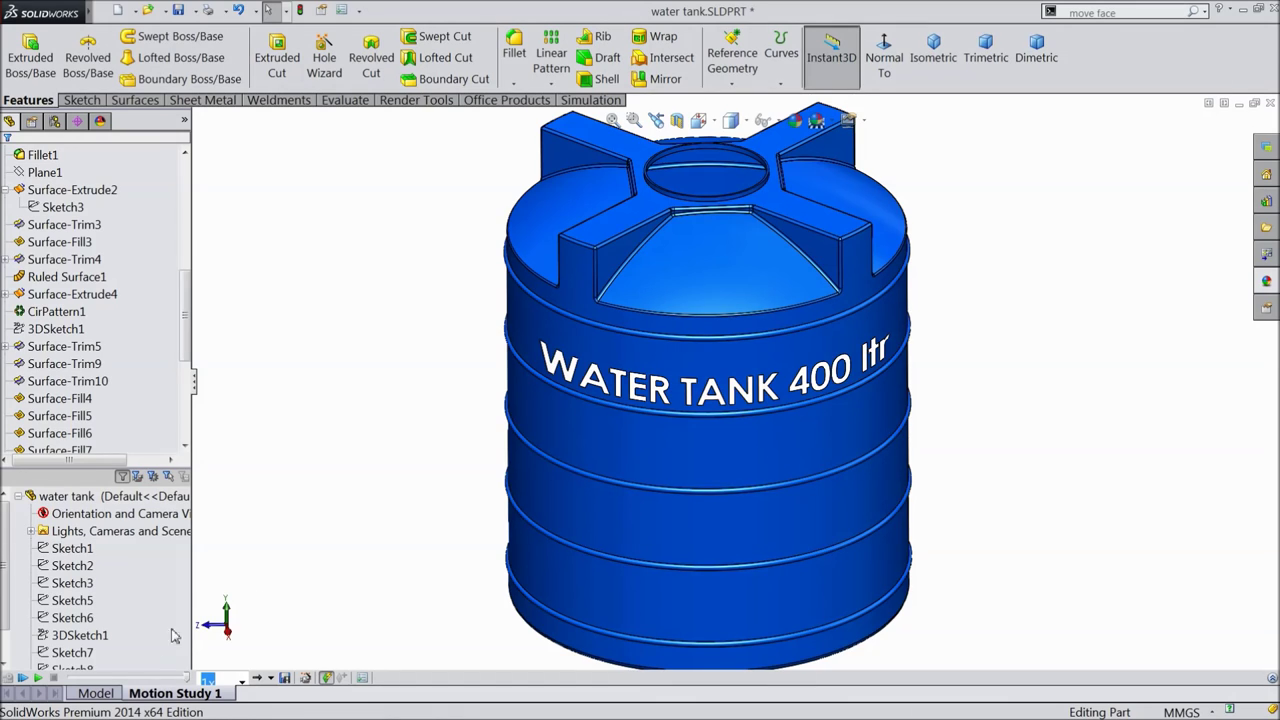
pyautogui.click(46, 678)
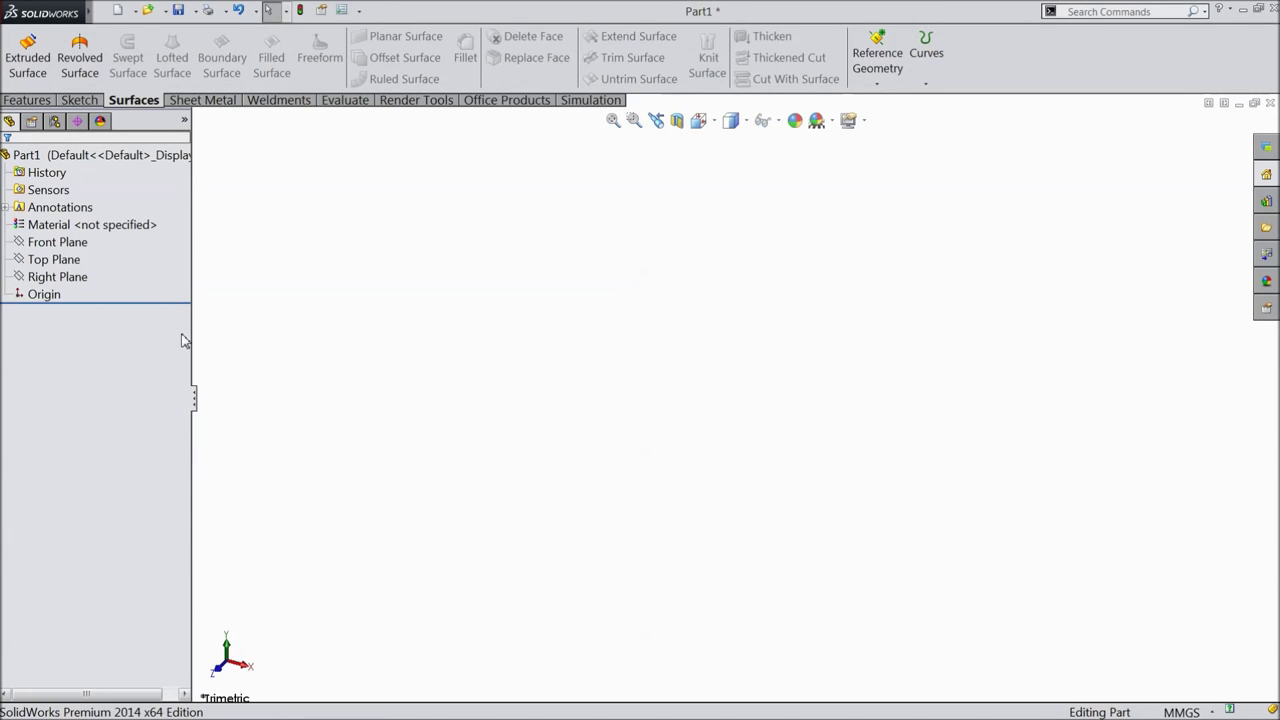
# Start a sketch on the Top Plane and draw a circle centred on the origin, about 217 mm in diameter
pyautogui.click(62, 262)
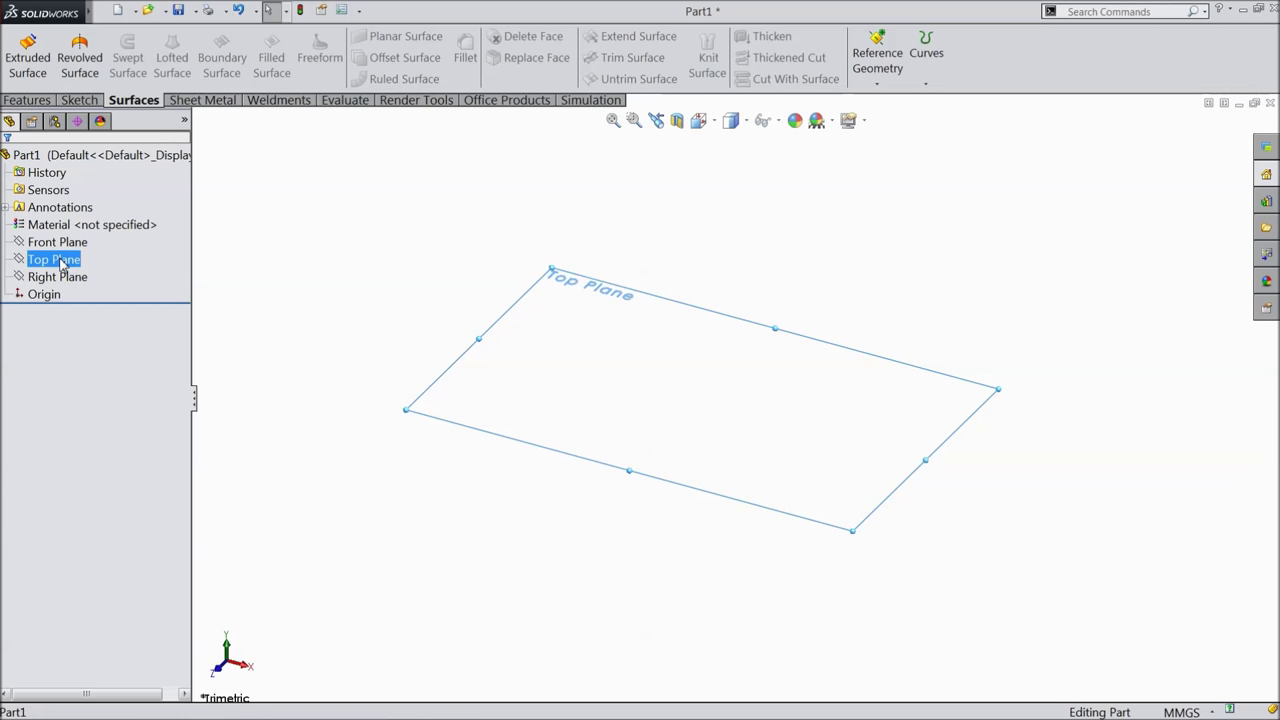
pyautogui.click(69, 241)
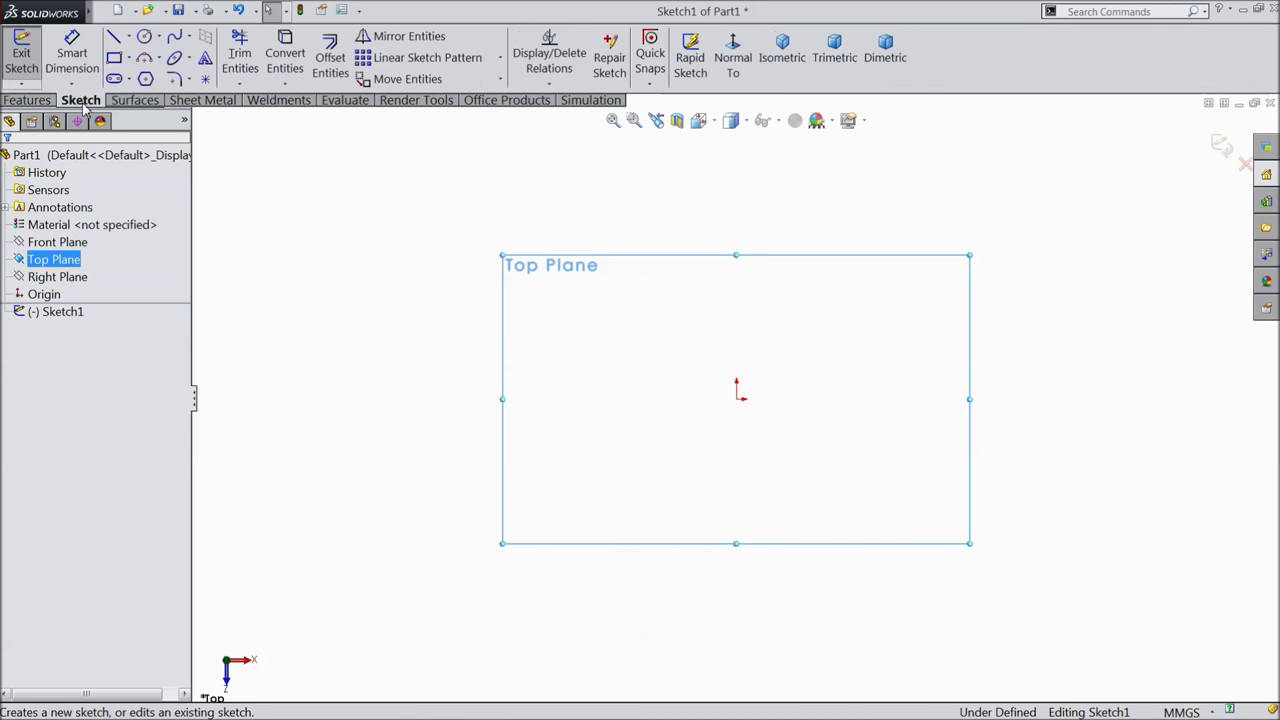
pyautogui.click(145, 38)
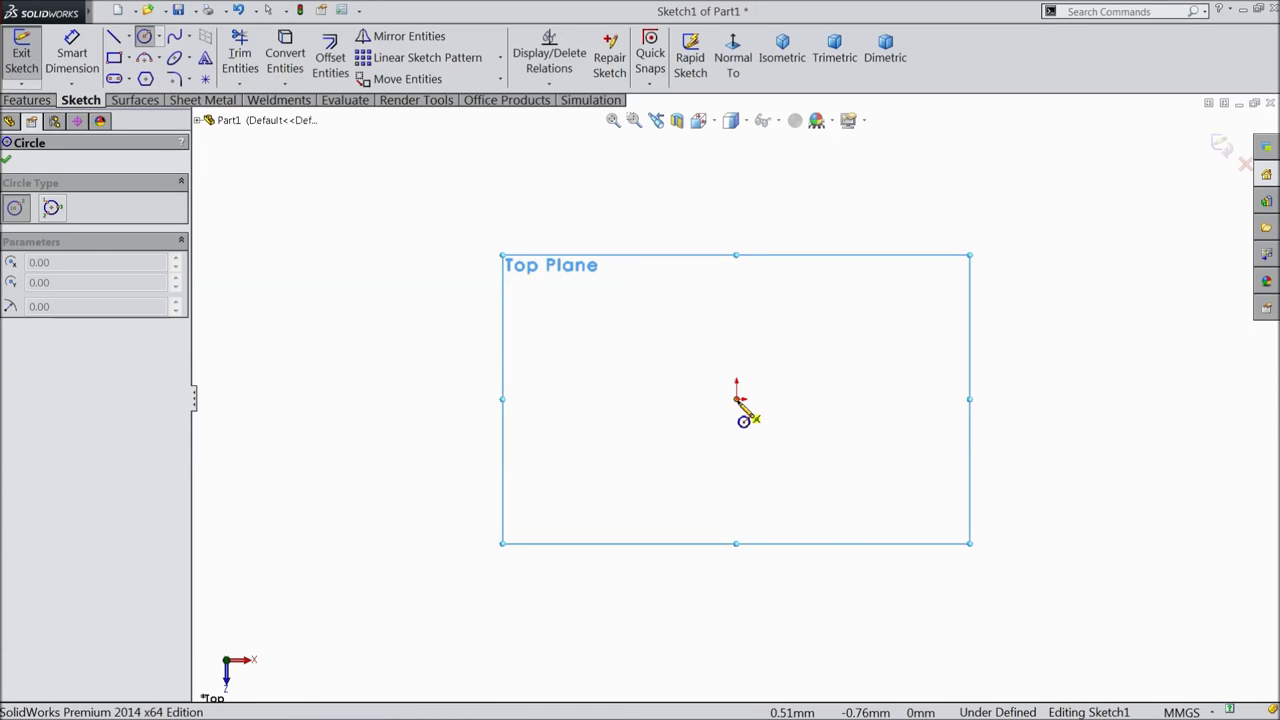
pyautogui.click(736, 398)
pyautogui.click(466, 322)
# Dimension the circle's diameter as 800 mm
pyautogui.click(92, 79)
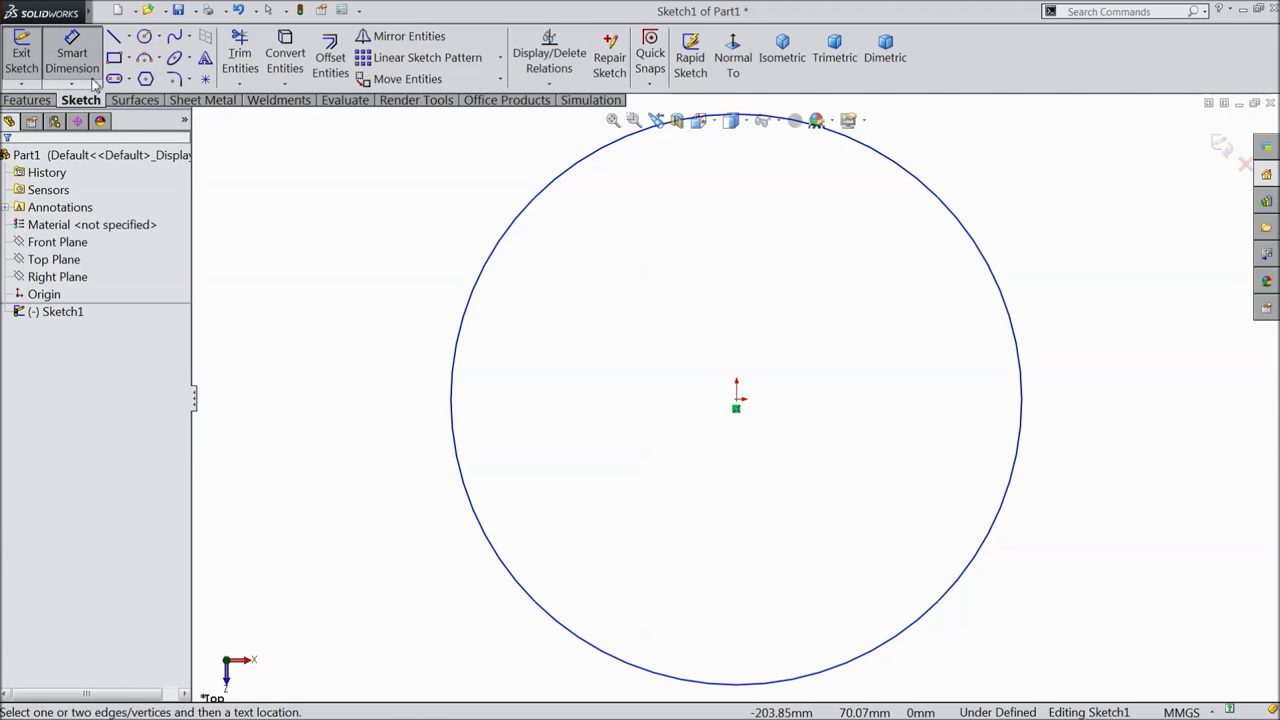
pyautogui.click(462, 374)
pyautogui.click(357, 389)
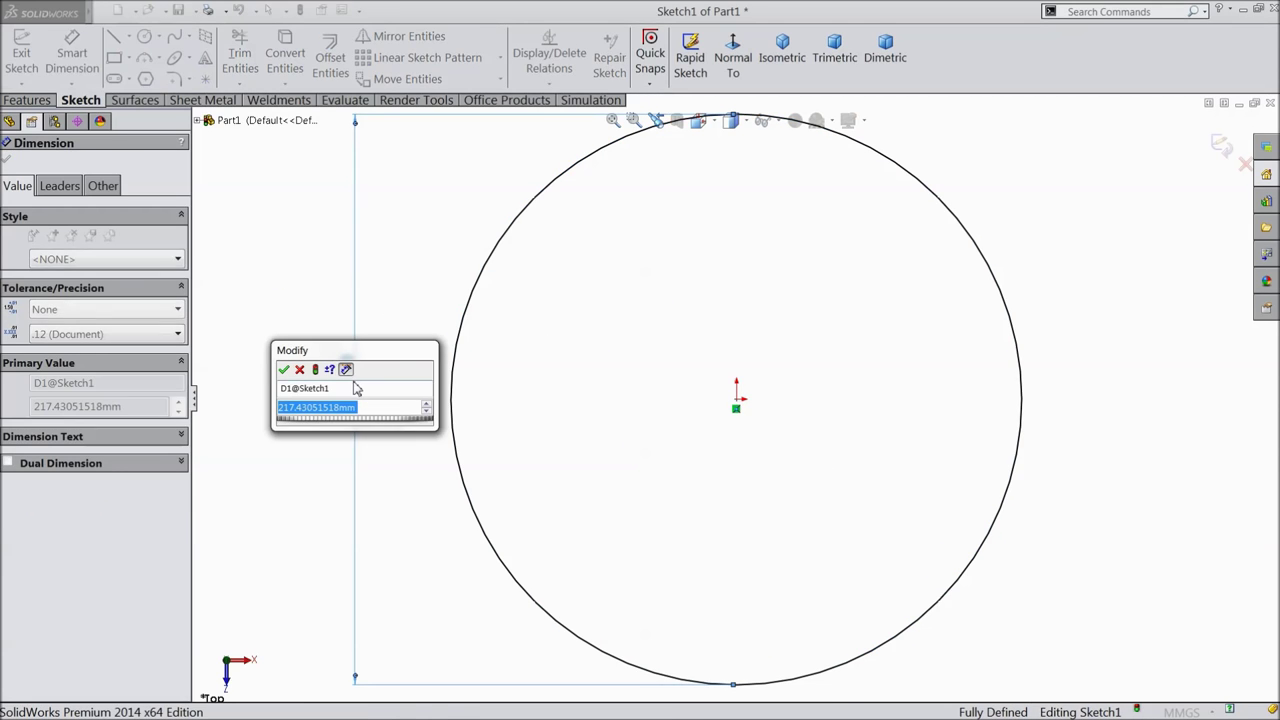
pyautogui.write('800')
pyautogui.click(284, 370)
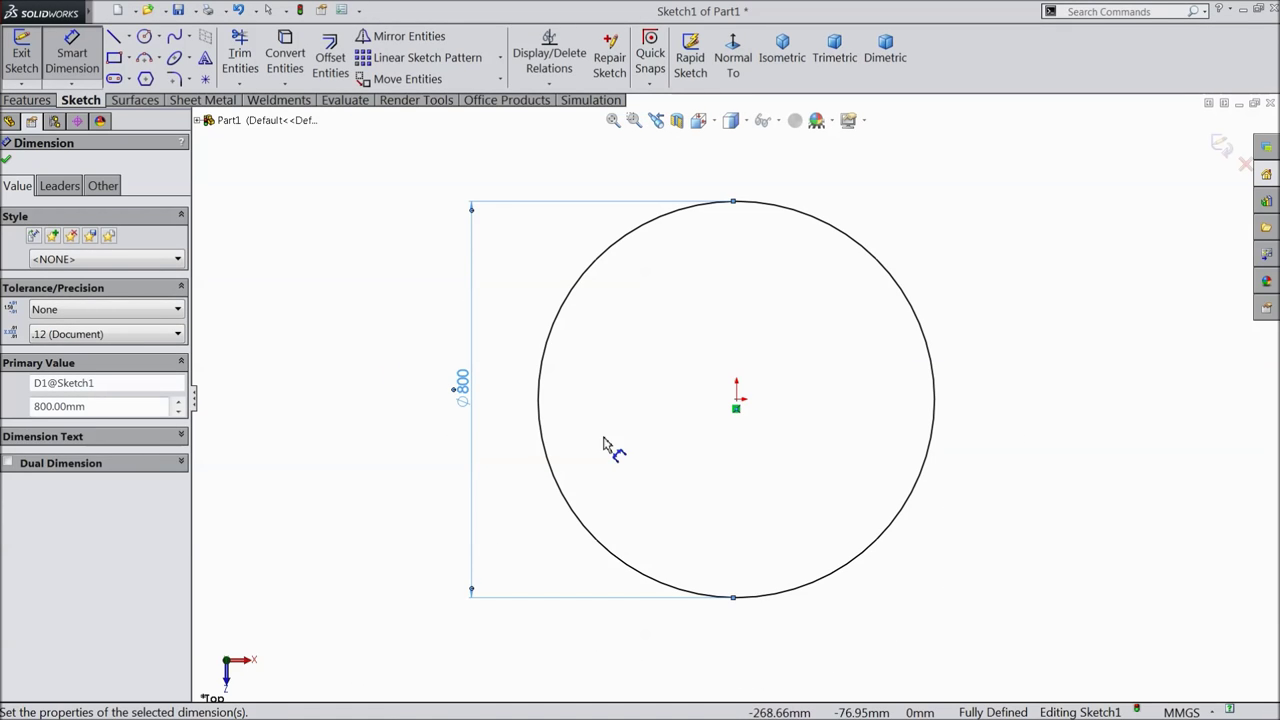
pyautogui.click(6, 159)
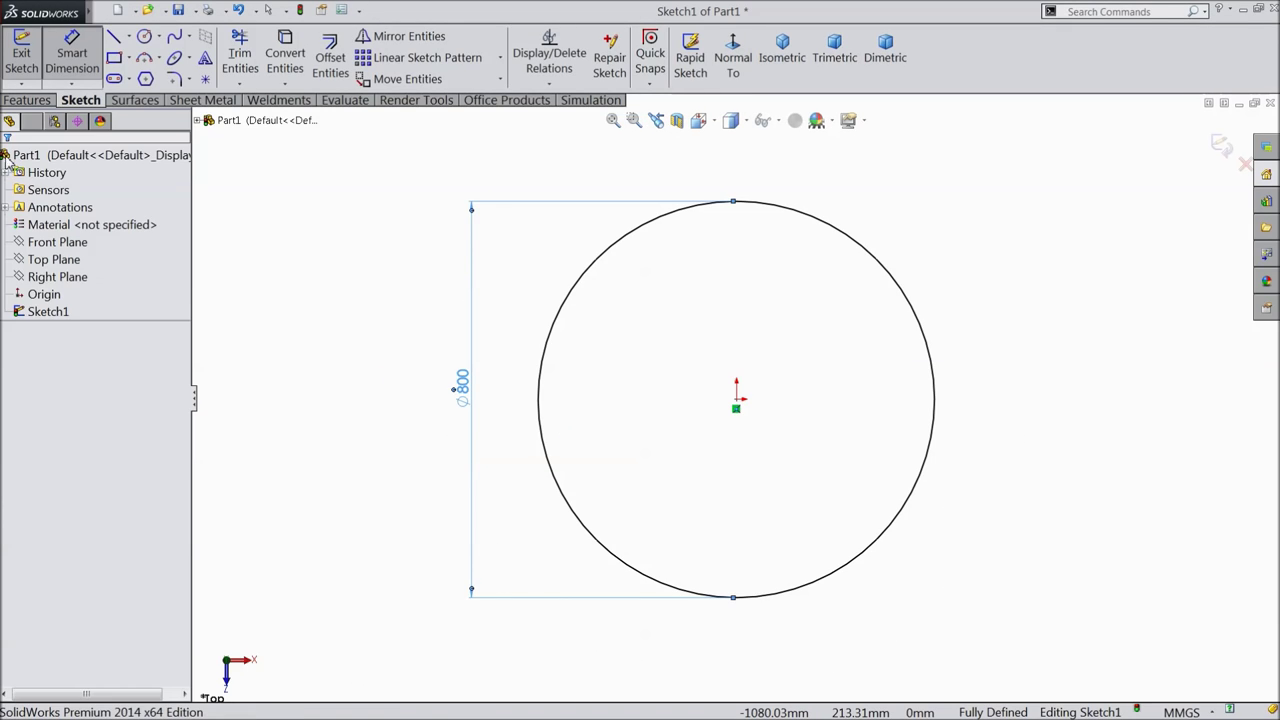
# Extrude the circle as a surface with a blind depth of 800 mm
pyautogui.click(137, 101)
pyautogui.click(28, 62)
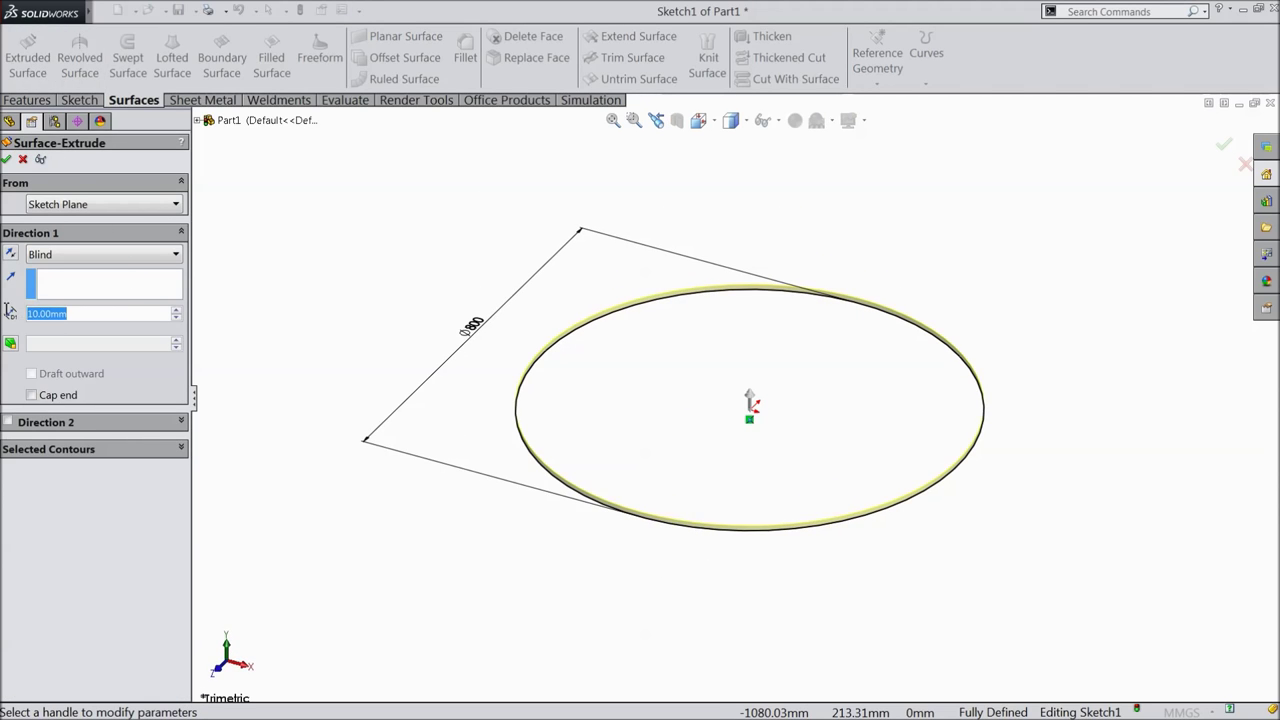
pyautogui.write('80')
pyautogui.press('Return')
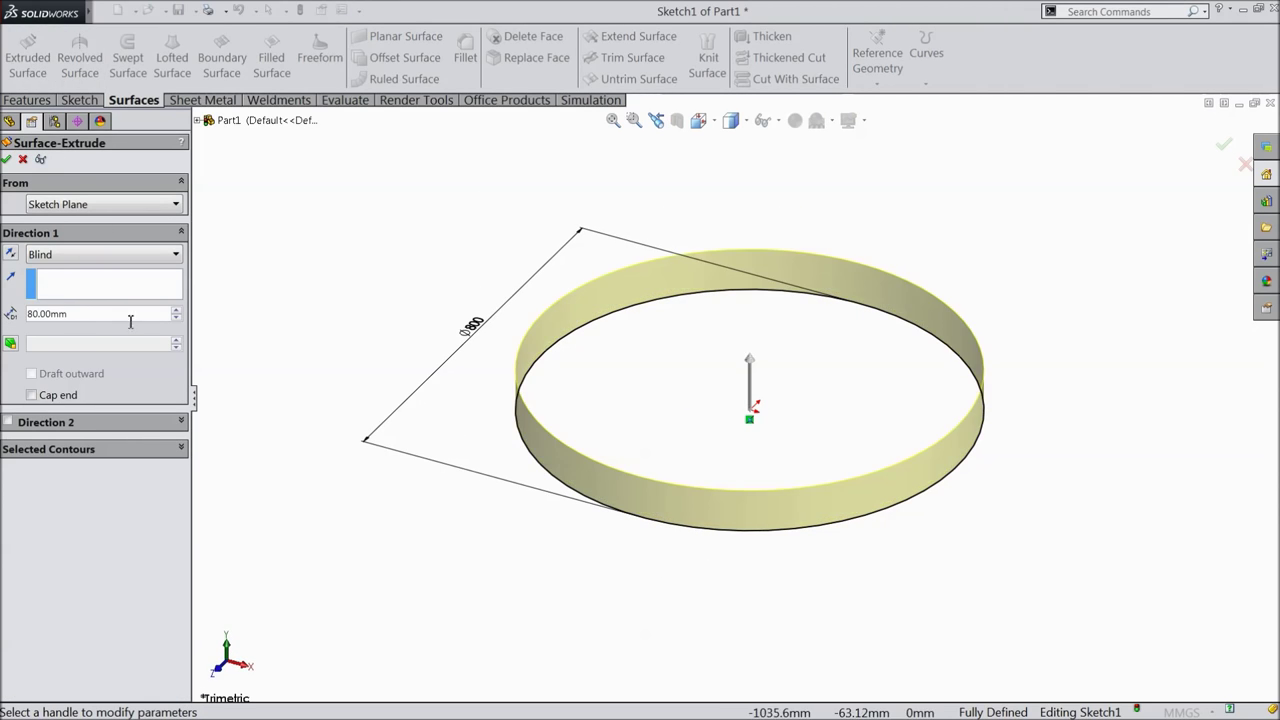
pyautogui.write('800')
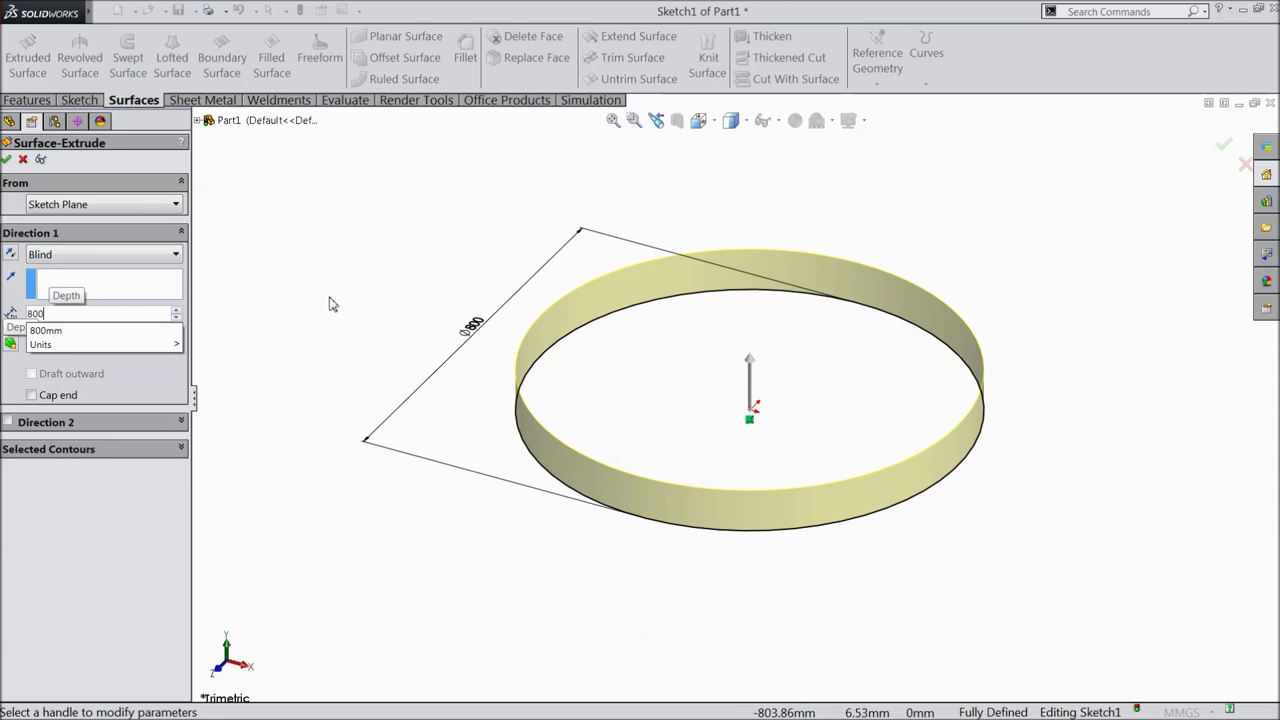
pyautogui.press('Return')
pyautogui.press('f')
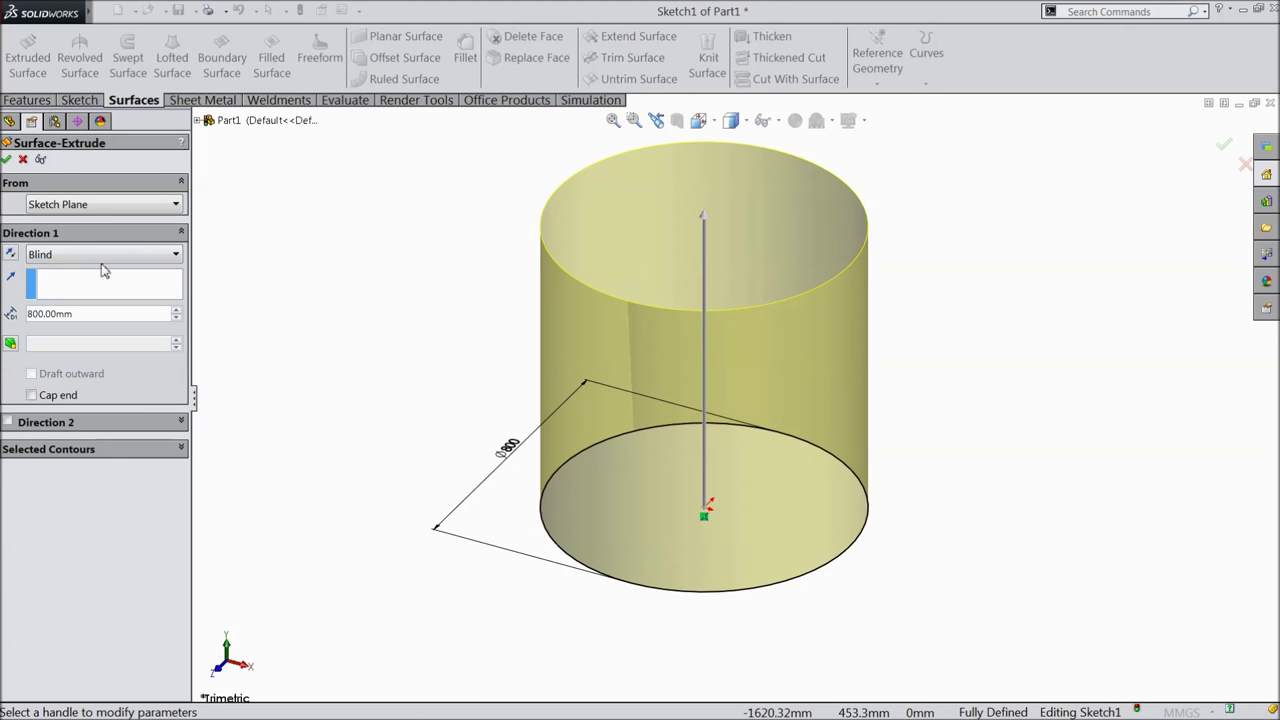
pyautogui.click(6, 159)
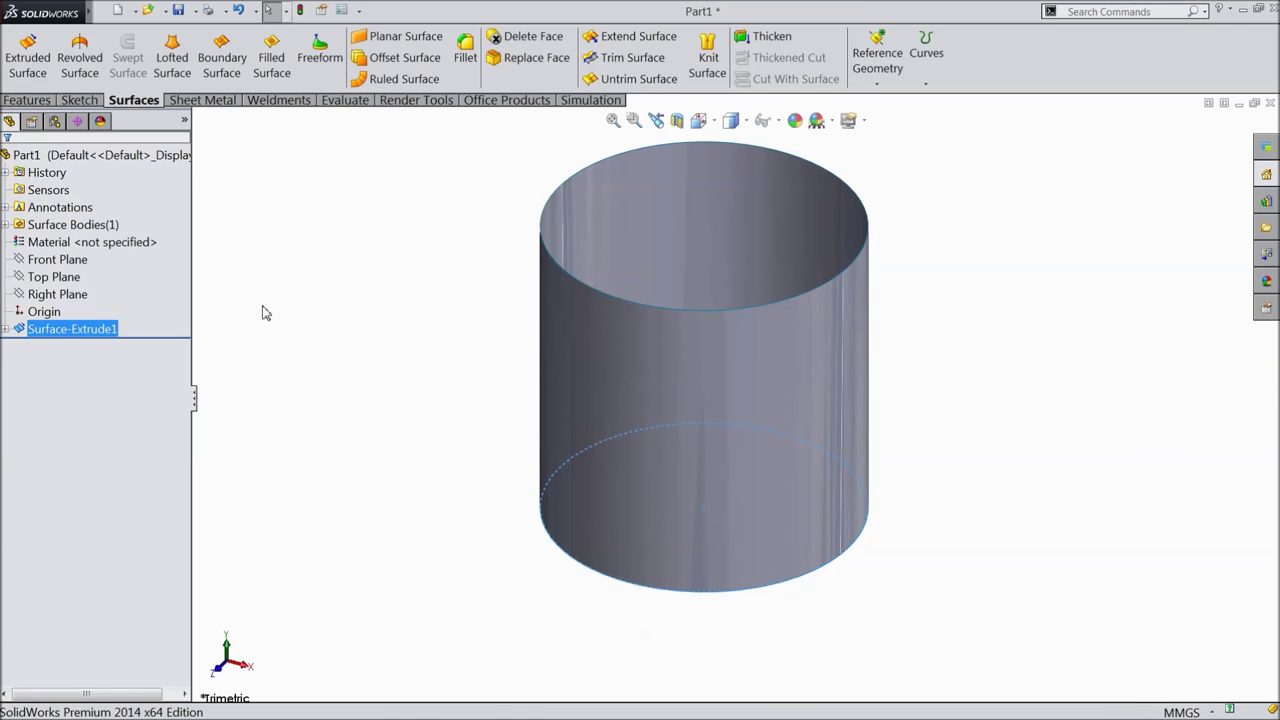
# Start a sketch on the Front Plane and draw a vertical centerline from the origin to the cylinder's upper edge
pyautogui.moveTo(263, 395); pyautogui.dragTo(269, 320, button='middle')
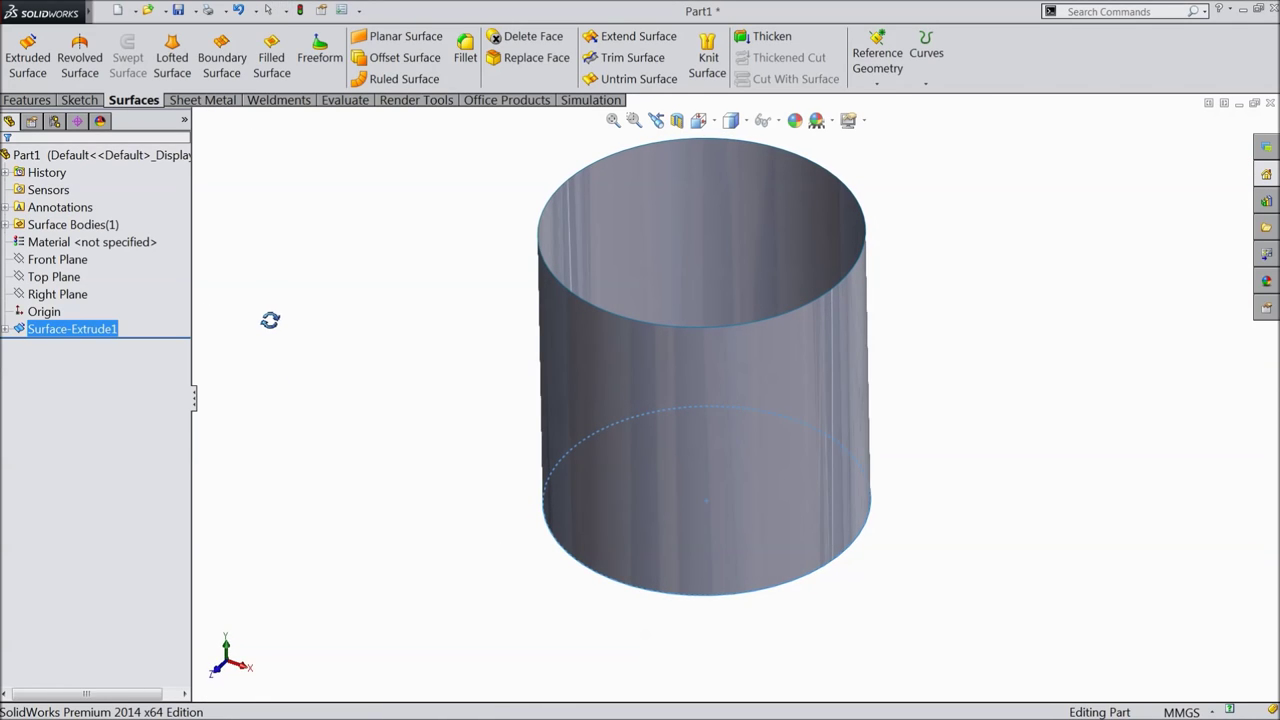
pyautogui.click(58, 259)
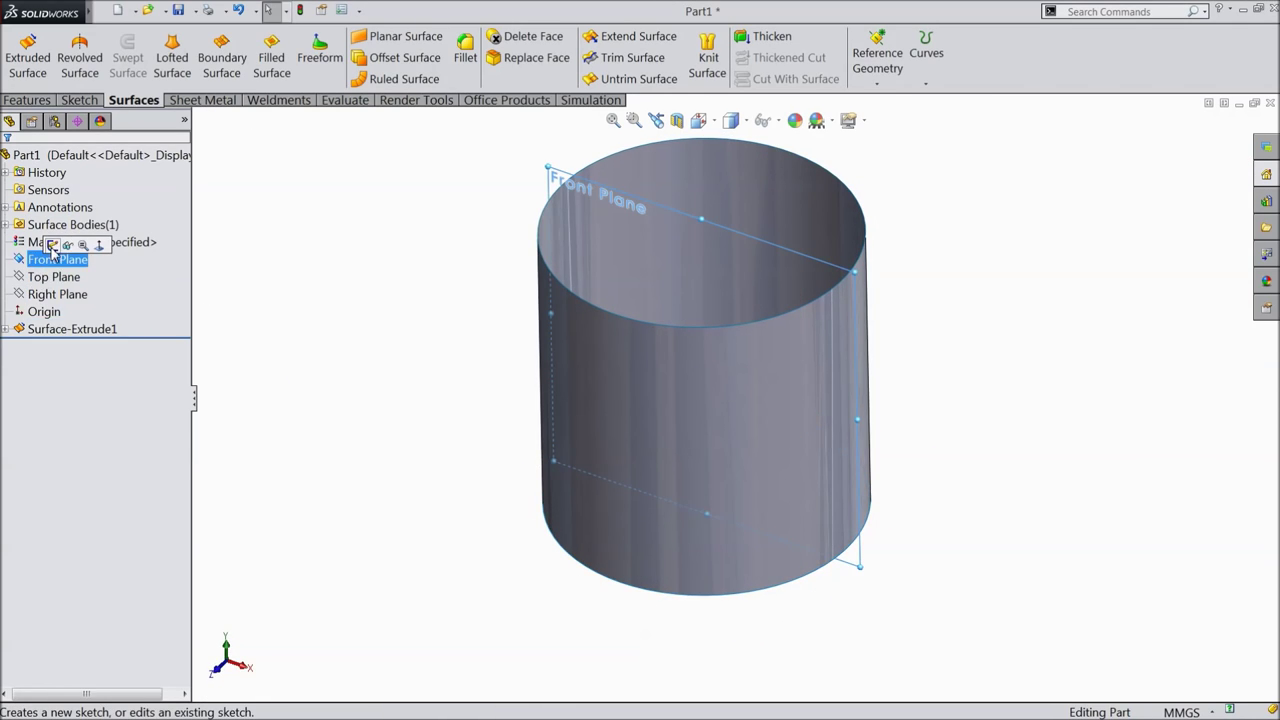
pyautogui.click(150, 250)
pyautogui.click(79, 100)
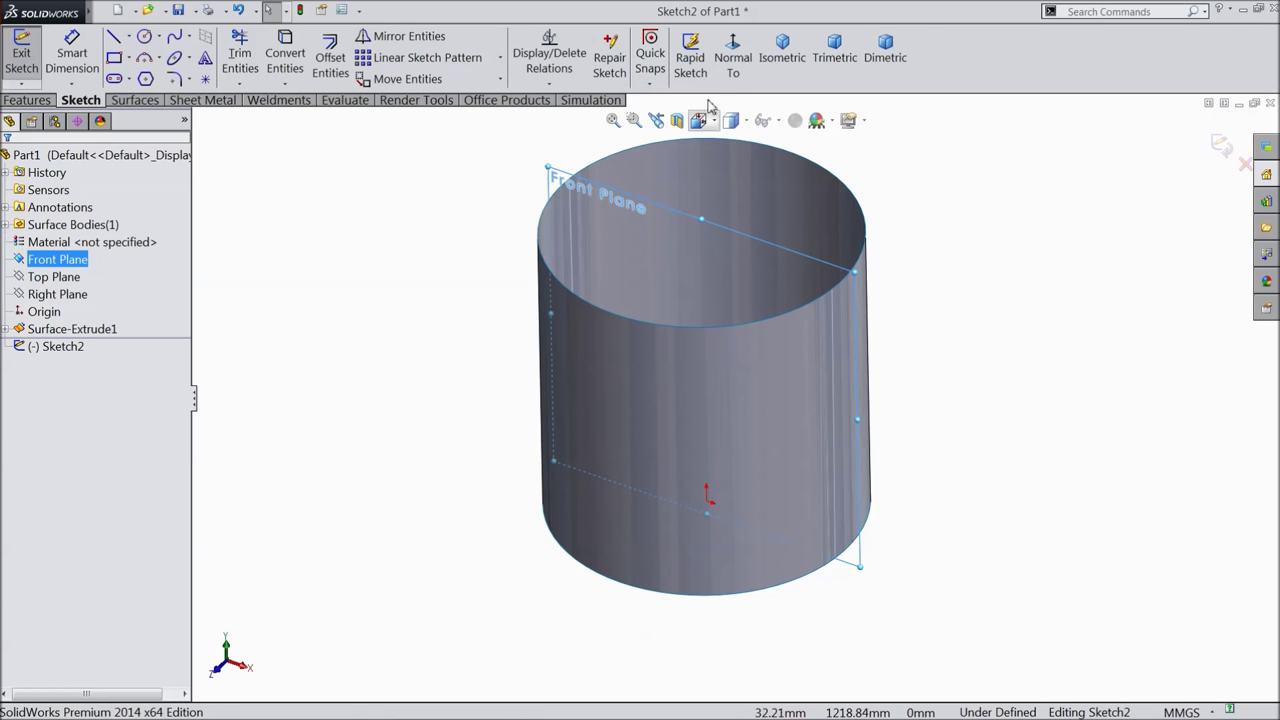
pyautogui.click(735, 60)
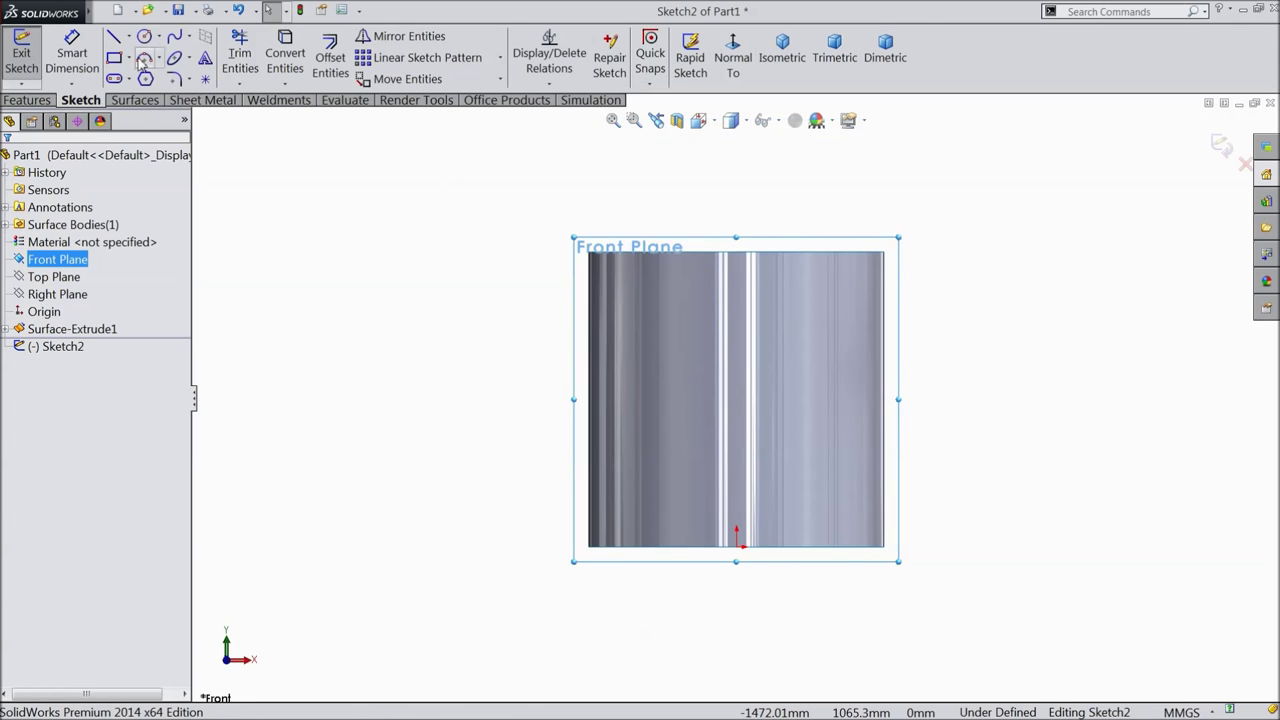
pyautogui.click(131, 37)
pyautogui.click(150, 78)
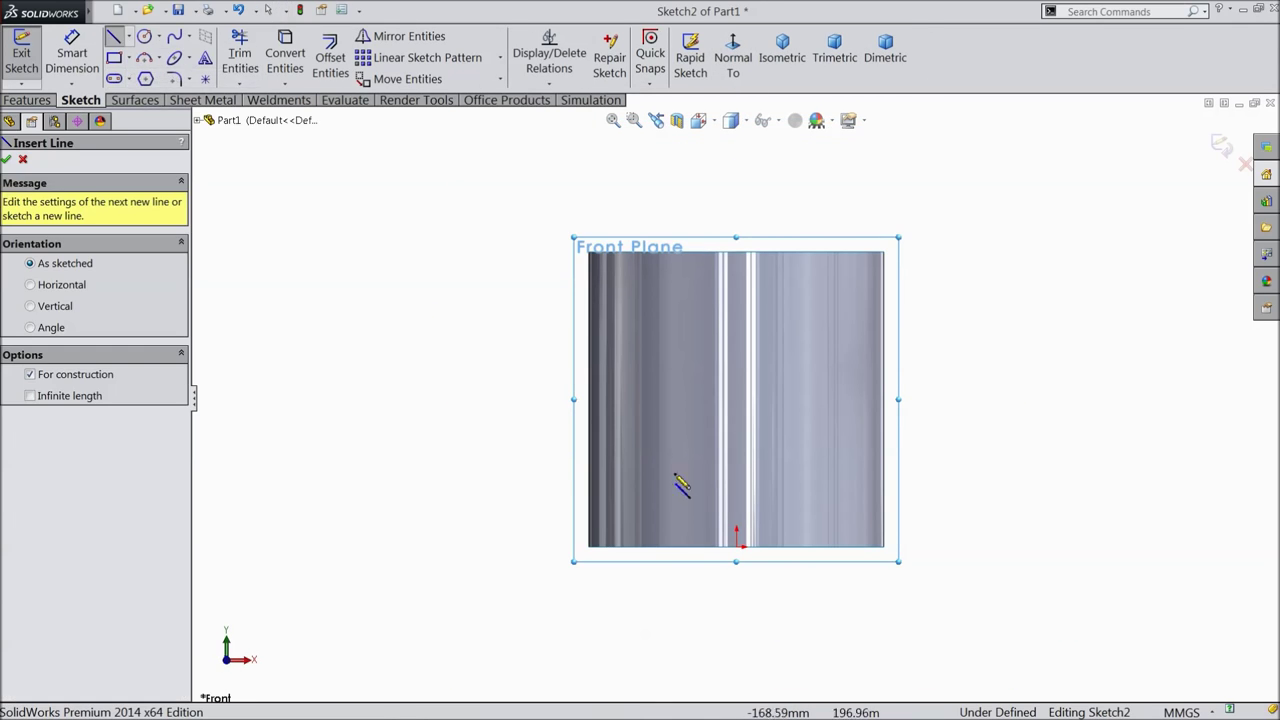
pyautogui.click(736, 548)
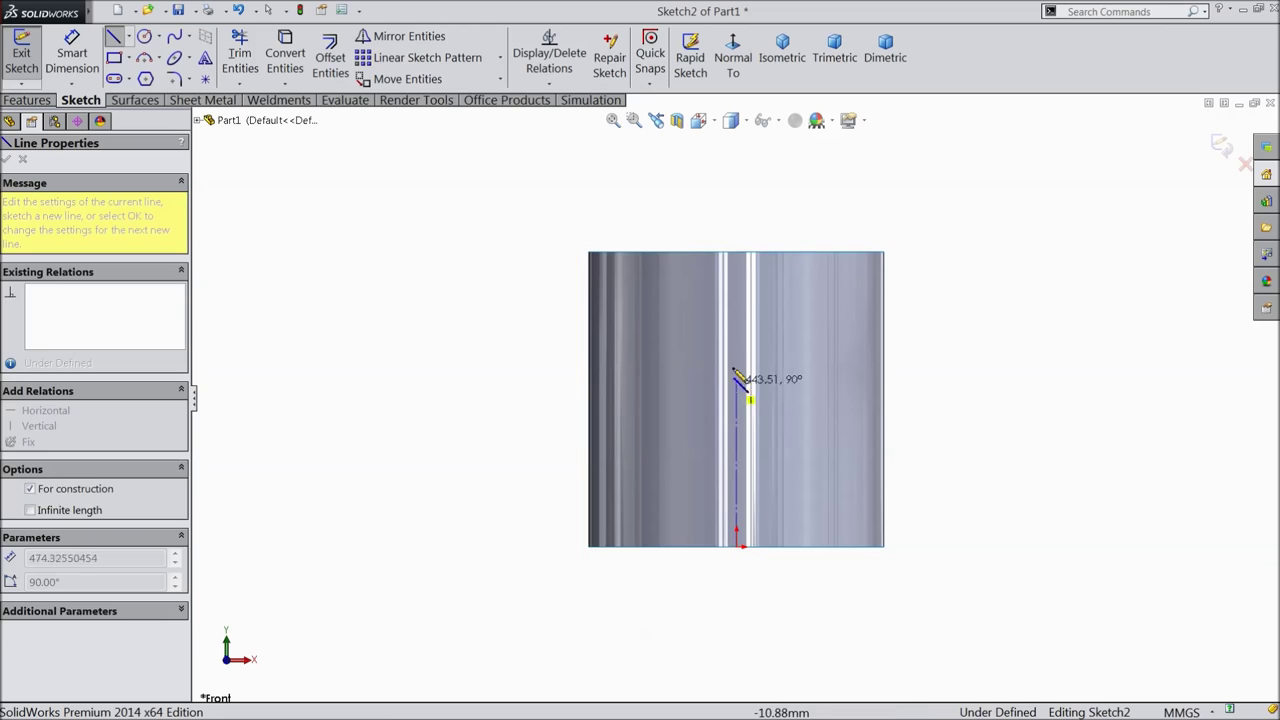
pyautogui.click(736, 243)
pyautogui.rightClick(748, 216)
pyautogui.click(786, 146)
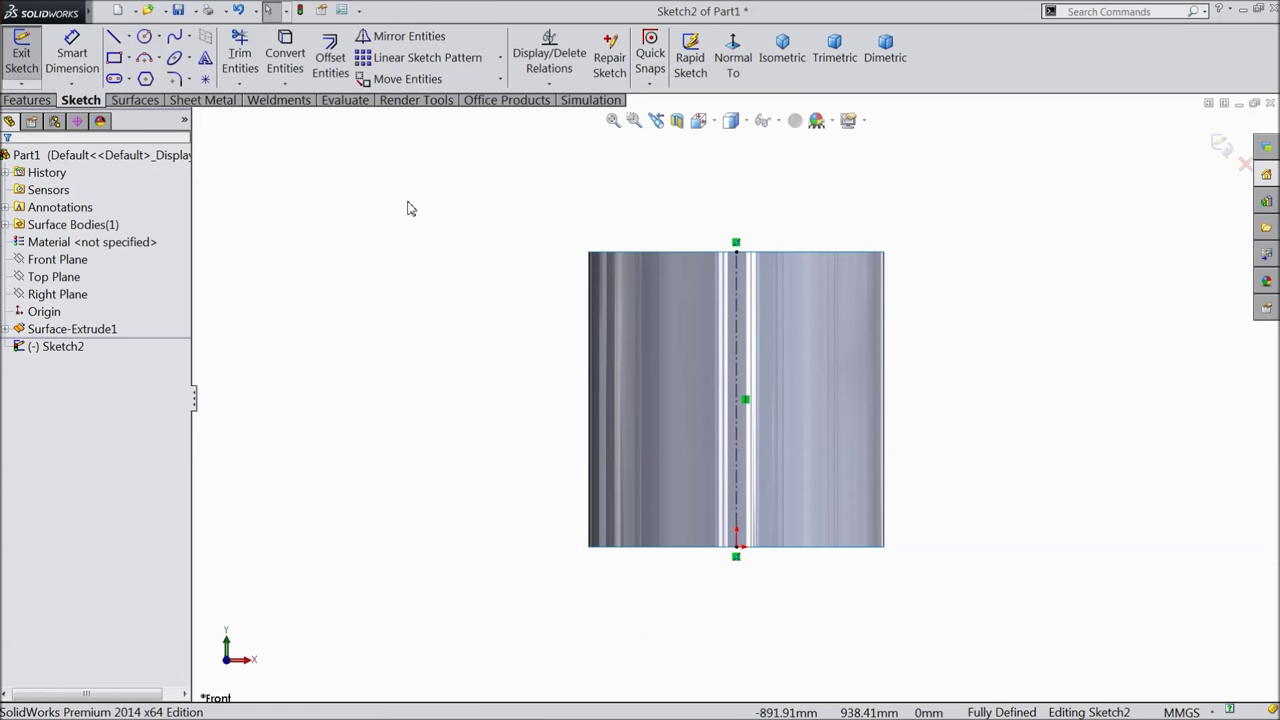
# Draw a centerpoint arc of about 623 mm radius, centred on the centerline and spanning both upper corners of the cylinder
pyautogui.click(161, 58)
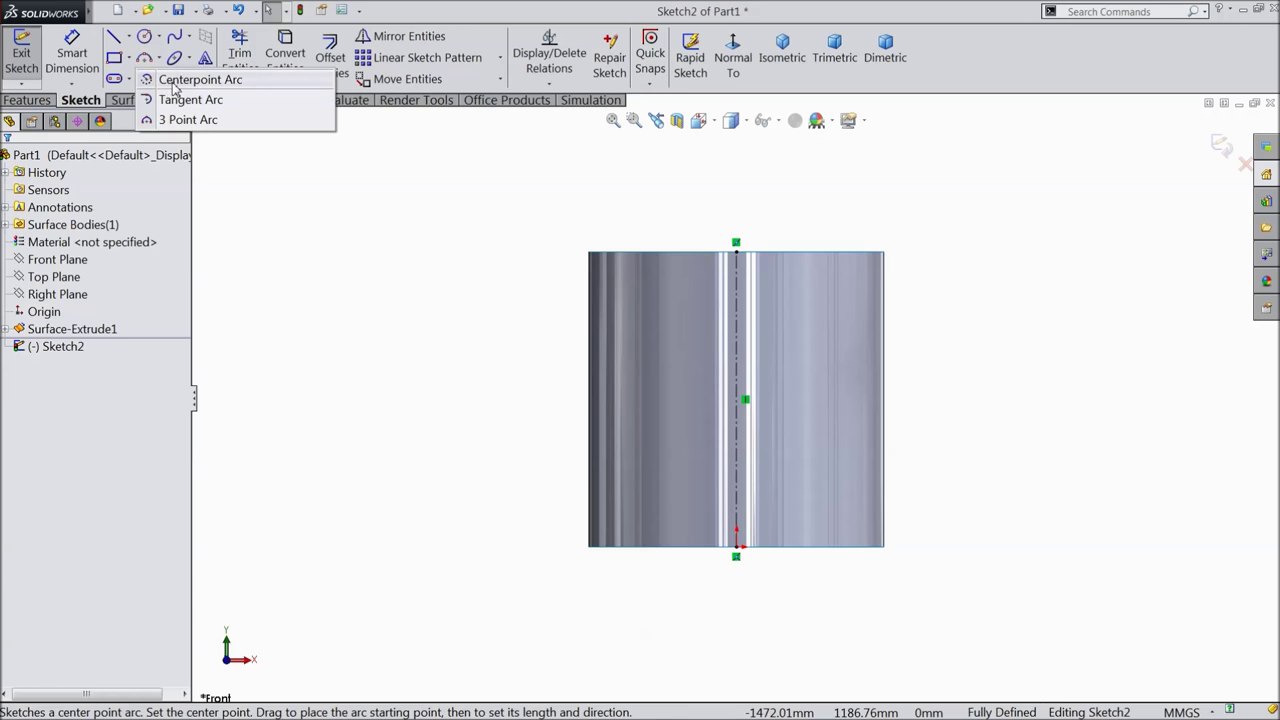
pyautogui.click(180, 75)
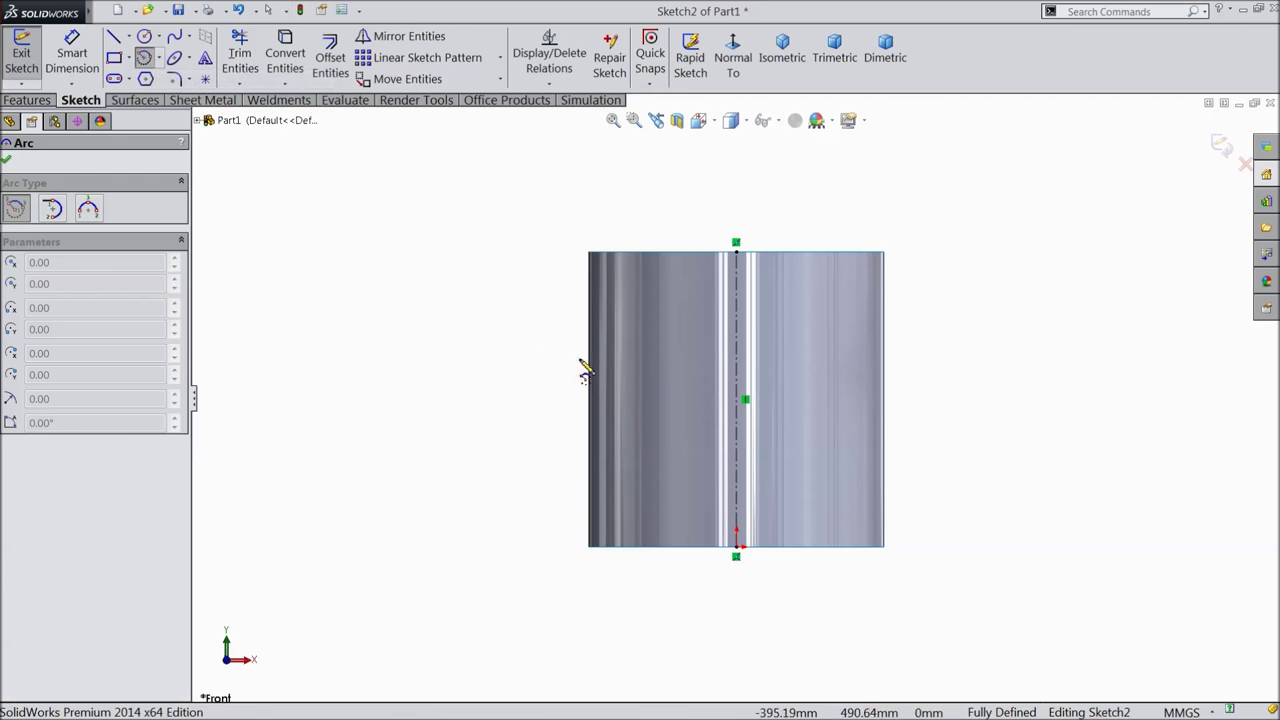
pyautogui.click(737, 428)
pyautogui.click(589, 252)
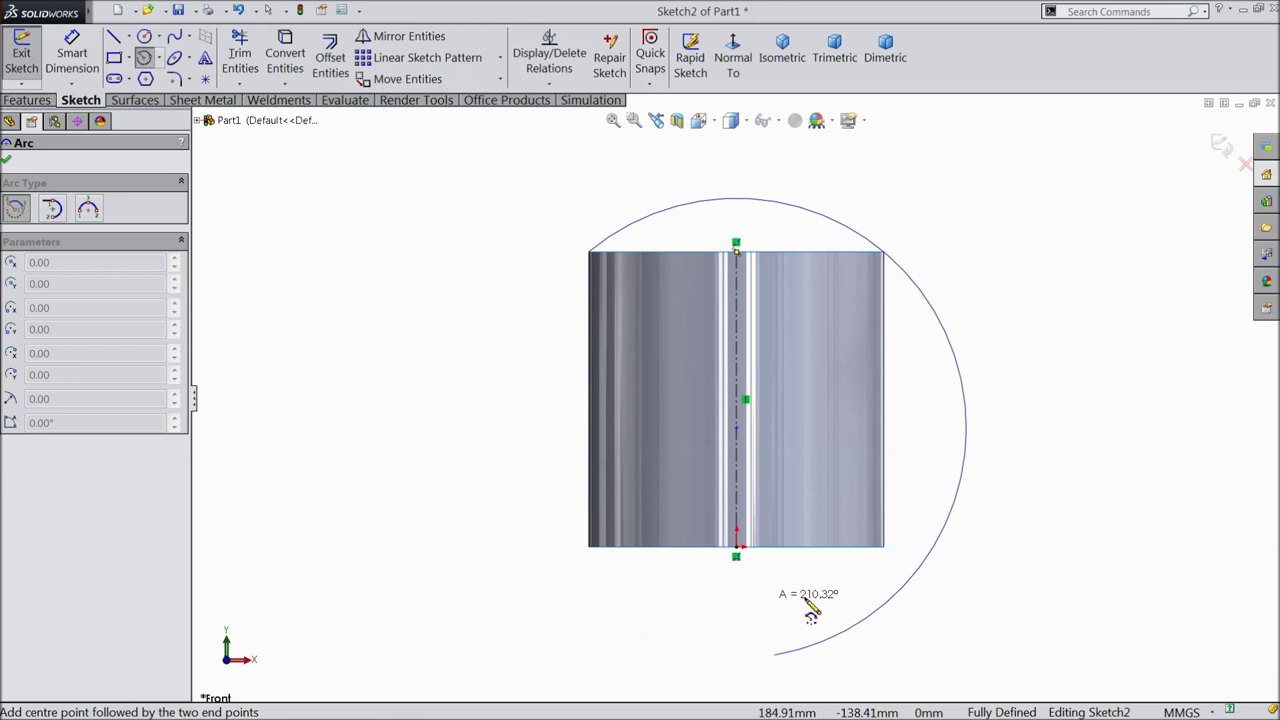
pyautogui.click(887, 256)
pyautogui.rightClick(912, 234)
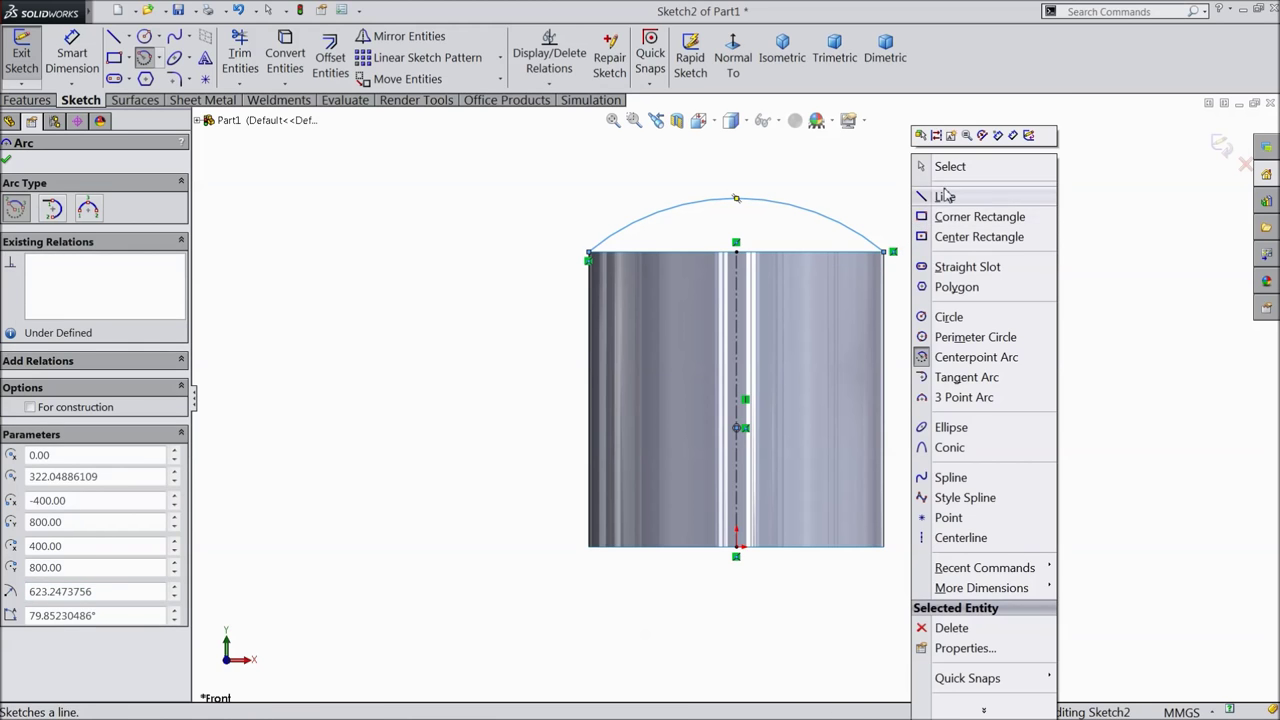
pyautogui.click(943, 164)
# Dimension the dome arc's radius as 700 mm
pyautogui.scroll(-3, 689, 277)
pyautogui.scroll(-3, 517, 289)
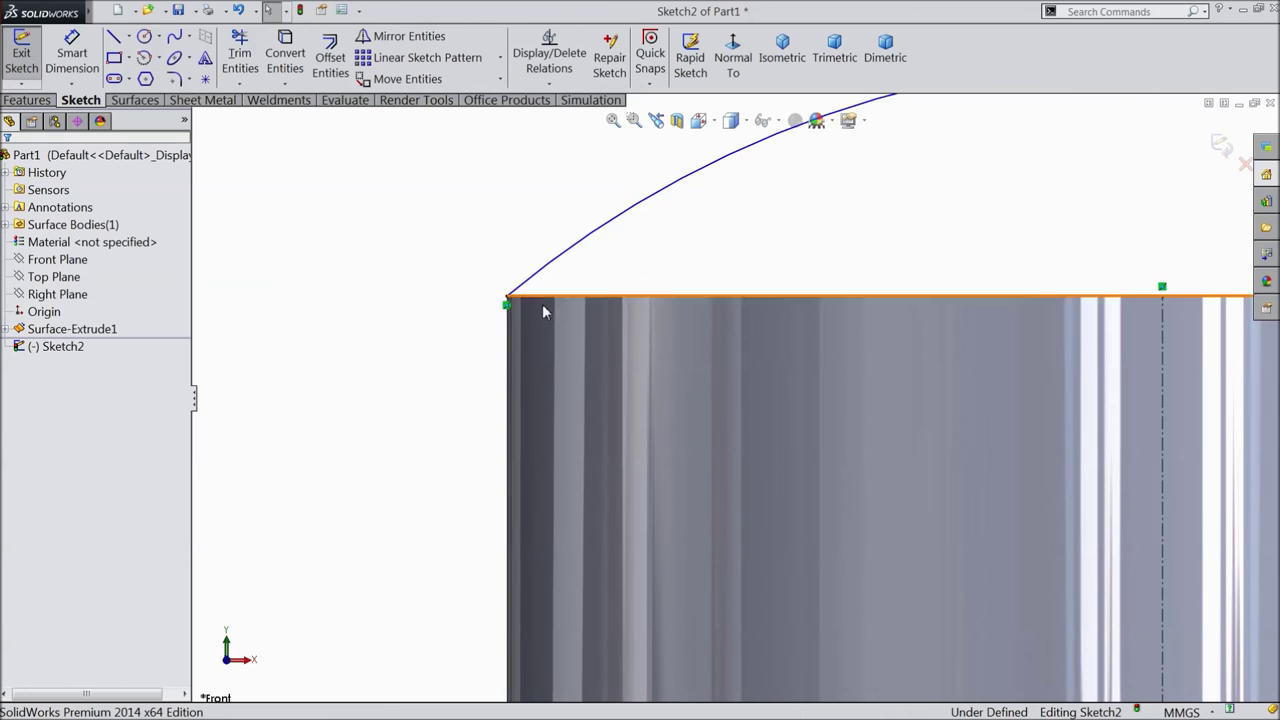
pyautogui.moveTo(511, 297); pyautogui.dragTo(550, 352, button='middle')
pyautogui.scroll(3, 575, 350)
pyautogui.scroll(3, 986, 420)
pyautogui.scroll(-2, 991, 389)
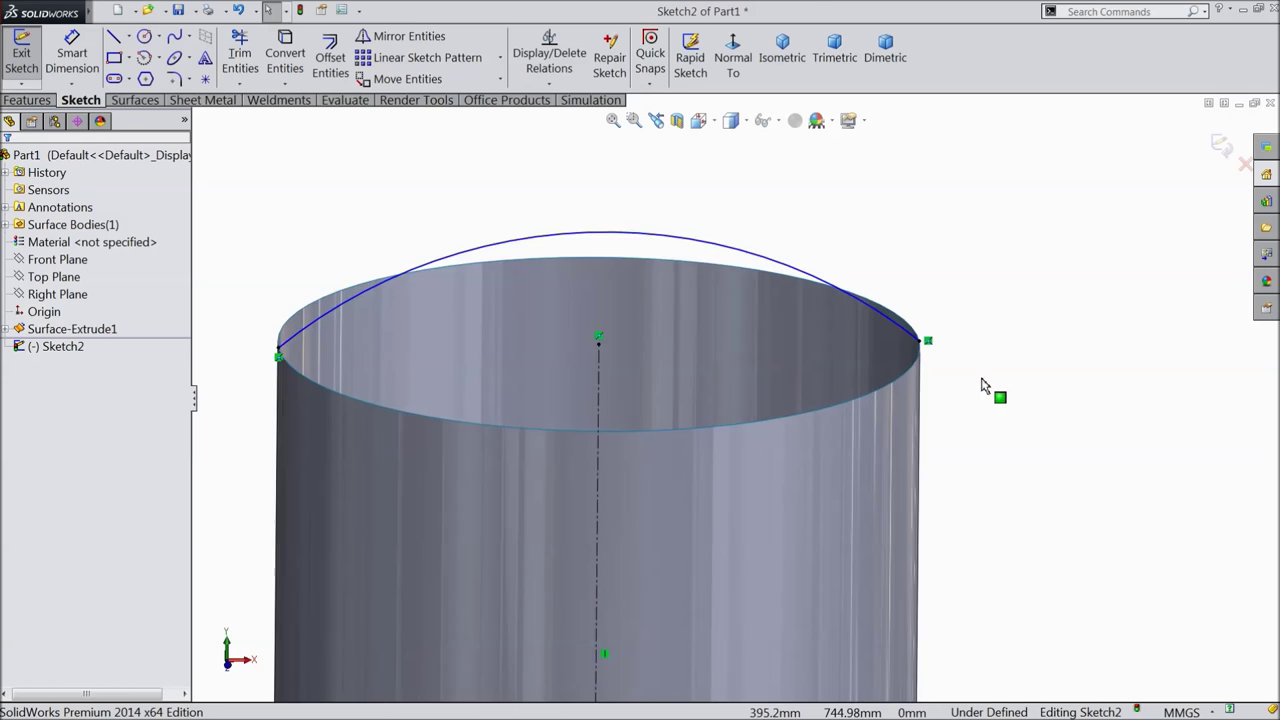
pyautogui.scroll(1, 885, 390)
pyautogui.scroll(2, 700, 378)
pyautogui.press('d')
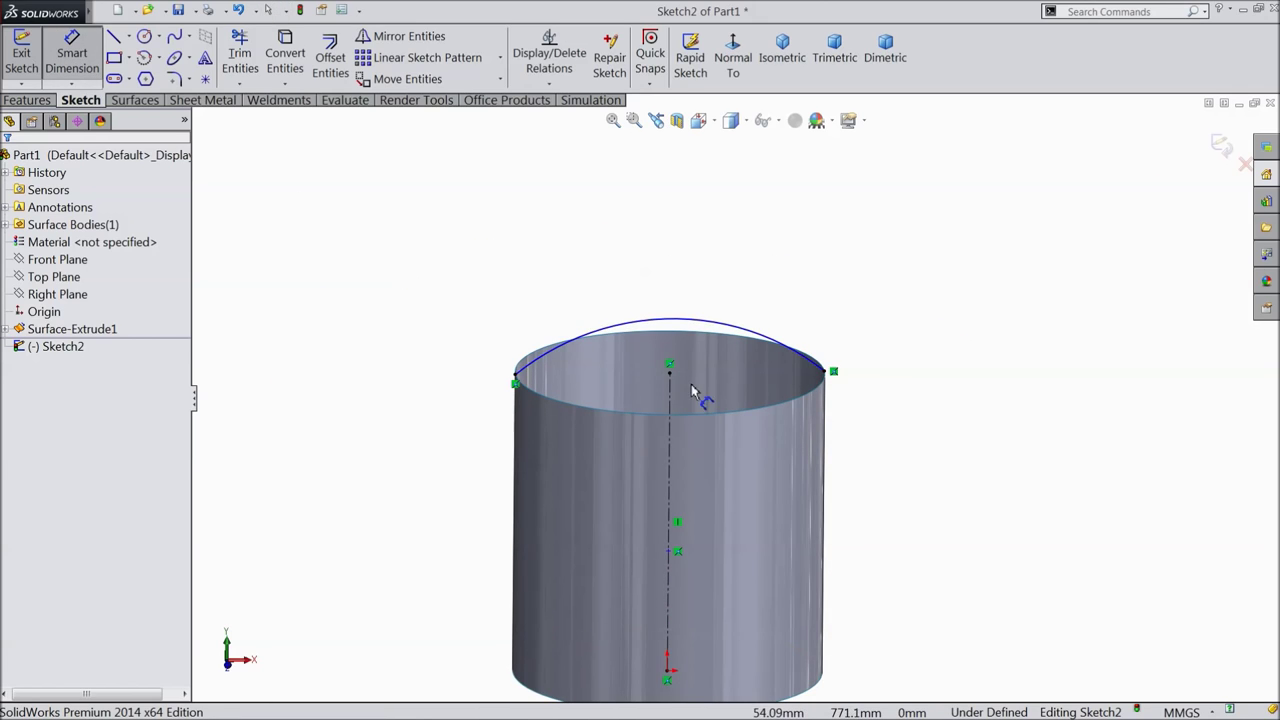
pyautogui.scroll(-2, 691, 384)
pyautogui.click(663, 293)
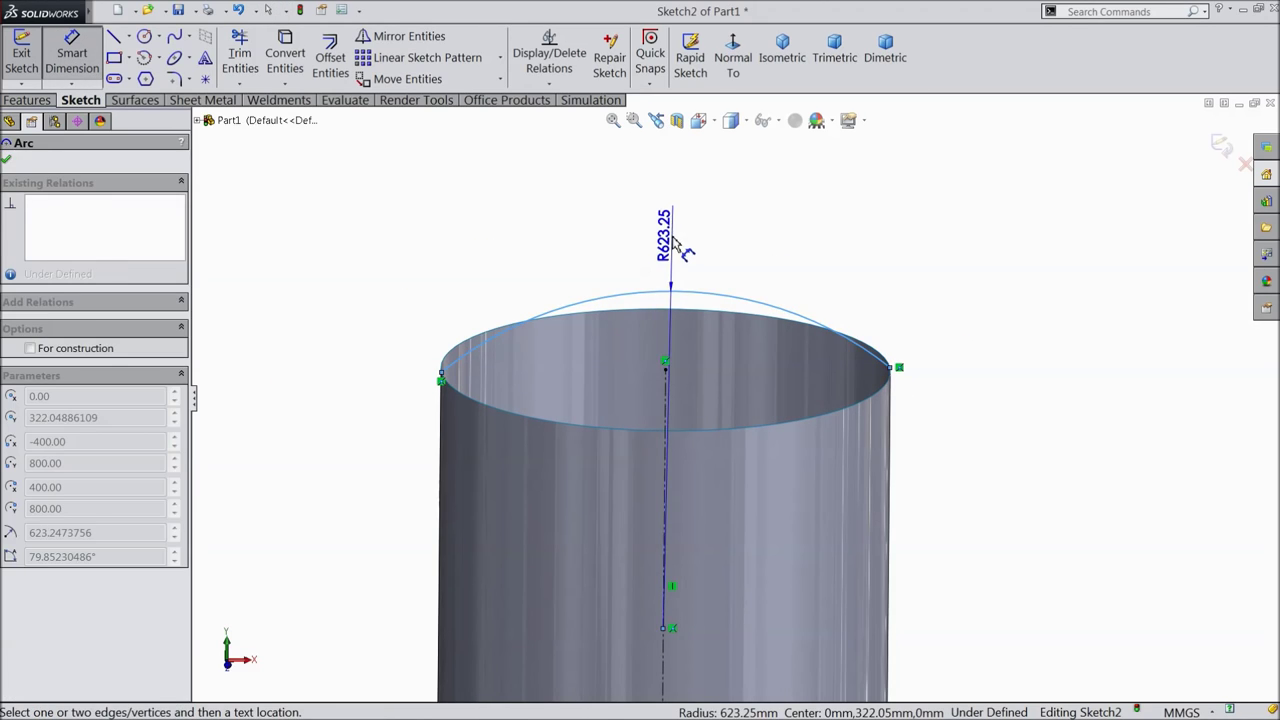
pyautogui.click(674, 242)
pyautogui.write('700')
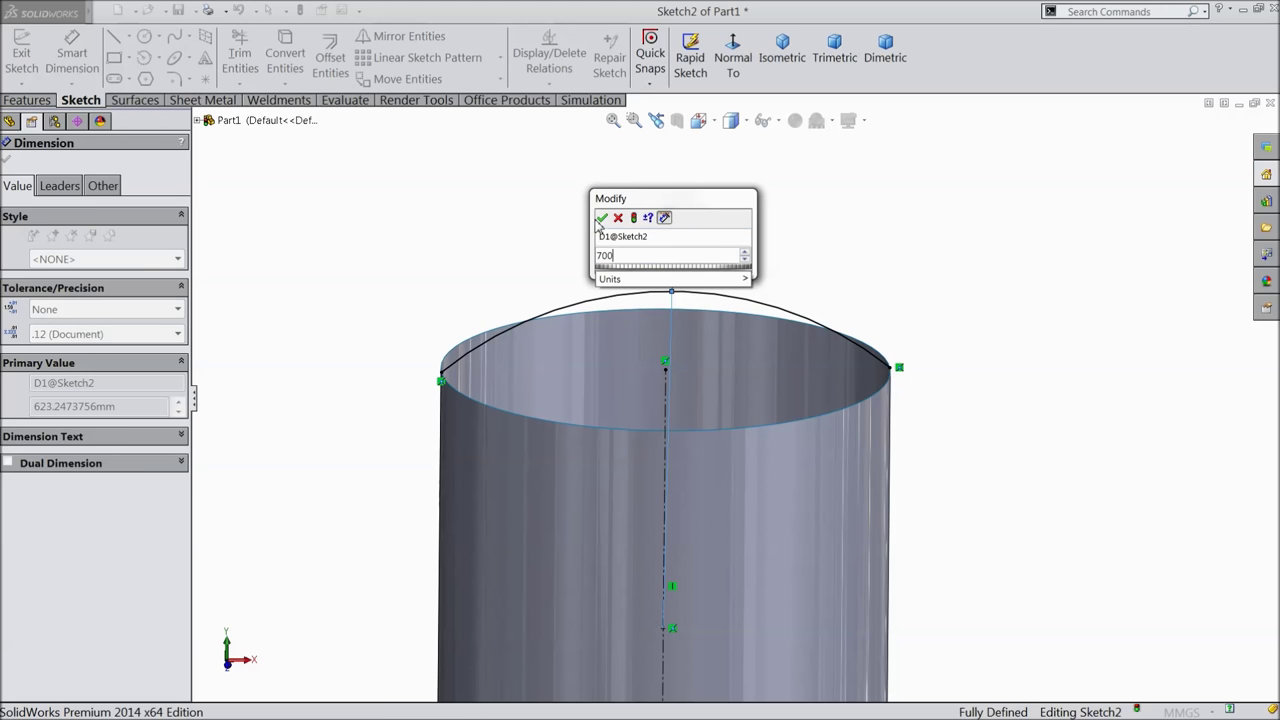
pyautogui.click(601, 218)
# Draw a horizontal centerline from the arc's centre point outward past the cylinder's right side
pyautogui.click(732, 72)
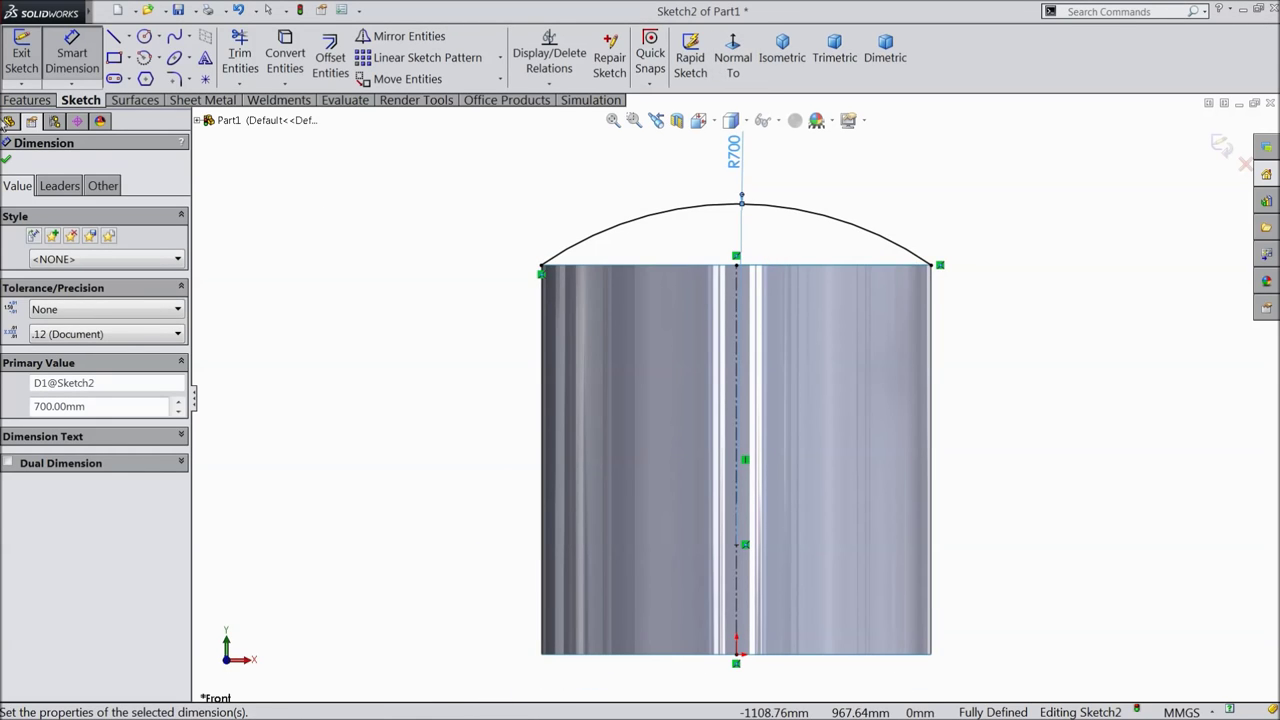
pyautogui.click(133, 100)
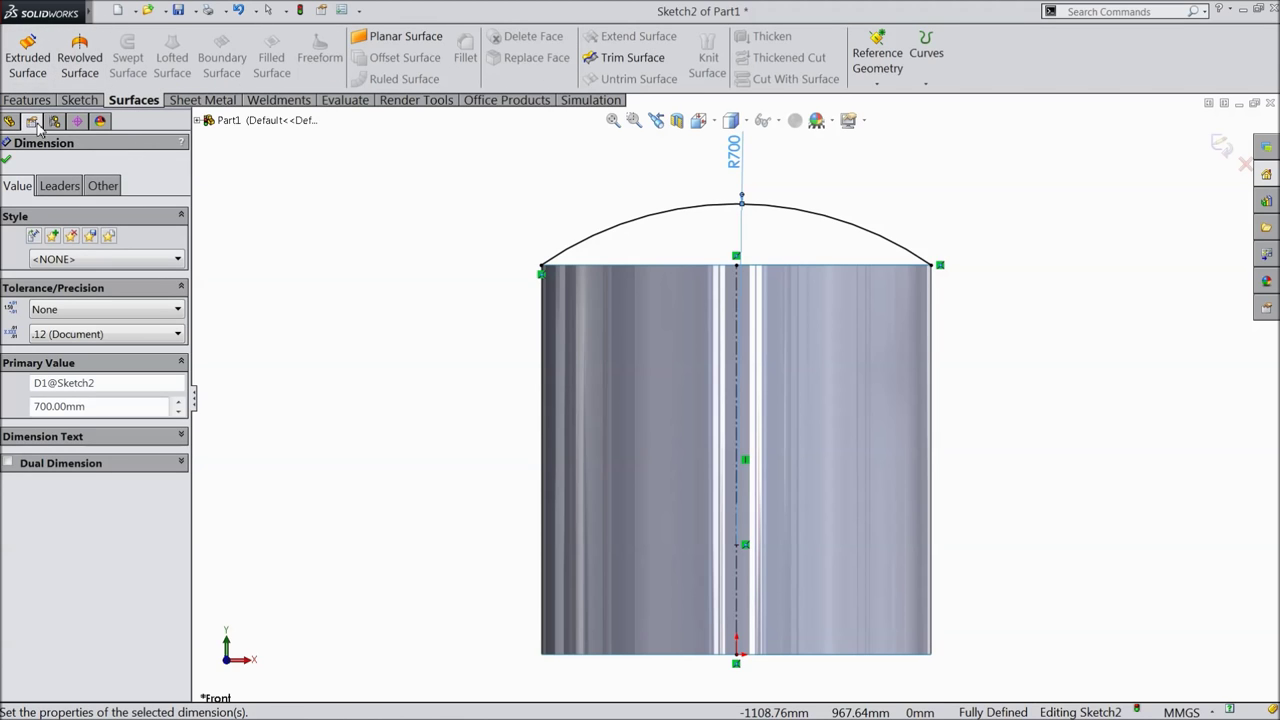
pyautogui.click(79, 100)
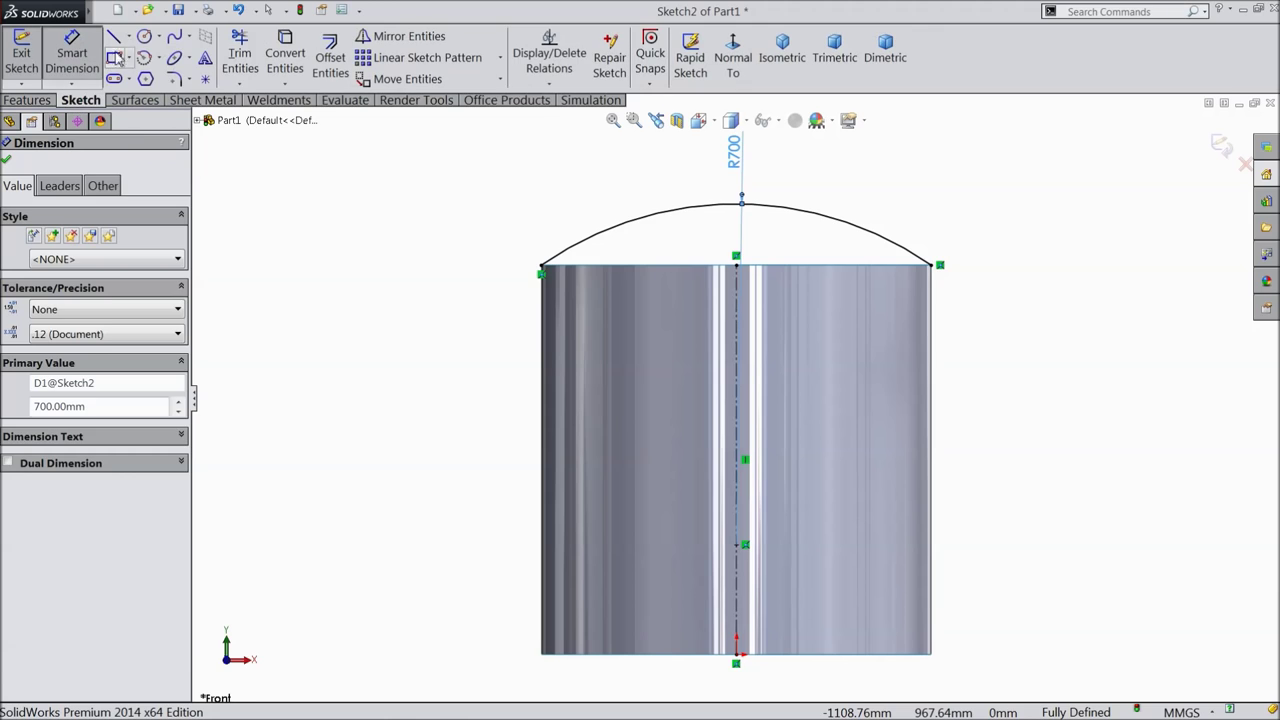
pyautogui.click(128, 37)
pyautogui.click(150, 77)
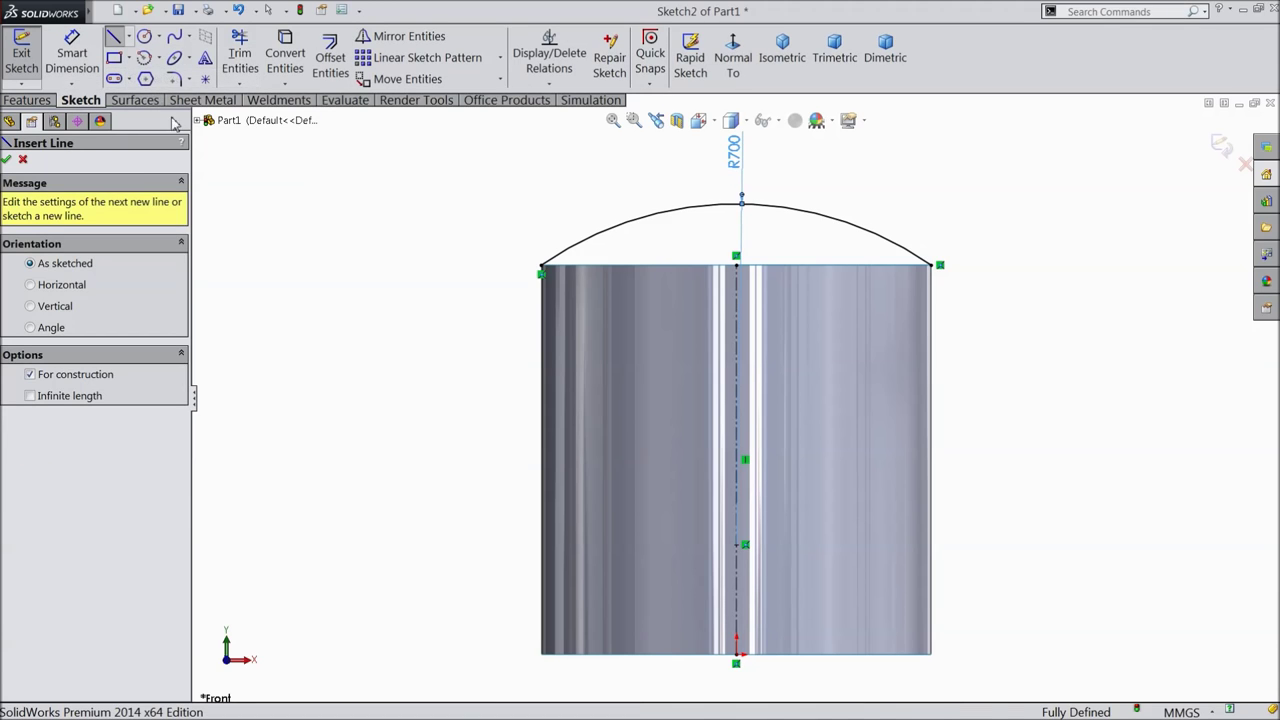
pyautogui.click(737, 546)
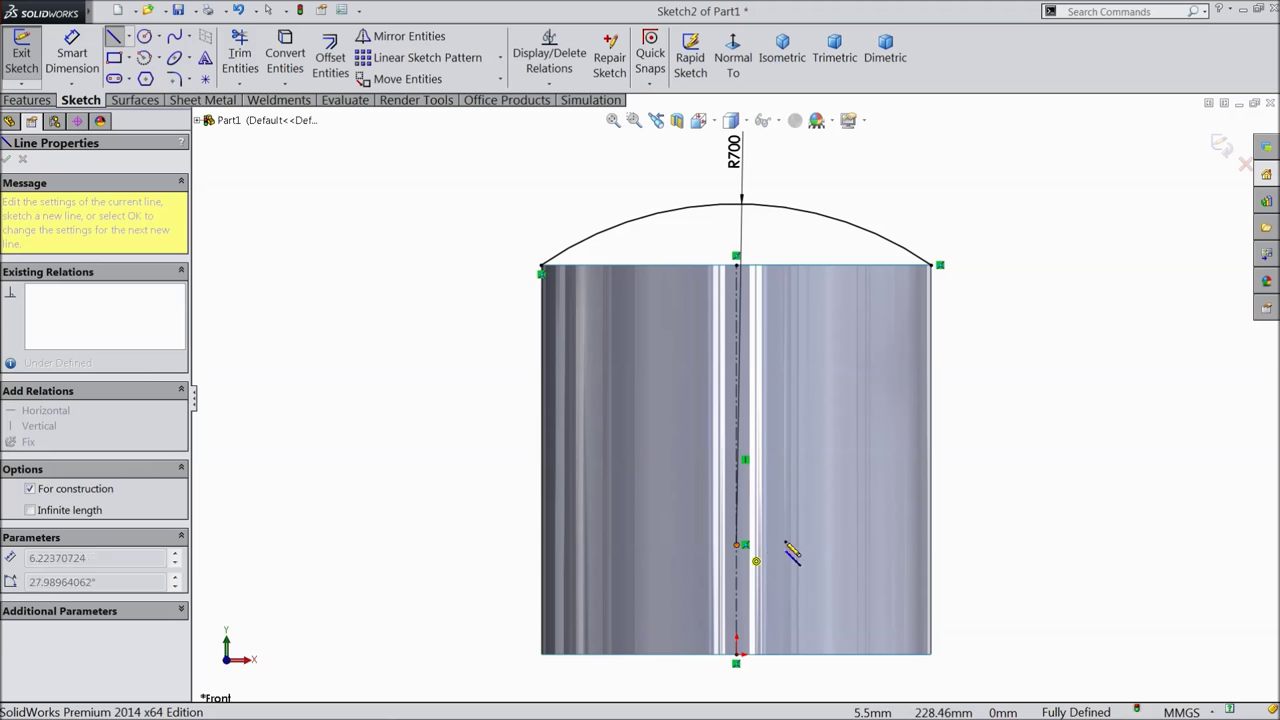
pyautogui.click(1068, 545)
pyautogui.rightClick(1058, 545)
pyautogui.click(1082, 131)
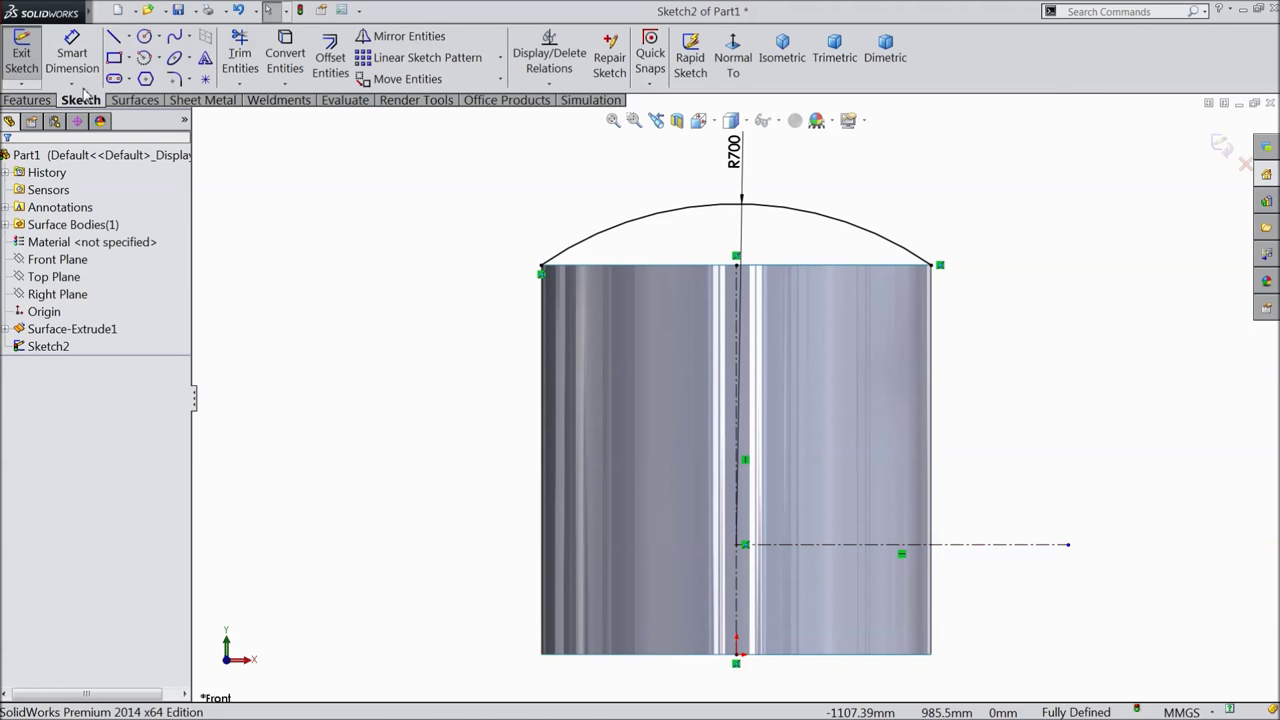
# Revolve the R700 arc as a surface through 360 degrees about the horizontal centerline
pyautogui.click(121, 101)
pyautogui.click(79, 57)
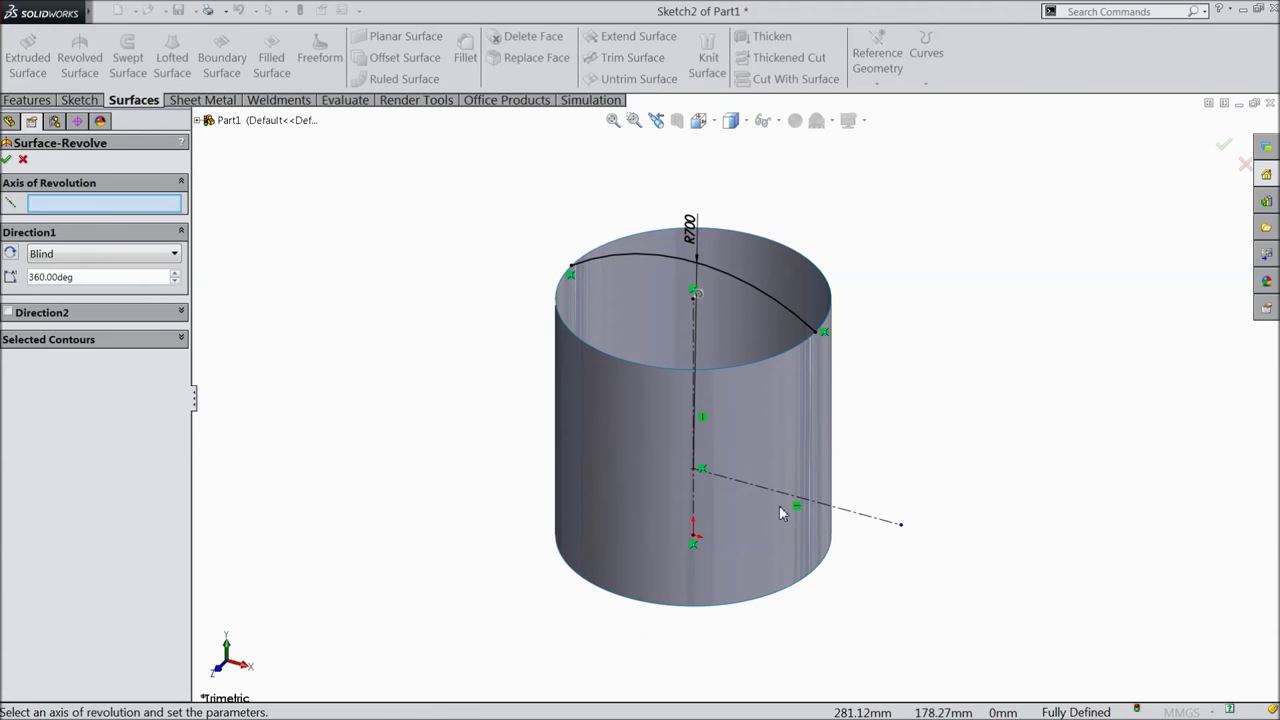
pyautogui.click(783, 500)
pyautogui.scroll(2, 719, 471)
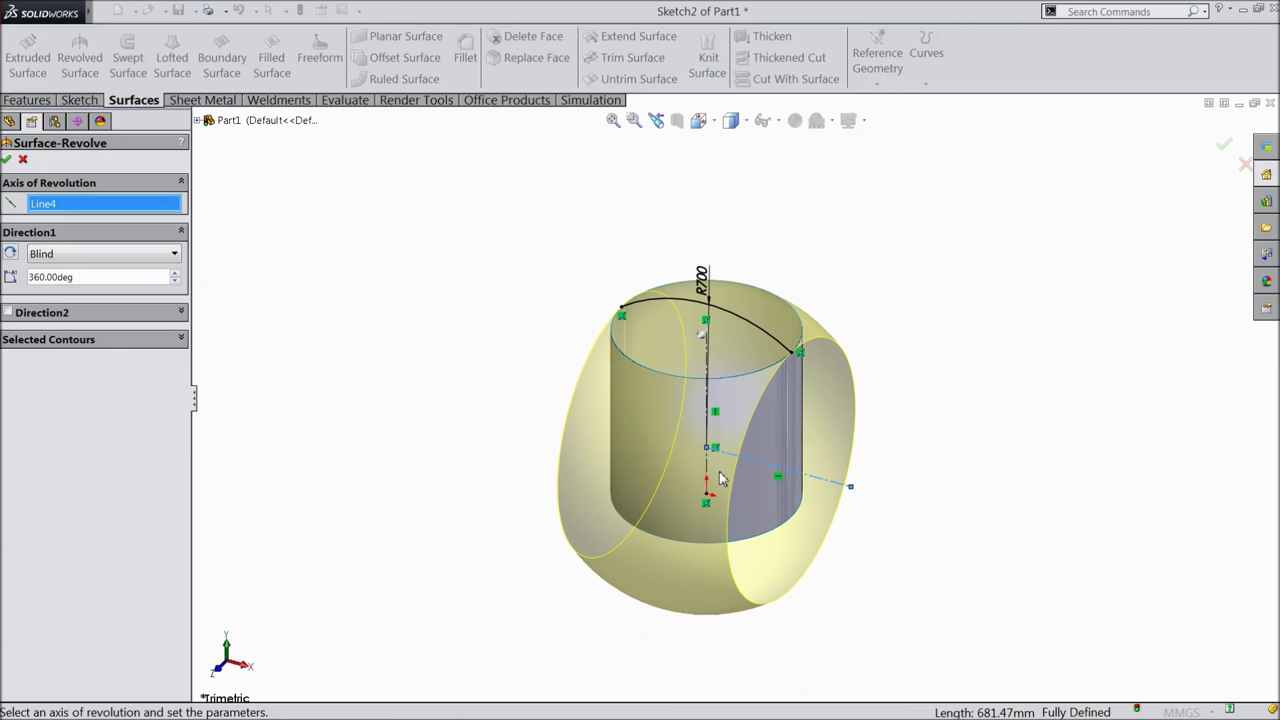
pyautogui.click(6, 160)
# Start a standard surface trim set to keep the selected pieces
pyautogui.moveTo(363, 340)
pyautogui.mouseDown(button='middle')
pyautogui.moveTo(386, 217)
pyautogui.moveTo(541, 247)
pyautogui.moveTo(480, 346)
pyautogui.moveTo(808, 466)
pyautogui.moveTo(770, 462)
pyautogui.moveTo(774, 400)
pyautogui.moveTo(786, 449)
pyautogui.mouseUp(button='middle')
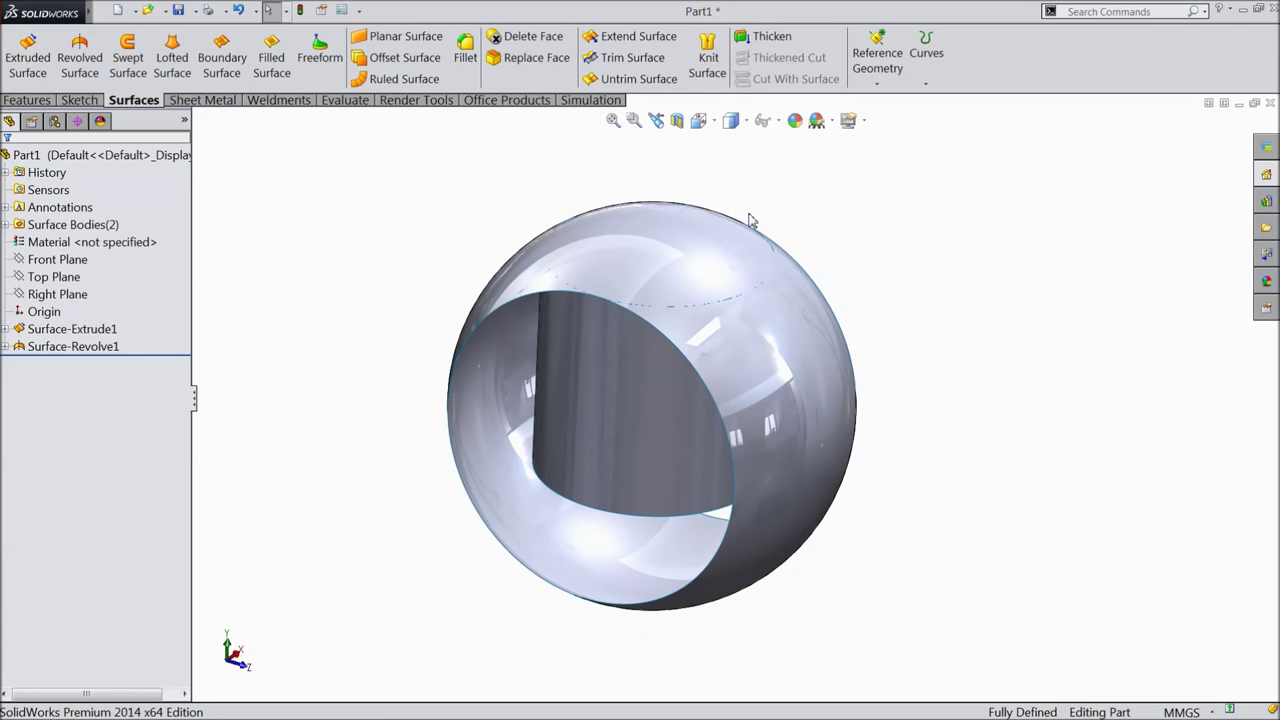
pyautogui.click(638, 60)
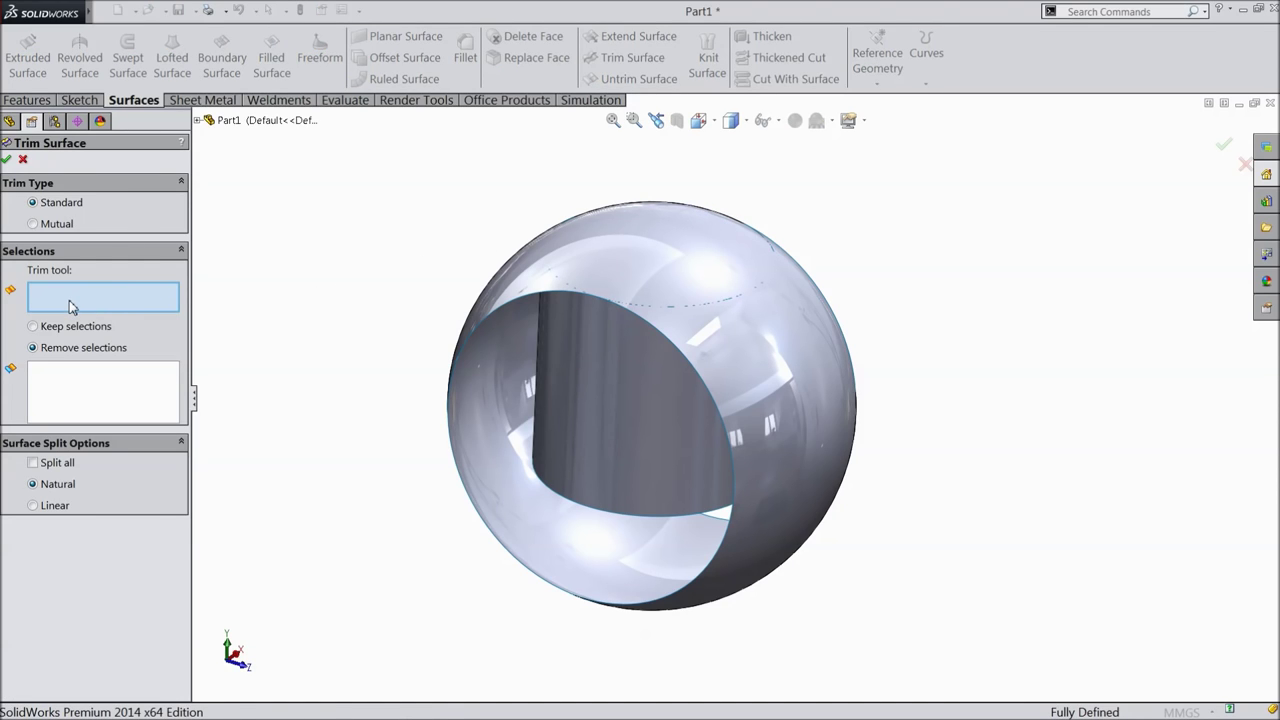
pyautogui.click(33, 327)
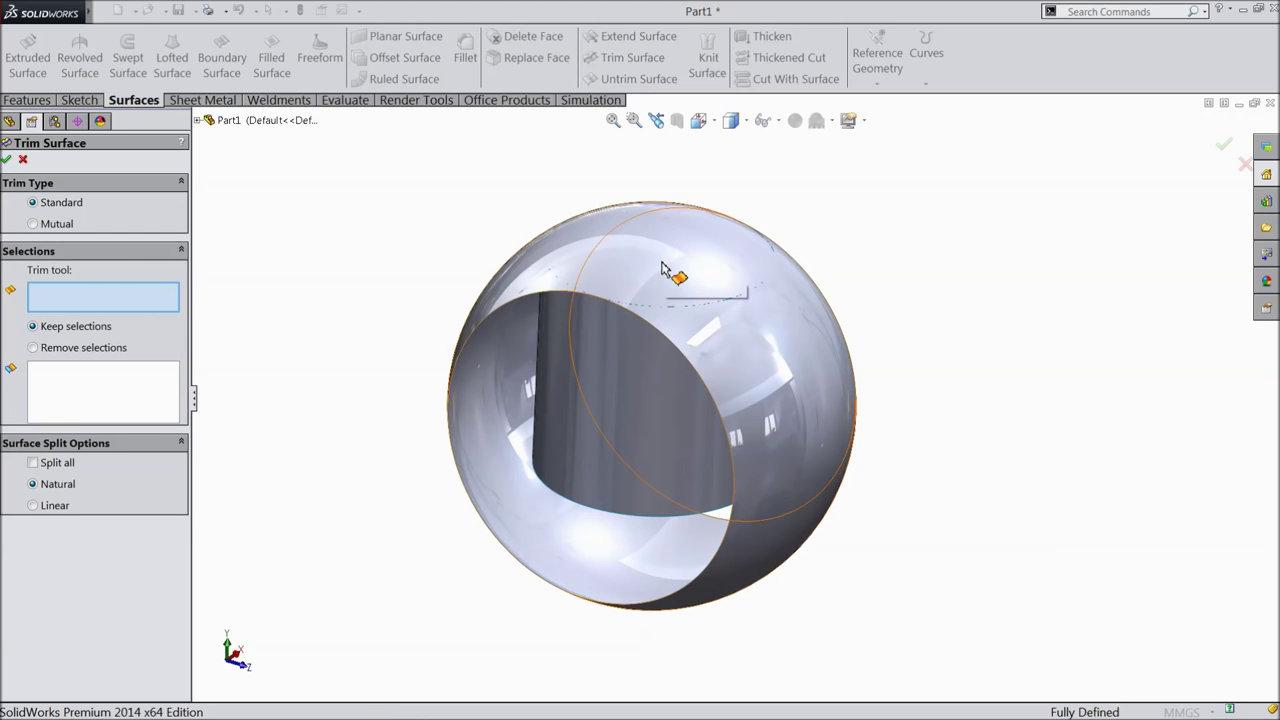
pyautogui.click(662, 270)
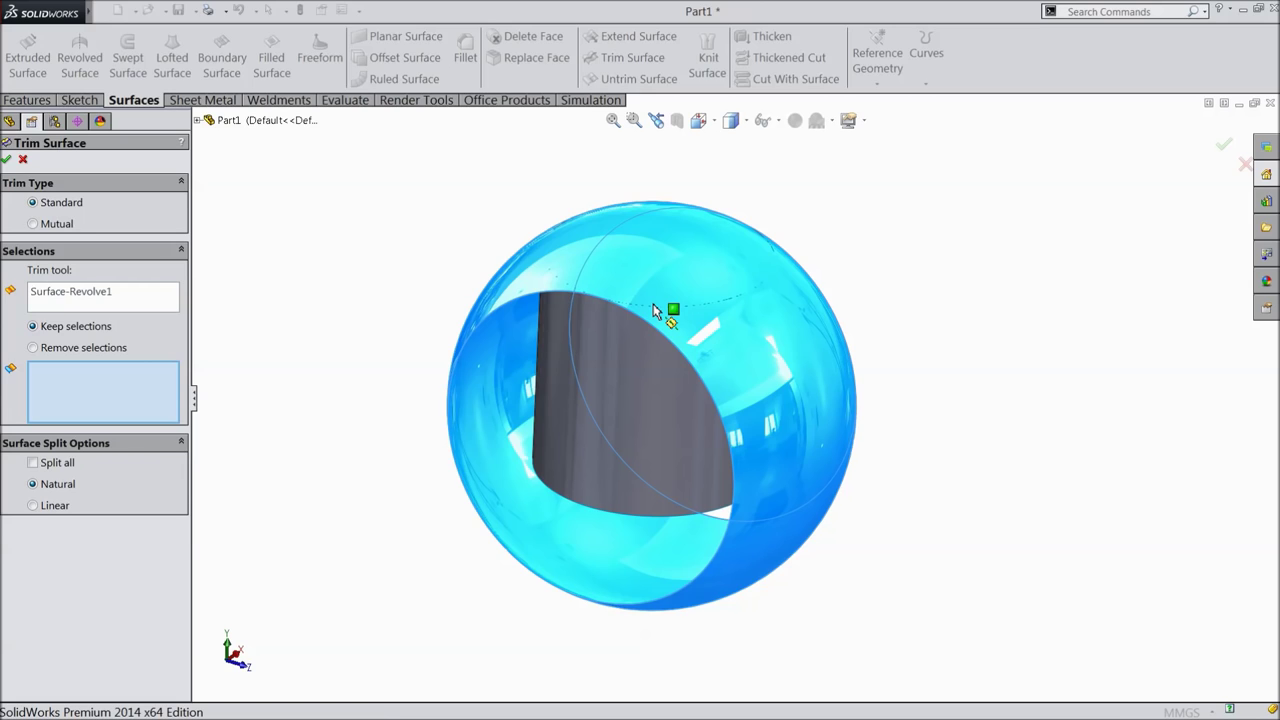
pyautogui.moveTo(655, 288)
pyautogui.mouseDown(button='middle')
pyautogui.moveTo(646, 280)
pyautogui.moveTo(638, 307)
pyautogui.mouseUp(button='middle')
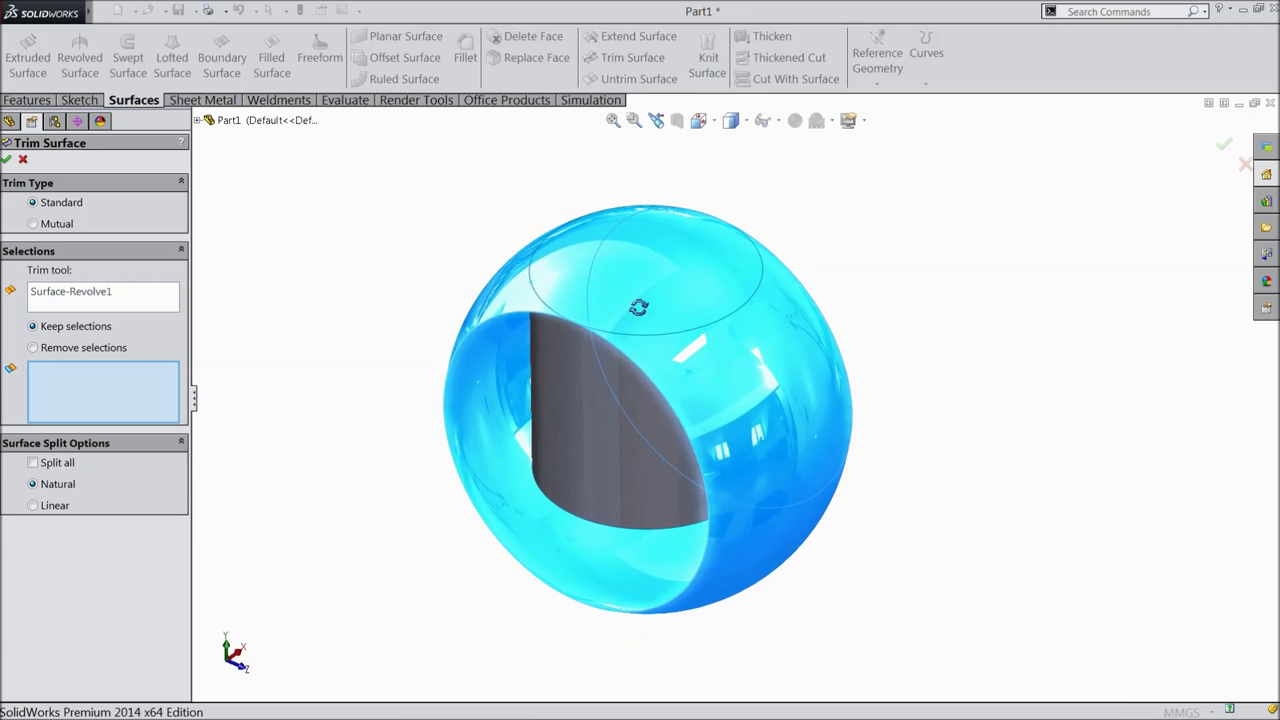
pyautogui.rightClick(84, 300)
pyautogui.click(113, 306)
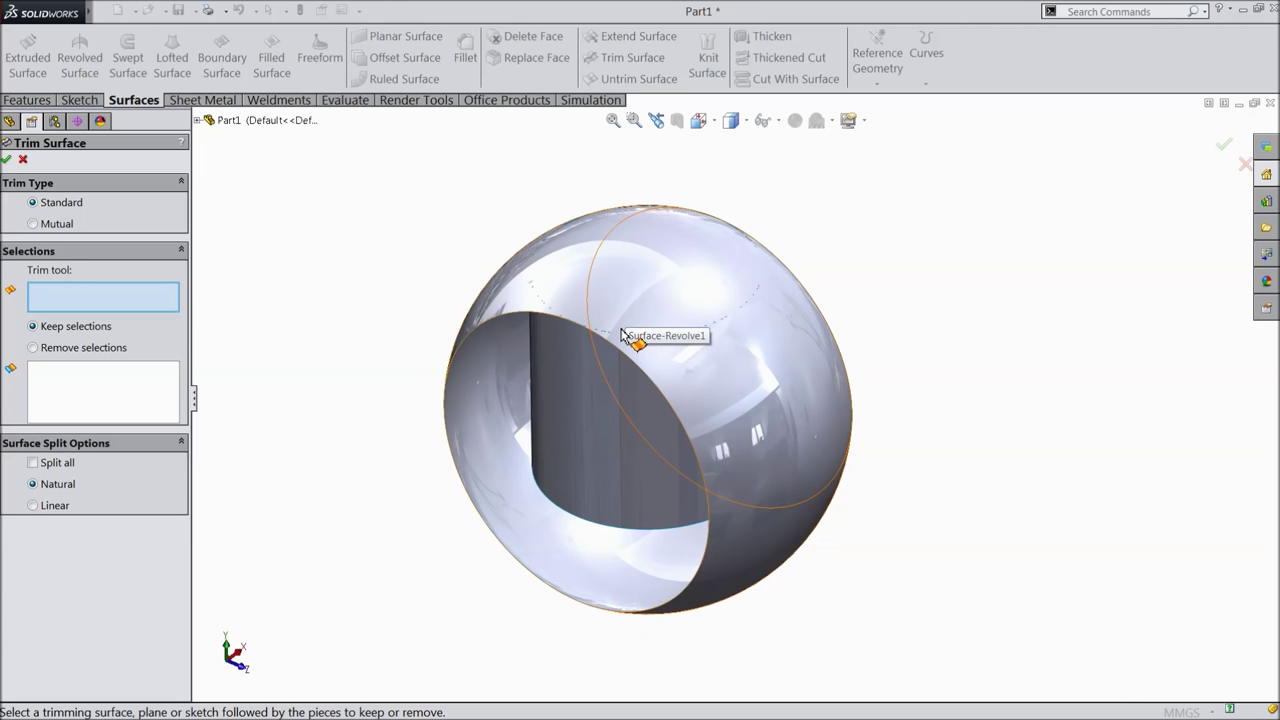
# Trim the revolved surface with the extruded cylinder as the trim tool, keeping only the domed cap over the cylinder
pyautogui.click(578, 418)
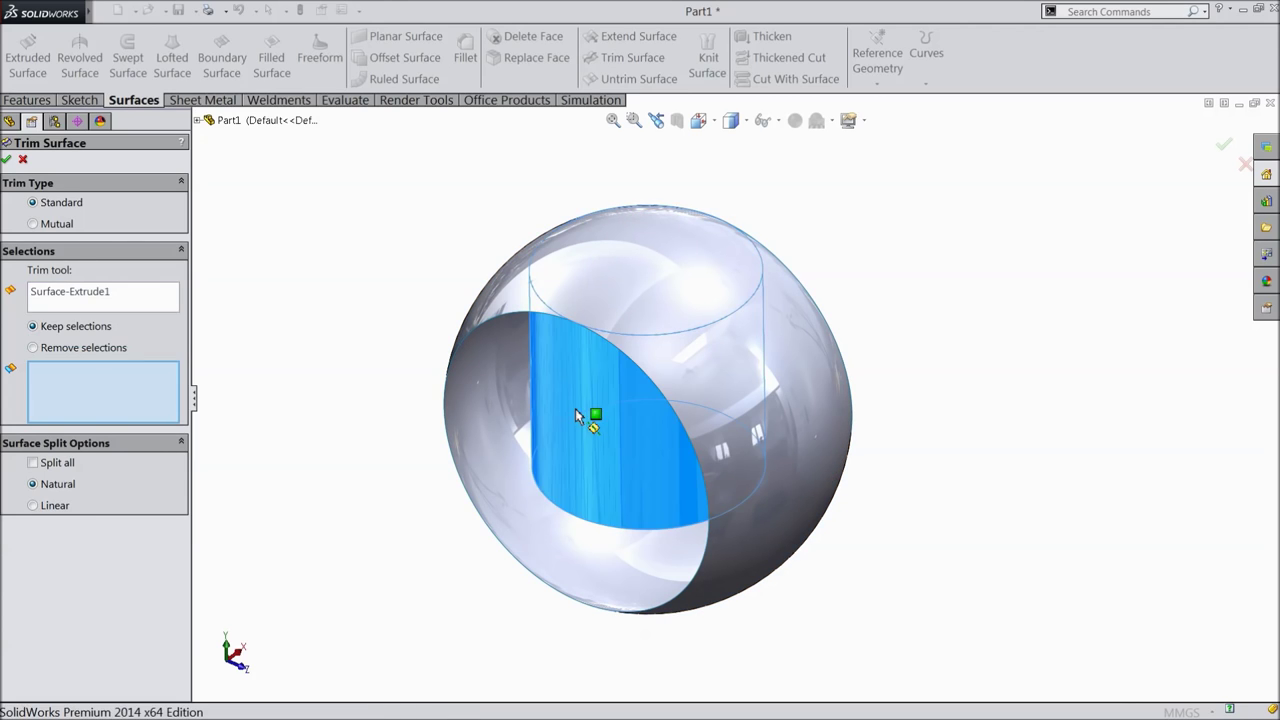
pyautogui.click(631, 341)
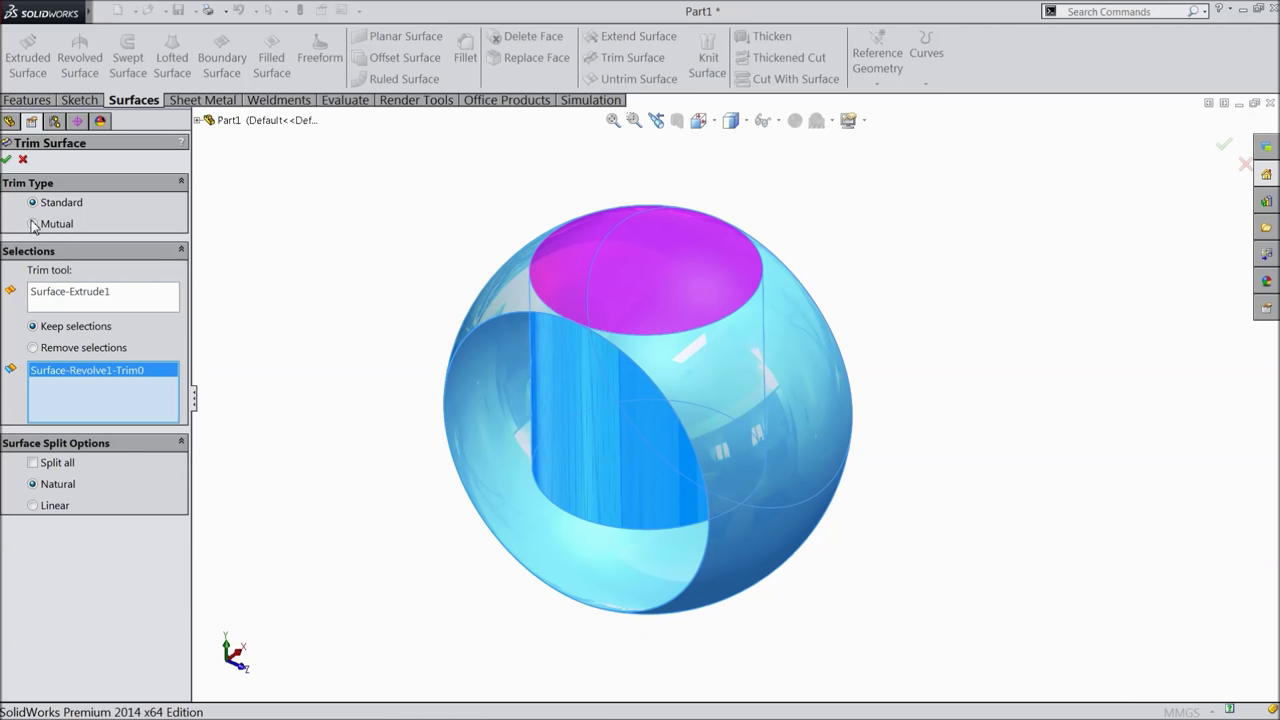
pyautogui.click(7, 160)
pyautogui.moveTo(396, 322); pyautogui.dragTo(548, 337, button='middle')
pyautogui.click(612, 300)
pyautogui.moveTo(403, 306); pyautogui.dragTo(403, 306, button='middle')
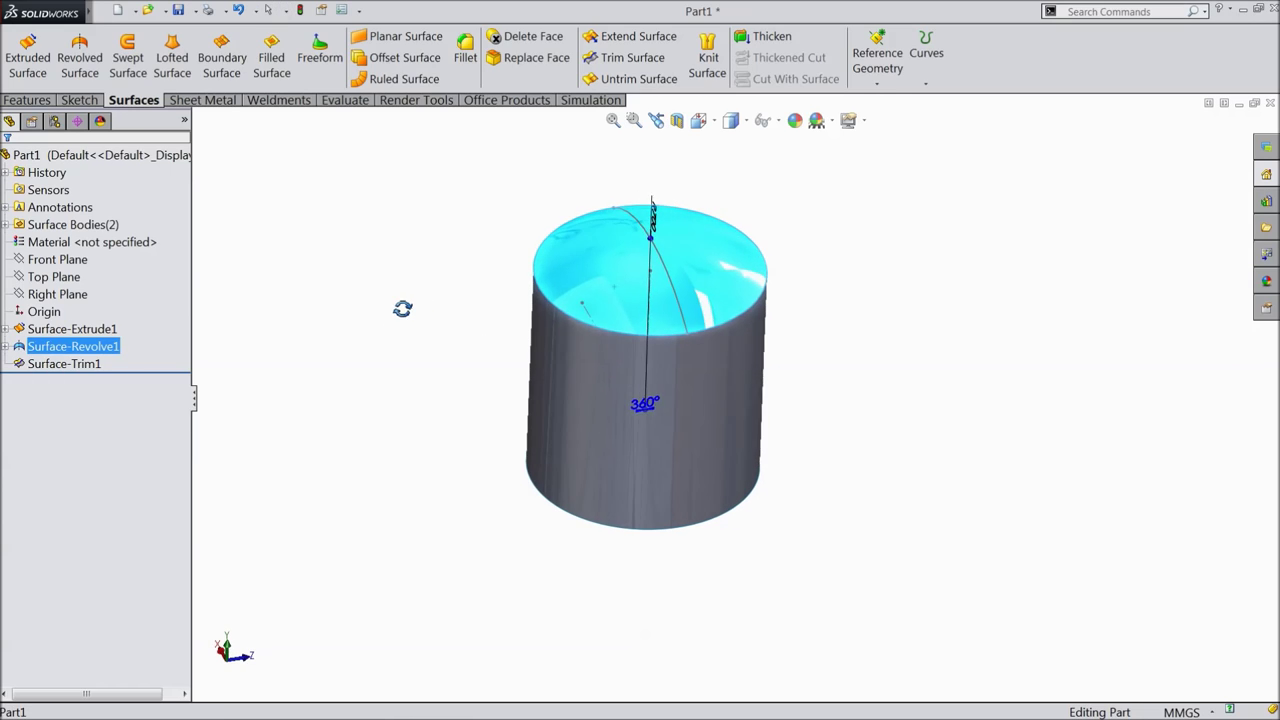
pyautogui.click(395, 328)
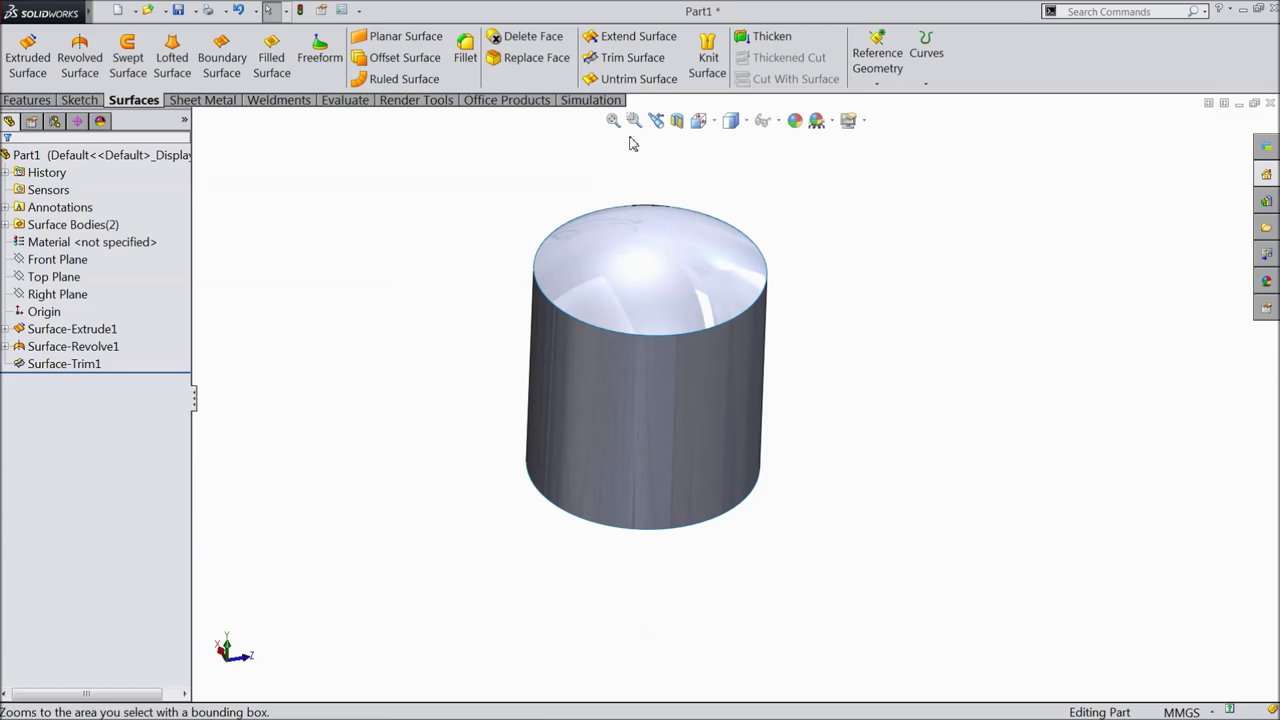
# Knit the trimmed dome and the cylinder wall into one surface with a 0.0025 mm knitting tolerance
pyautogui.click(699, 78)
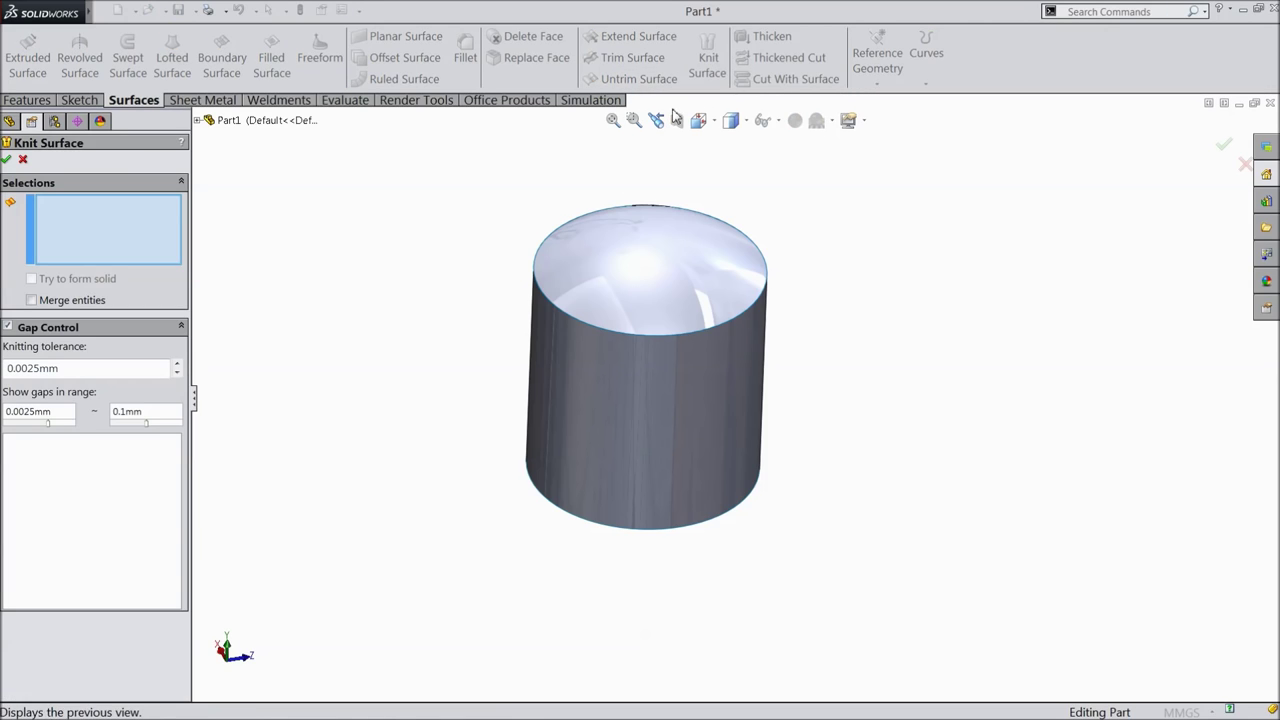
pyautogui.click(634, 322)
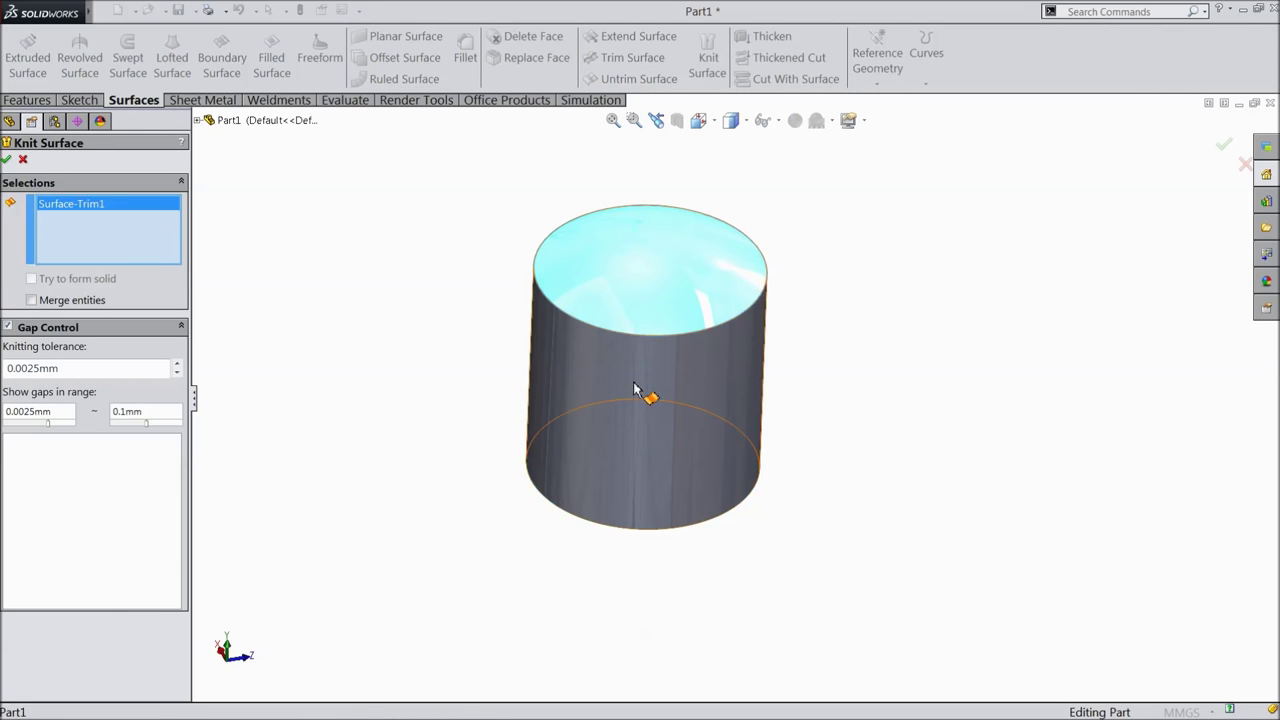
pyautogui.click(646, 391)
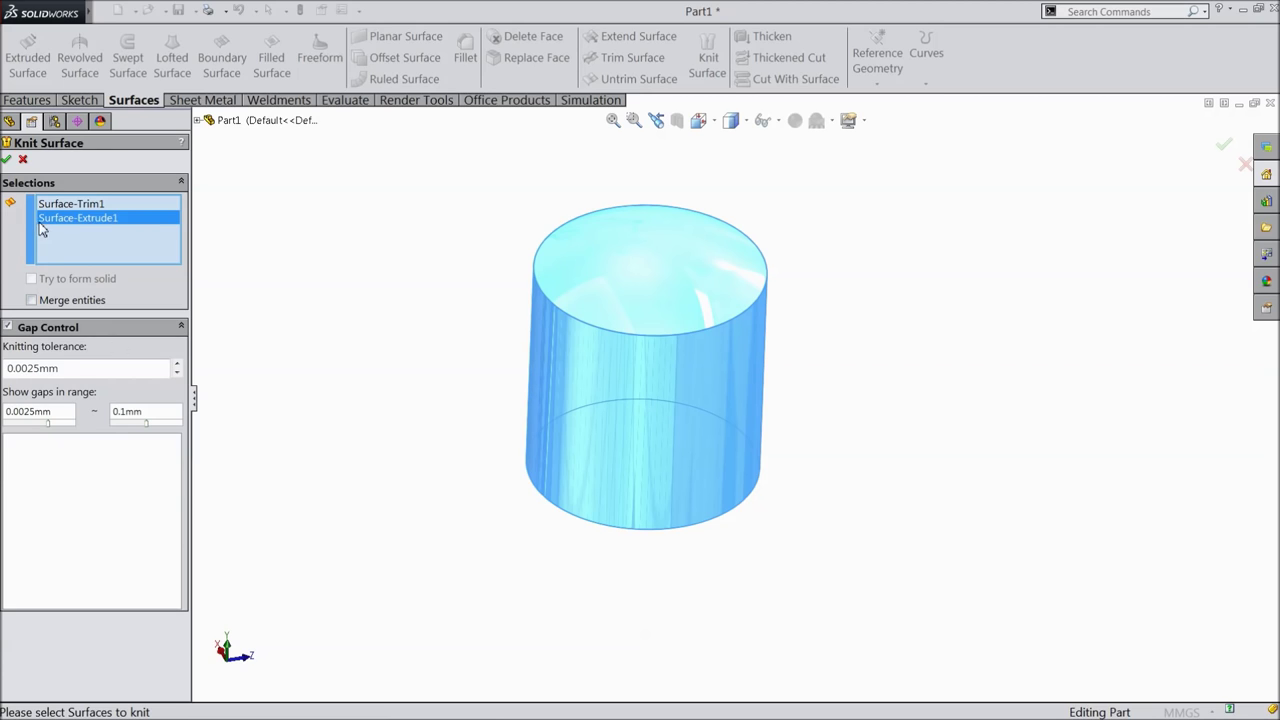
pyautogui.press('Return')
pyautogui.moveTo(500, 413)
pyautogui.mouseDown(button='middle')
pyautogui.moveTo(474, 297)
pyautogui.moveTo(506, 420)
pyautogui.mouseUp(button='middle')
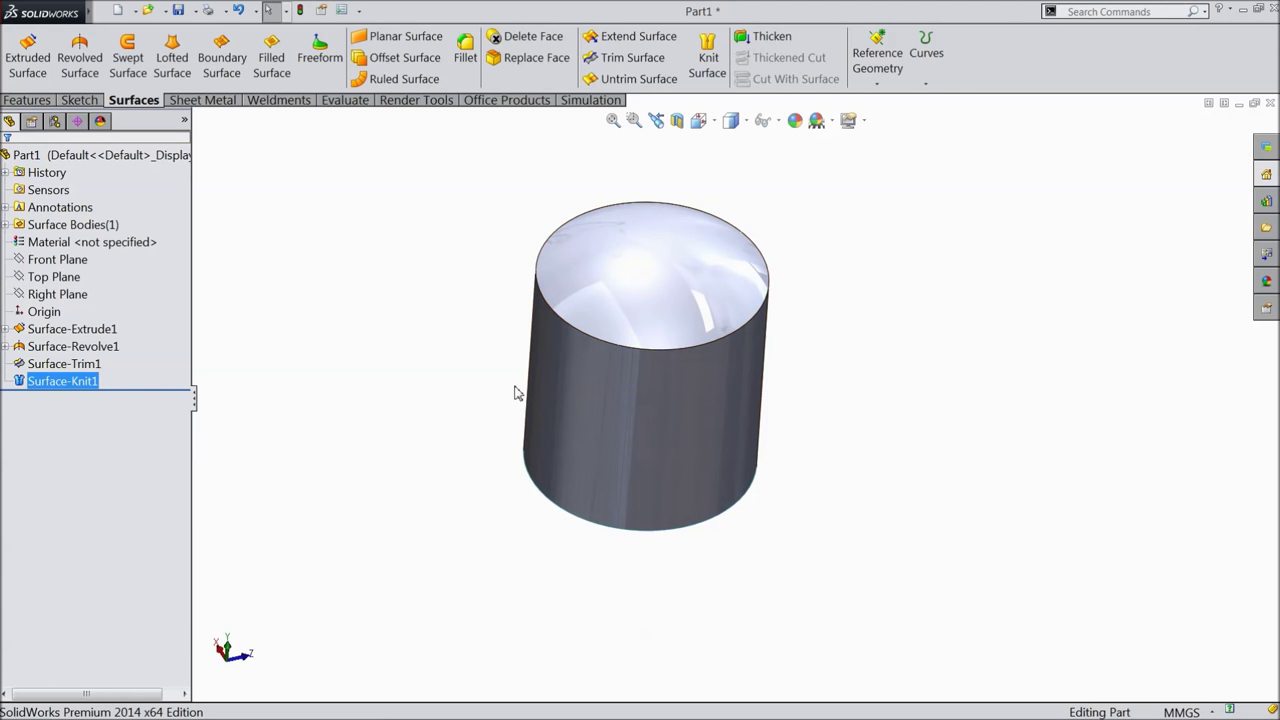
# Close the cylinder's open bottom with a filled surface bounded by its circular edge, using Contact curvature control
pyautogui.moveTo(463, 470); pyautogui.dragTo(400, 340, button='middle')
pyautogui.scroll(-5, 560, 374)
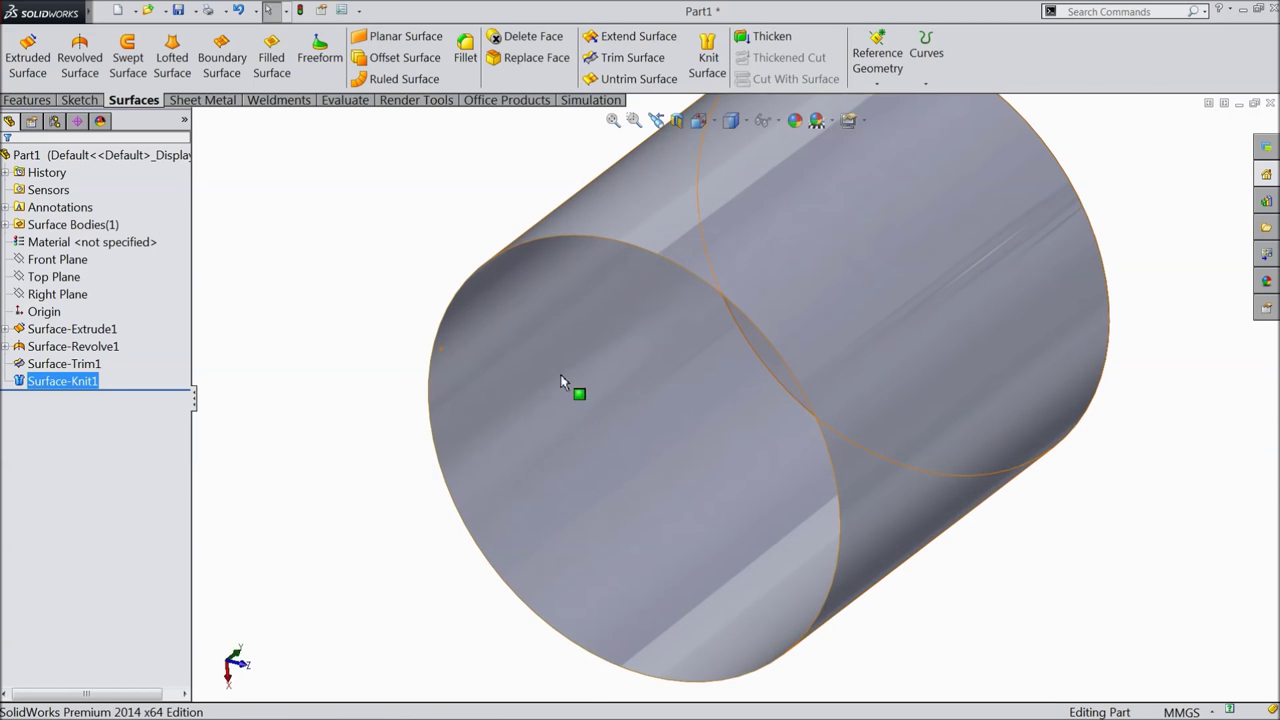
pyautogui.moveTo(560, 381)
pyautogui.mouseDown(button='middle')
pyautogui.moveTo(586, 263)
pyautogui.moveTo(565, 368)
pyautogui.mouseUp(button='middle')
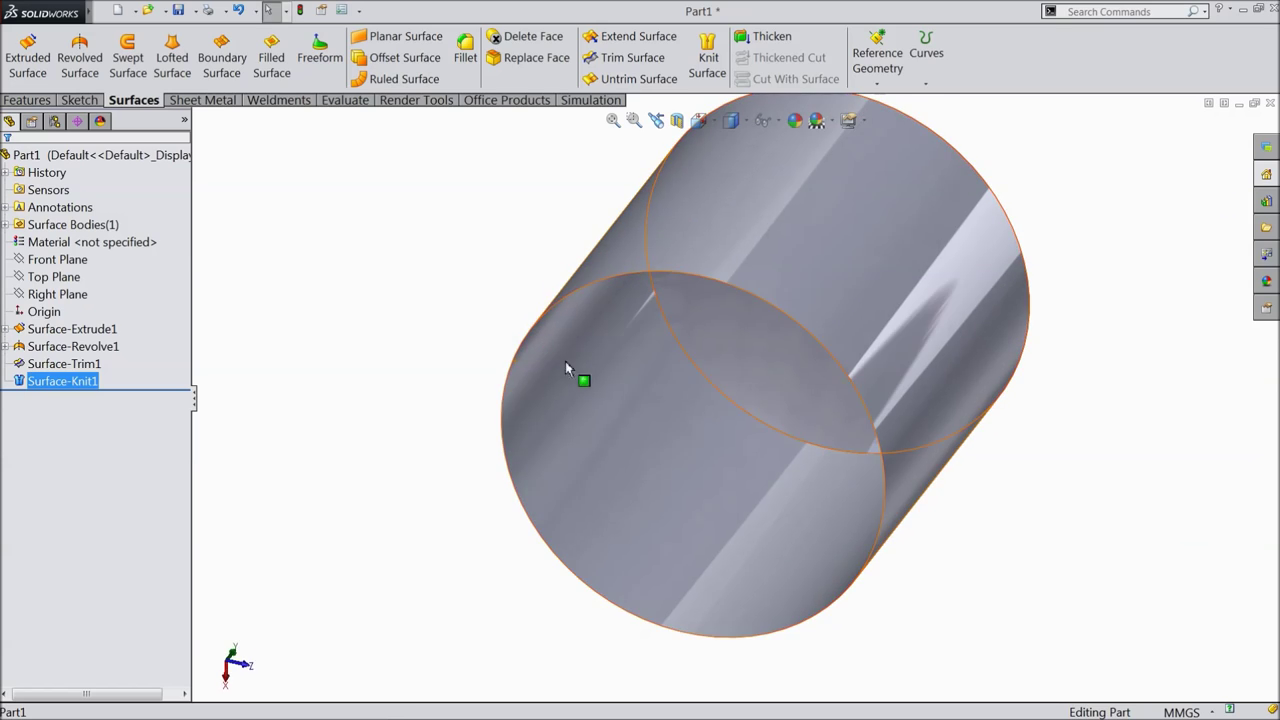
pyautogui.click(272, 64)
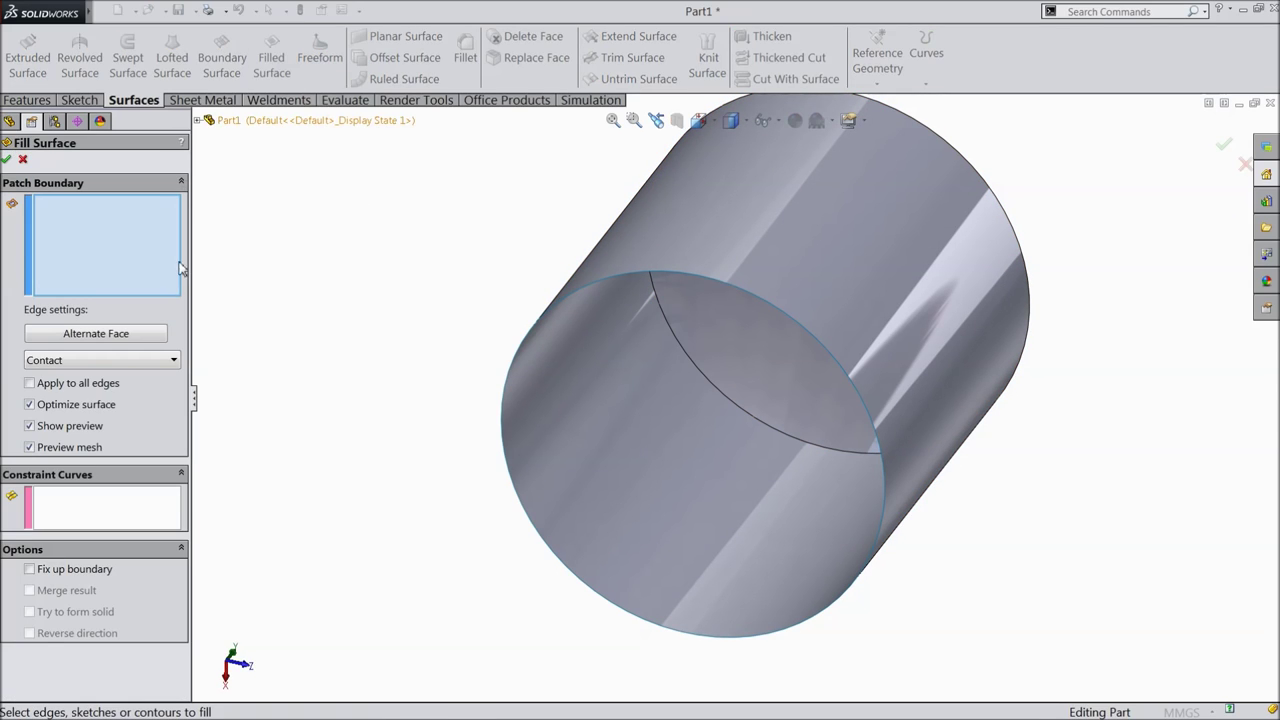
pyautogui.click(506, 385)
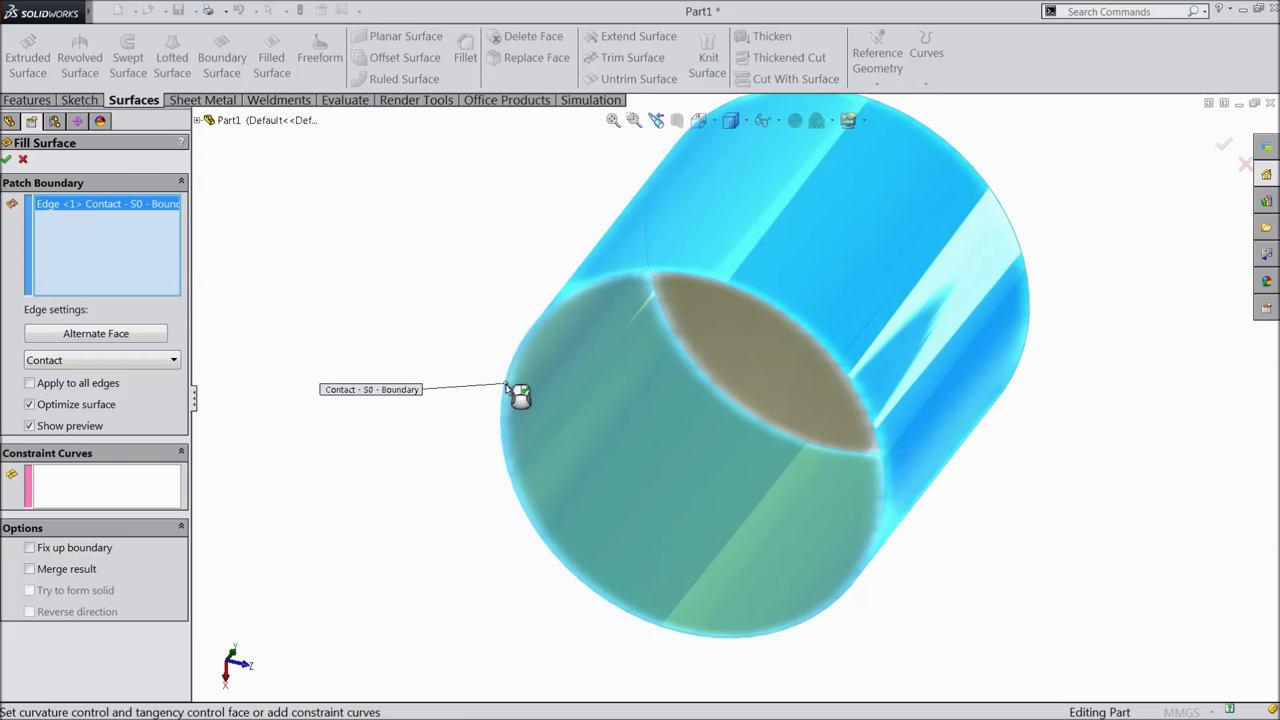
pyautogui.moveTo(361, 168); pyautogui.dragTo(386, 231, button='middle')
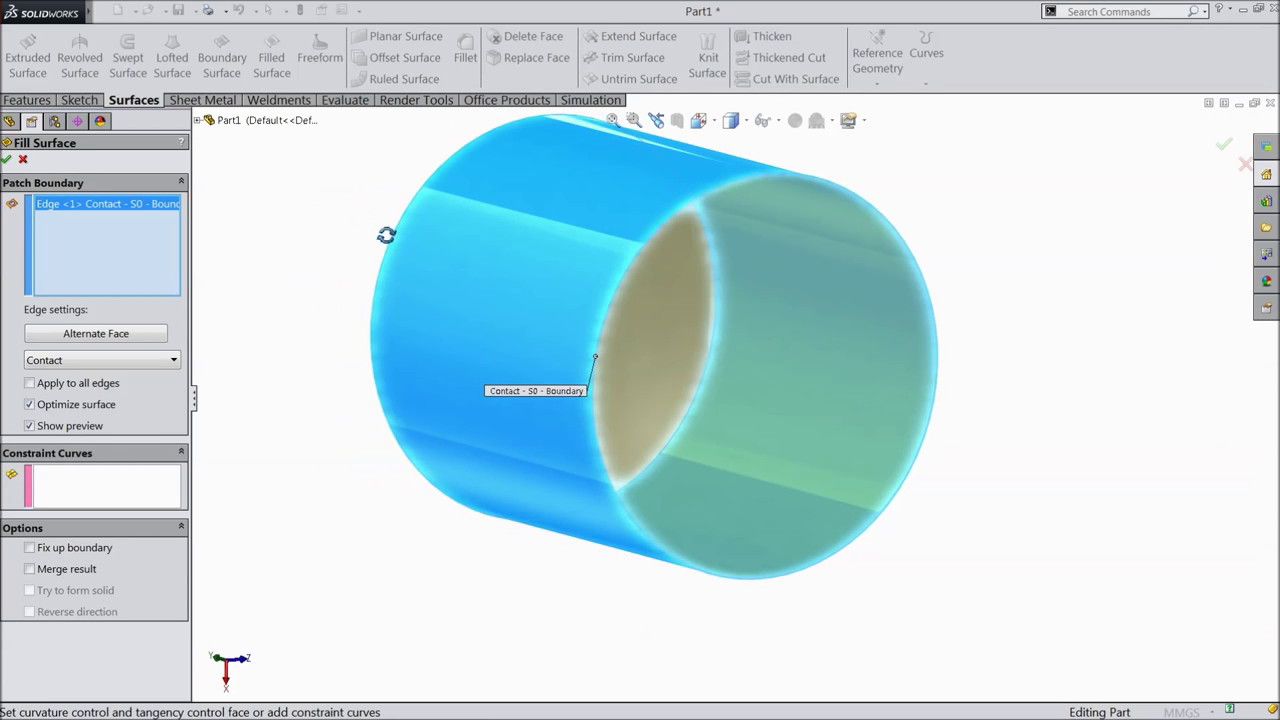
pyautogui.click(8, 160)
pyautogui.click(773, 369)
pyautogui.moveTo(773, 369); pyautogui.dragTo(794, 477, button='middle')
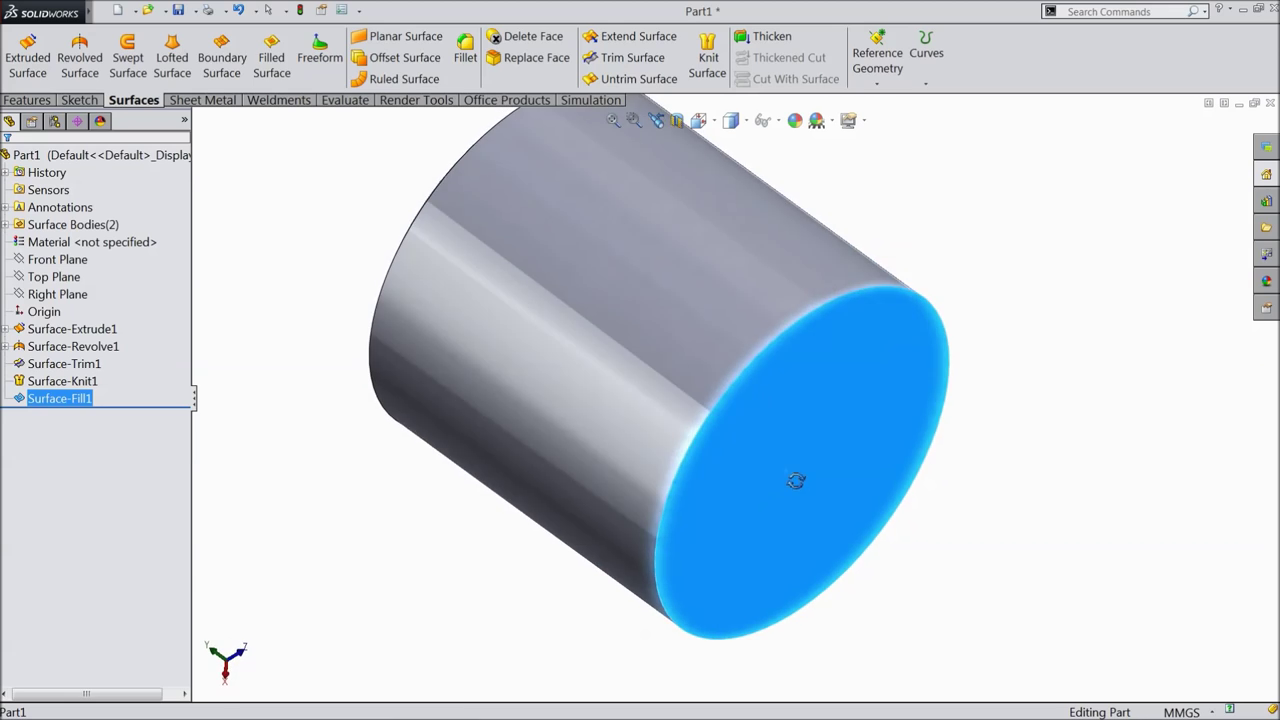
pyautogui.click(980, 279)
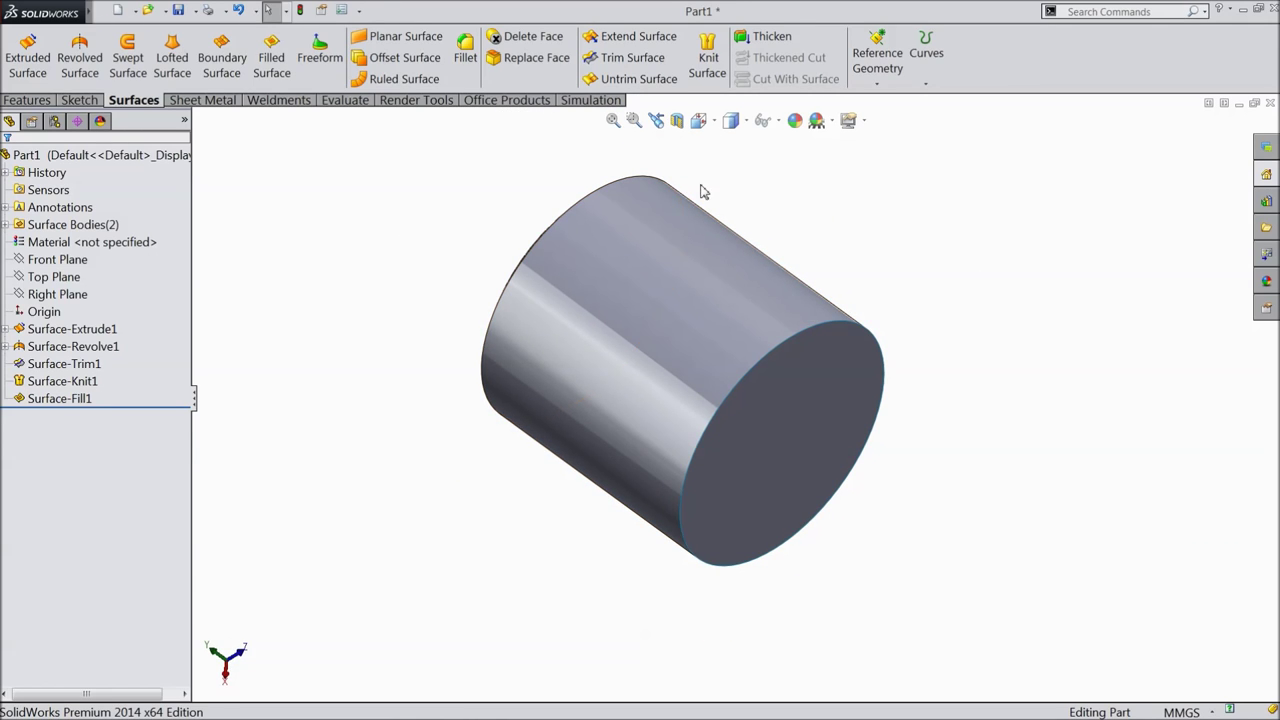
# Knit the domed cylinder surface and the bottom fill surface together with a 0.0025 mm knitting tolerance
pyautogui.click(708, 60)
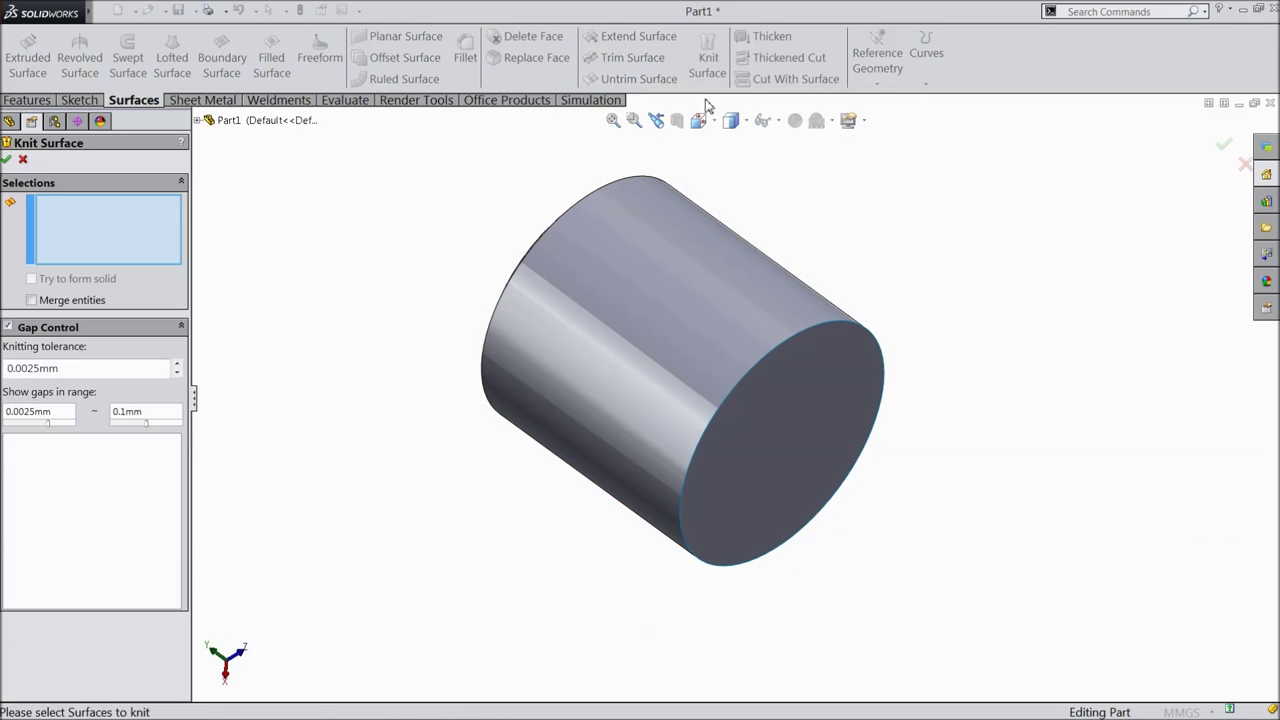
pyautogui.click(198, 120)
pyautogui.click(257, 347)
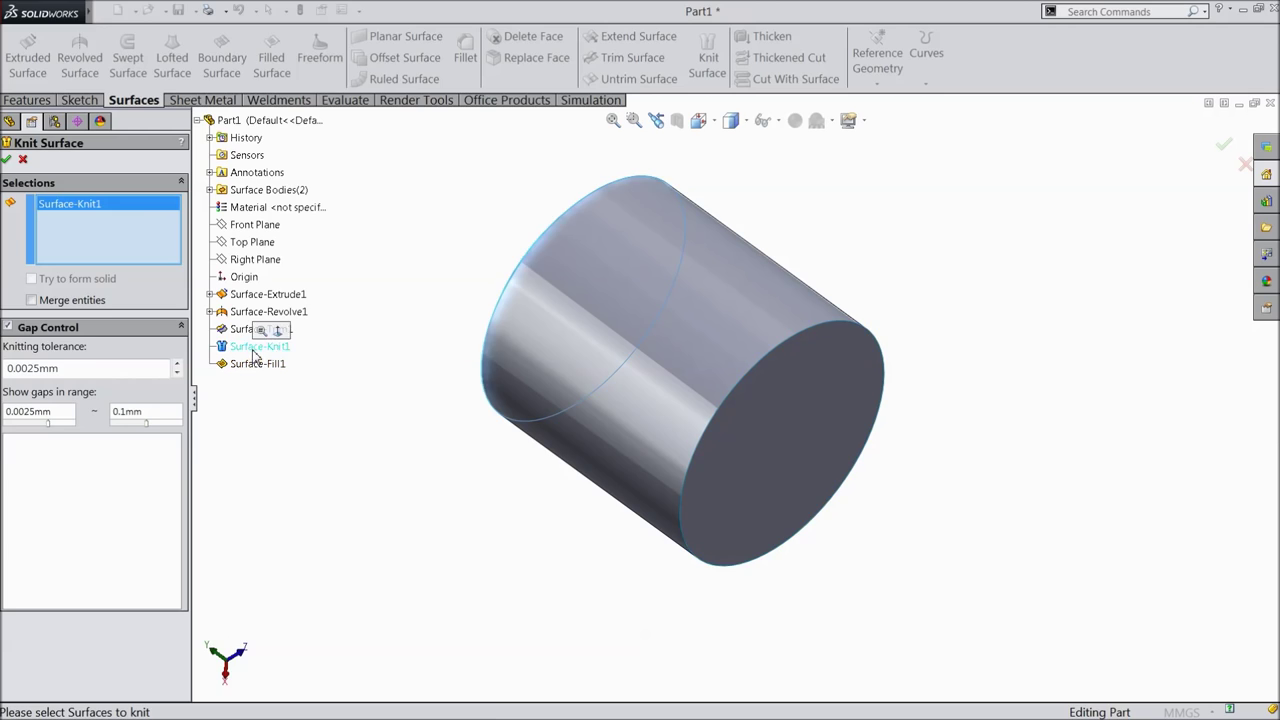
pyautogui.click(258, 364)
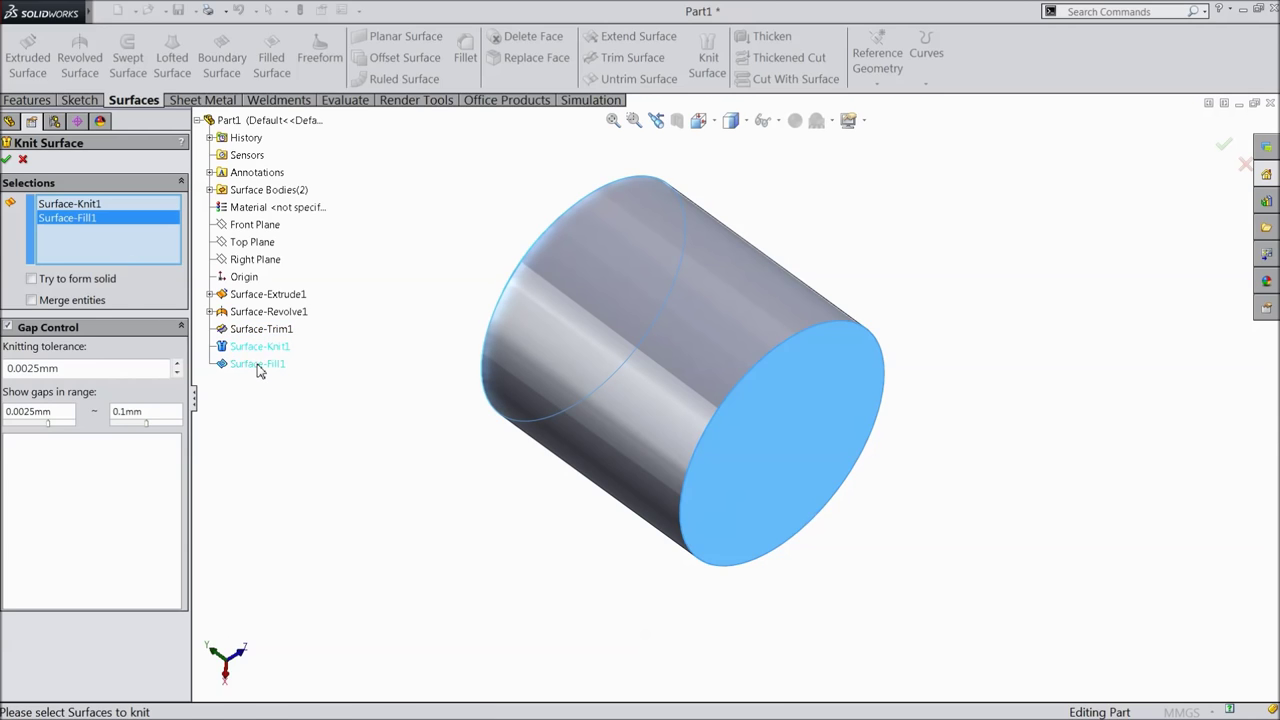
pyautogui.click(8, 159)
pyautogui.moveTo(346, 329); pyautogui.dragTo(514, 337, button='middle')
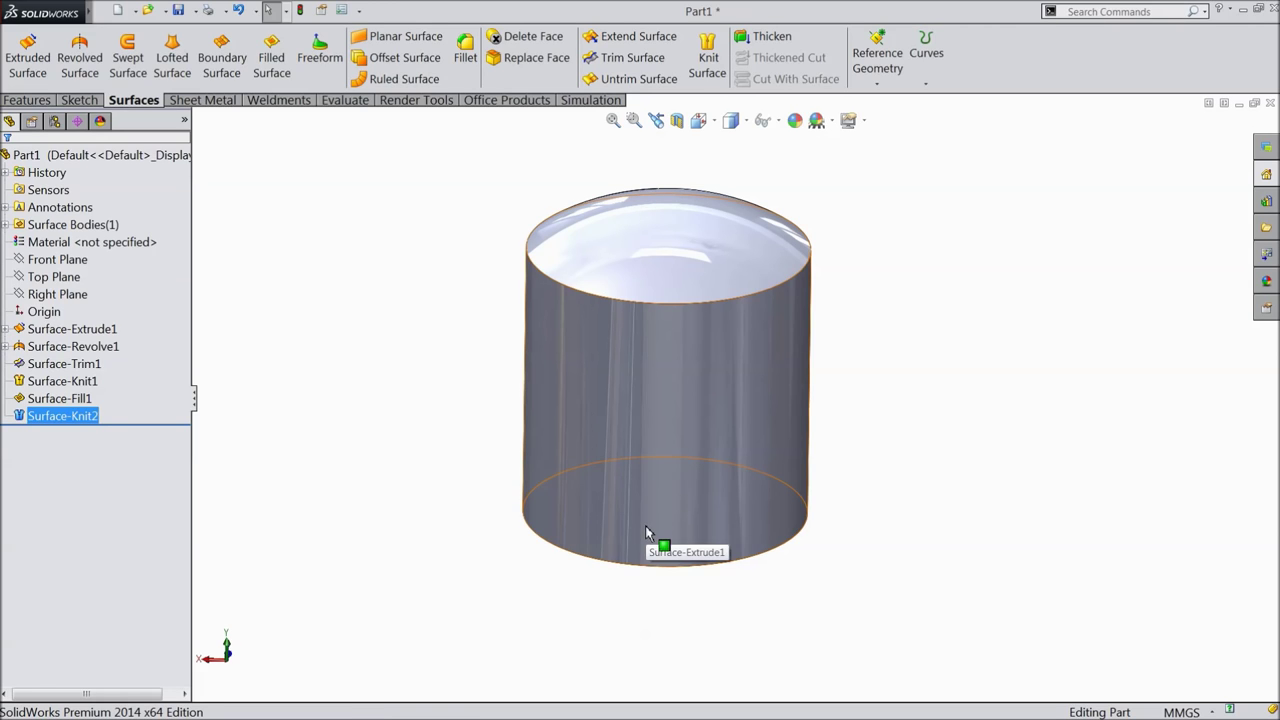
# Fillet the tank's circular bottom edge with a constant 10 mm radius
pyautogui.moveTo(643, 530); pyautogui.dragTo(600, 257, button='middle')
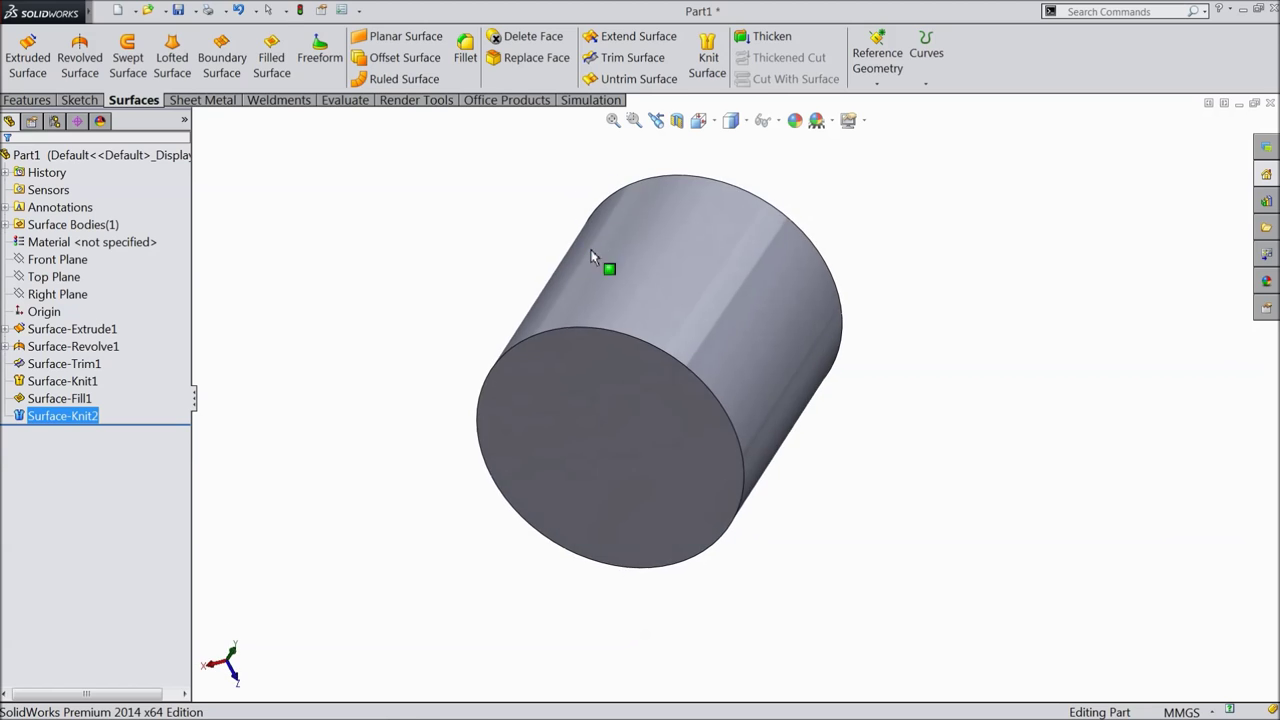
pyautogui.click(466, 52)
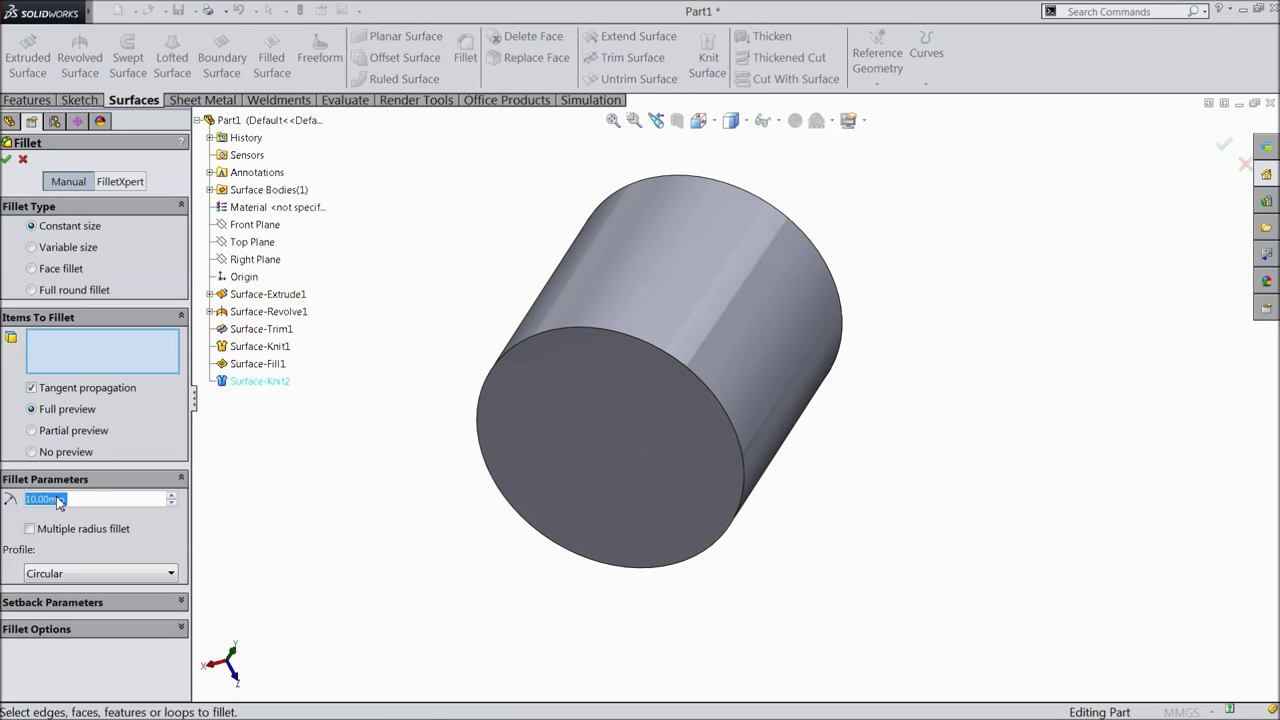
pyautogui.click(506, 359)
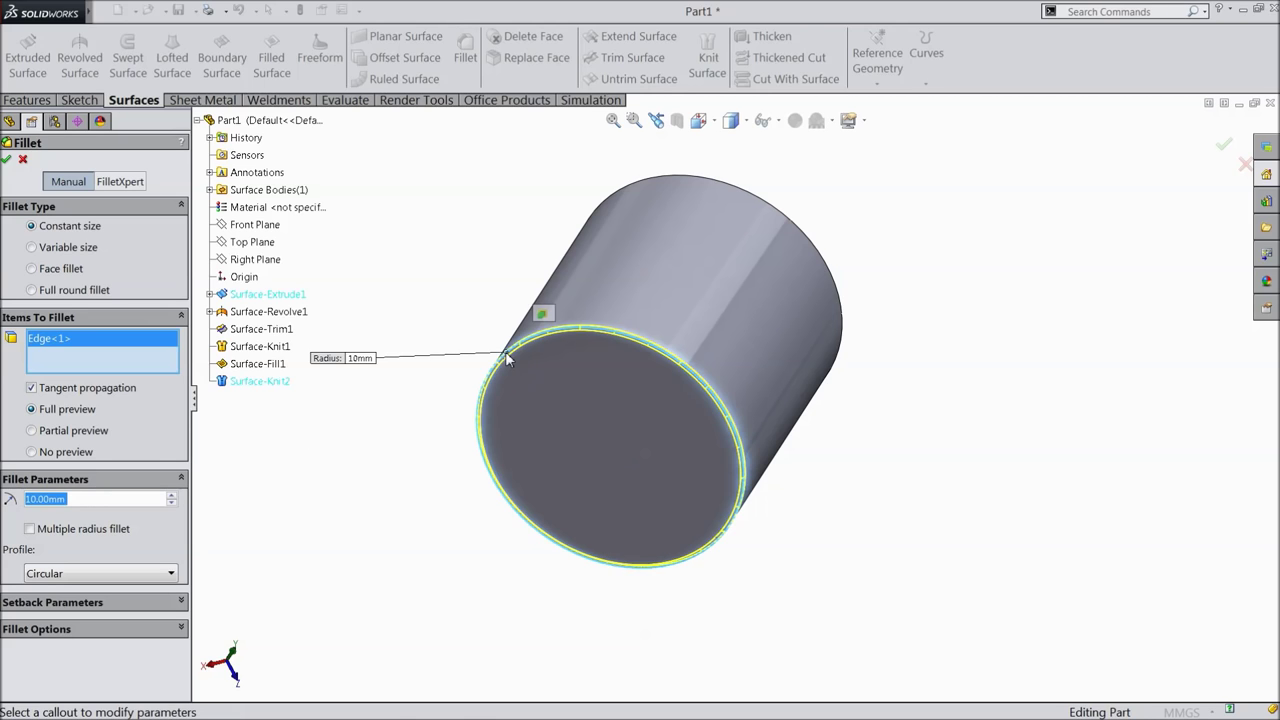
pyautogui.click(8, 160)
# Create a reference plane parallel to the Top Plane, offset 920 mm upward above the dome
pyautogui.moveTo(491, 286); pyautogui.dragTo(385, 501, button='middle')
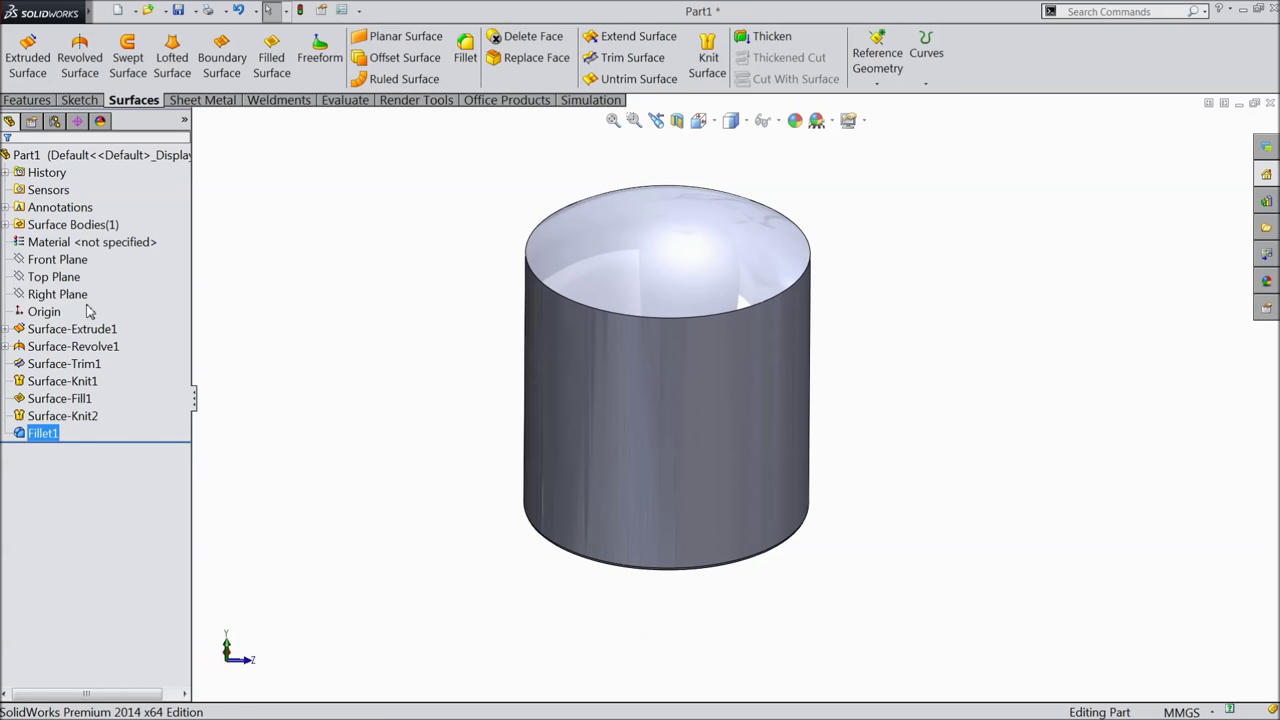
pyautogui.click(54, 277)
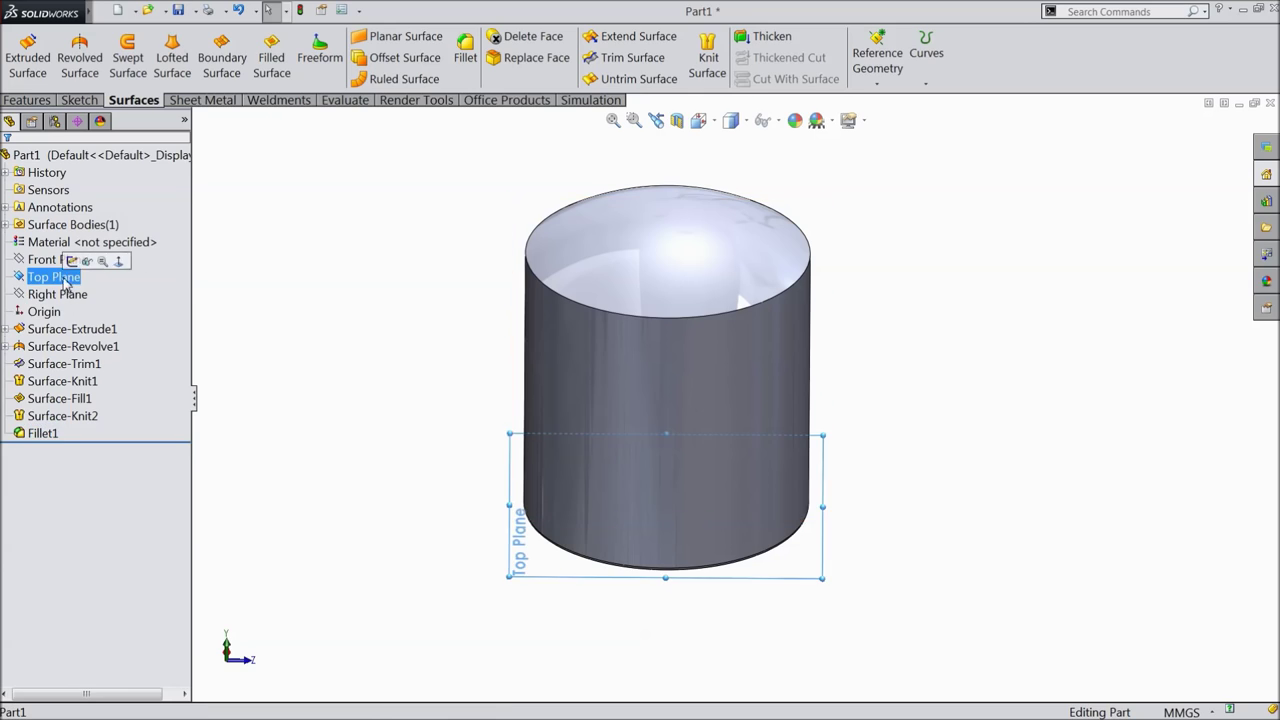
pyautogui.click(877, 84)
pyautogui.click(886, 104)
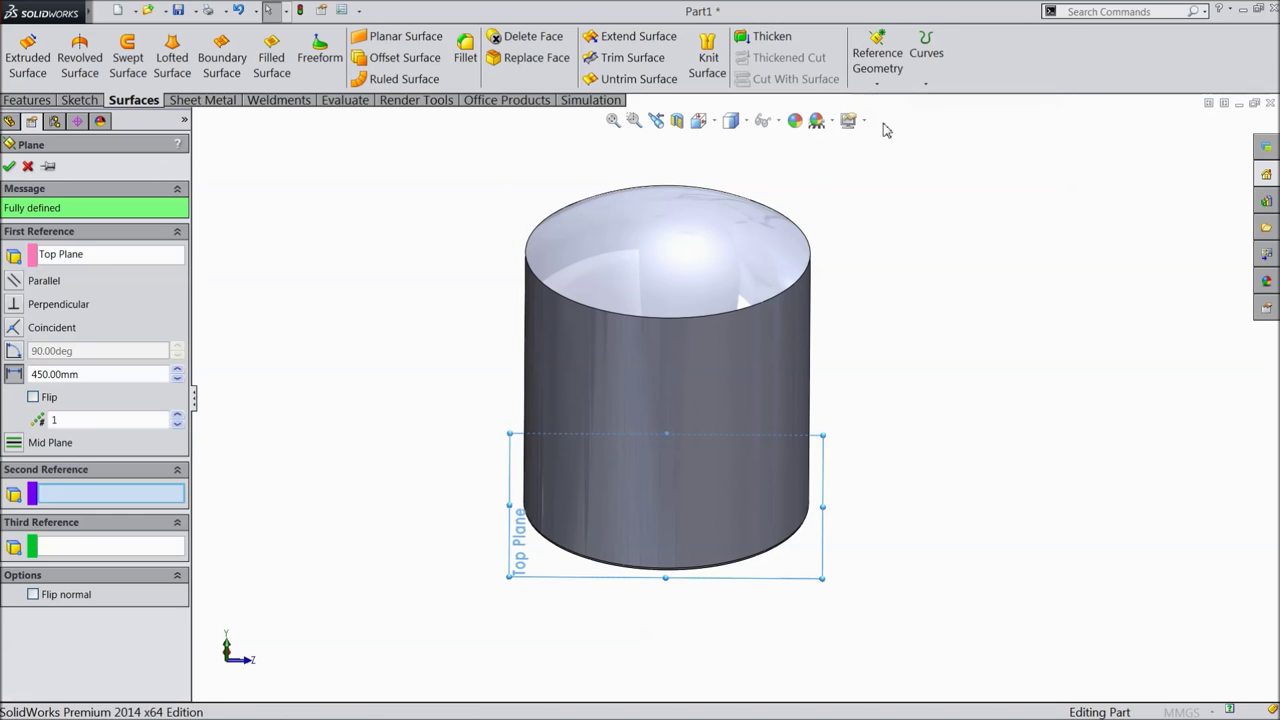
pyautogui.moveTo(82, 374); pyautogui.dragTo(33, 374)
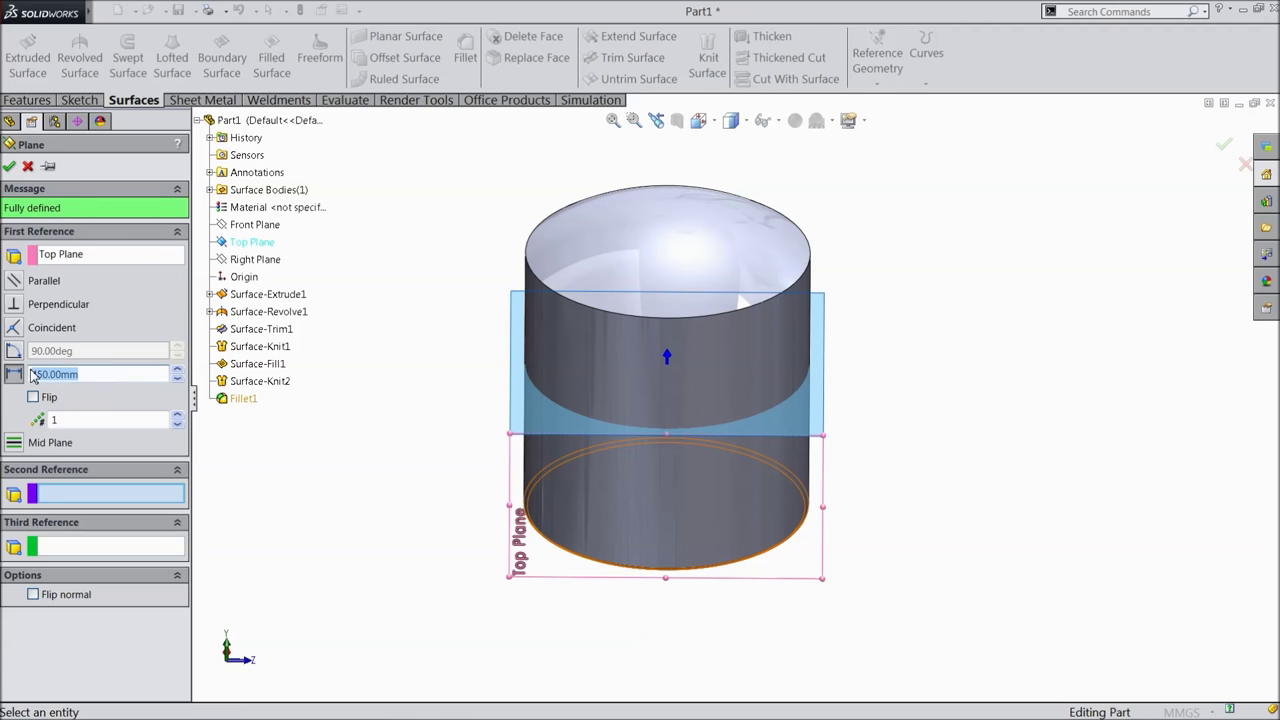
pyautogui.write('920')
pyautogui.press('Return')
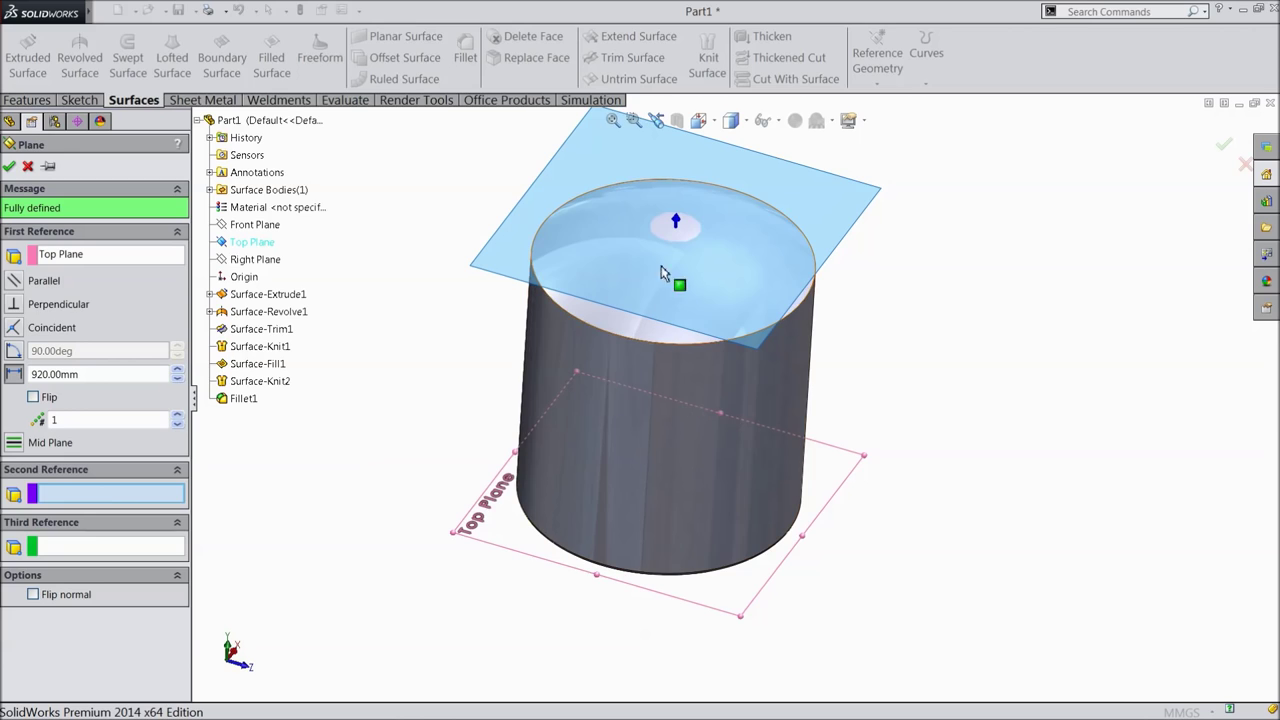
pyautogui.click(9, 167)
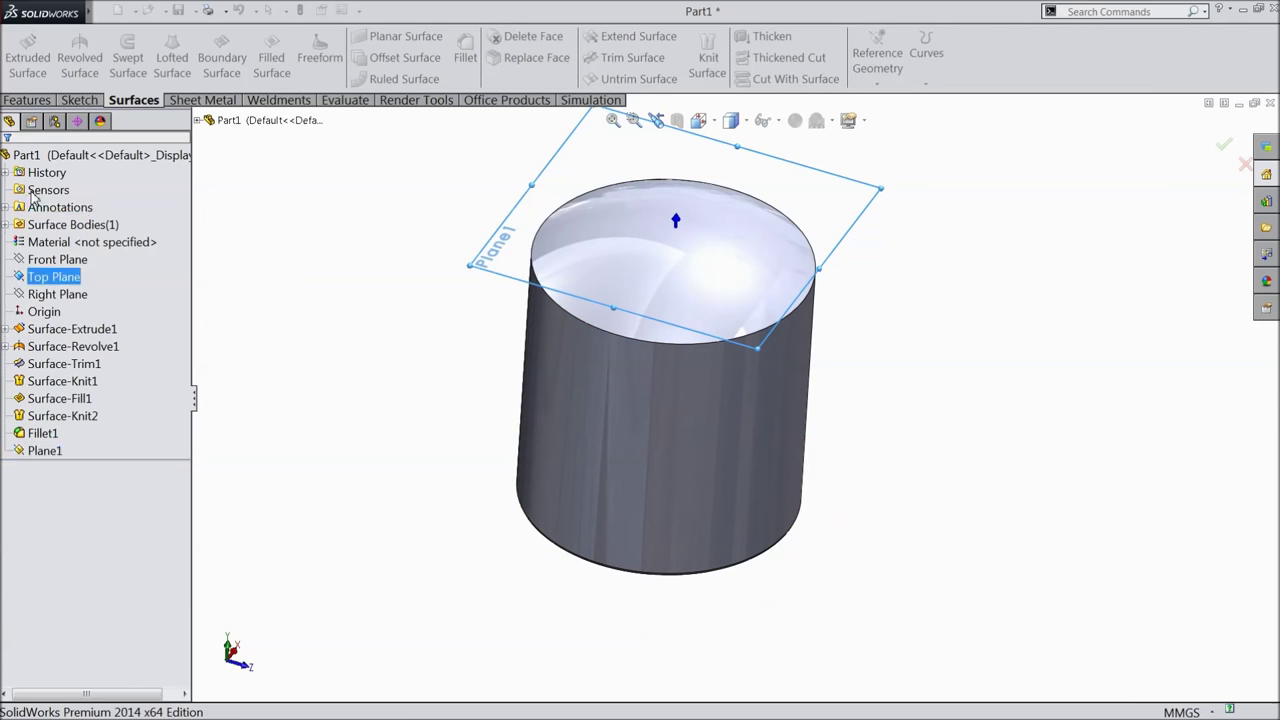
# Sketch a center rectangle about 404 by 409 mm on the new offset plane, centred on the origin
pyautogui.click(95, 101)
pyautogui.click(26, 58)
pyautogui.click(735, 62)
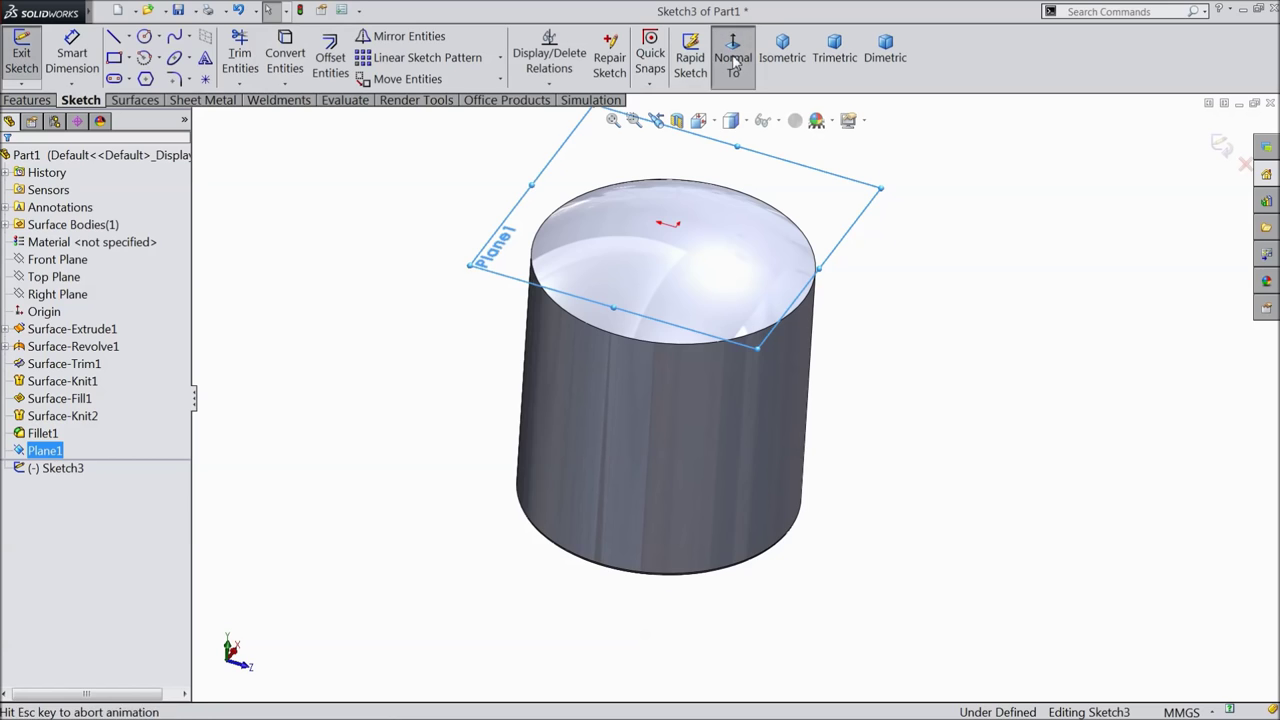
pyautogui.click(129, 58)
pyautogui.click(168, 94)
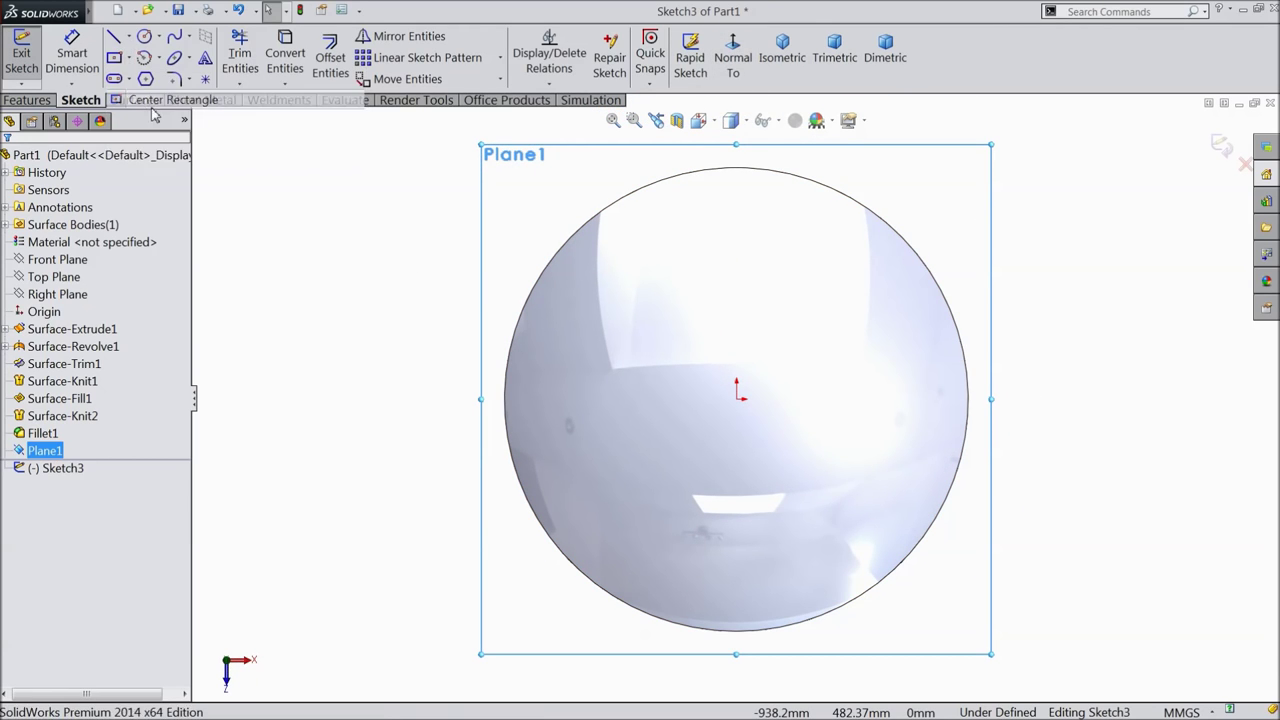
pyautogui.click(736, 399)
pyautogui.click(619, 281)
pyautogui.rightClick(333, 262)
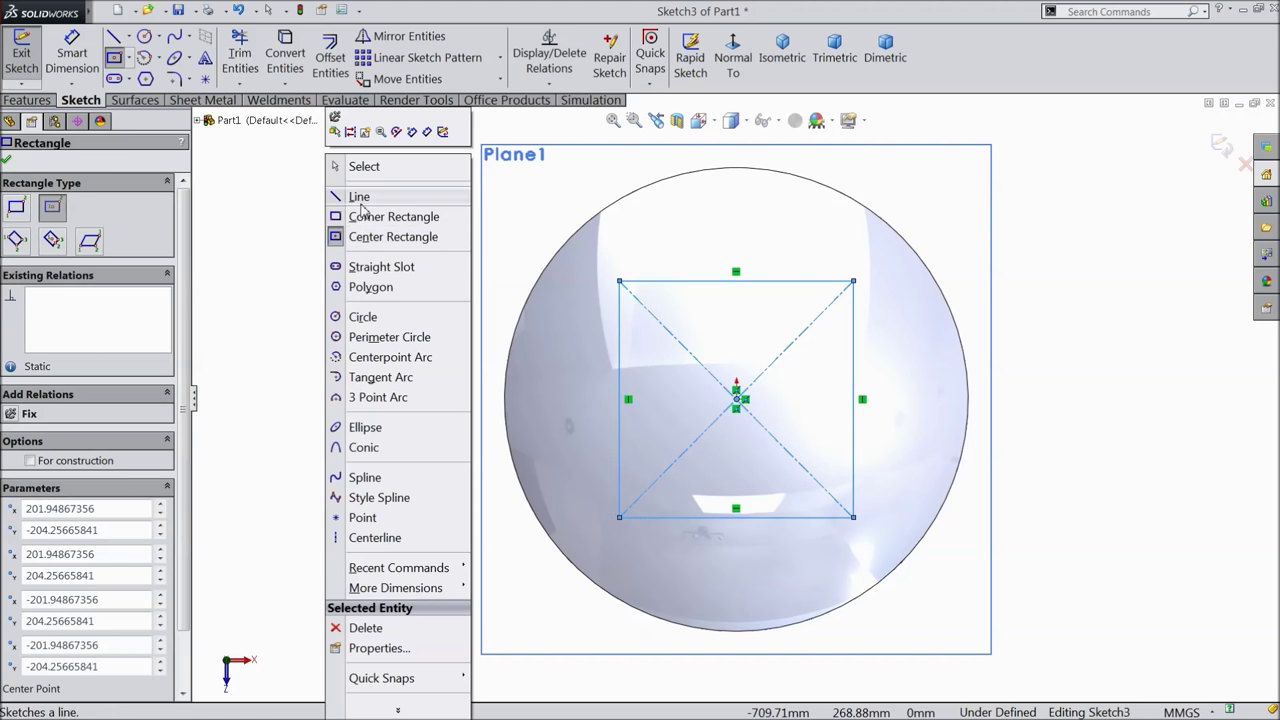
pyautogui.click(365, 166)
# Make two adjacent sides of the rectangle equal and dimension its side length to 300 mm
pyautogui.click(706, 283)
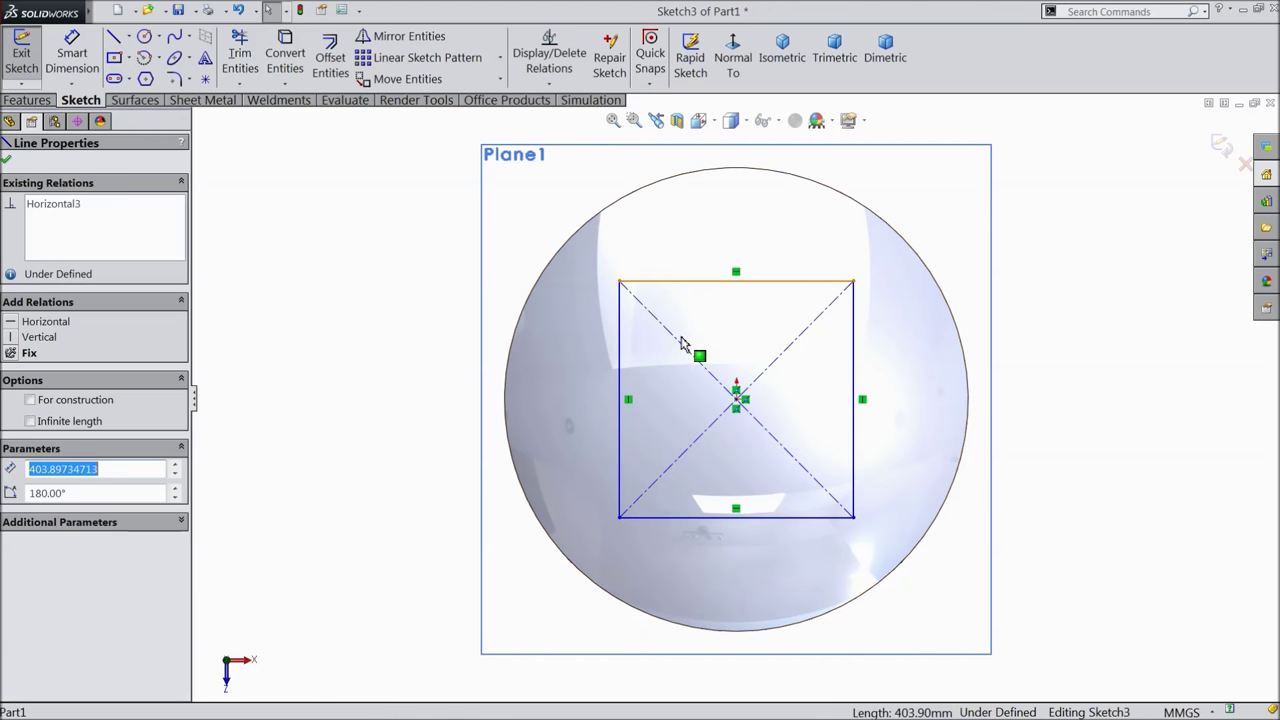
pyautogui.keyDown('ctrl'); pyautogui.click(620, 353); pyautogui.keyUp('ctrl')
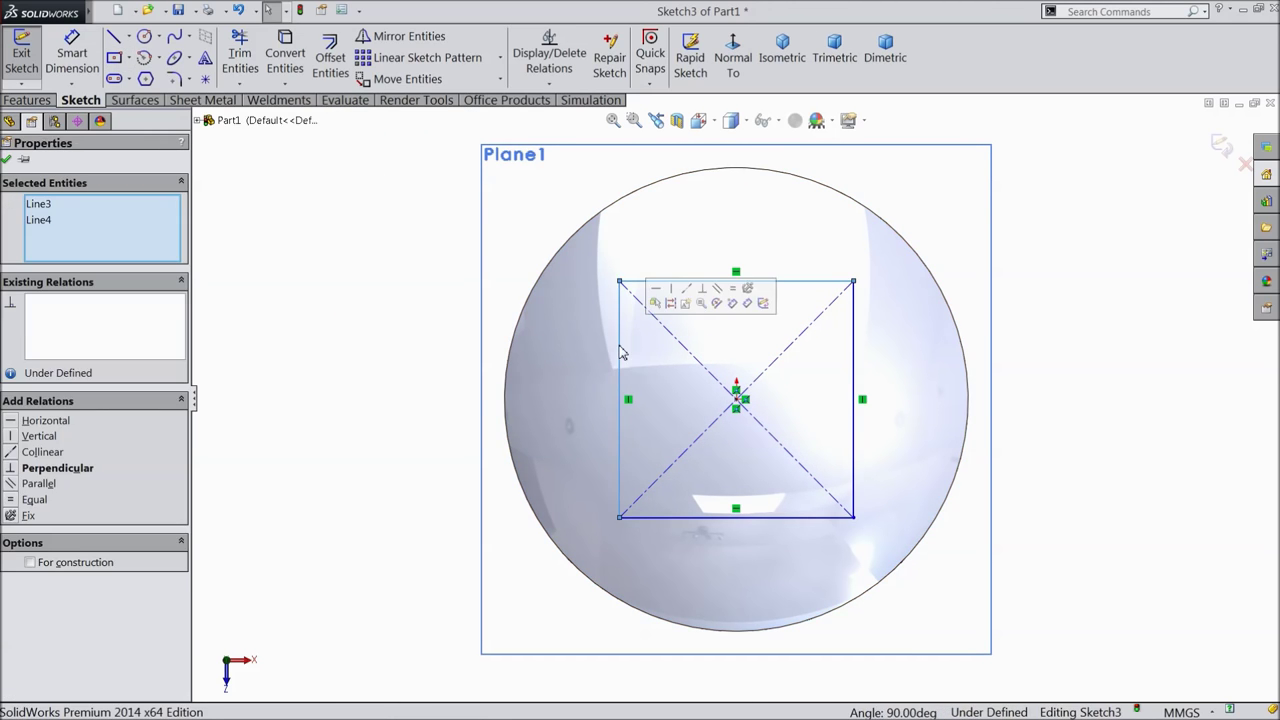
pyautogui.click(734, 289)
pyautogui.click(98, 76)
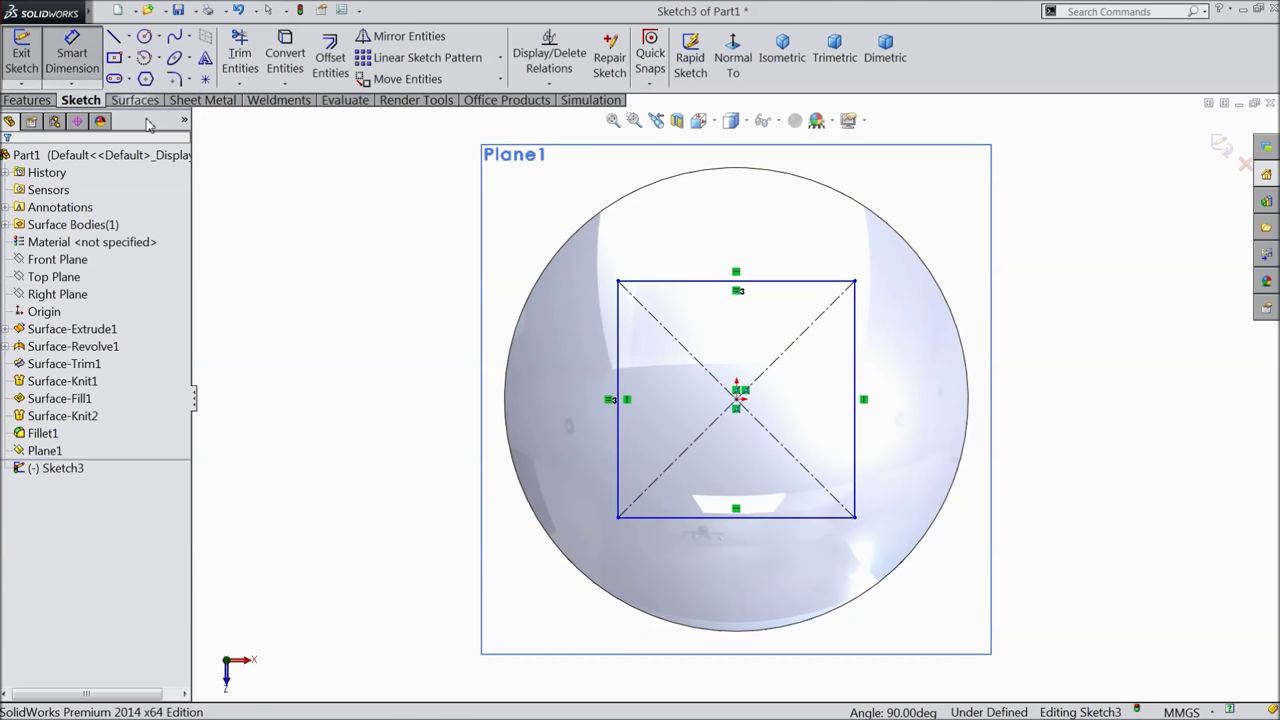
pyautogui.click(855, 390)
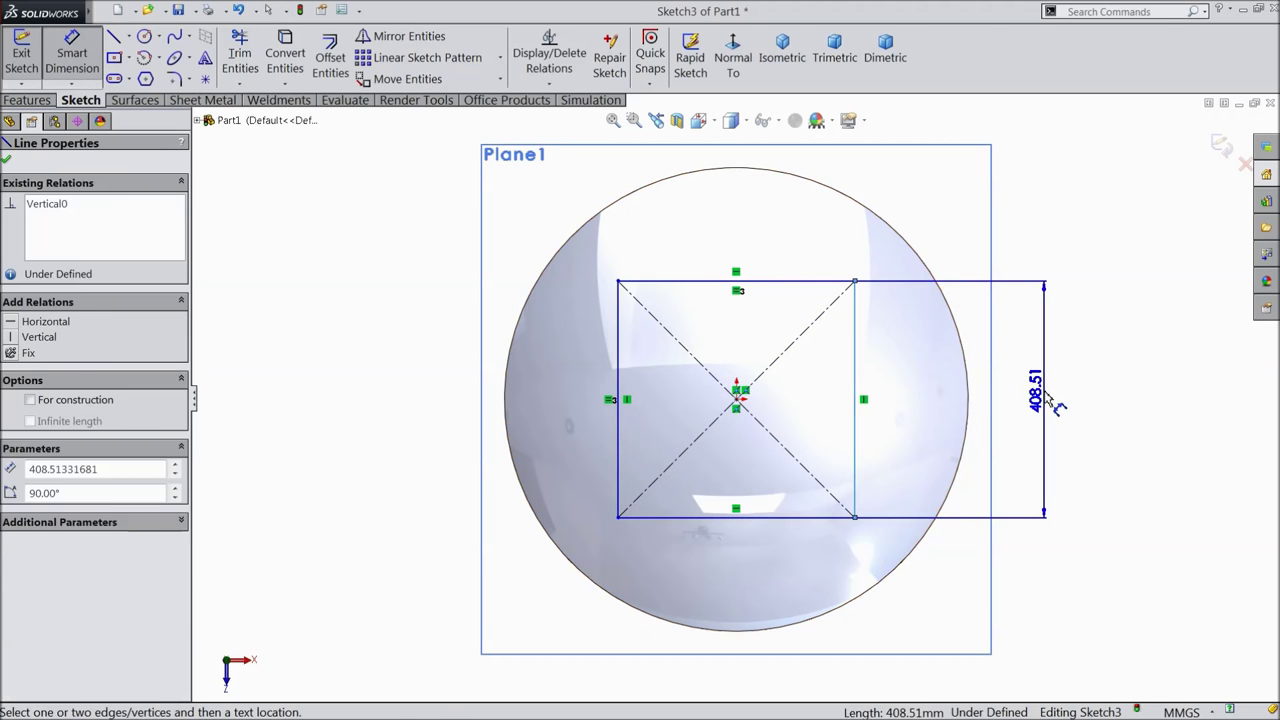
pyautogui.click(1046, 398)
pyautogui.write('300.00mm')
pyautogui.click(972, 373)
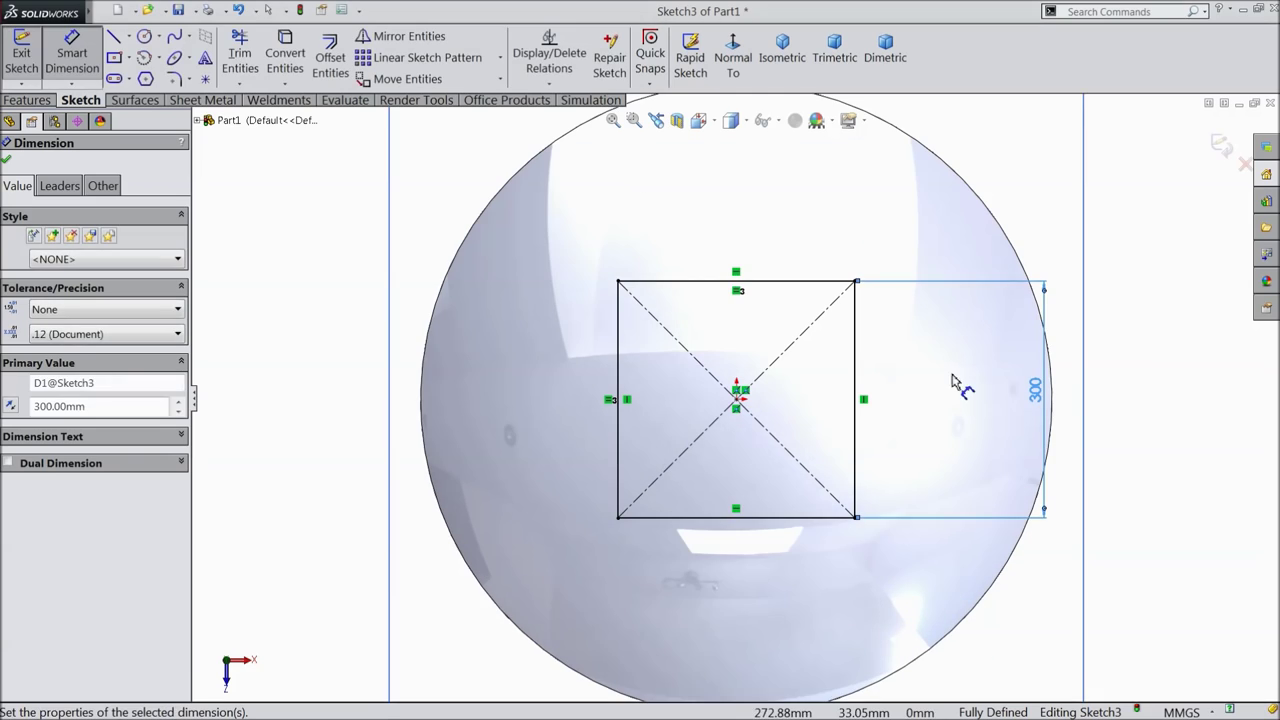
pyautogui.click(7, 160)
# Extrude the square sketch as a surface downward to the tank body, using the Up To Surface end condition
pyautogui.click(134, 100)
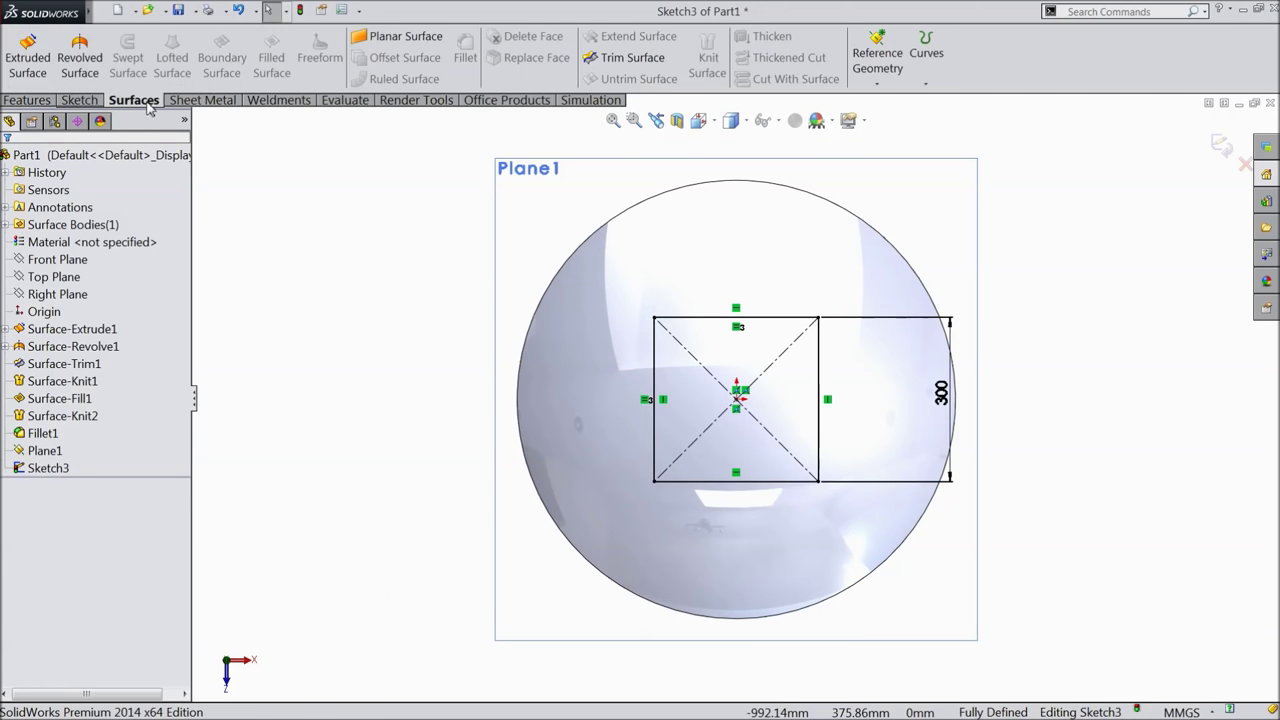
pyautogui.moveTo(411, 302); pyautogui.dragTo(423, 208, button='middle')
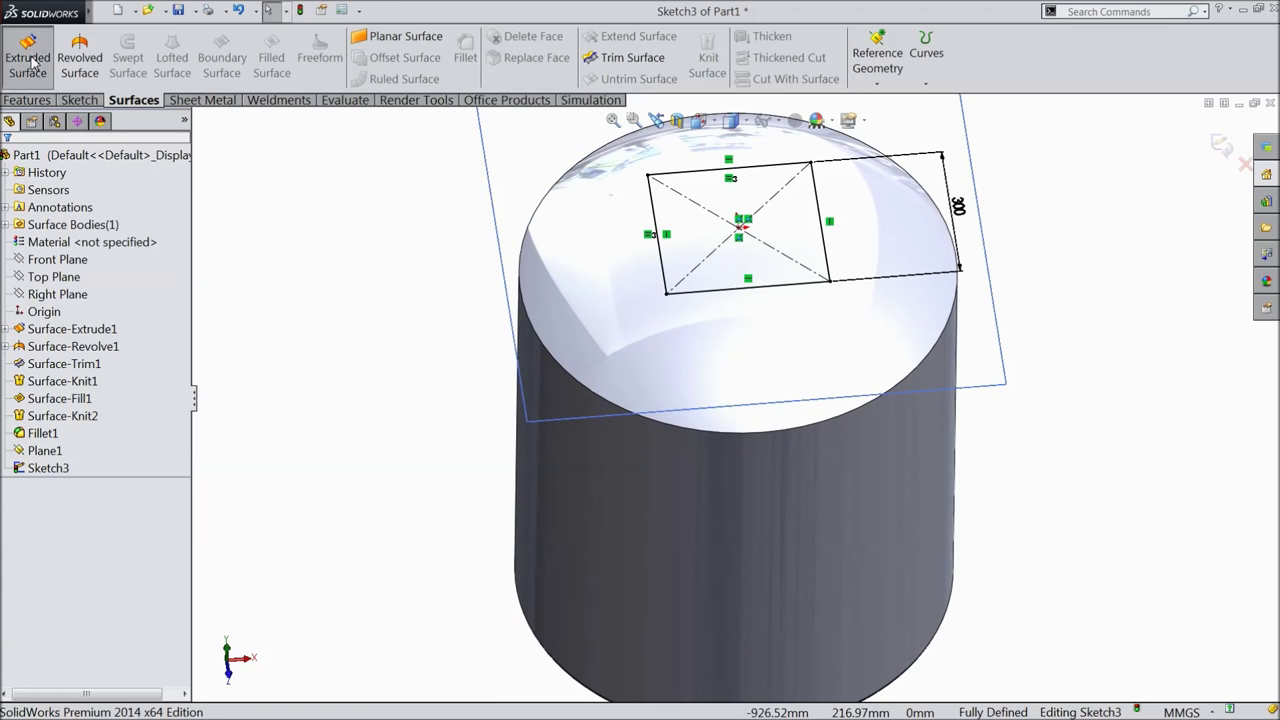
pyautogui.click(30, 60)
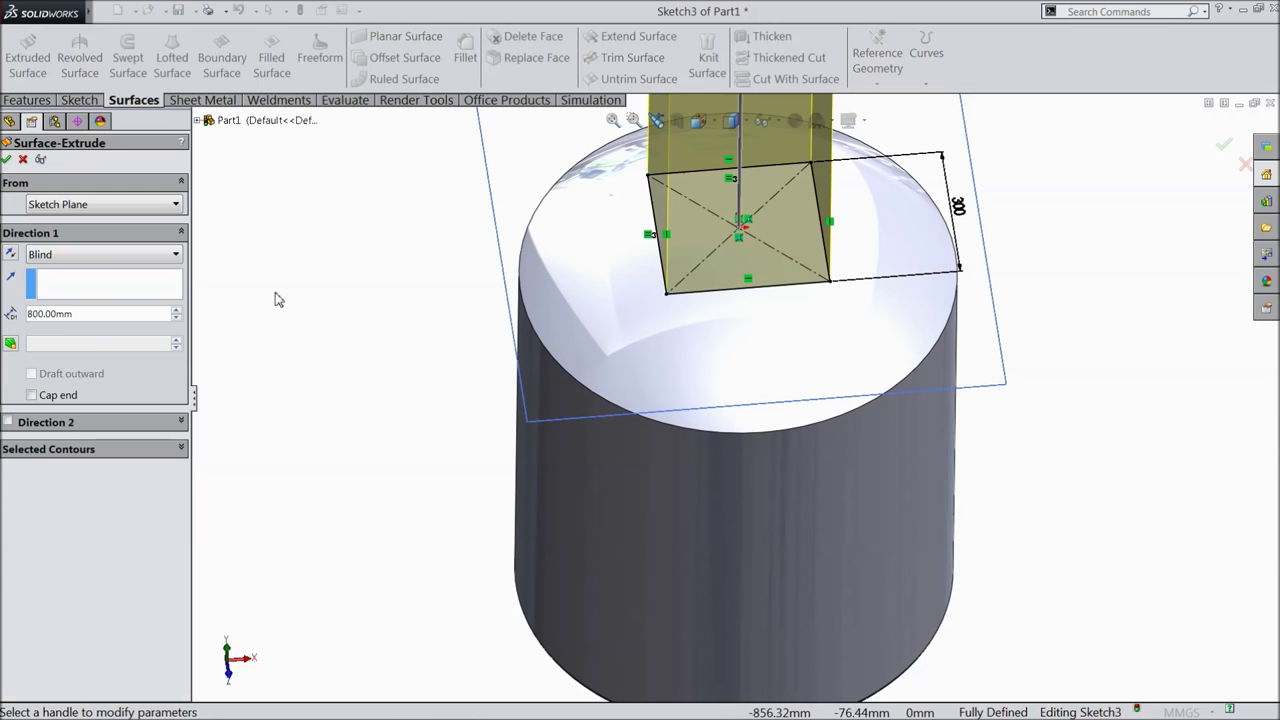
pyautogui.click(10, 254)
pyautogui.click(70, 256)
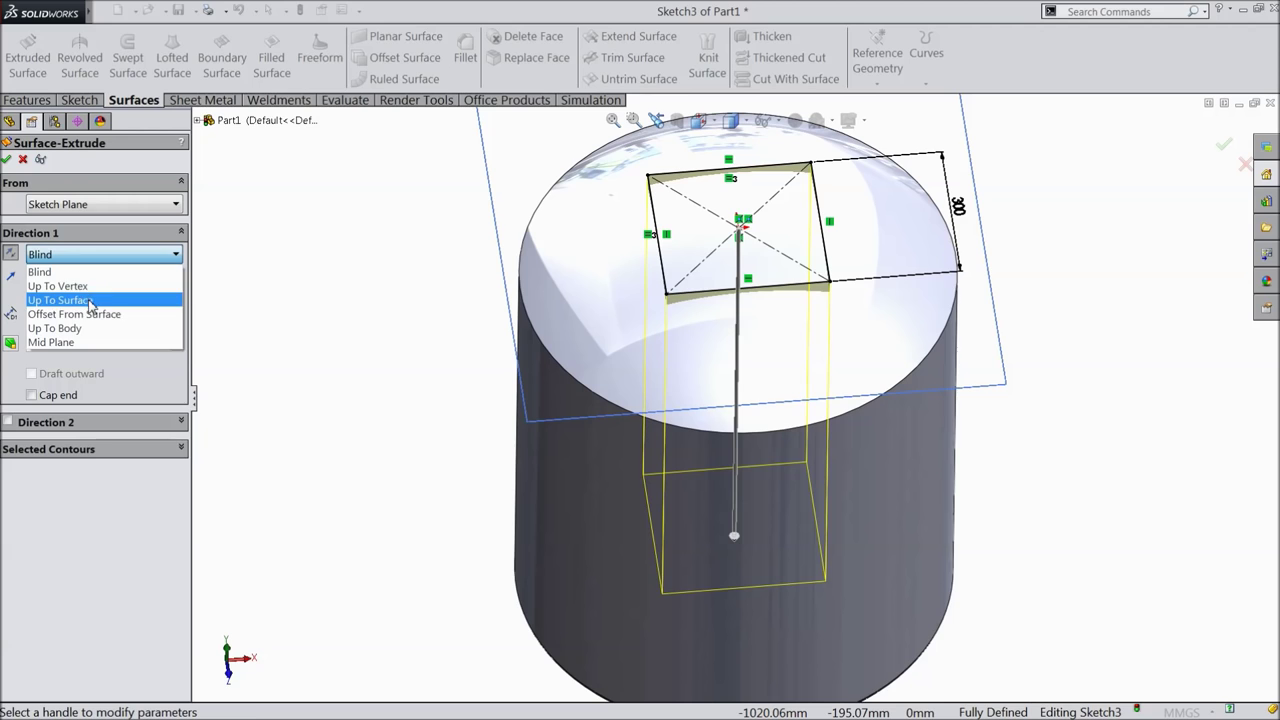
pyautogui.click(60, 300)
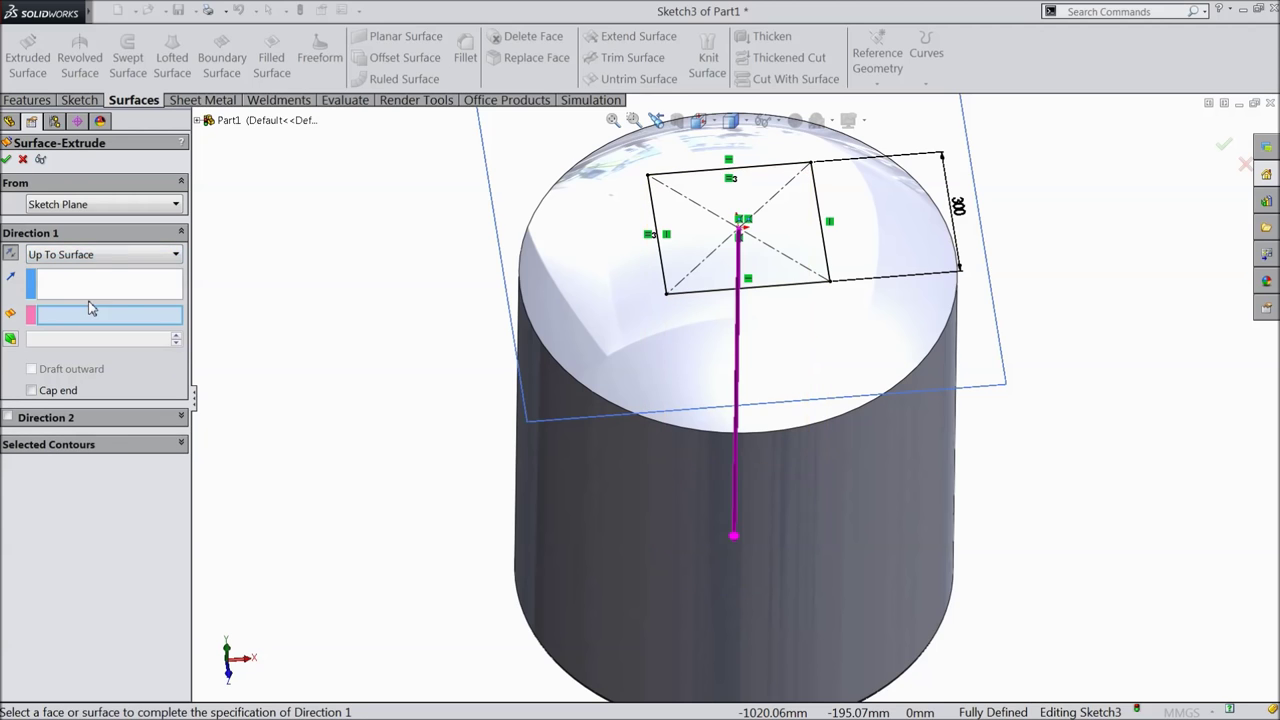
pyautogui.click(838, 425)
pyautogui.press('f')
pyautogui.moveTo(838, 470)
pyautogui.mouseDown(button='middle')
pyautogui.moveTo(843, 371)
pyautogui.moveTo(842, 413)
pyautogui.mouseUp(button='middle')
pyautogui.scroll(-2, 815, 395)
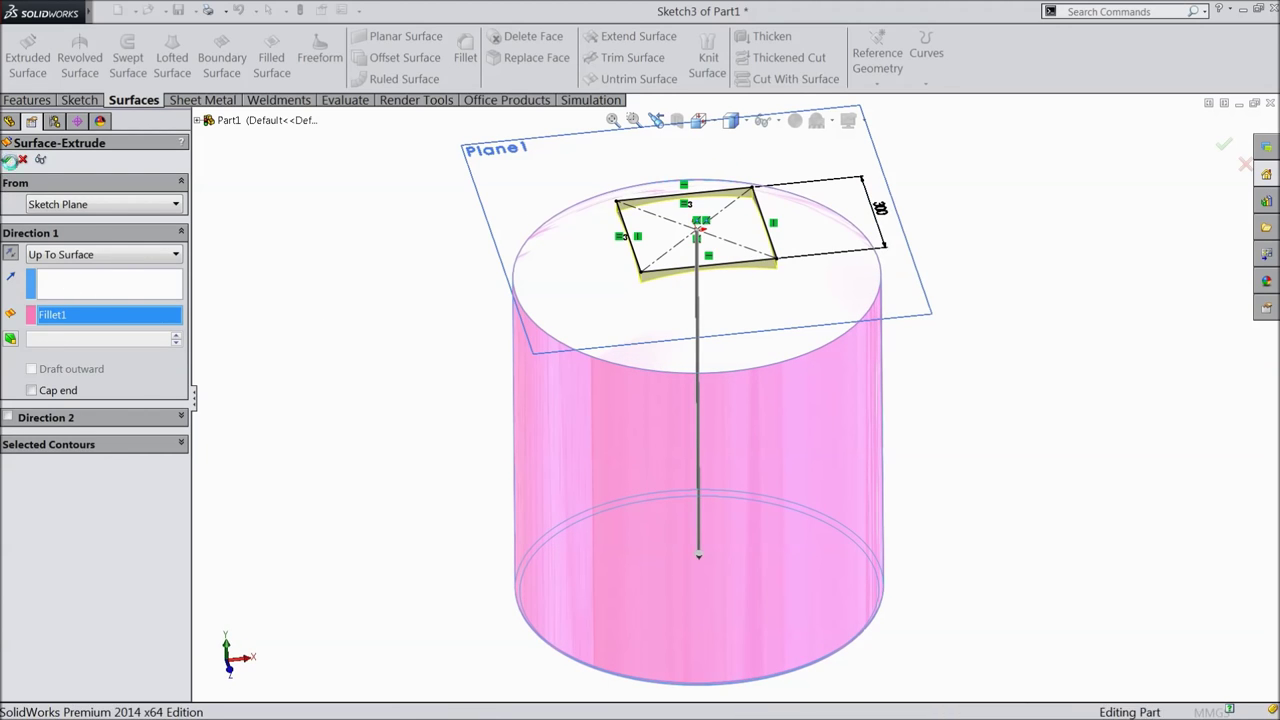
pyautogui.click(8, 160)
# Hide the offset reference plane above the dome
pyautogui.moveTo(417, 366); pyautogui.dragTo(729, 386, button='middle')
pyautogui.scroll(-3, 737, 349)
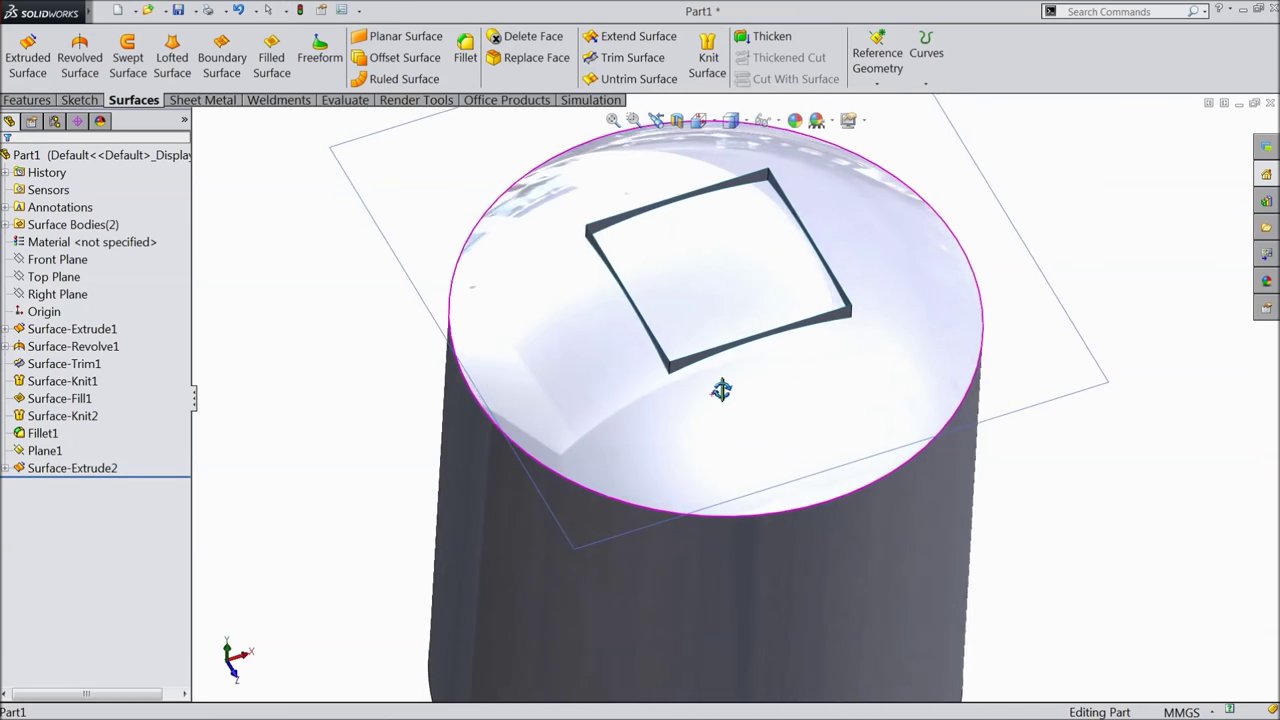
pyautogui.scroll(4, 729, 434)
pyautogui.click(853, 310)
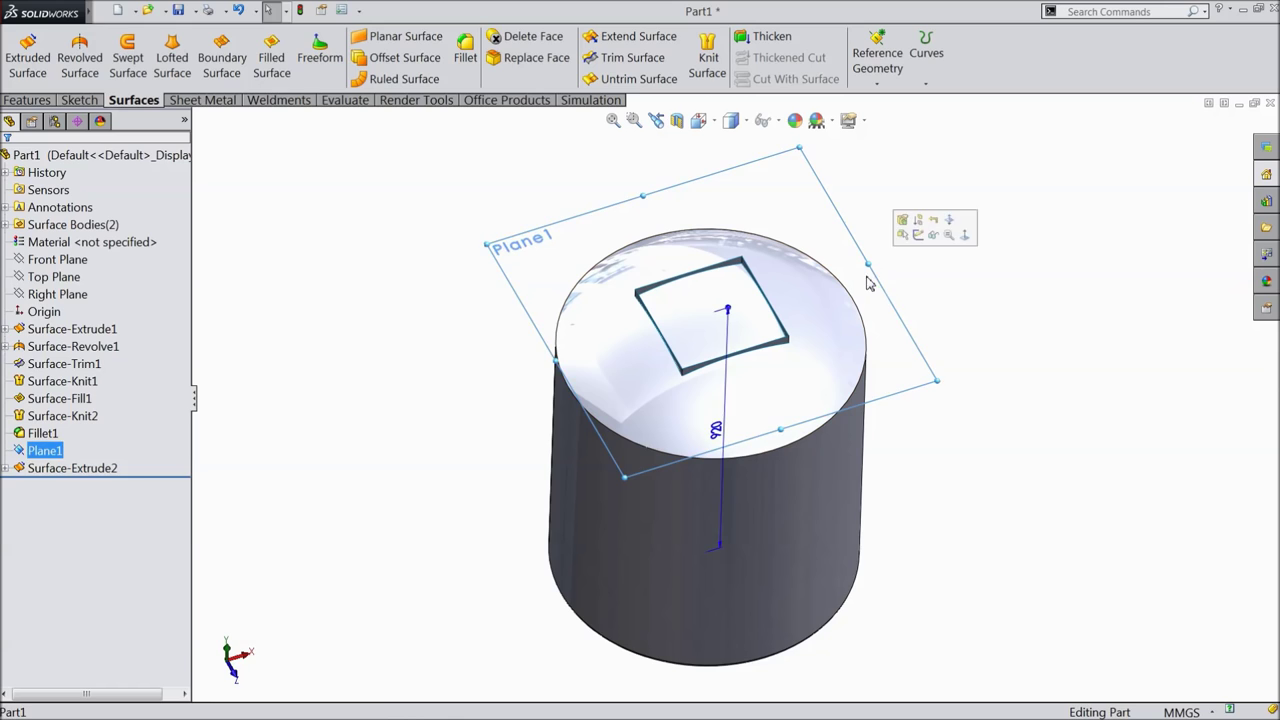
pyautogui.click(937, 243)
pyautogui.moveTo(928, 268)
pyautogui.mouseDown(button='middle')
pyautogui.moveTo(956, 334)
pyautogui.moveTo(957, 383)
pyautogui.moveTo(849, 509)
pyautogui.moveTo(980, 274)
pyautogui.moveTo(917, 289)
pyautogui.mouseUp(button='middle')
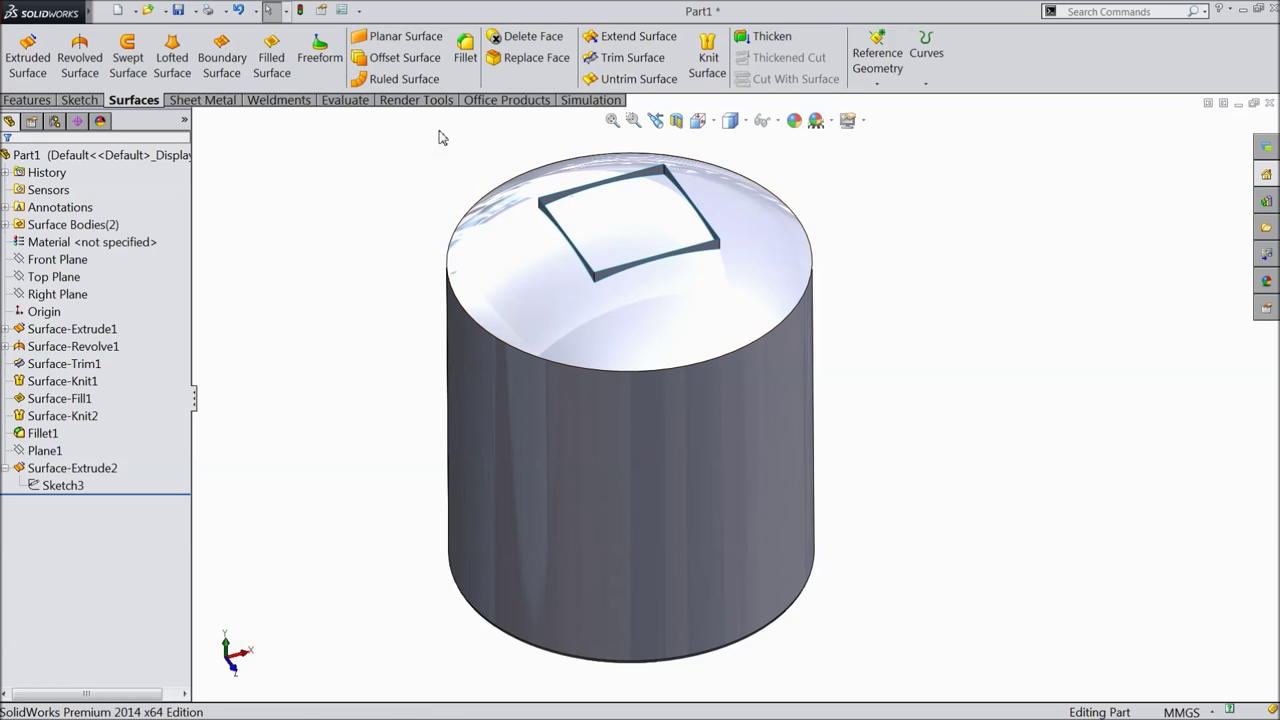
# Mutually trim the tank body and the extruded square surface, removing the dome patch inside the square
pyautogui.click(622, 57)
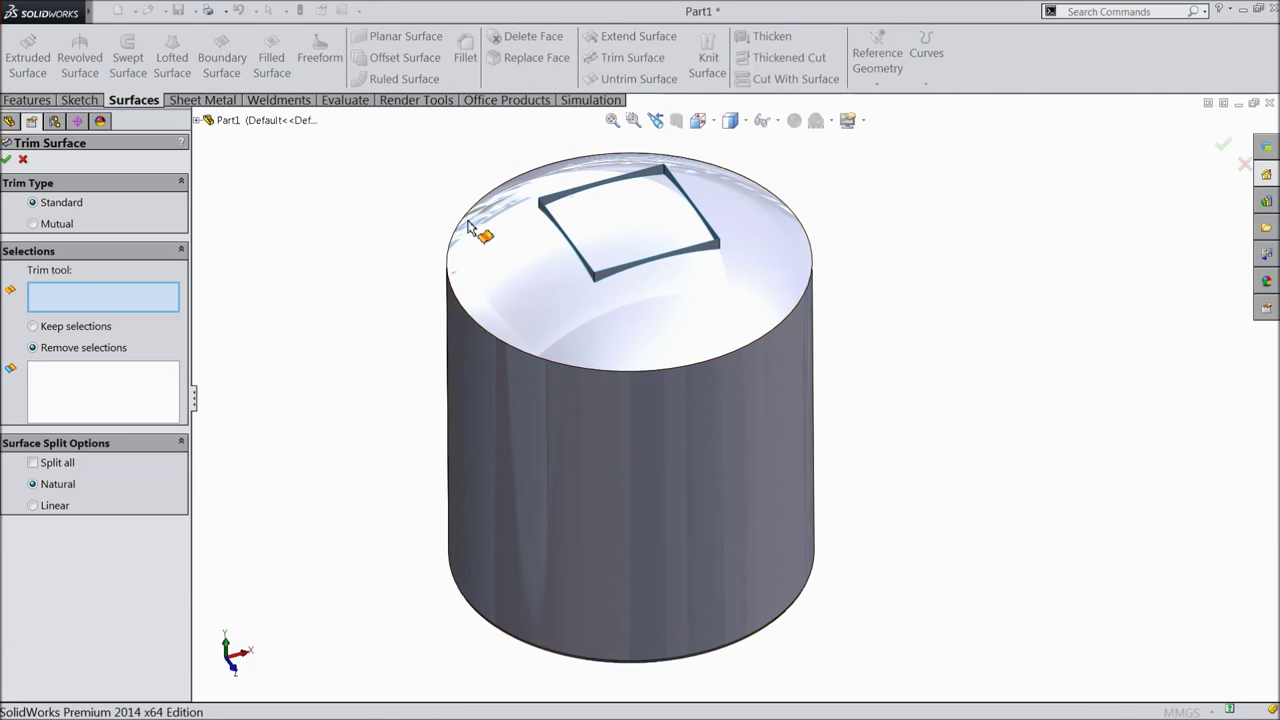
pyautogui.click(33, 224)
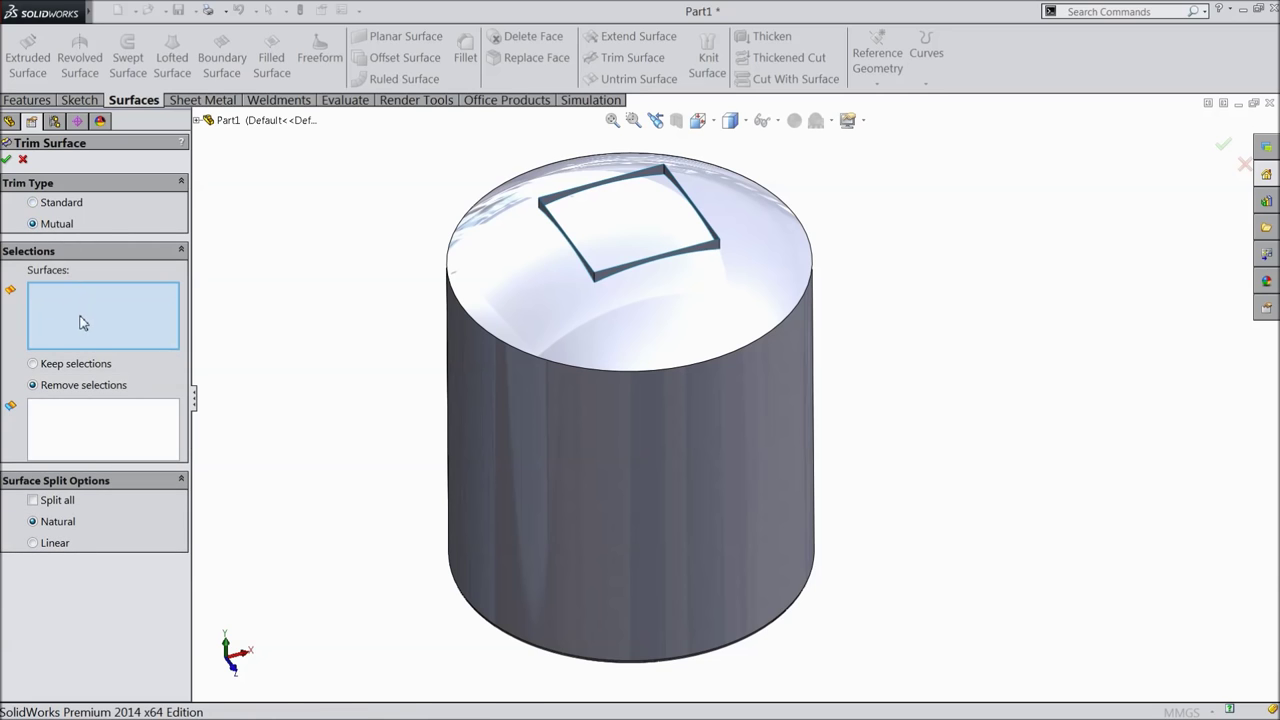
pyautogui.click(630, 406)
pyautogui.click(600, 280)
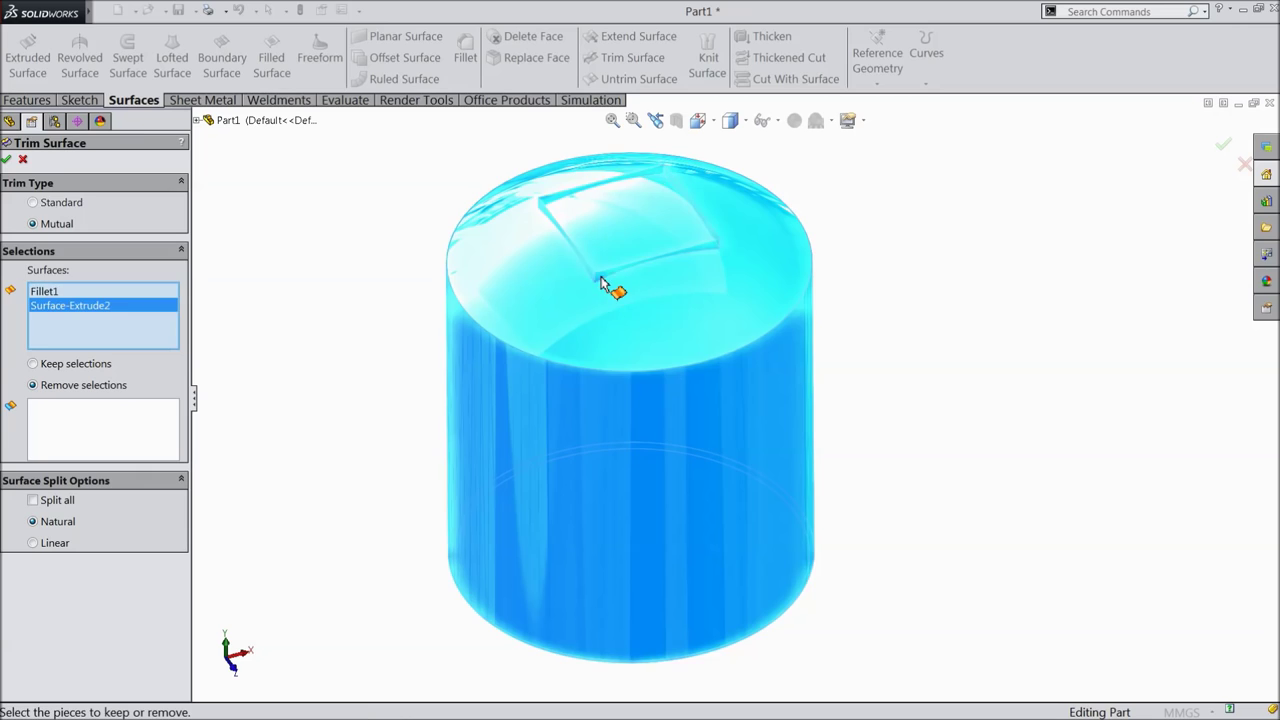
pyautogui.scroll(-2, 656, 188)
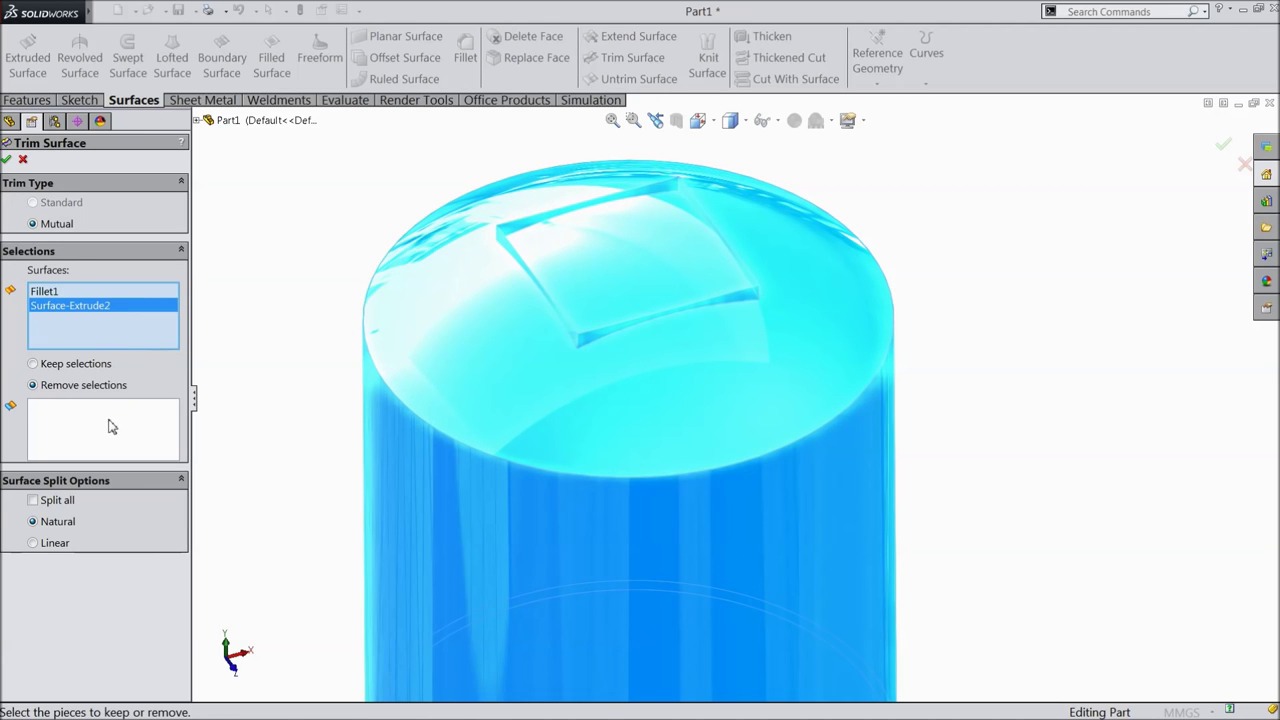
pyautogui.click(82, 446)
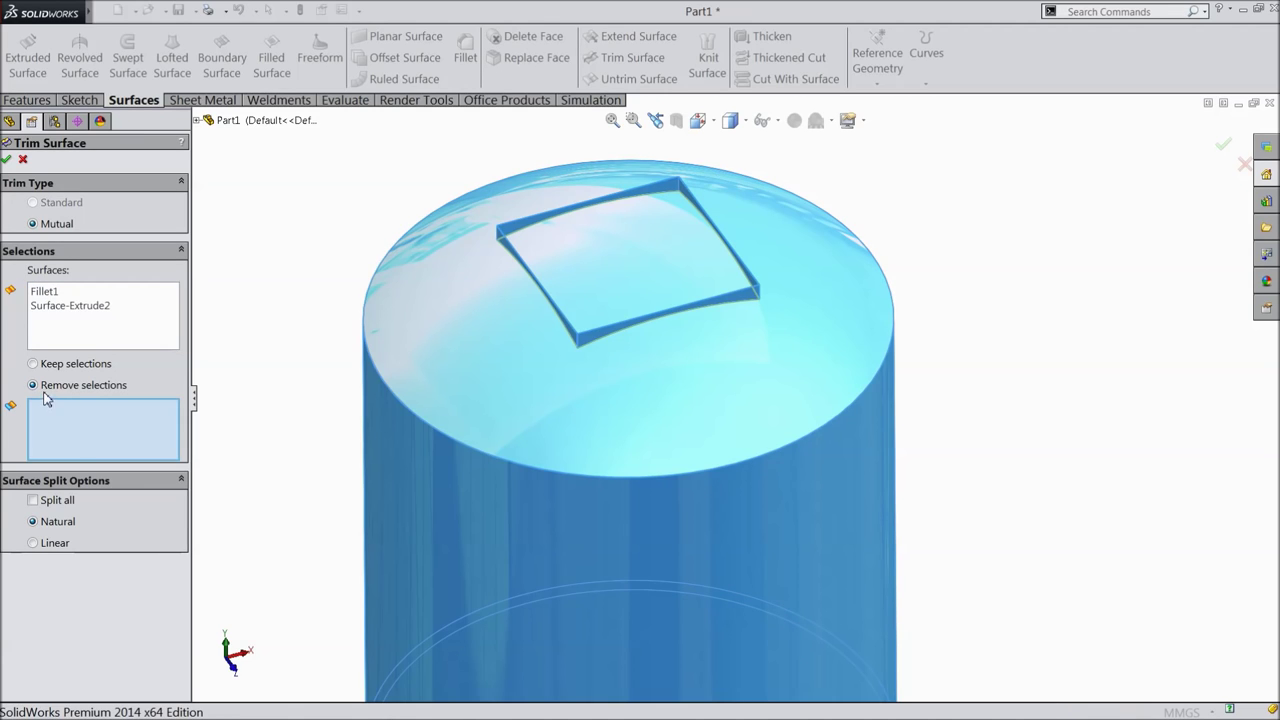
pyautogui.click(632, 287)
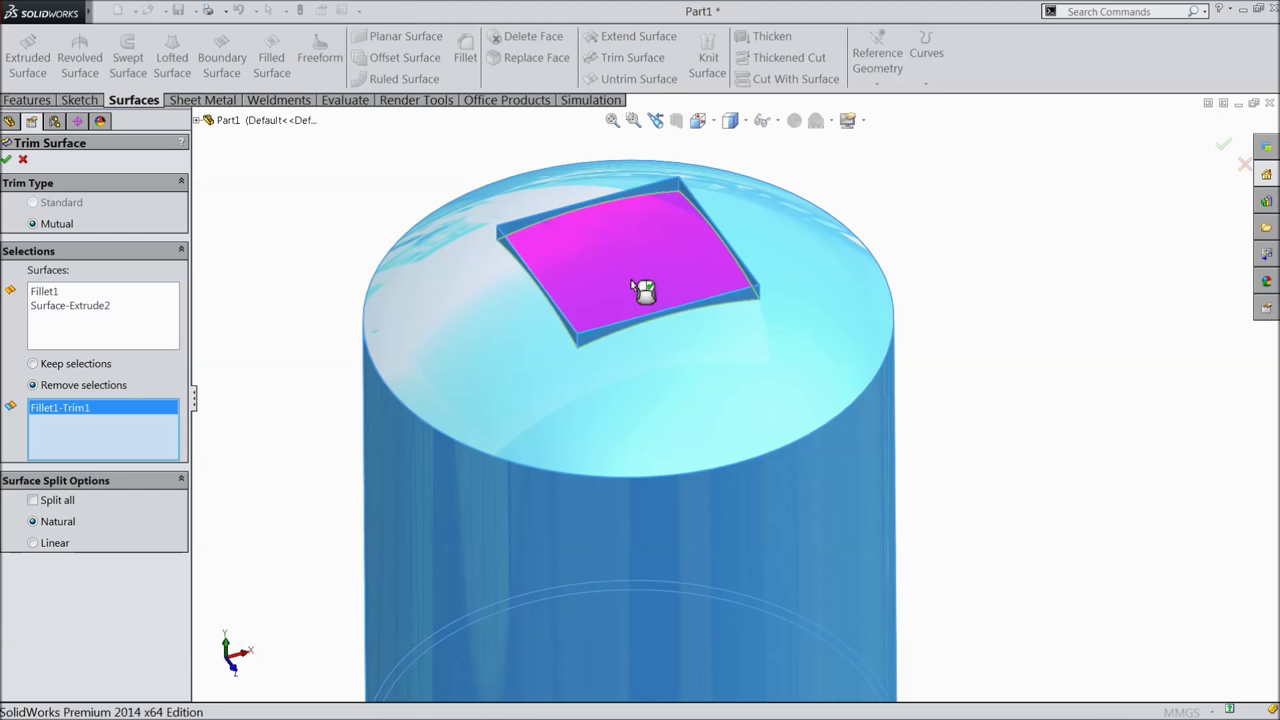
pyautogui.moveTo(626, 264); pyautogui.dragTo(668, 250, button='middle')
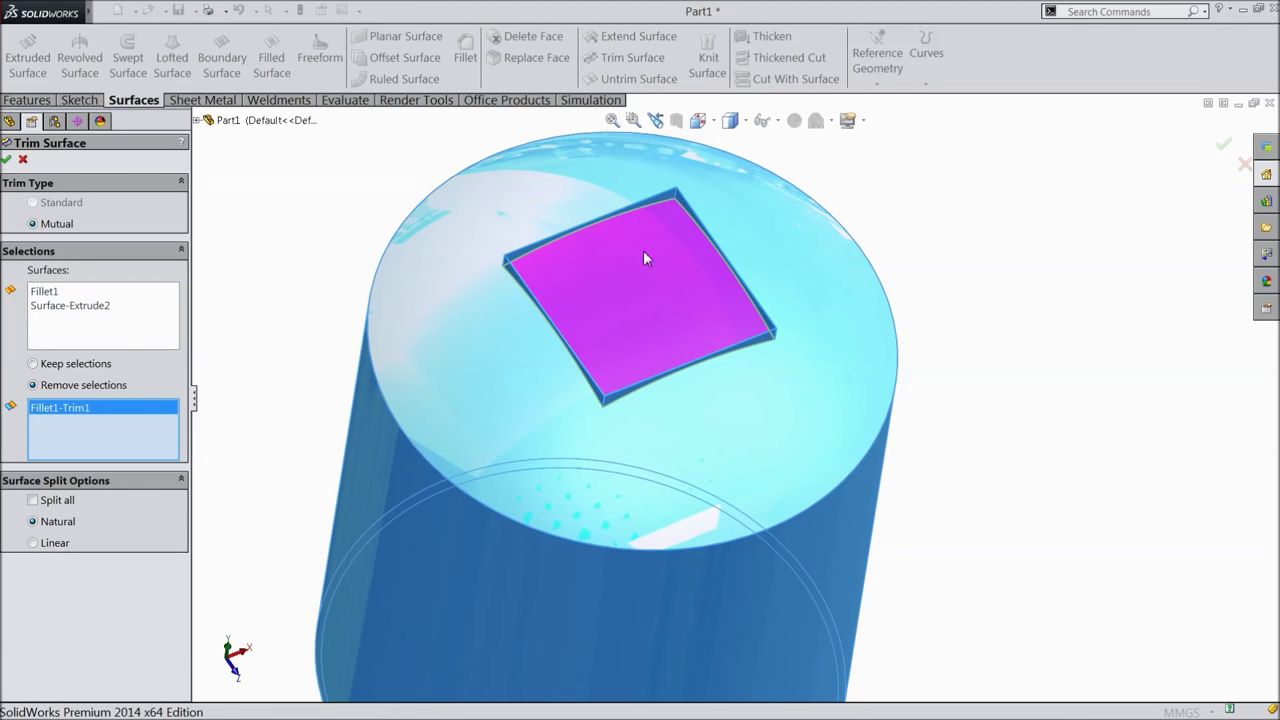
pyautogui.click(8, 160)
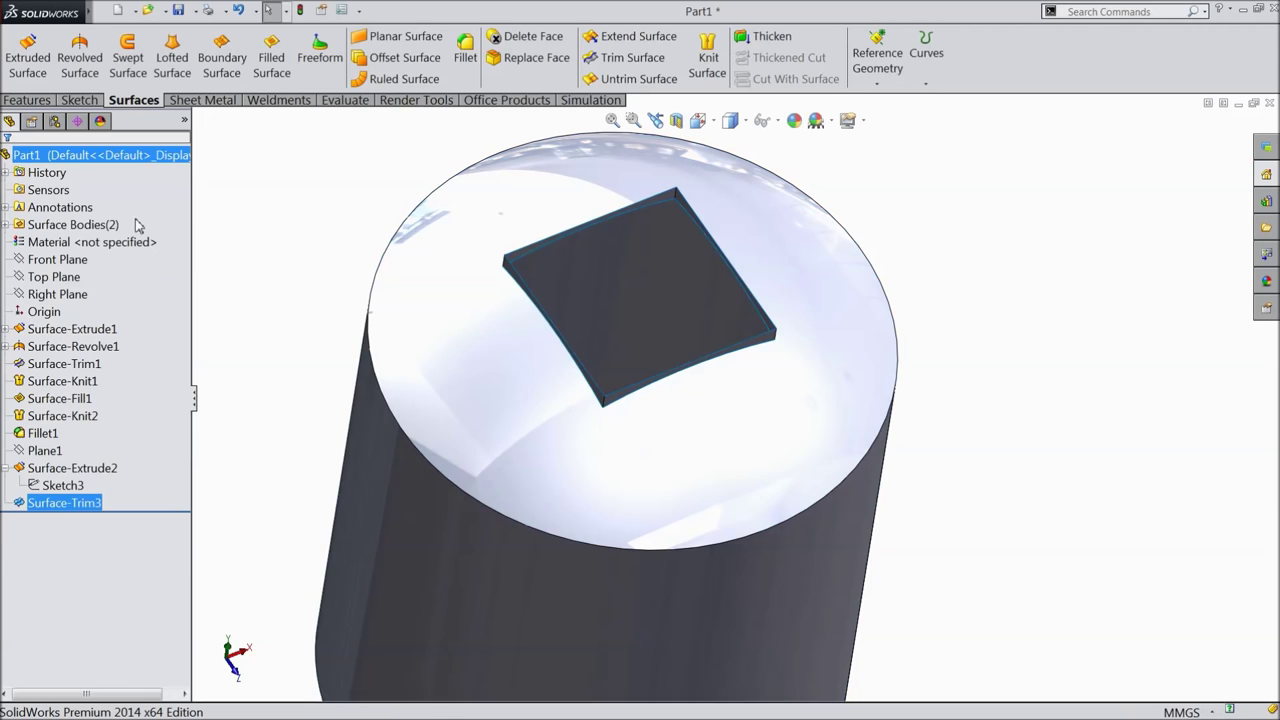
# Close the square neck's top opening with a filled surface bounded by its four upper edges, using Contact edge settings
pyautogui.moveTo(286, 263); pyautogui.dragTo(286, 223, button='middle')
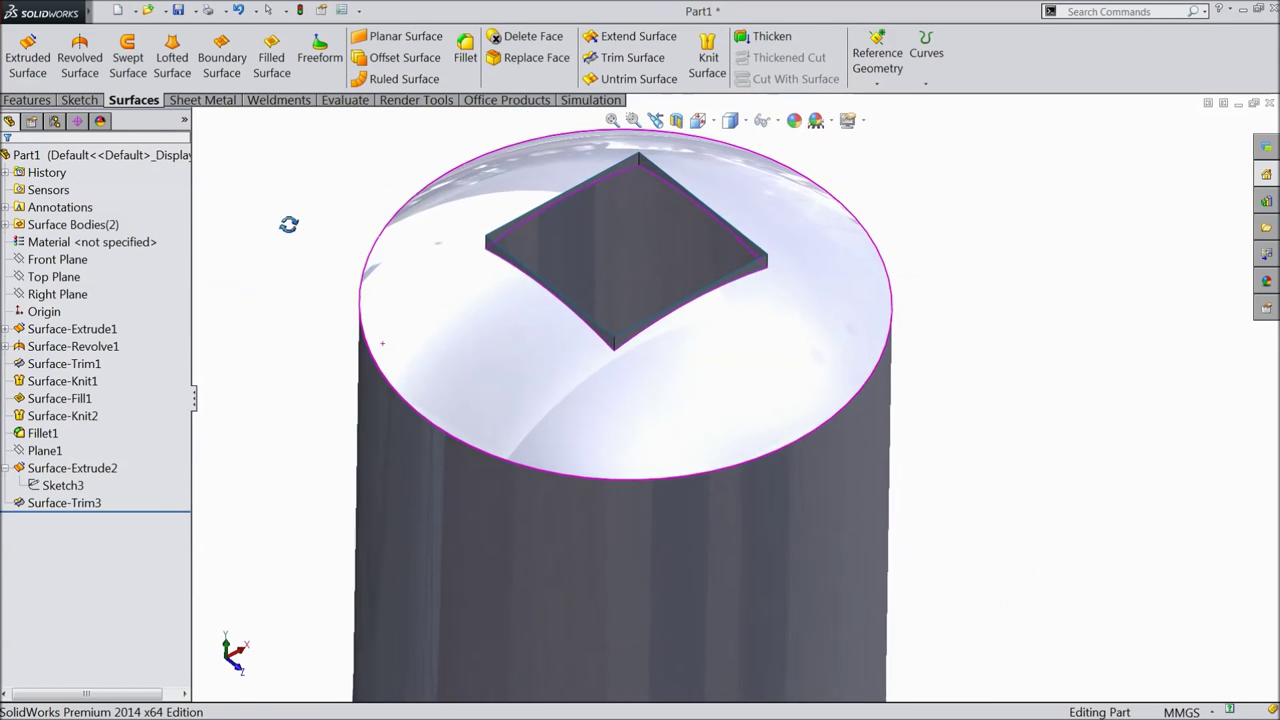
pyautogui.scroll(5, 320, 297)
pyautogui.scroll(-2, 700, 532)
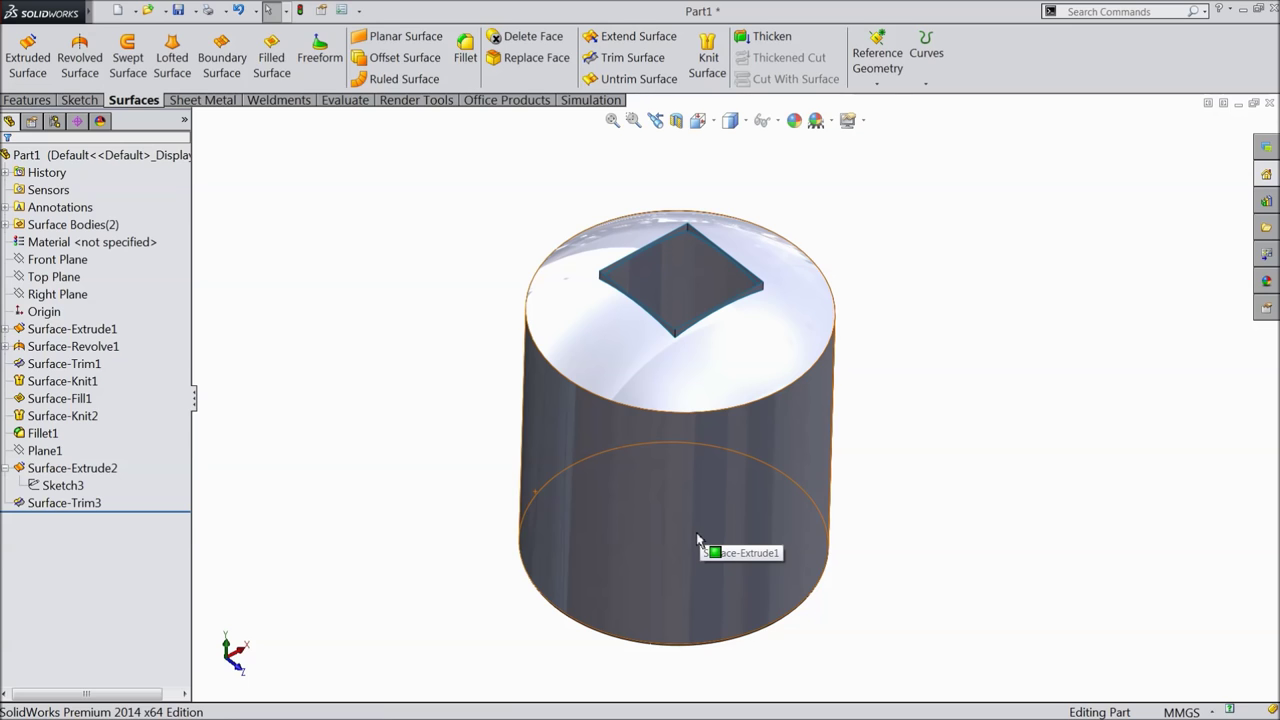
pyautogui.scroll(-5, 748, 274)
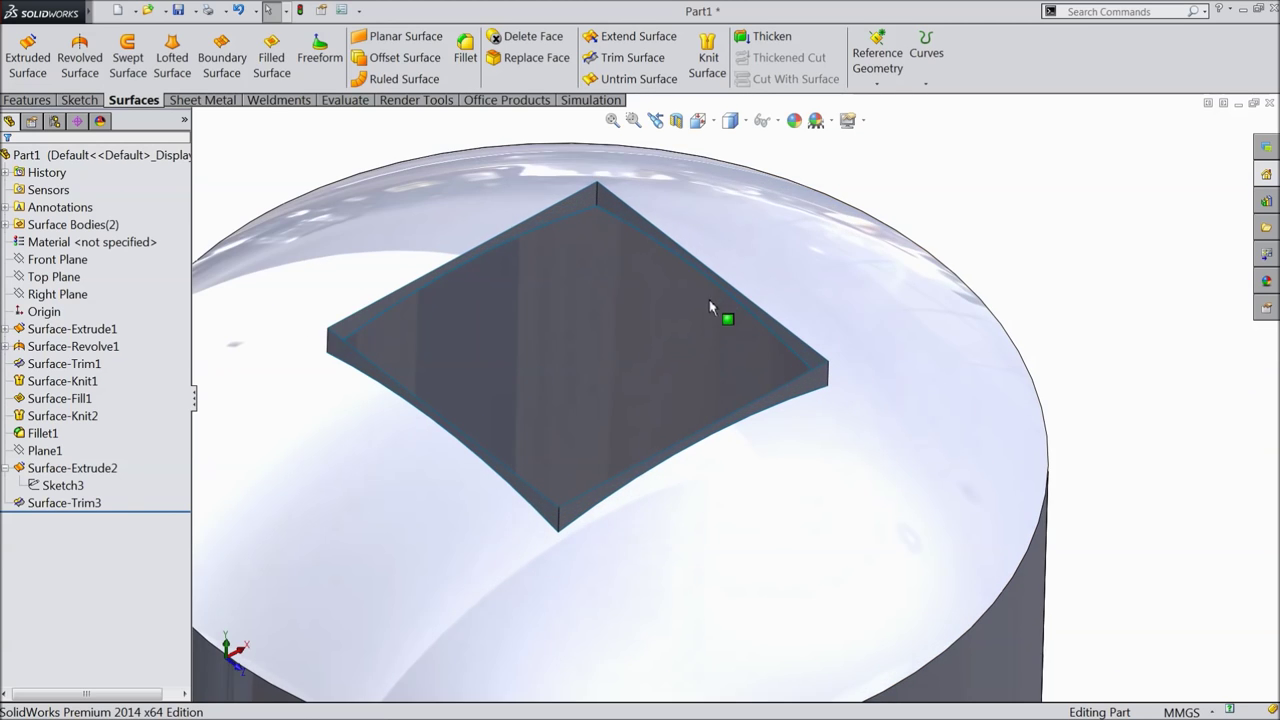
pyautogui.click(272, 58)
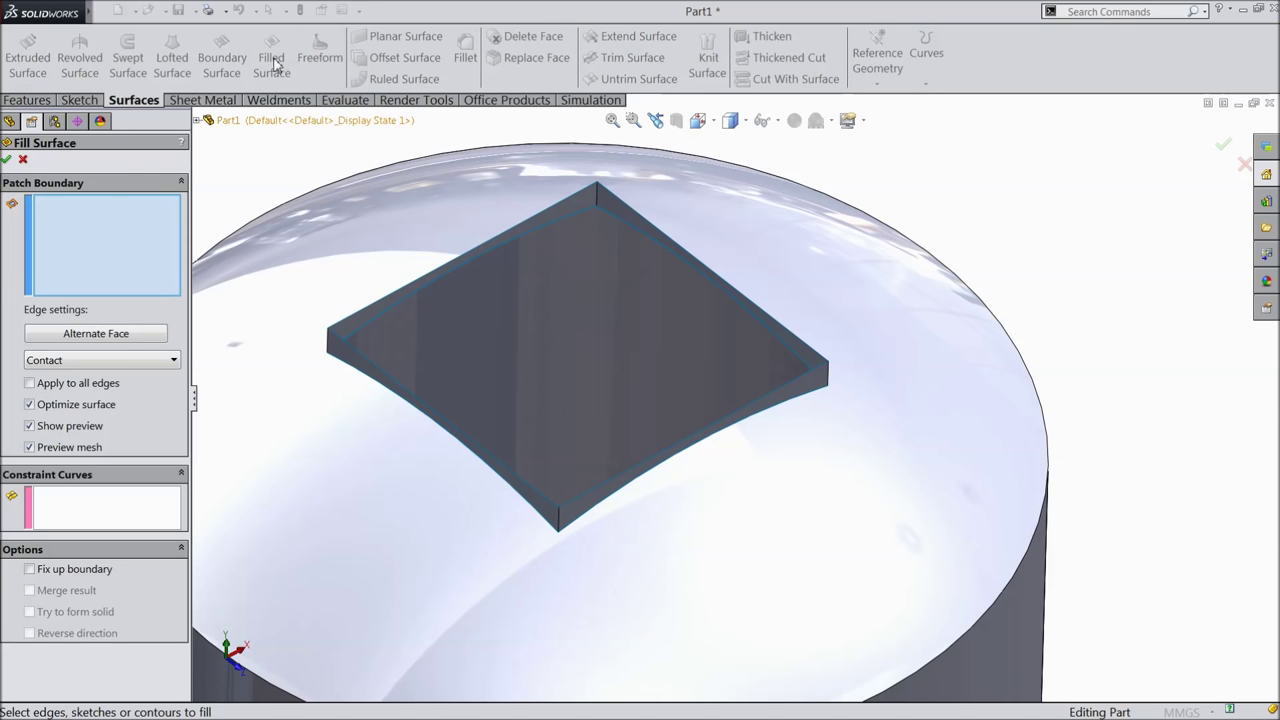
pyautogui.click(477, 252)
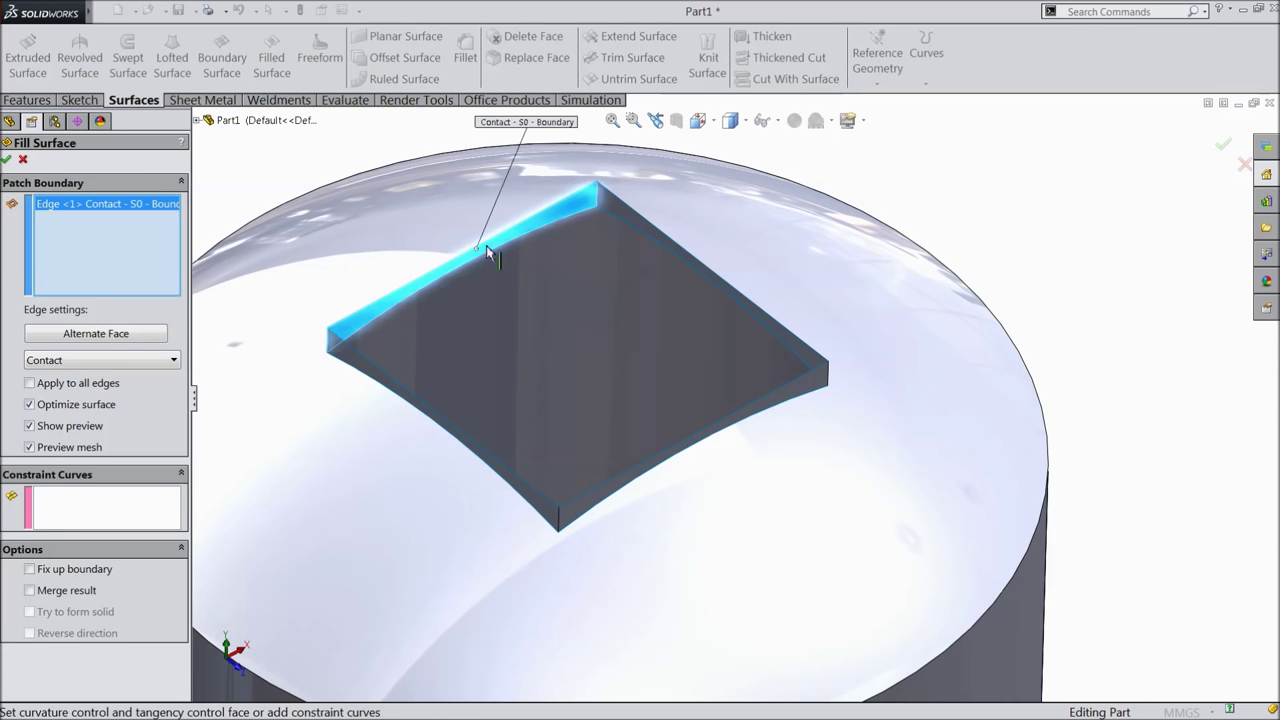
pyautogui.click(729, 289)
pyautogui.click(712, 428)
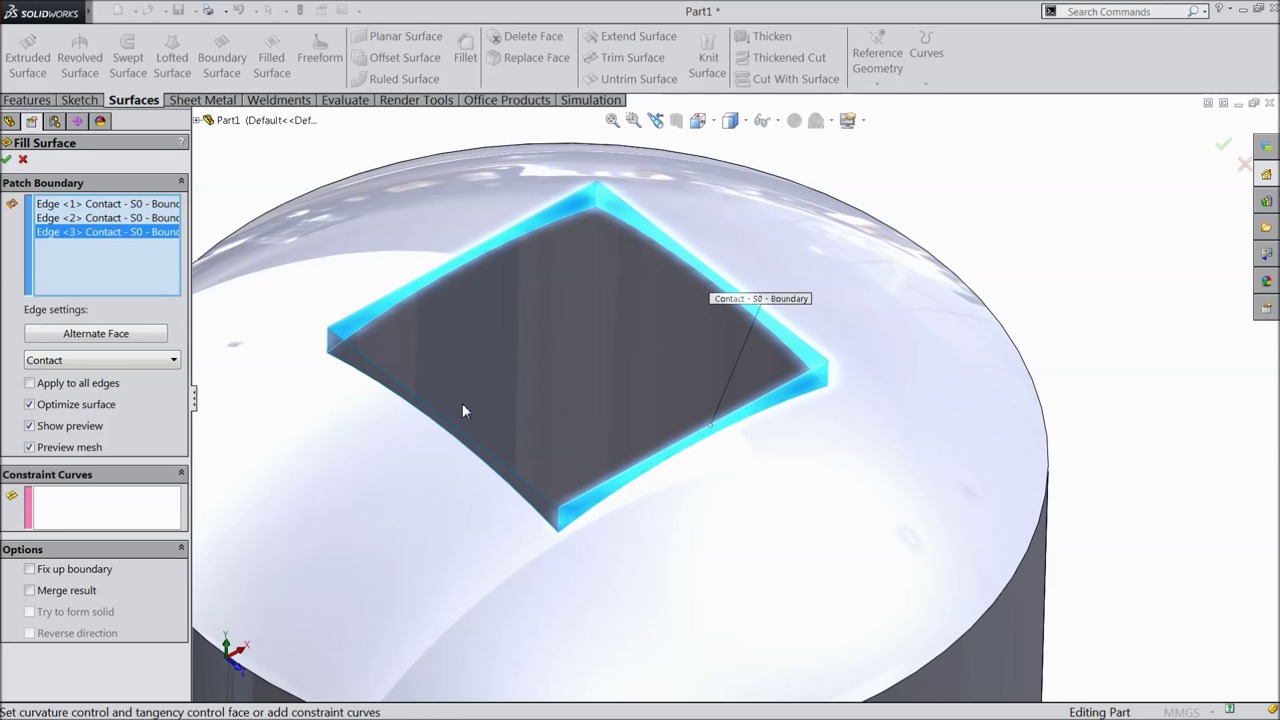
pyautogui.click(461, 438)
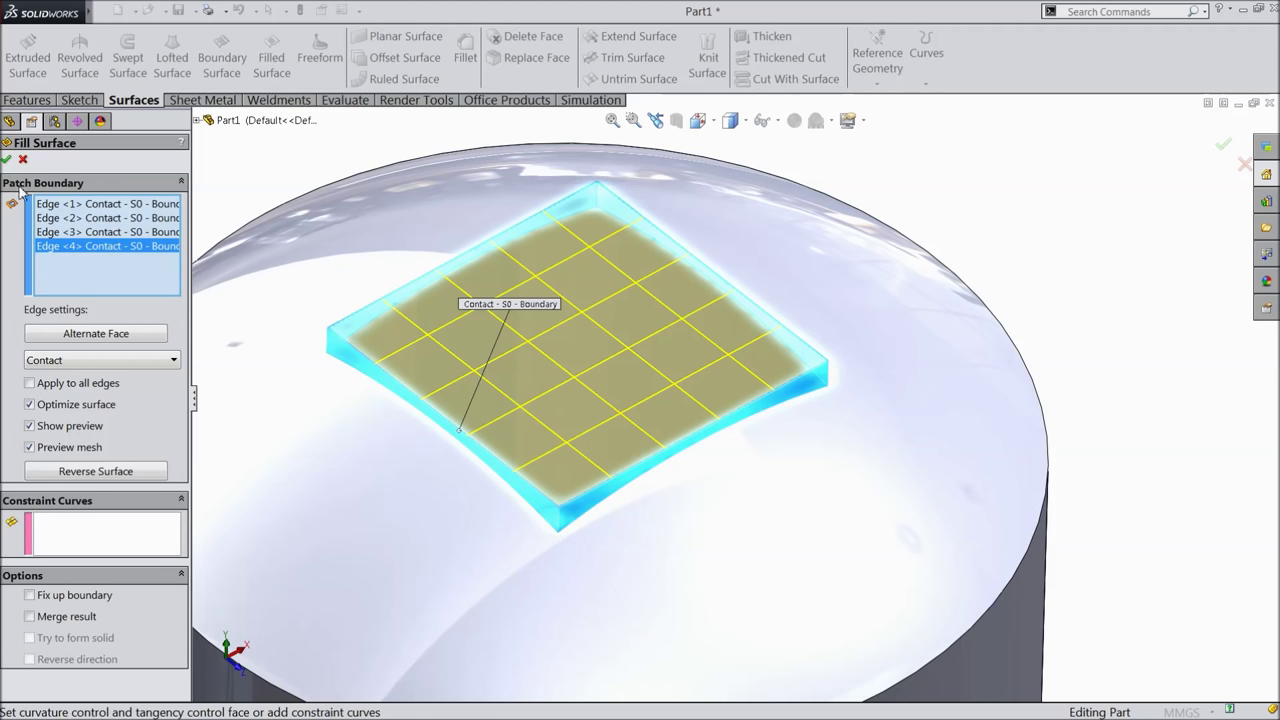
pyautogui.click(7, 160)
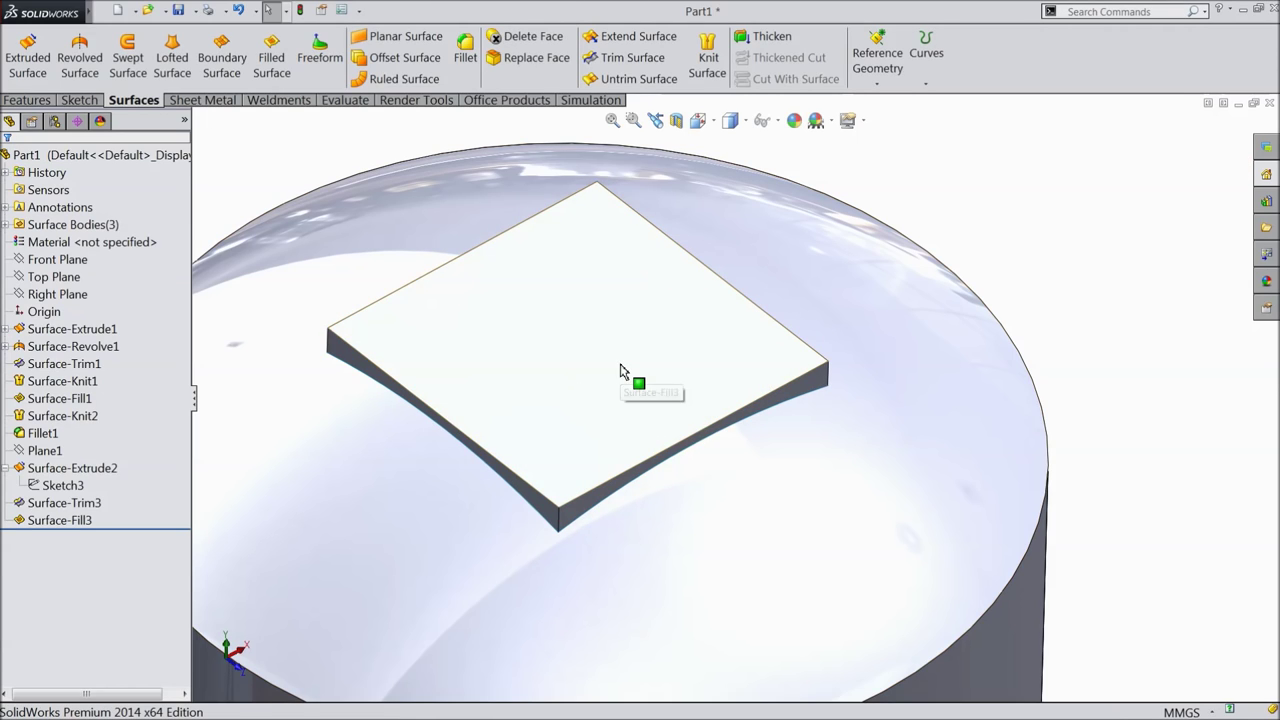
# Start a sketch on the offset plane above the dome and draw an origin-centred circle about 224 mm in diameter inside the square
pyautogui.scroll(3, 620, 373)
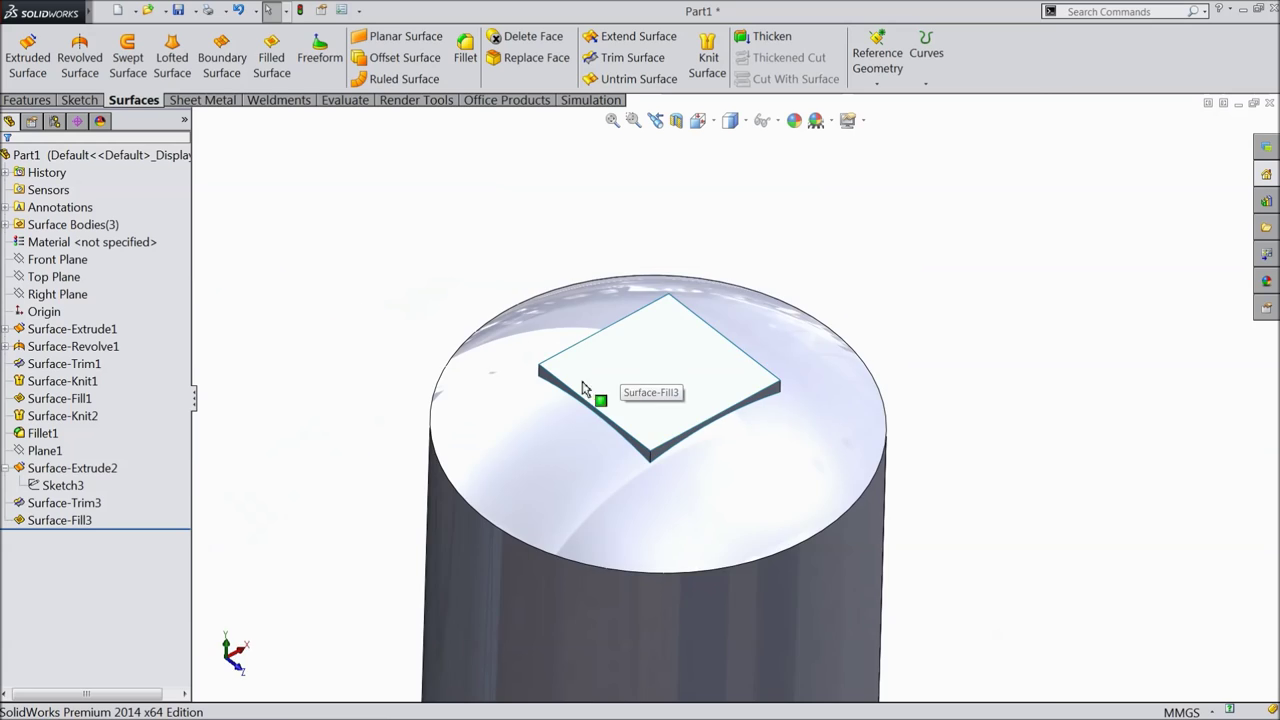
pyautogui.click(20, 455)
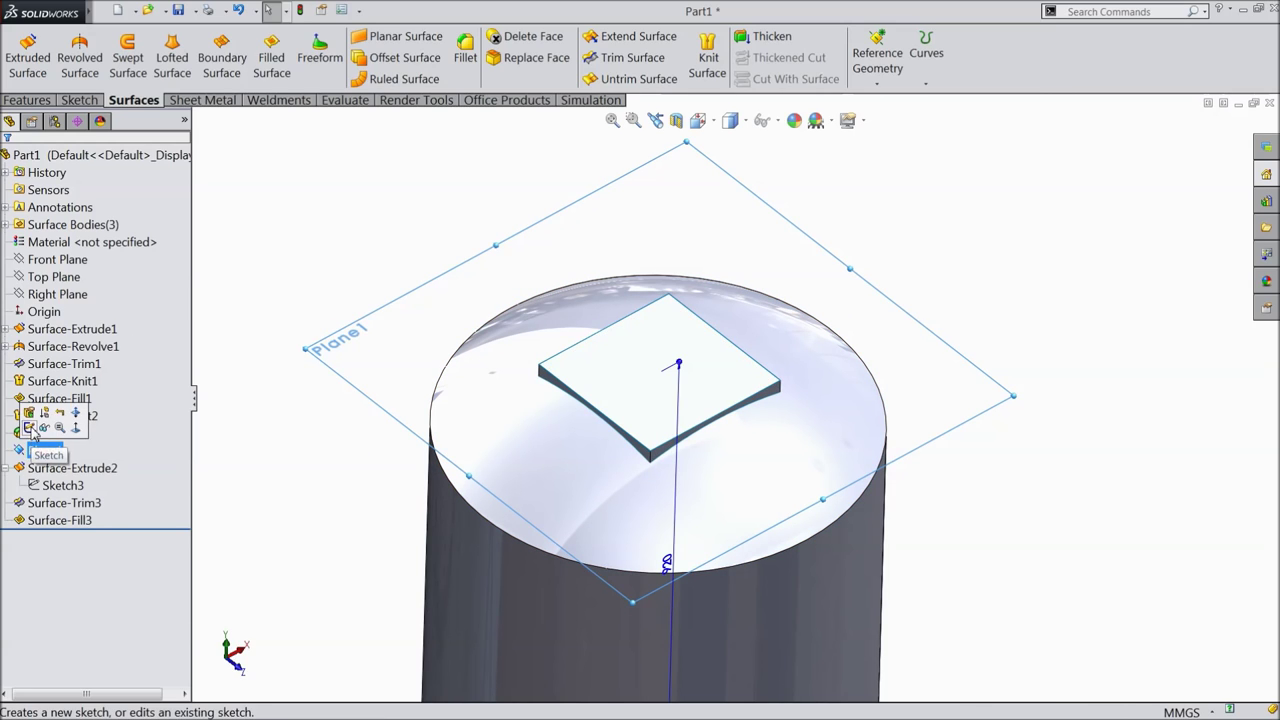
pyautogui.click(31, 429)
pyautogui.click(79, 100)
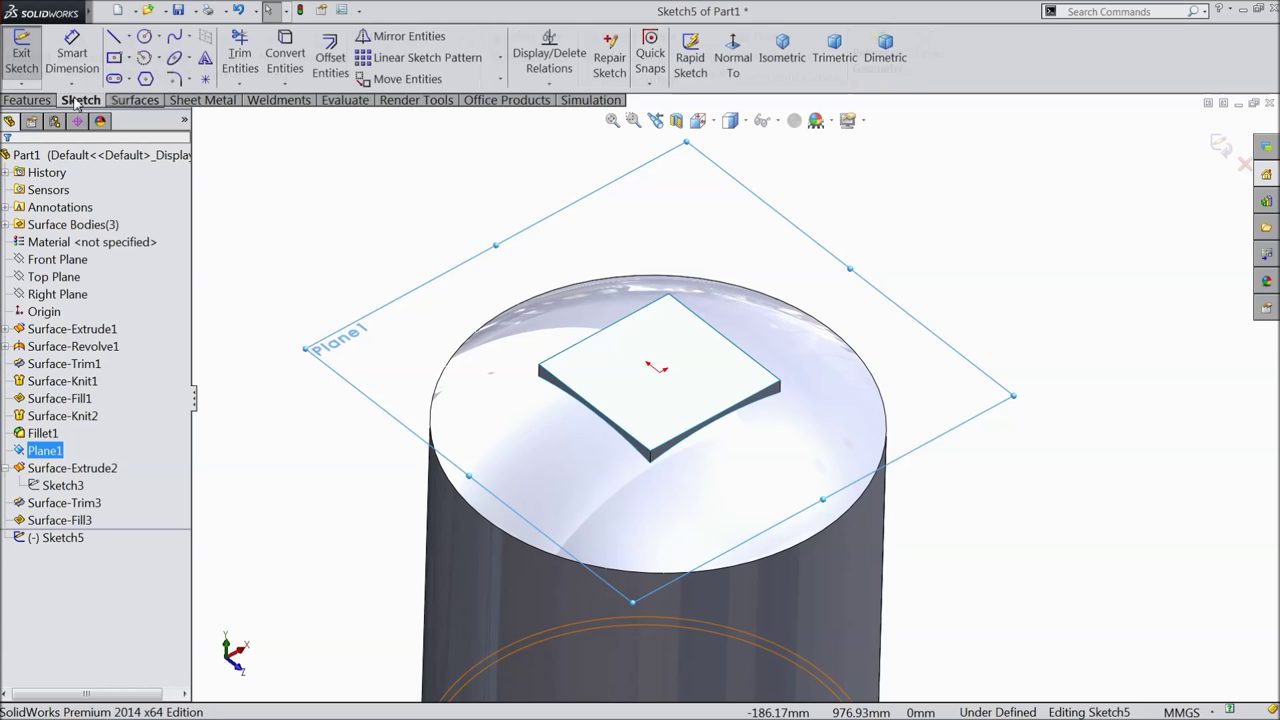
pyautogui.click(733, 60)
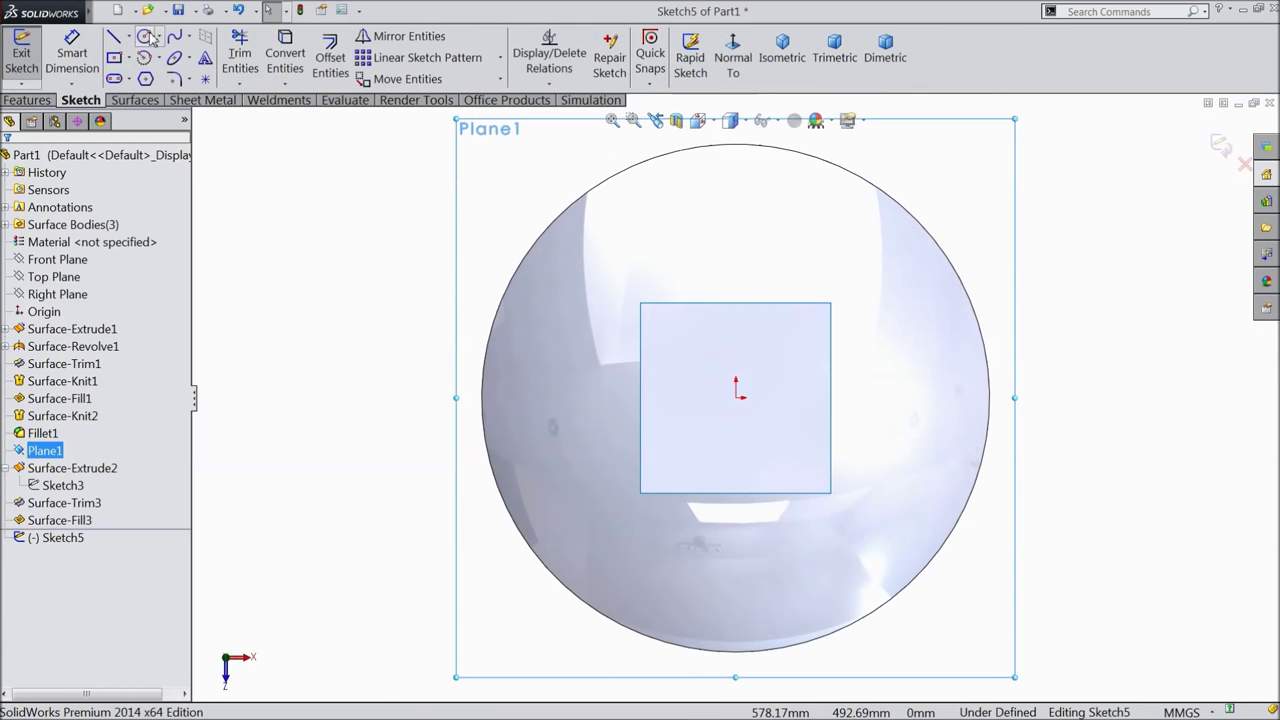
pyautogui.click(144, 36)
pyautogui.moveTo(735, 398)
pyautogui.mouseDown()
pyautogui.moveTo(706, 349)
pyautogui.moveTo(686, 348)
pyautogui.mouseUp()
# Dimension the circle's diameter to 250 mm and finish the sketch
pyautogui.click(68, 55)
pyautogui.scroll(-3, 820, 443)
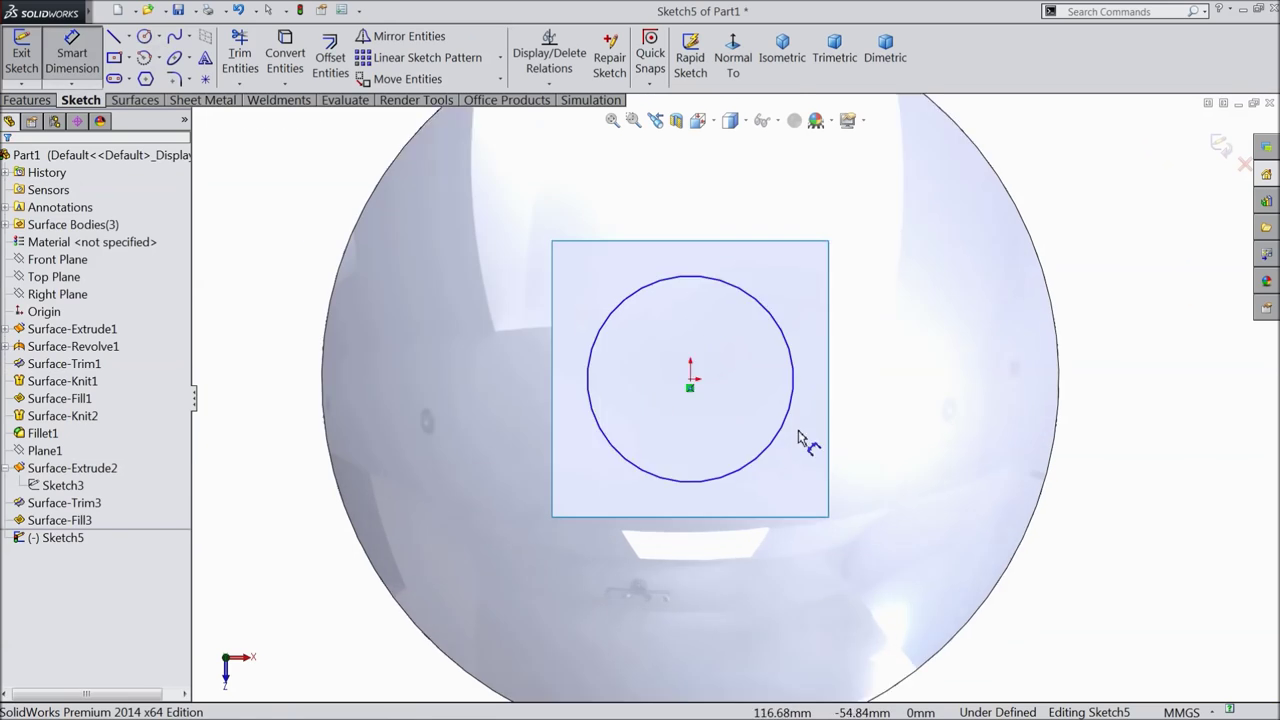
pyautogui.click(557, 363)
pyautogui.click(468, 367)
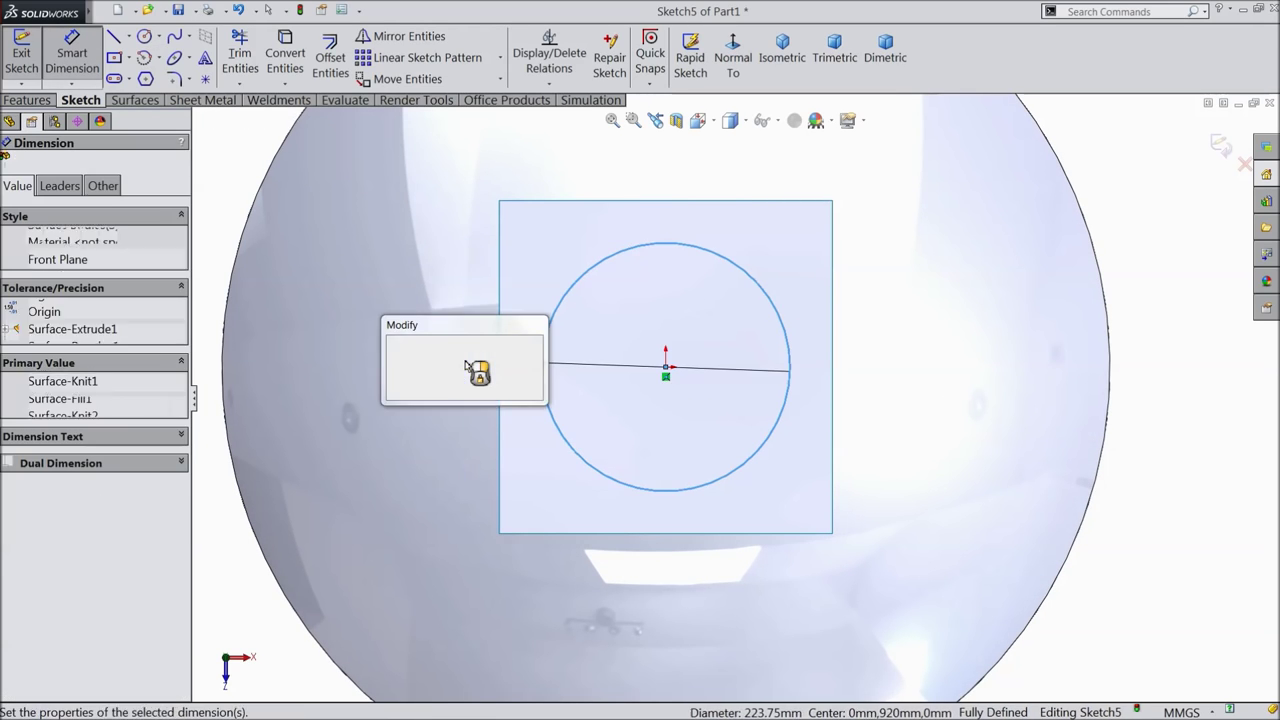
pyautogui.write('2')
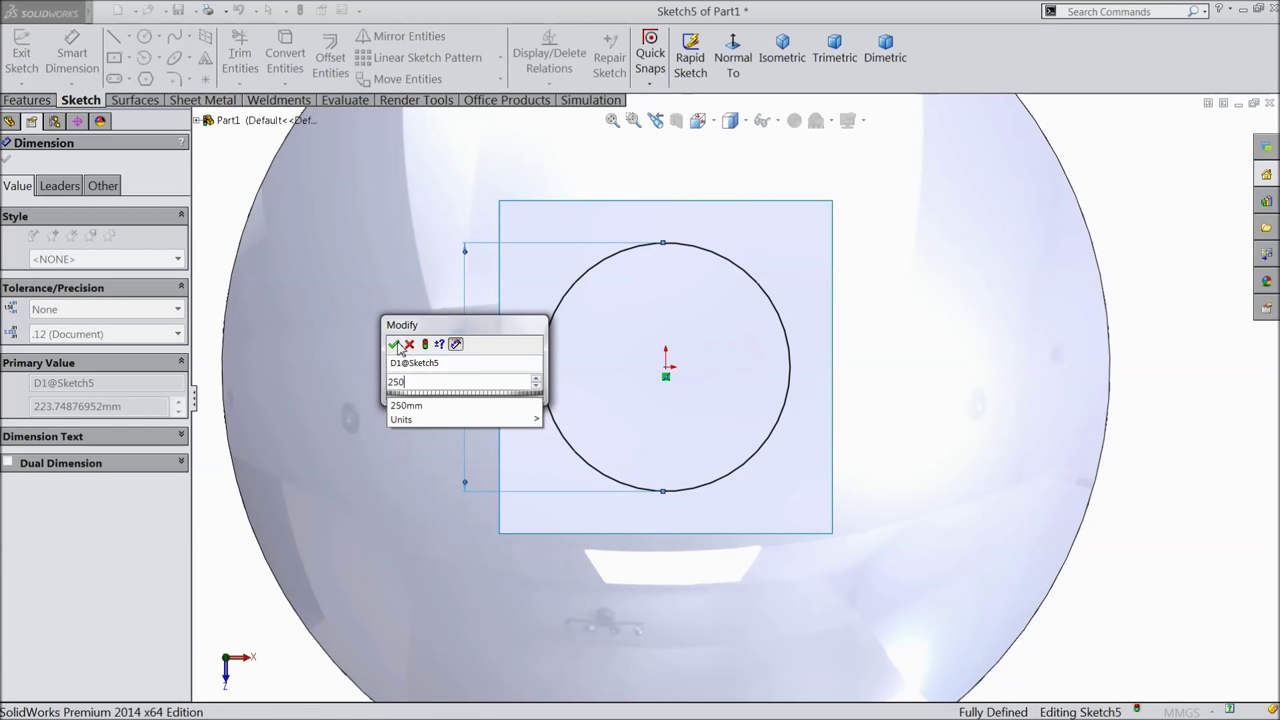
pyautogui.write('50')
pyautogui.click(395, 344)
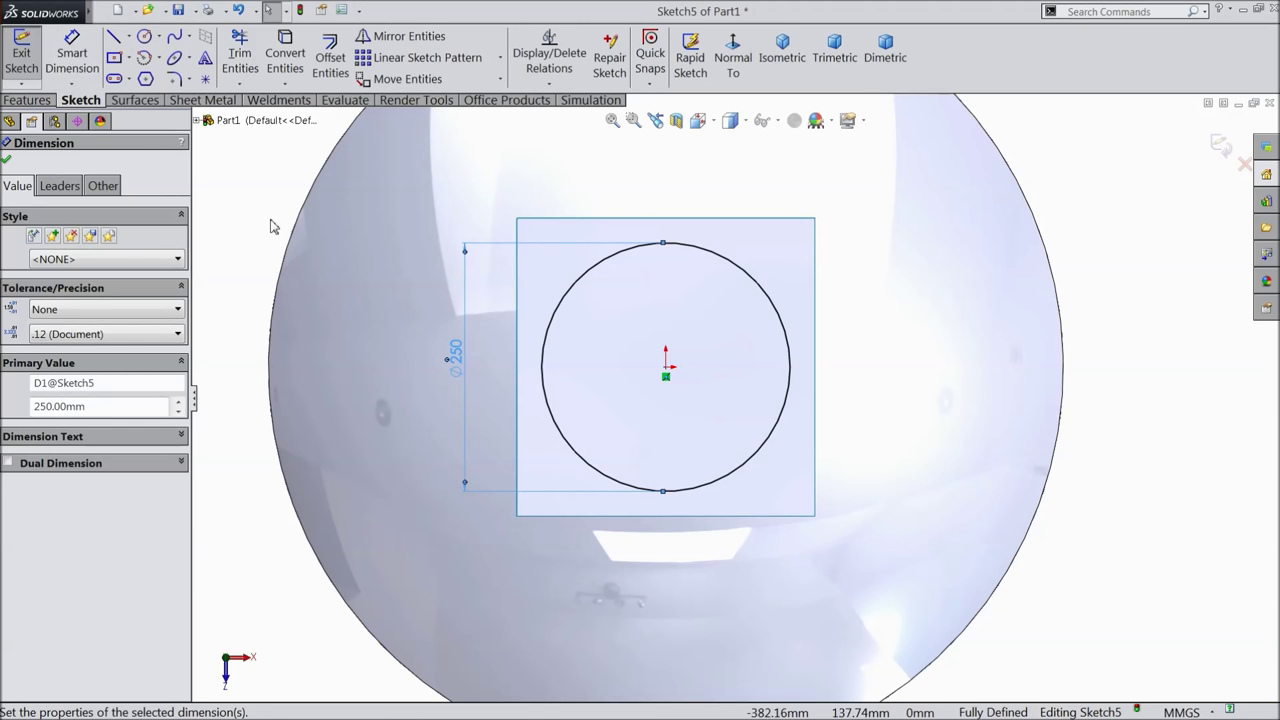
pyautogui.press('f')
pyautogui.click(1219, 145)
# Trim the neck's square top surface with the circle sketch using a Standard trim, removing the disc inside the circle
pyautogui.moveTo(946, 451)
pyautogui.mouseDown(button='middle')
pyautogui.moveTo(1029, 331)
pyautogui.moveTo(864, 257)
pyautogui.mouseUp(button='middle')
pyautogui.scroll(-2, 807, 291)
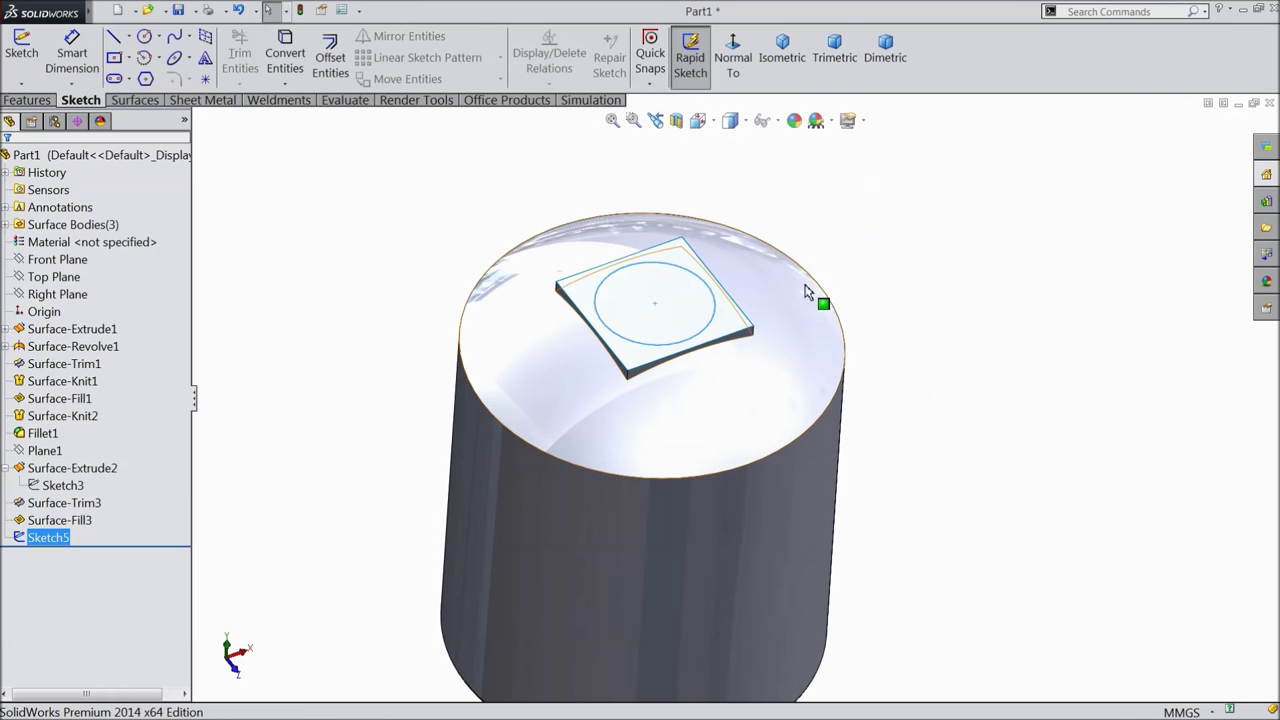
pyautogui.click(134, 100)
pyautogui.click(632, 58)
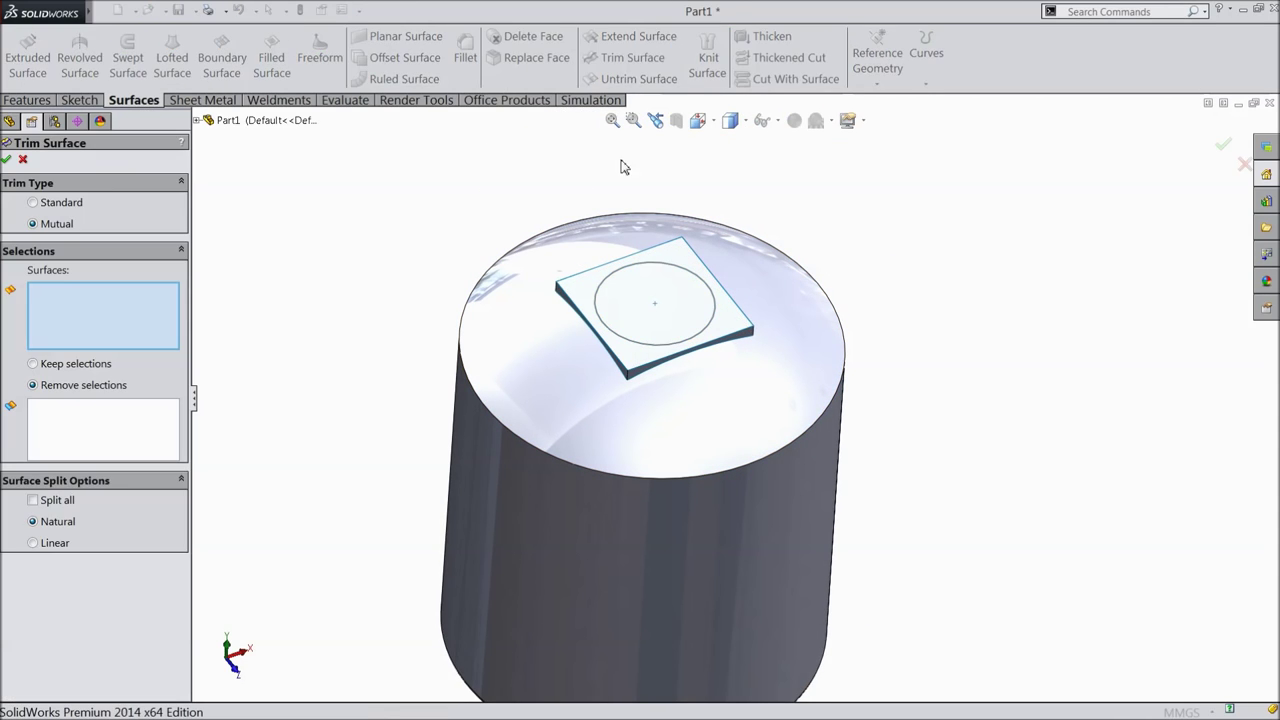
pyautogui.click(38, 204)
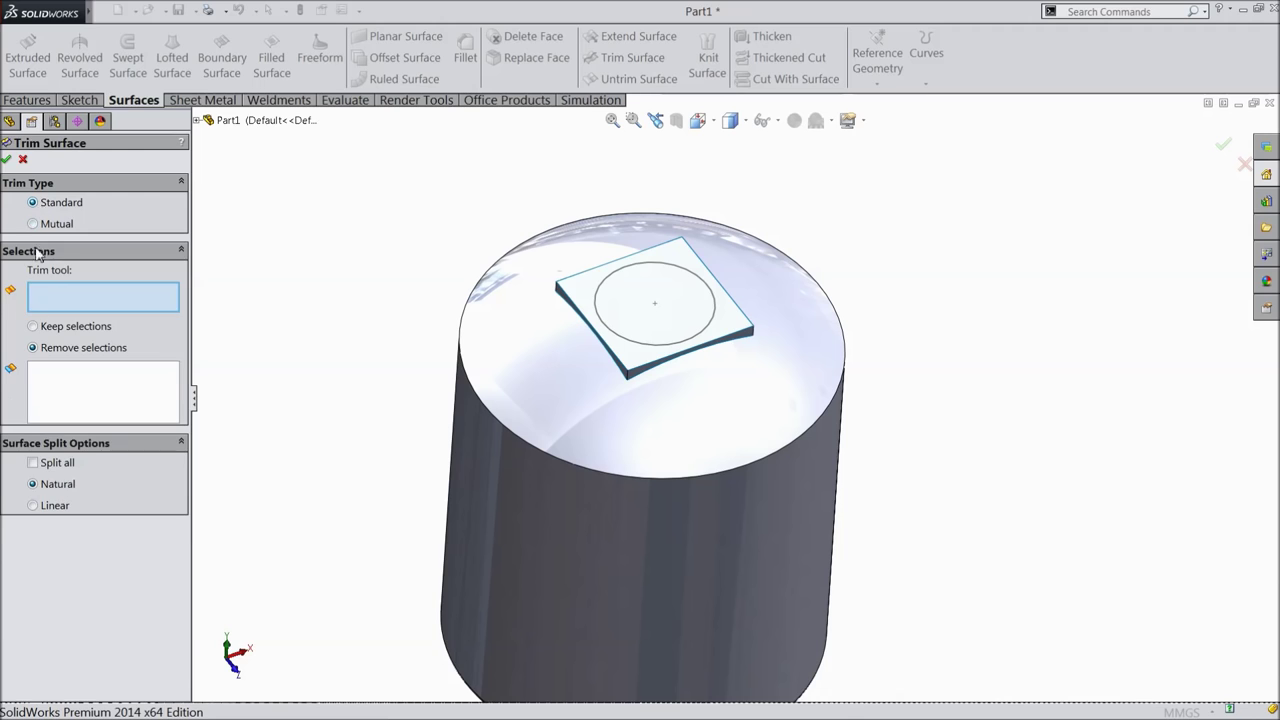
pyautogui.scroll(-2, 652, 338)
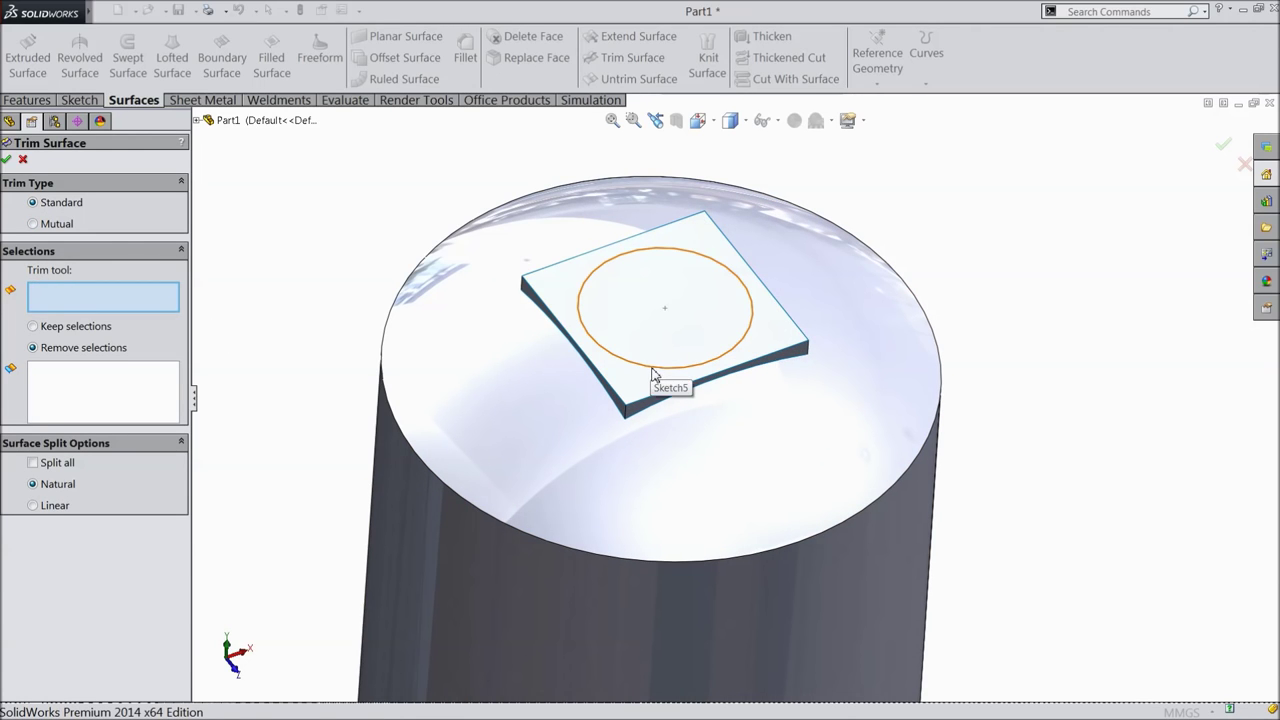
pyautogui.click(652, 372)
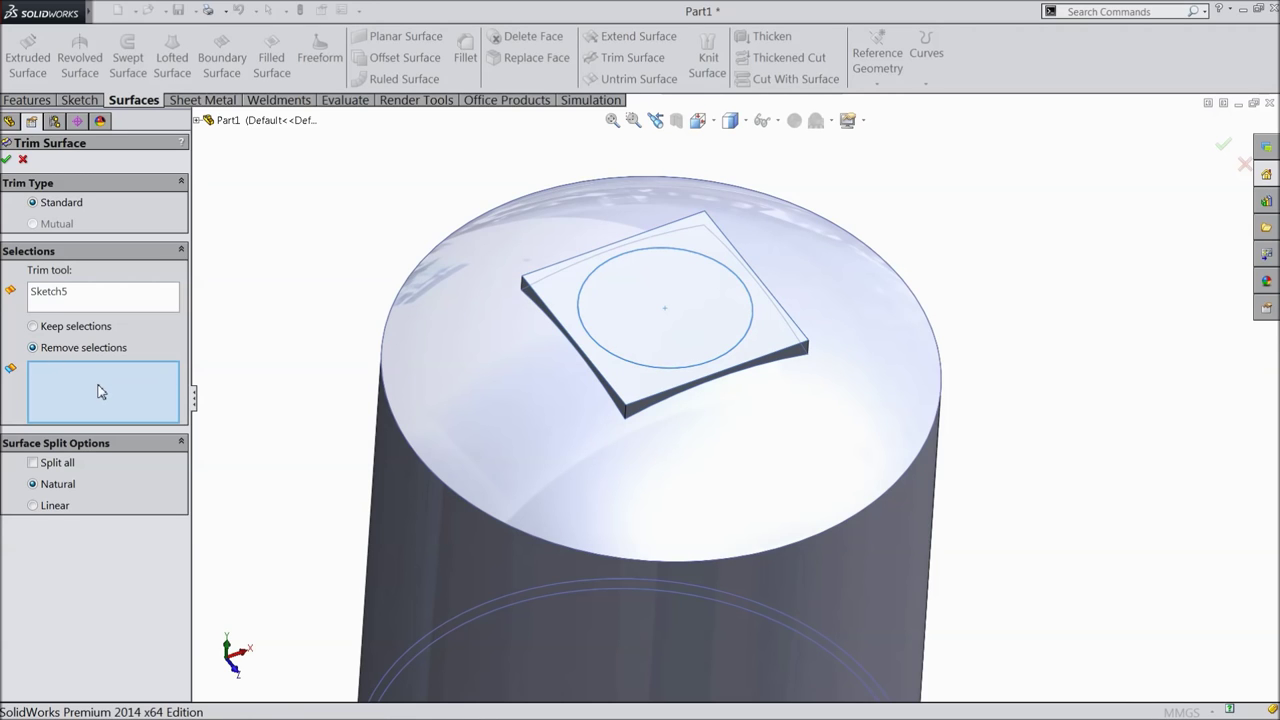
pyautogui.click(657, 340)
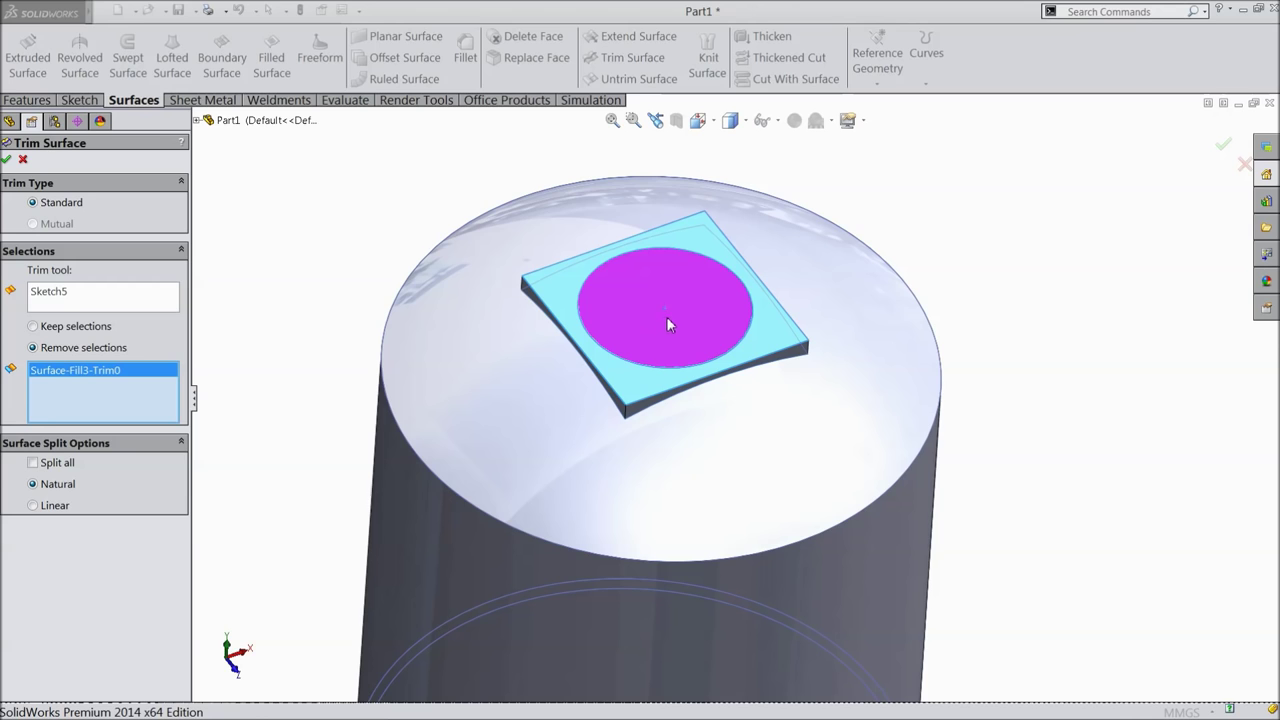
pyautogui.click(6, 160)
# Create a 10 mm ruled surface, Normal to Surface, rising from the circular opening's edge
pyautogui.moveTo(229, 243); pyautogui.dragTo(277, 271, button='middle')
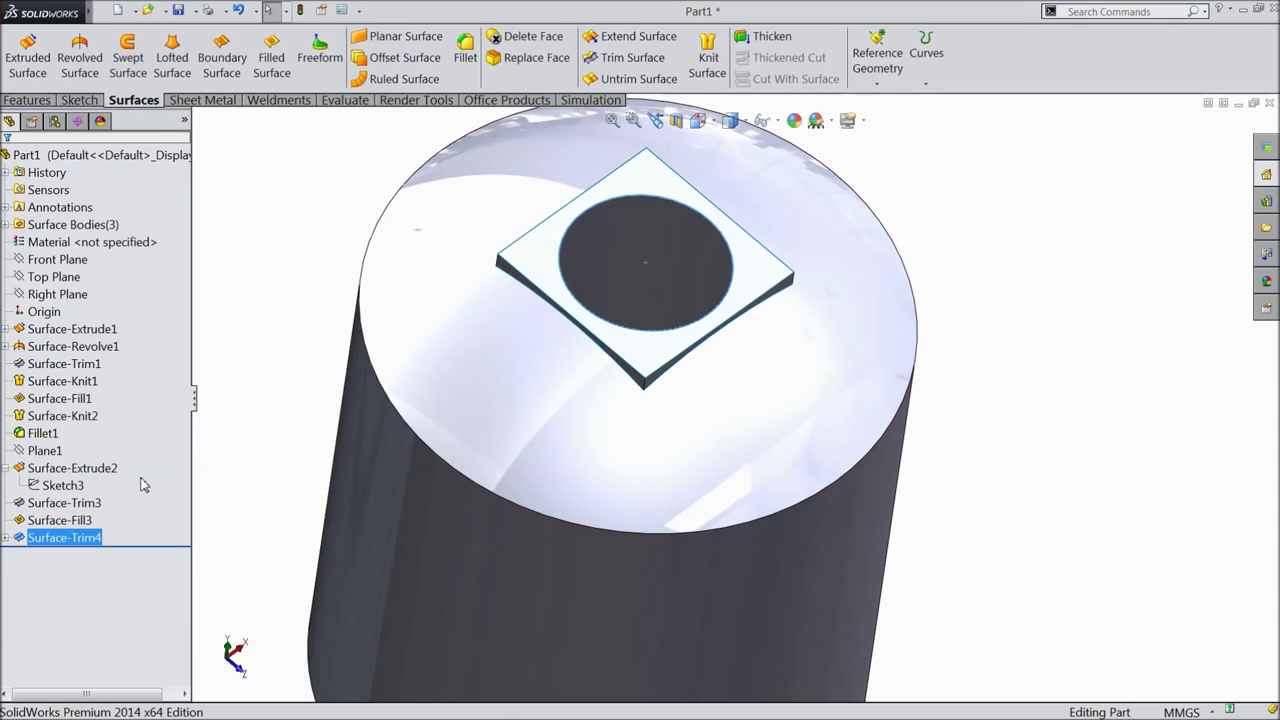
pyautogui.scroll(-4, 675, 340)
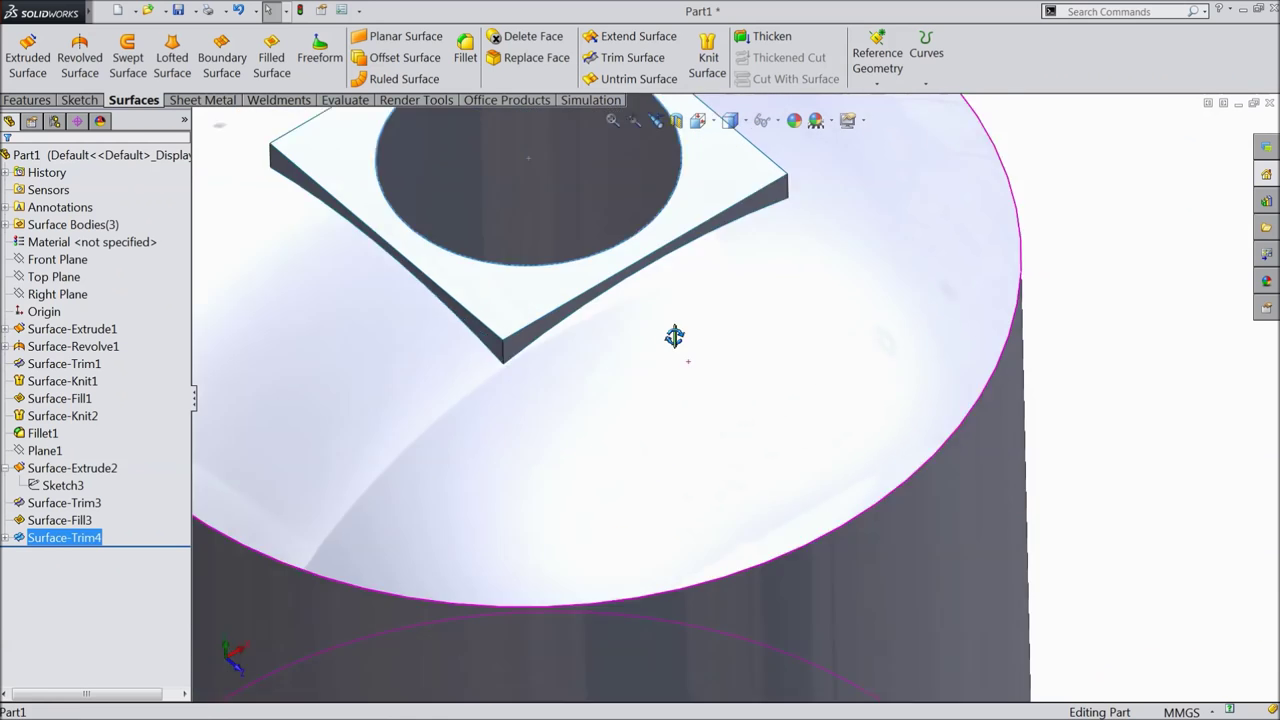
pyautogui.hotkey('ctrl', '7')
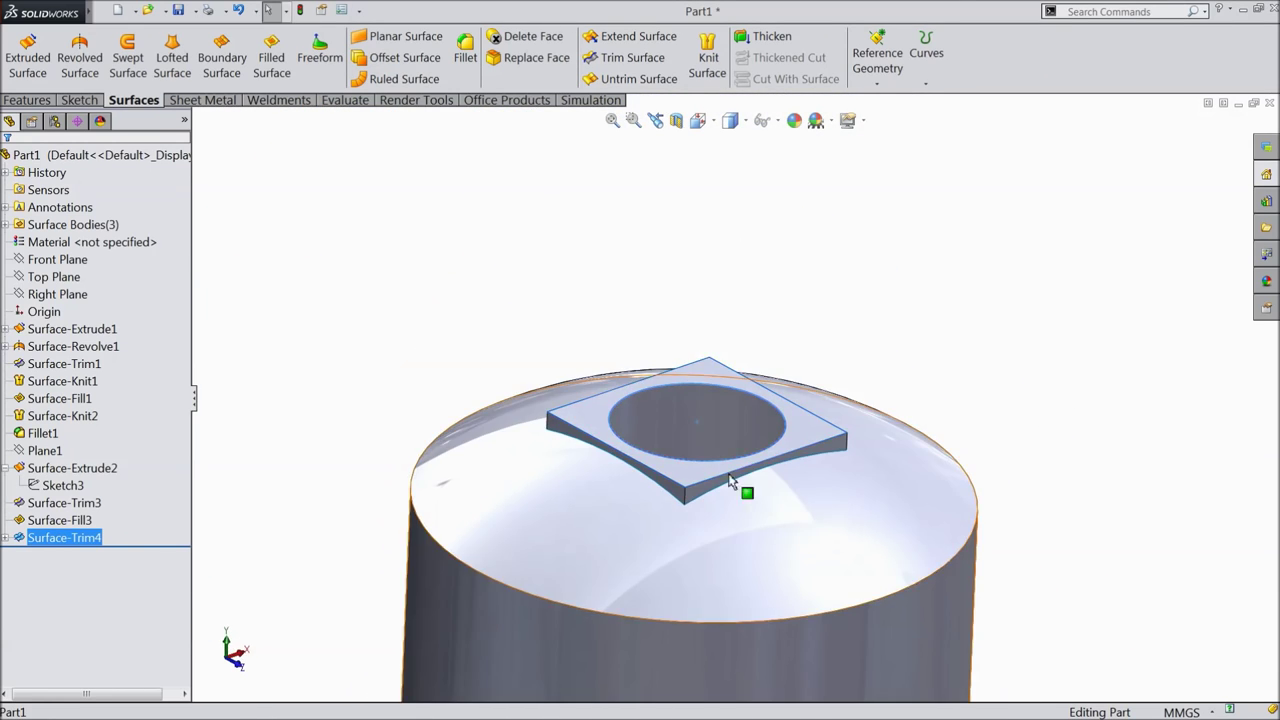
pyautogui.scroll(-5, 695, 439)
pyautogui.scroll(3, 651, 400)
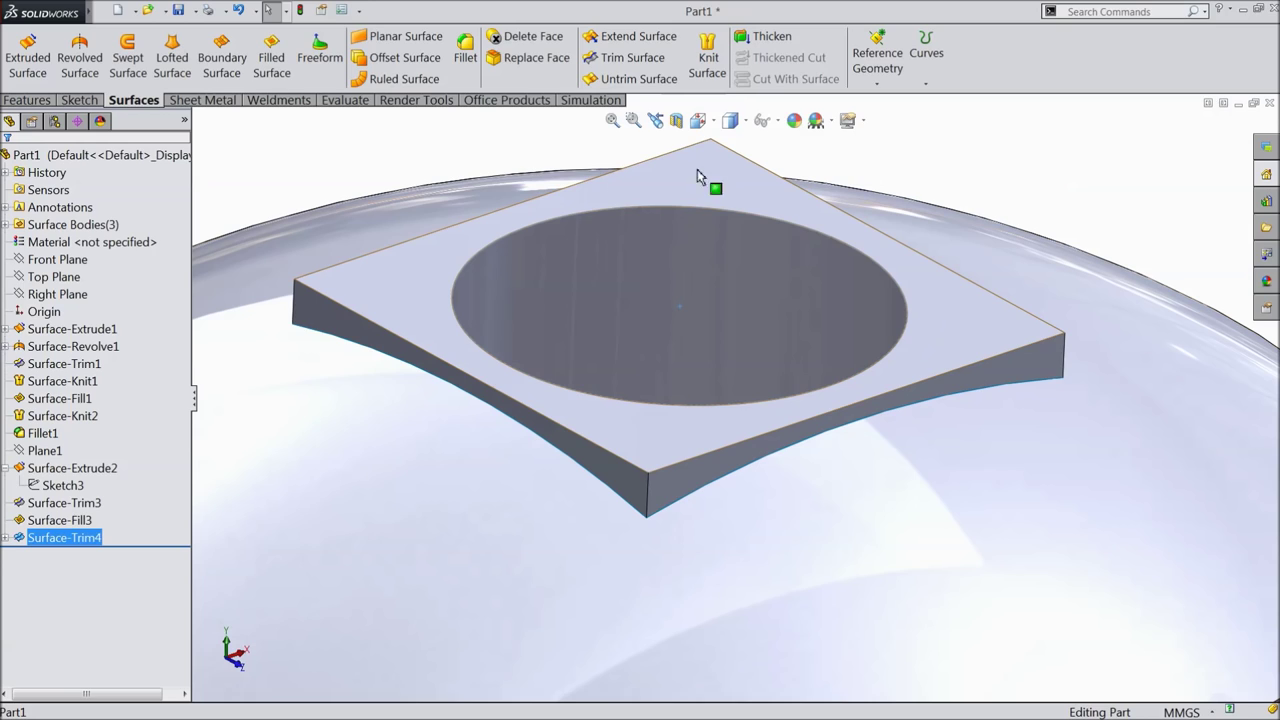
pyautogui.click(397, 83)
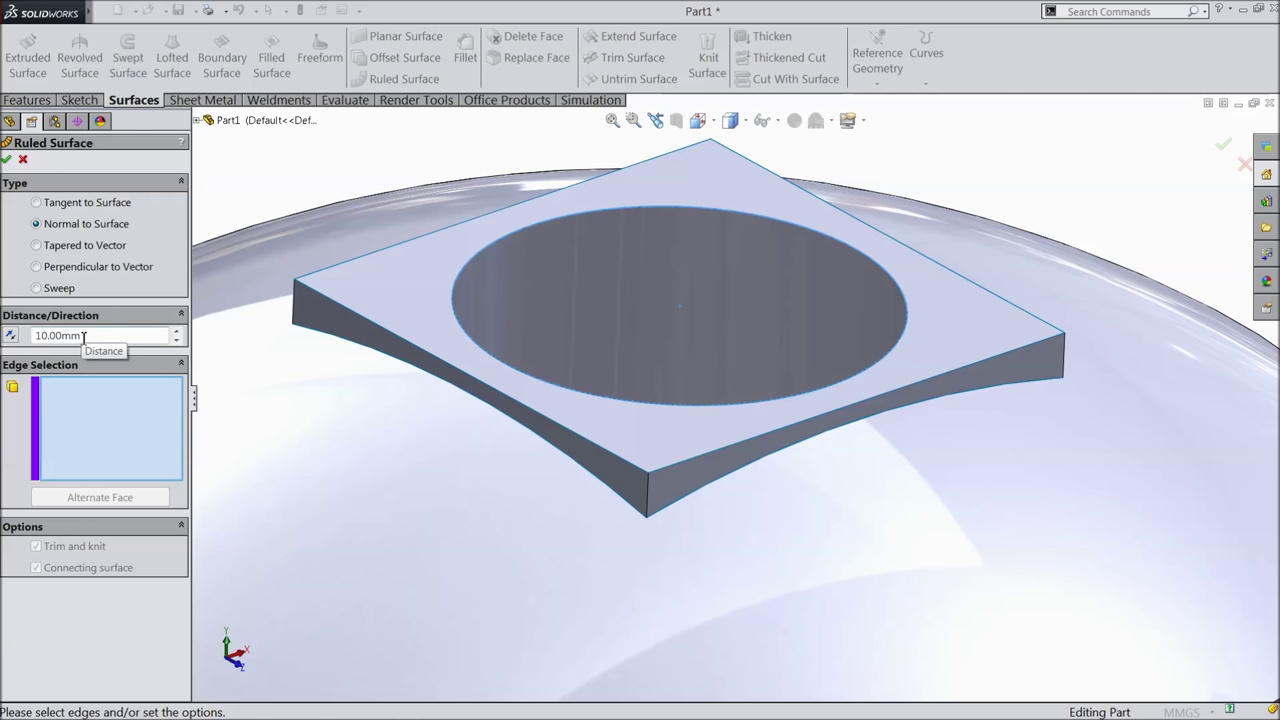
pyautogui.click(554, 390)
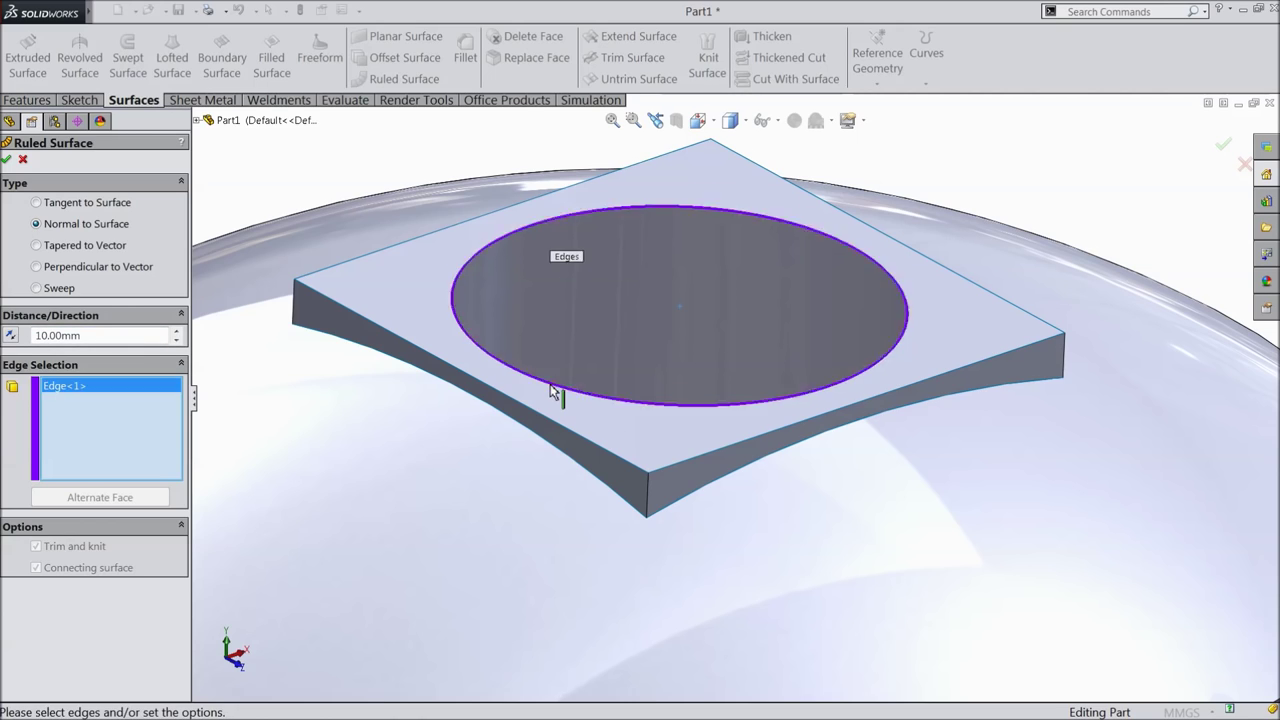
pyautogui.scroll(-3, 751, 244)
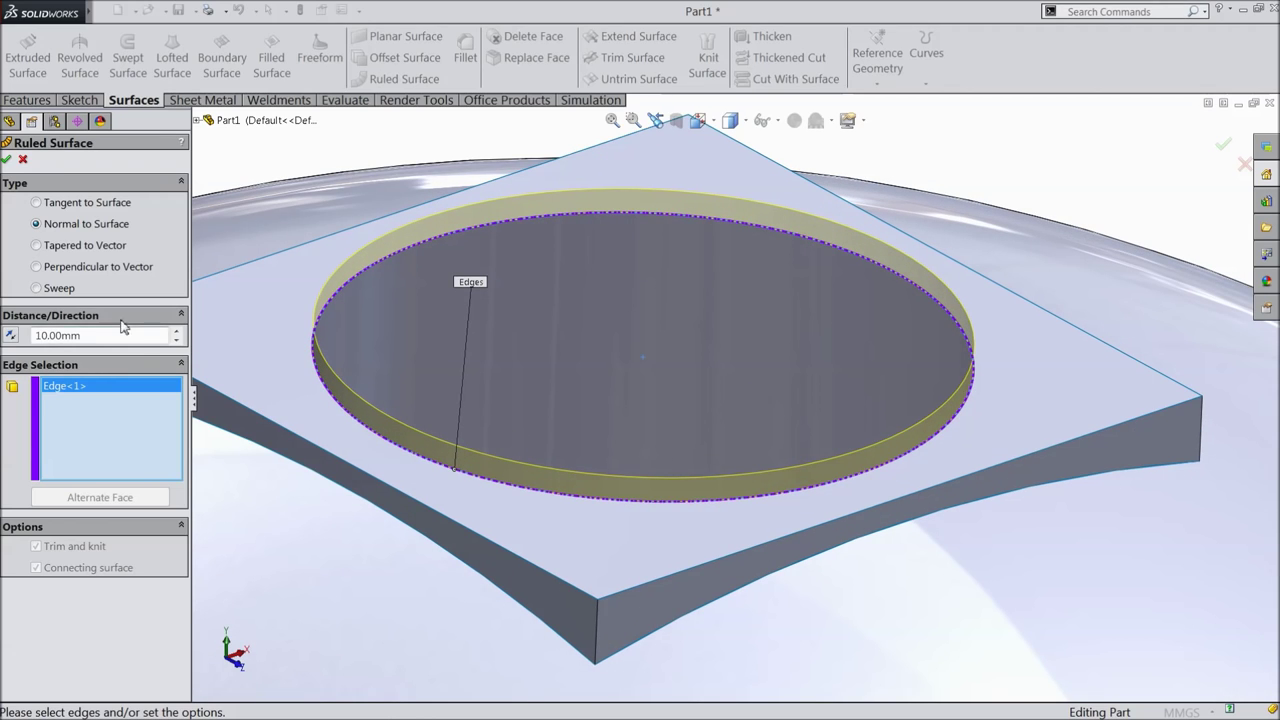
pyautogui.click(7, 160)
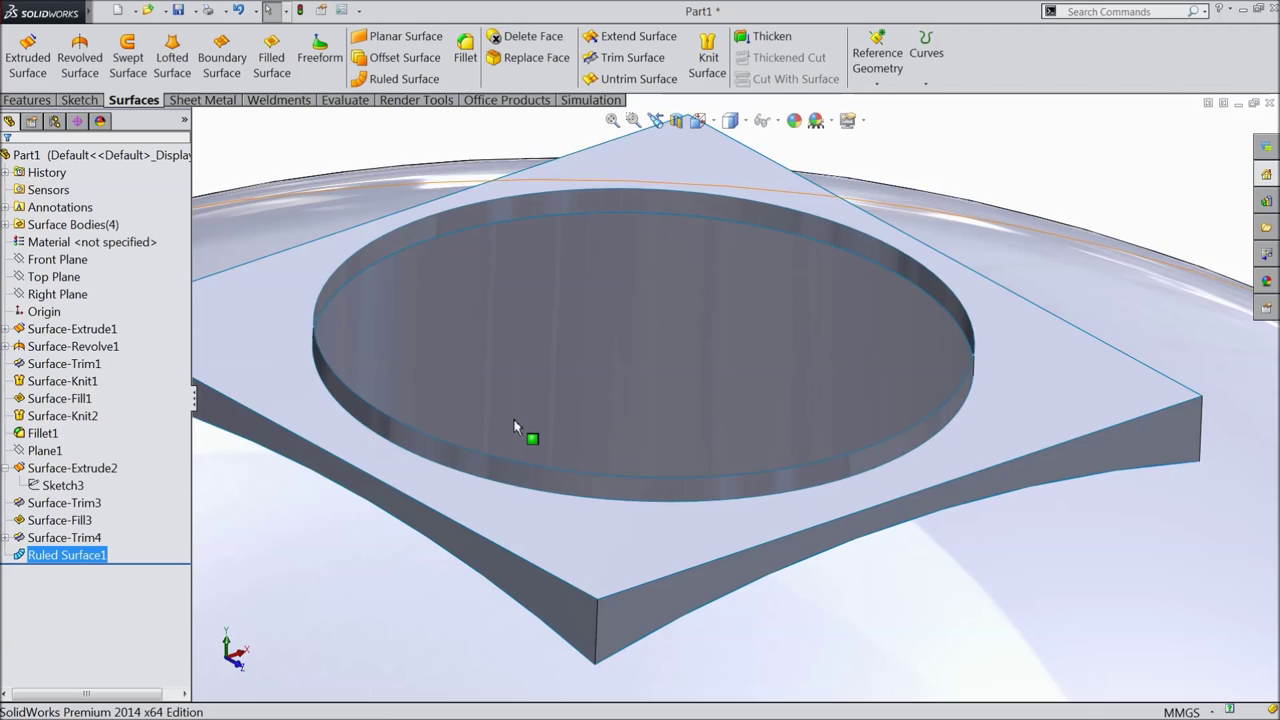
# Start a new sketch on the offset plane above the dome and view it face-on
pyautogui.moveTo(528, 434); pyautogui.dragTo(823, 443, button='middle')
pyautogui.scroll(5, 531, 457)
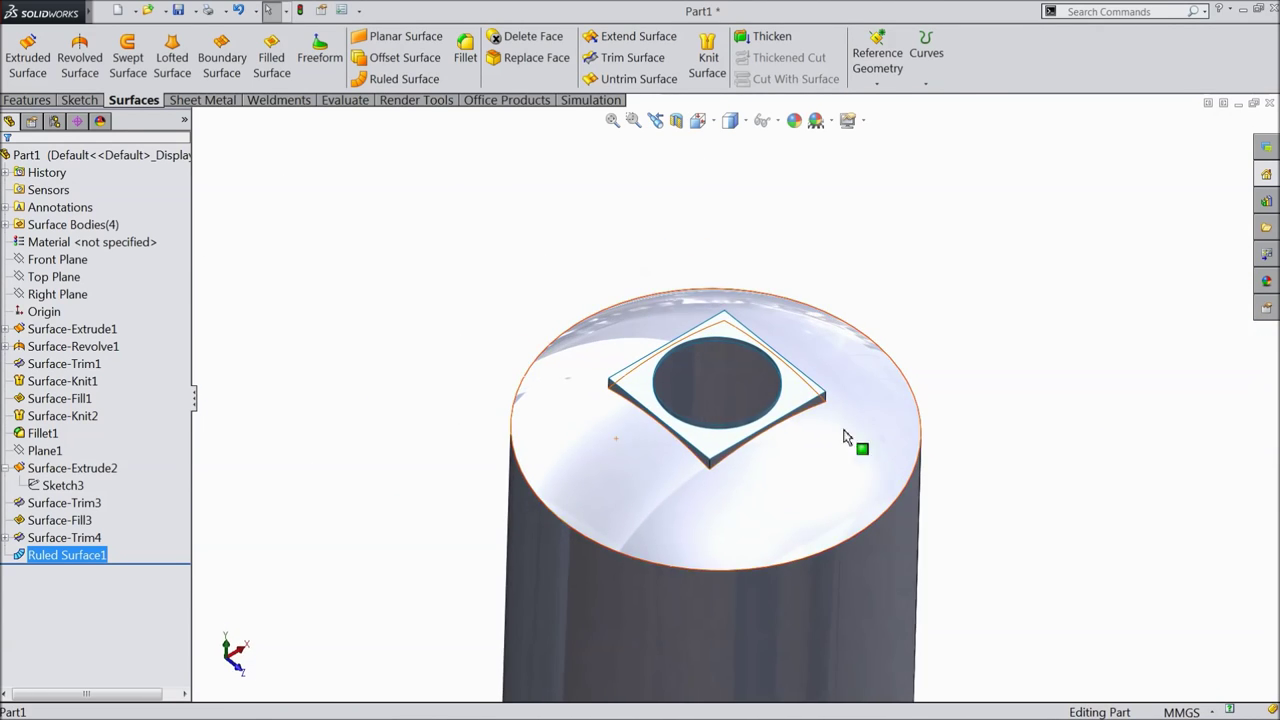
pyautogui.scroll(-3, 770, 425)
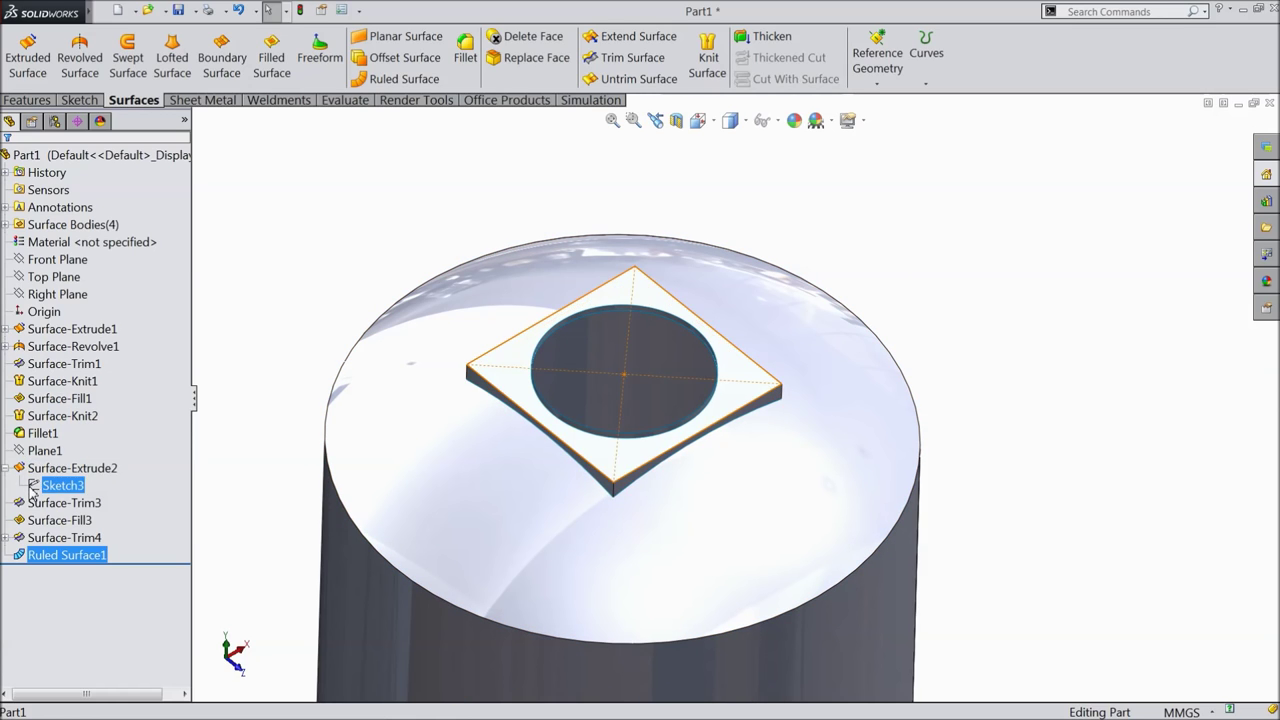
pyautogui.click(22, 452)
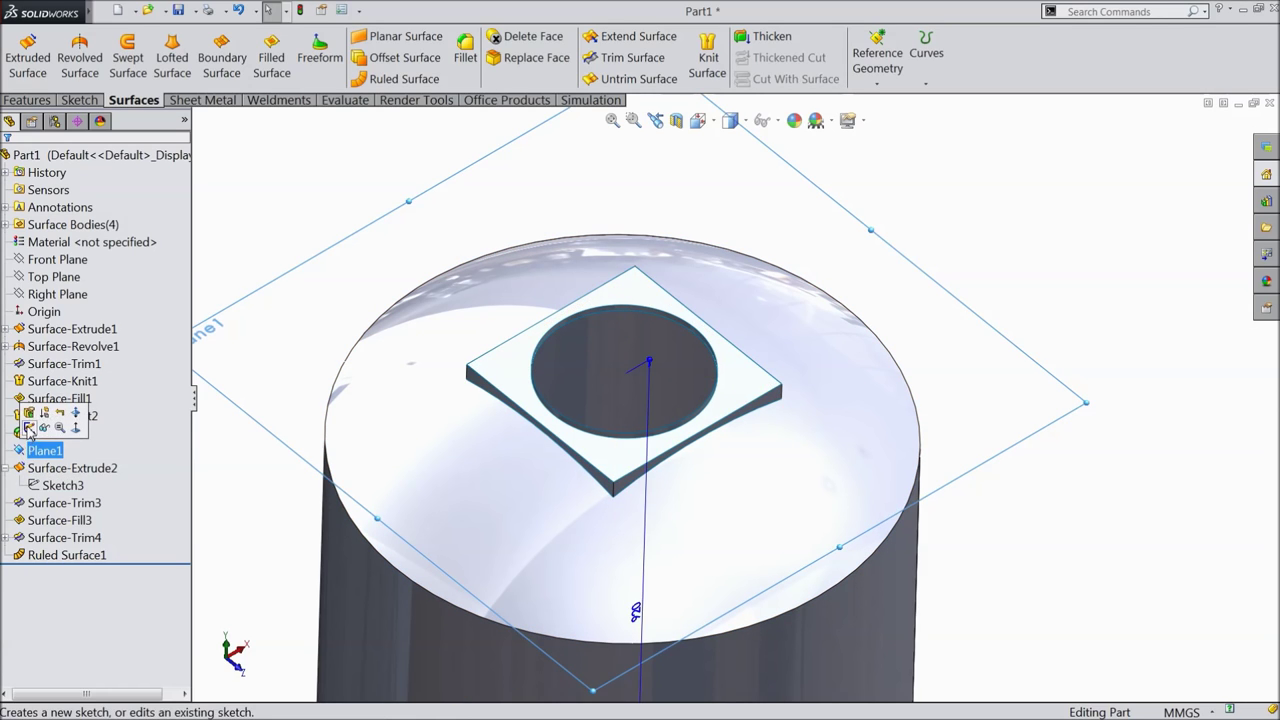
pyautogui.click(29, 428)
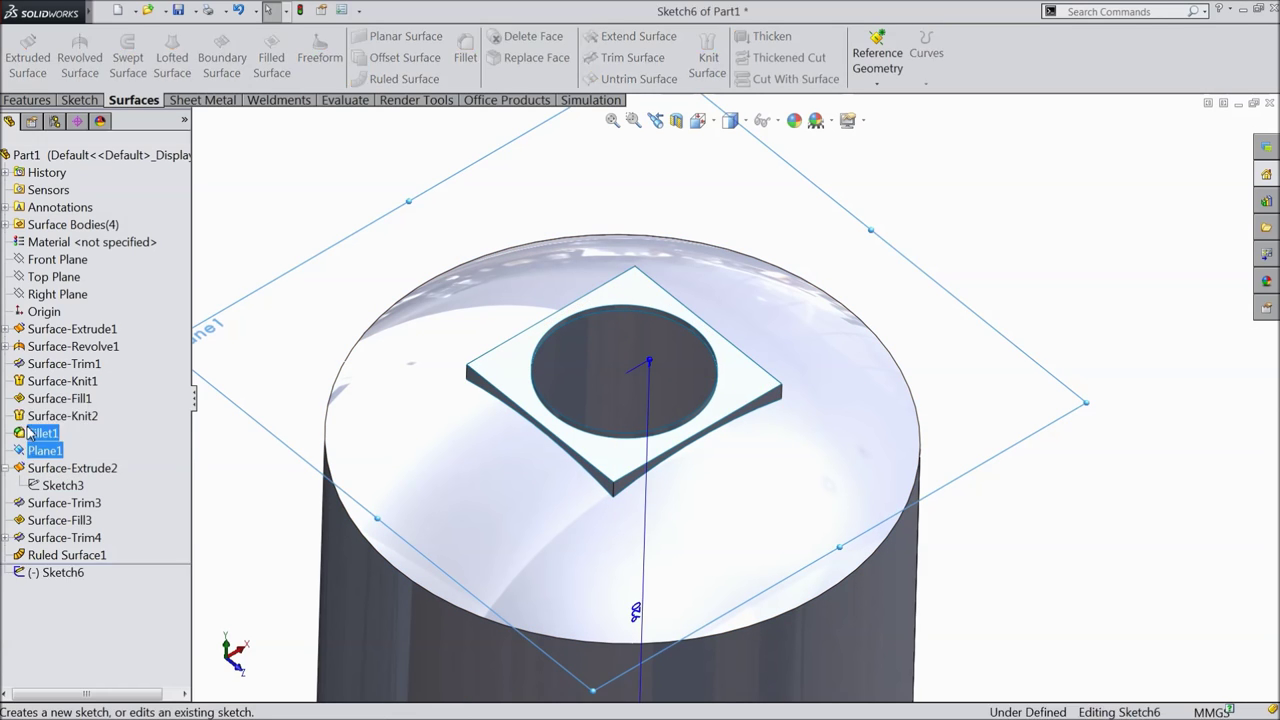
pyautogui.click(89, 102)
pyautogui.click(733, 55)
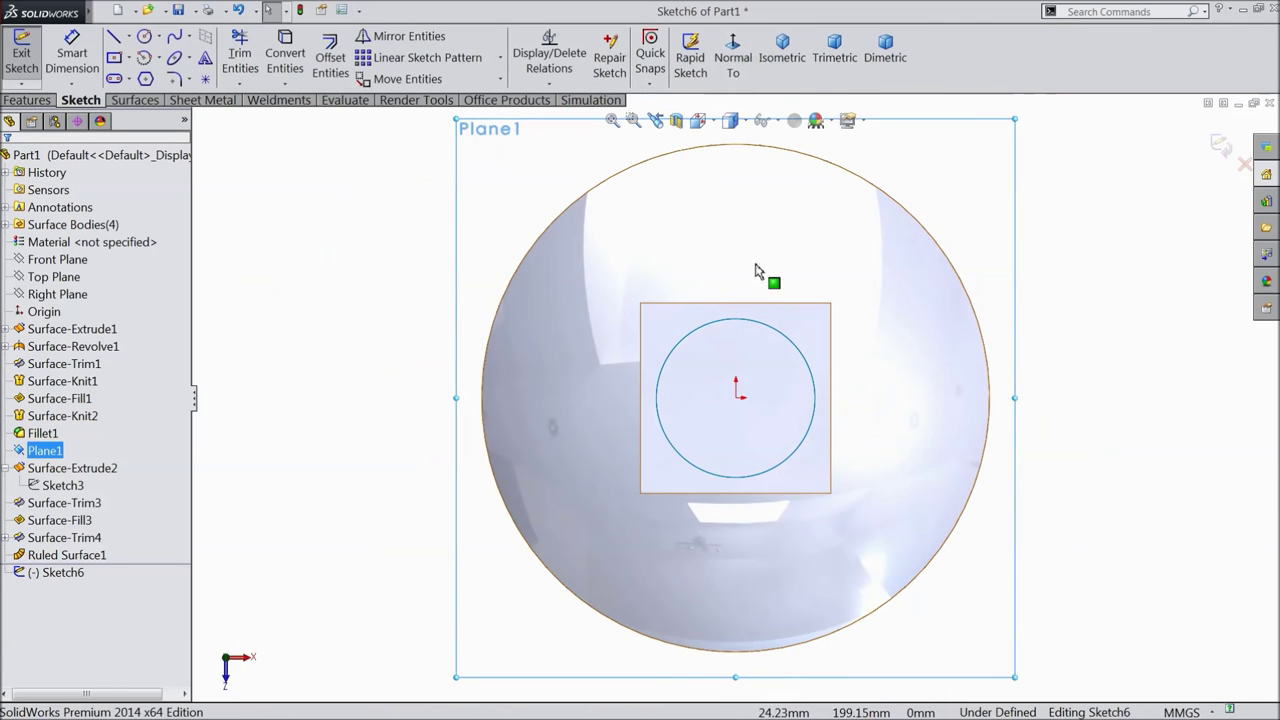
# Draw two centerlines from the origin to the dome's outer edge, one horizontal and one slanting below it about 54° away
pyautogui.click(128, 38)
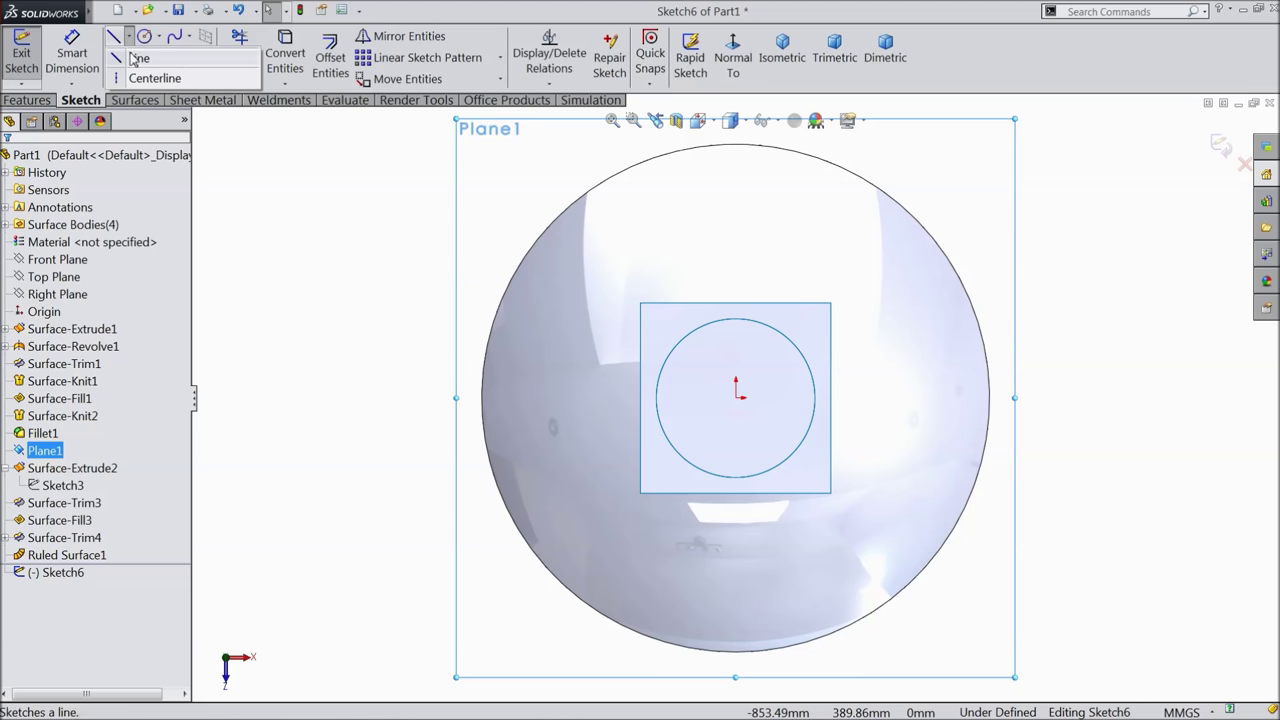
pyautogui.click(141, 80)
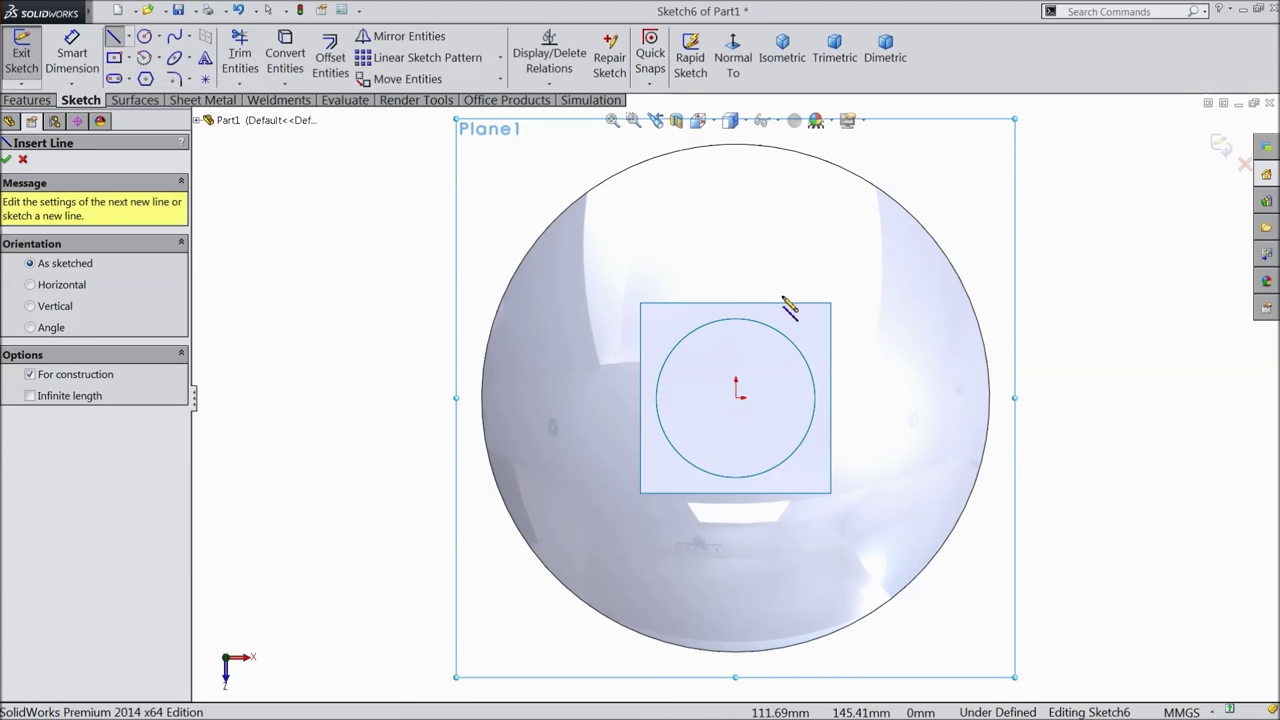
pyautogui.click(990, 397)
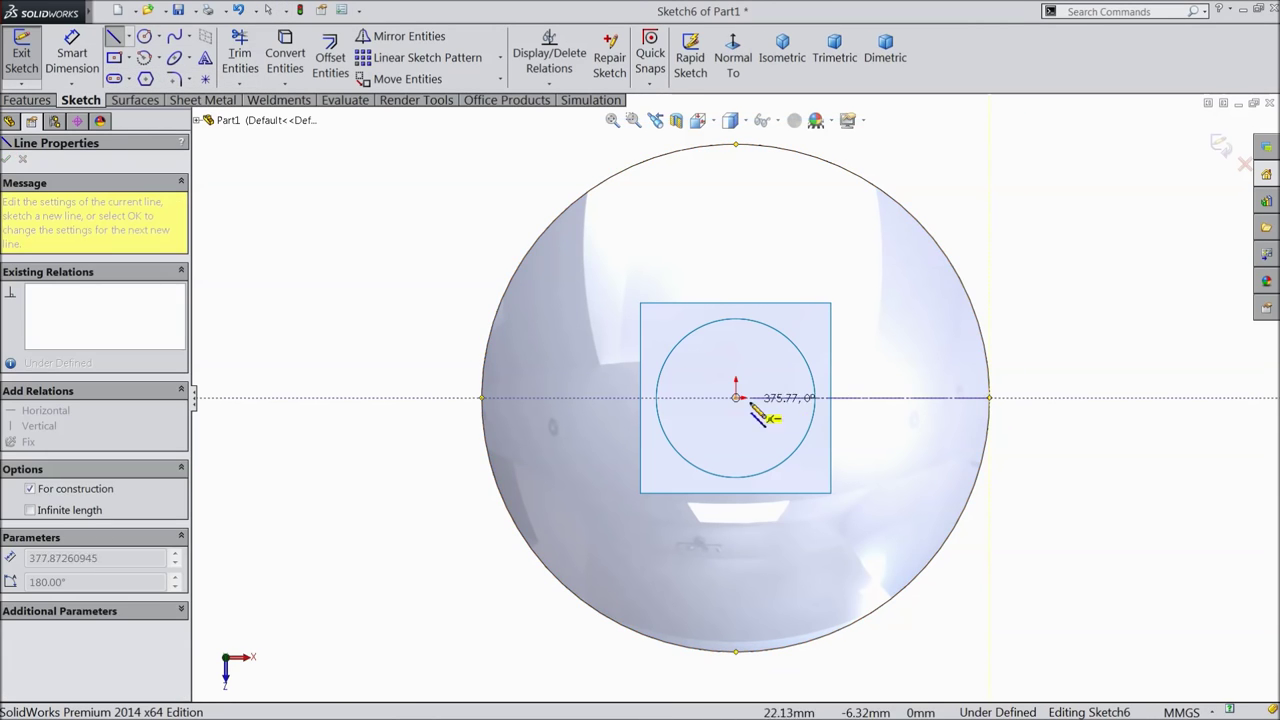
pyautogui.click(736, 397)
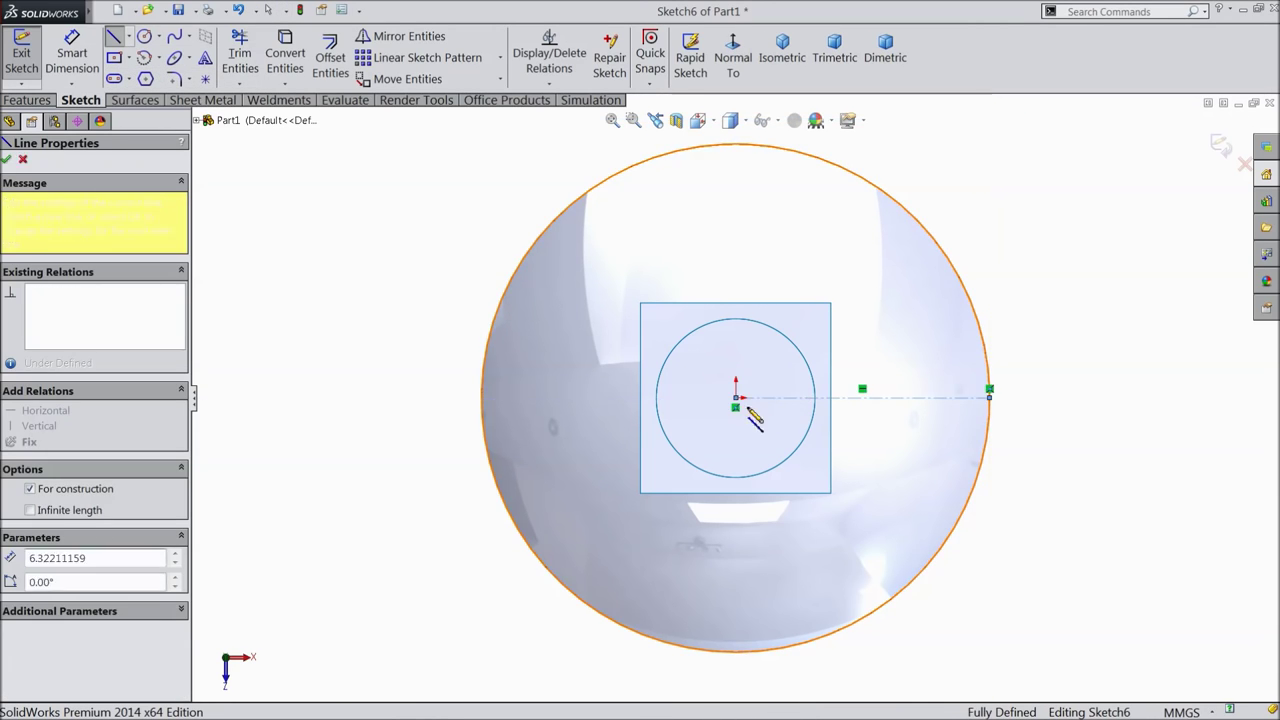
pyautogui.click(885, 600)
pyautogui.rightClick(966, 610)
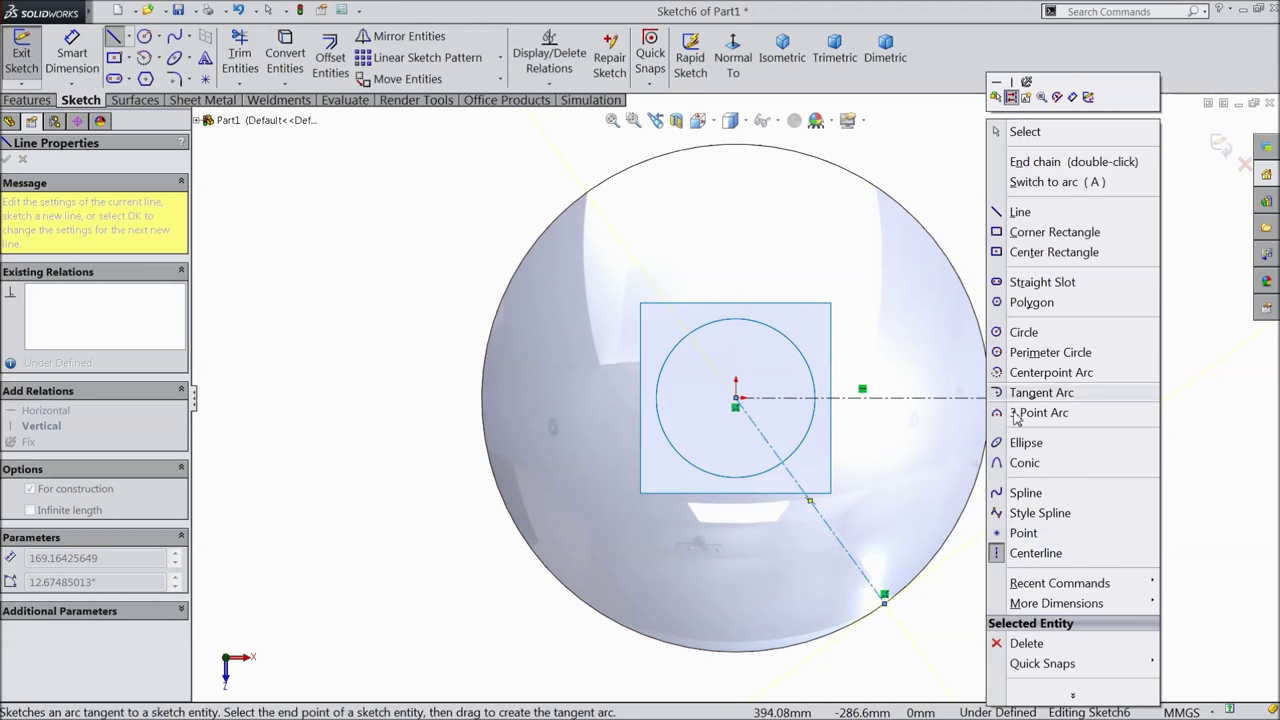
pyautogui.click(1012, 134)
# Dimension the angle between the two centerlines and set it to 45°
pyautogui.scroll(-2, 890, 555)
pyautogui.click(72, 55)
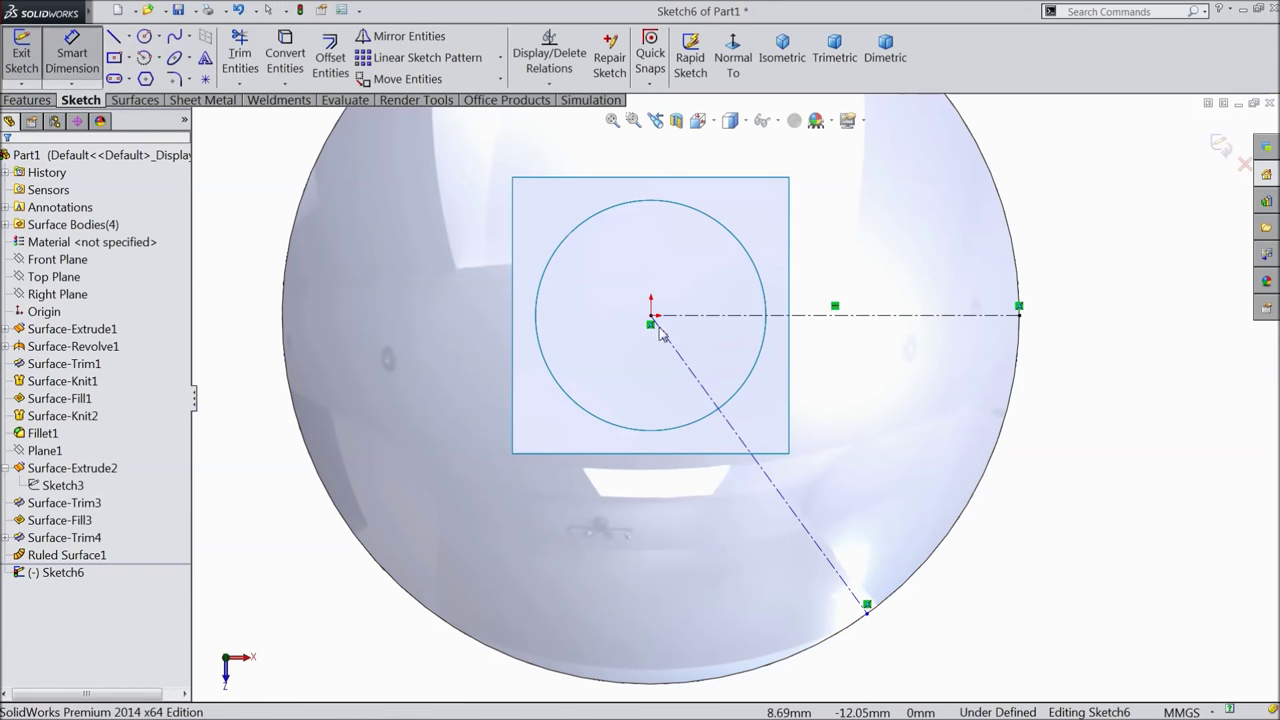
pyautogui.click(733, 318)
pyautogui.click(688, 367)
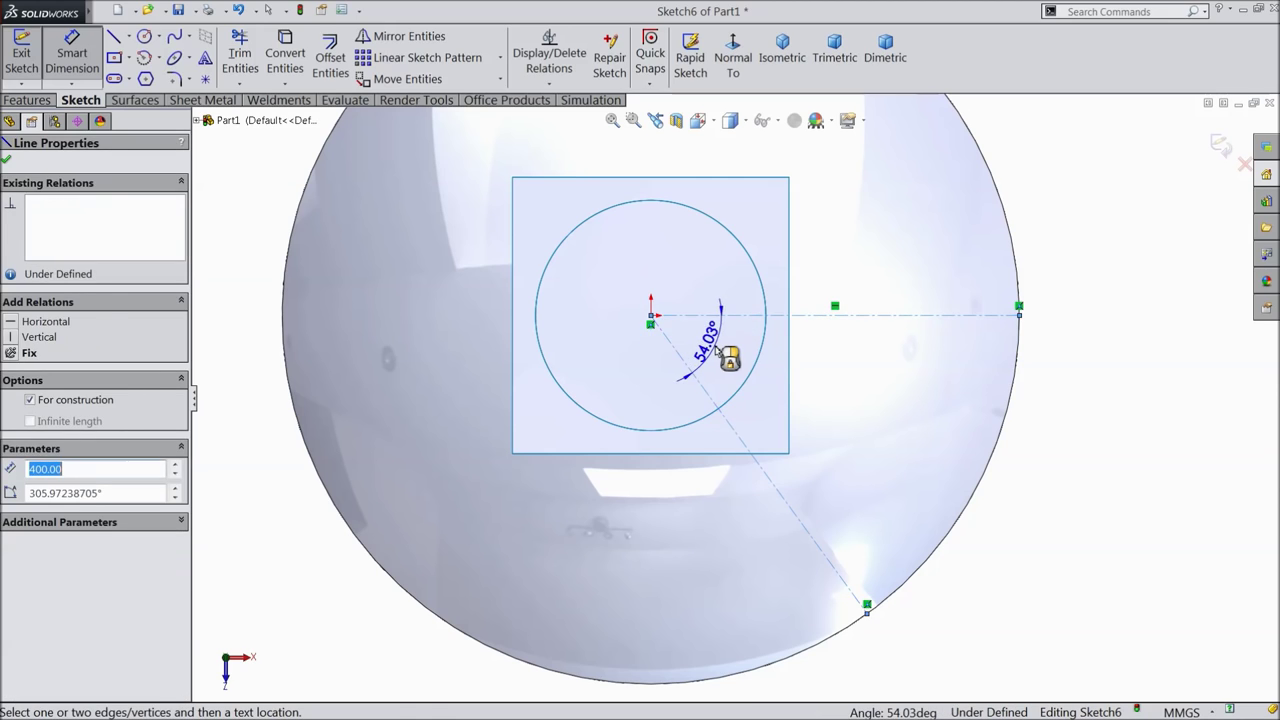
pyautogui.click(718, 352)
pyautogui.write('45')
pyautogui.press('Return')
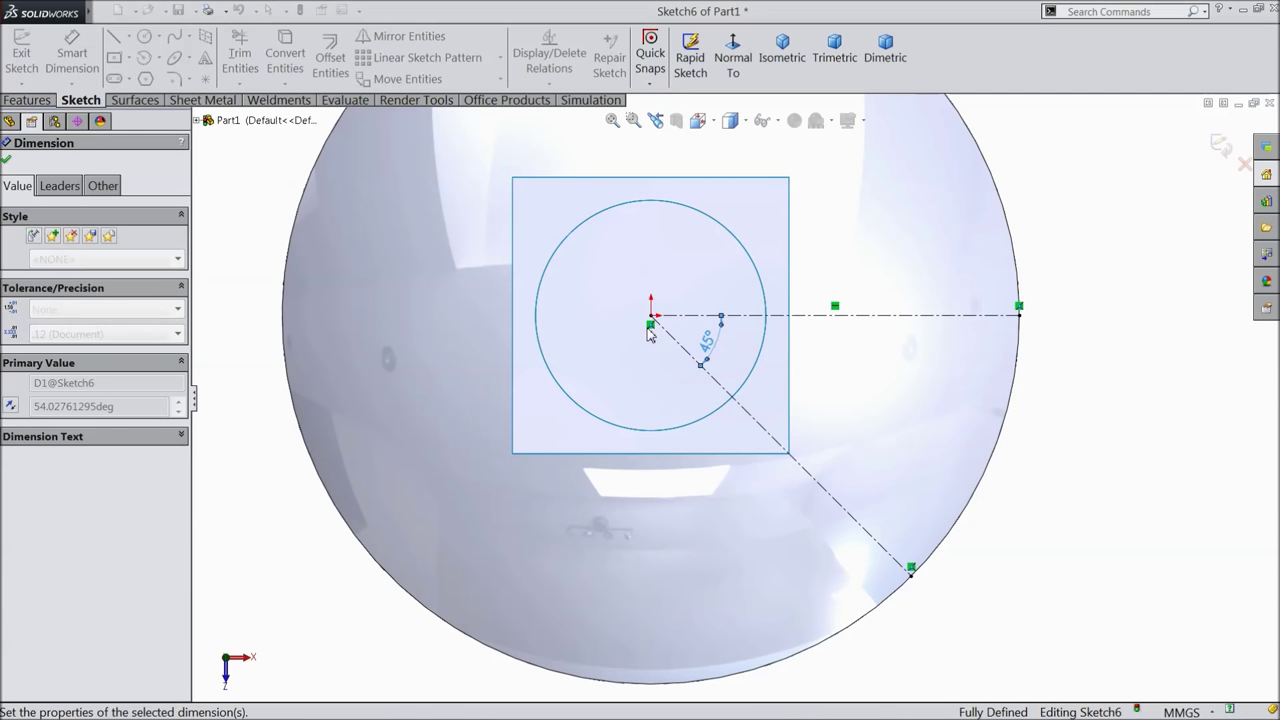
pyautogui.click(6, 161)
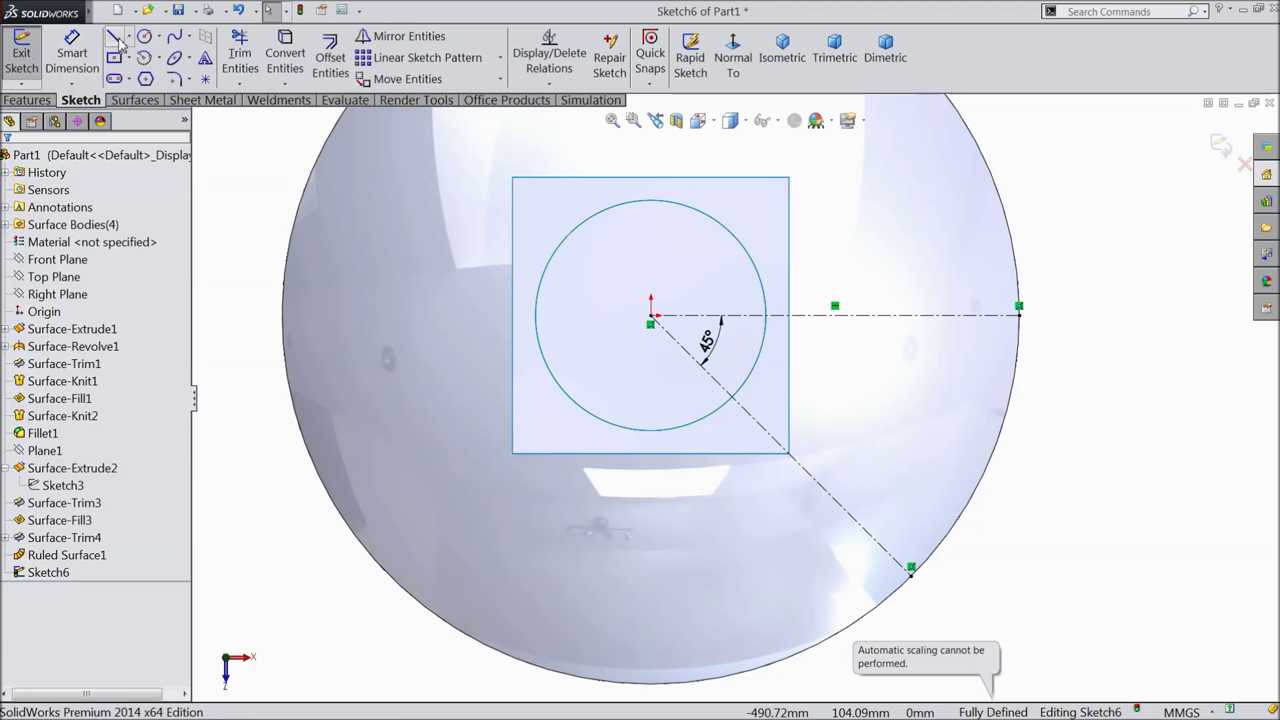
# Draw a solid line about 225 mm long from the square neck's edge to the dome's outer edge, beside the slanted centerline
pyautogui.press('l')
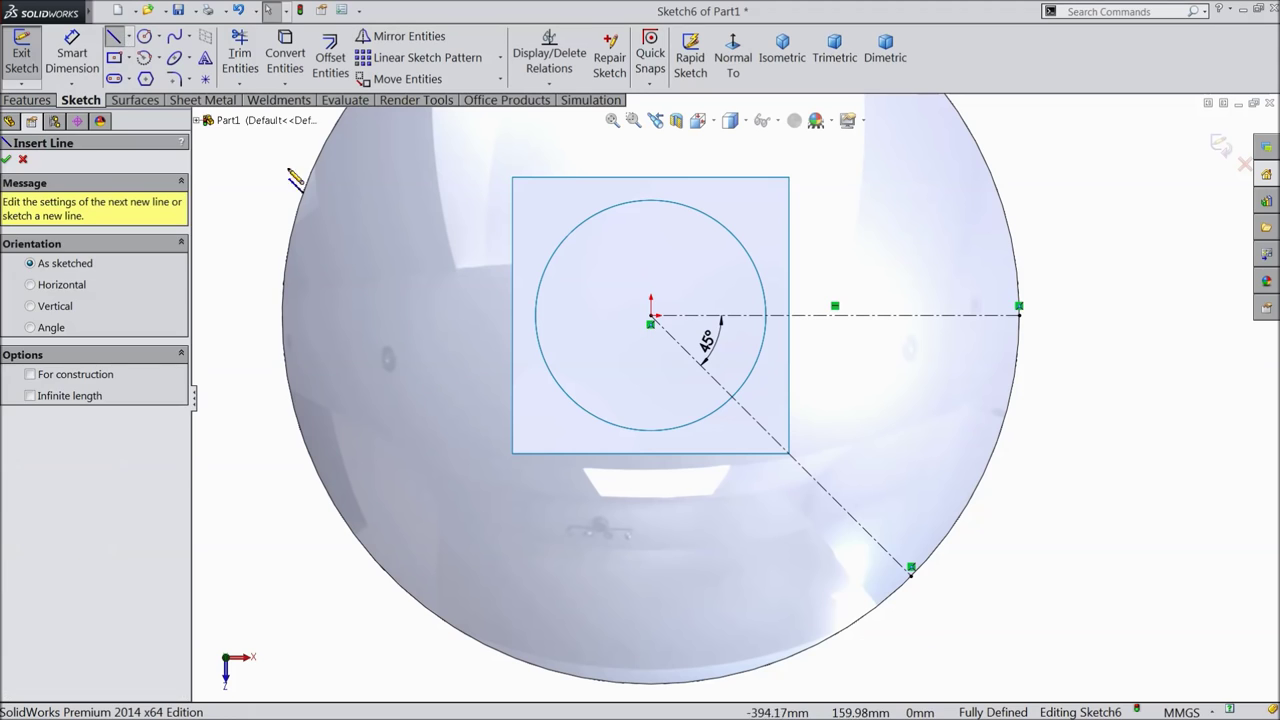
pyautogui.click(789, 404)
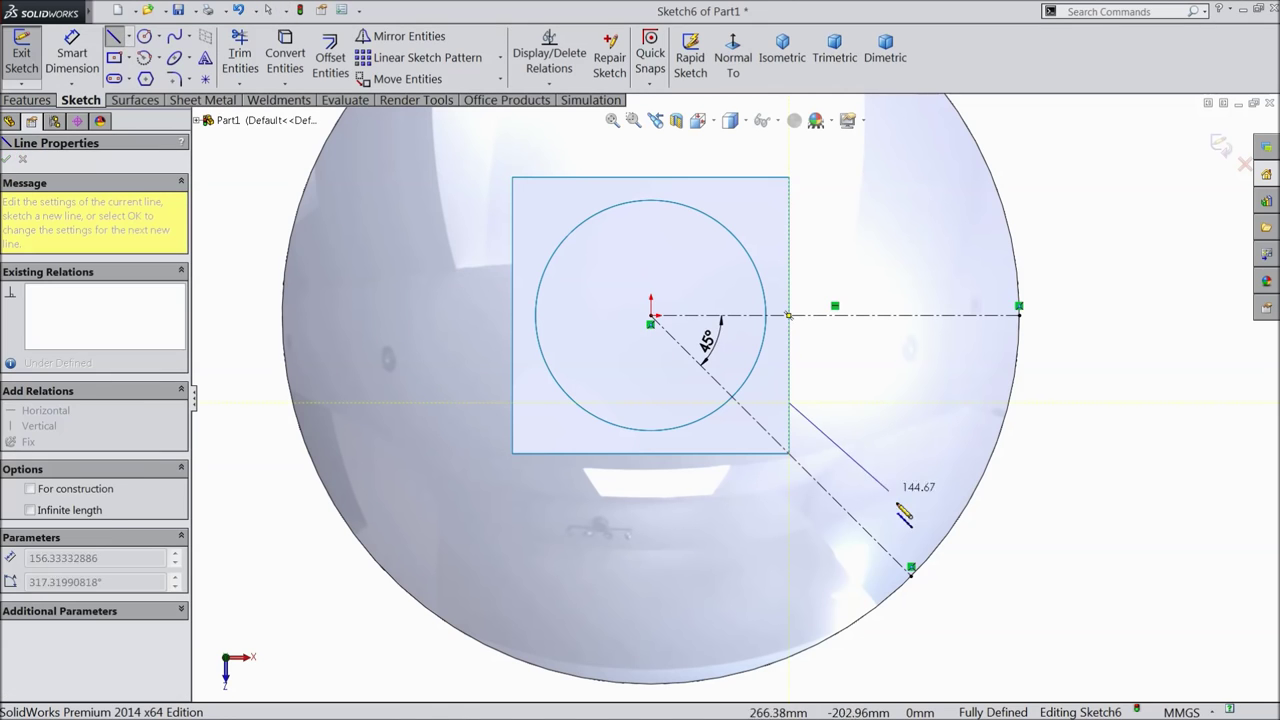
pyautogui.click(940, 536)
pyautogui.rightClick(1050, 495)
pyautogui.click(1095, 132)
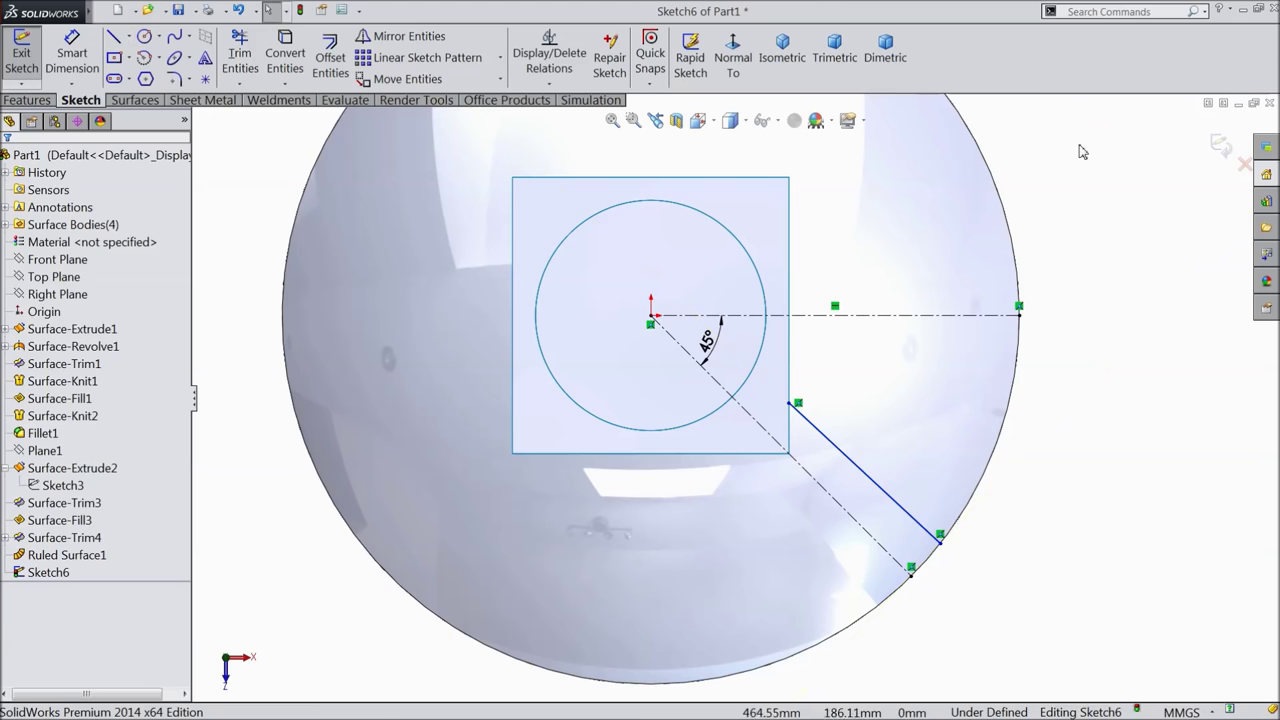
# Make the solid line parallel to the slanted centerline
pyautogui.scroll(-3, 880, 510)
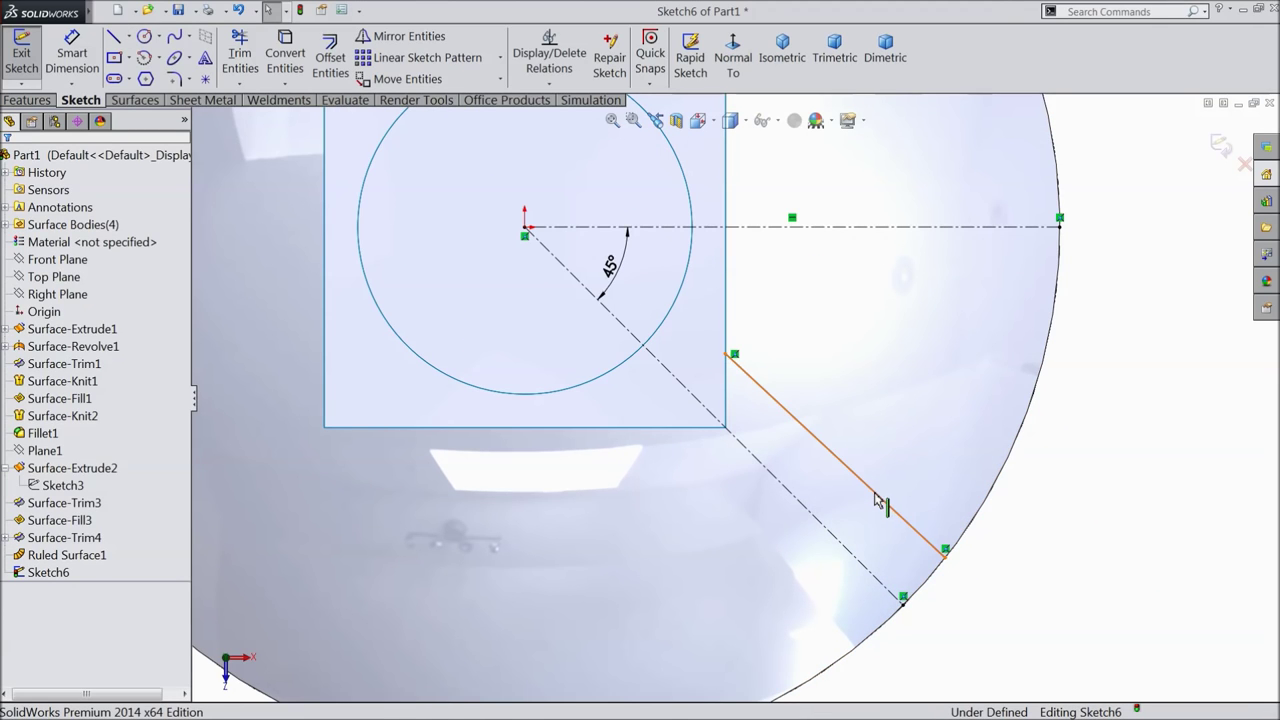
pyautogui.click(877, 502)
pyautogui.keyDown('ctrl'); pyautogui.click(822, 533); pyautogui.keyUp('ctrl')
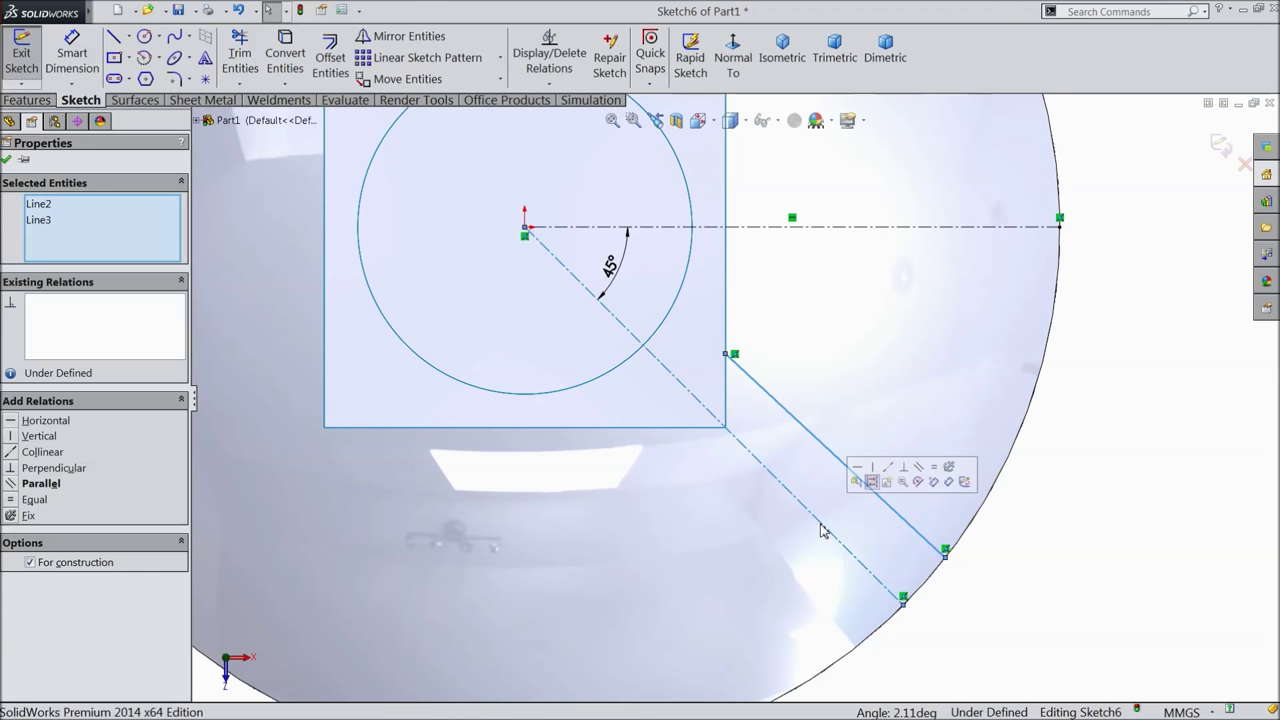
pyautogui.click(921, 468)
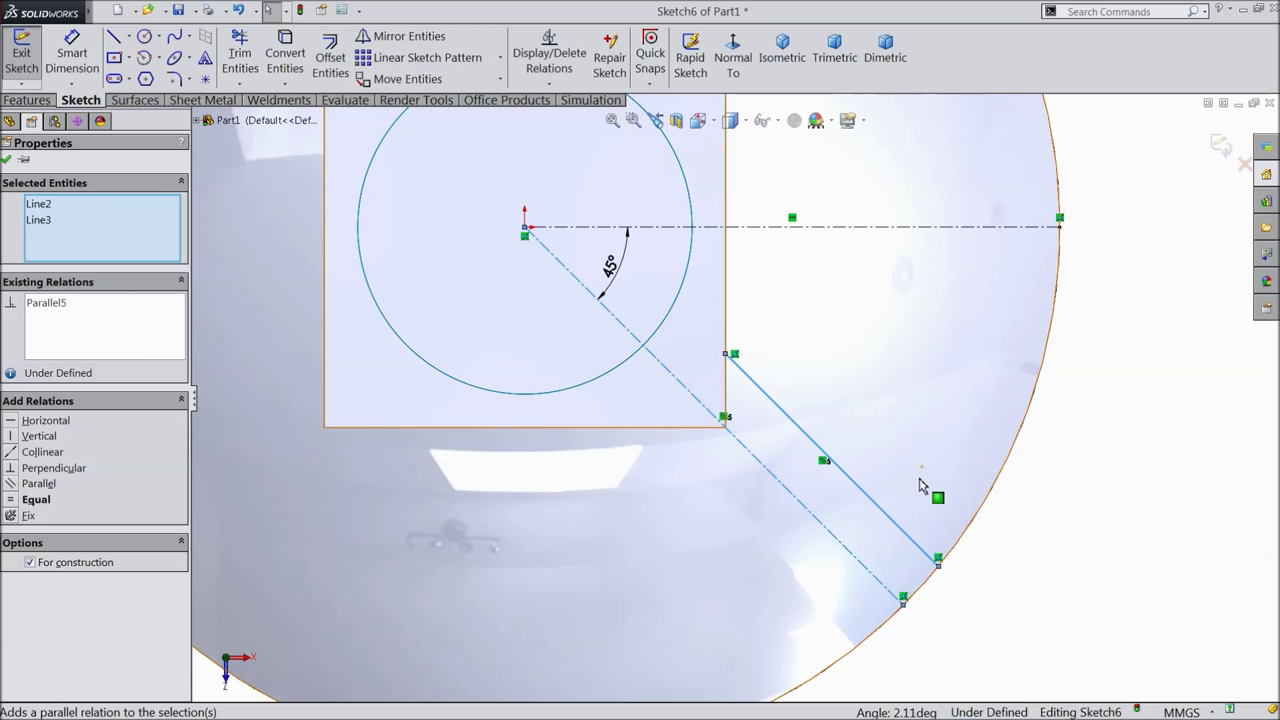
pyautogui.click(5, 160)
# Mirror the solid line about the slanted centerline, keeping the original
pyautogui.click(400, 36)
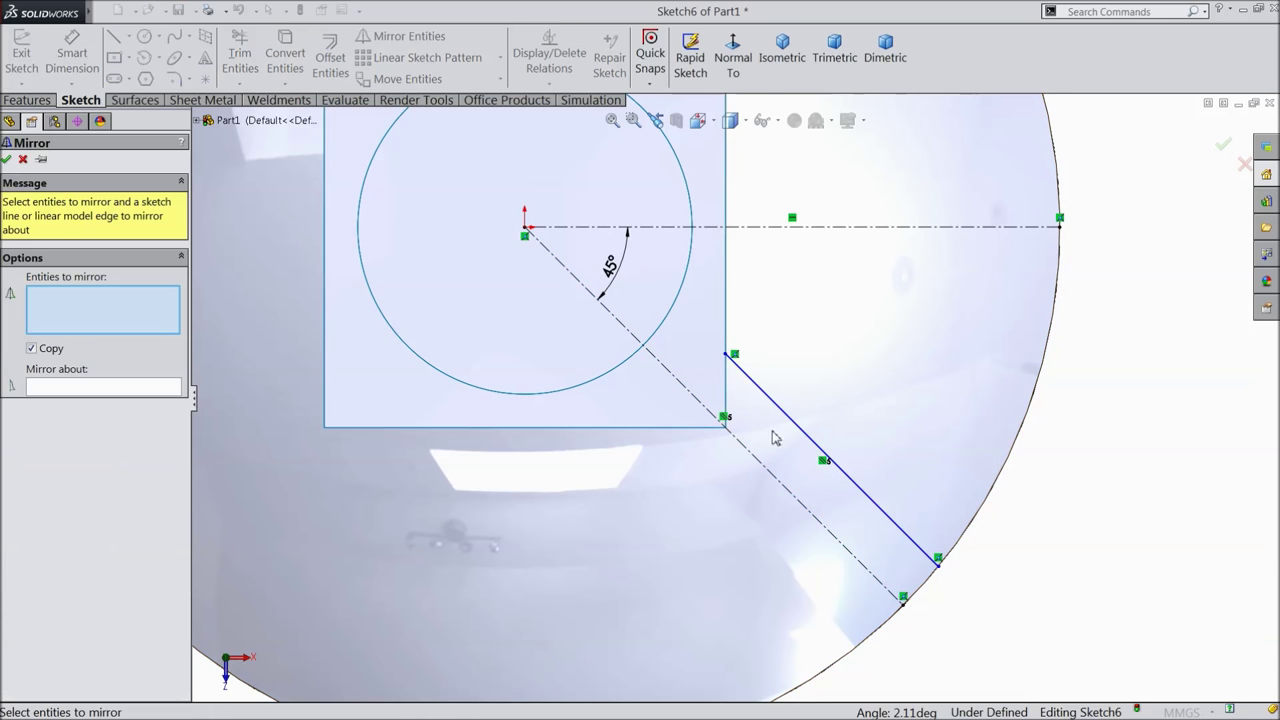
pyautogui.click(812, 446)
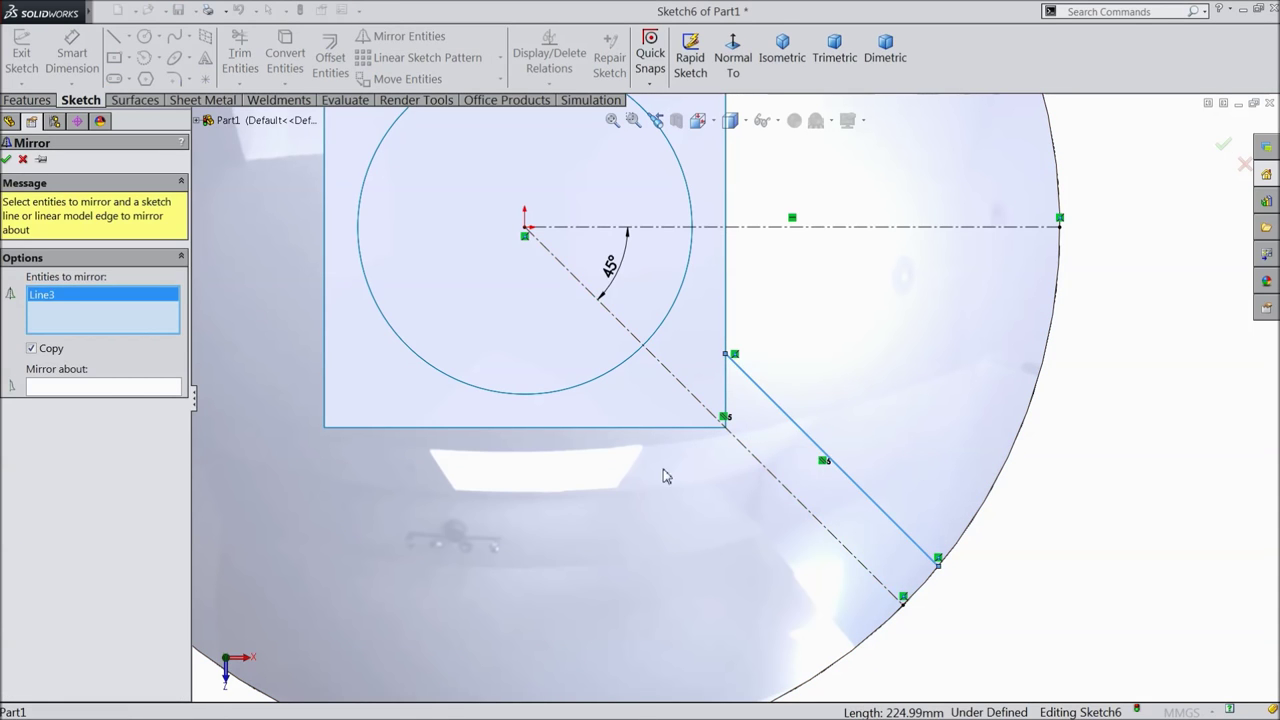
pyautogui.click(142, 390)
pyautogui.click(743, 446)
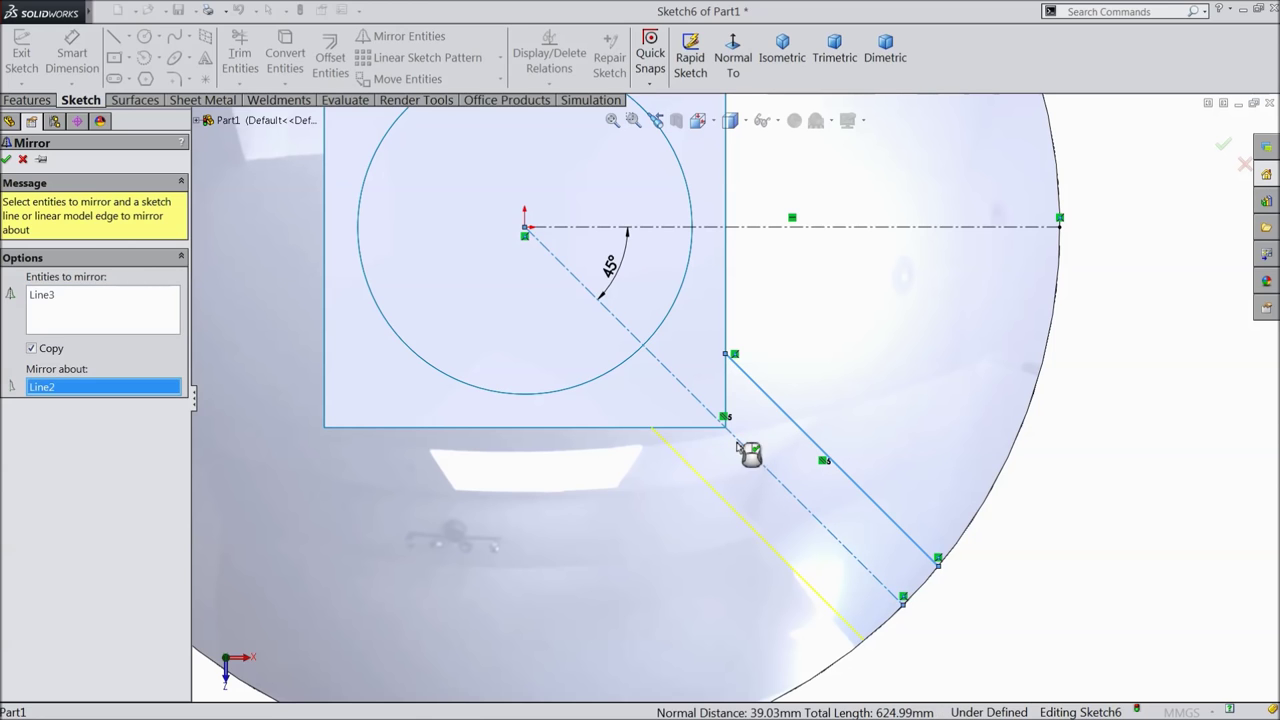
pyautogui.click(6, 159)
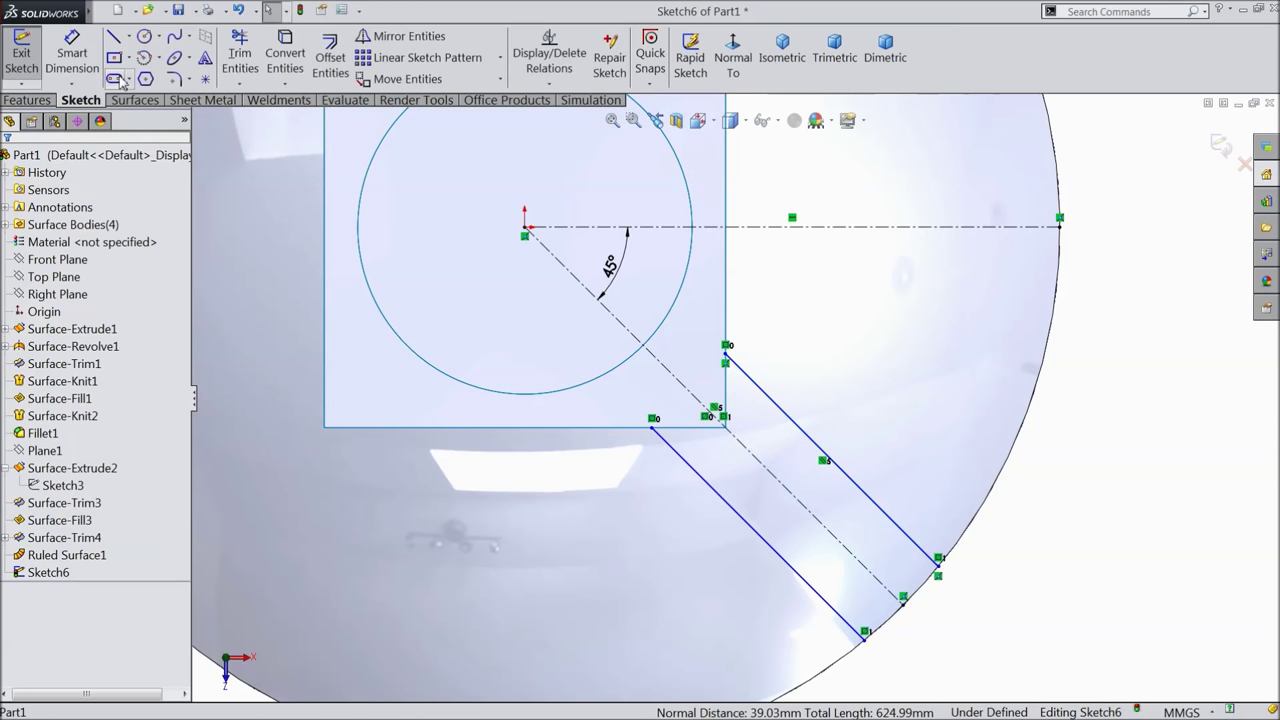
# Dimension the distance between the two parallel lines and set it to 100 mm
pyautogui.press('z')
pyautogui.scroll(-2, 836, 553)
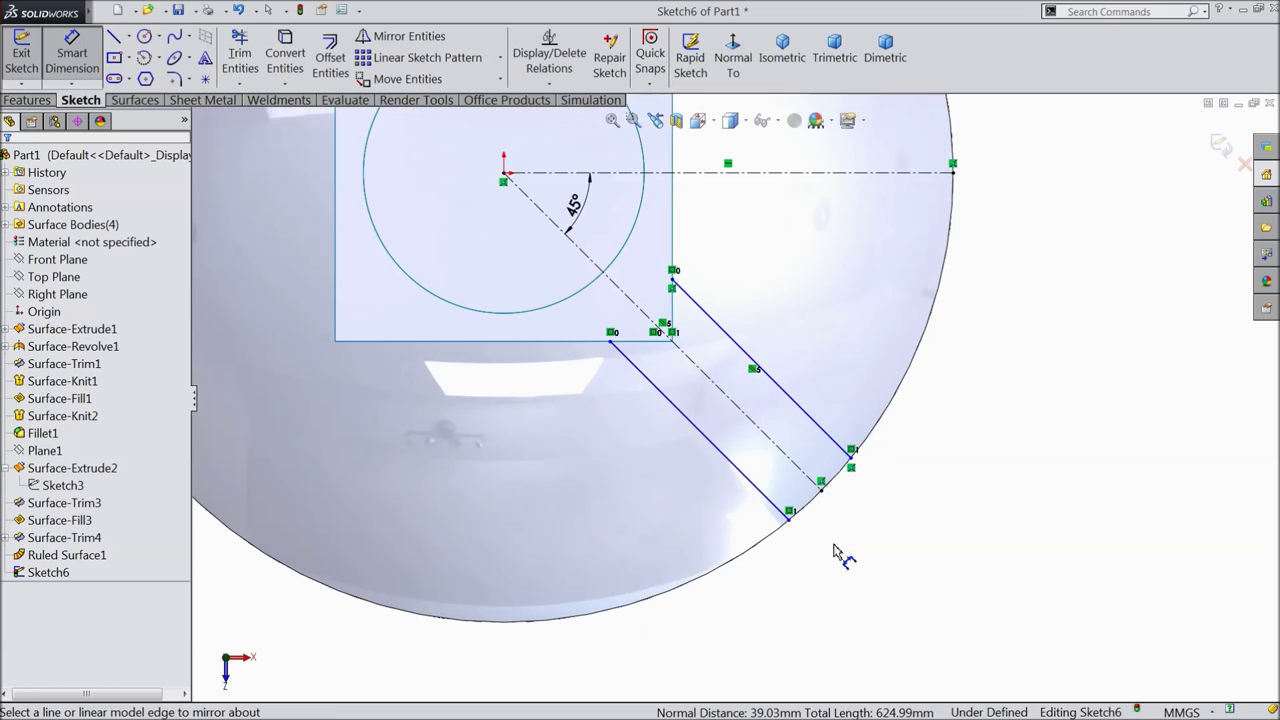
pyautogui.click(760, 487)
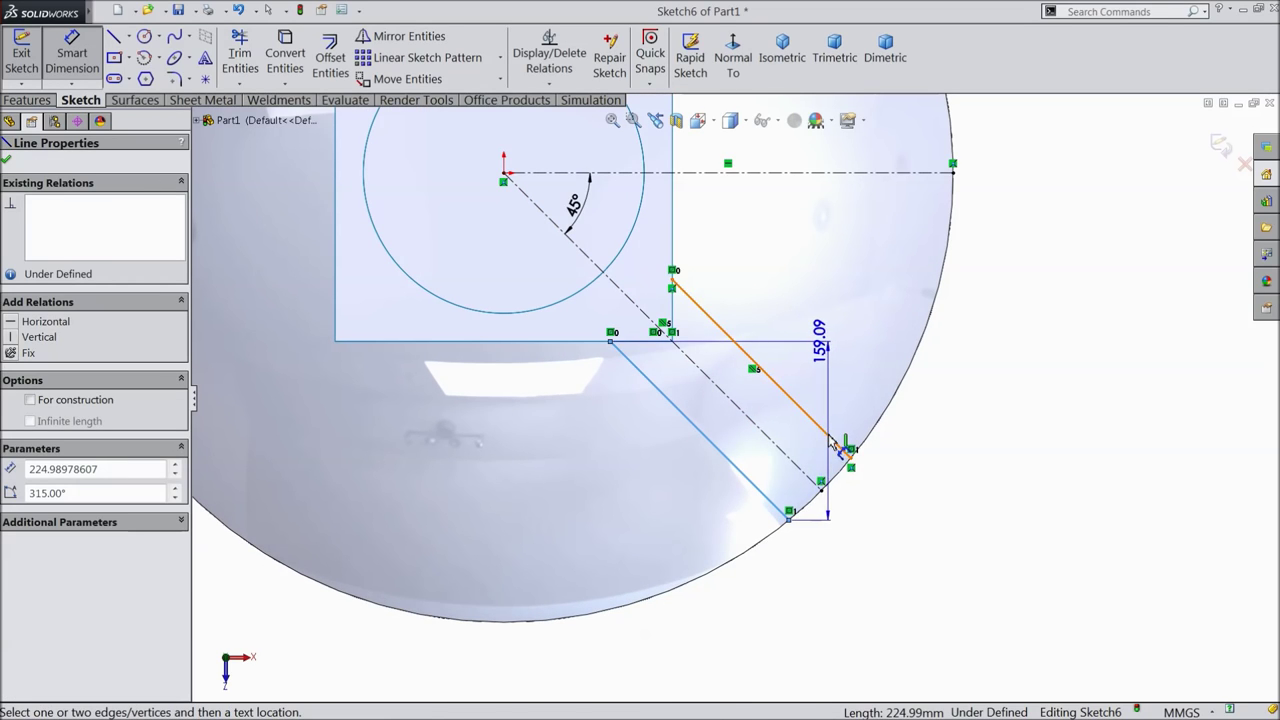
pyautogui.click(836, 445)
pyautogui.click(880, 543)
pyautogui.write('100')
pyautogui.click(798, 516)
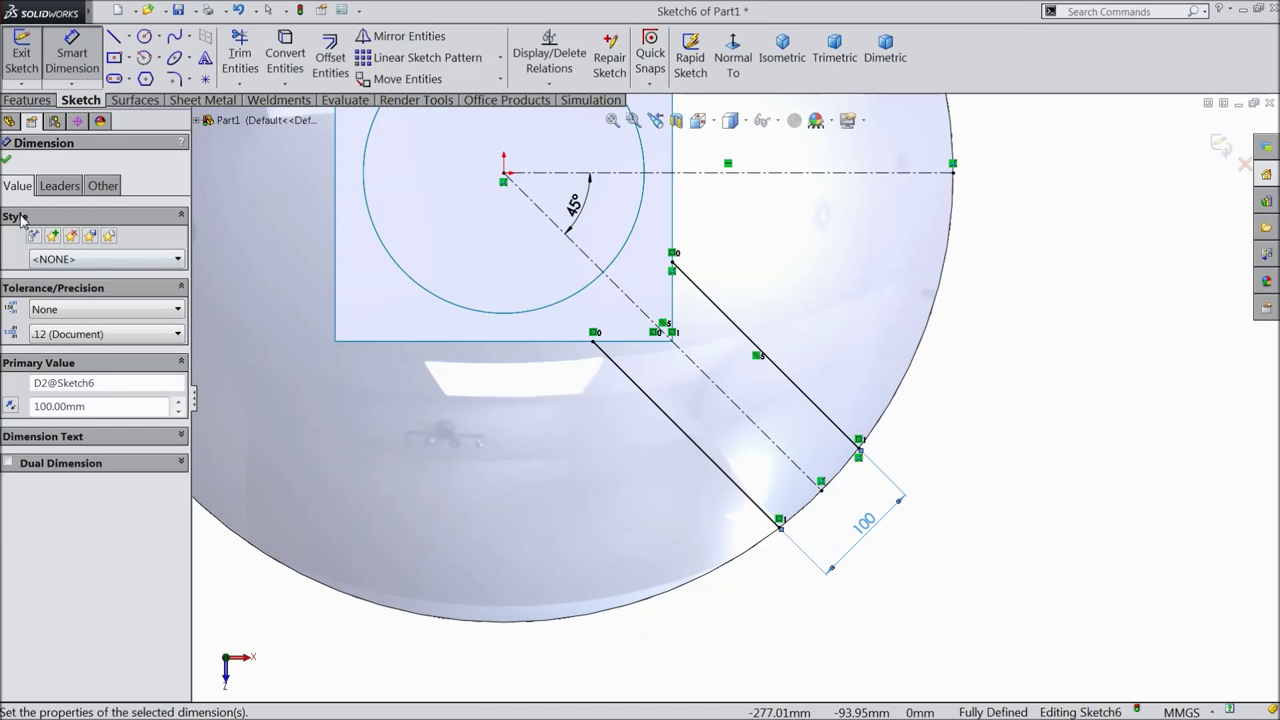
pyautogui.click(7, 162)
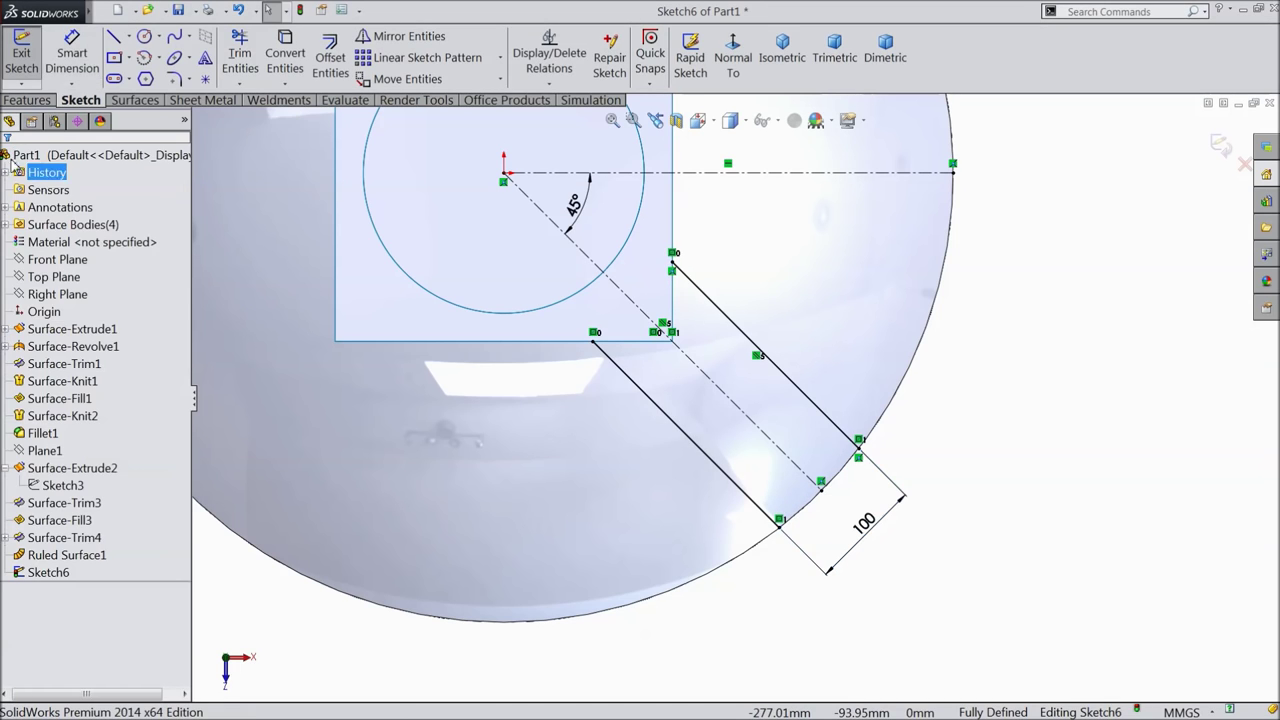
# Convert the dome's outer circular edge into the sketch and trim it to the short arc joining the two parallel lines
pyautogui.click(712, 578)
pyautogui.click(285, 57)
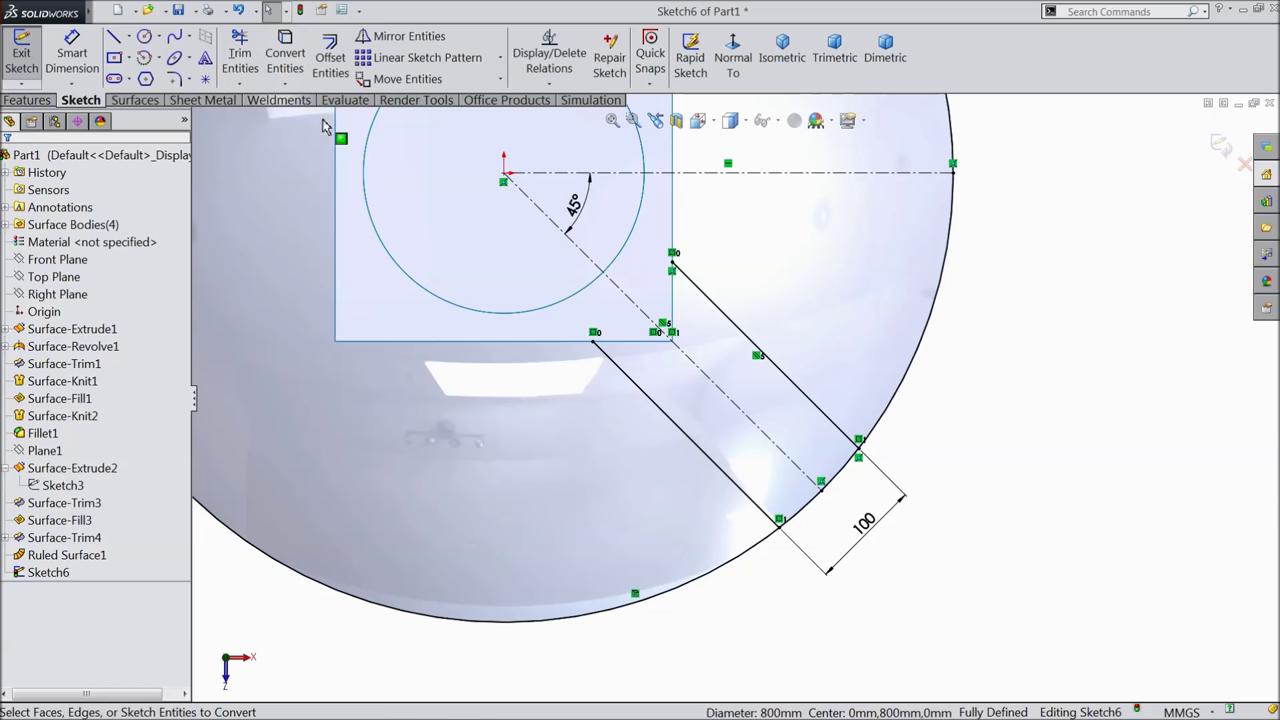
pyautogui.click(243, 56)
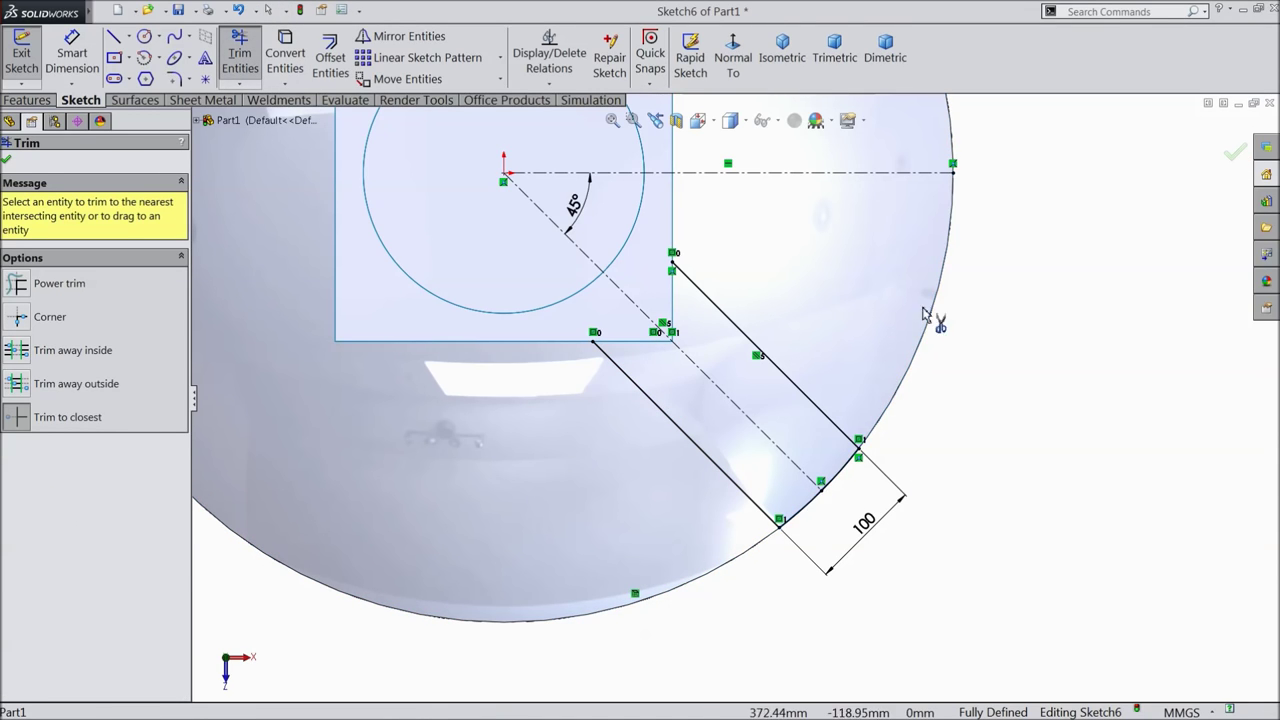
pyautogui.scroll(2, 950, 313)
pyautogui.scroll(-1, 878, 385)
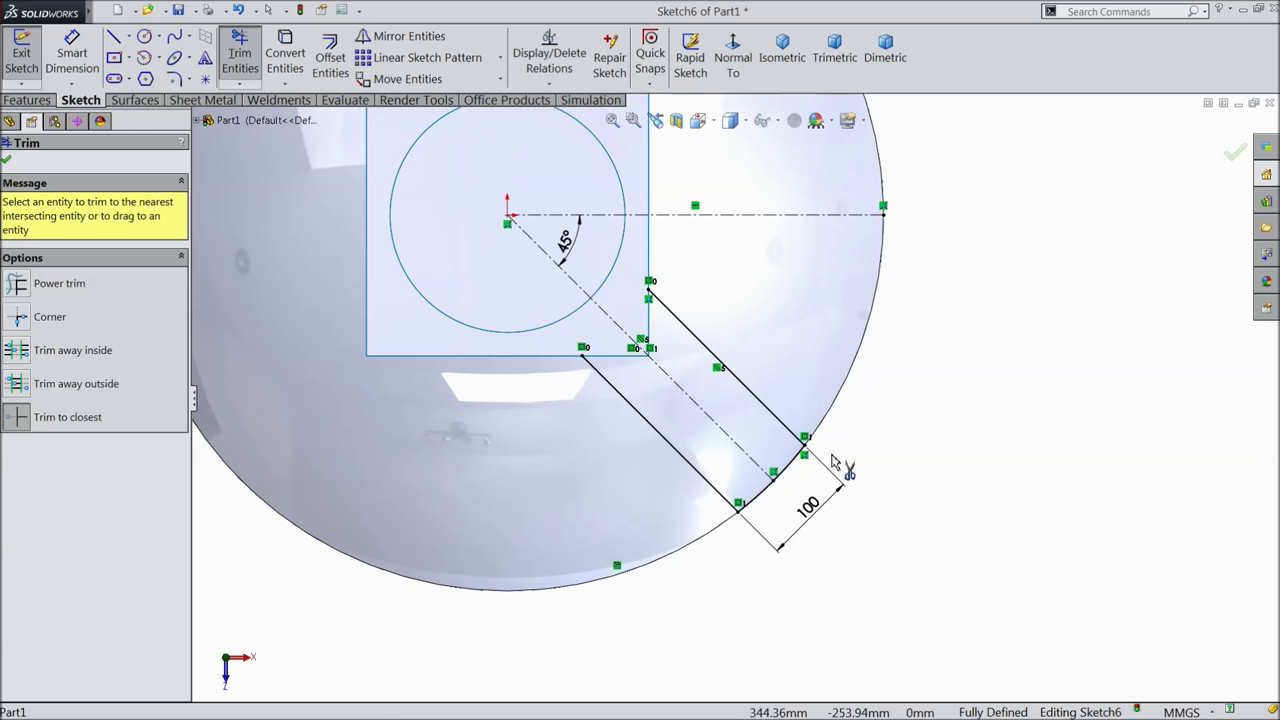
pyautogui.click(6, 162)
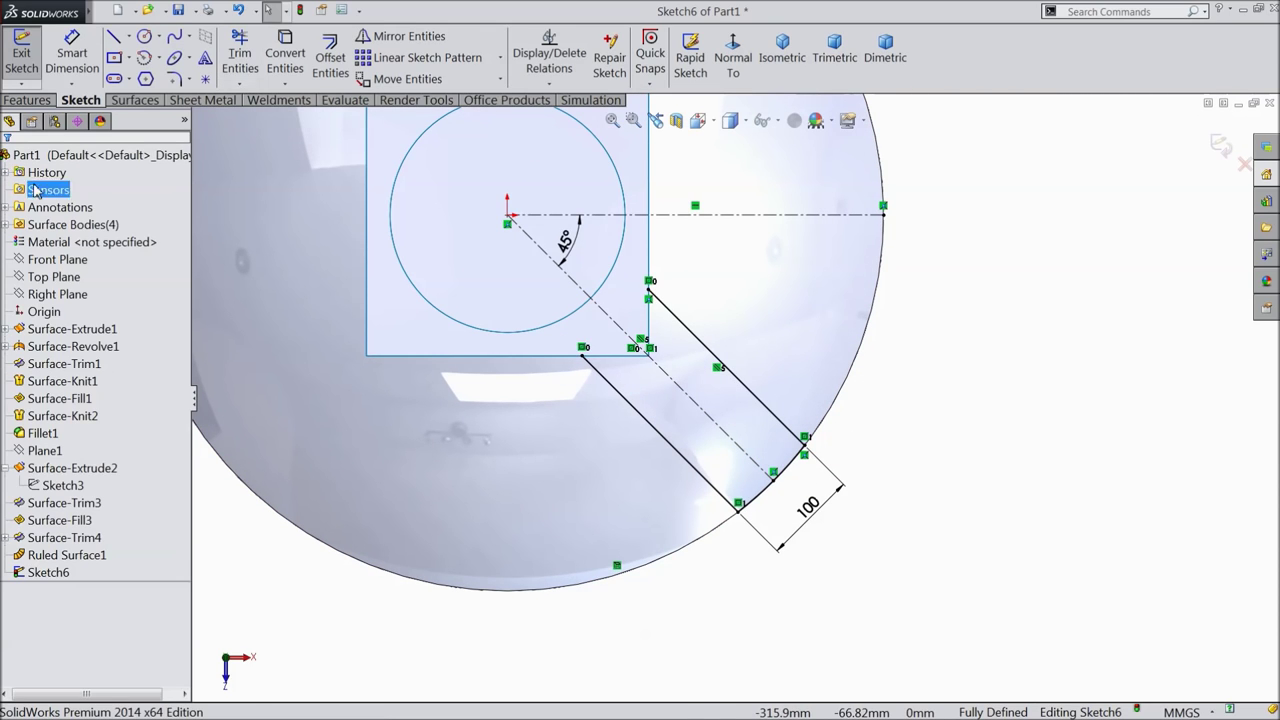
# Extrude the diagonal 100 mm wide open profile as a surface, reversed downward and ending up to the domed tank surface
pyautogui.scroll(2, 737, 543)
pyautogui.moveTo(730, 590)
pyautogui.mouseDown(button='middle')
pyautogui.moveTo(752, 493)
pyautogui.moveTo(751, 399)
pyautogui.moveTo(725, 387)
pyautogui.moveTo(735, 330)
pyautogui.mouseUp(button='middle')
pyautogui.scroll(1, 737, 401)
pyautogui.scroll(-3, 837, 317)
pyautogui.moveTo(845, 319); pyautogui.dragTo(837, 314, button='middle')
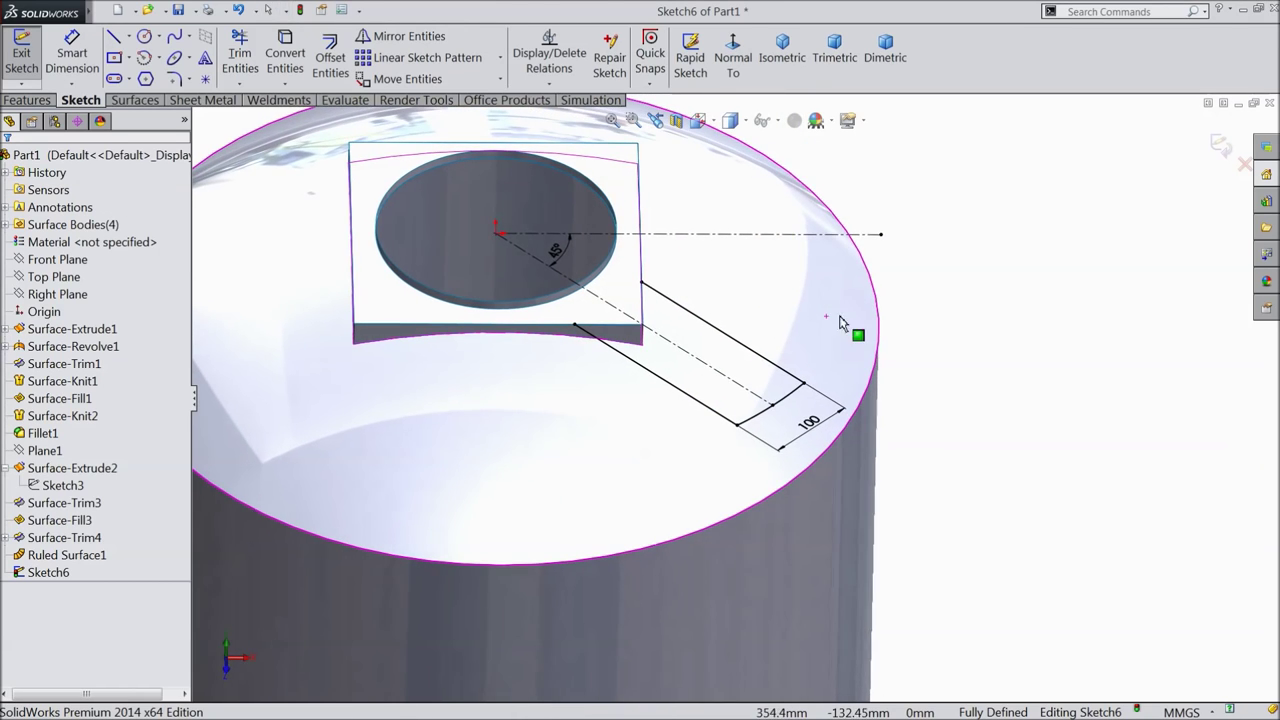
pyautogui.click(135, 101)
pyautogui.click(35, 68)
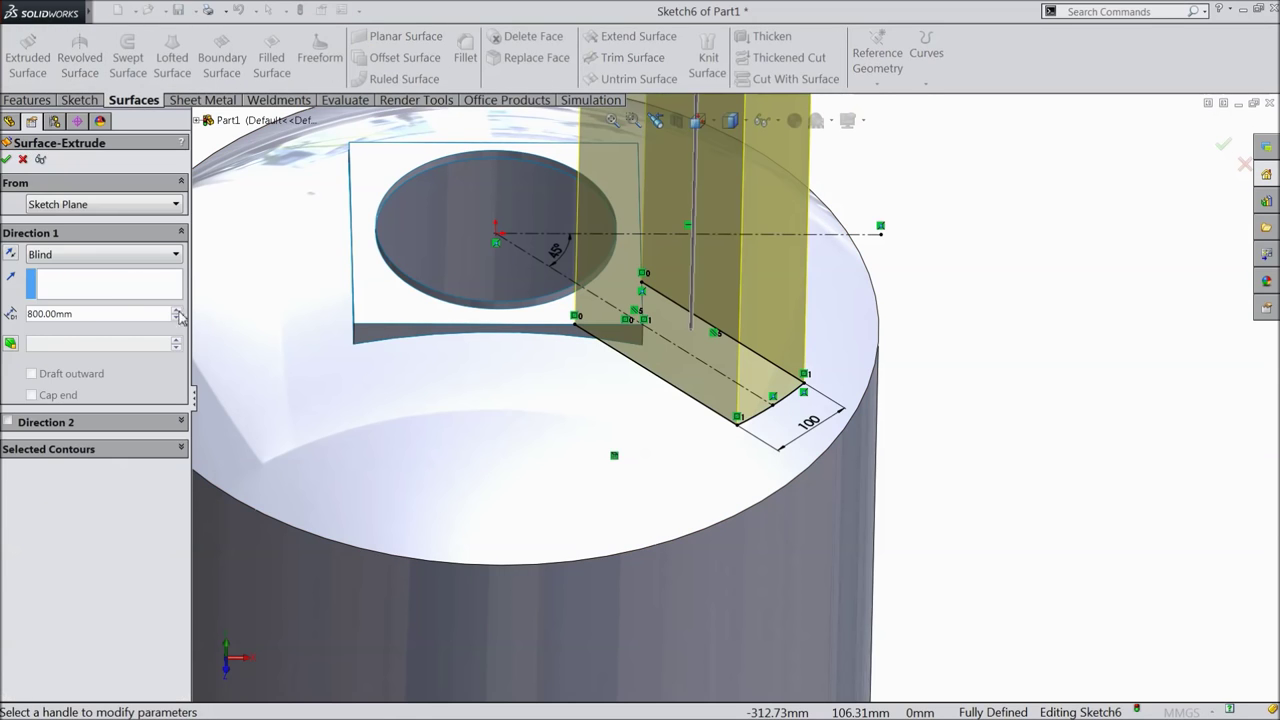
pyautogui.click(11, 256)
pyautogui.click(52, 256)
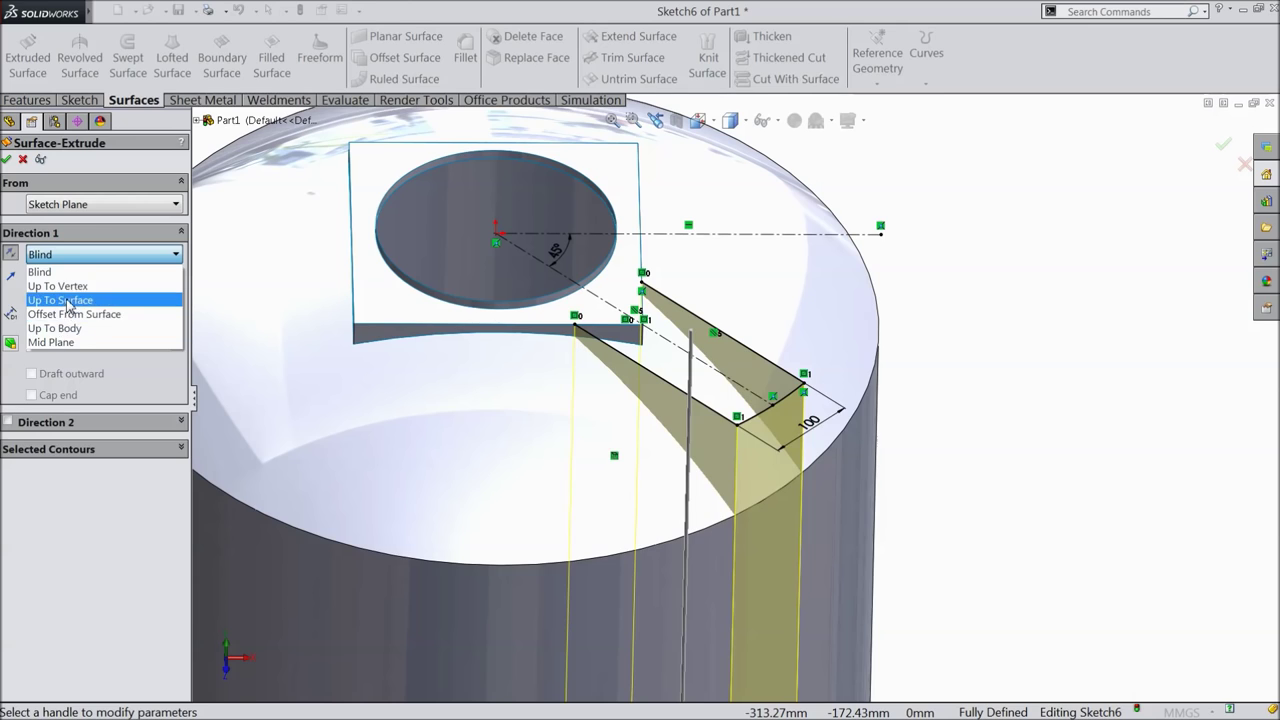
pyautogui.click(60, 299)
pyautogui.click(617, 525)
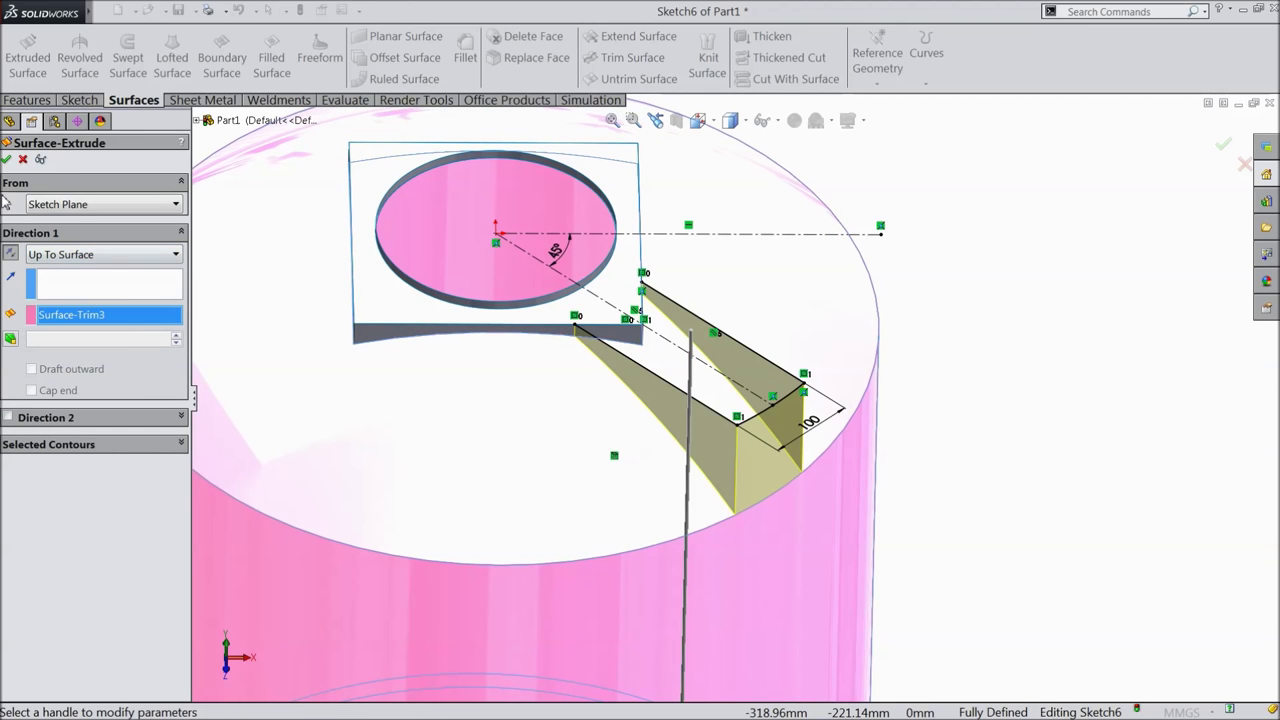
pyautogui.click(8, 161)
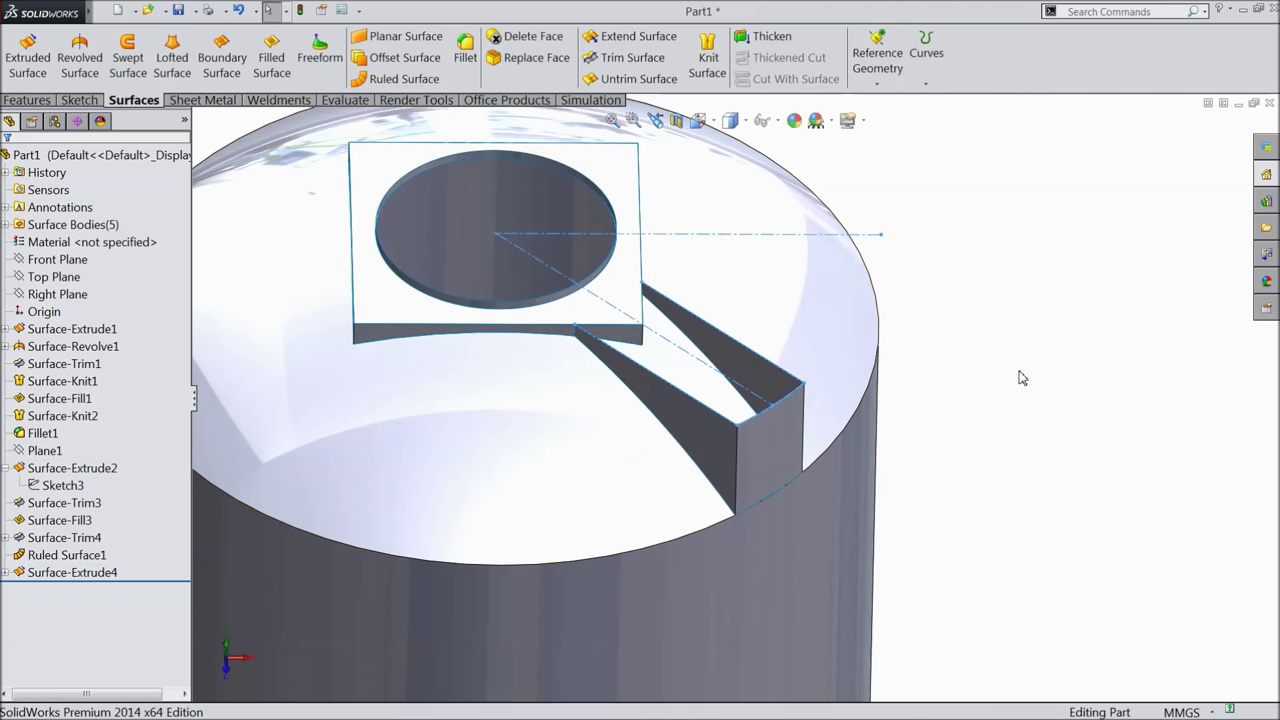
pyautogui.moveTo(969, 394); pyautogui.dragTo(917, 403, button='middle')
pyautogui.press('f')
pyautogui.scroll(3, 874, 449)
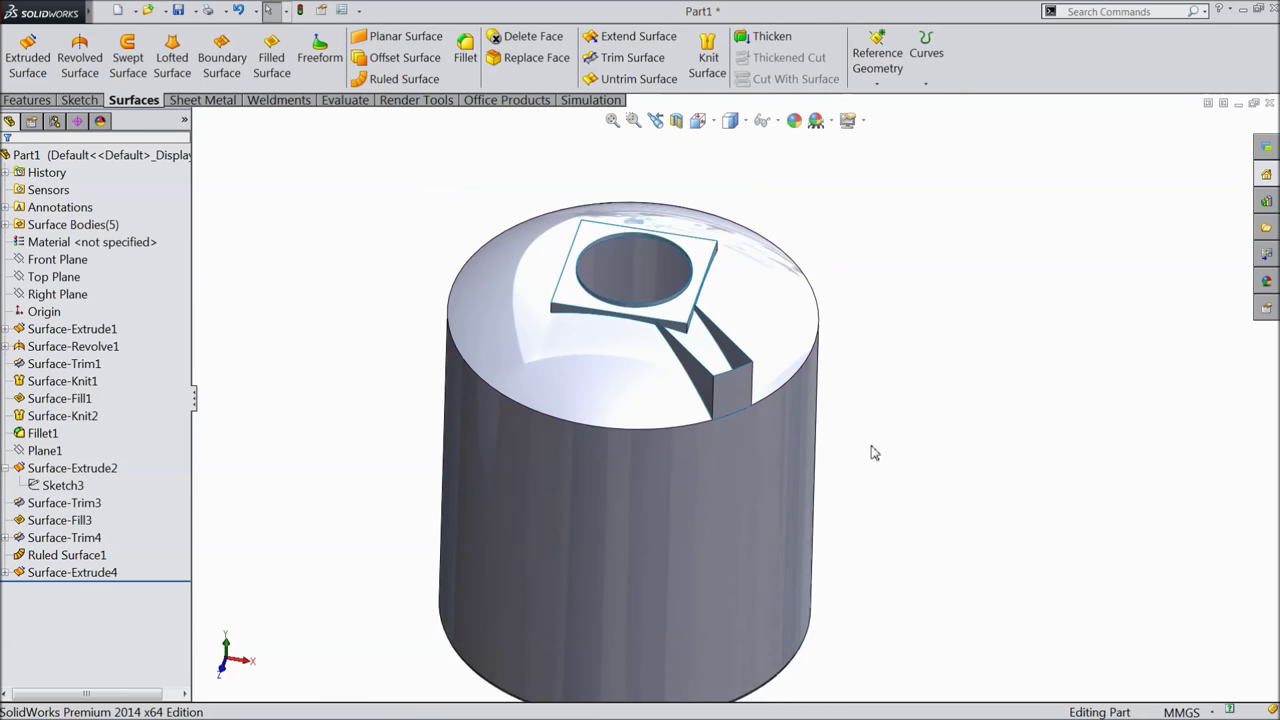
pyautogui.moveTo(828, 511); pyautogui.dragTo(834, 484, button='middle')
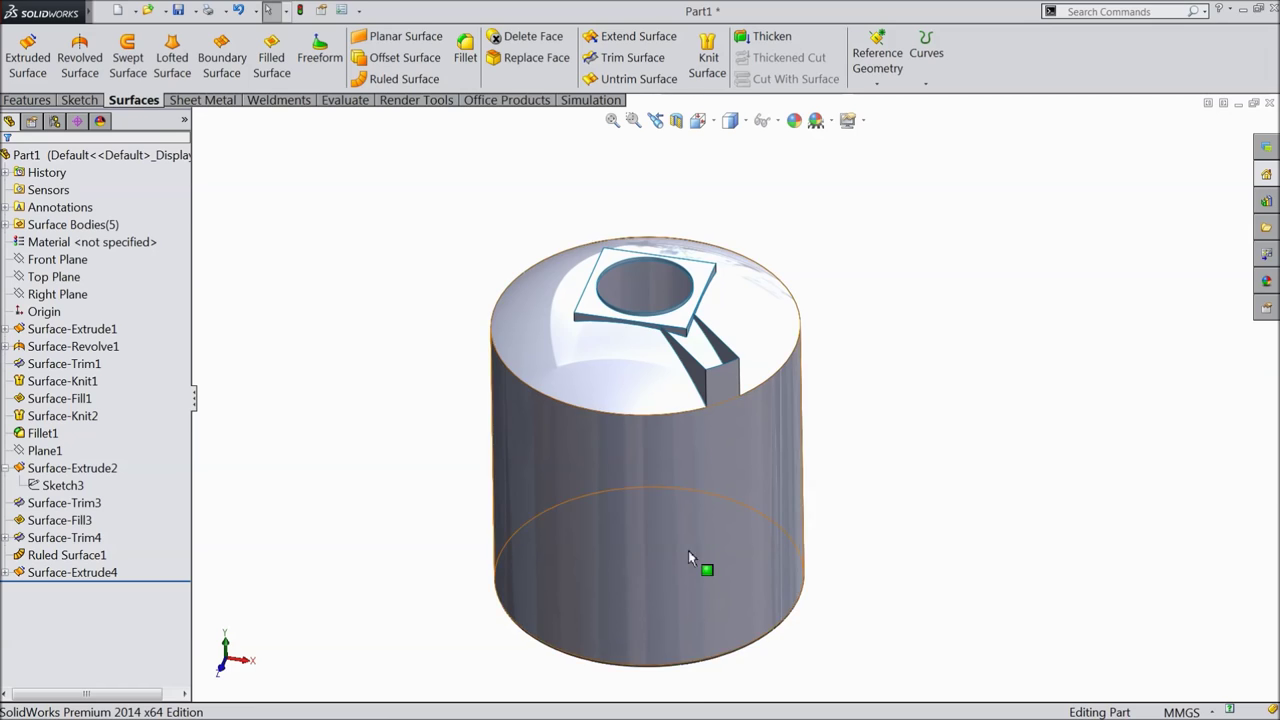
pyautogui.scroll(-2, 690, 527)
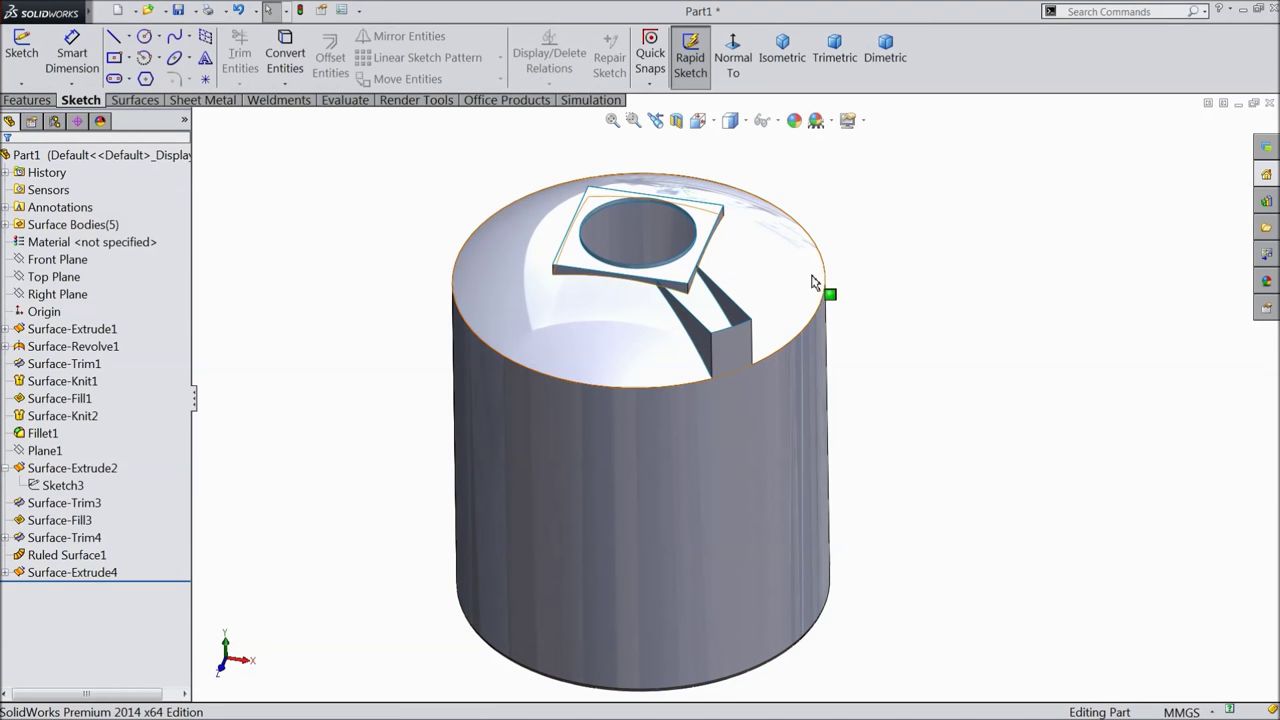
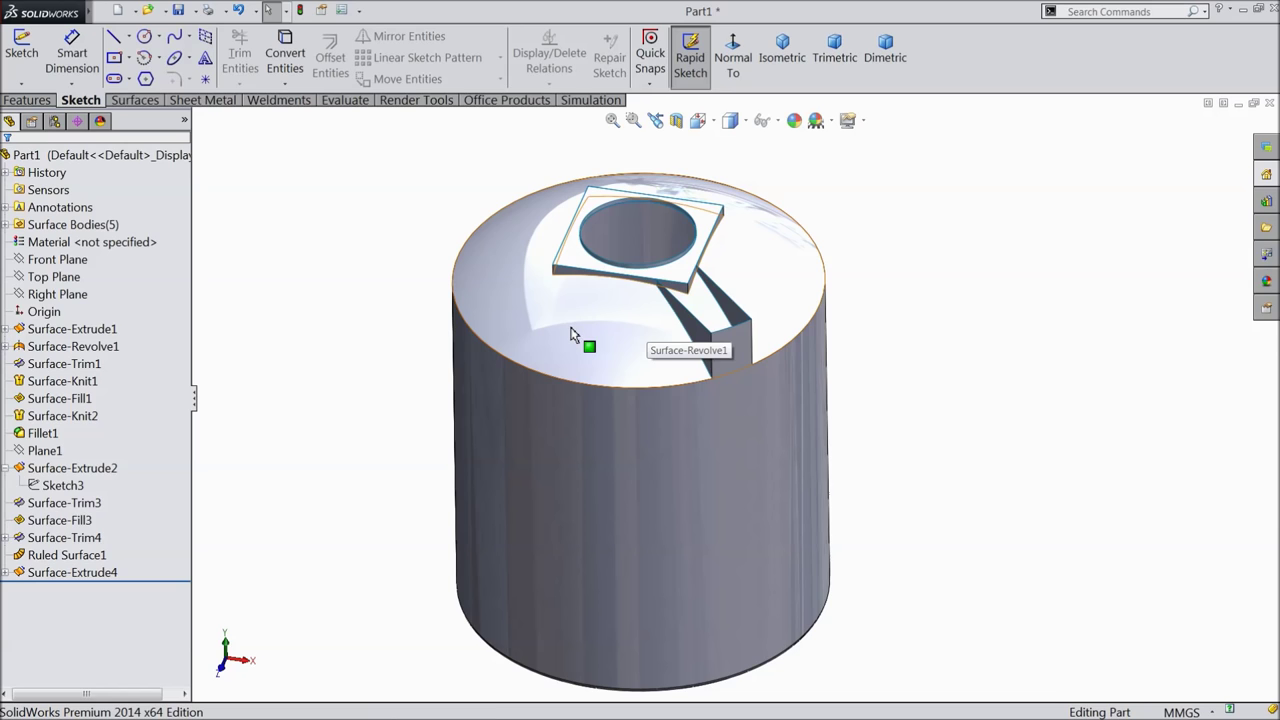
pyautogui.moveTo(717, 330); pyautogui.dragTo(729, 335, button='middle')
pyautogui.scroll(-2, 730, 335)
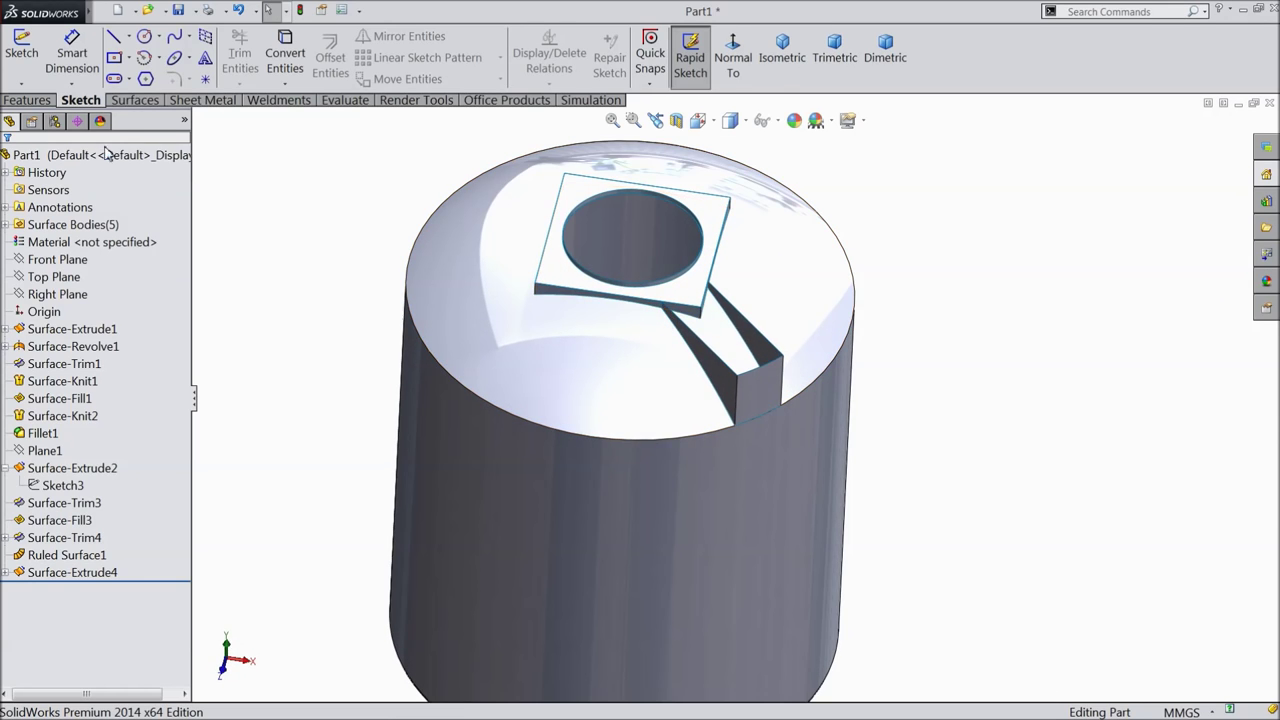
pyautogui.click(40, 100)
pyautogui.click(551, 85)
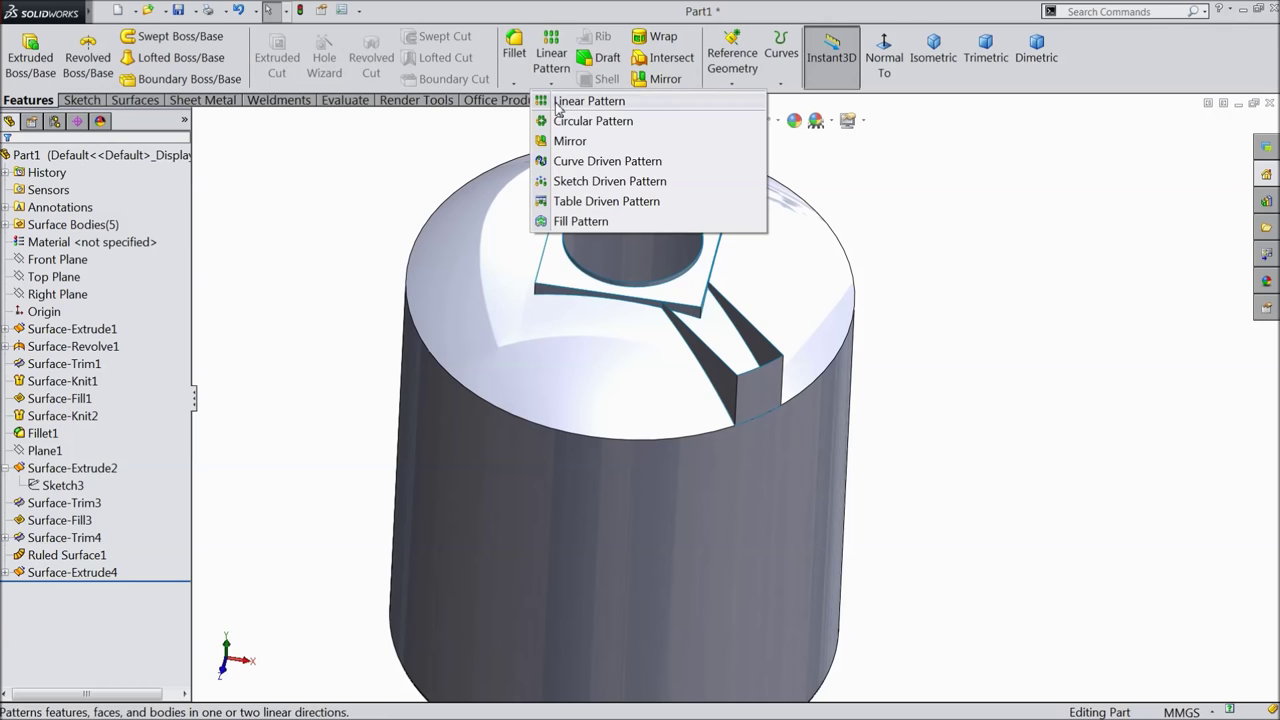
pyautogui.click(589, 101)
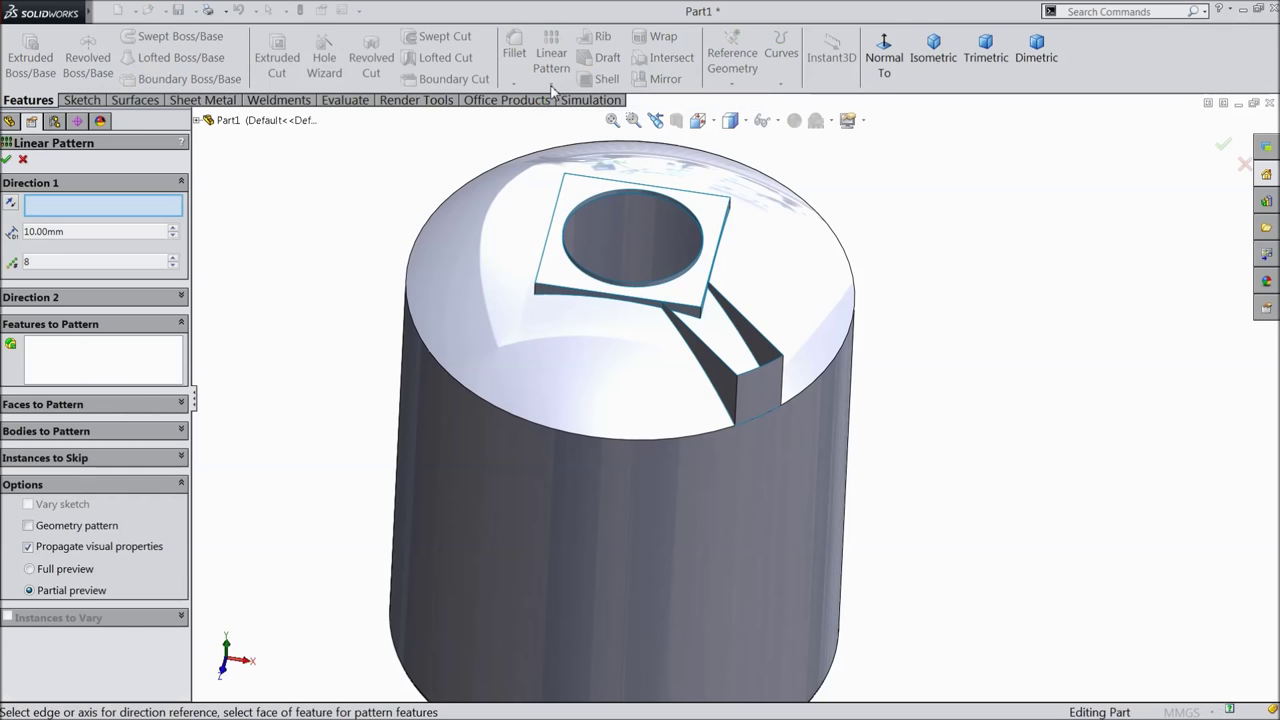
pyautogui.click(21, 162)
# Circular-pattern the diagonal extruded surface body around the dome's outer circular edge with 4 equally spaced instances over 360 degrees
pyautogui.click(551, 85)
pyautogui.click(565, 122)
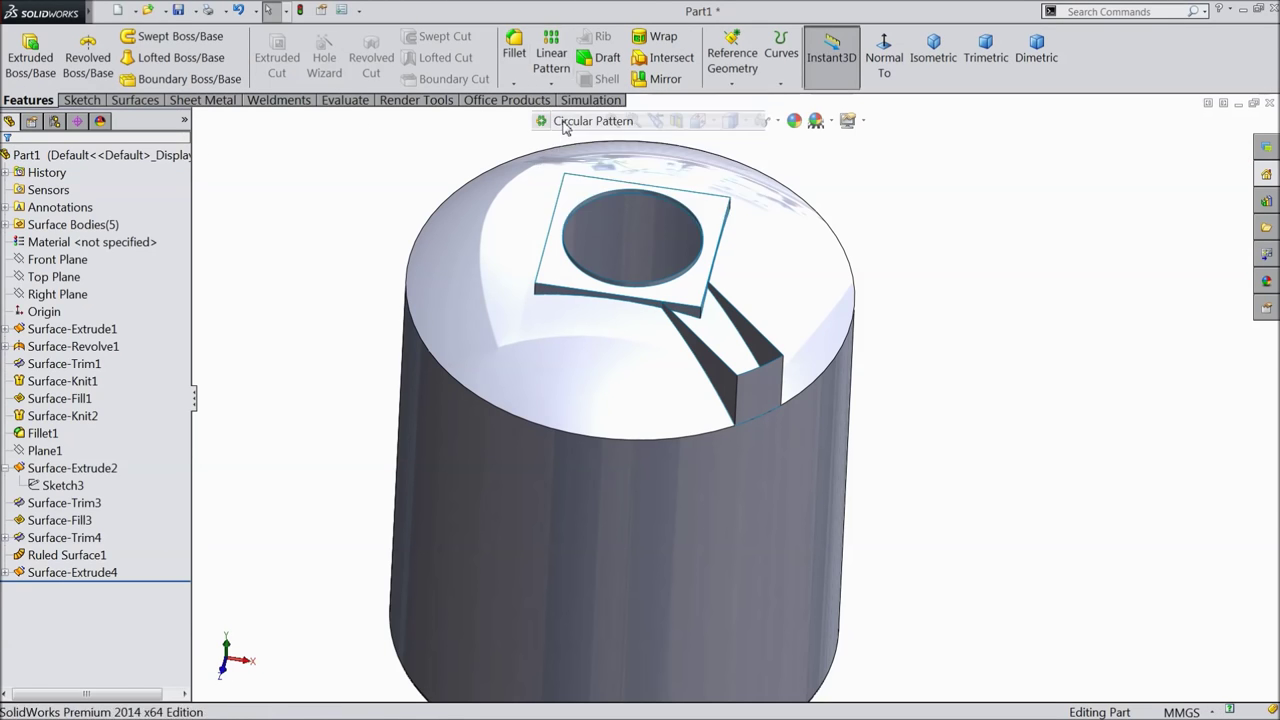
pyautogui.click(64, 424)
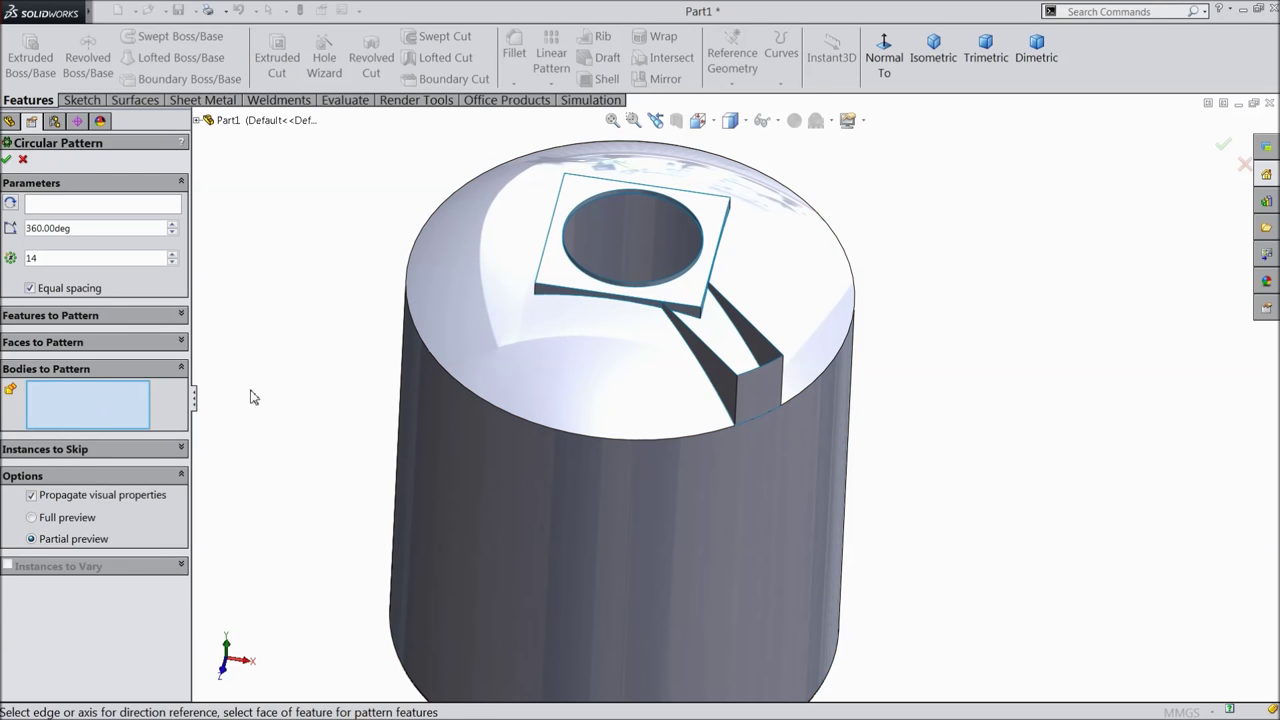
pyautogui.click(746, 398)
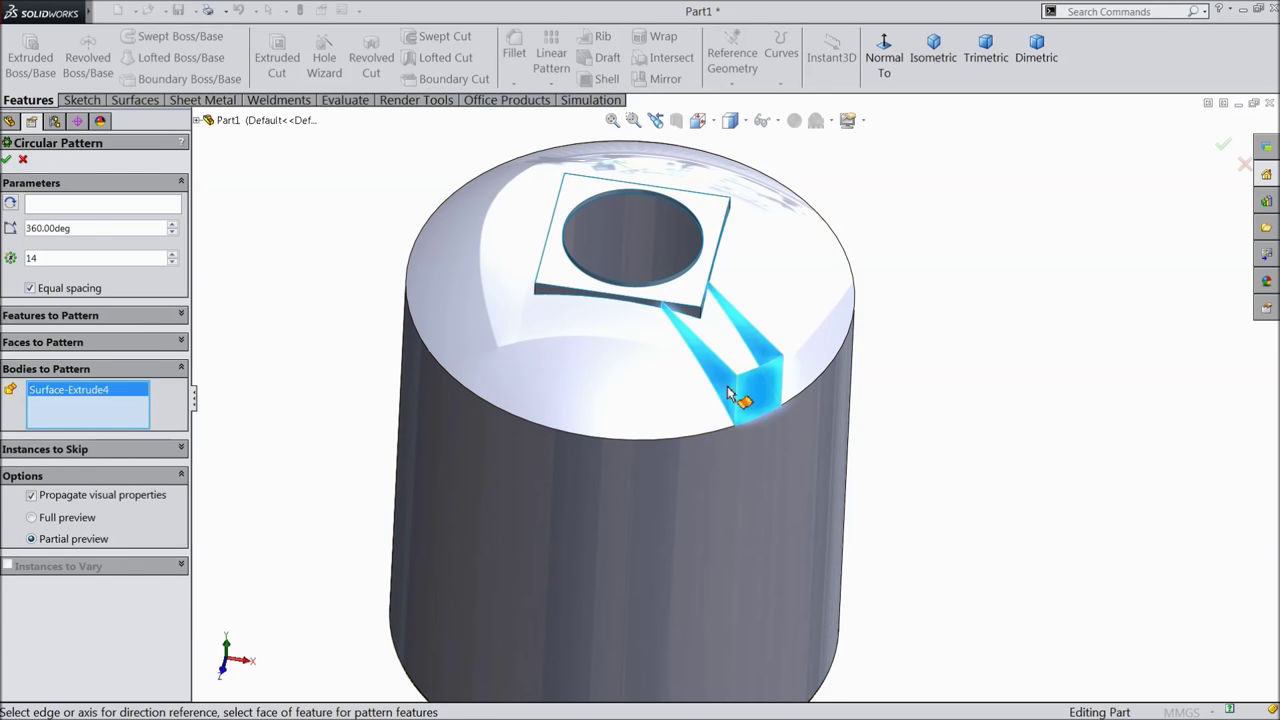
pyautogui.click(55, 206)
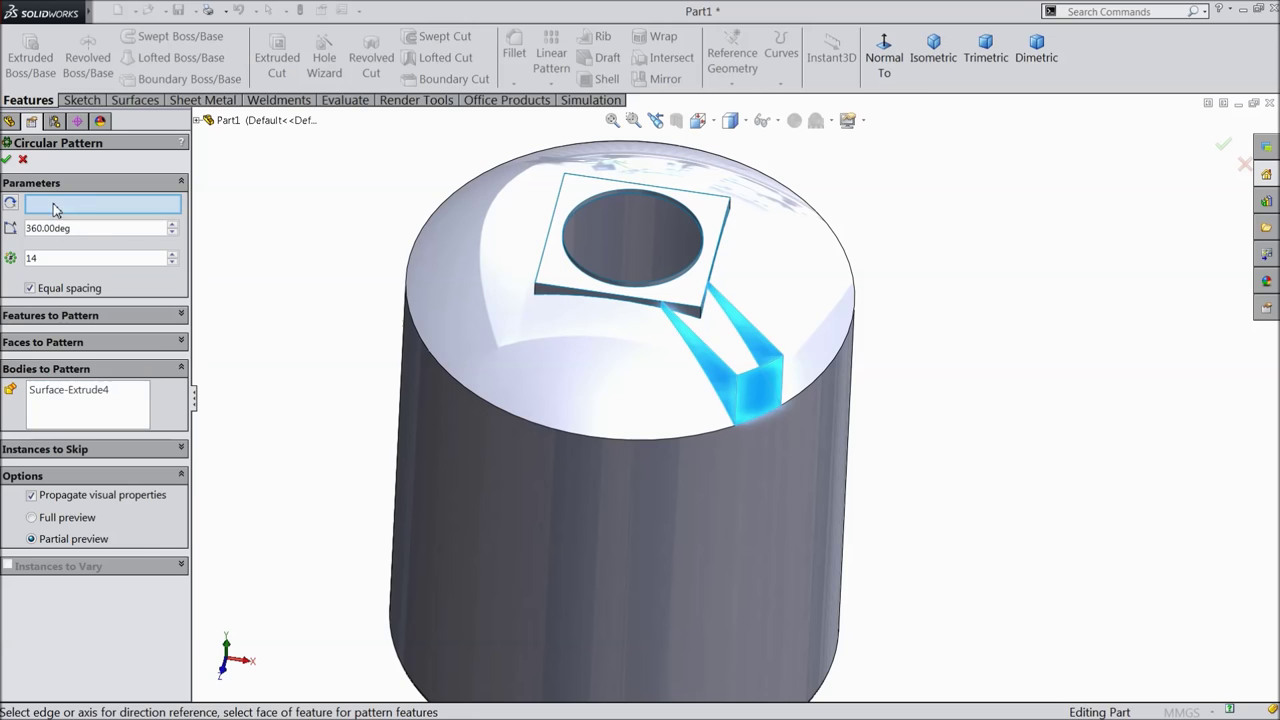
pyautogui.click(620, 440)
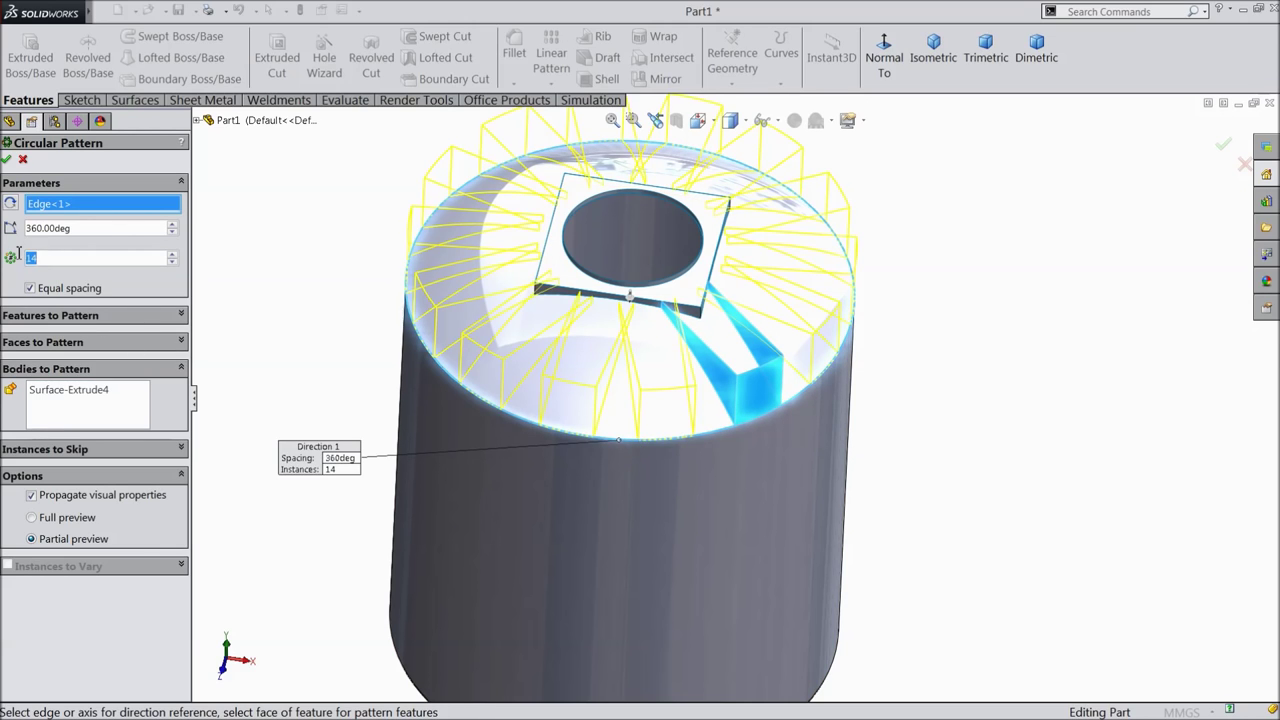
pyautogui.write('4')
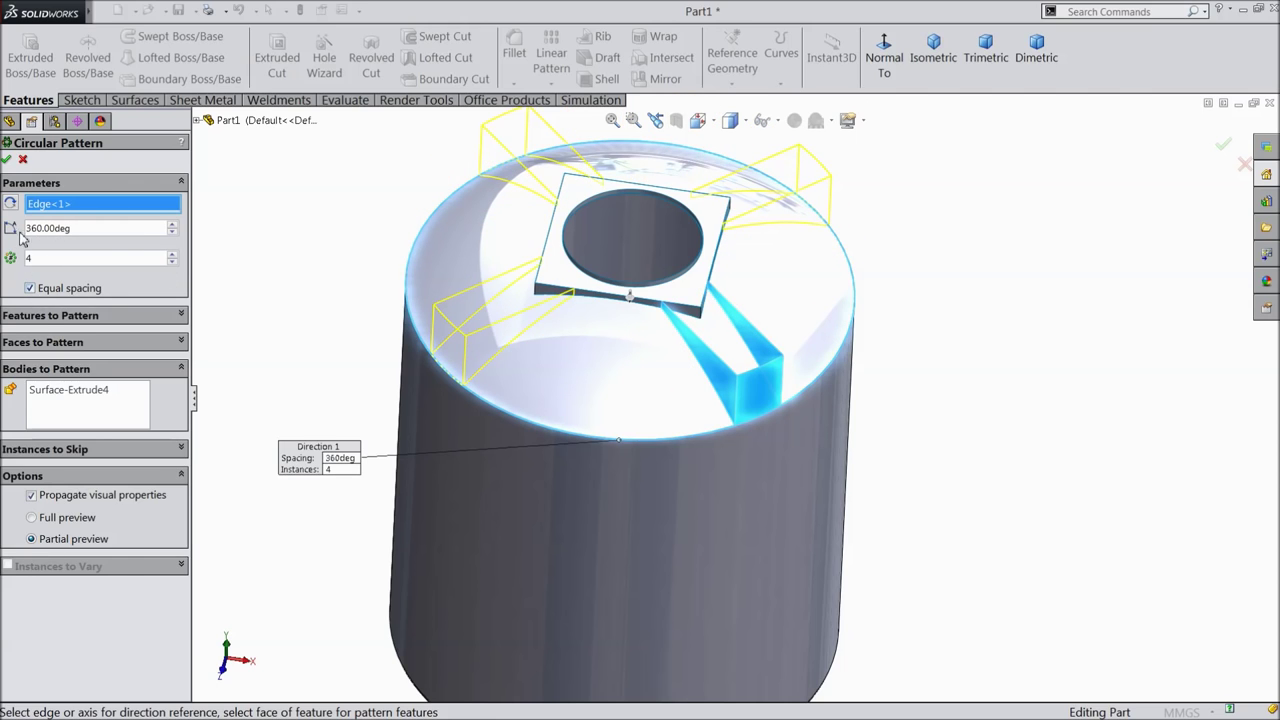
pyautogui.click(8, 160)
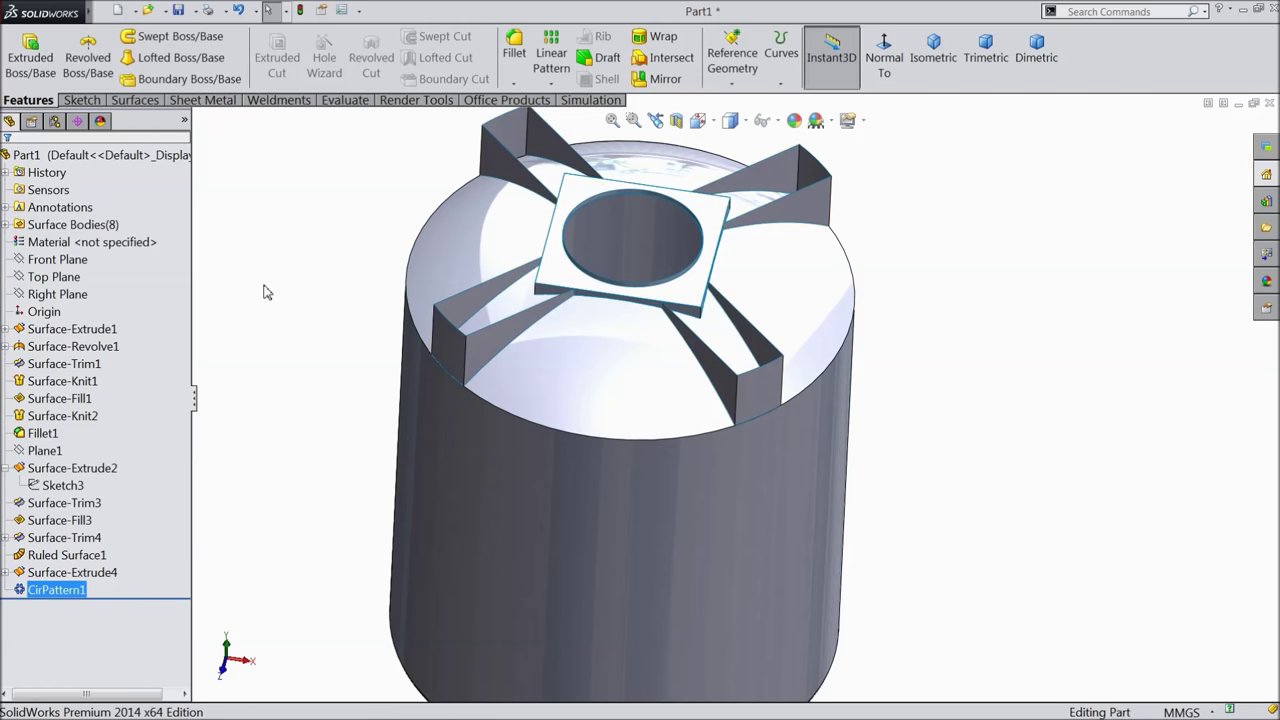
# Dismiss the unsaved-document notification and start a new 3D sketch
pyautogui.moveTo(266, 289); pyautogui.dragTo(256, 309, button='middle')
pyautogui.scroll(3, 256, 309)
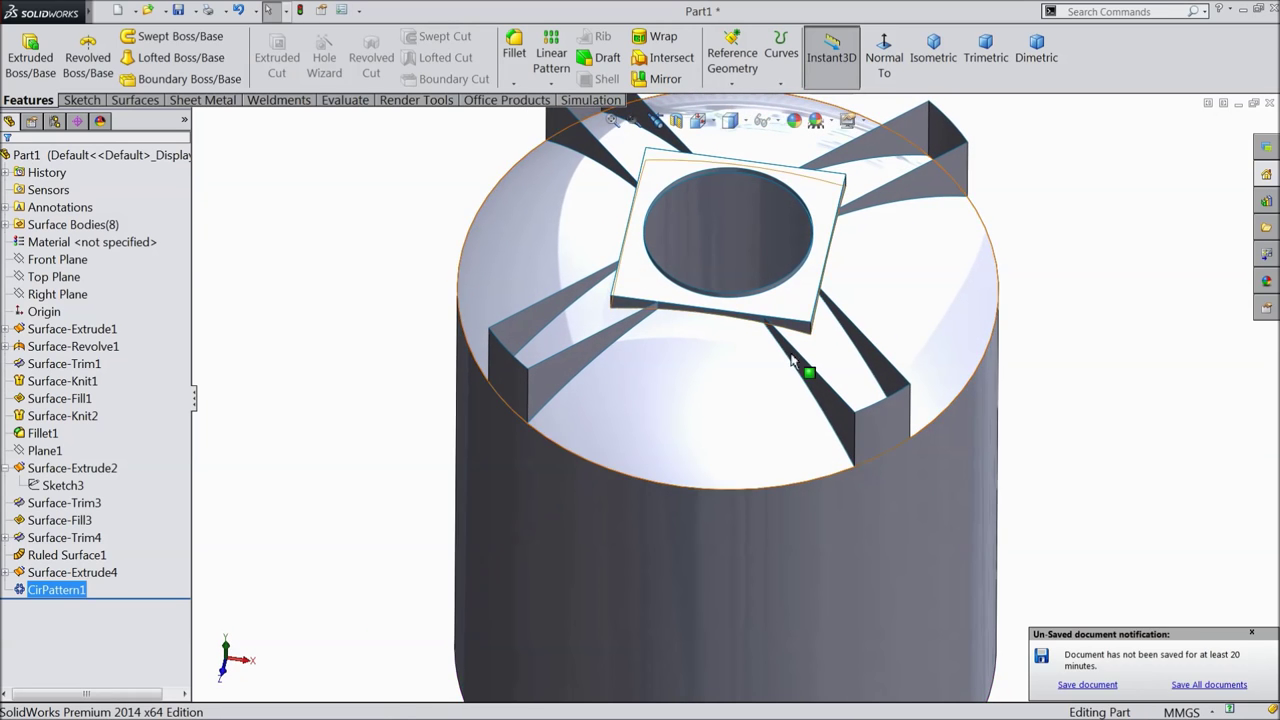
pyautogui.click(1253, 635)
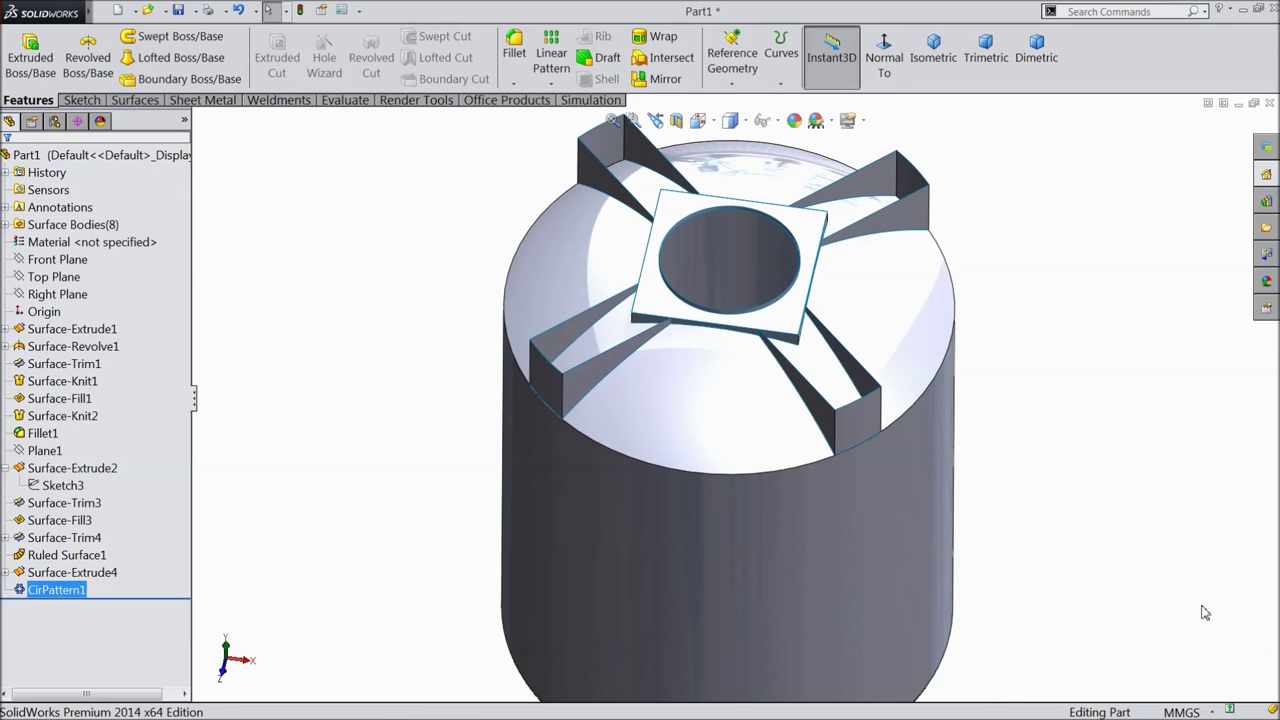
pyautogui.scroll(-5, 809, 354)
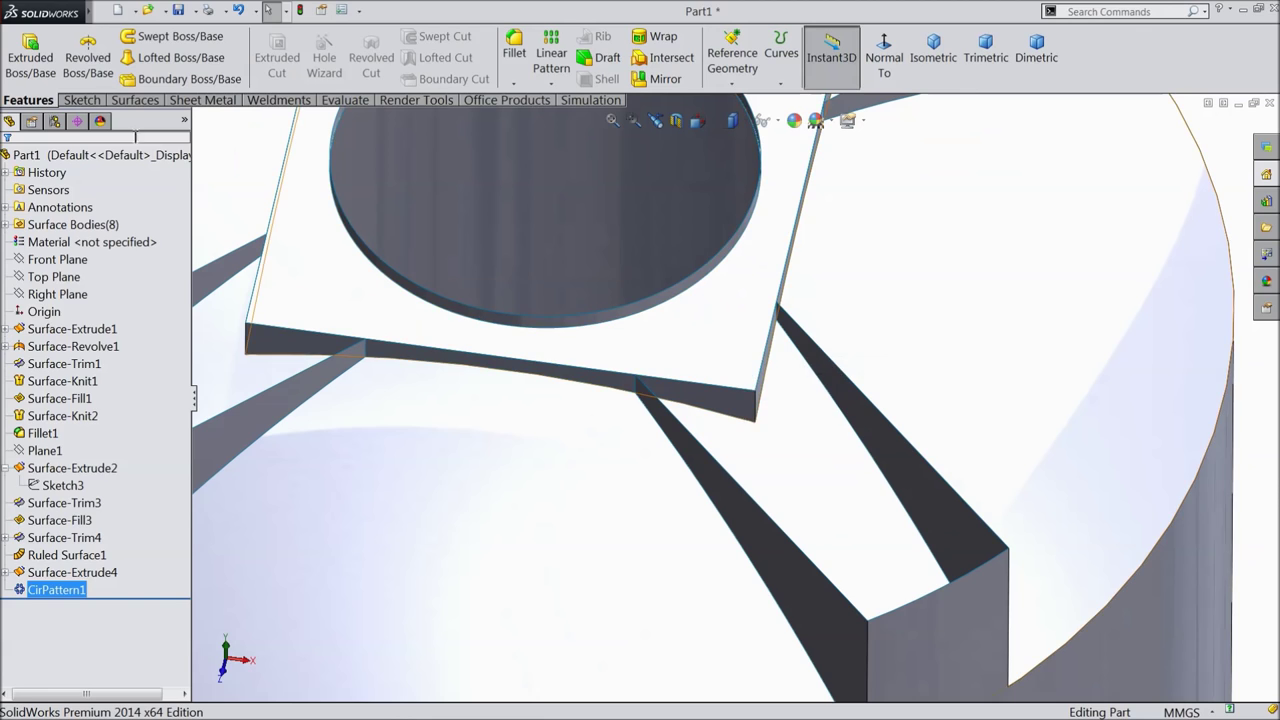
pyautogui.click(72, 100)
pyautogui.click(36, 86)
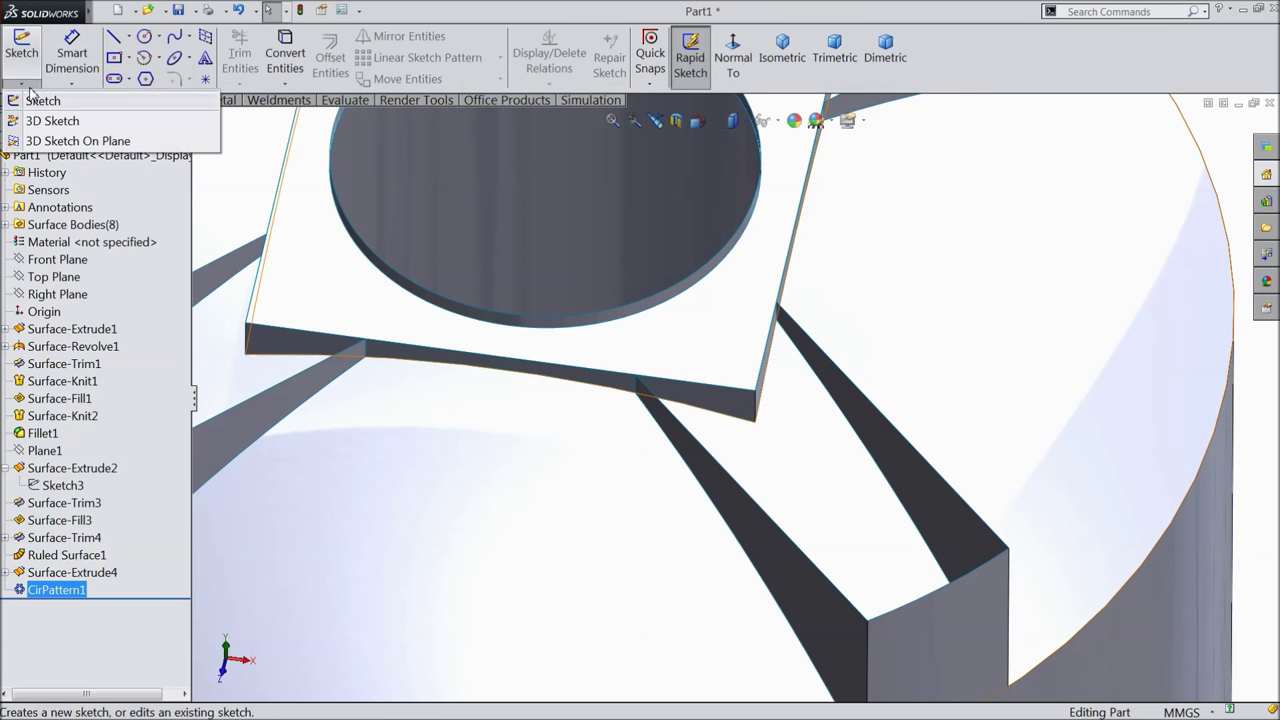
pyautogui.click(40, 121)
pyautogui.click(113, 37)
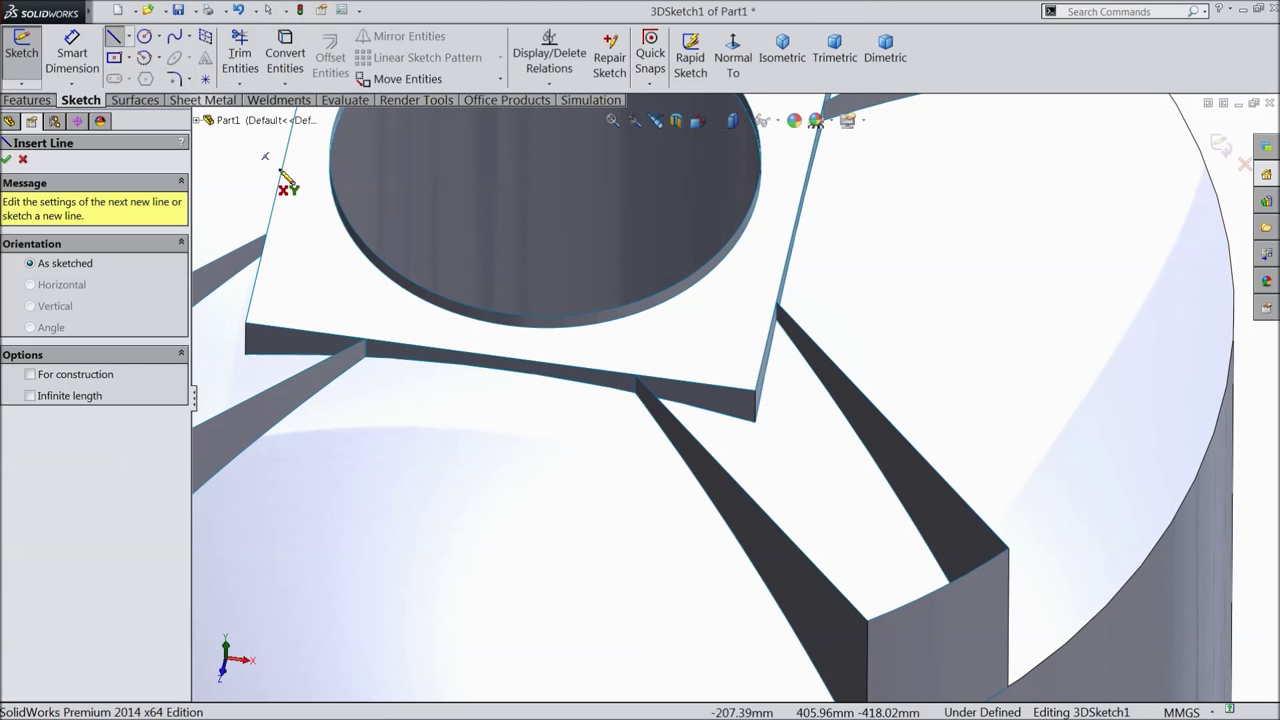
pyautogui.scroll(-6, 686, 416)
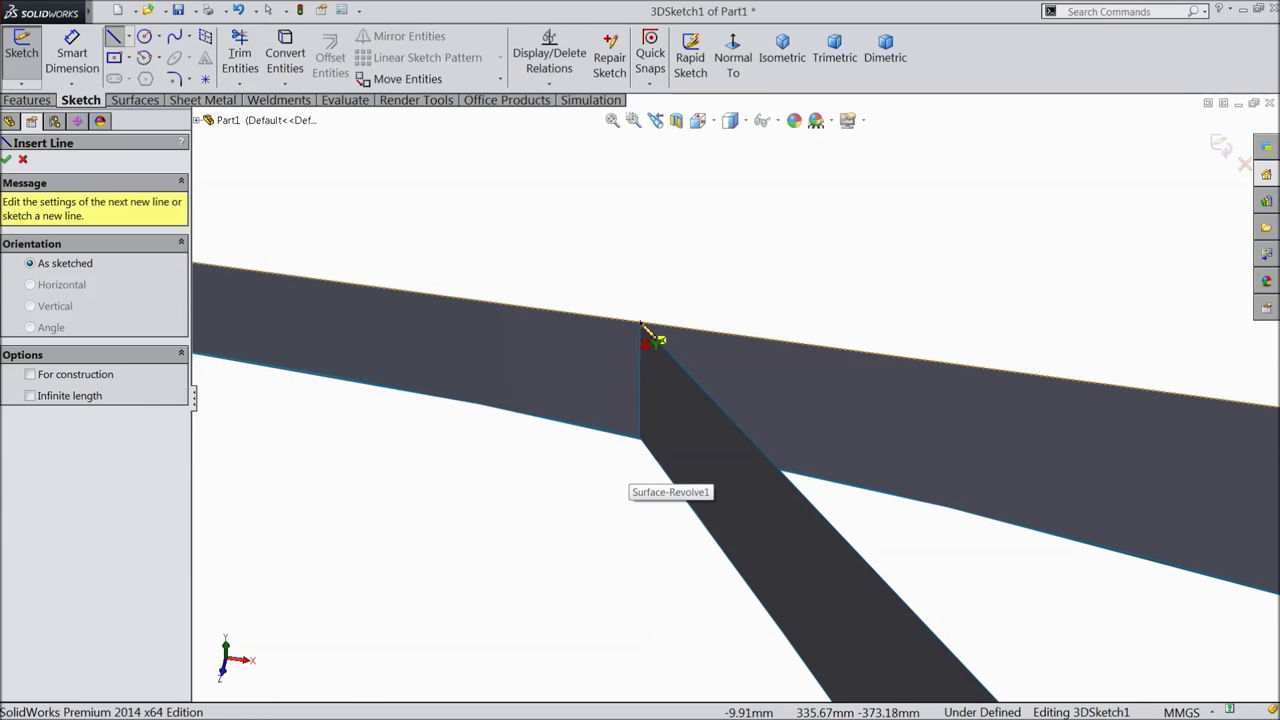
pyautogui.scroll(-3, 640, 366)
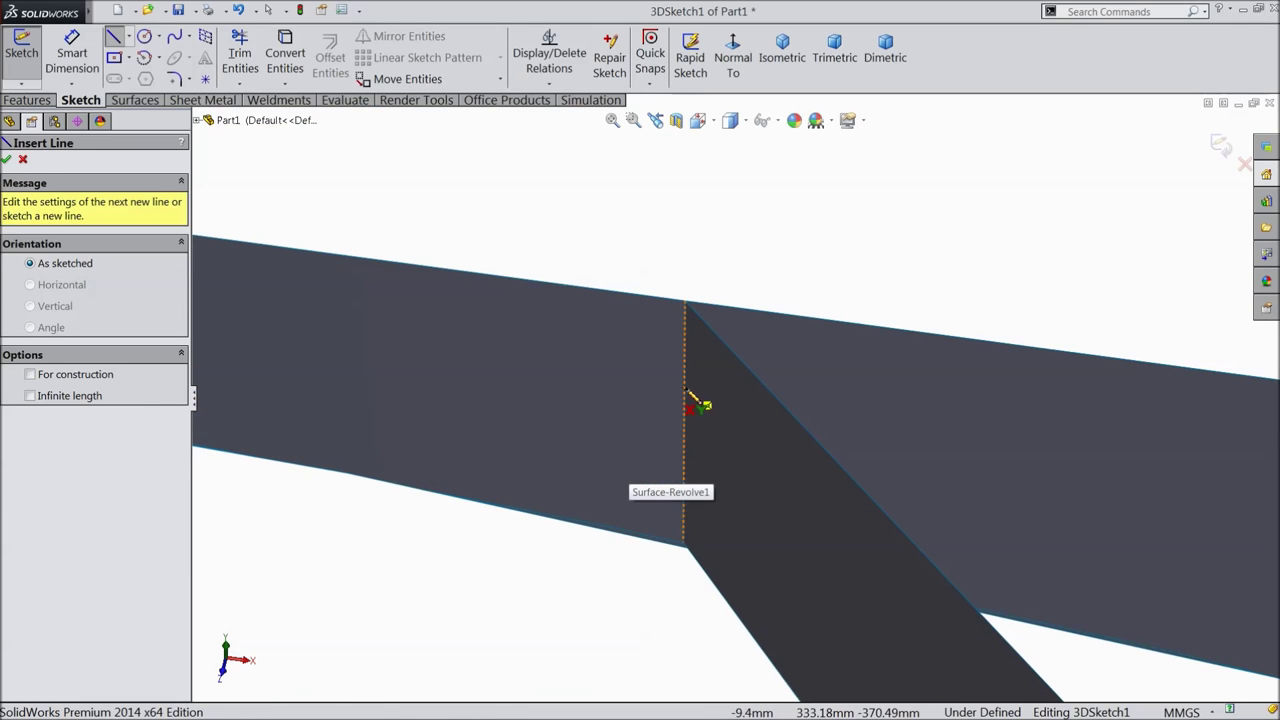
pyautogui.click(24, 162)
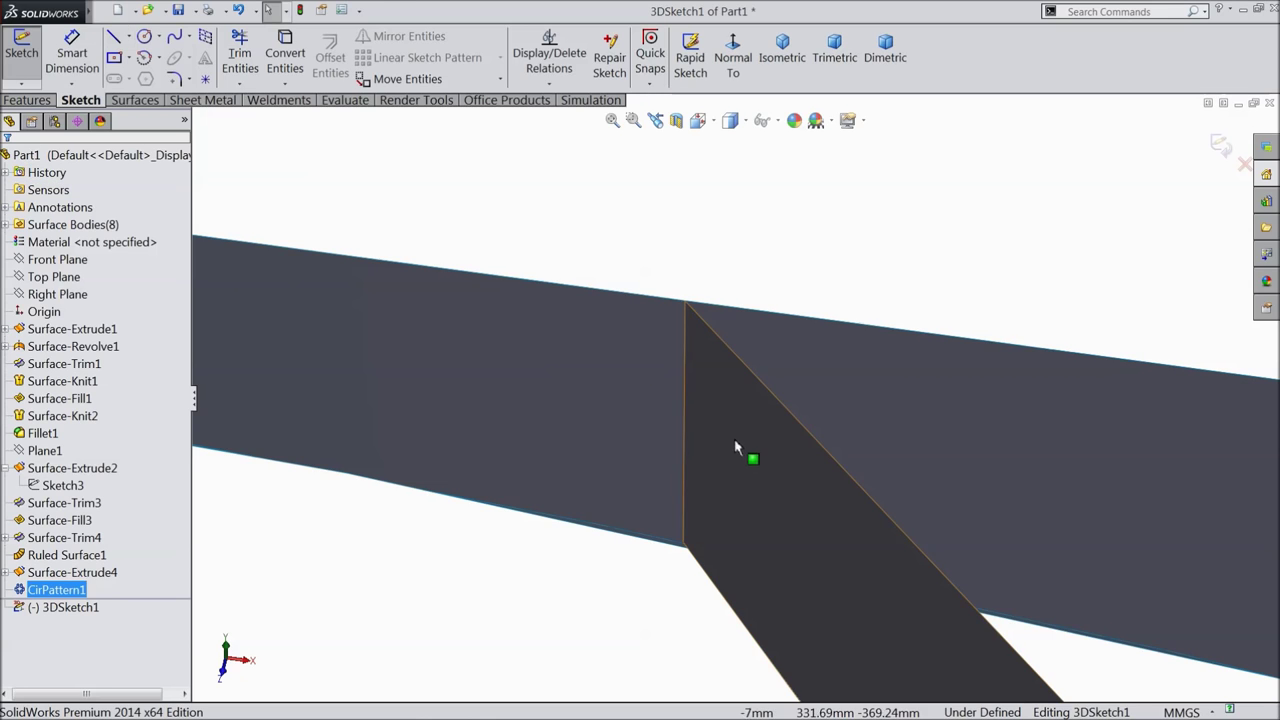
# Convert the two short vertical edges where the original diagonal surface's side walls meet the square neck into the 3D sketch, and exit it
pyautogui.click(685, 416)
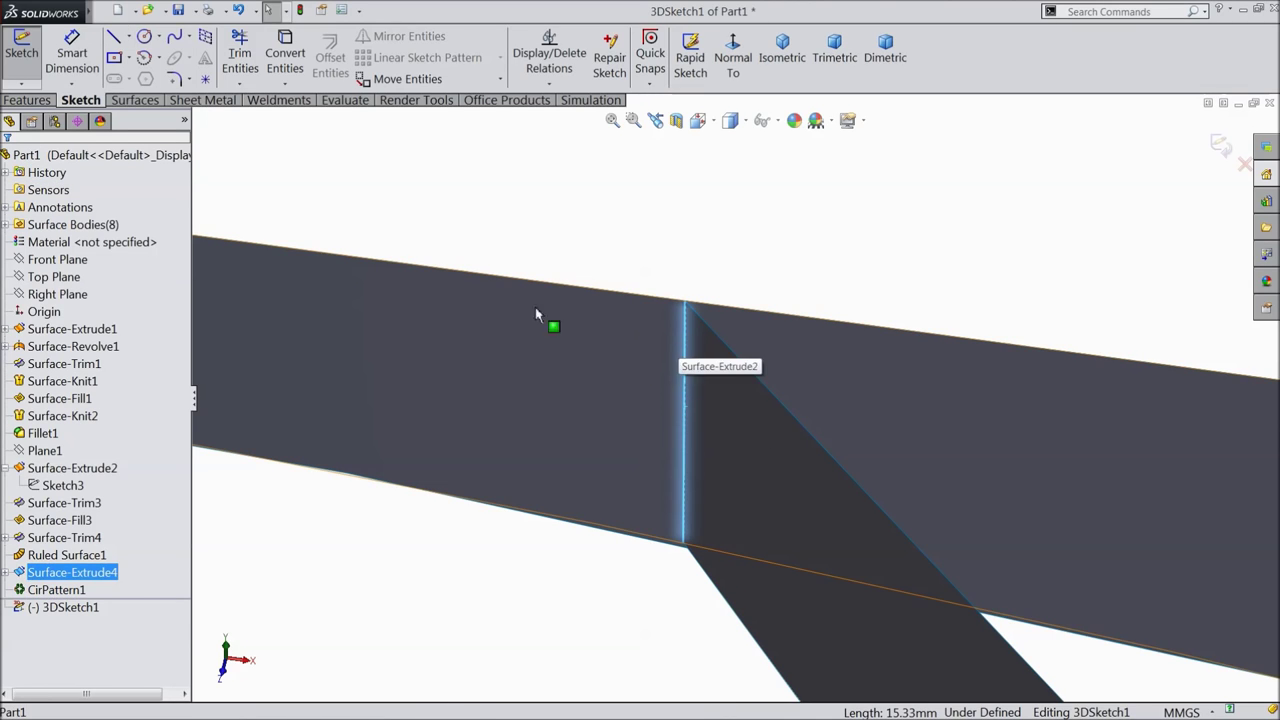
pyautogui.click(287, 50)
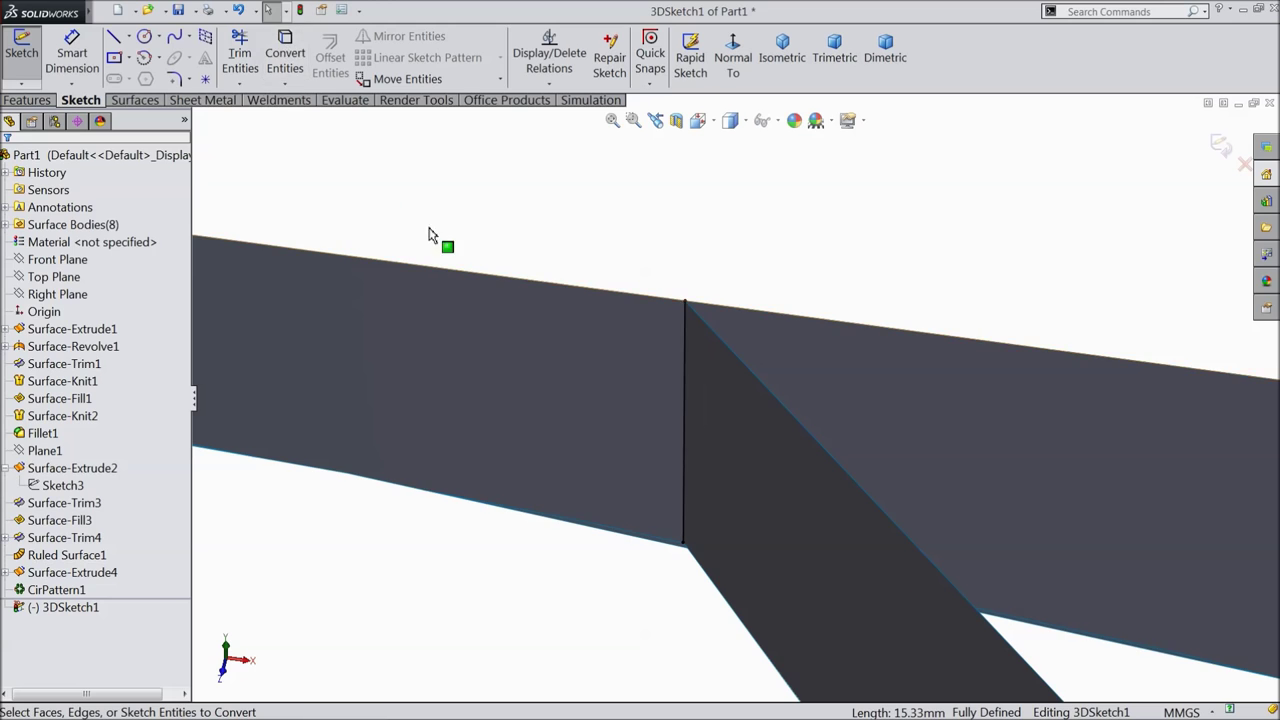
pyautogui.scroll(5, 645, 385)
pyautogui.scroll(-5, 930, 335)
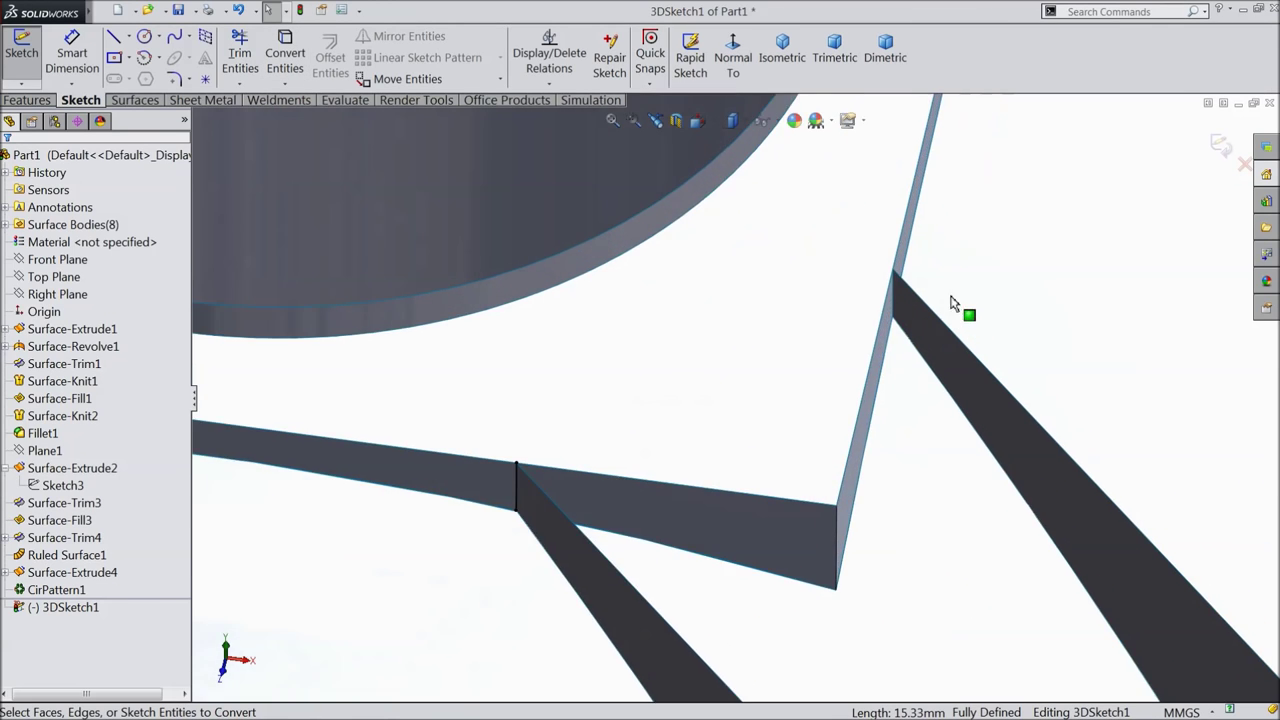
pyautogui.moveTo(923, 303); pyautogui.dragTo(792, 326, button='middle')
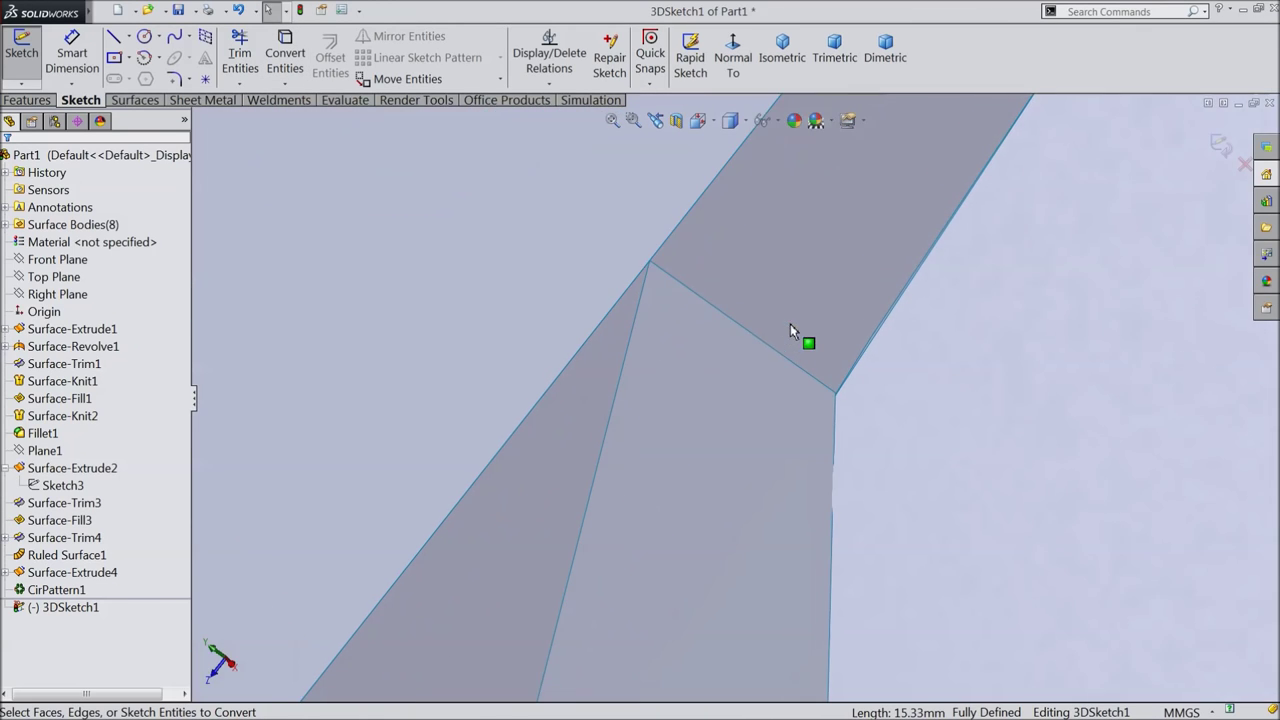
pyautogui.click(757, 343)
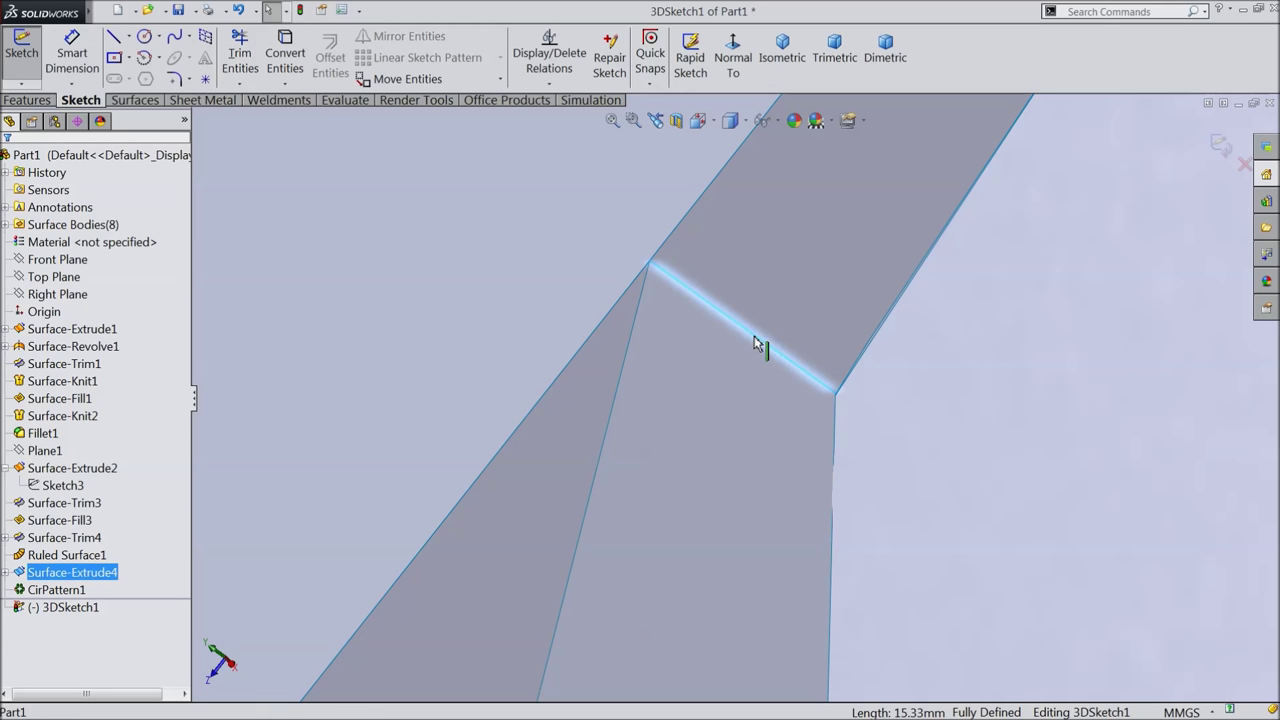
pyautogui.click(287, 55)
pyautogui.moveTo(503, 237)
pyautogui.mouseDown(button='middle')
pyautogui.moveTo(586, 357)
pyautogui.moveTo(650, 373)
pyautogui.moveTo(729, 331)
pyautogui.moveTo(760, 340)
pyautogui.mouseUp(button='middle')
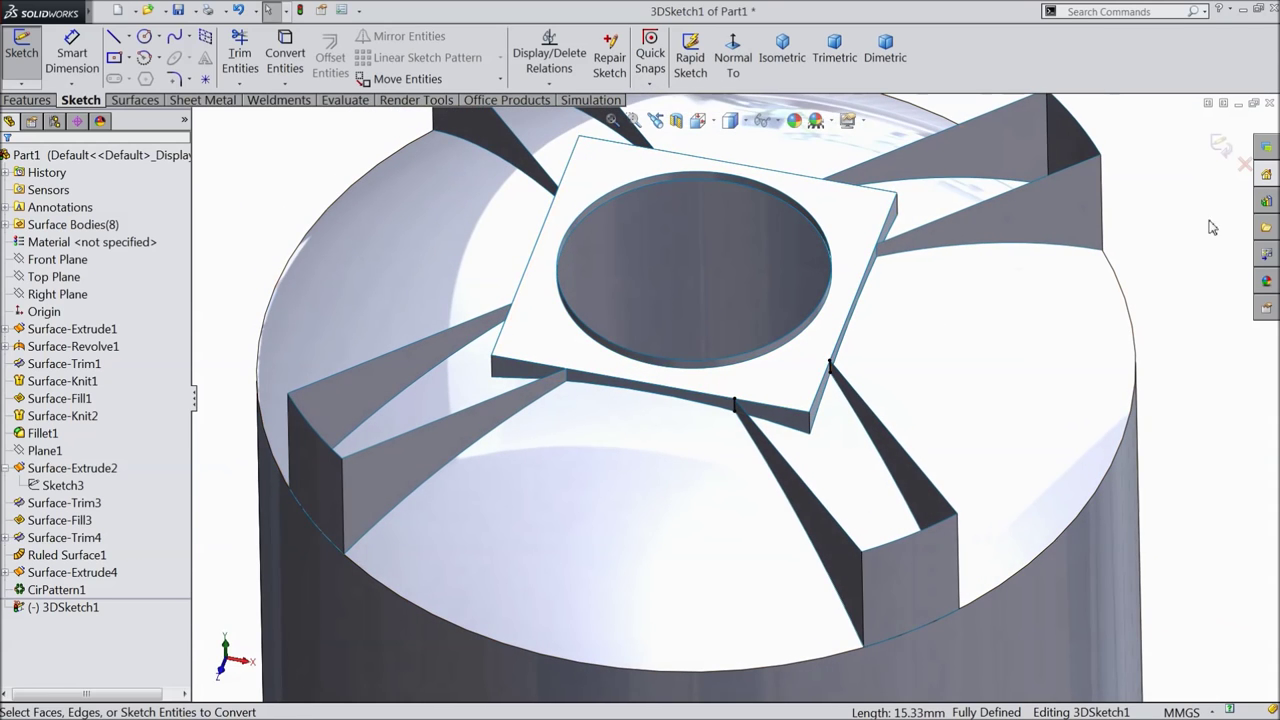
pyautogui.click(1220, 145)
# On Plane1, sketch an origin-centred circle of about 170 mm radius through the point where a diagonal wall meets the square neck, and exit
pyautogui.scroll(3, 863, 371)
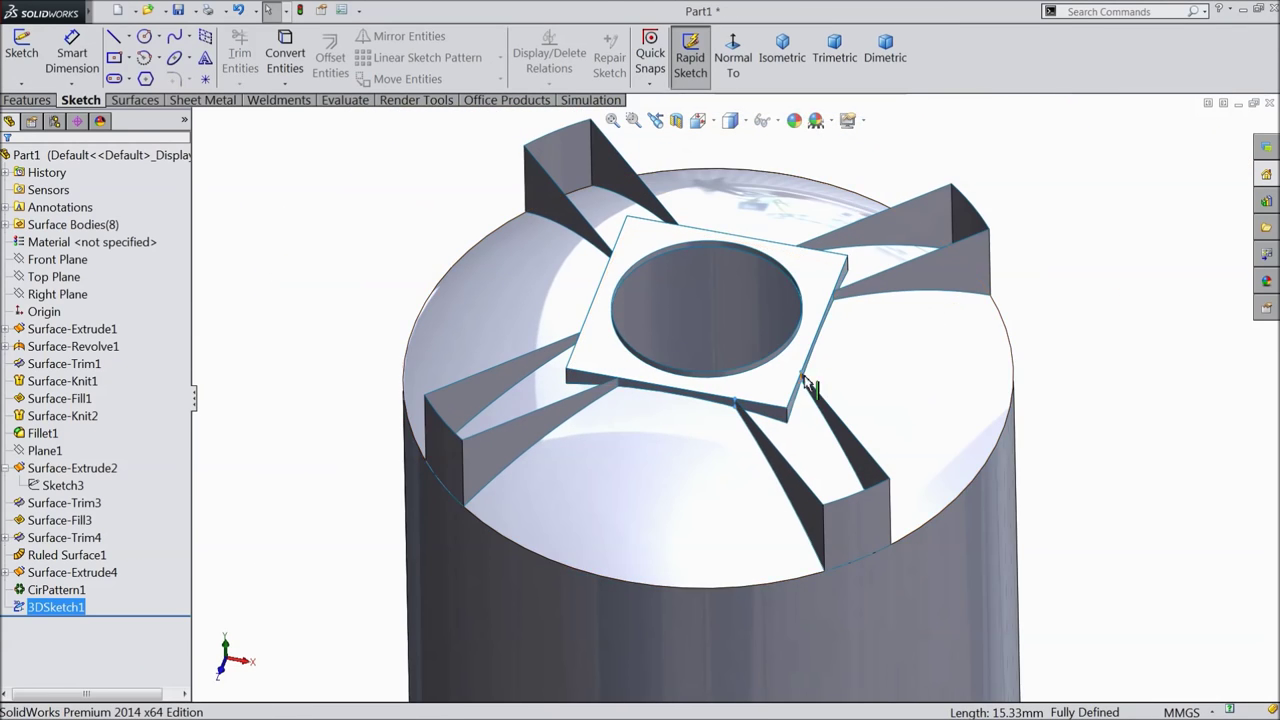
pyautogui.scroll(-2, 740, 337)
pyautogui.click(44, 450)
pyautogui.click(27, 437)
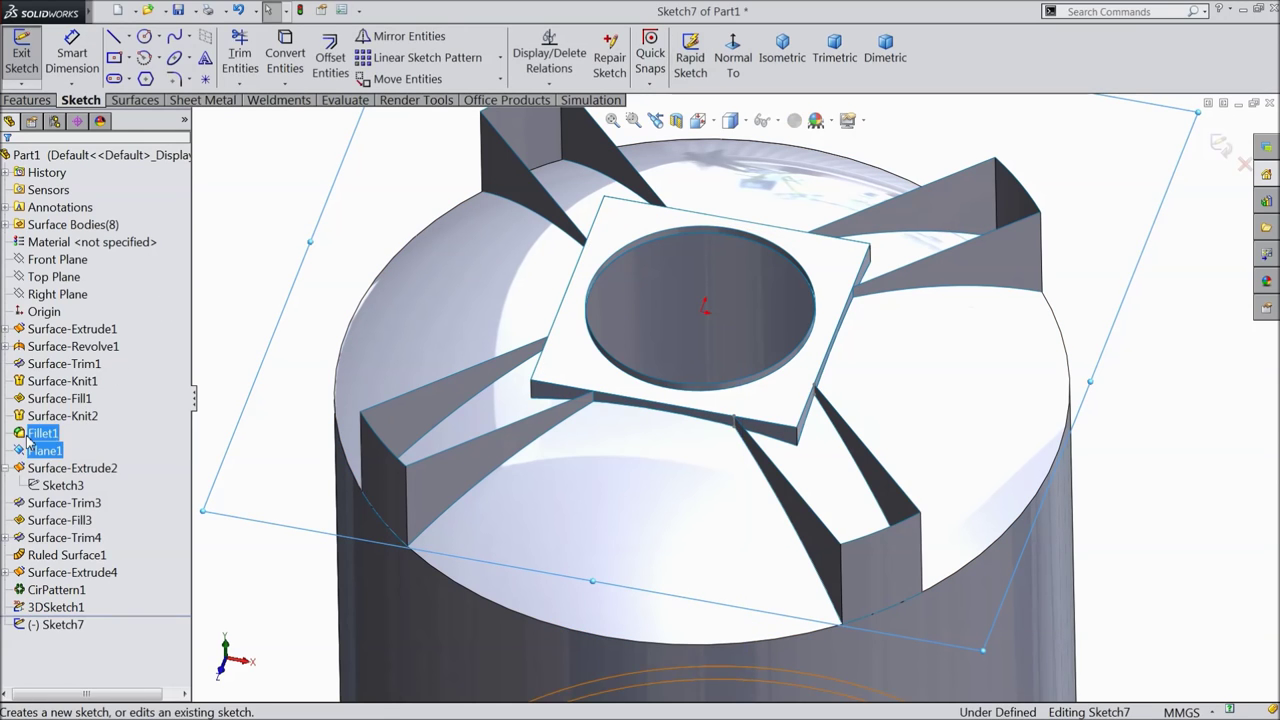
pyautogui.click(143, 38)
pyautogui.scroll(-3, 702, 318)
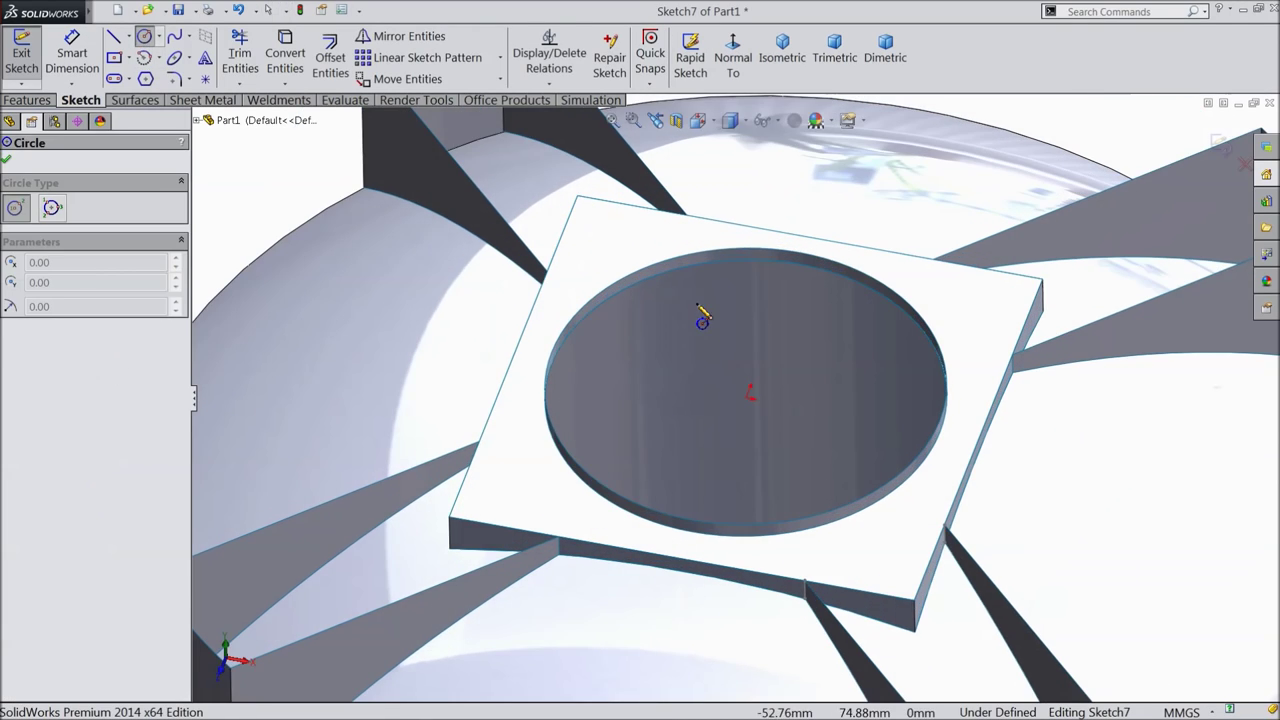
pyautogui.click(755, 405)
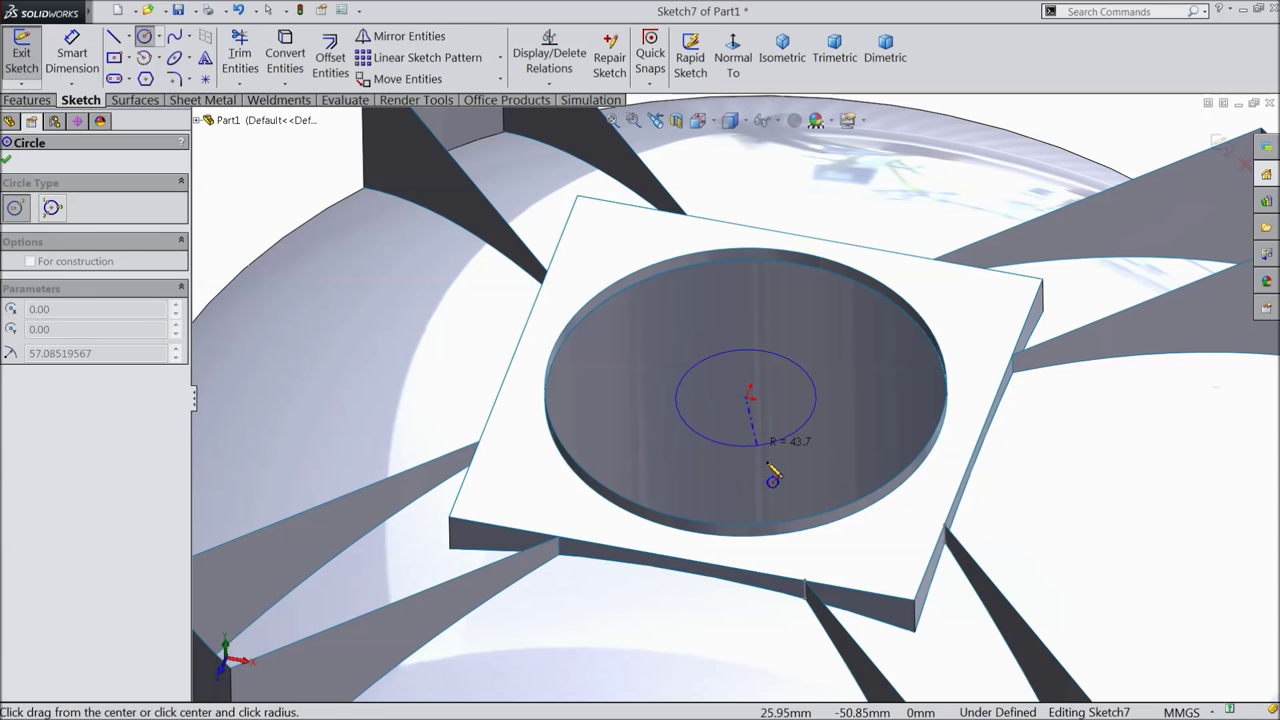
pyautogui.scroll(-3, 812, 565)
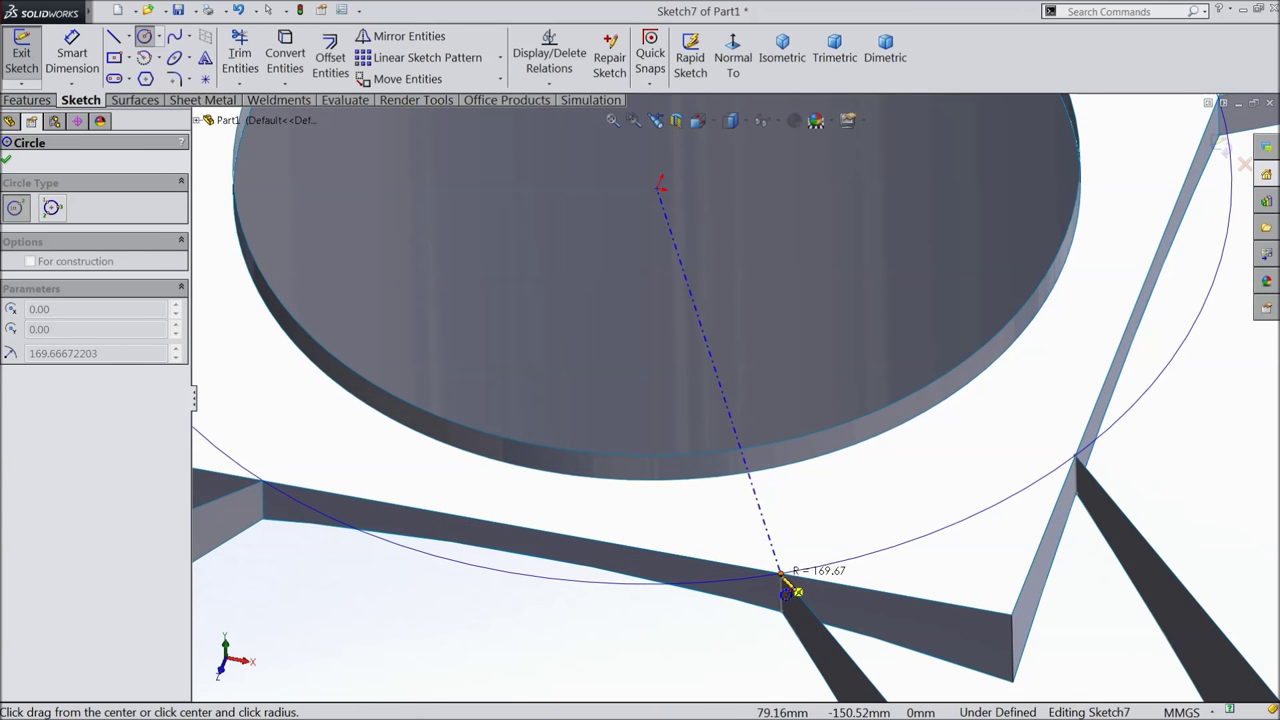
pyautogui.click(780, 576)
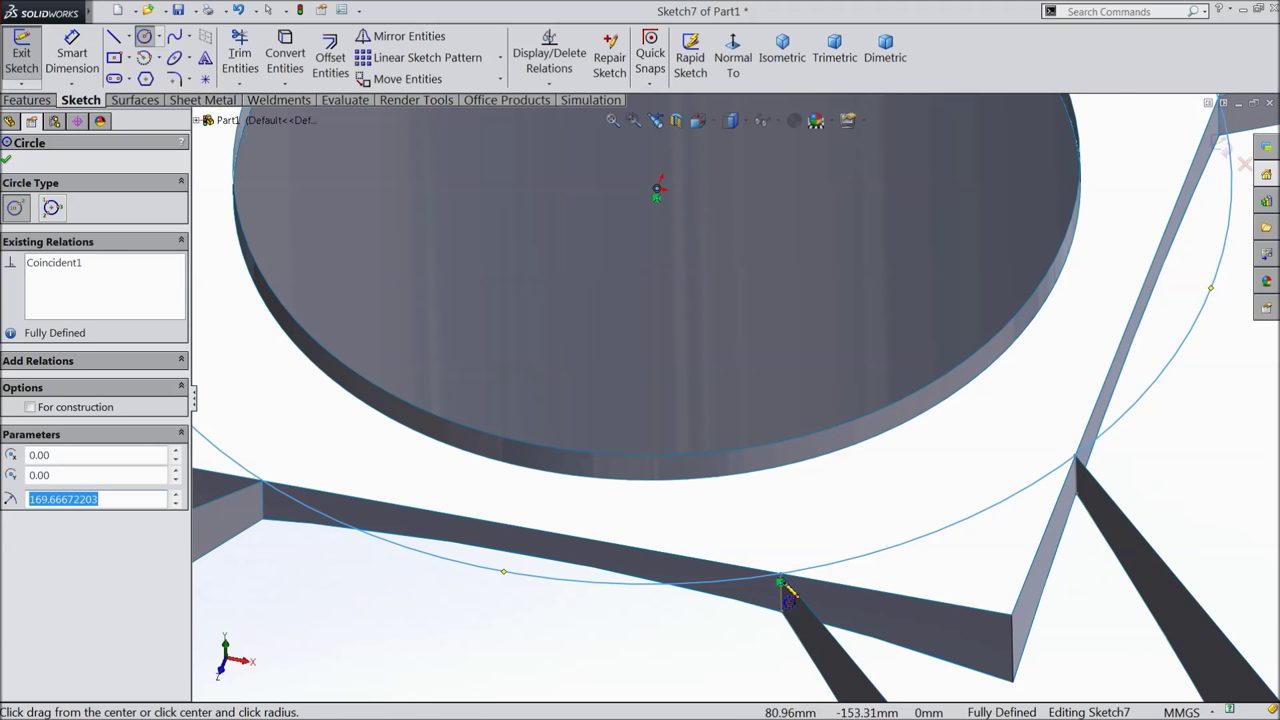
pyautogui.scroll(5, 797, 500)
pyautogui.click(1222, 145)
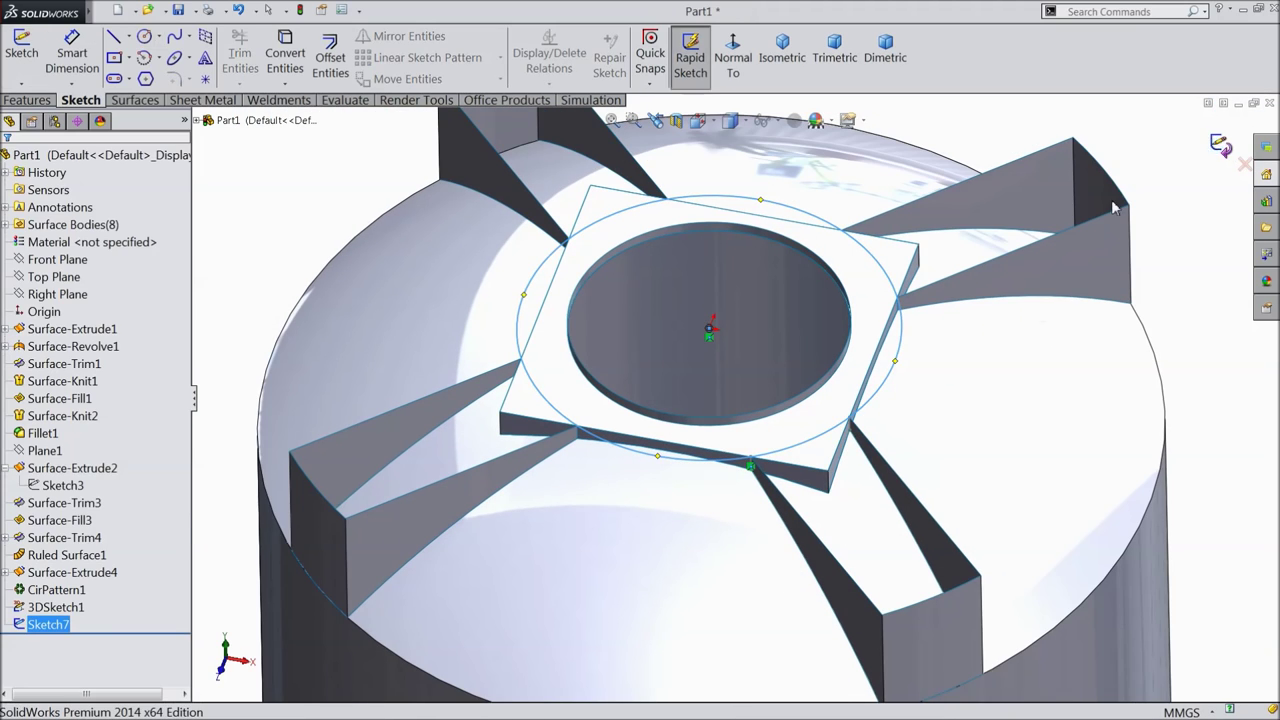
# Trim the square neck's top surface with the circle sketch, removing the four corner pieces outside the circle
pyautogui.scroll(-4, 920, 377)
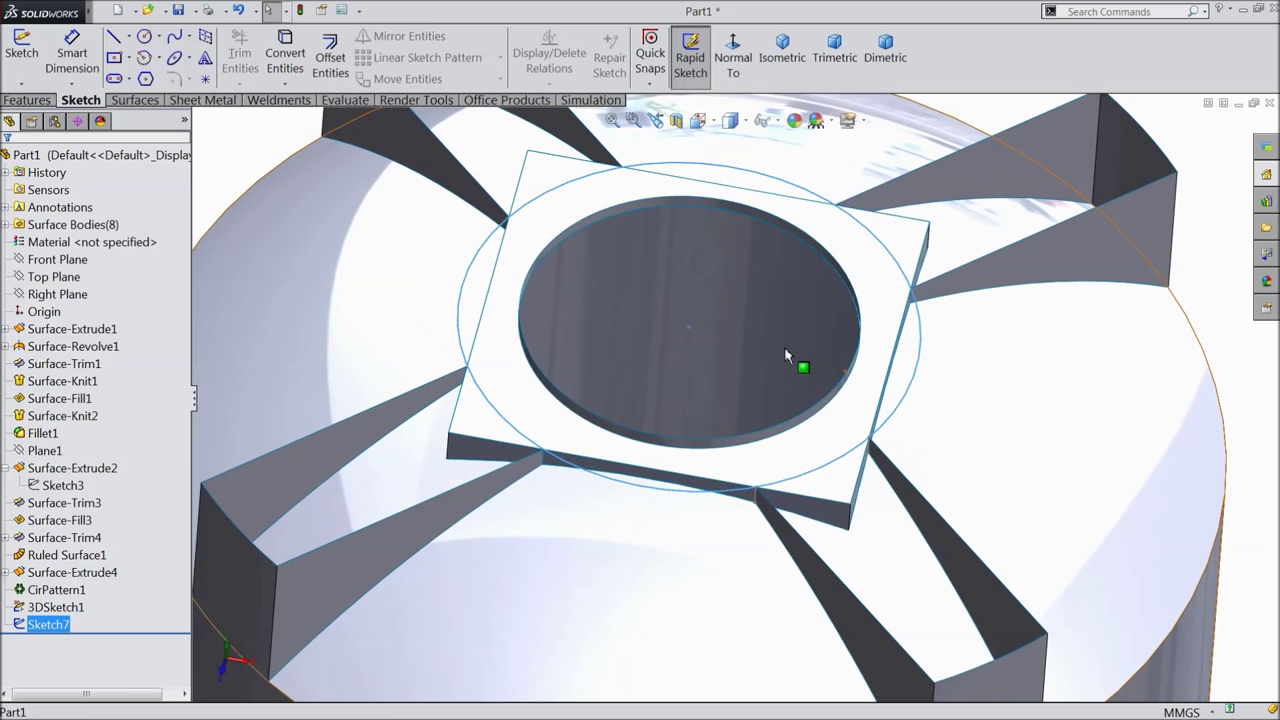
pyautogui.click(155, 101)
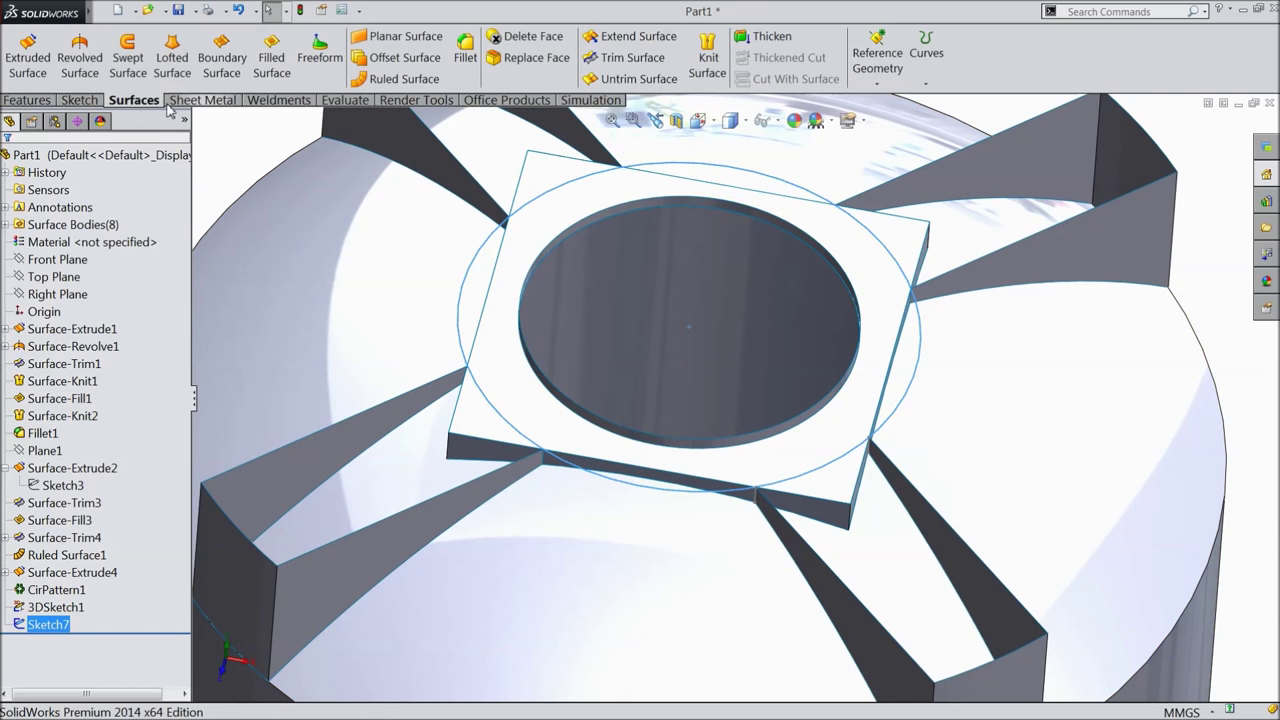
pyautogui.click(632, 58)
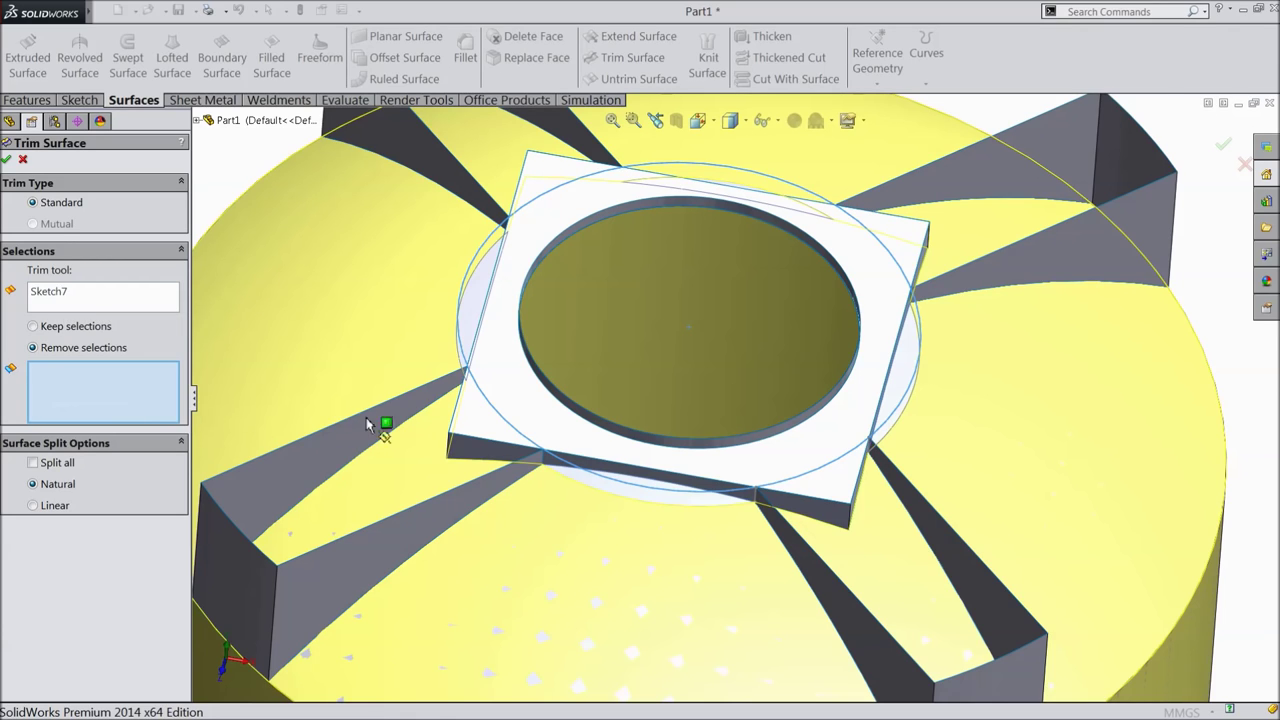
pyautogui.click(476, 424)
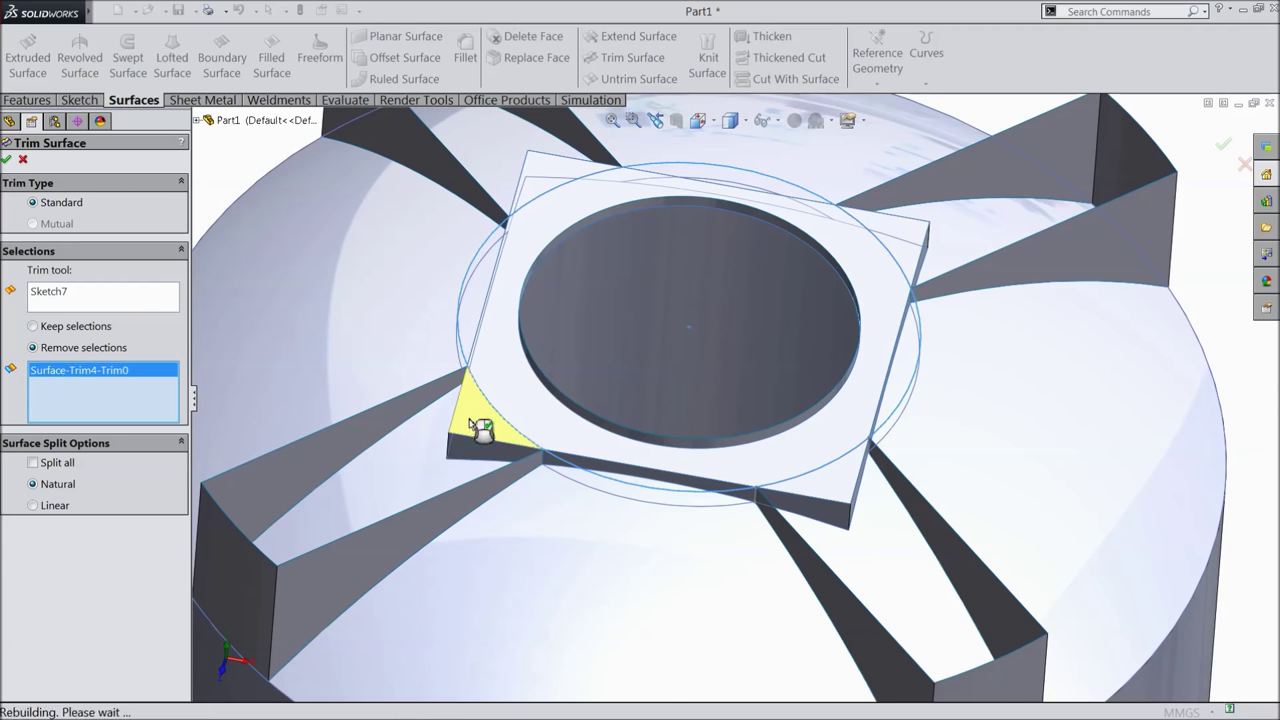
pyautogui.click(852, 490)
pyautogui.click(920, 252)
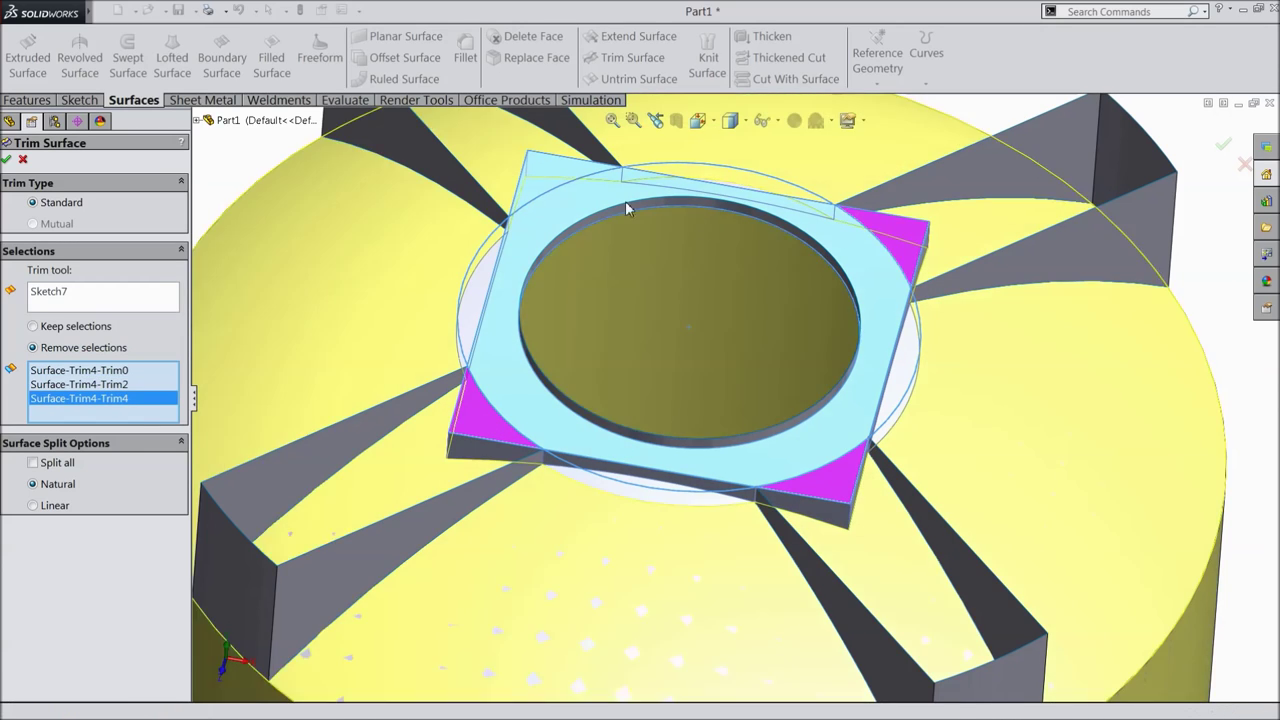
pyautogui.click(550, 184)
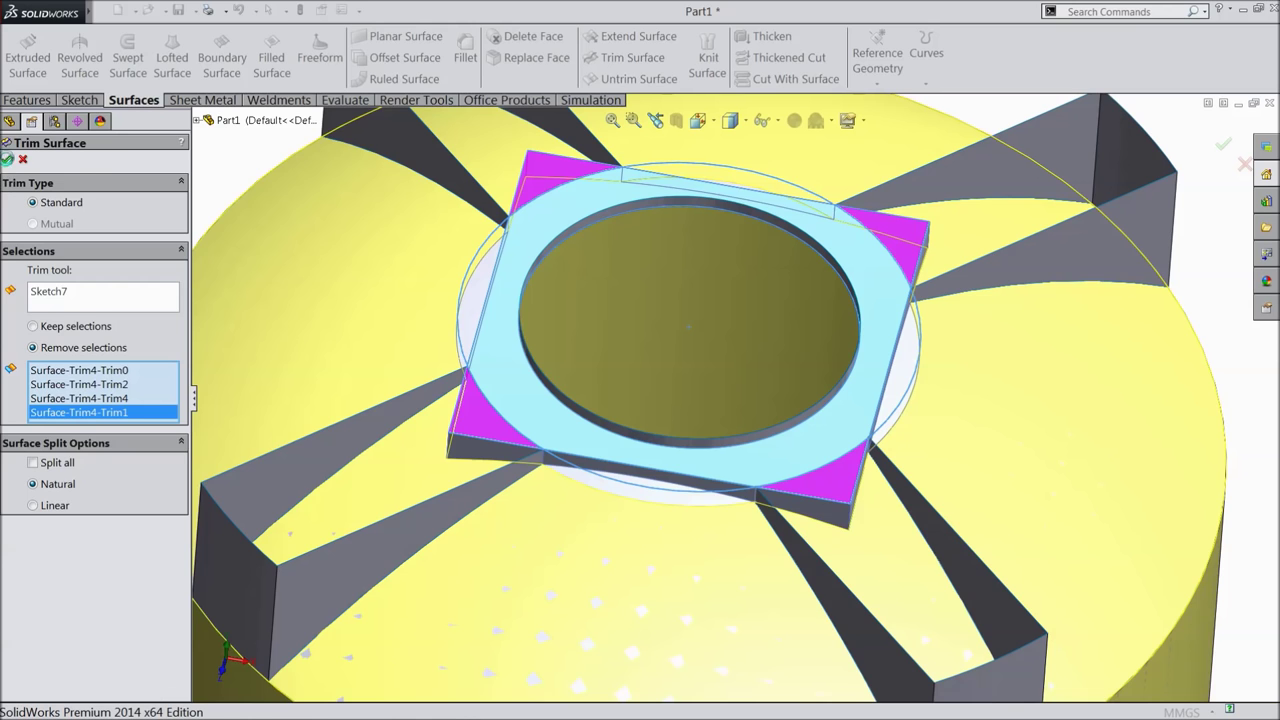
pyautogui.press('Return')
# Examine the neck's trimmed corners and the vertical side walls left standing around them
pyautogui.moveTo(557, 426); pyautogui.dragTo(614, 438, button='middle')
pyautogui.scroll(4, 650, 551)
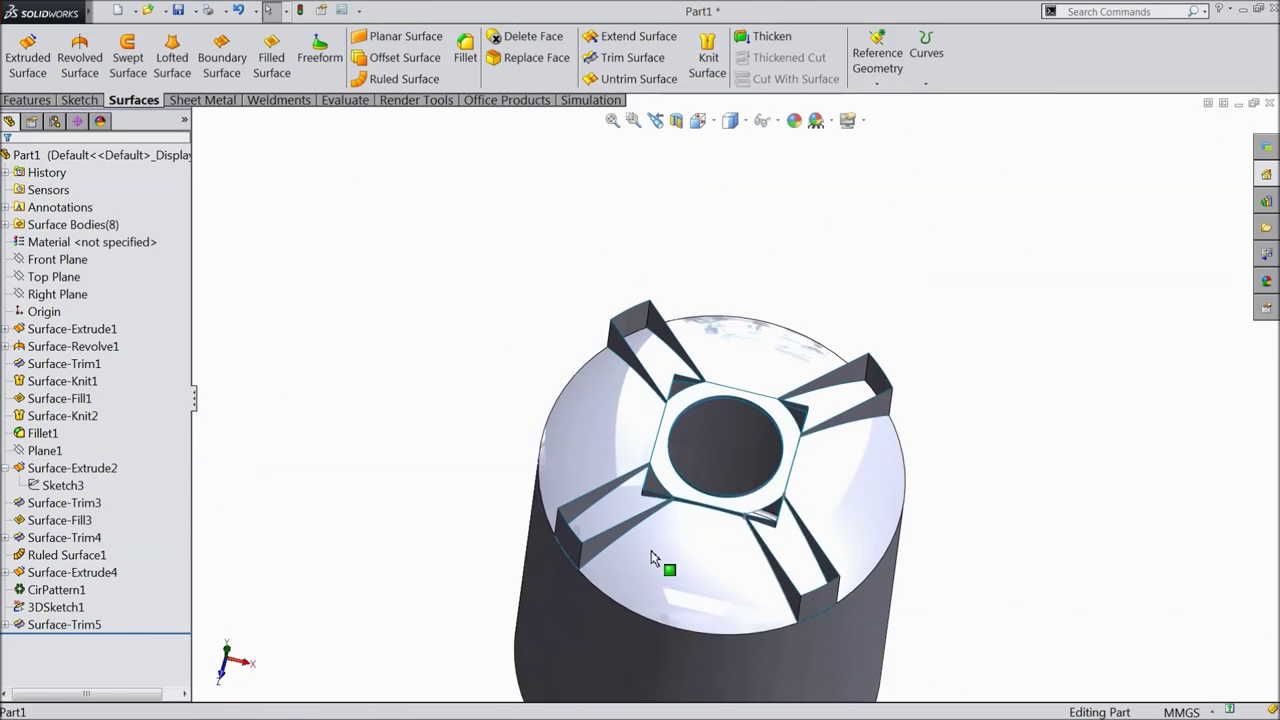
pyautogui.scroll(5, 666, 363)
pyautogui.moveTo(666, 363); pyautogui.dragTo(945, 257, button='middle')
pyautogui.scroll(3, 662, 375)
pyautogui.scroll(-5, 594, 377)
pyautogui.scroll(3, 748, 401)
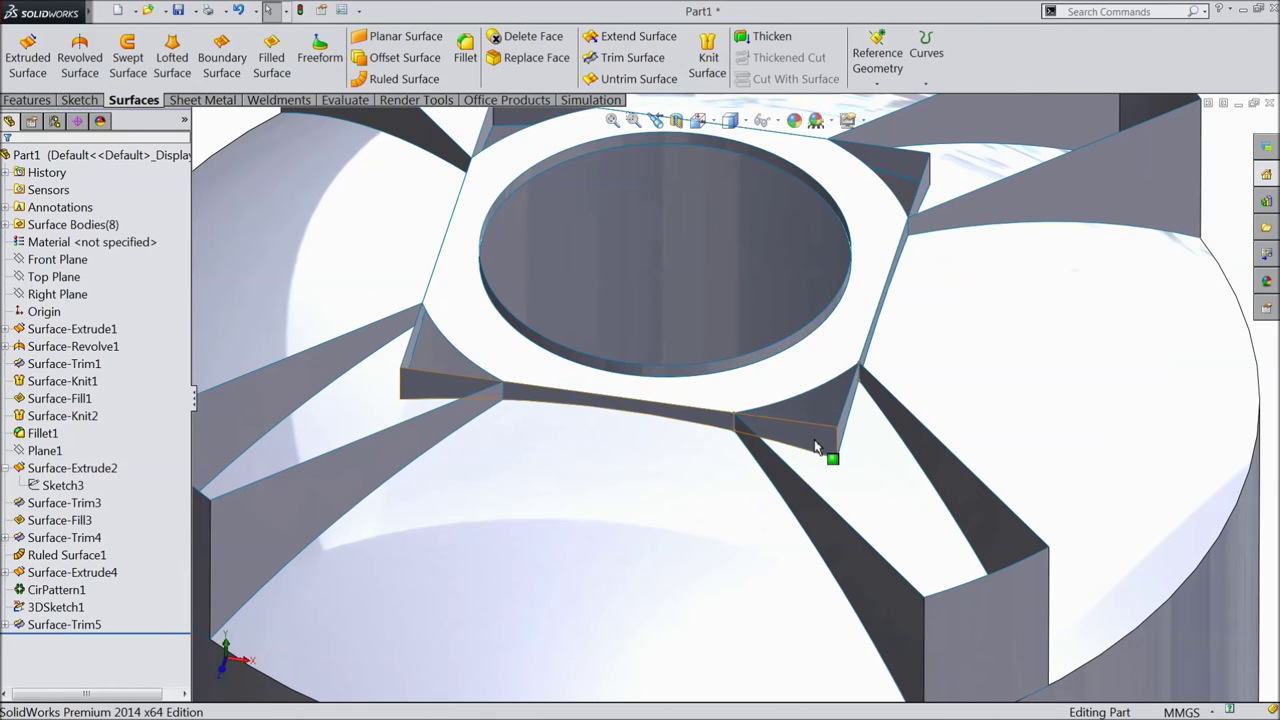
pyautogui.click(838, 443)
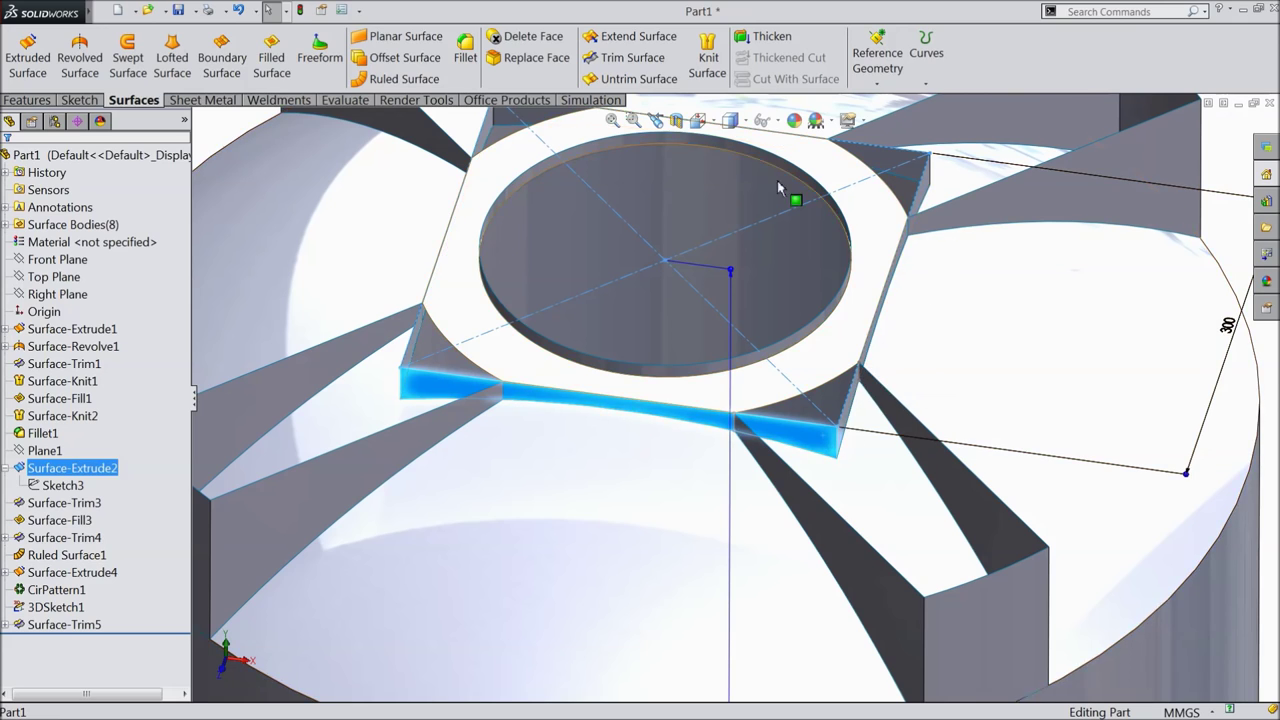
pyautogui.scroll(-3, 740, 380)
pyautogui.click(1137, 232)
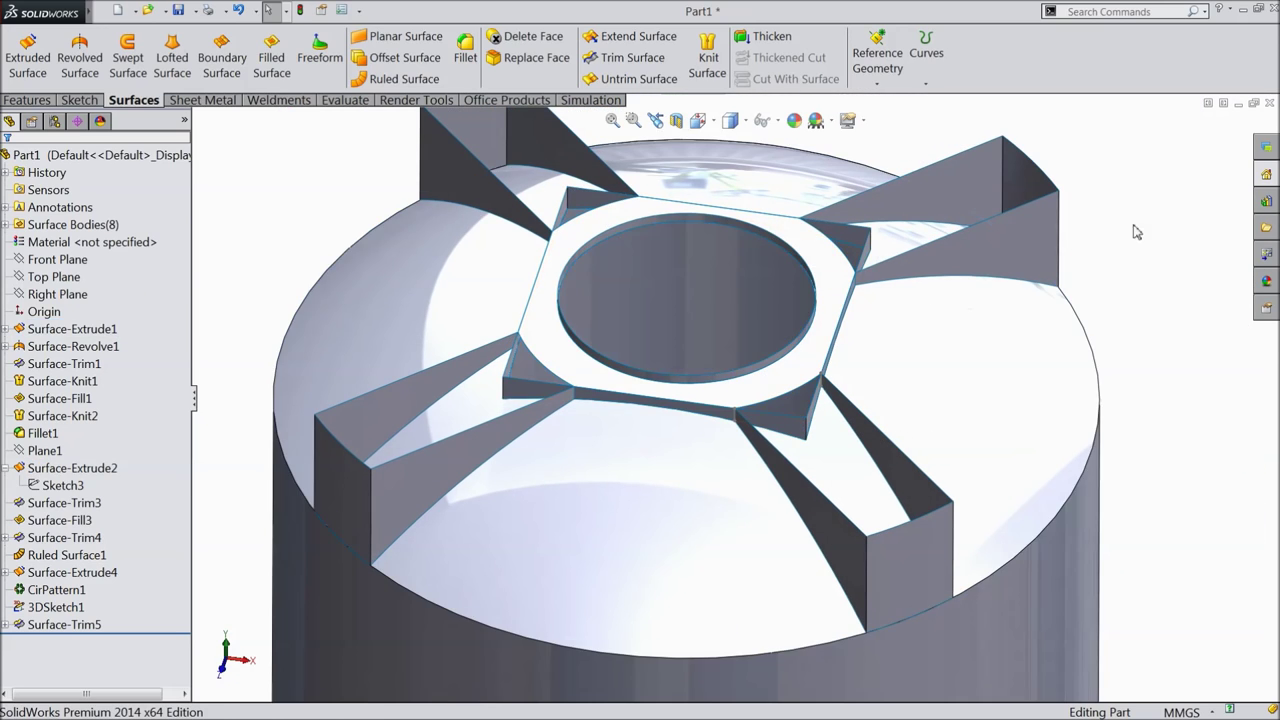
# Set up a mutual surface trim between the square neck's side walls and all four diagonal surfaces
pyautogui.click(625, 62)
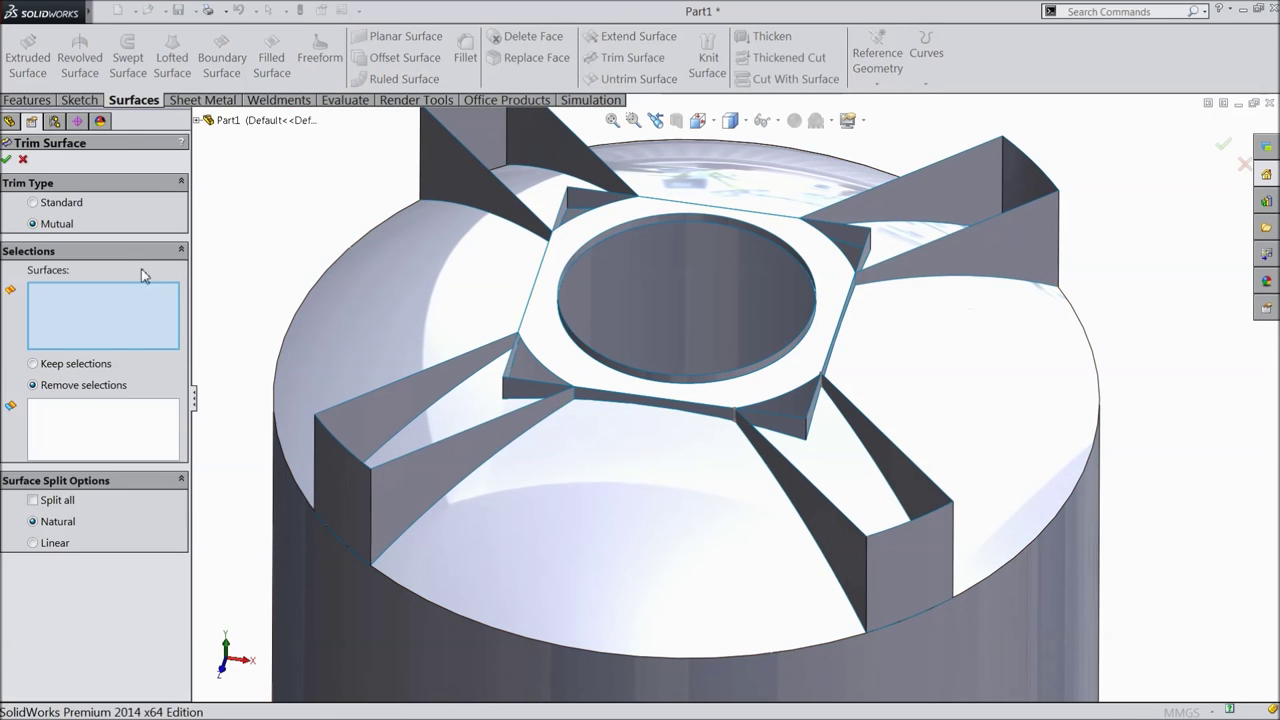
pyautogui.scroll(3, 523, 331)
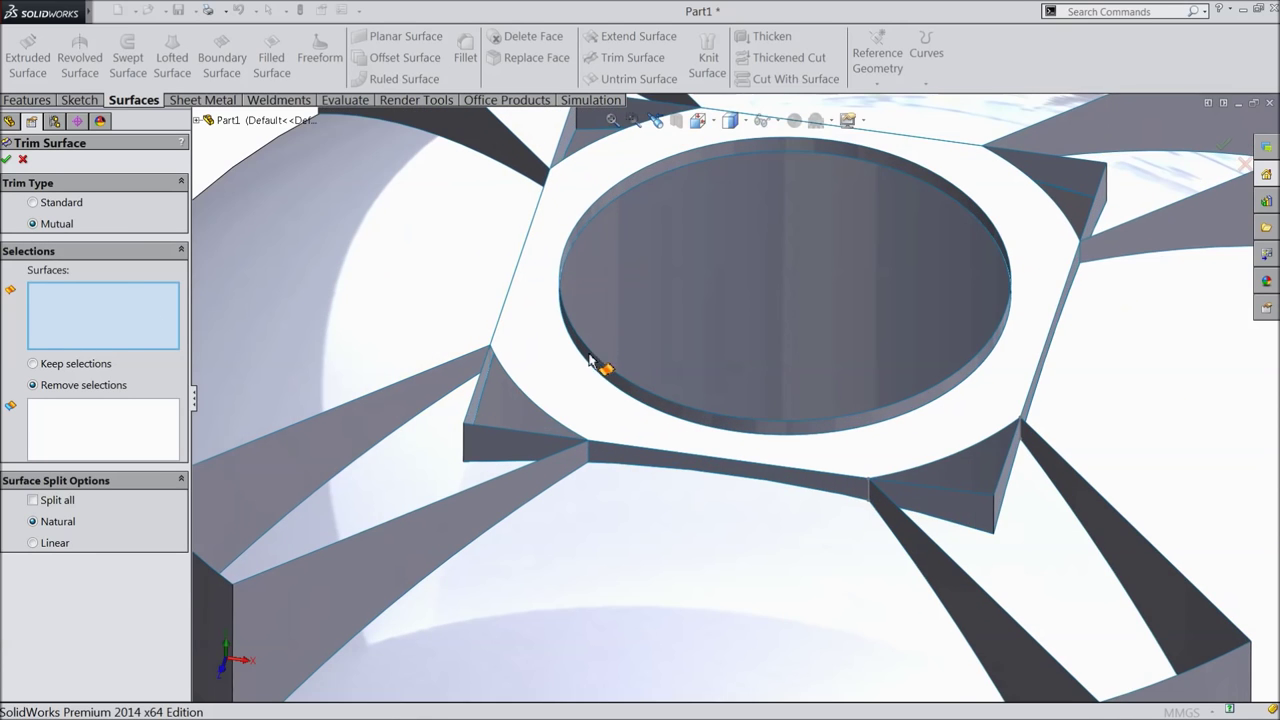
pyautogui.click(603, 460)
pyautogui.scroll(-3, 531, 354)
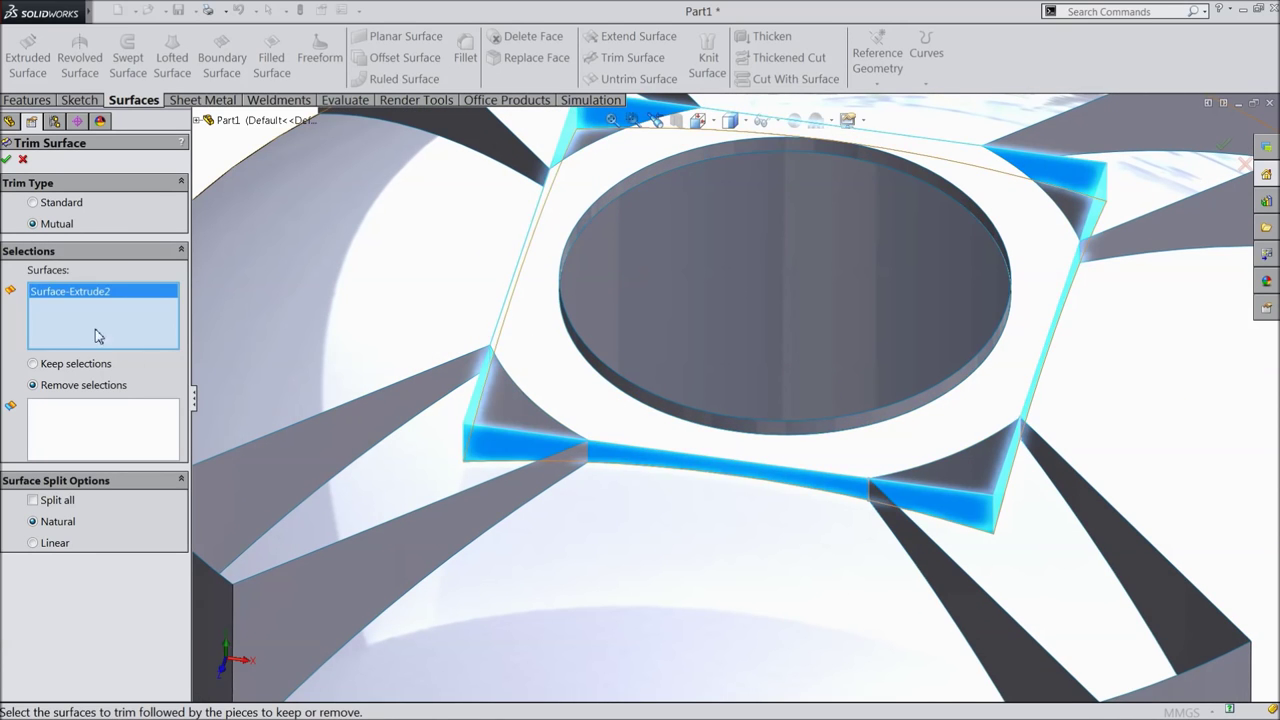
pyautogui.scroll(-2, 374, 403)
pyautogui.click(965, 618)
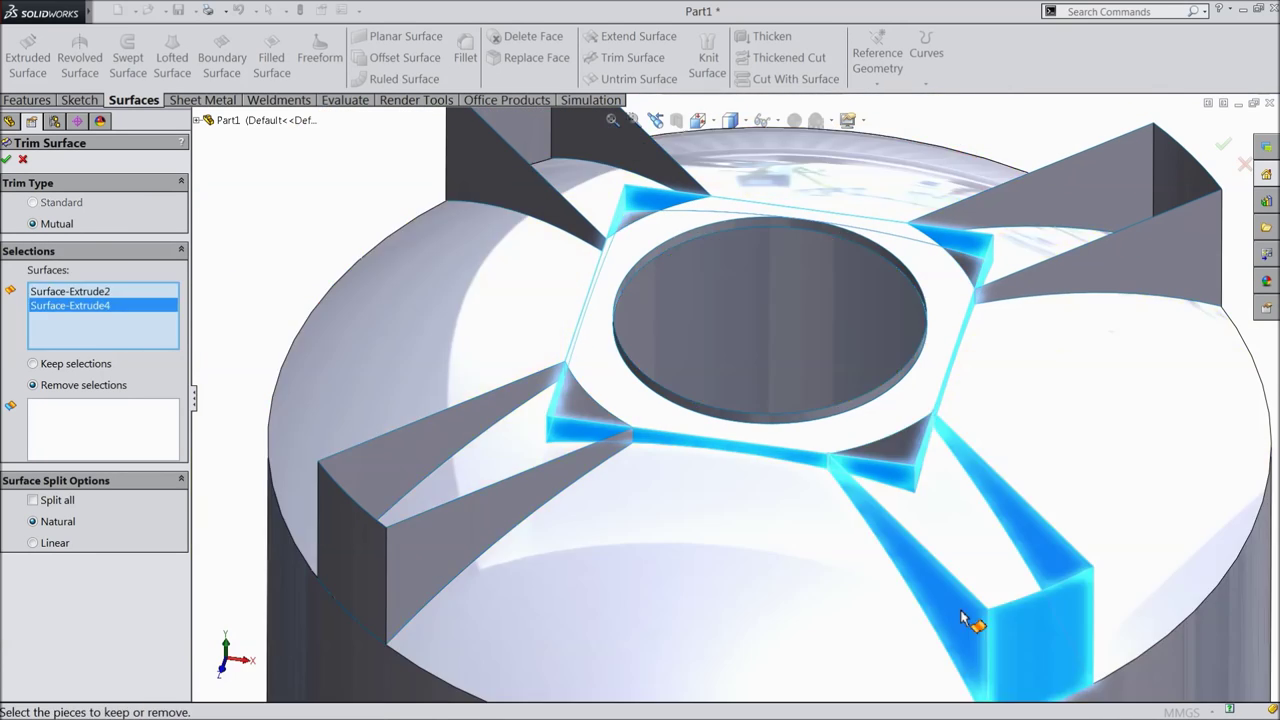
pyautogui.click(1164, 276)
pyautogui.click(527, 205)
pyautogui.click(468, 523)
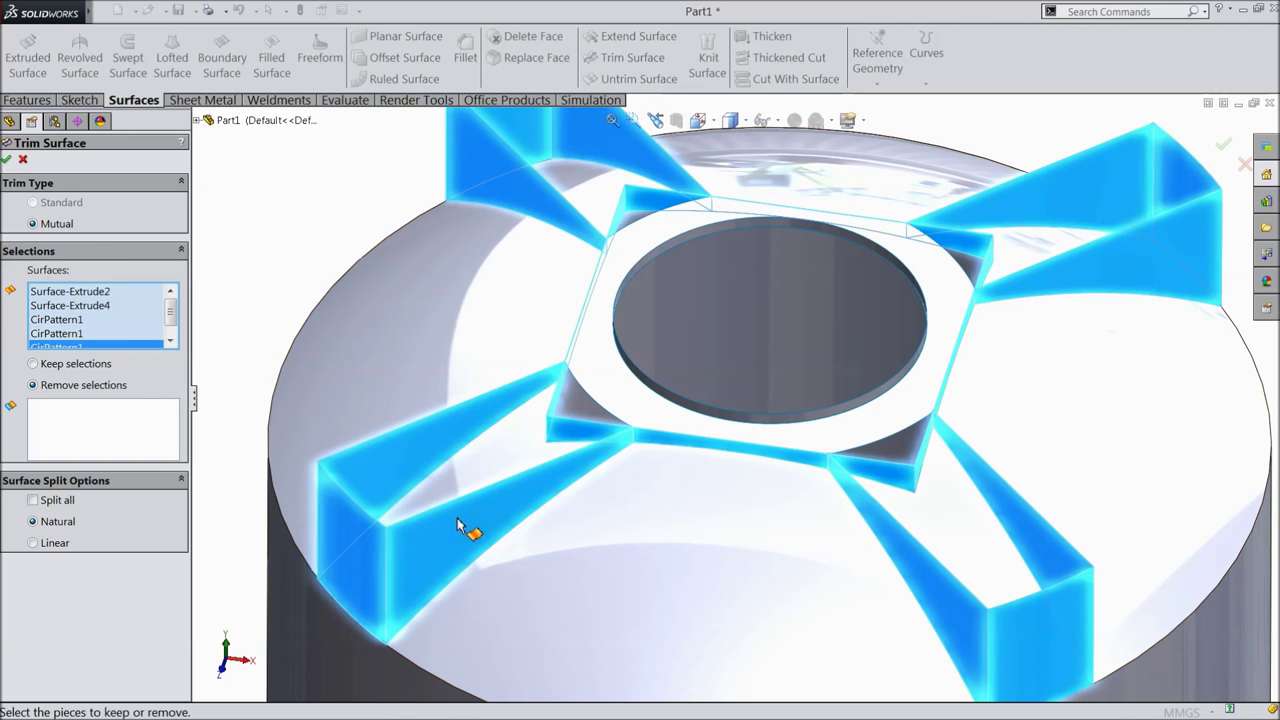
# Remove the four outer corner pieces of the neck's side walls between the diagonal walls and complete the mutual trim
pyautogui.click(100, 430)
pyautogui.scroll(3, 876, 485)
pyautogui.click(876, 490)
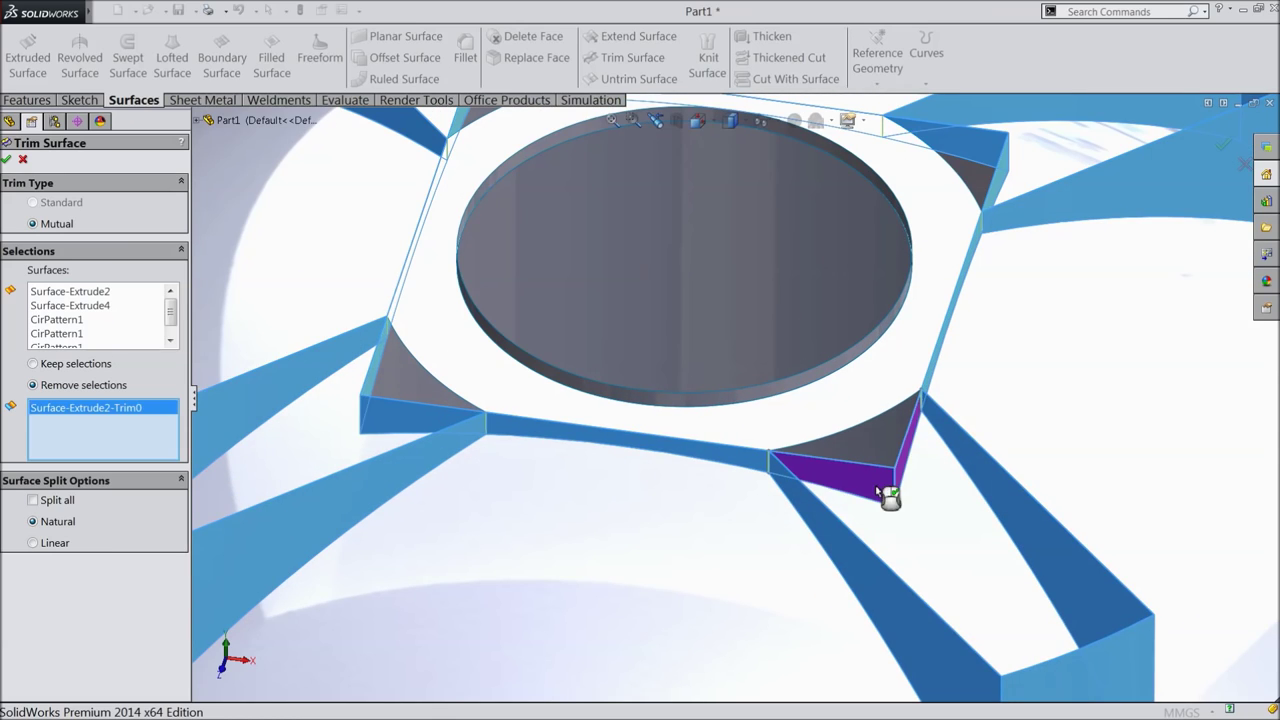
pyautogui.click(406, 422)
pyautogui.scroll(-2, 450, 290)
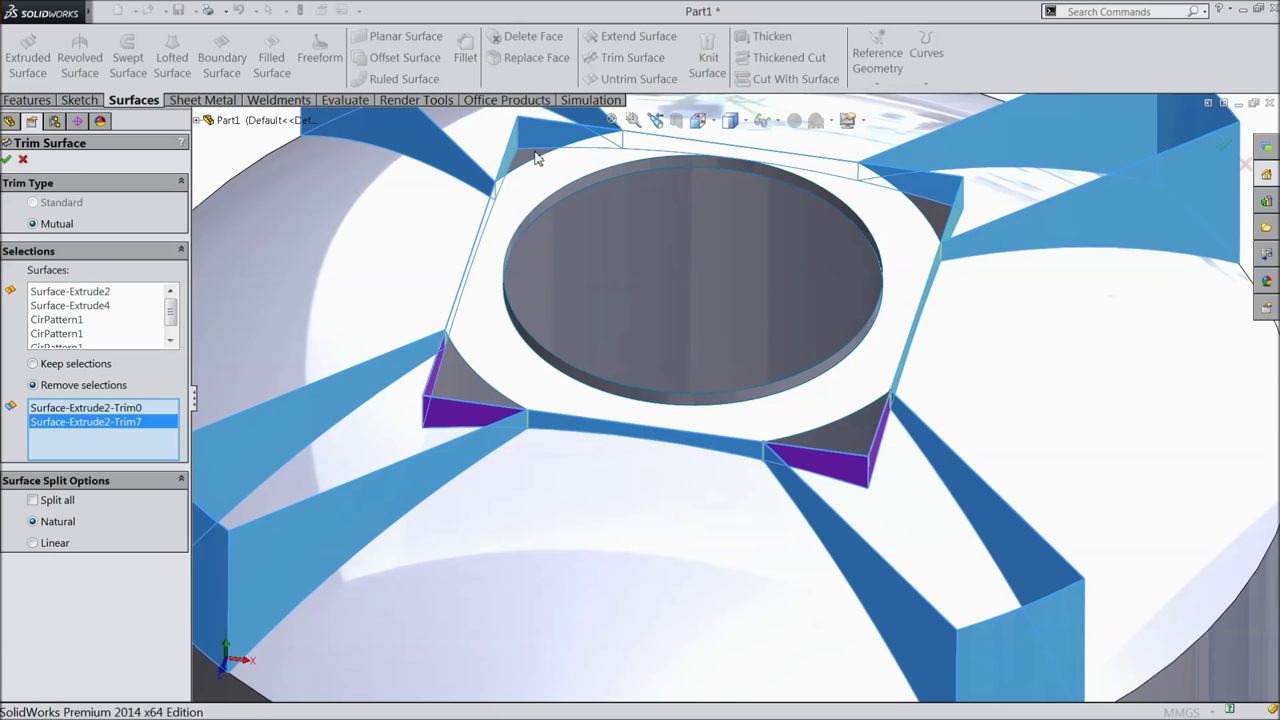
pyautogui.click(548, 140)
pyautogui.click(940, 193)
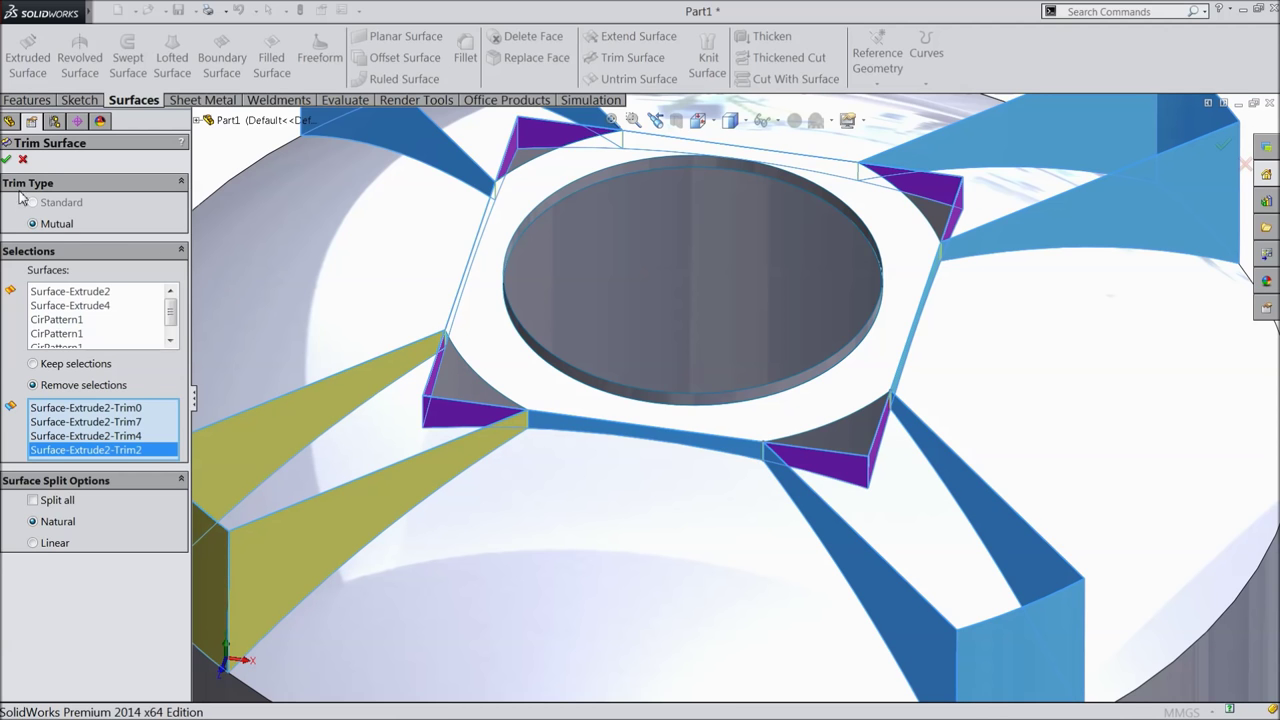
pyautogui.click(8, 160)
# Examine the trimmed neck corners and the dome surface enclosed by the diagonal walls
pyautogui.moveTo(820, 523); pyautogui.dragTo(810, 490, button='middle')
pyautogui.scroll(3, 810, 490)
pyautogui.scroll(3, 808, 500)
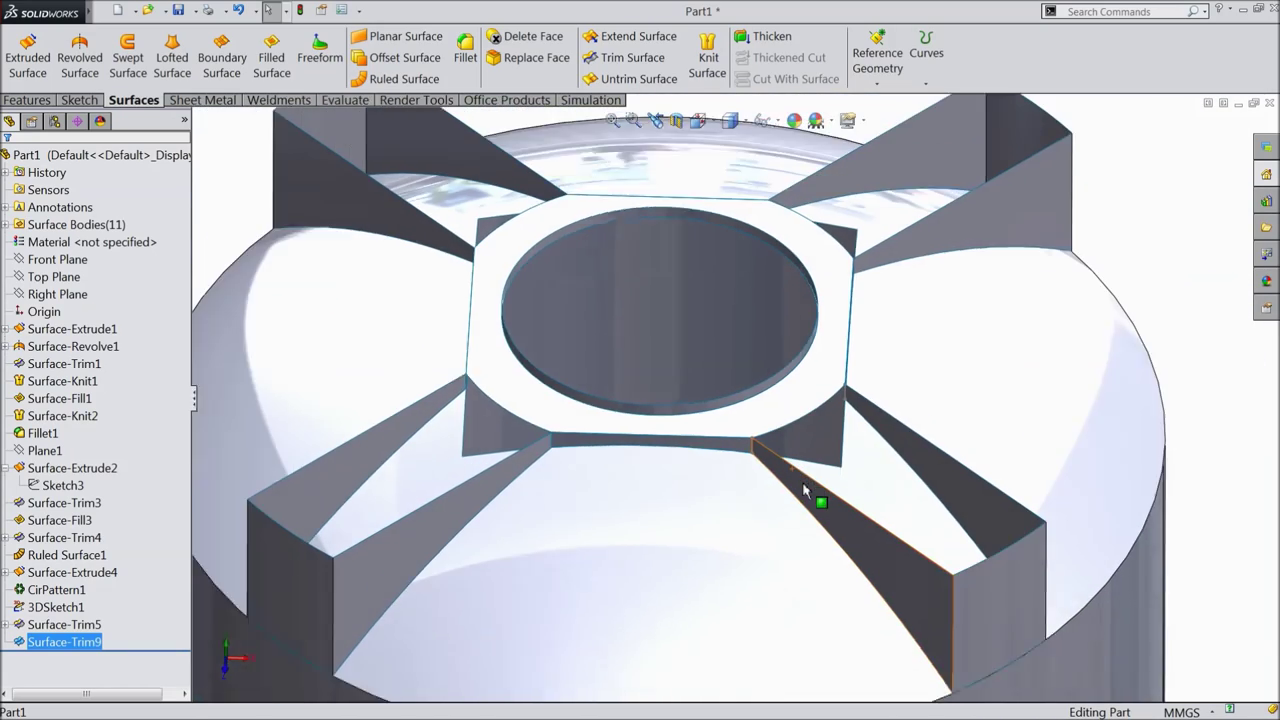
pyautogui.scroll(2, 755, 493)
pyautogui.click(556, 452)
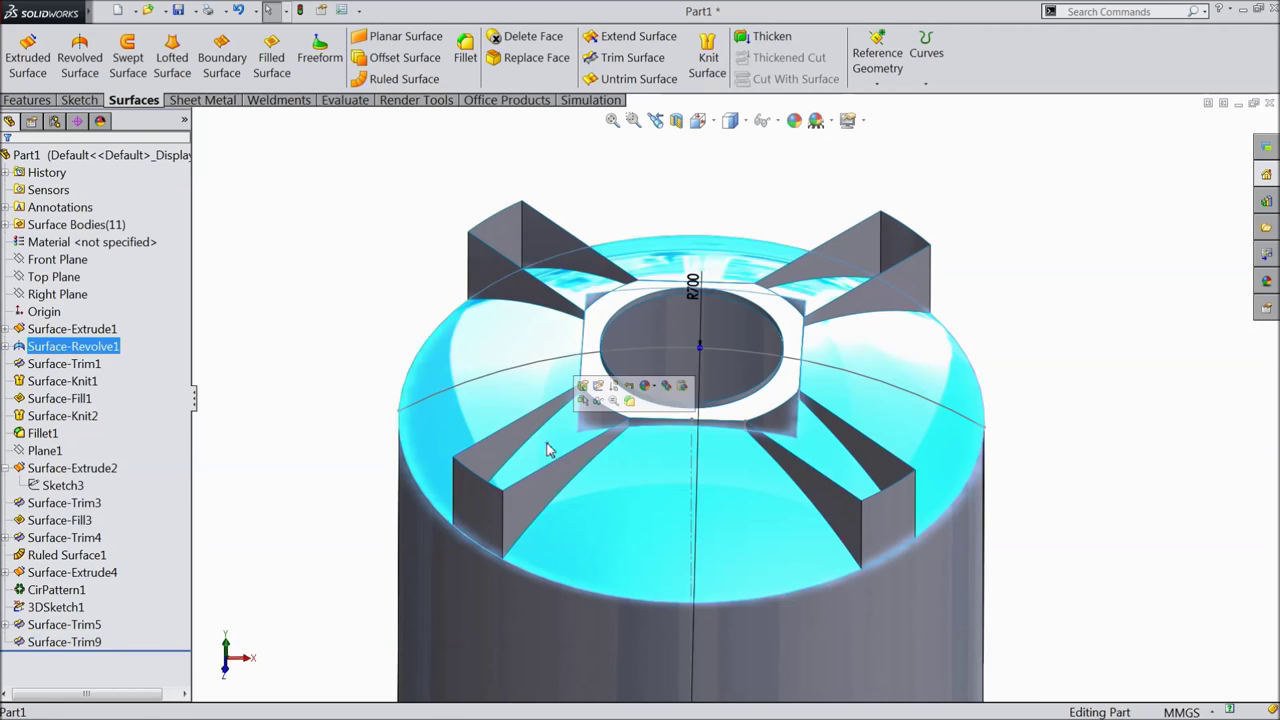
pyautogui.click(420, 331)
pyautogui.scroll(-1, 684, 463)
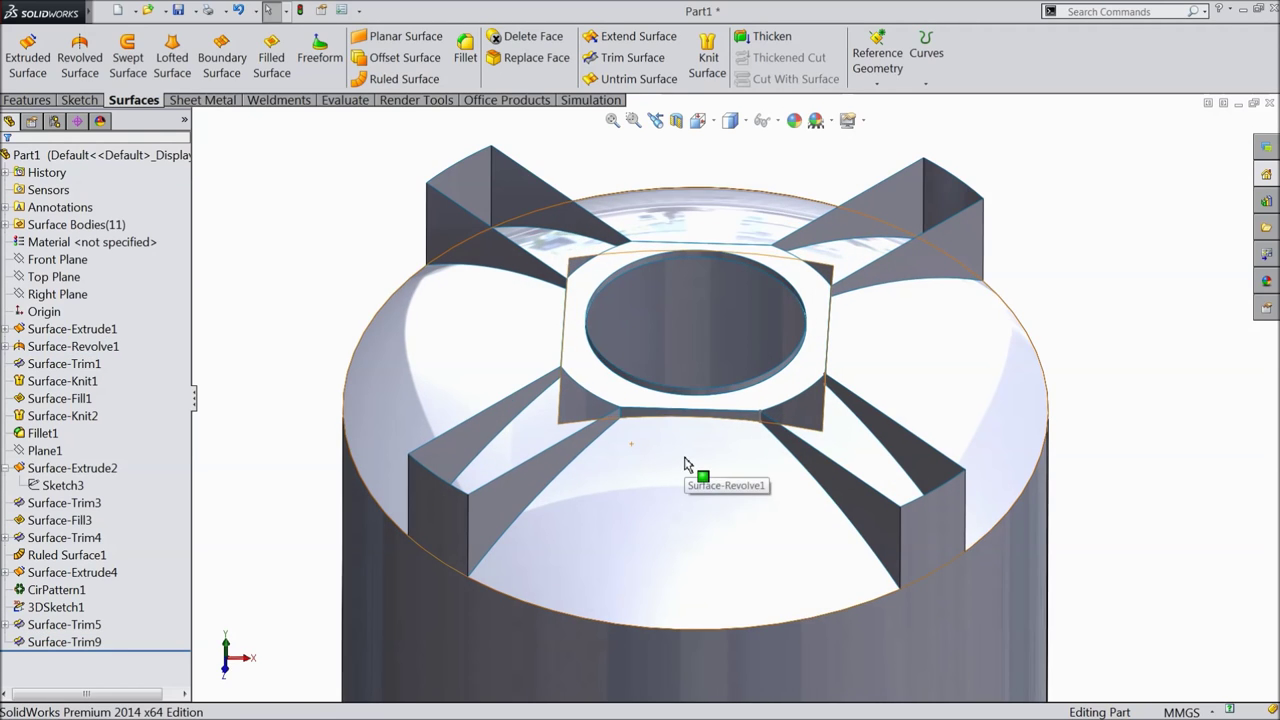
# Set up a mutual surface trim between the tank body surface Surface-Trim3 and all four diagonal surfaces
pyautogui.click(628, 60)
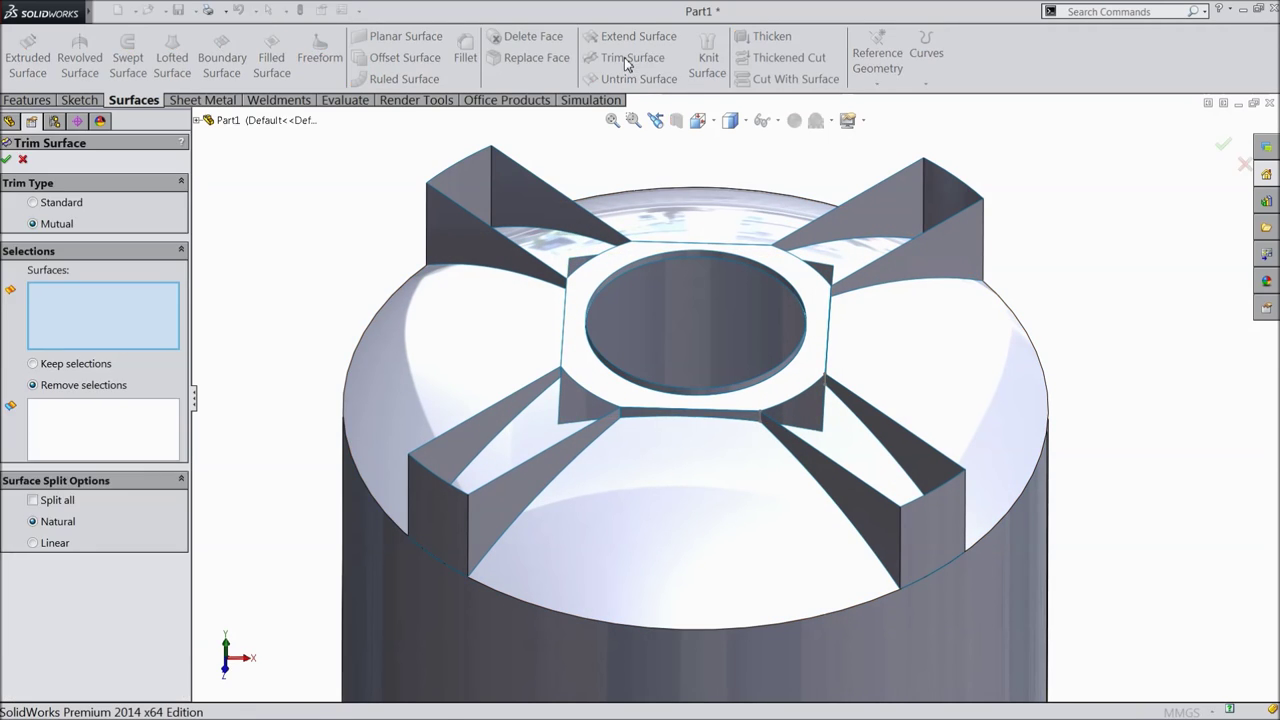
pyautogui.click(197, 120)
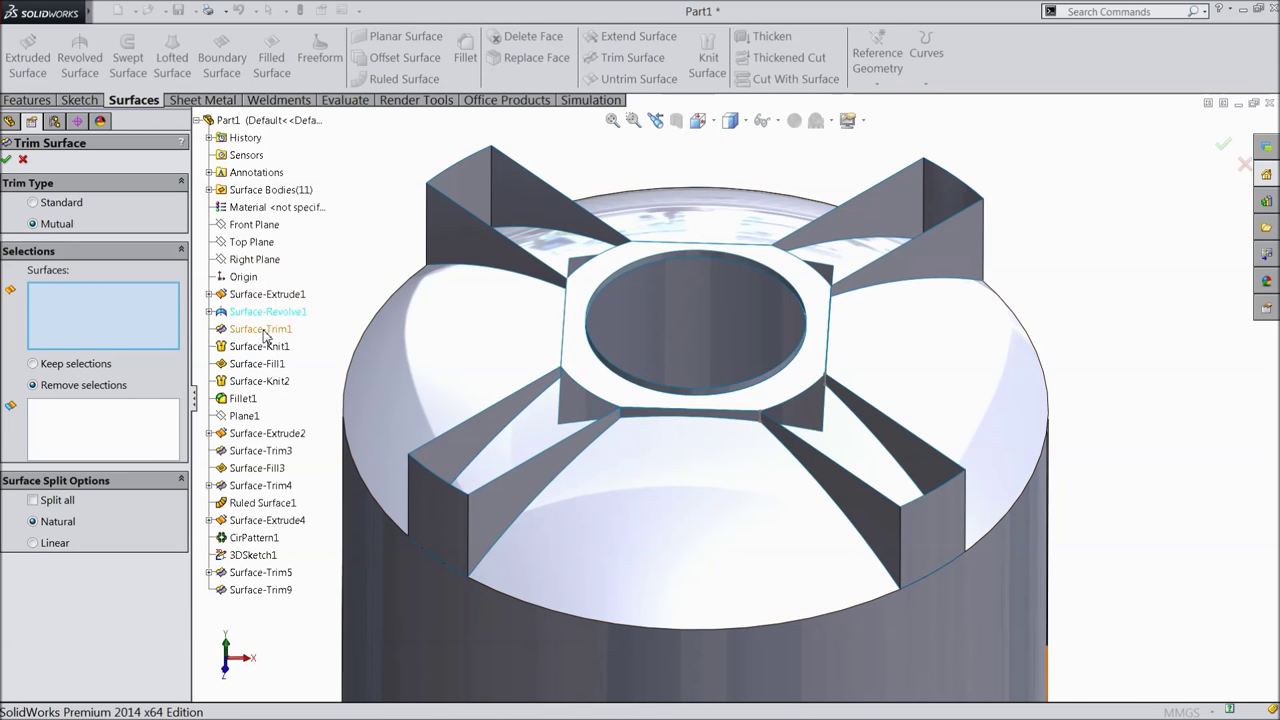
pyautogui.click(261, 451)
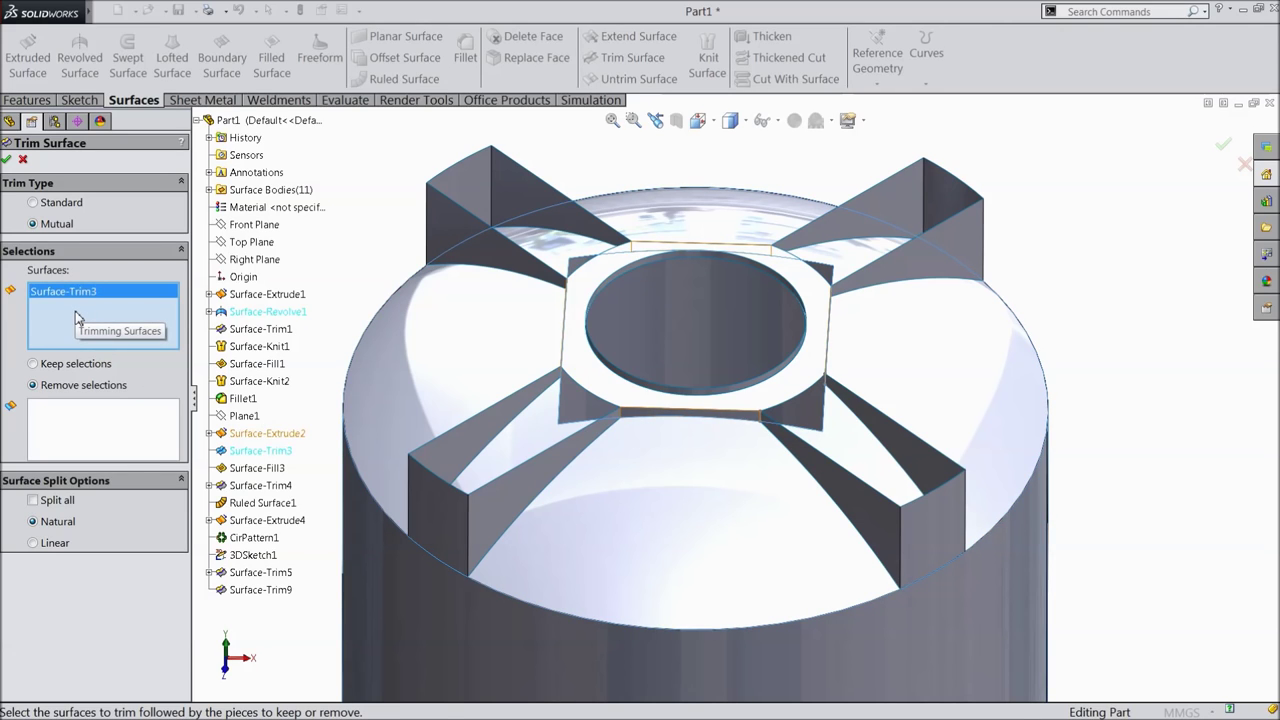
pyautogui.click(495, 501)
pyautogui.click(486, 252)
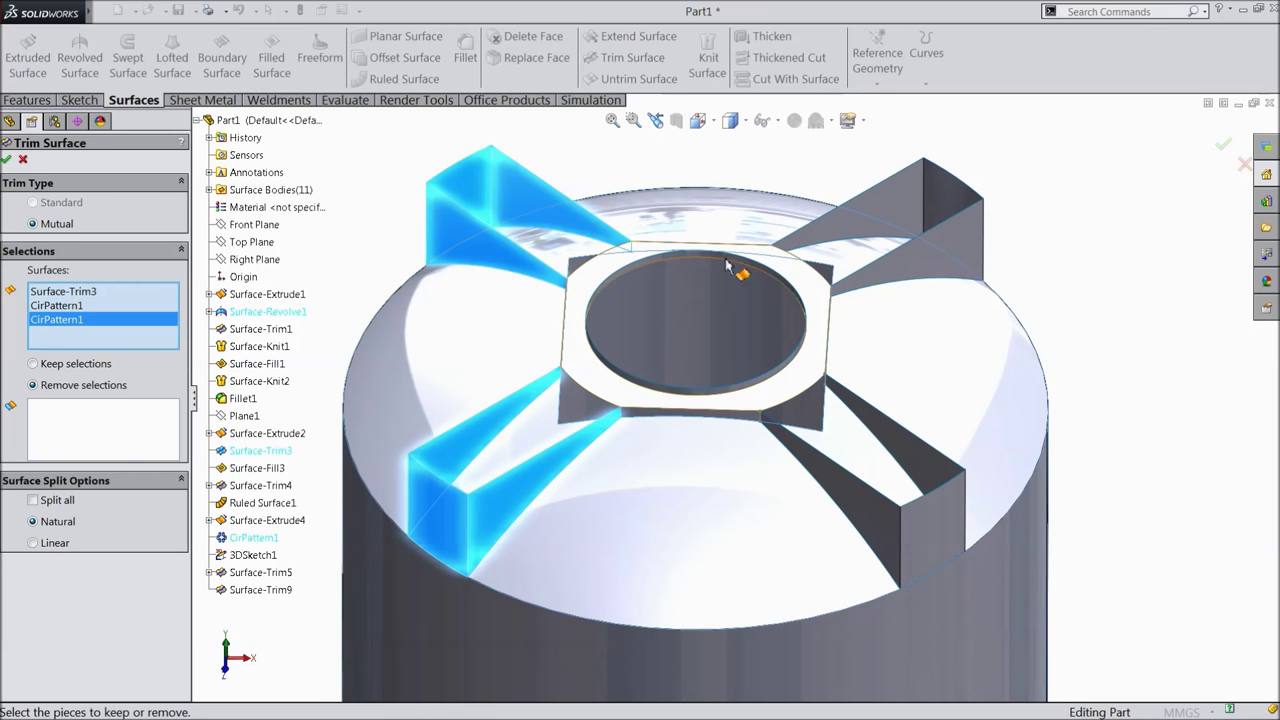
pyautogui.click(959, 259)
pyautogui.click(928, 527)
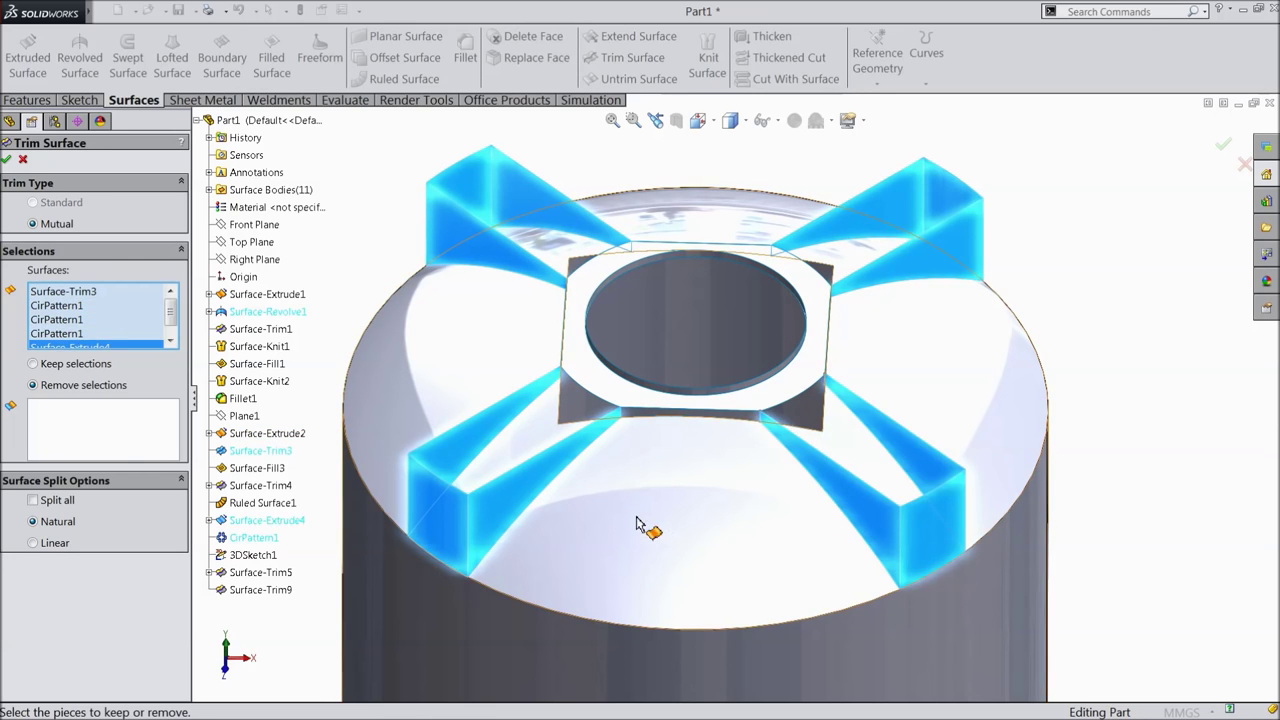
# Remove the four dome pieces enclosed by the diagonal walls and complete the mutual trim
pyautogui.click(68, 428)
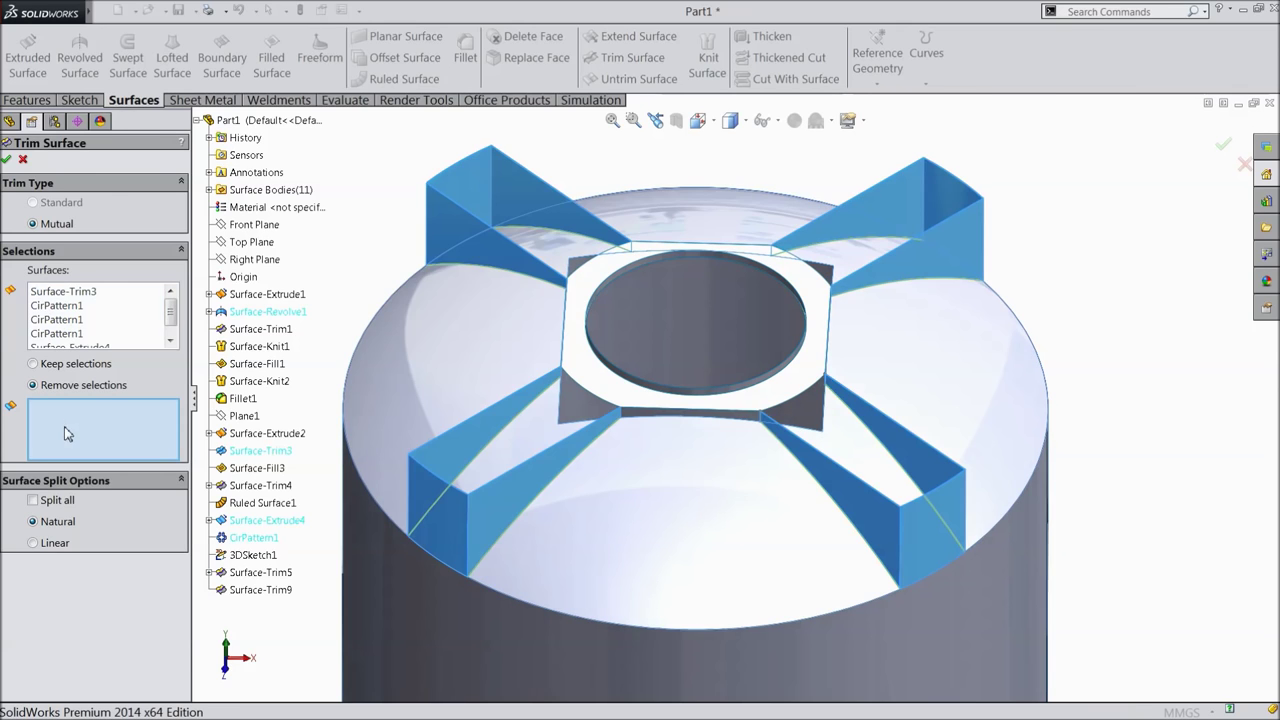
pyautogui.click(540, 450)
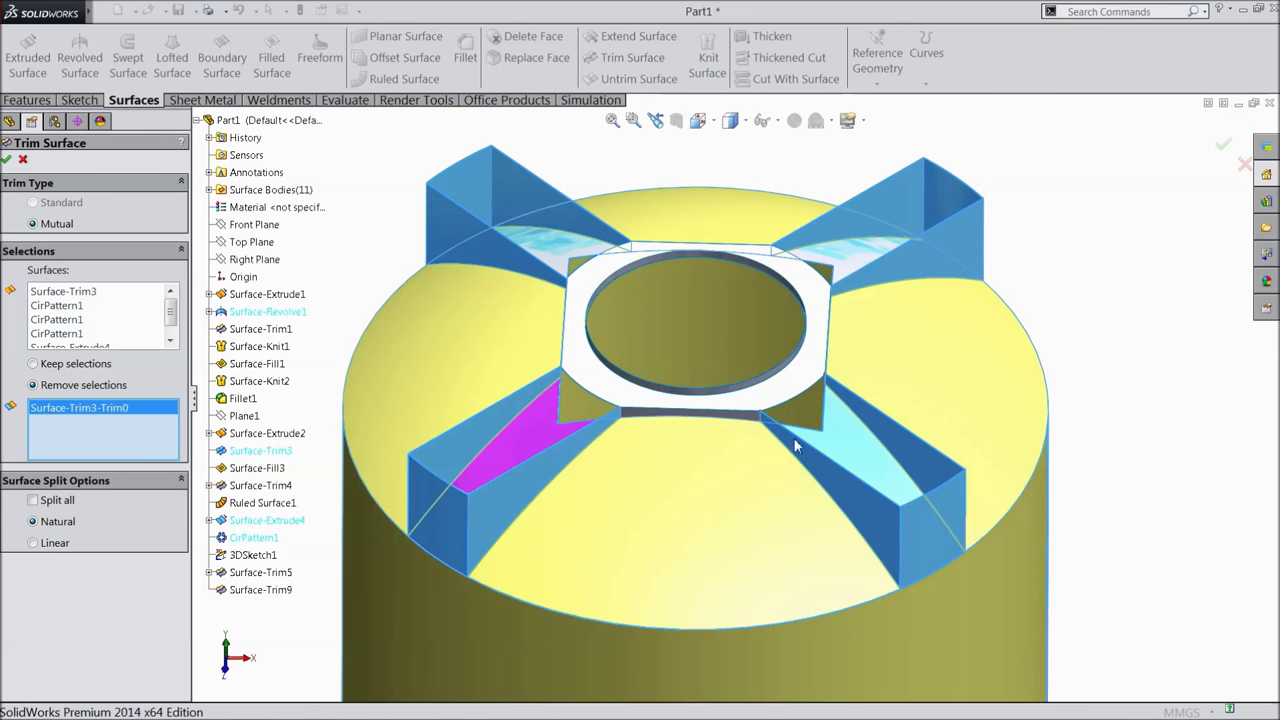
pyautogui.click(859, 448)
pyautogui.click(846, 257)
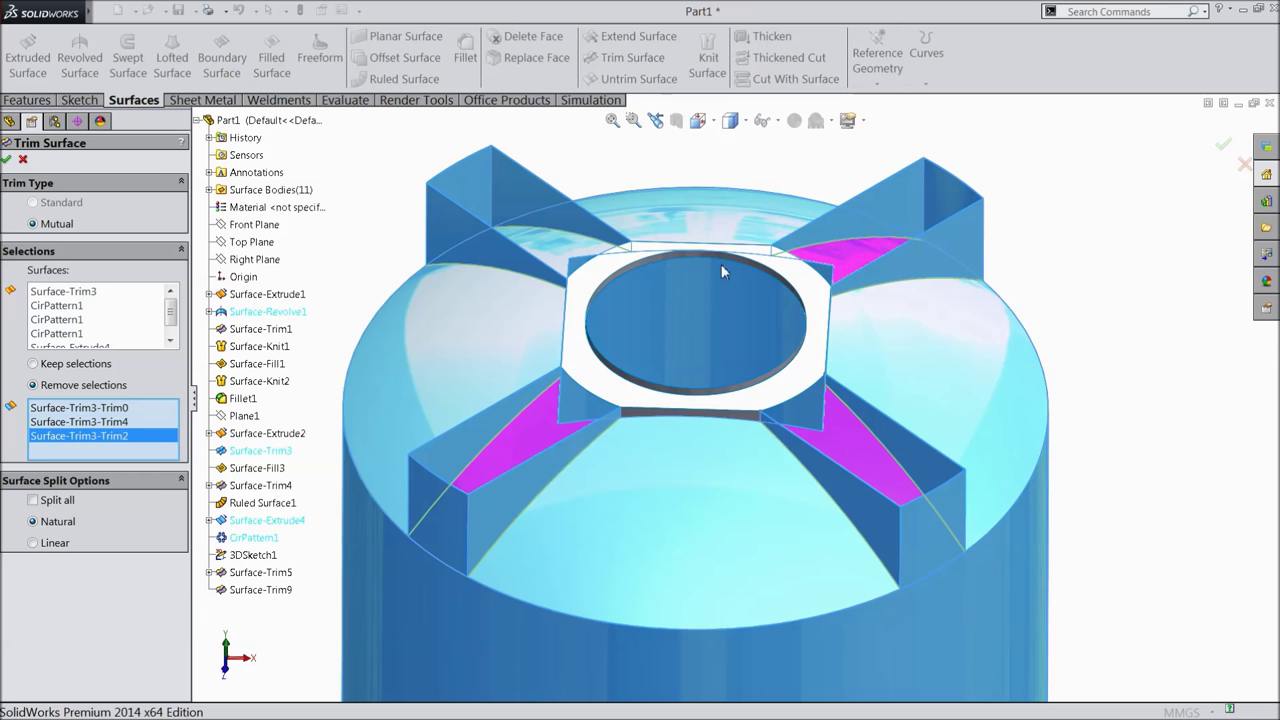
pyautogui.click(560, 250)
pyautogui.moveTo(1074, 237); pyautogui.dragTo(1074, 273, button='middle')
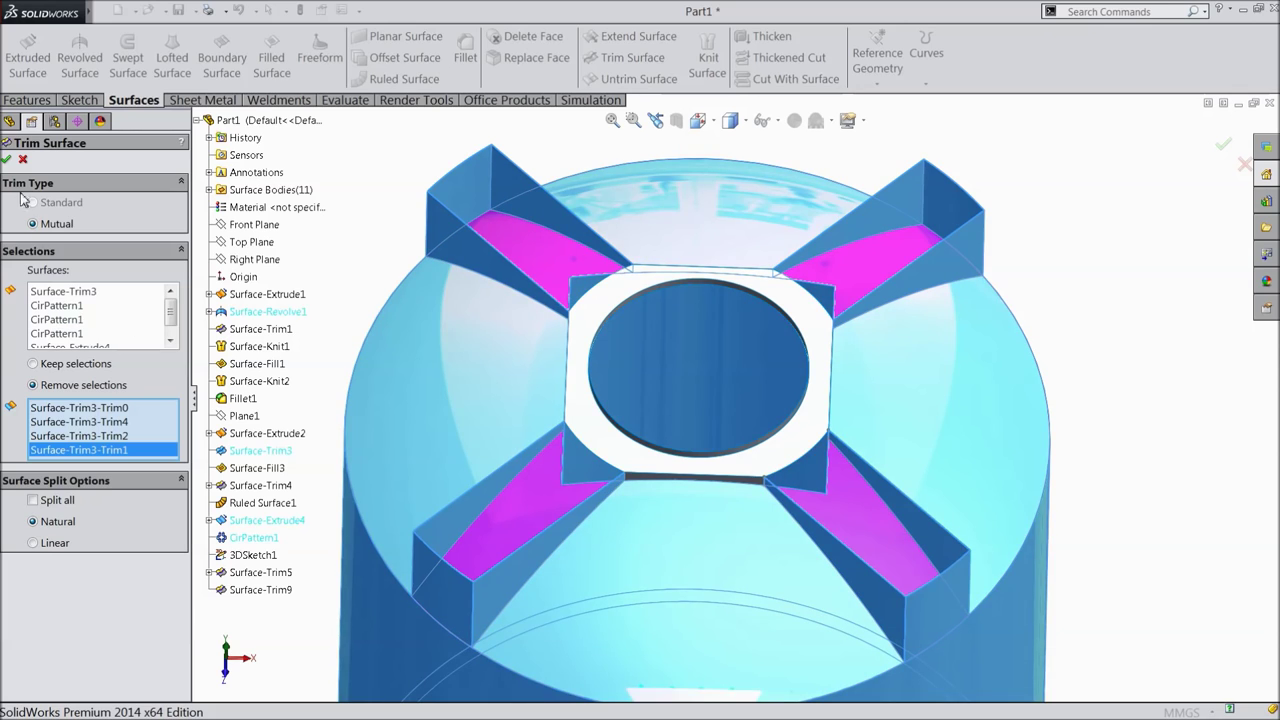
pyautogui.click(8, 161)
# Fill the open top of the front-right diagonal arm with a contact patch bounded by its four upper edges
pyautogui.moveTo(287, 291)
pyautogui.mouseDown(button='middle')
pyautogui.moveTo(286, 351)
pyautogui.moveTo(314, 329)
pyautogui.moveTo(257, 262)
pyautogui.moveTo(271, 214)
pyautogui.moveTo(297, 214)
pyautogui.moveTo(286, 223)
pyautogui.moveTo(304, 284)
pyautogui.moveTo(294, 369)
pyautogui.moveTo(294, 271)
pyautogui.mouseUp(button='middle')
pyautogui.scroll(3, 294, 271)
pyautogui.scroll(-3, 814, 500)
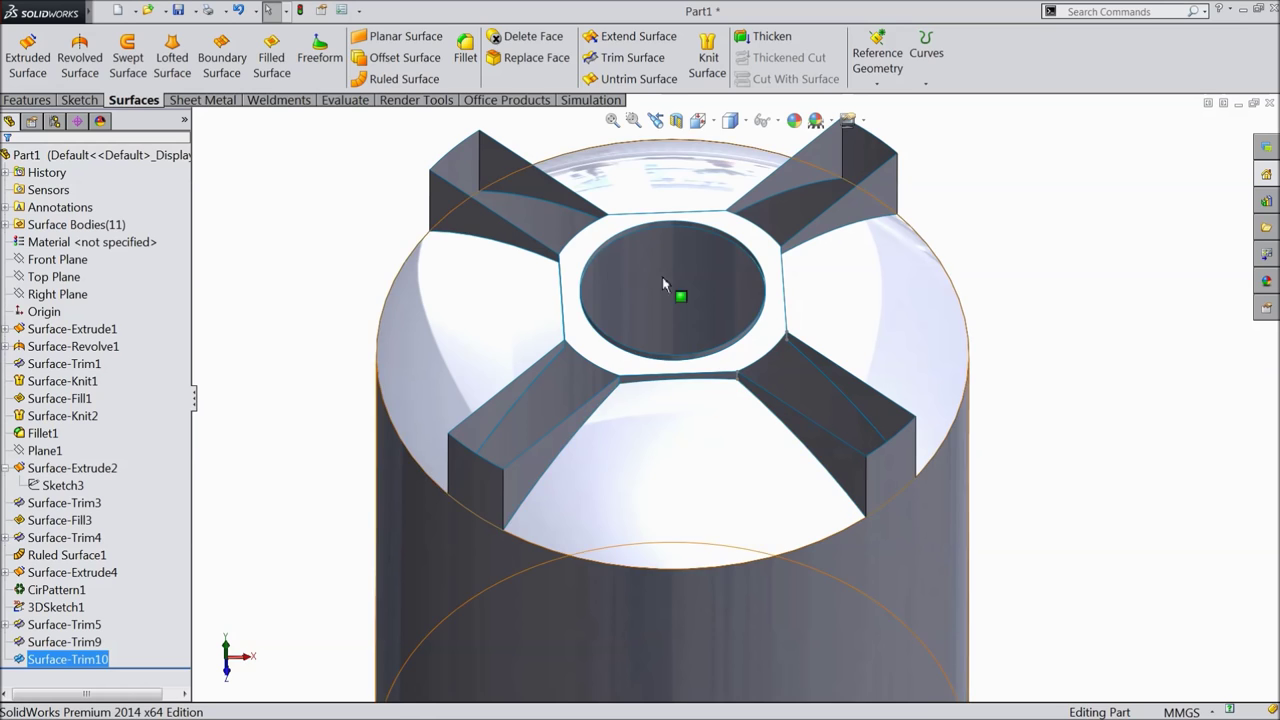
pyautogui.click(272, 60)
pyautogui.scroll(-3, 822, 408)
pyautogui.click(938, 461)
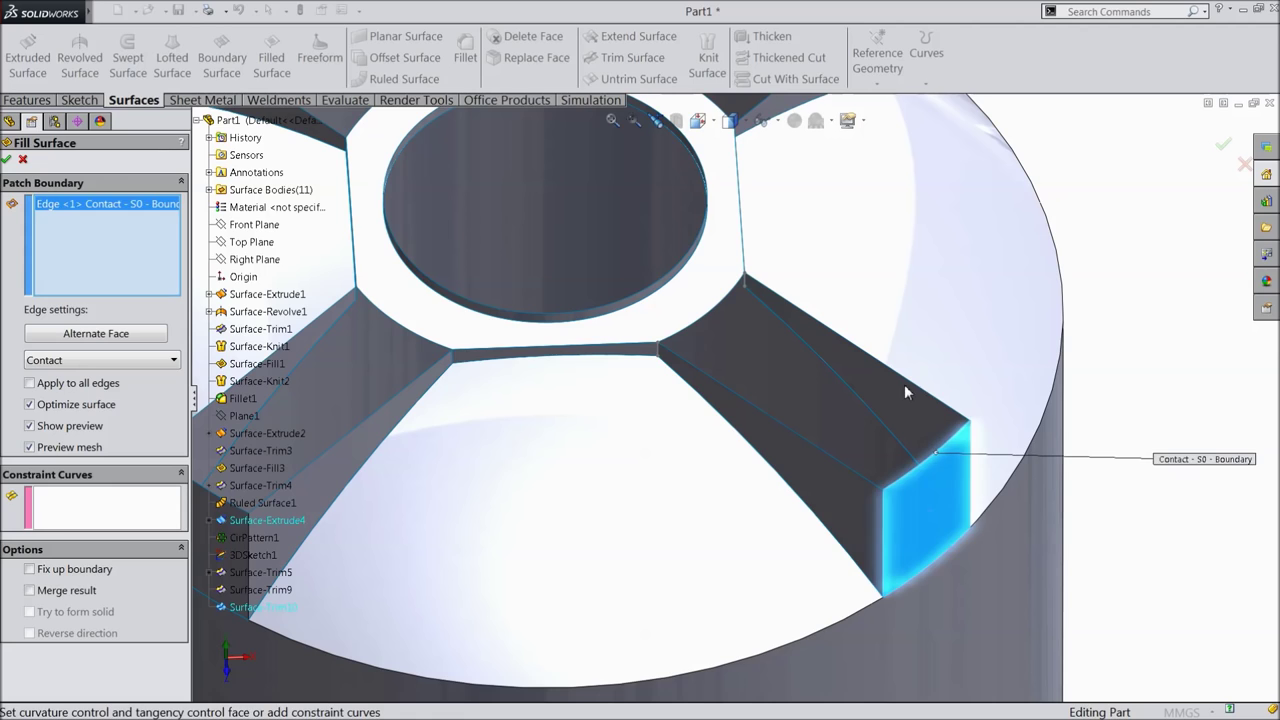
pyautogui.click(909, 384)
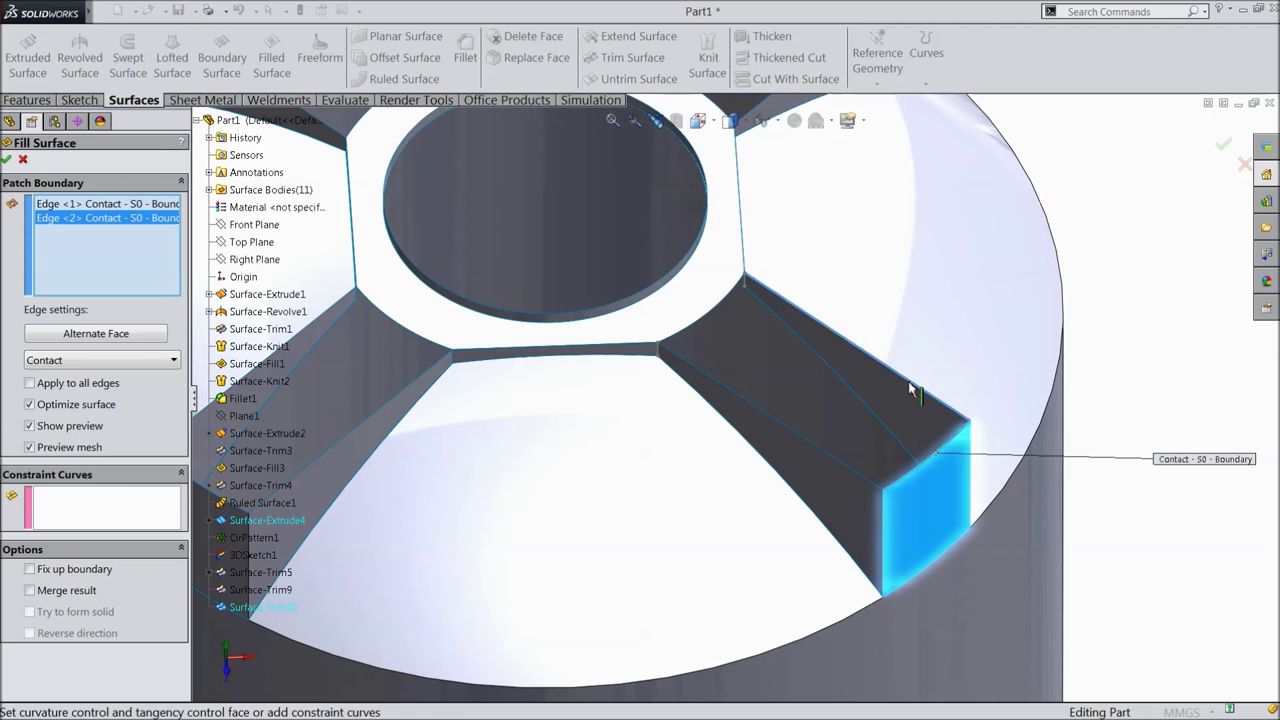
pyautogui.click(697, 330)
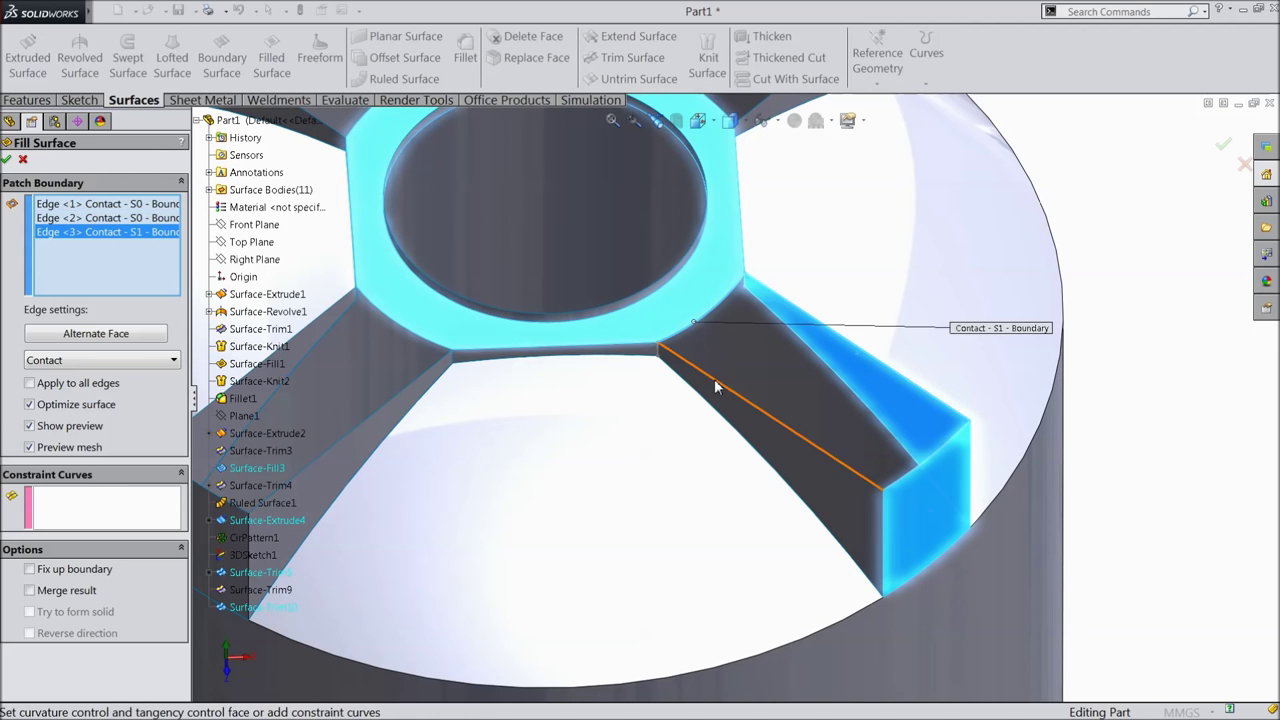
pyautogui.click(716, 382)
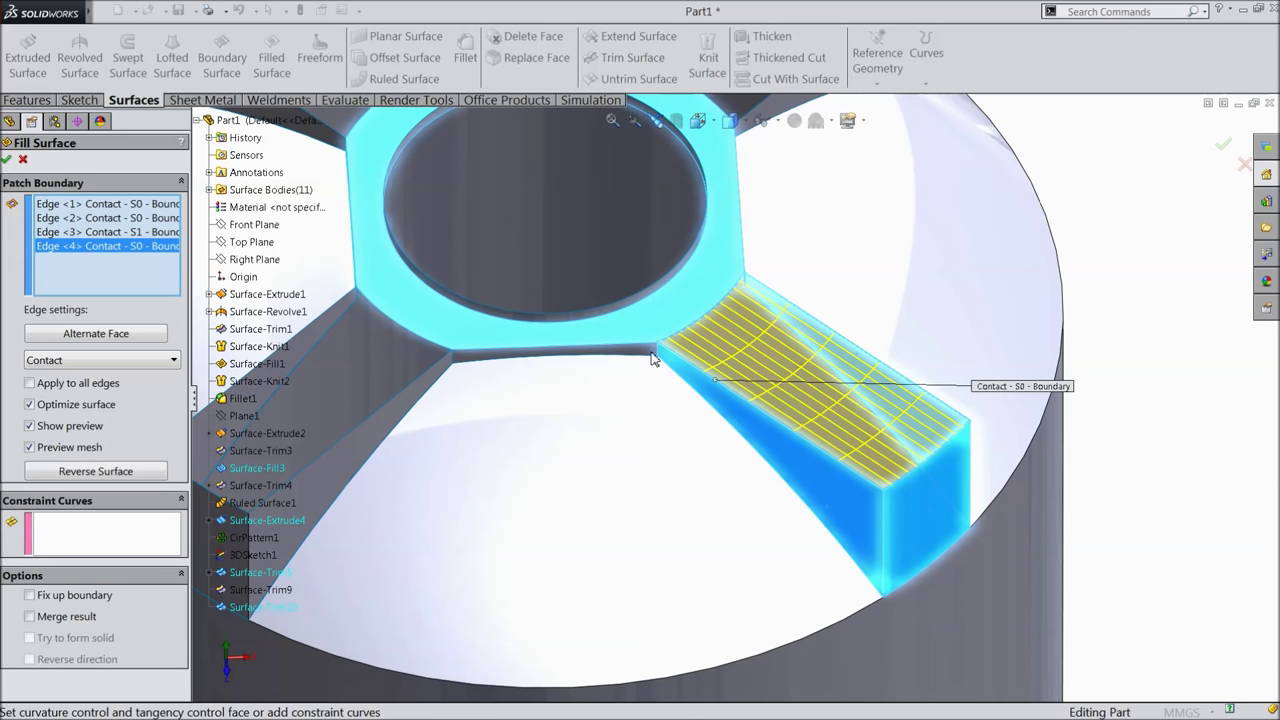
pyautogui.click(7, 160)
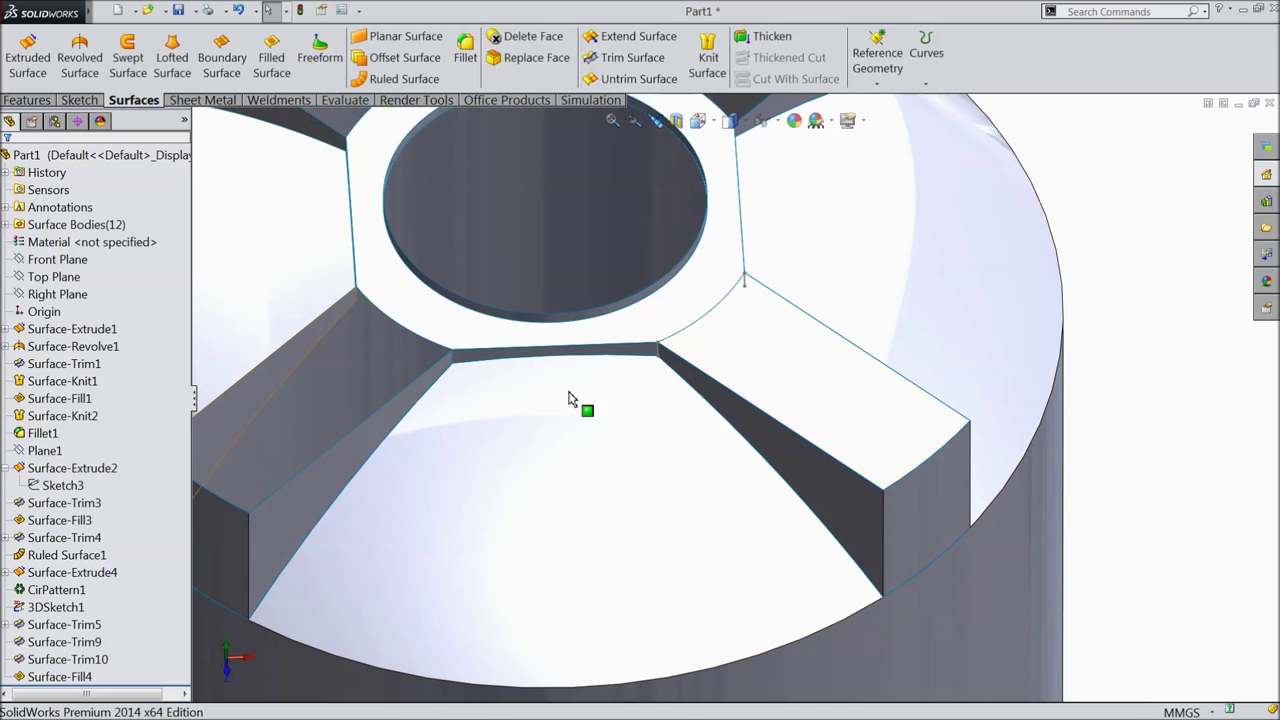
# Cap the front-left diagonal arm with a filled surface bounded by its two side edges, neck arc and outer edge
pyautogui.click(271, 57)
pyautogui.moveTo(510, 420); pyautogui.dragTo(431, 381, button='middle')
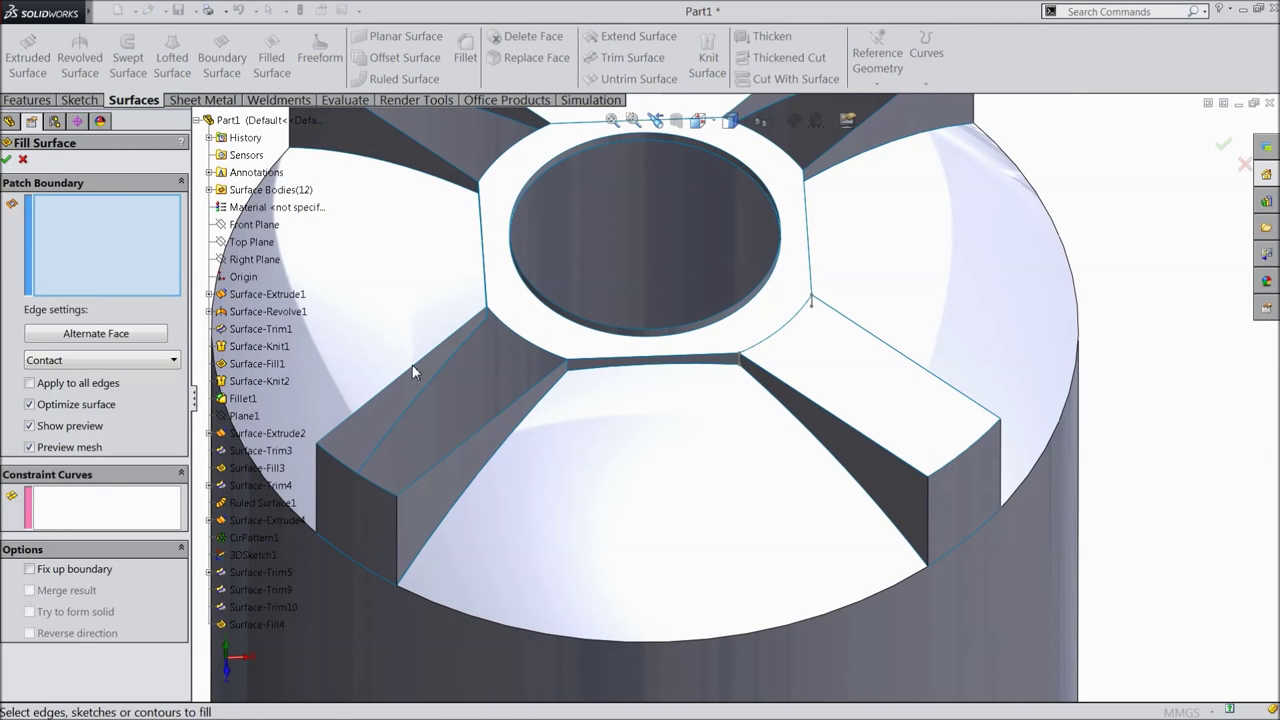
pyautogui.click(415, 374)
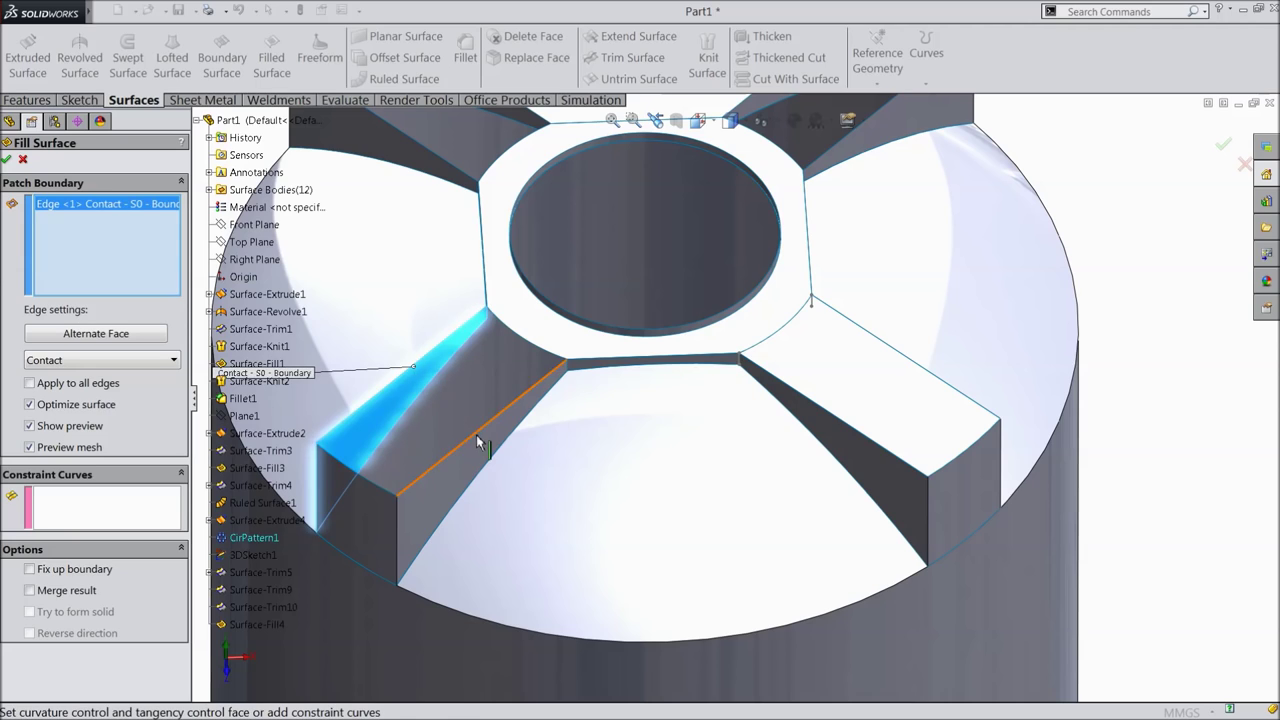
pyautogui.click(477, 437)
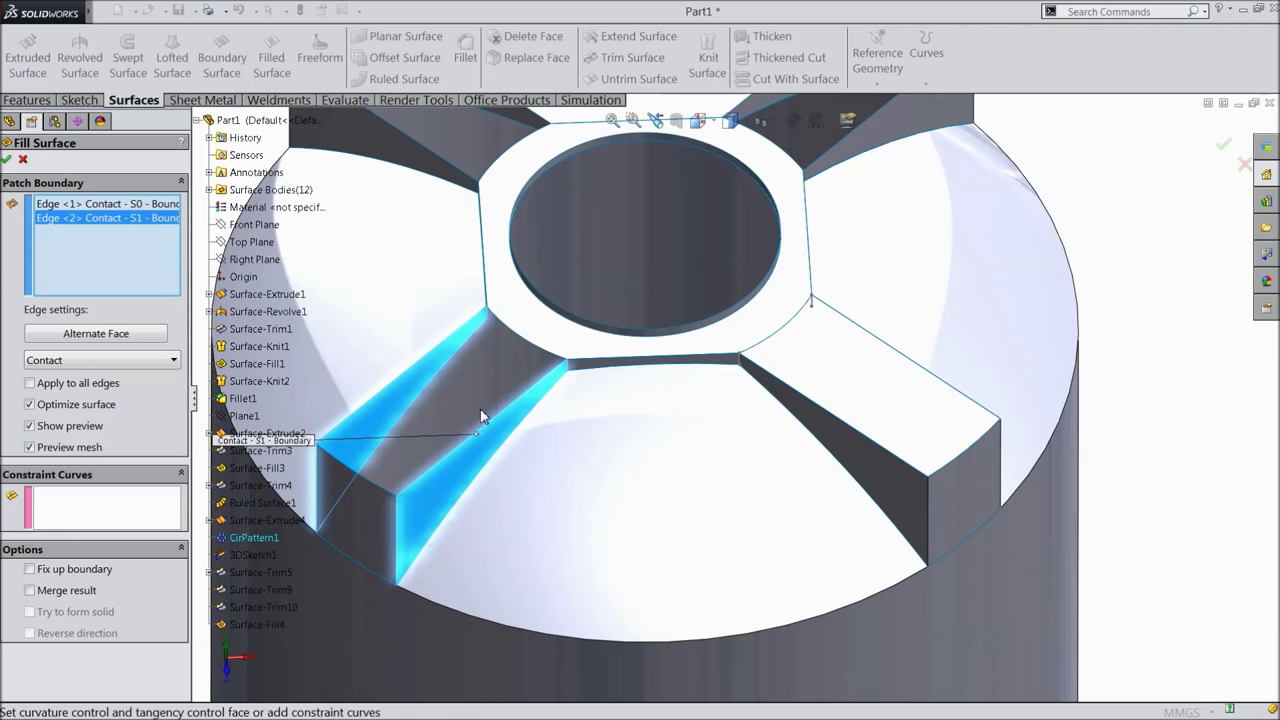
pyautogui.click(538, 352)
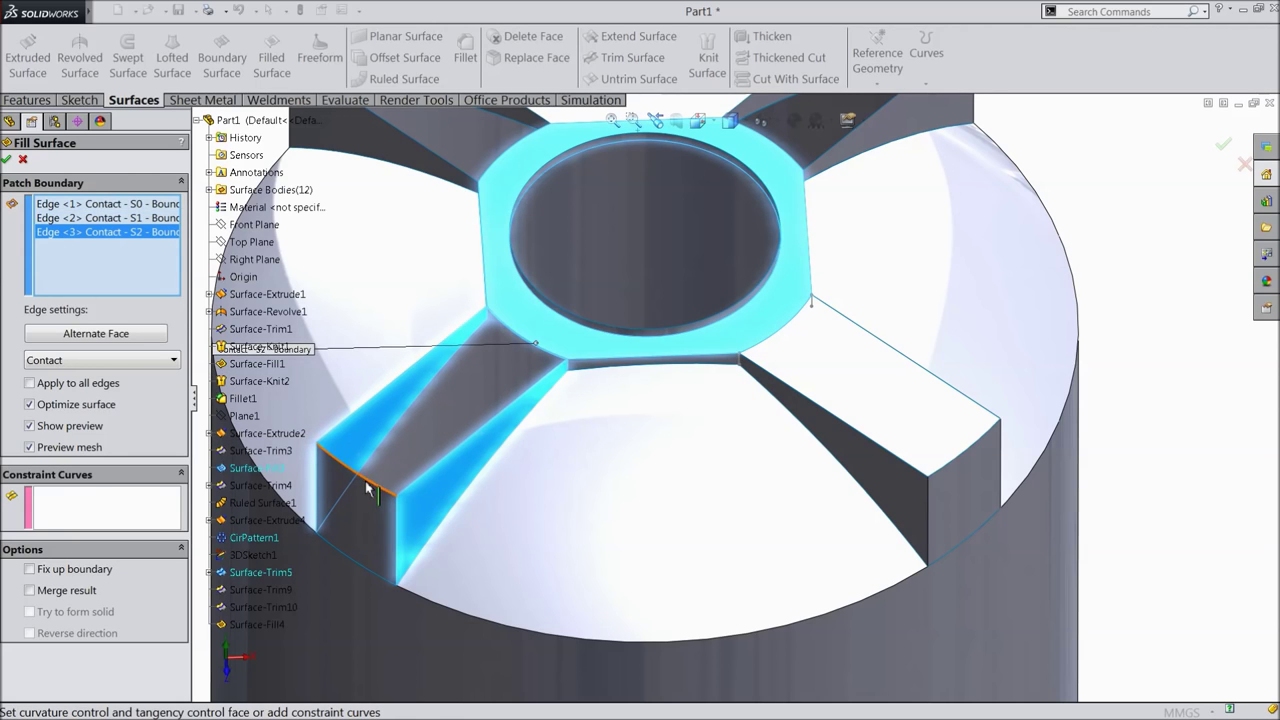
pyautogui.click(366, 481)
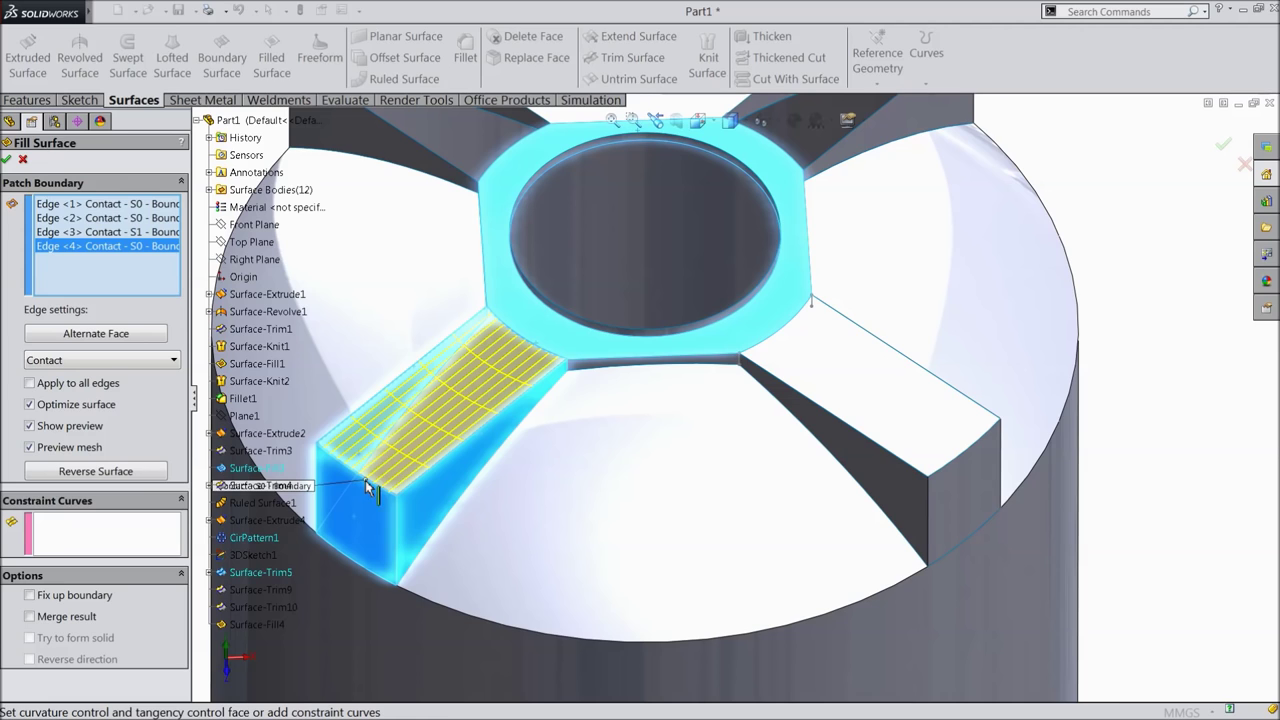
pyautogui.click(5, 163)
# Cap the rear-left diagonal arm with a filled surface through its four upper boundary edges, using Contact edge settings
pyautogui.moveTo(651, 300); pyautogui.dragTo(714, 263, button='middle')
pyautogui.scroll(-5, 722, 164)
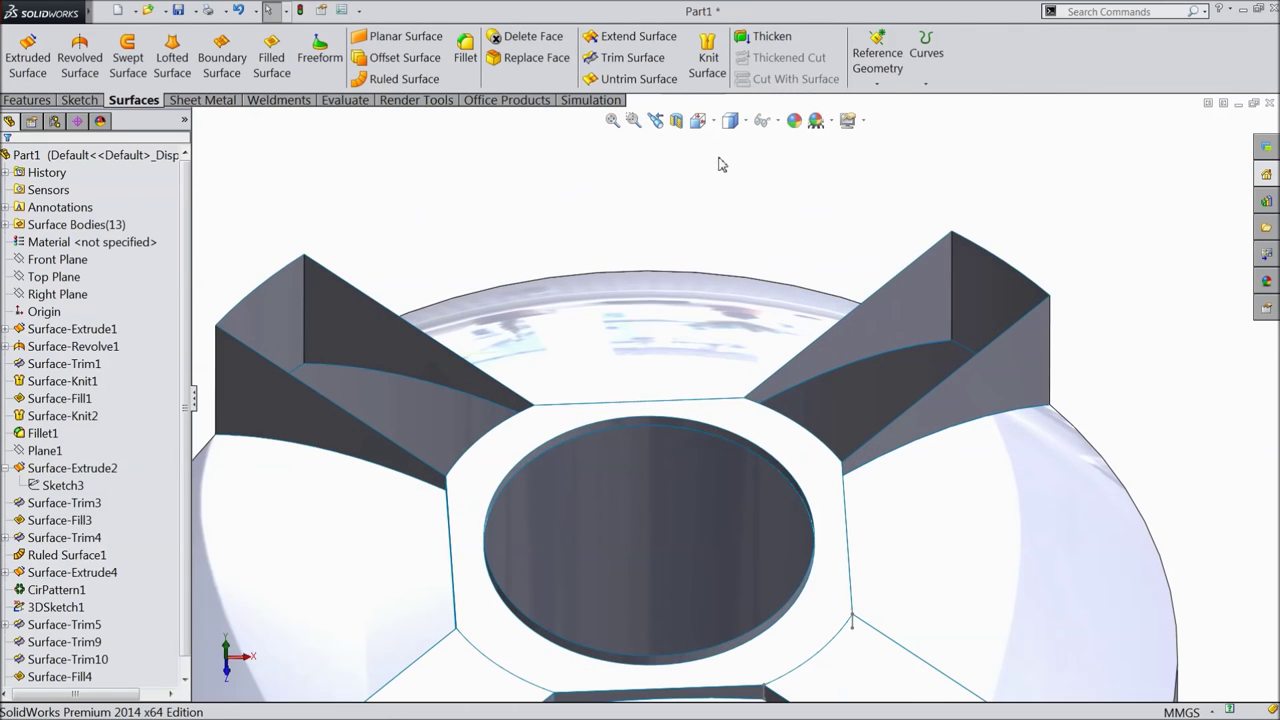
pyautogui.click(270, 55)
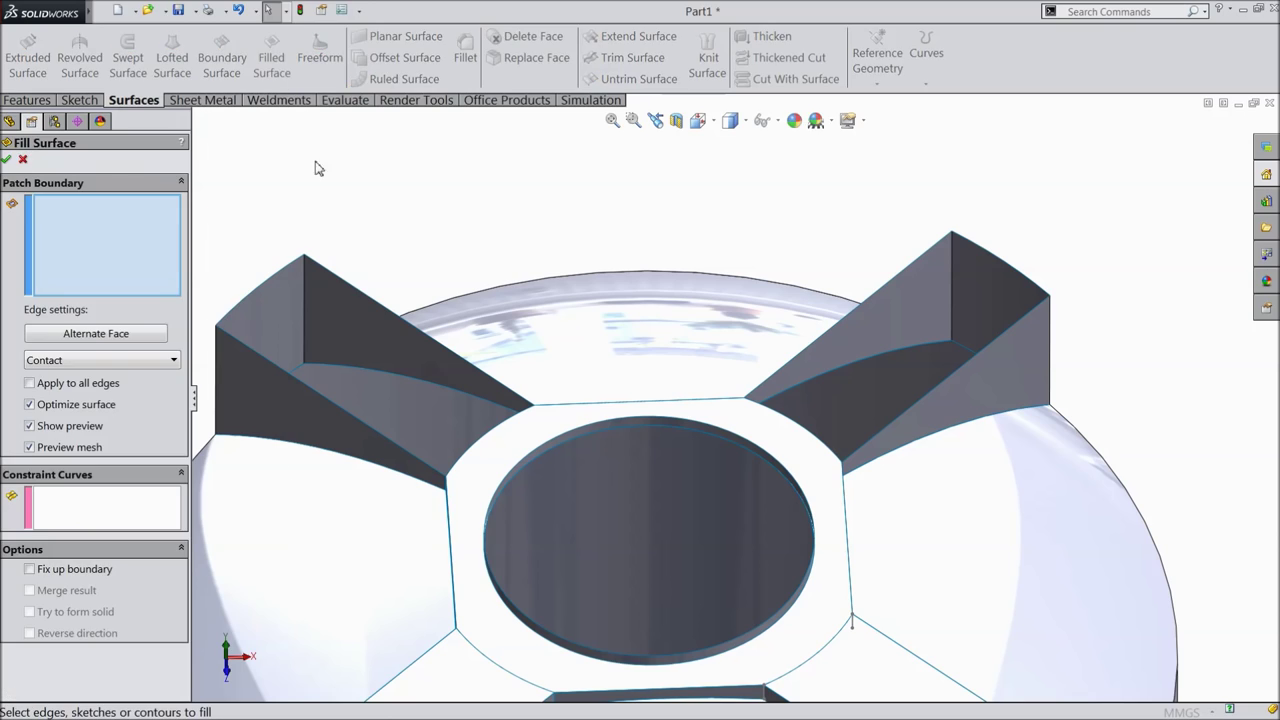
pyautogui.click(334, 406)
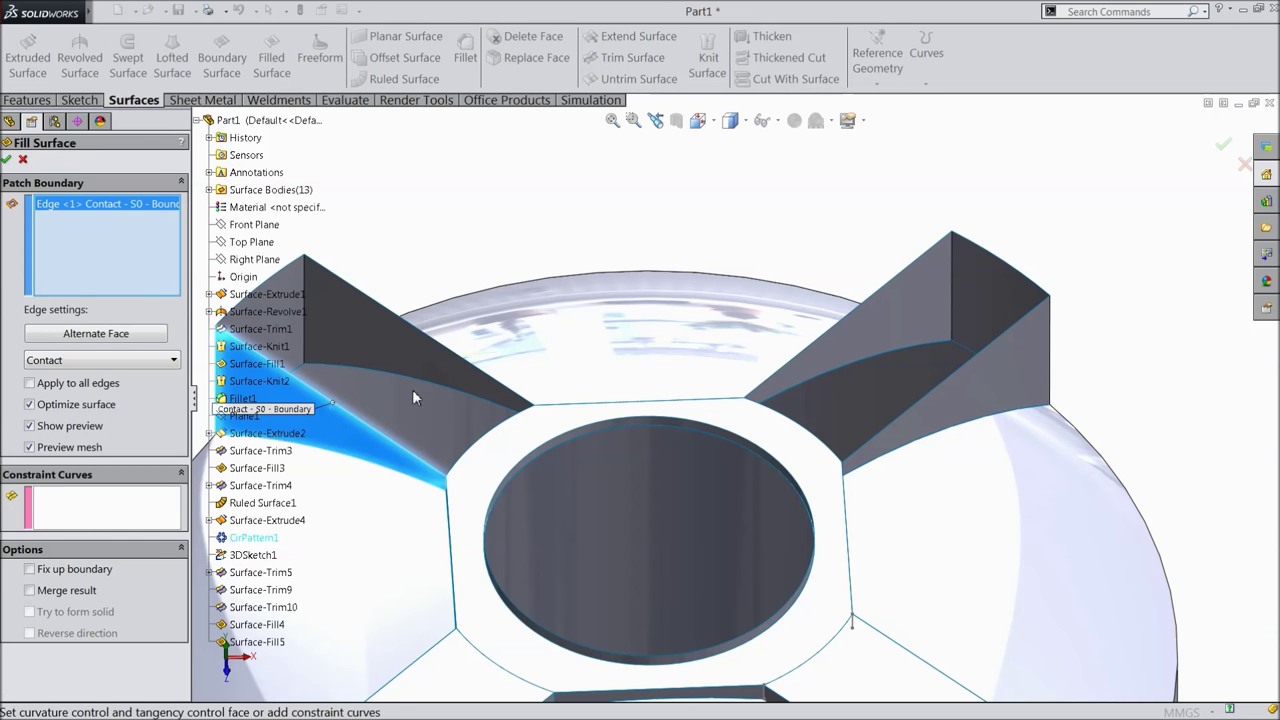
pyautogui.click(461, 360)
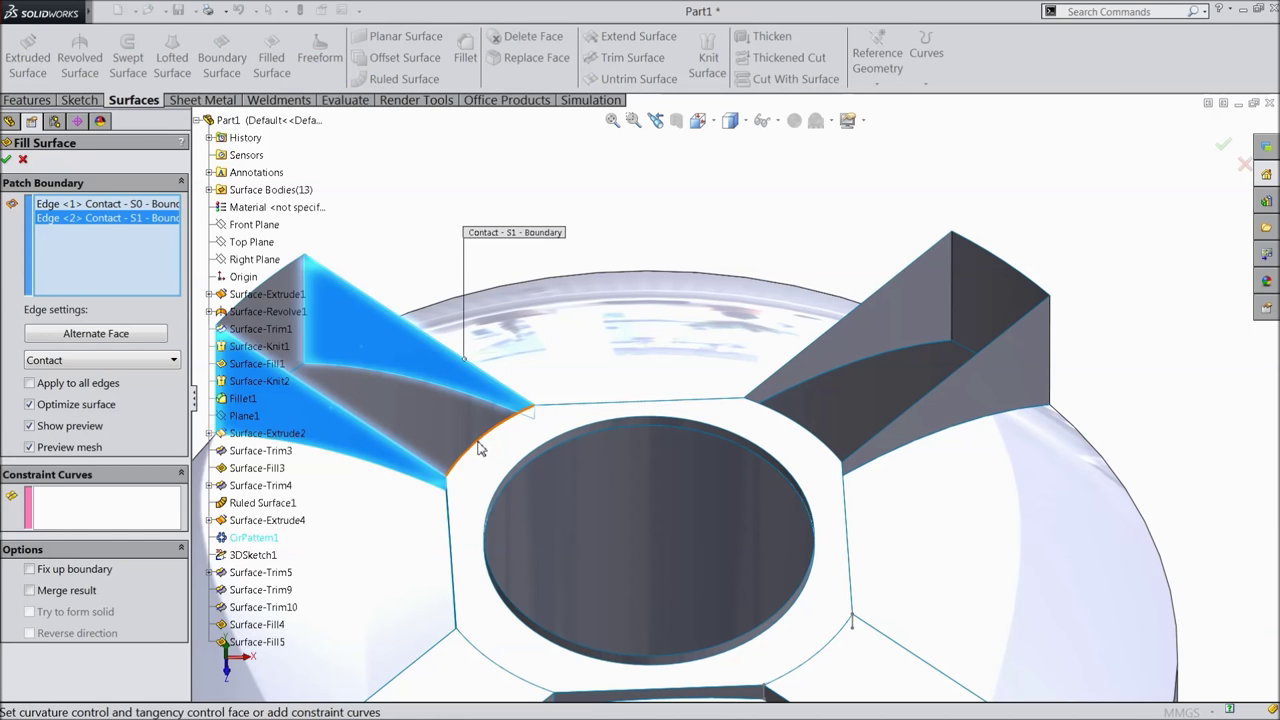
pyautogui.click(478, 449)
pyautogui.click(289, 270)
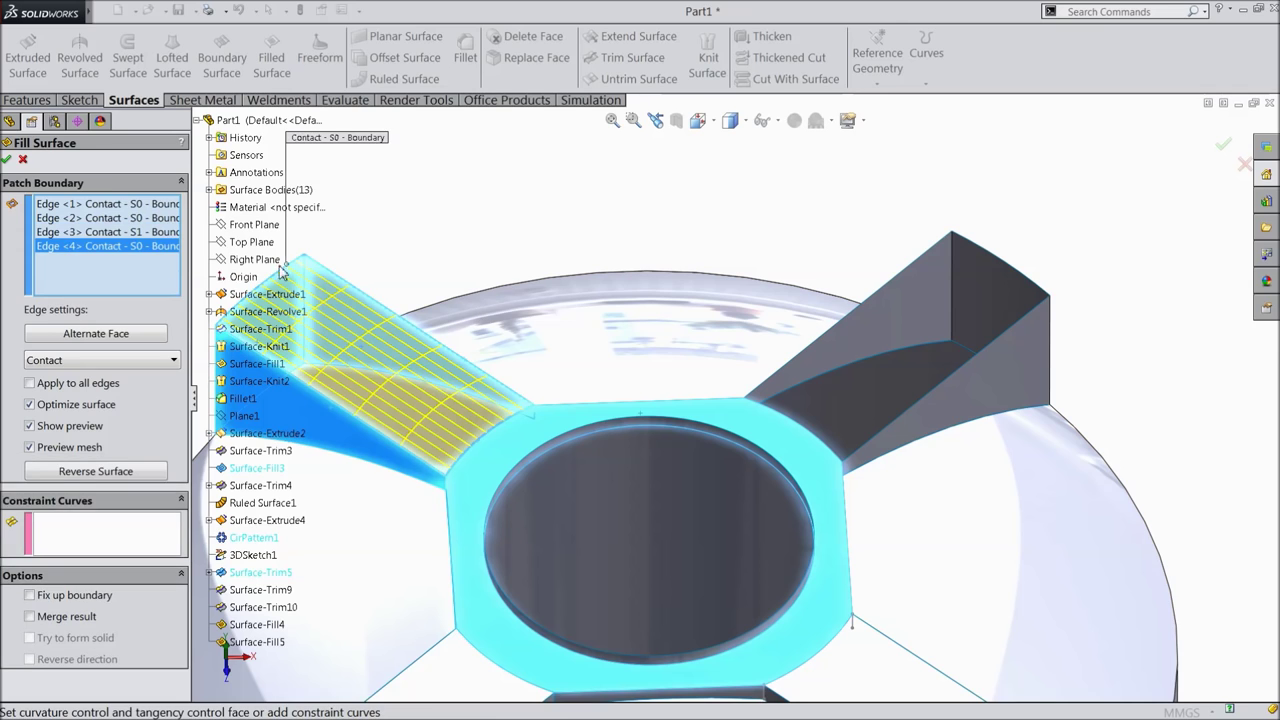
pyautogui.click(7, 160)
# Cap the rear-right diagonal arm with a filled surface bounded by its outer edge, two side edges and neck arc
pyautogui.click(271, 55)
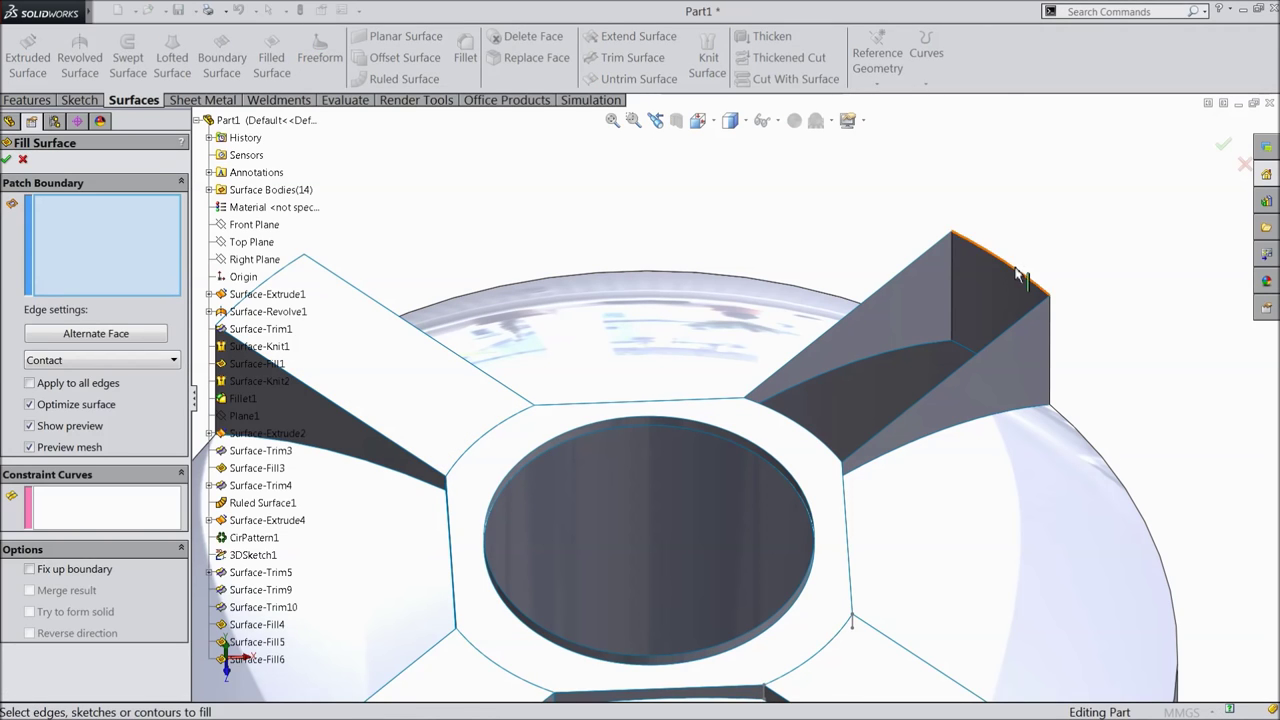
pyautogui.click(1016, 275)
pyautogui.click(909, 265)
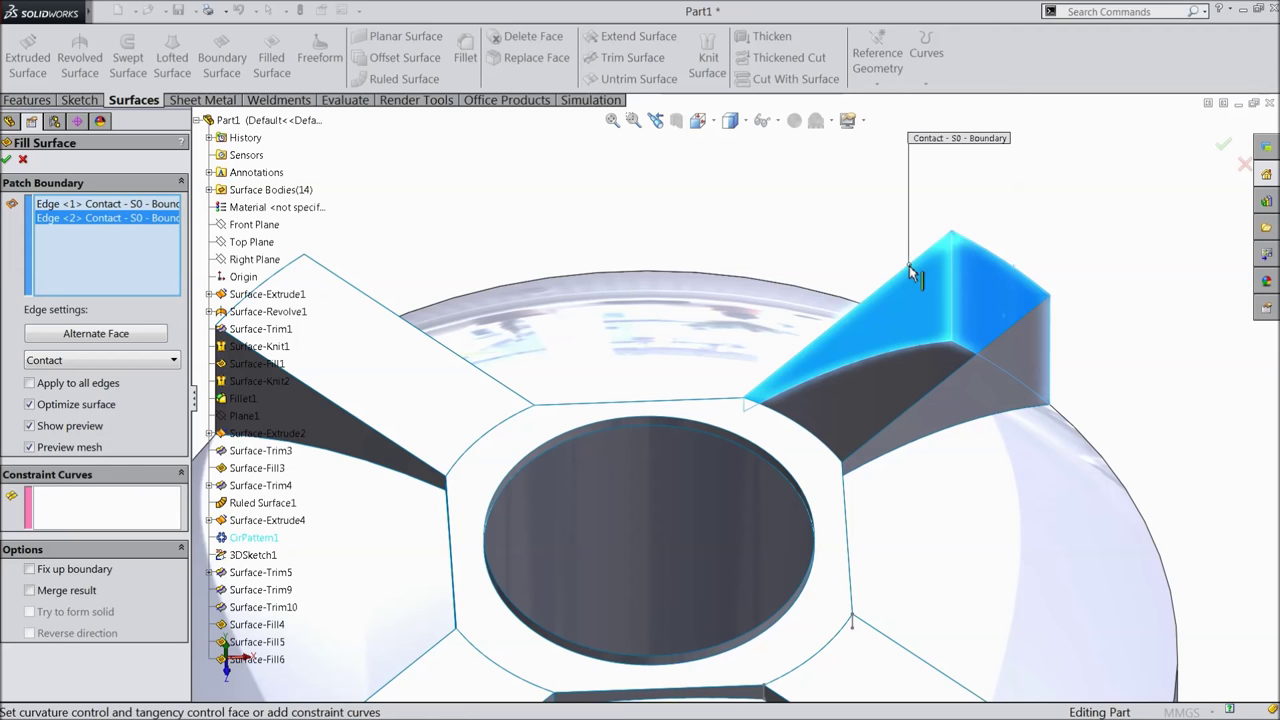
pyautogui.click(959, 368)
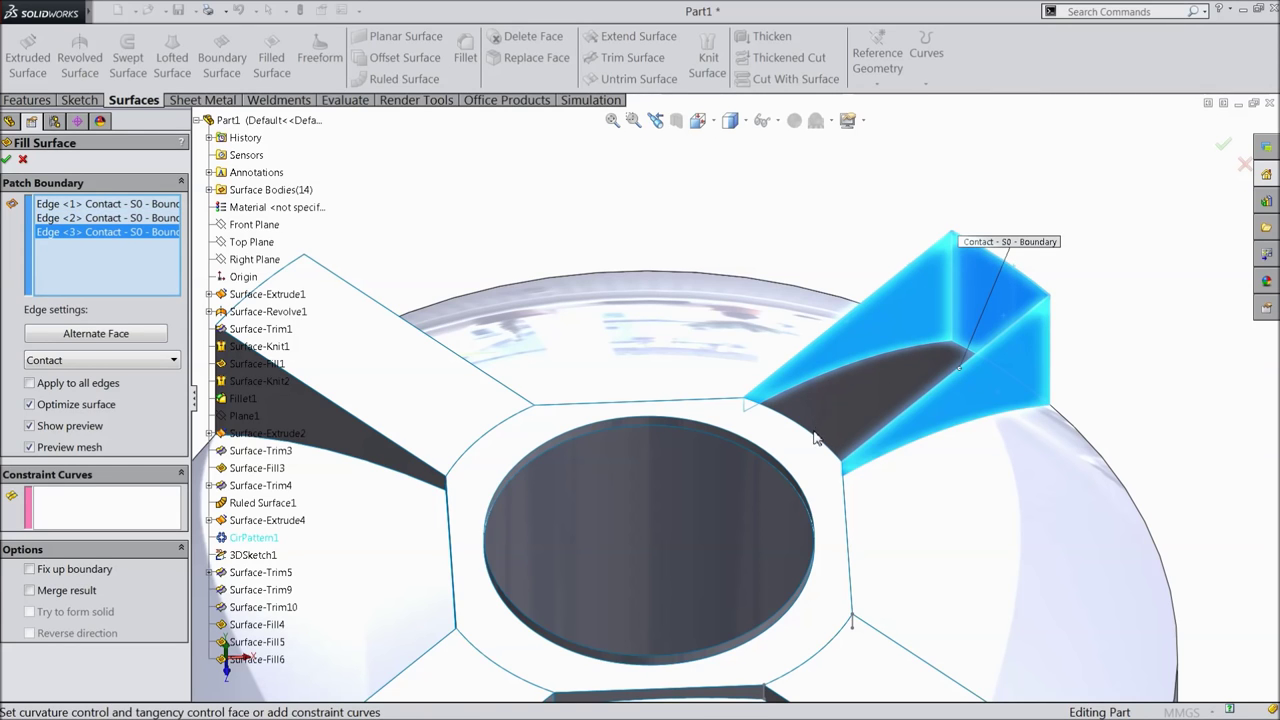
pyautogui.click(815, 444)
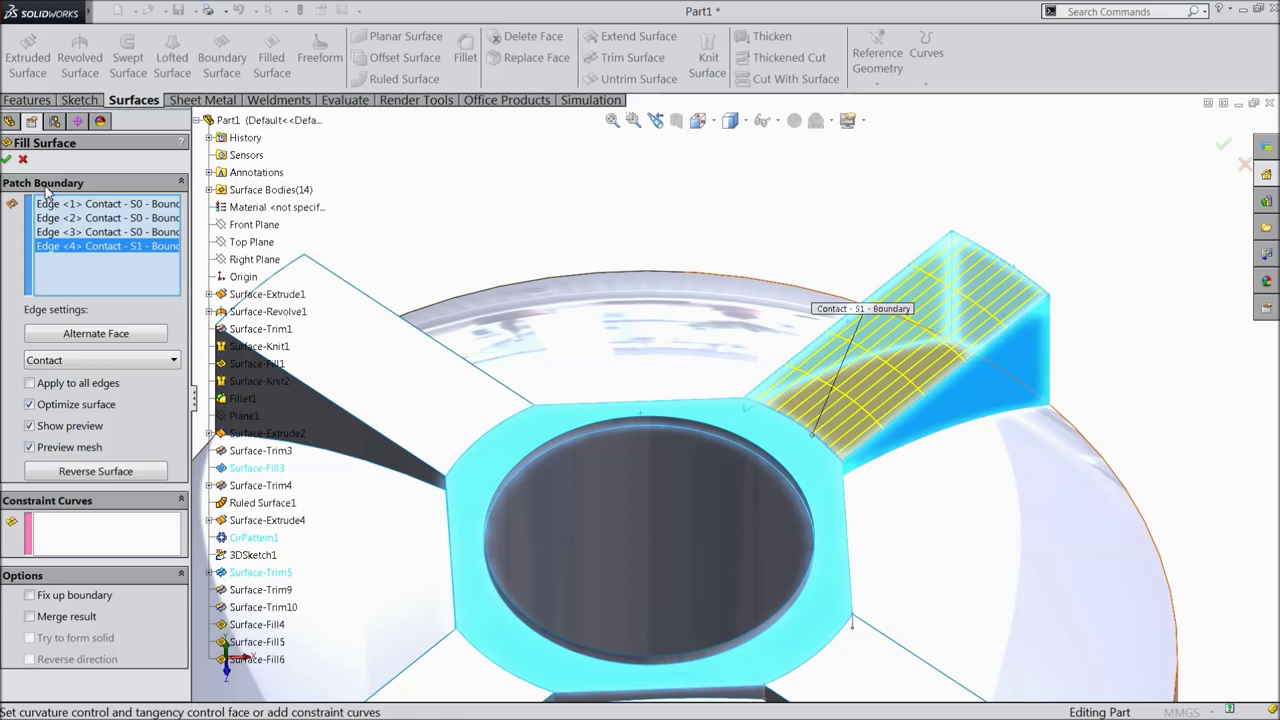
pyautogui.click(7, 160)
# Hide 3DSketch1 at the corner of the tank neck
pyautogui.scroll(5, 488, 205)
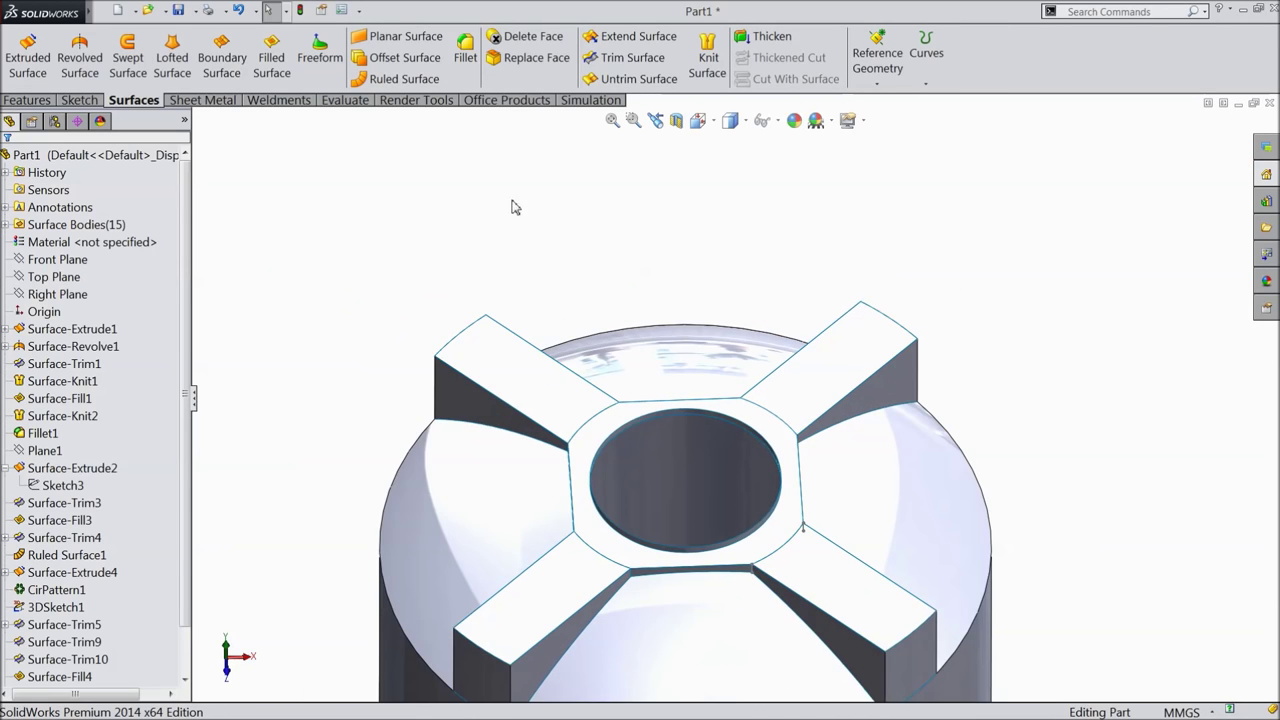
pyautogui.moveTo(604, 428); pyautogui.dragTo(683, 443, button='middle')
pyautogui.click(65, 524)
pyautogui.scroll(-1, 186, 472)
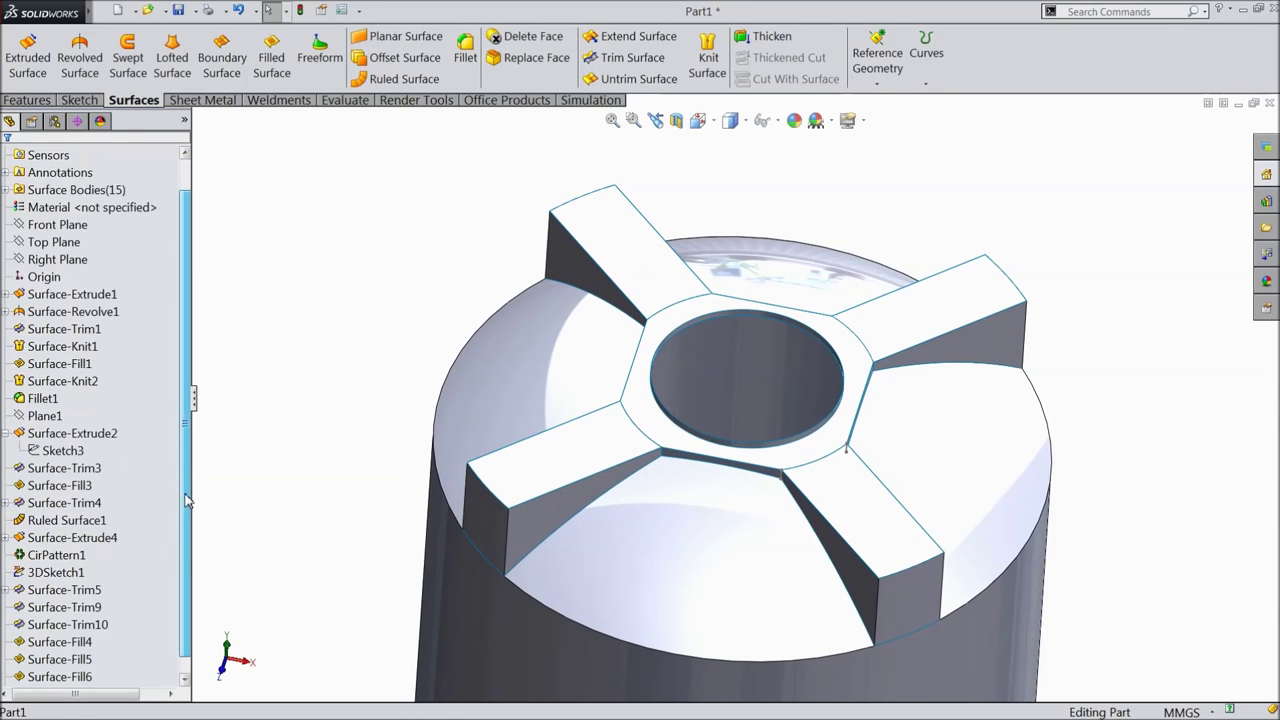
pyautogui.click(50, 557)
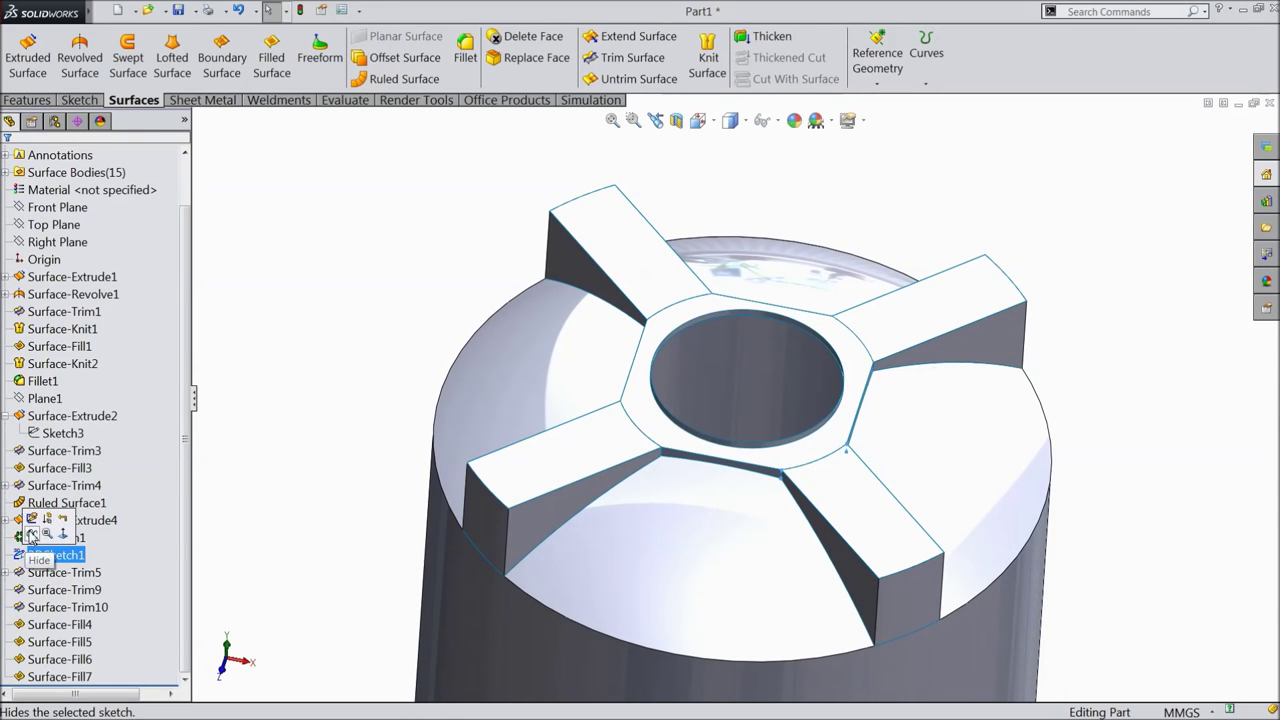
pyautogui.click(33, 537)
# Examine the capped diagonal arms, the neck and the dome between them from several angles
pyautogui.moveTo(308, 411)
pyautogui.mouseDown(button='middle')
pyautogui.moveTo(294, 429)
pyautogui.moveTo(306, 409)
pyautogui.mouseUp(button='middle')
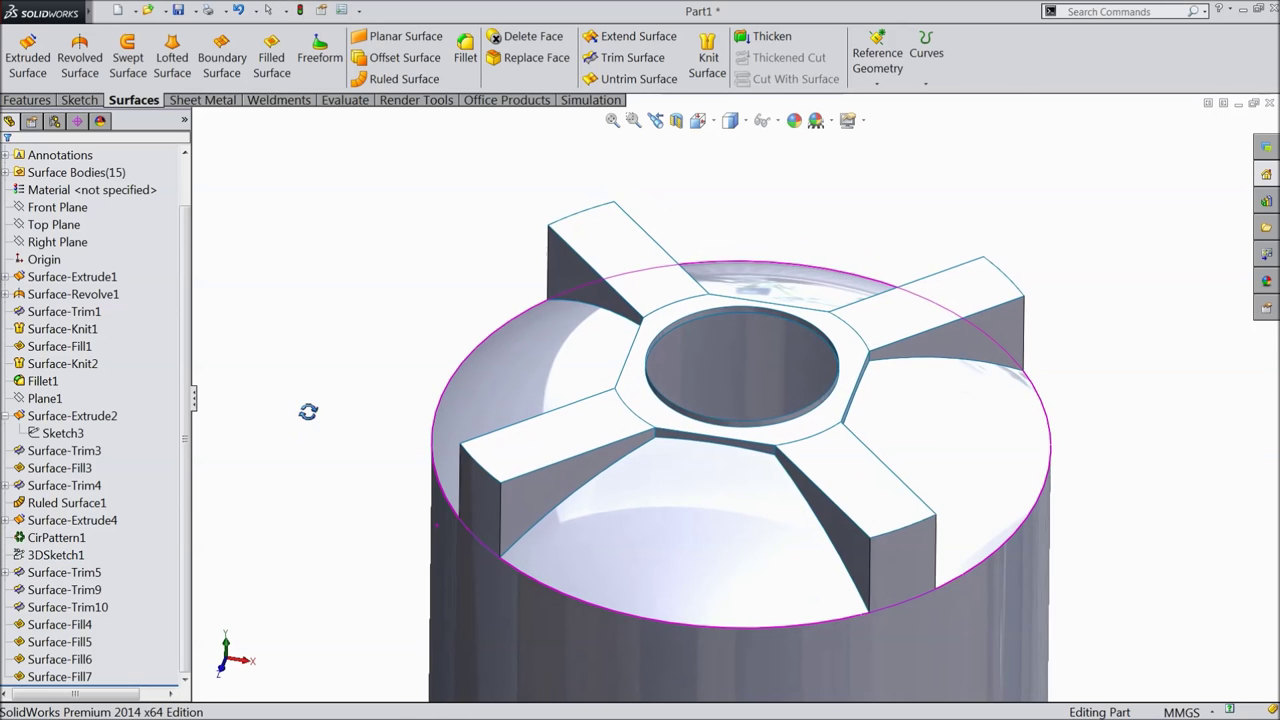
pyautogui.scroll(4, 314, 434)
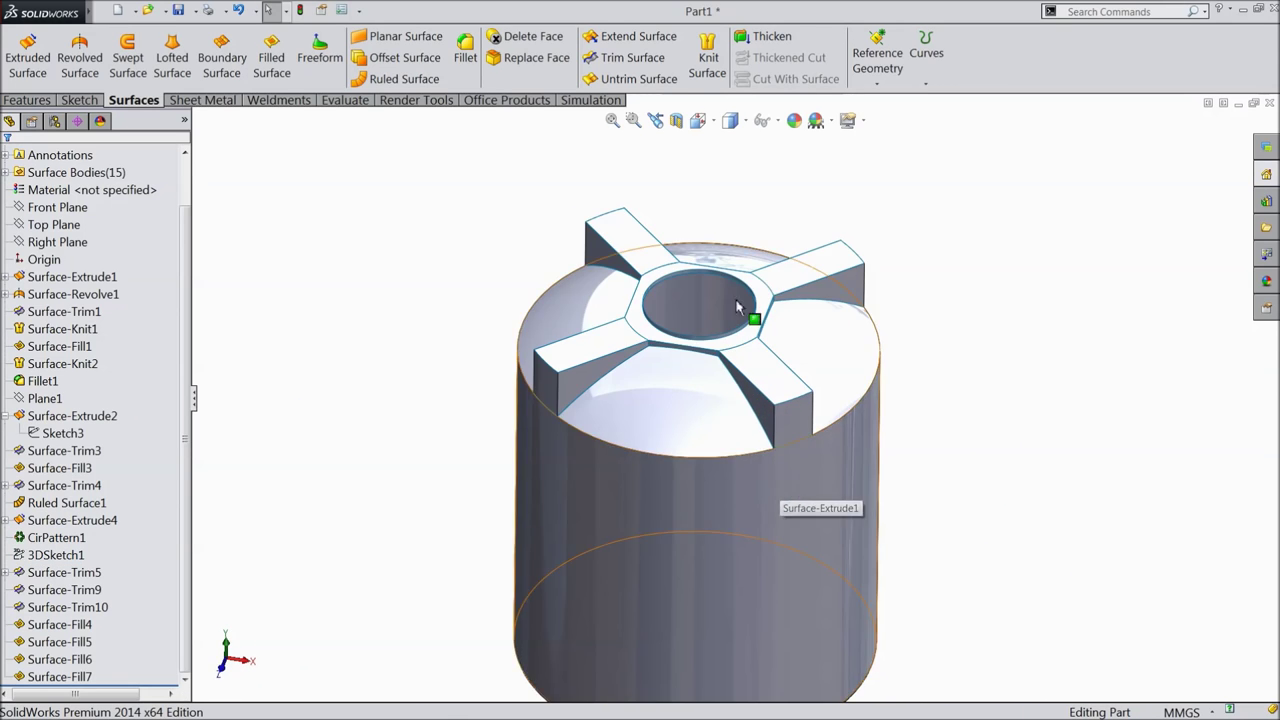
pyautogui.scroll(-3, 729, 366)
pyautogui.moveTo(729, 366); pyautogui.dragTo(686, 409, button='middle')
pyautogui.scroll(-3, 686, 409)
pyautogui.moveTo(689, 349); pyautogui.dragTo(697, 400, button='middle')
pyautogui.scroll(3, 686, 340)
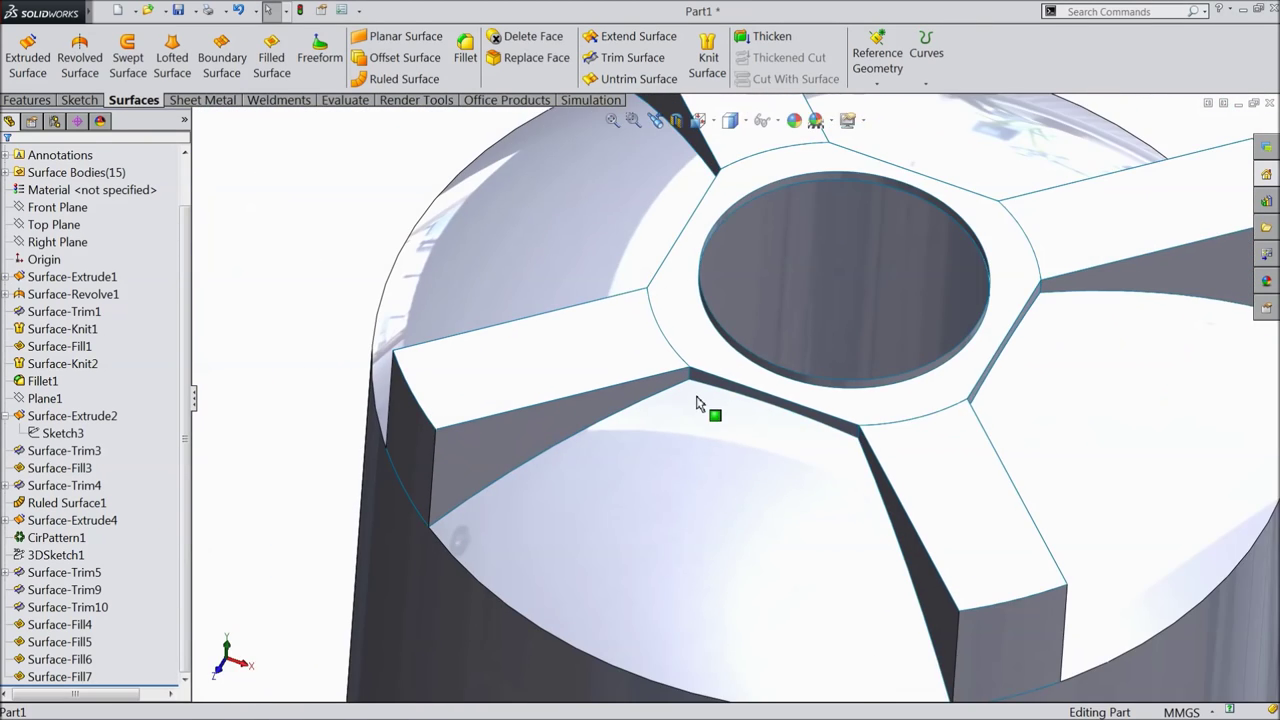
pyautogui.scroll(-2, 753, 390)
pyautogui.scroll(5, 753, 390)
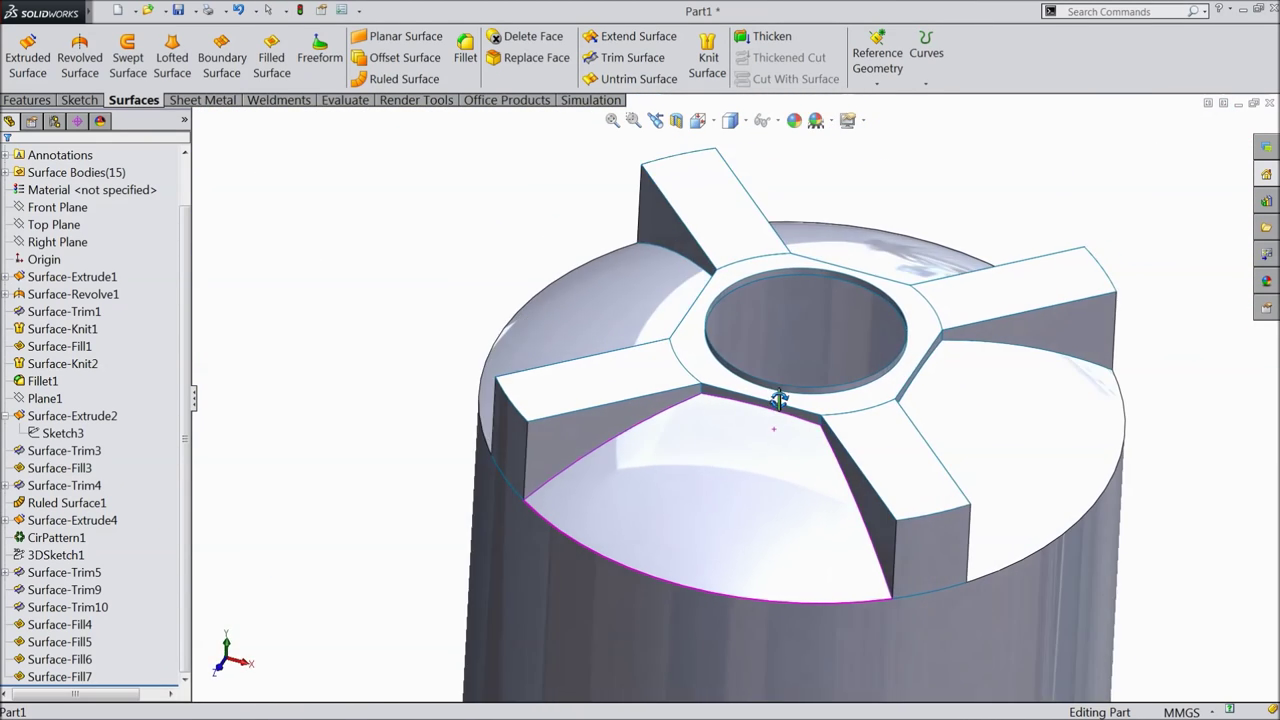
pyautogui.scroll(-4, 931, 537)
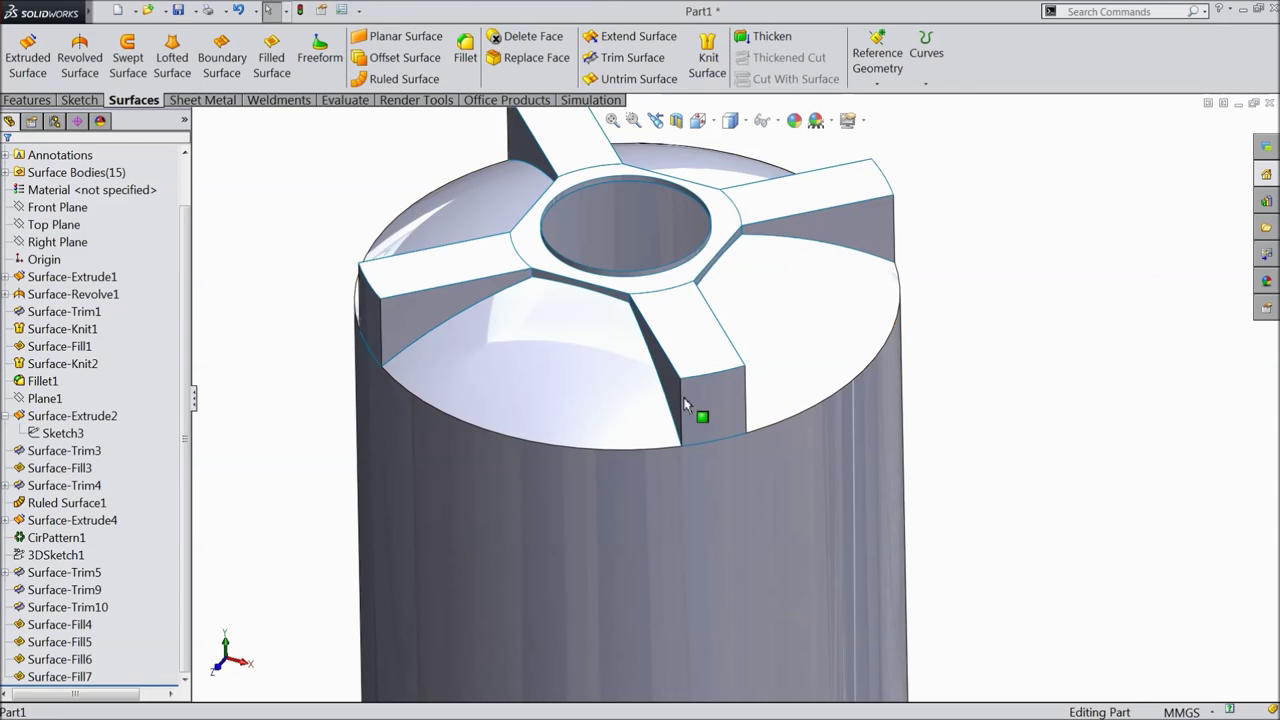
pyautogui.scroll(3, 629, 220)
pyautogui.scroll(-1, 628, 257)
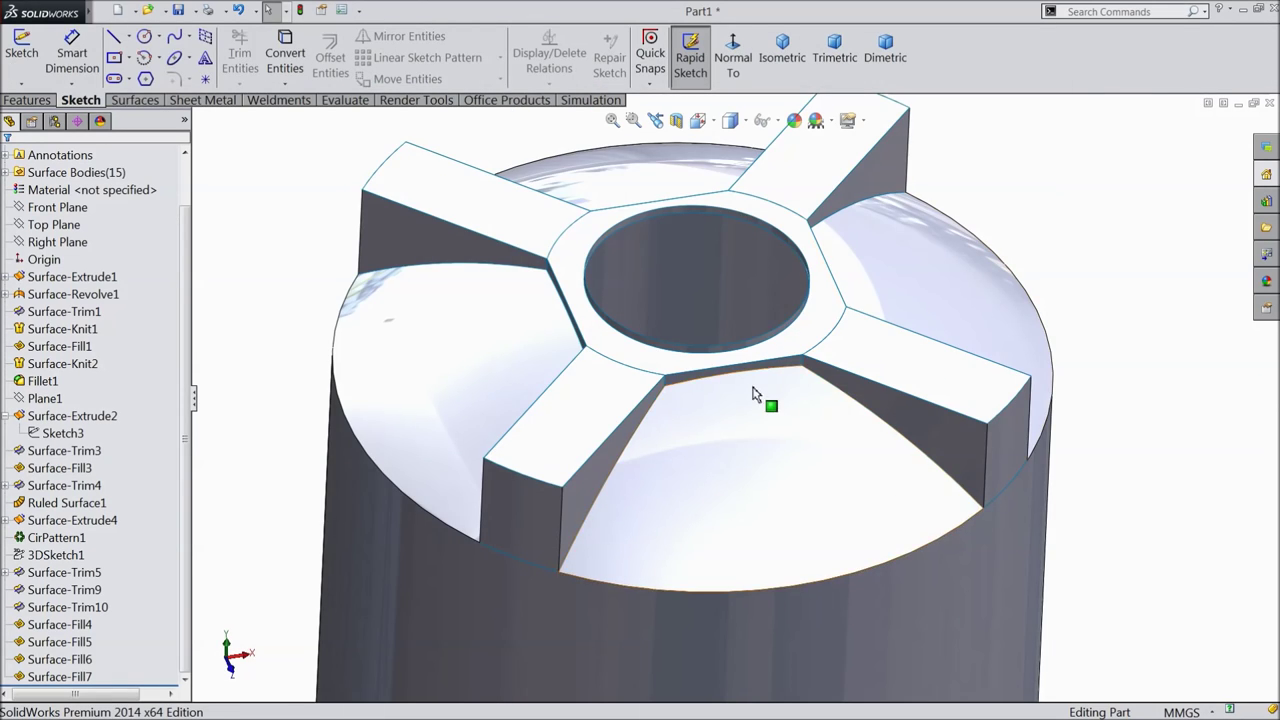
pyautogui.moveTo(757, 394); pyautogui.dragTo(729, 434, button='middle')
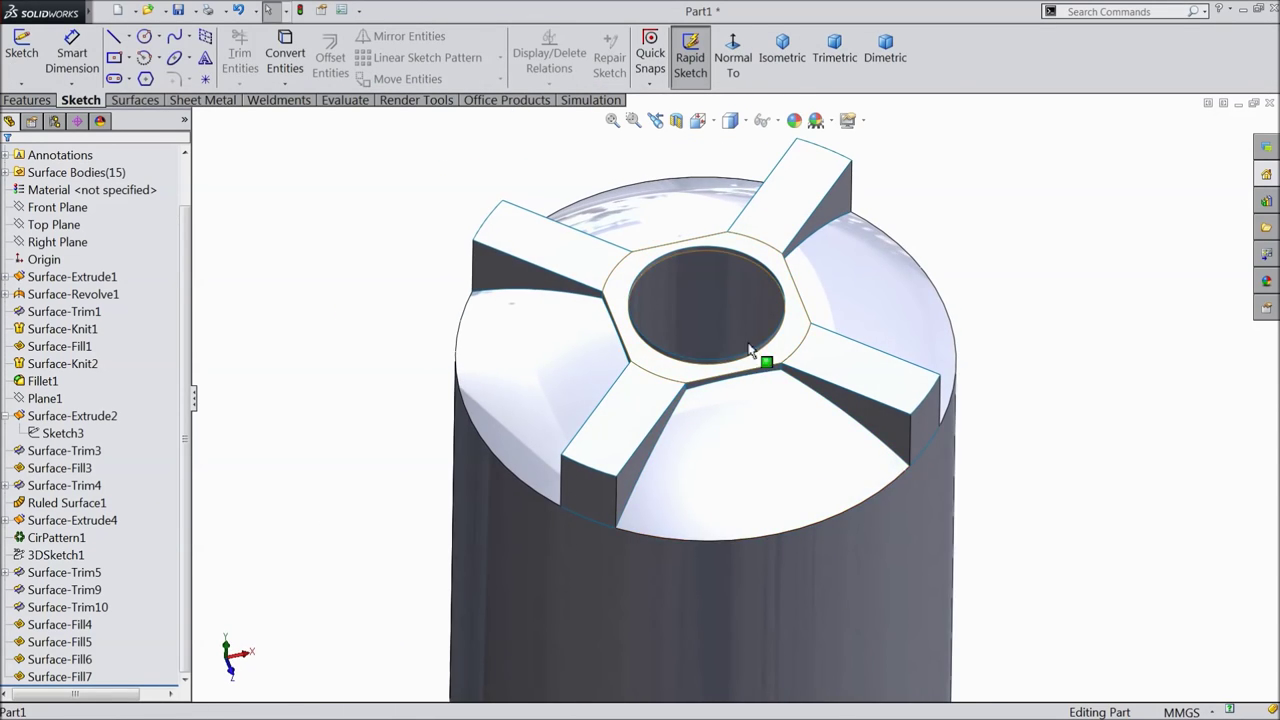
pyautogui.scroll(-2, 650, 428)
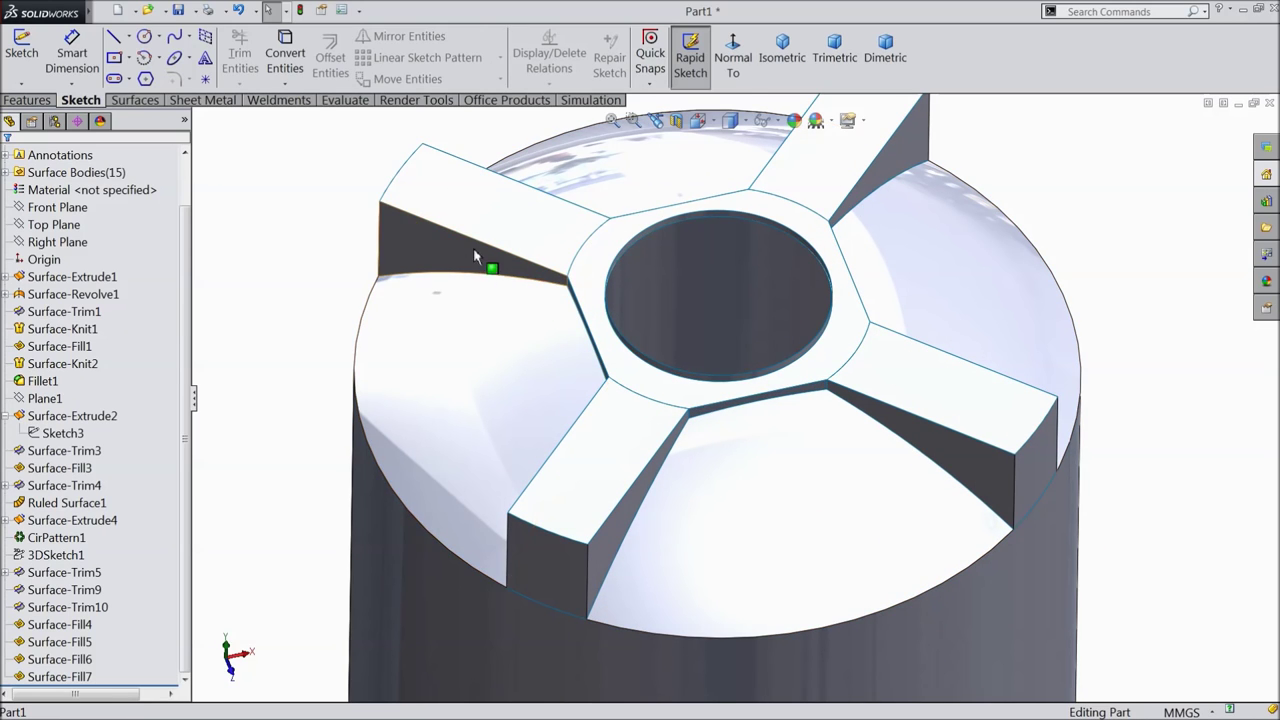
pyautogui.scroll(1, 735, 421)
pyautogui.moveTo(735, 421); pyautogui.dragTo(737, 400, button='middle')
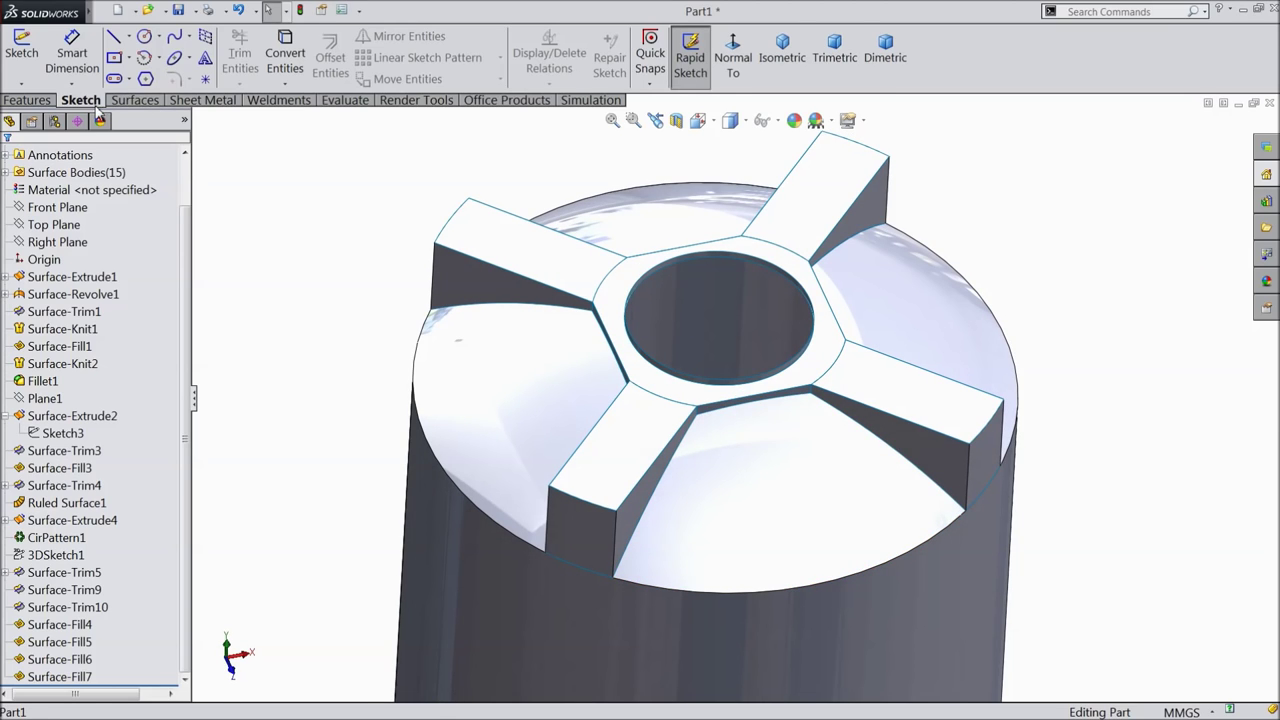
# Start a Knit Surface operation and add Ruled Surface1 around the neck opening to its selection
pyautogui.click(135, 100)
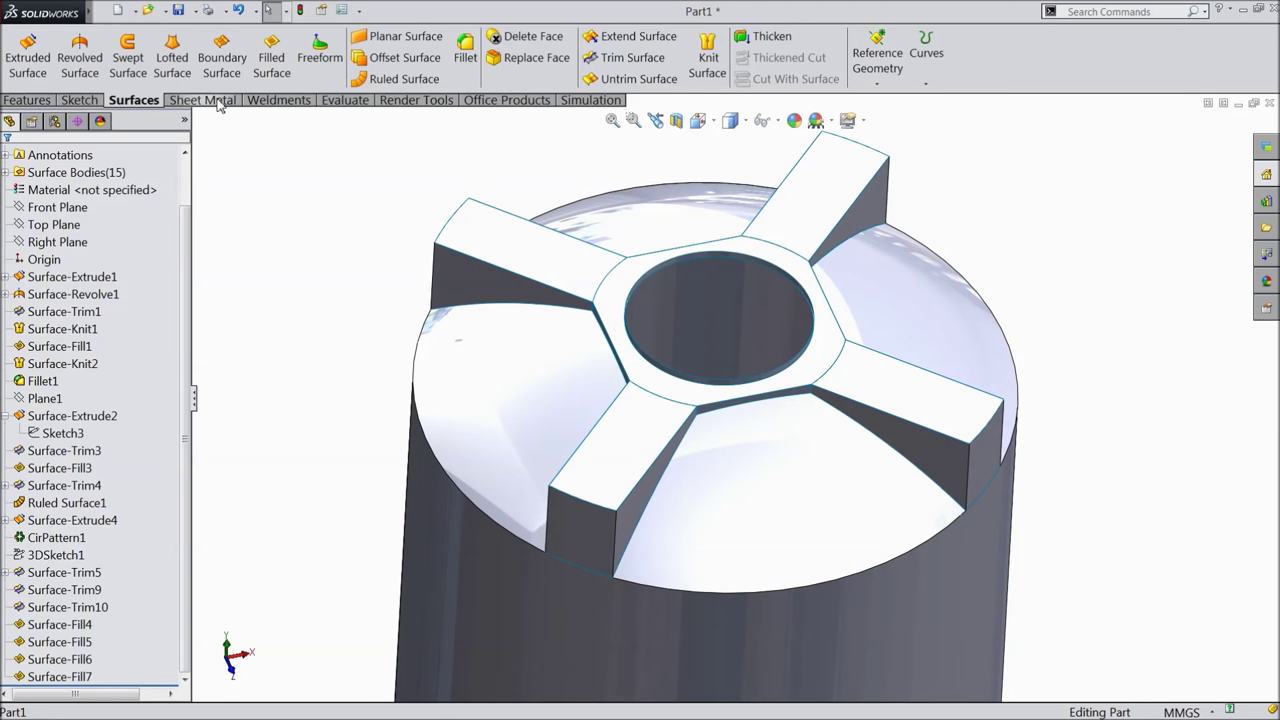
pyautogui.click(707, 57)
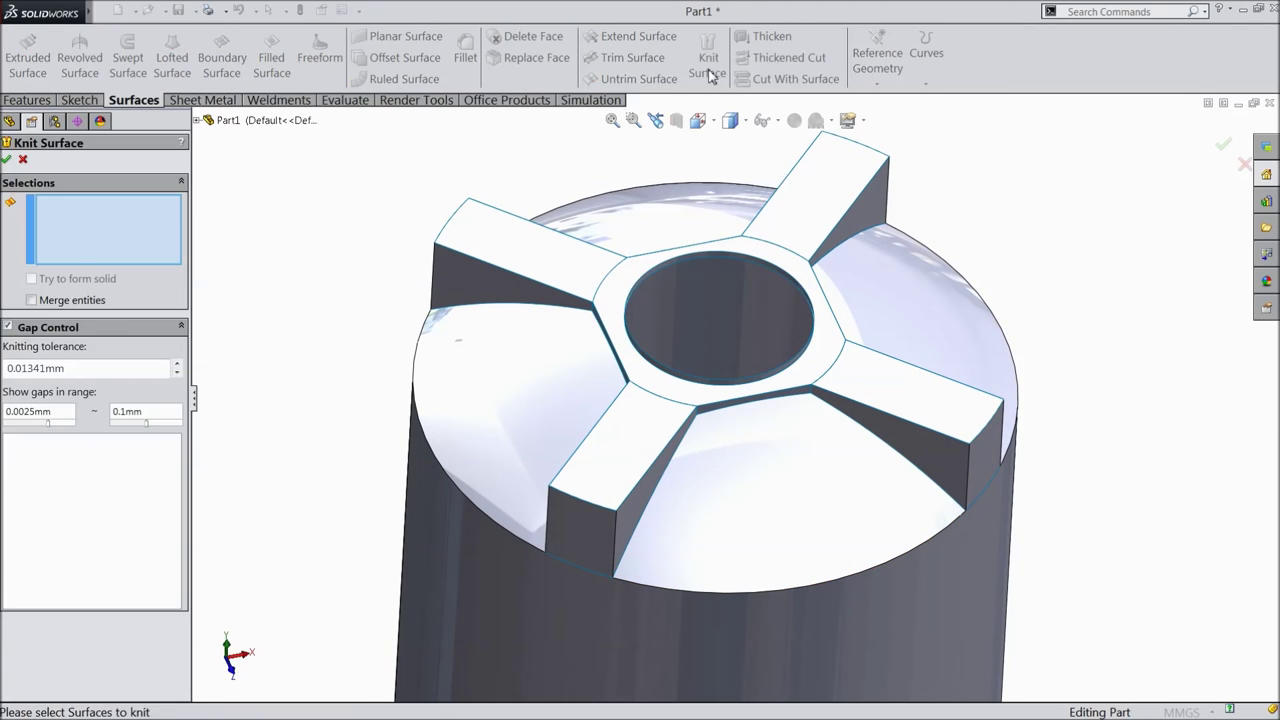
pyautogui.click(198, 120)
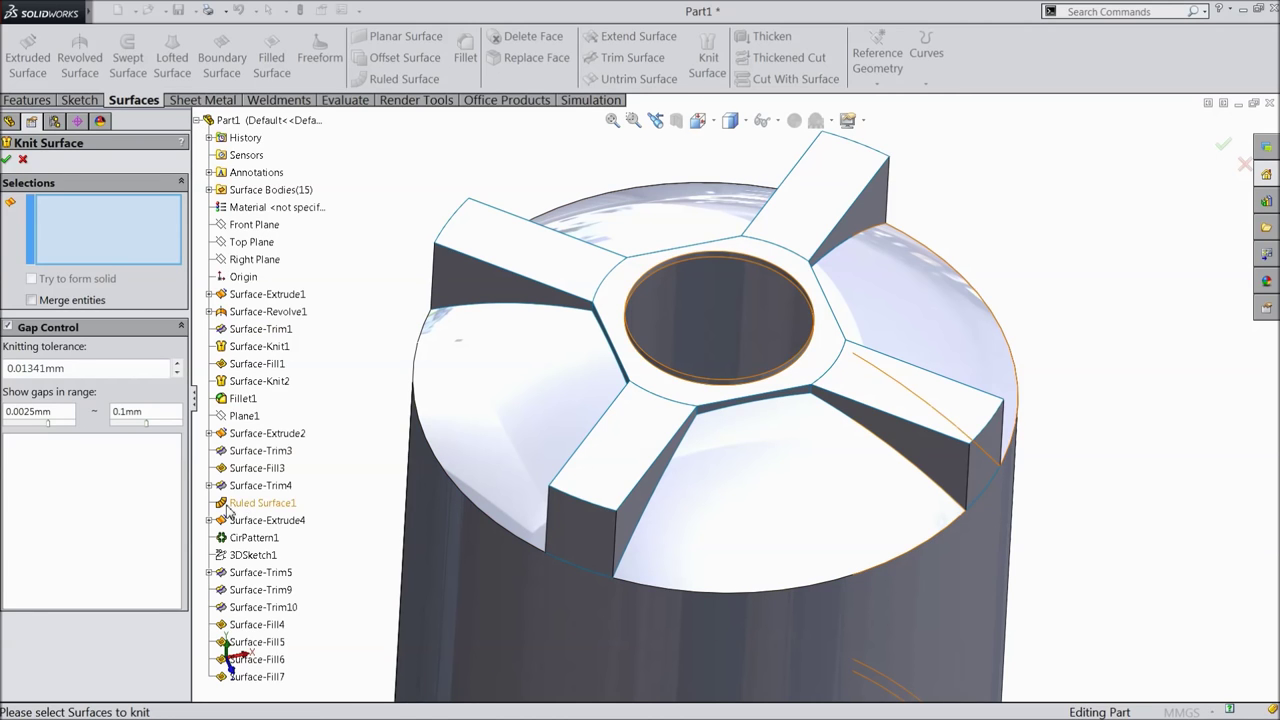
pyautogui.click(257, 505)
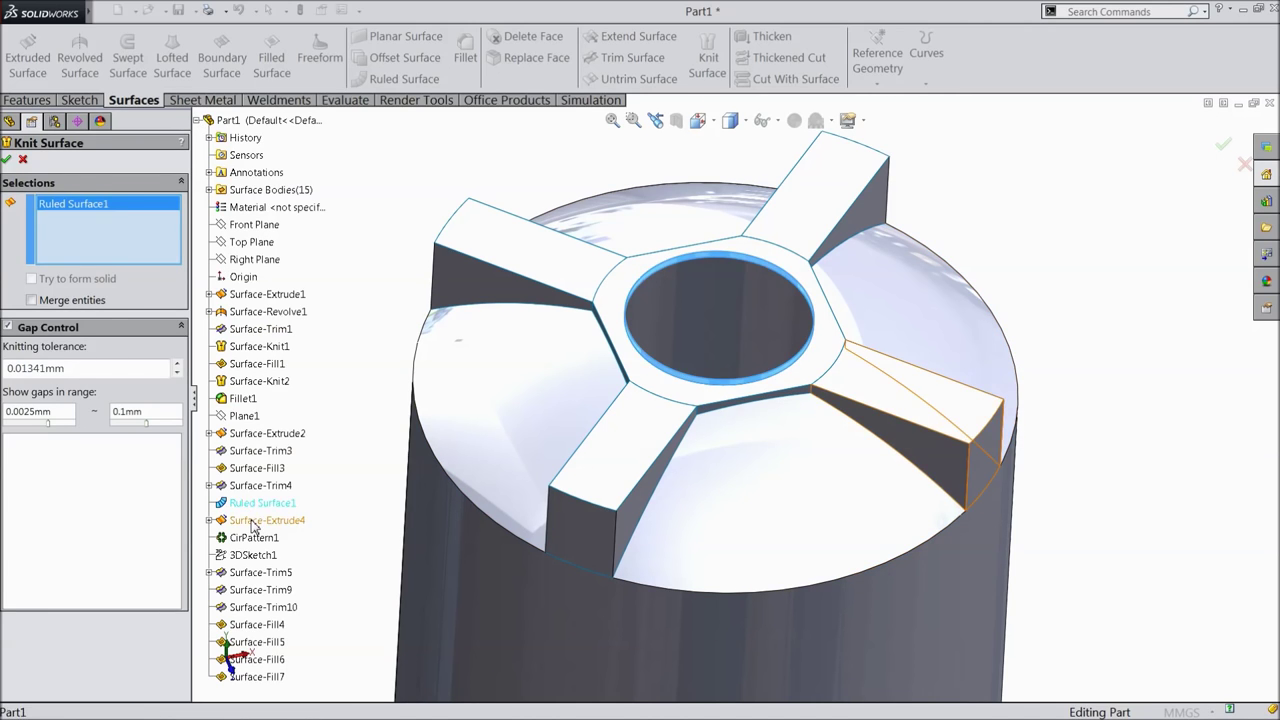
# Add Surface-Extrude4, Surface-Trim5, Surface-Trim10 and the four surface fills Surface-Fill4 through Surface-Fill7 to the knit selection
pyautogui.click(254, 522)
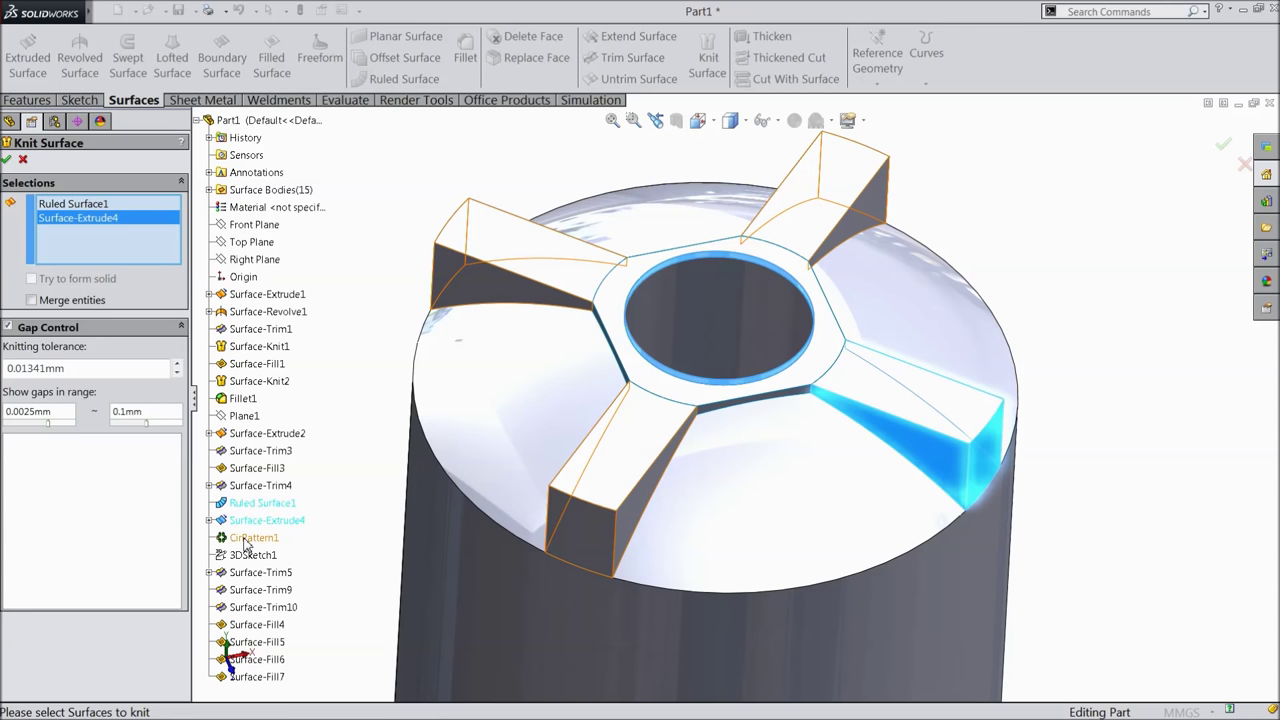
pyautogui.click(250, 572)
pyautogui.click(250, 607)
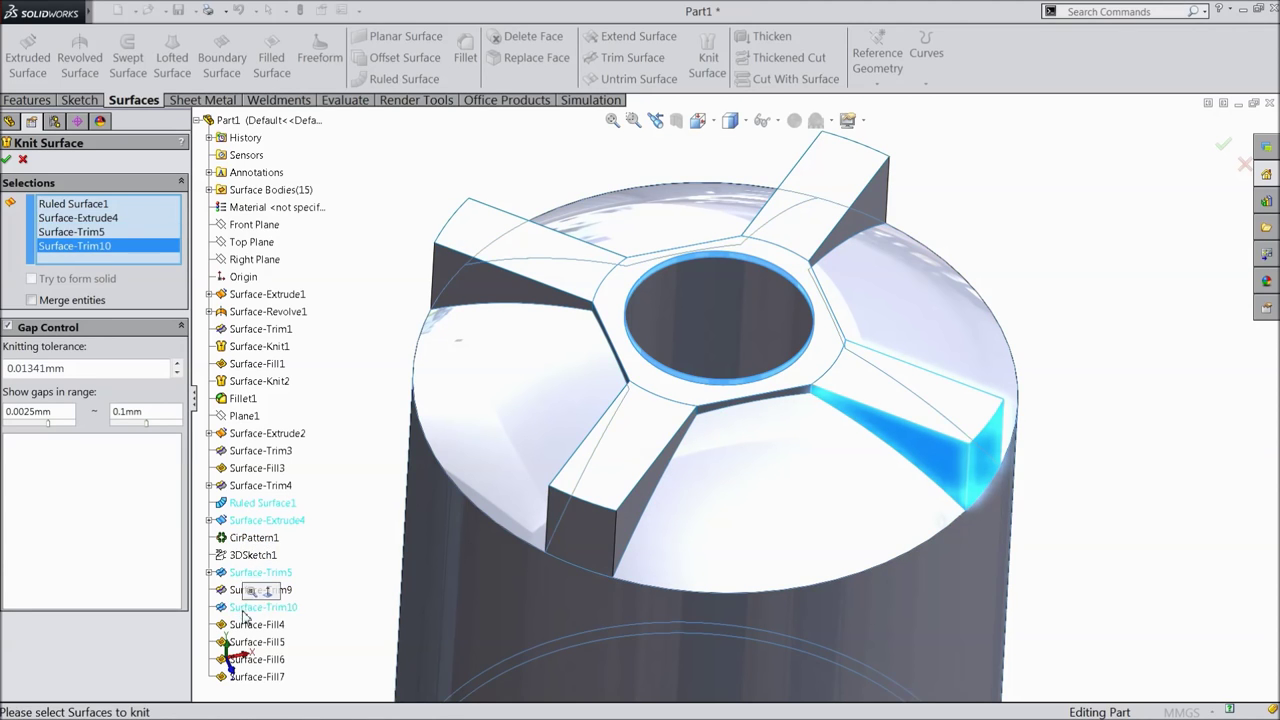
pyautogui.click(255, 642)
pyautogui.click(260, 659)
pyautogui.click(280, 675)
pyautogui.click(282, 623)
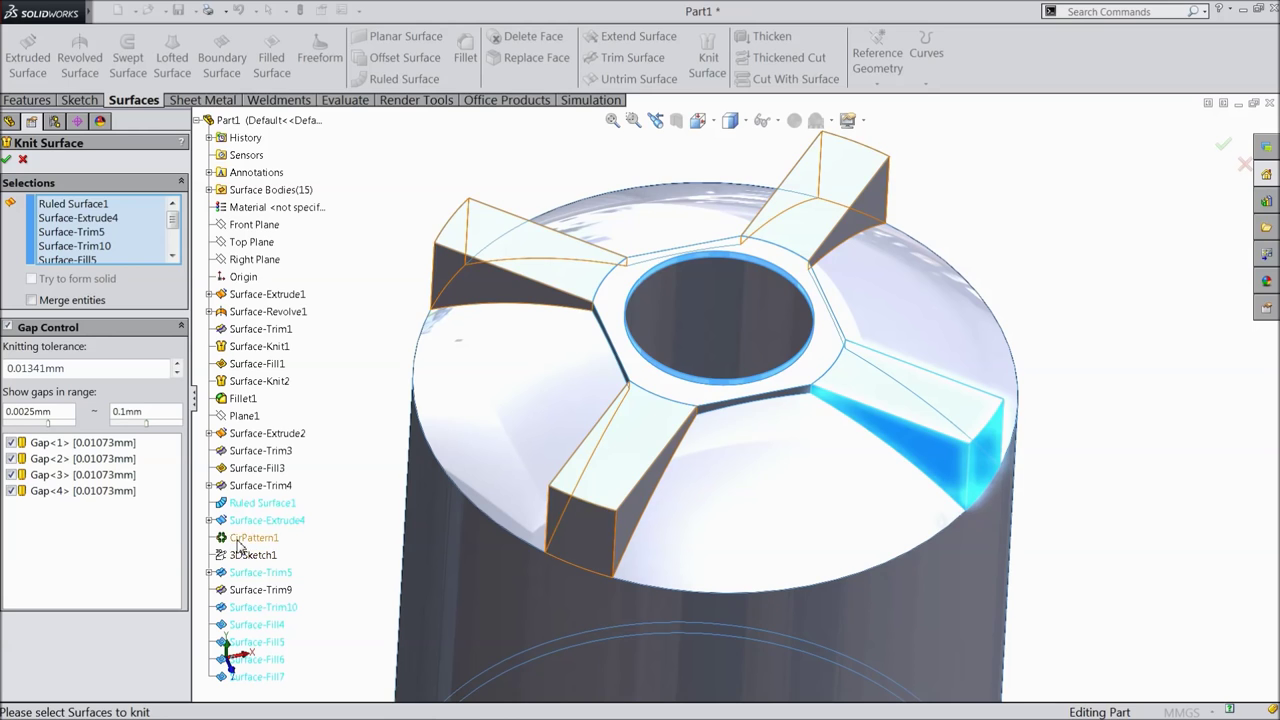
# Add the three circular-patterned arm surfaces of CirPattern1 to the knit selection
pyautogui.click(578, 540)
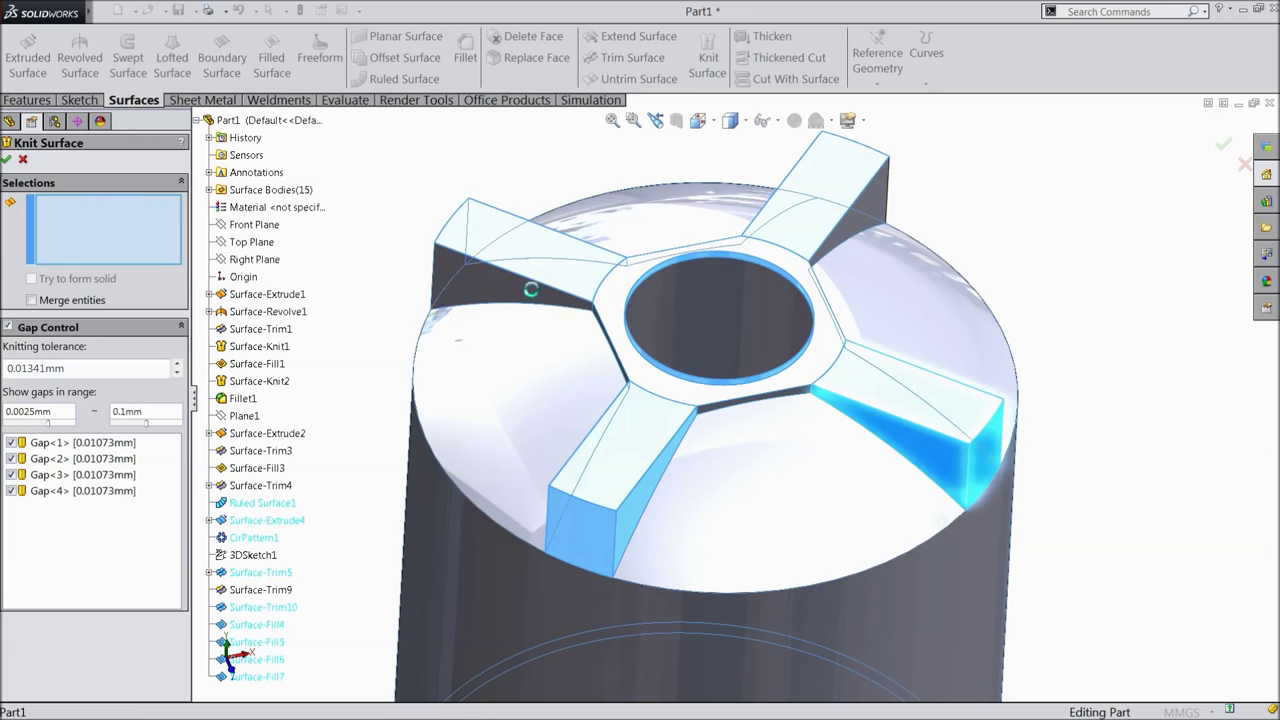
pyautogui.click(534, 290)
pyautogui.click(843, 244)
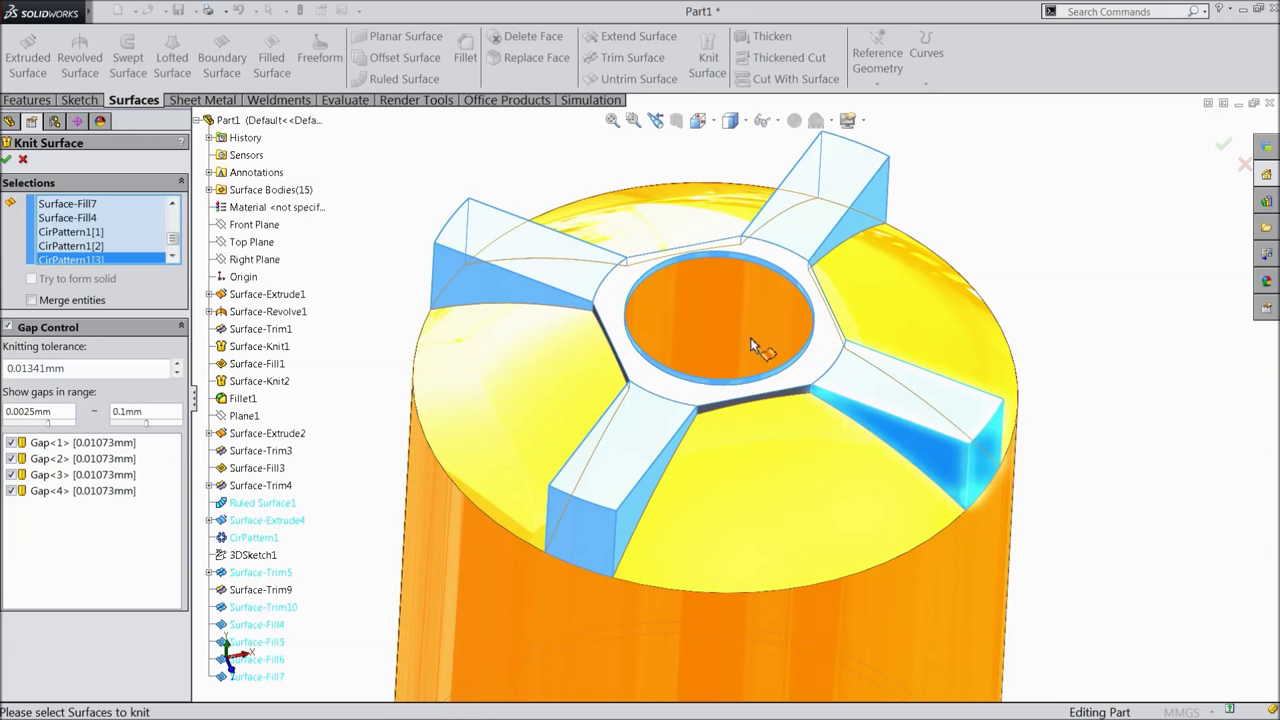
# Add the two front Surface-Trim9 strips between the arms around the central hub to the knit selection
pyautogui.scroll(-3, 737, 425)
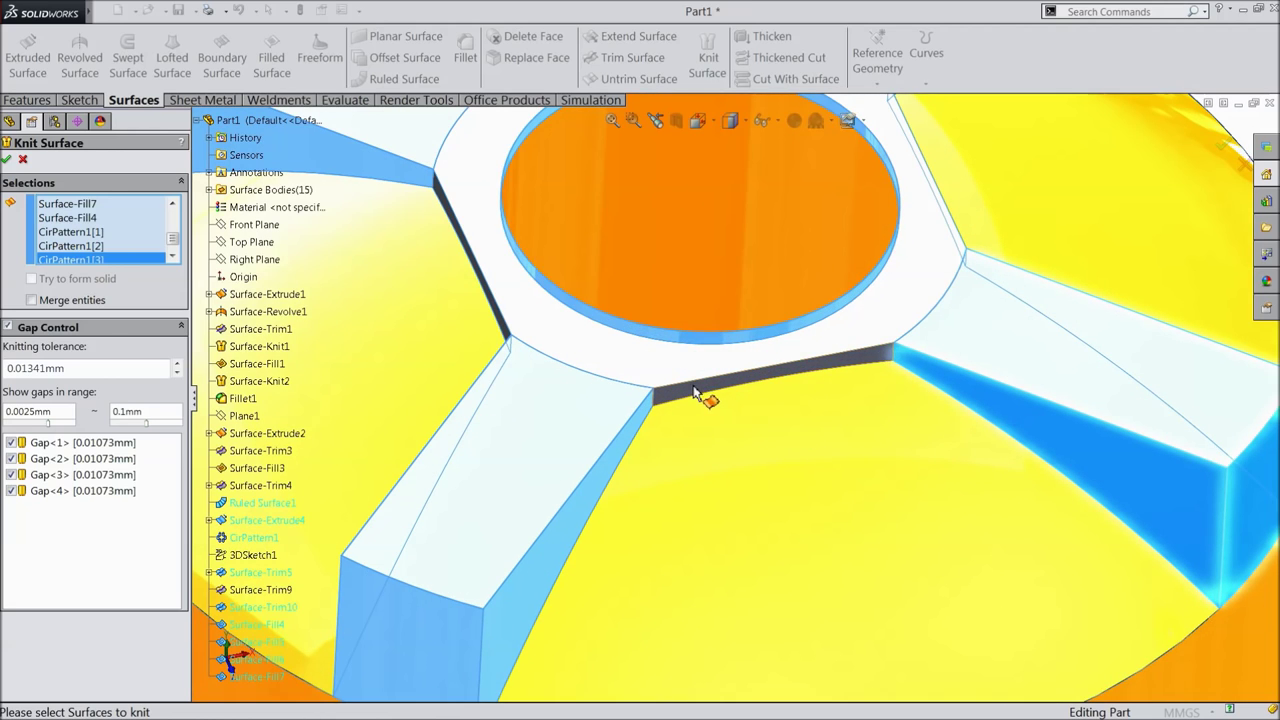
pyautogui.click(700, 397)
pyautogui.scroll(1, 703, 390)
pyautogui.scroll(3, 703, 390)
pyautogui.scroll(-5, 608, 345)
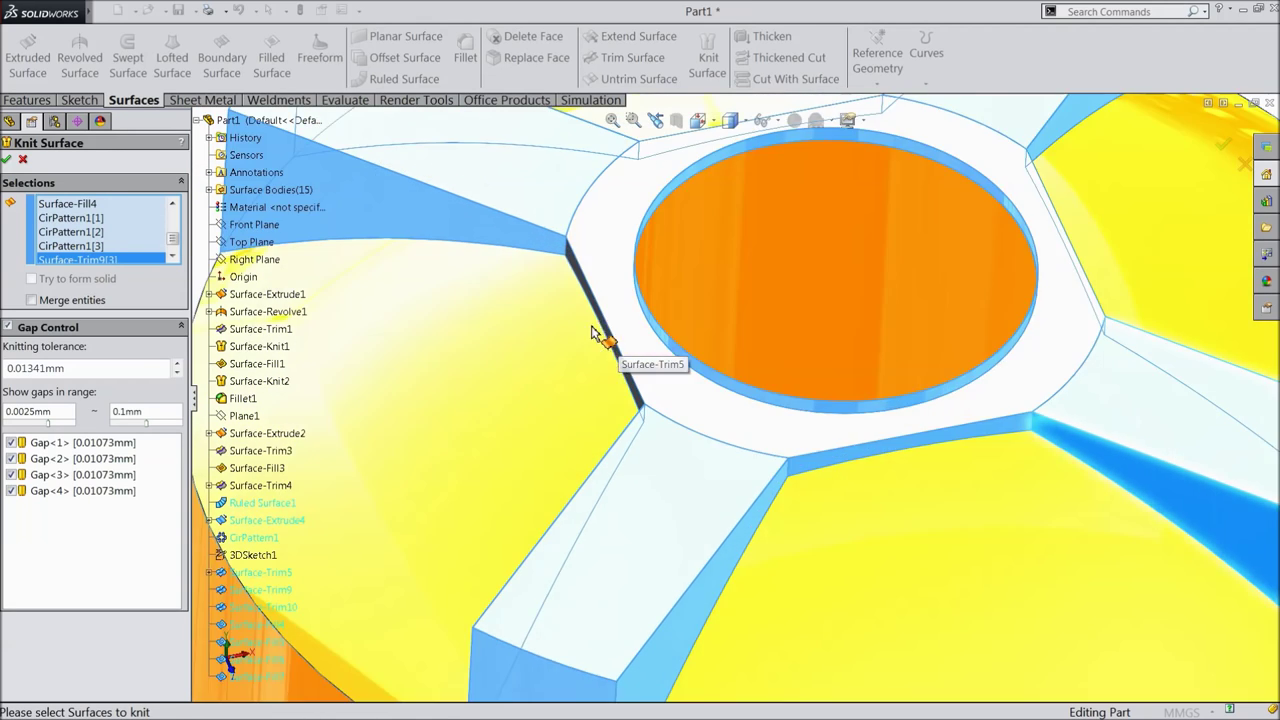
pyautogui.click(636, 368)
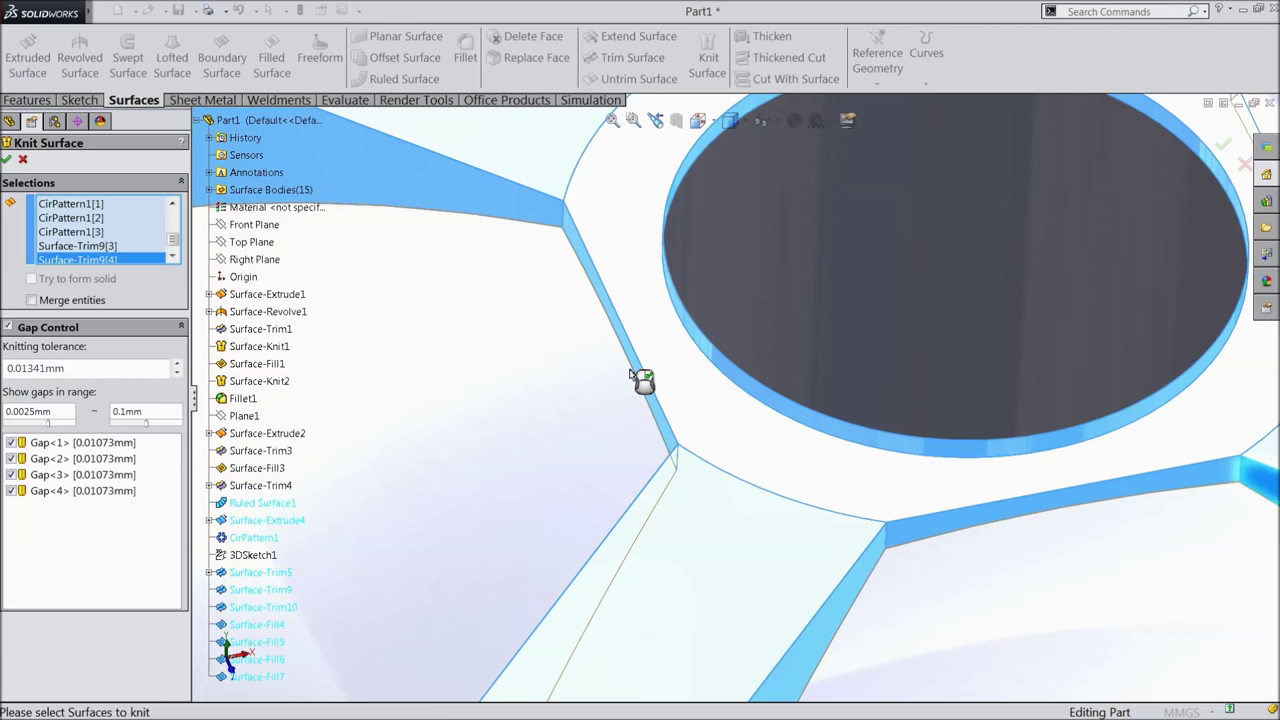
# Add the two remaining Surface-Trim9 strips on the hub's far side and knit all the selected surfaces together
pyautogui.scroll(5, 645, 375)
pyautogui.moveTo(760, 345); pyautogui.dragTo(717, 586, button='middle')
pyautogui.scroll(-3, 726, 577)
pyautogui.scroll(-2, 740, 560)
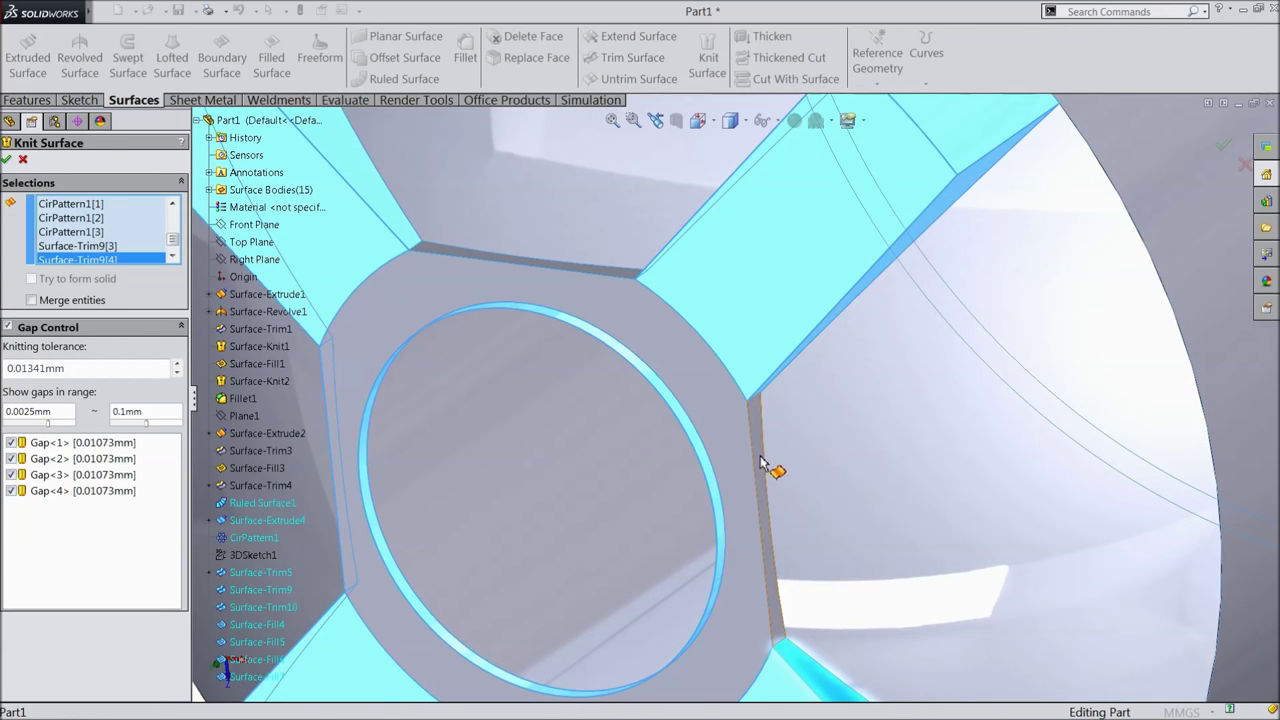
pyautogui.click(760, 462)
pyautogui.click(608, 277)
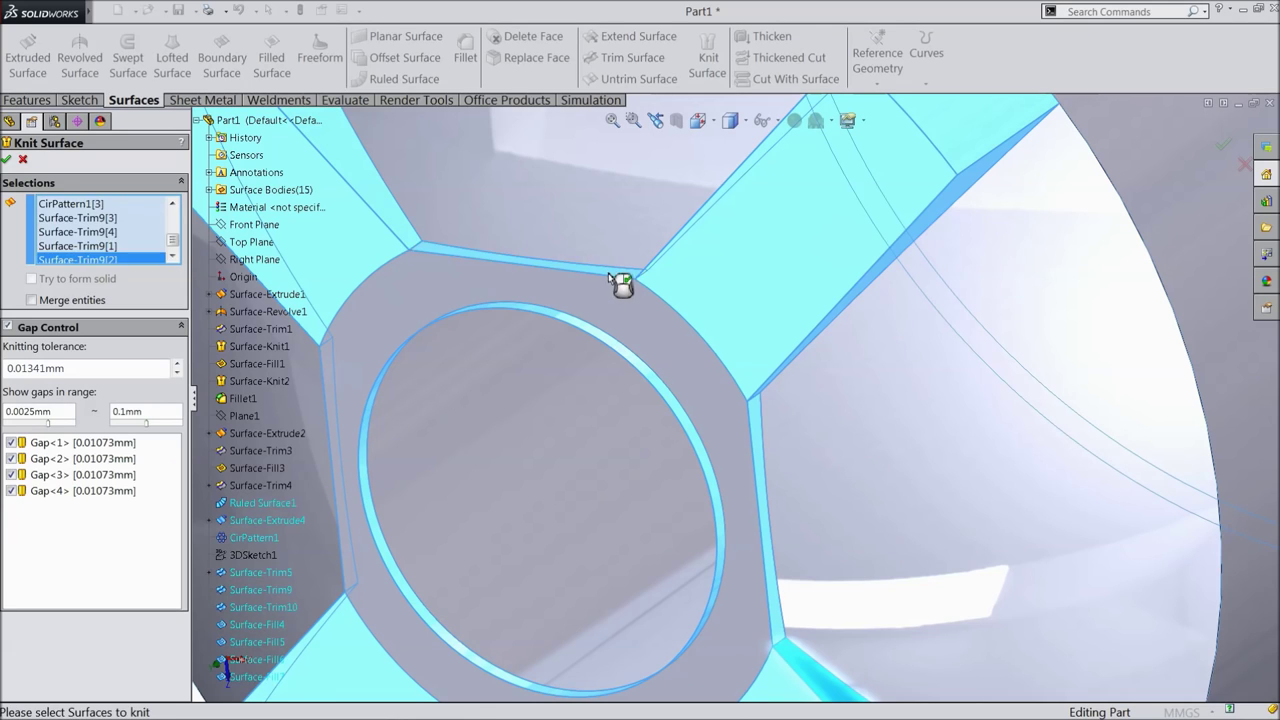
pyautogui.scroll(5, 651, 390)
pyautogui.moveTo(503, 482); pyautogui.dragTo(575, 255, button='middle')
pyautogui.scroll(-5, 790, 303)
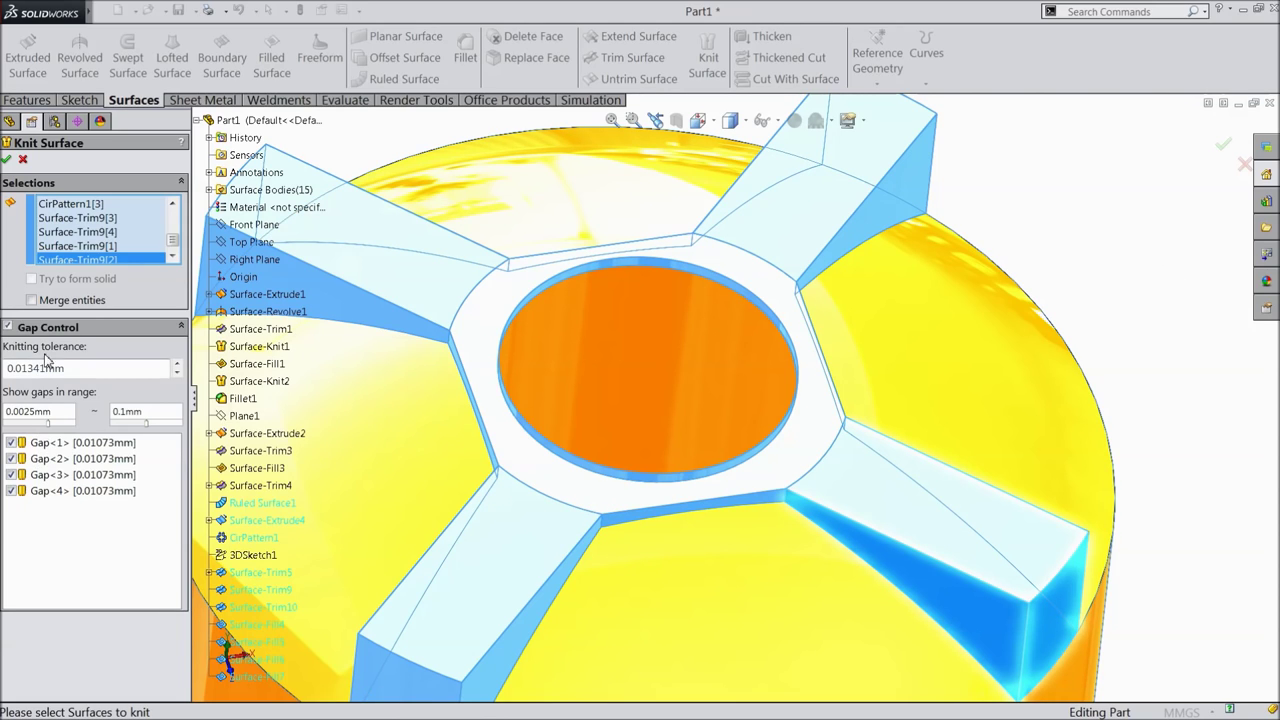
pyautogui.click(8, 162)
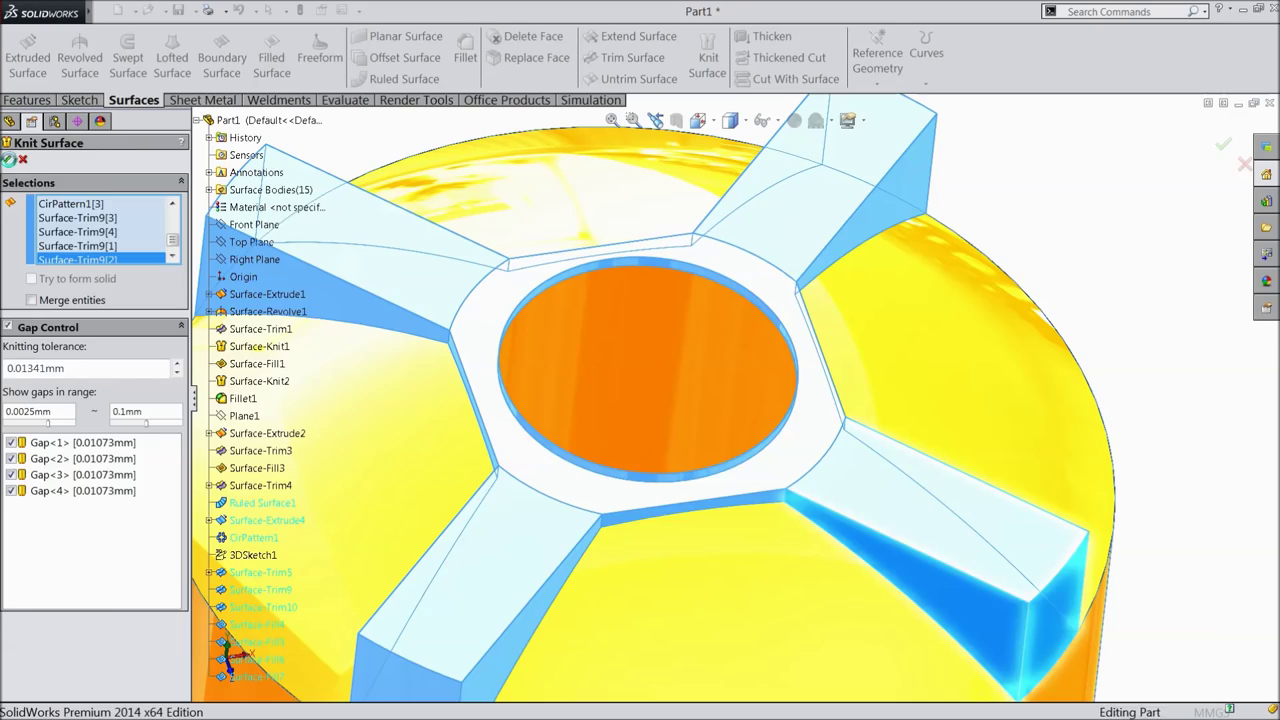
# Start a new sketch on the Front Plane and view it normal to the plane
pyautogui.moveTo(686, 484); pyautogui.dragTo(657, 531, button='middle')
pyautogui.scroll(5, 703, 566)
pyautogui.scroll(-3, 760, 527)
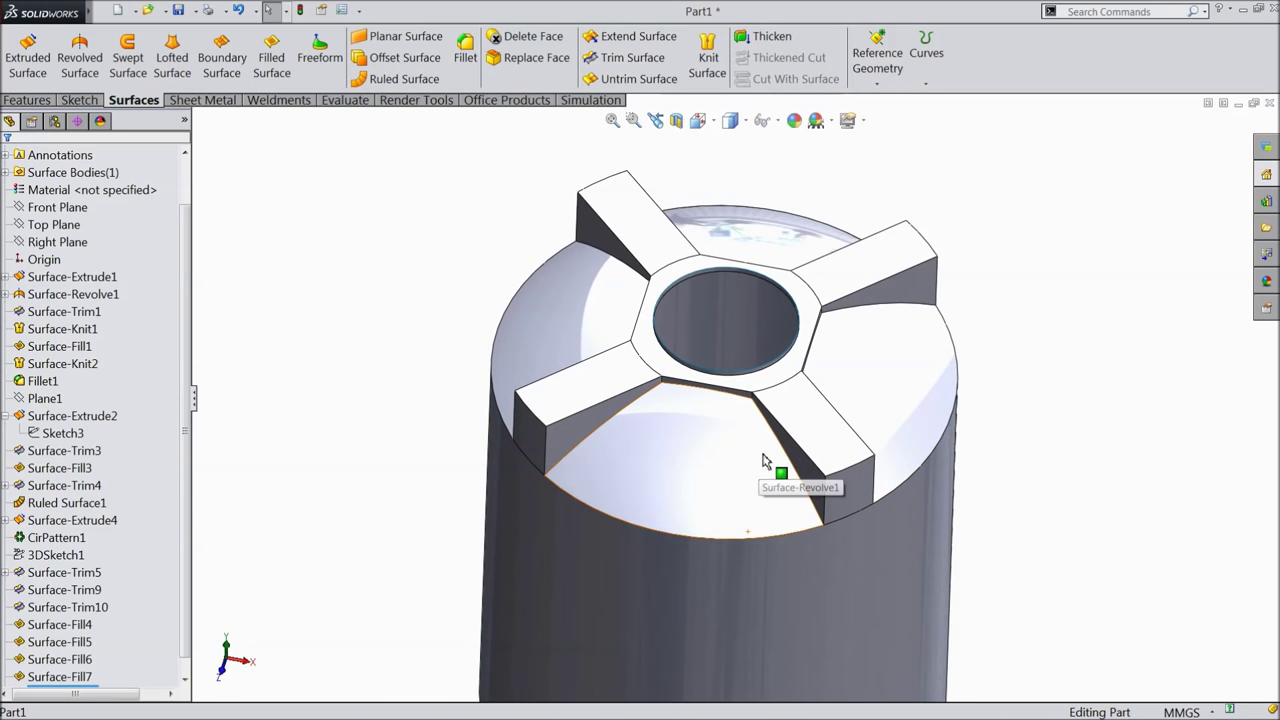
pyautogui.scroll(2, 725, 447)
pyautogui.click(60, 208)
pyautogui.click(66, 191)
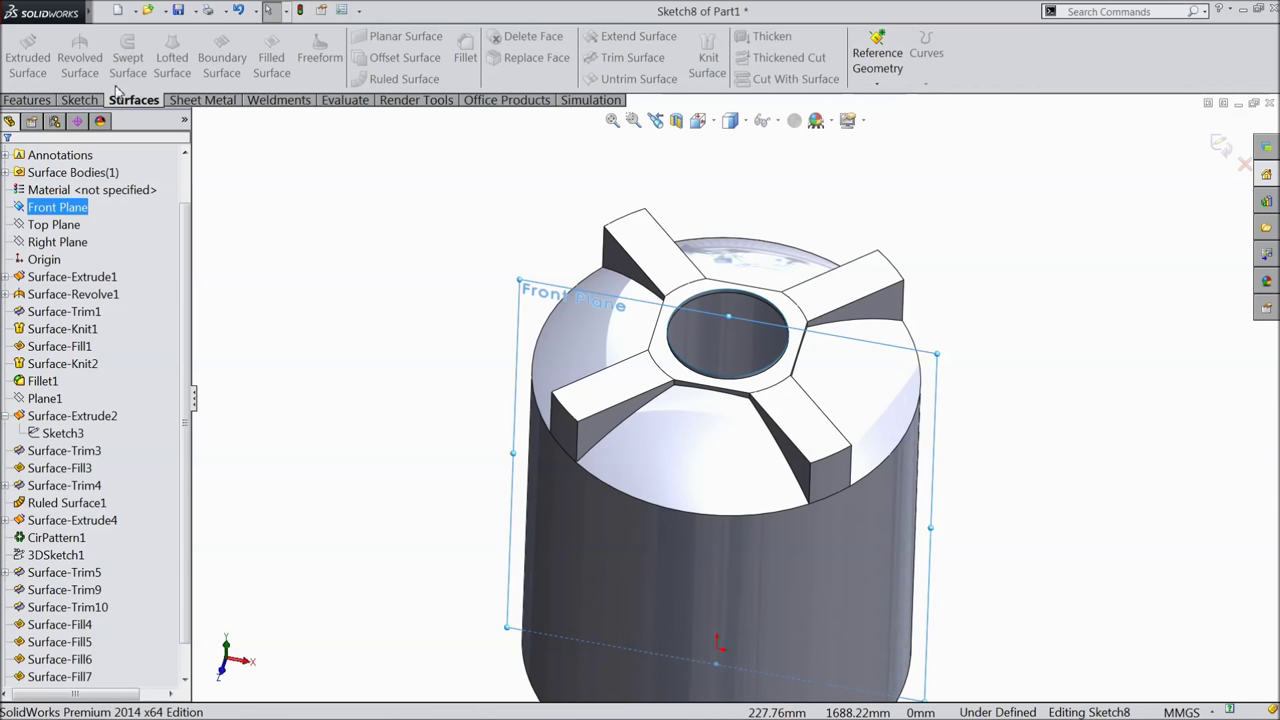
pyautogui.click(80, 100)
pyautogui.click(733, 57)
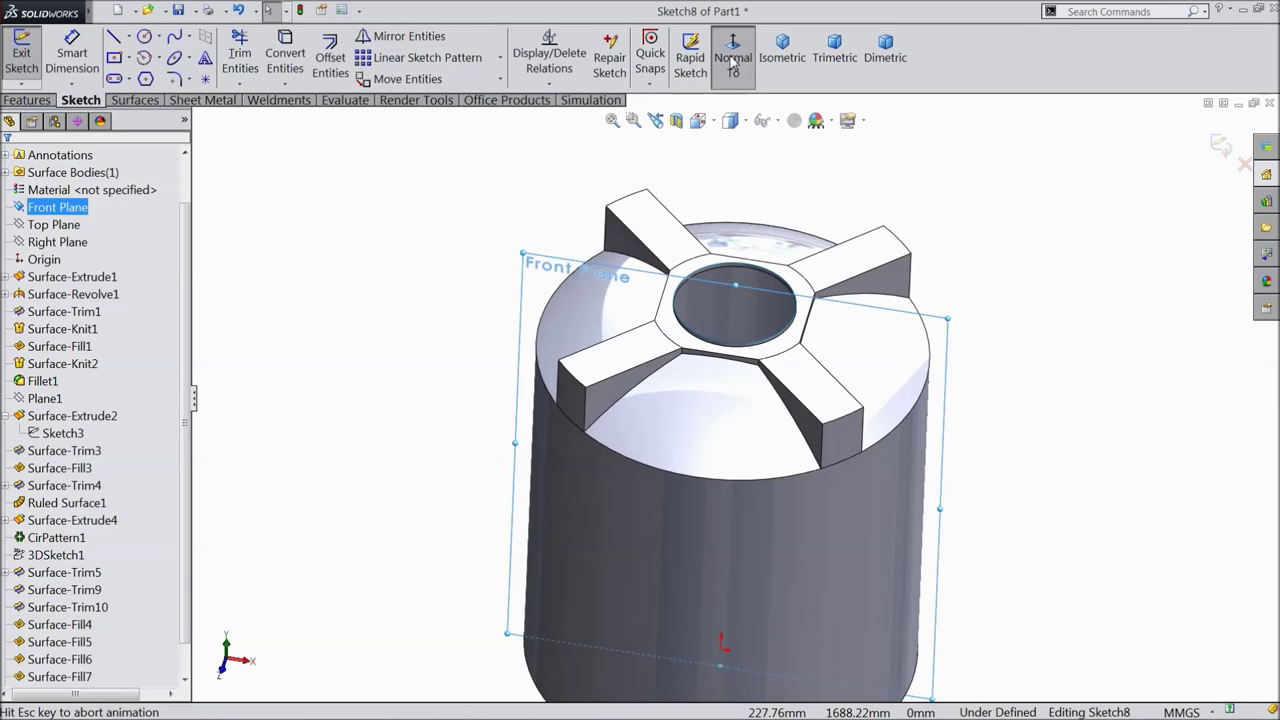
# Sketch a circle of about 16 mm radius centred on the tank wall's left outer edge, just below the dome
pyautogui.scroll(-5, 555, 237)
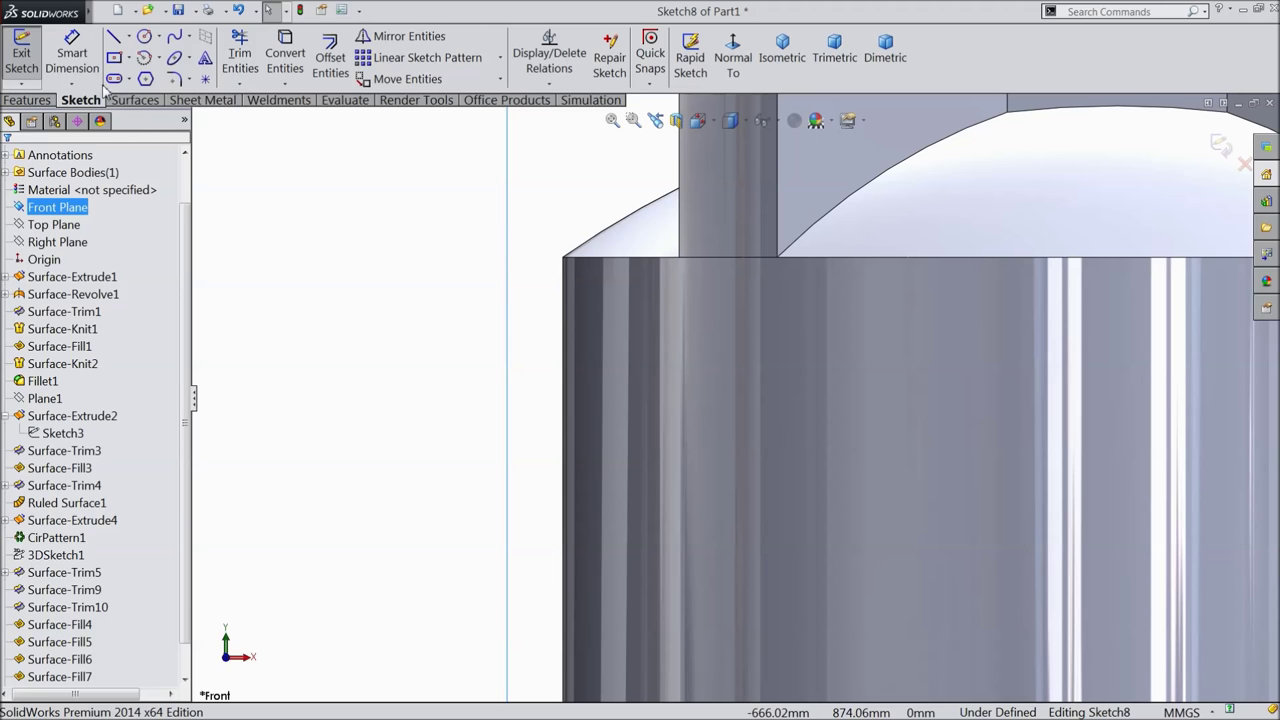
pyautogui.click(145, 37)
pyautogui.scroll(-1, 540, 346)
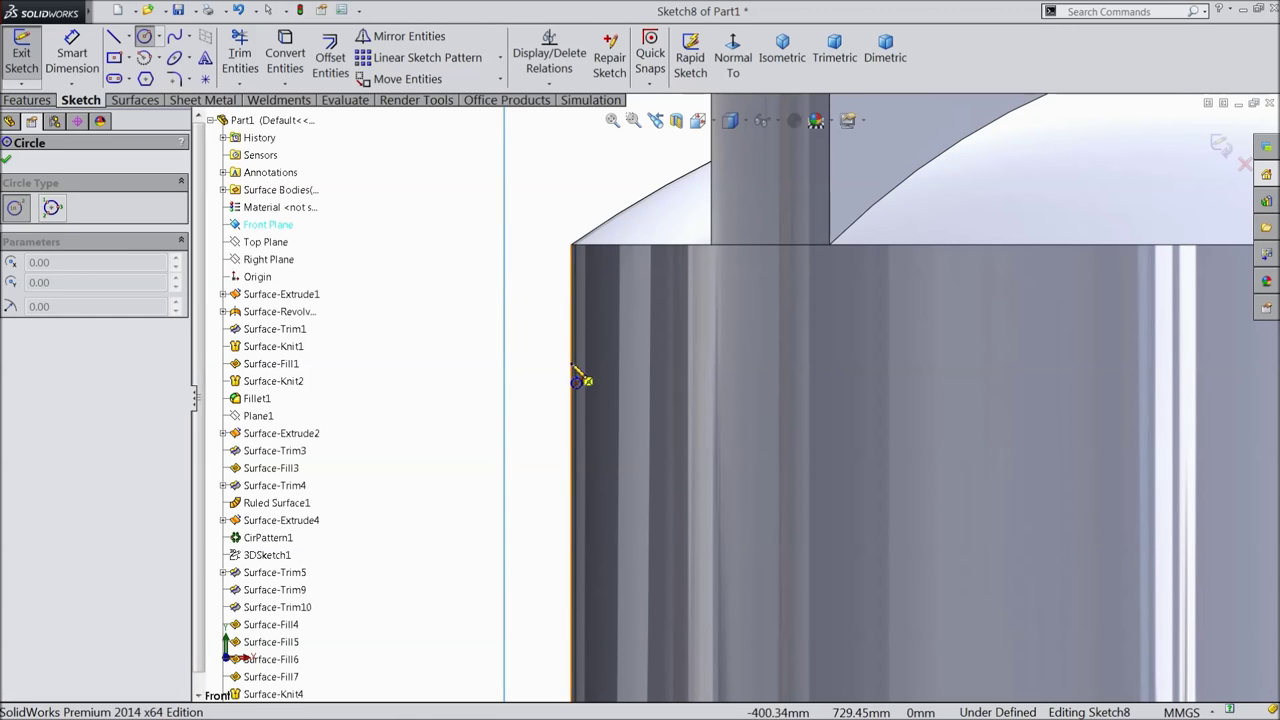
pyautogui.click(571, 362)
pyautogui.click(544, 362)
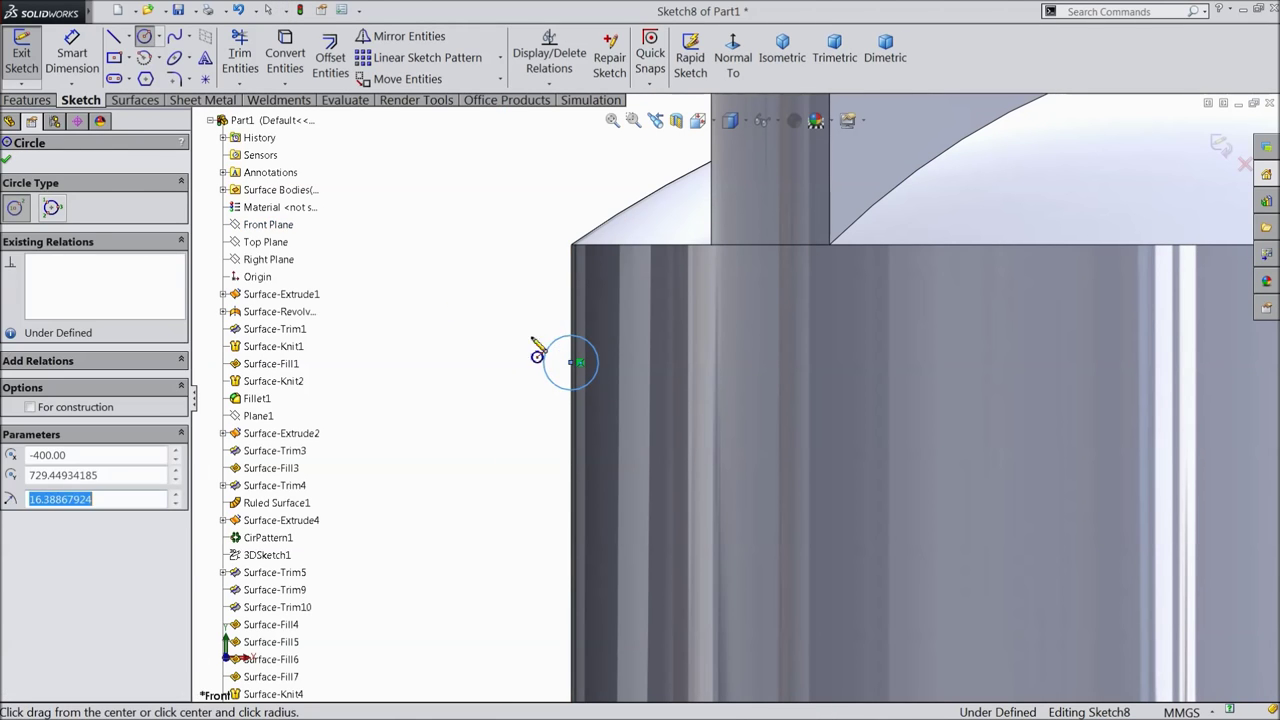
# Dimension the circle's diameter as 12 mm
pyautogui.click(91, 72)
pyautogui.scroll(-2, 640, 289)
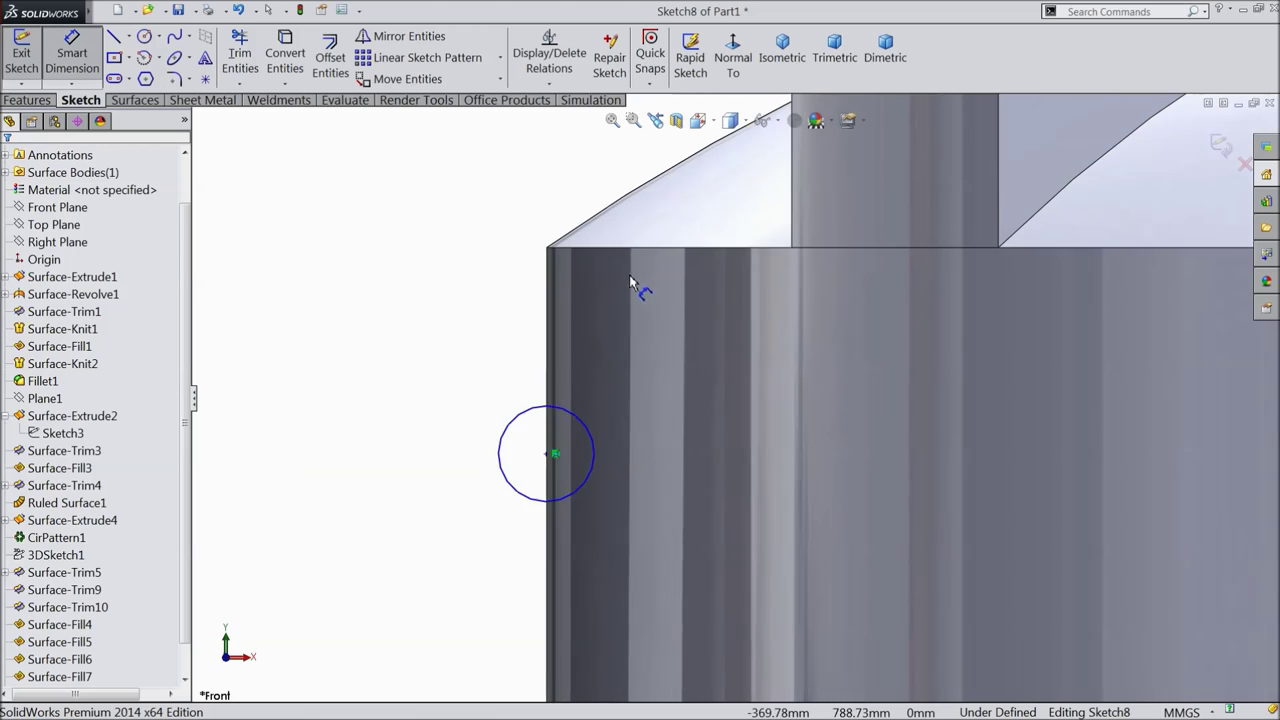
pyautogui.click(517, 490)
pyautogui.click(474, 520)
pyautogui.write('12')
pyautogui.press('Return')
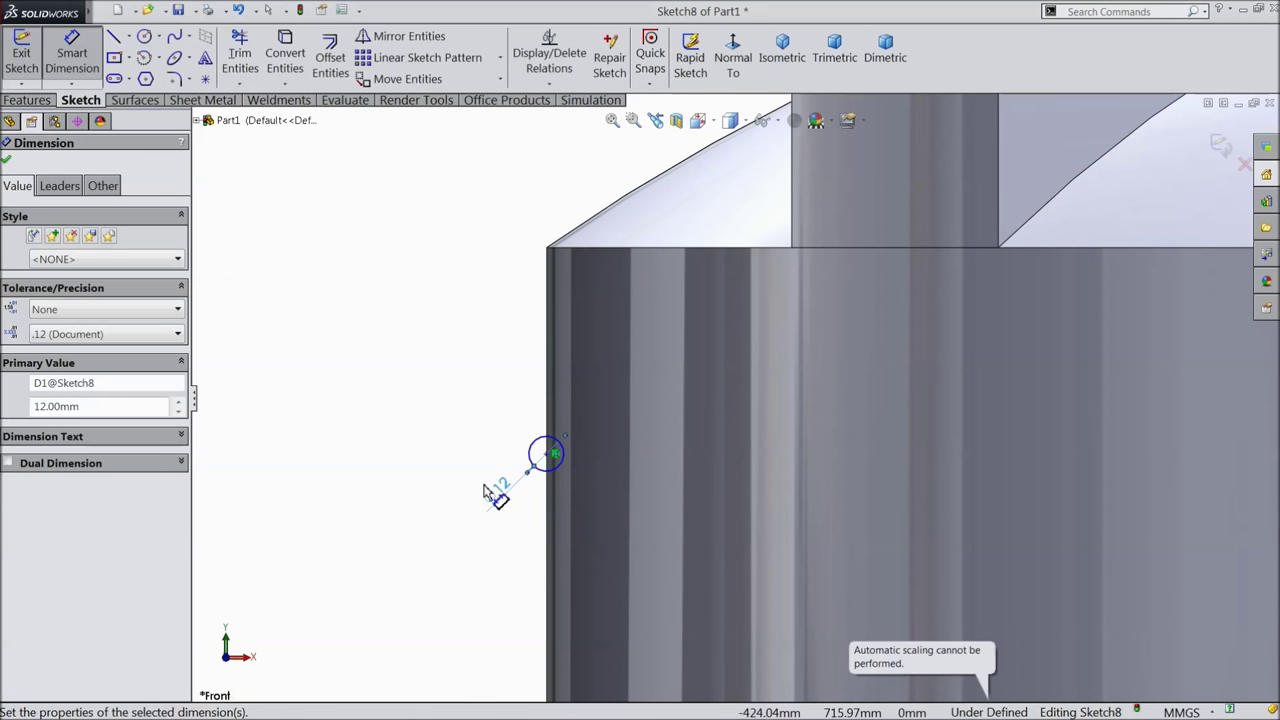
# Dimension the circle's centre 50 mm below the upper edge of the tank wall
pyautogui.click(550, 456)
pyautogui.click(565, 248)
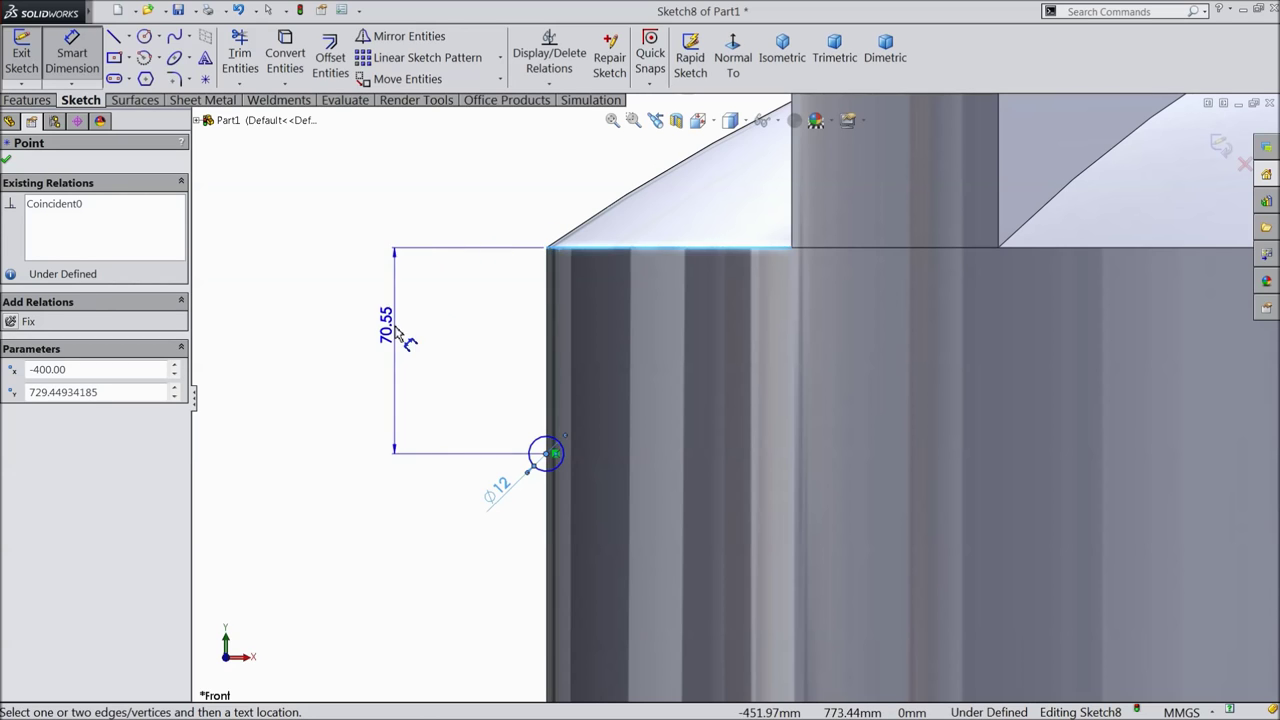
pyautogui.click(398, 328)
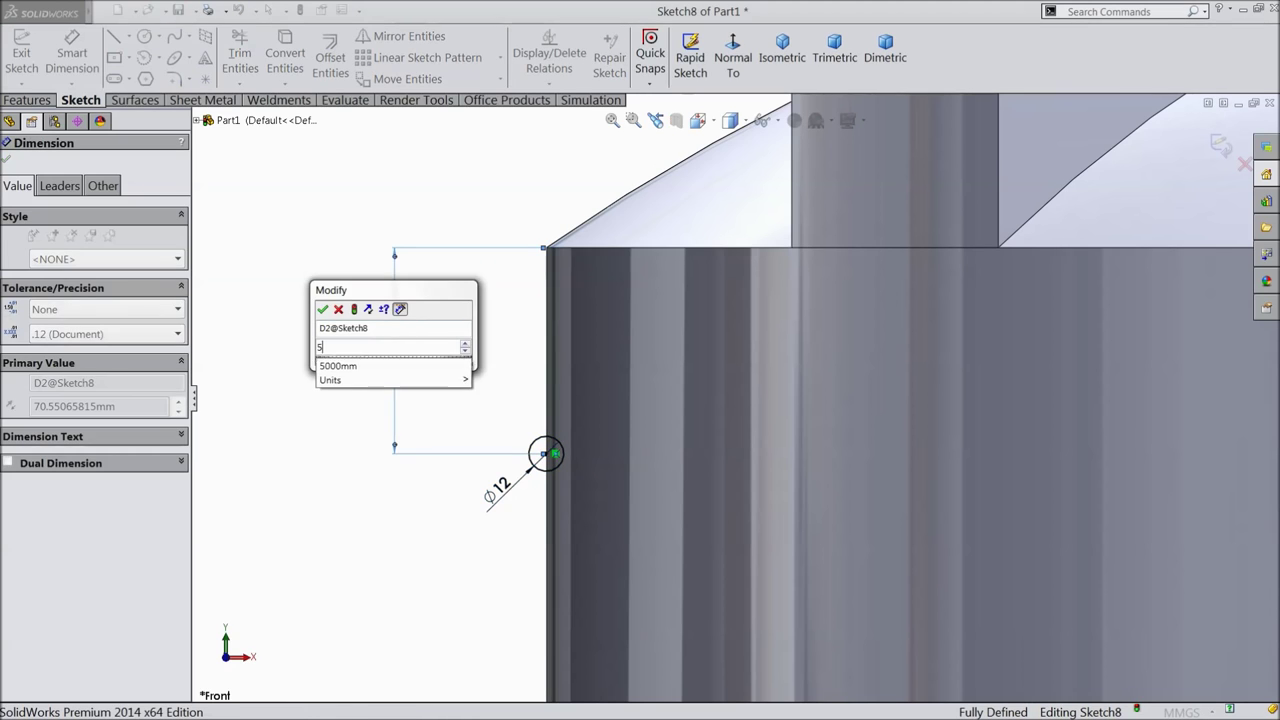
pyautogui.click(321, 311)
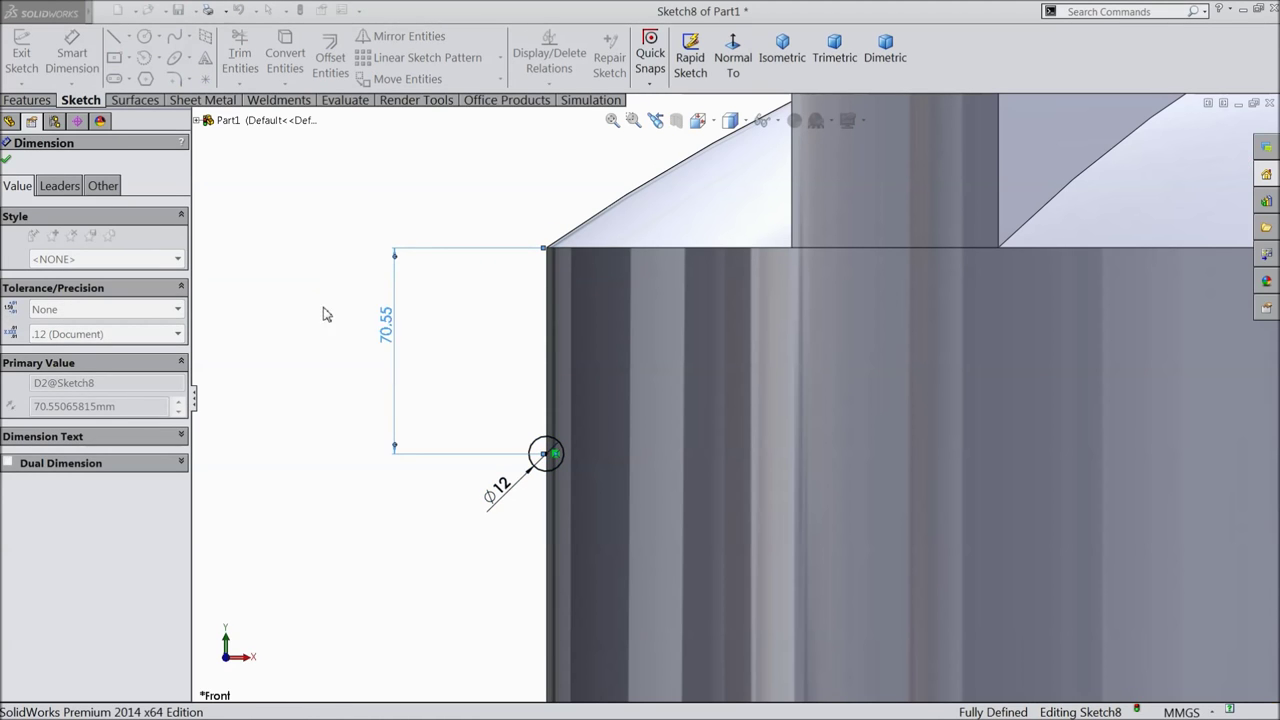
pyautogui.click(7, 162)
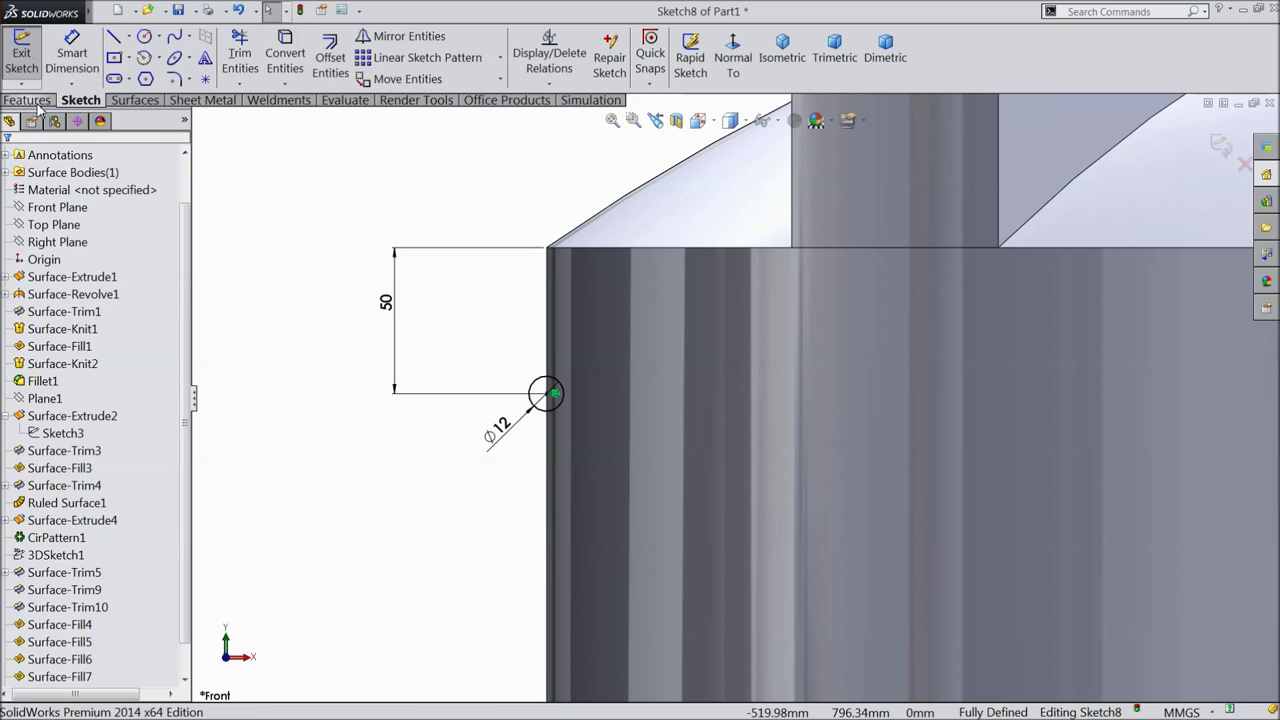
# Sketch a vertical centerline about 257 mm long down the tank's axis from the midpoint of the neck's upper edge
pyautogui.click(135, 100)
pyautogui.click(86, 101)
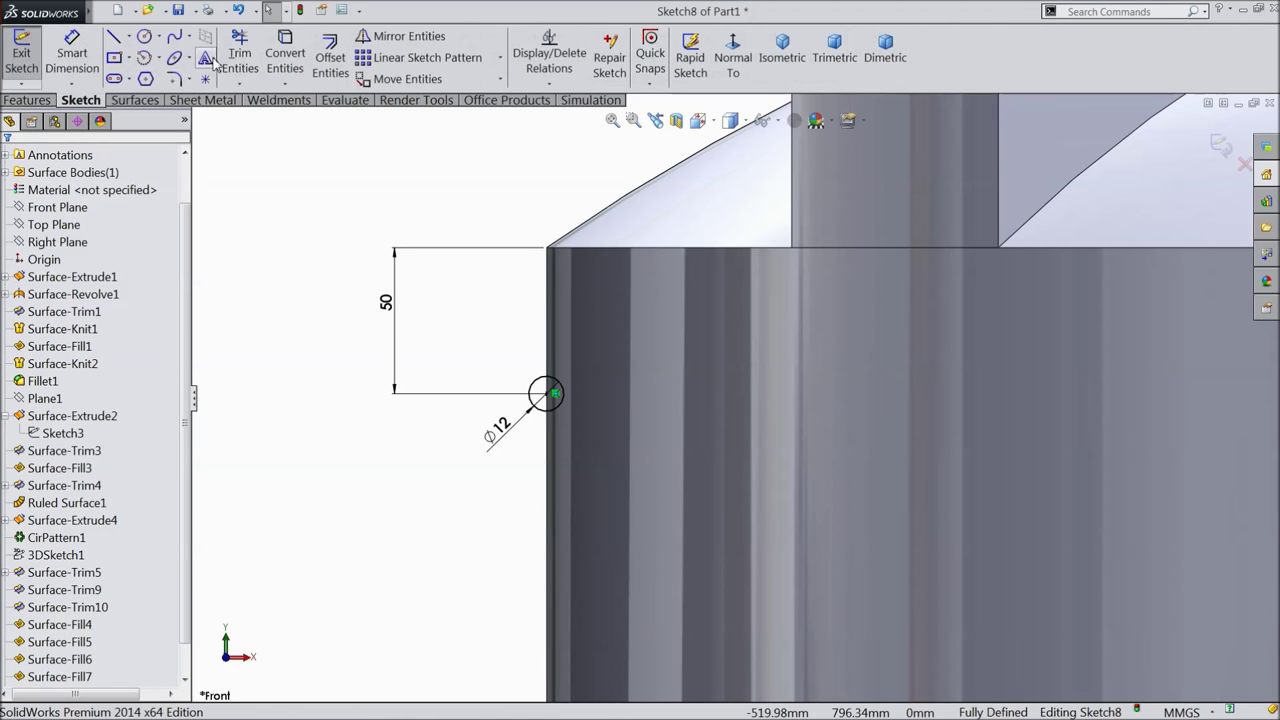
pyautogui.click(128, 36)
pyautogui.click(132, 74)
pyautogui.scroll(3, 518, 363)
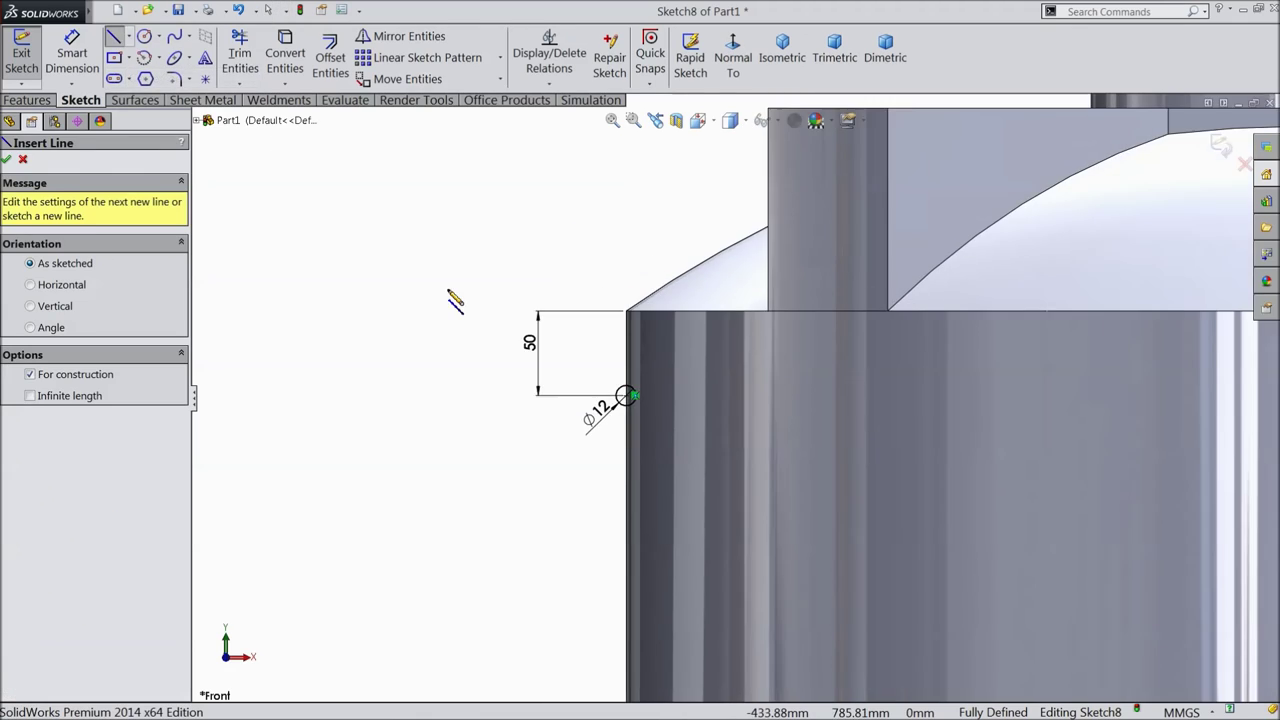
pyautogui.scroll(3, 710, 405)
pyautogui.scroll(-5, 929, 429)
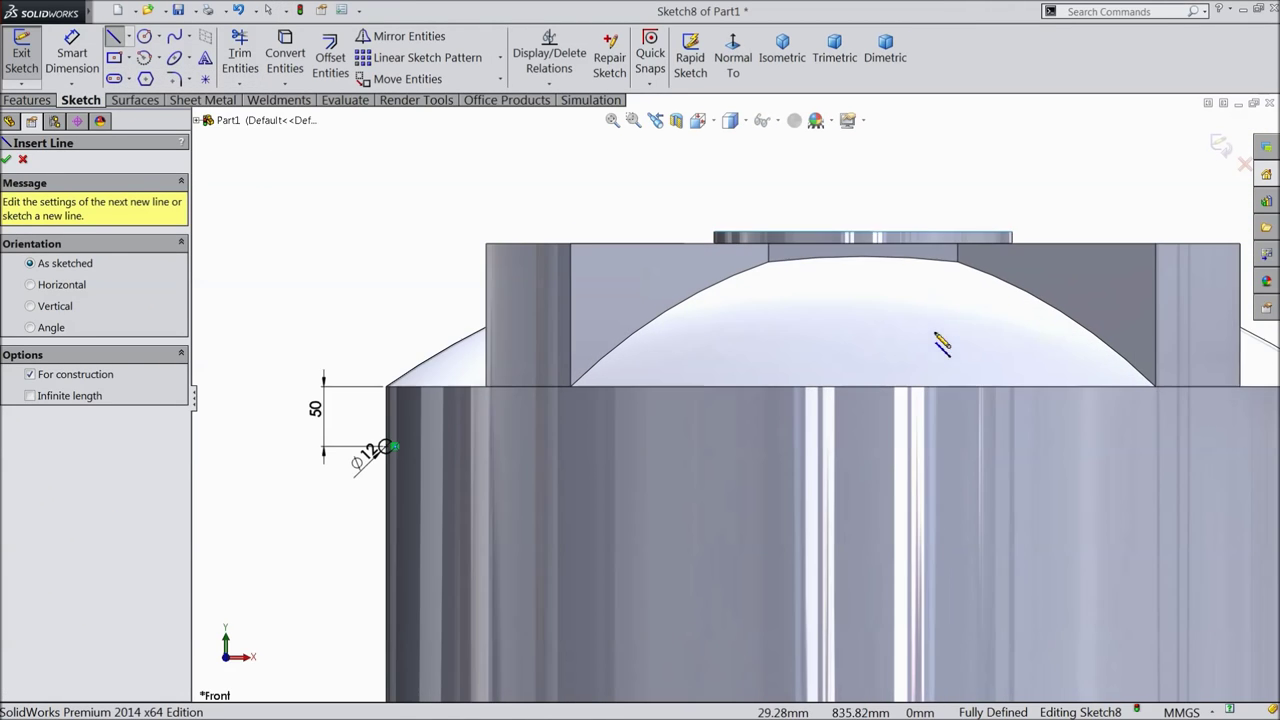
pyautogui.click(862, 237)
pyautogui.click(862, 385)
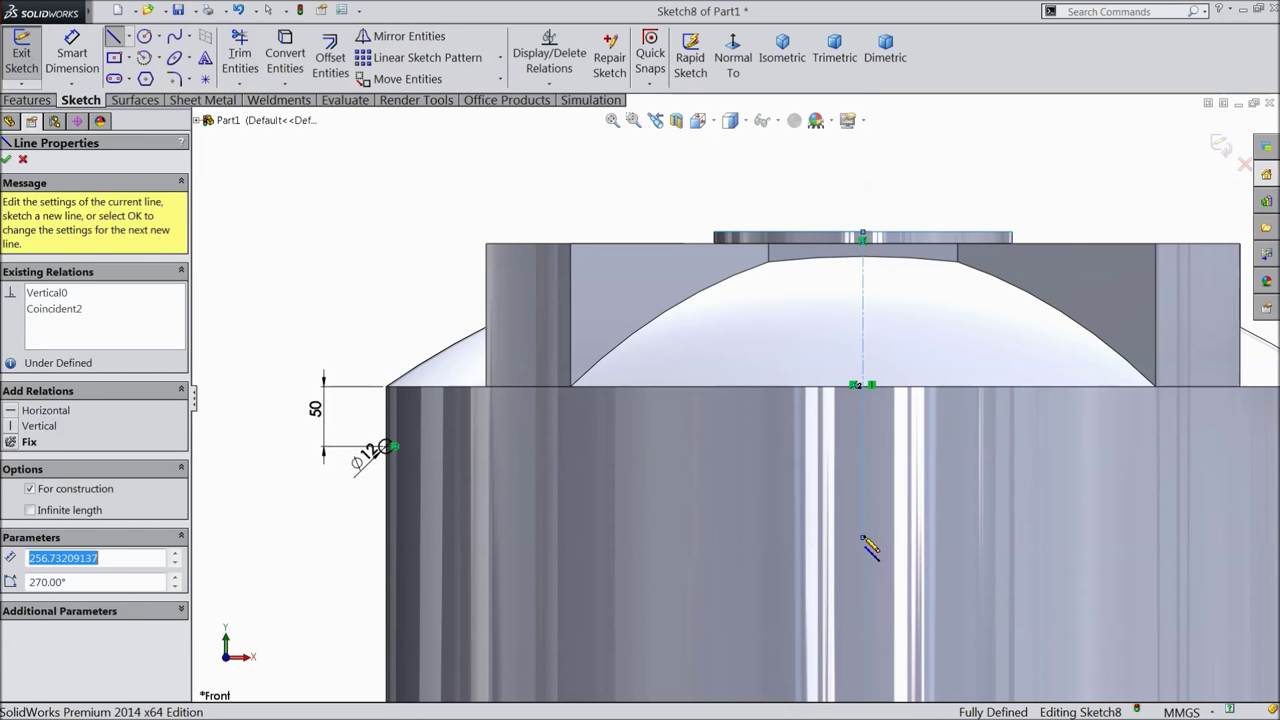
pyautogui.rightClick(862, 537)
pyautogui.click(934, 131)
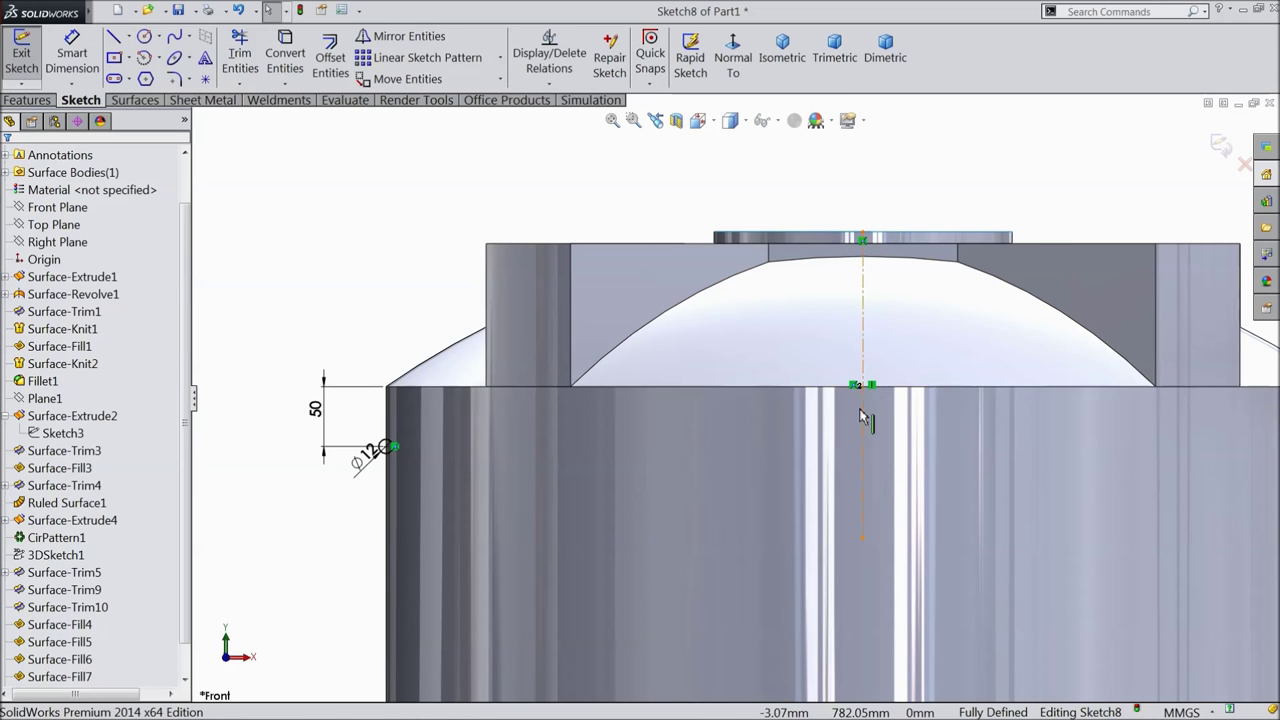
# Revolve the 12 mm circle 360° about the centerline as a surface ring around the tank wall
pyautogui.click(134, 100)
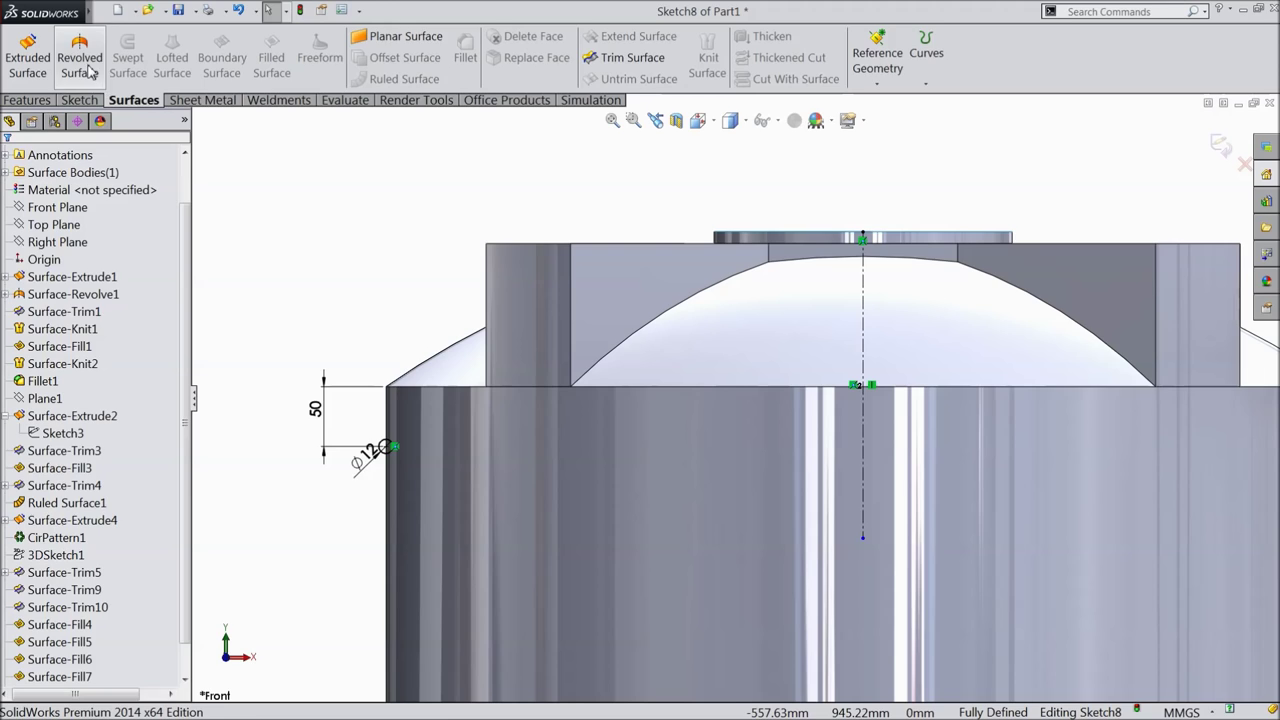
pyautogui.click(79, 57)
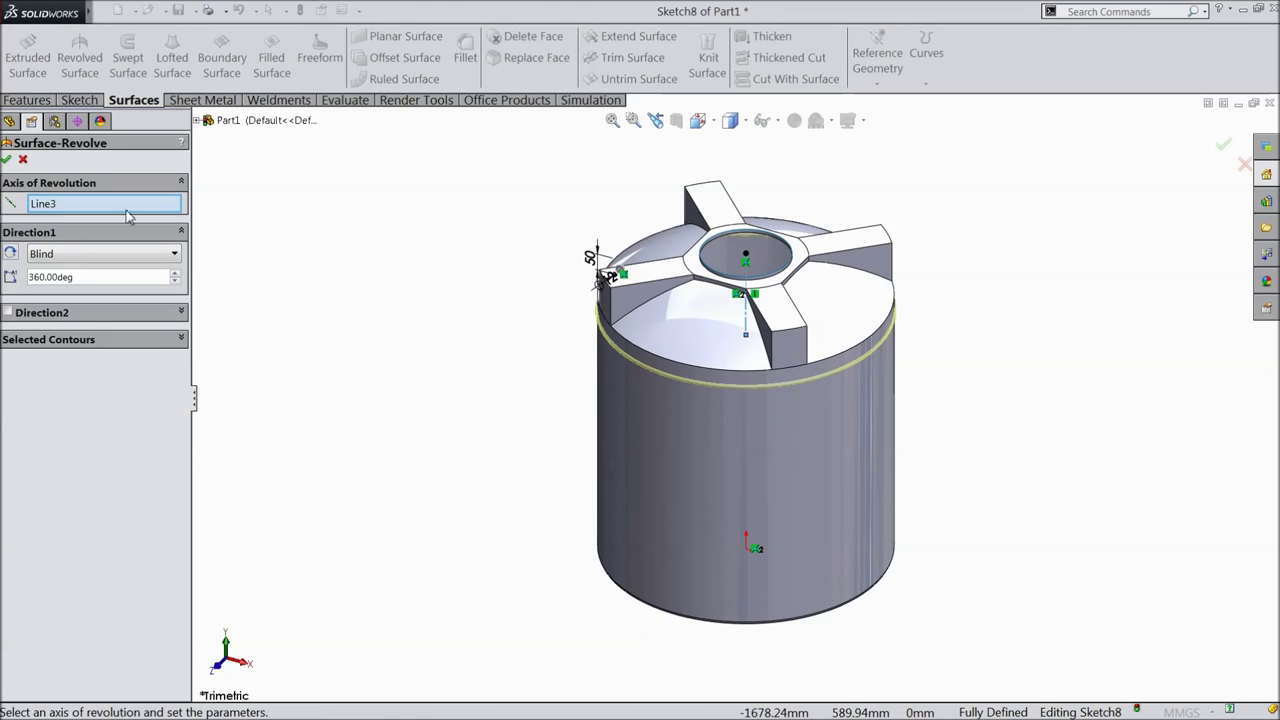
pyautogui.scroll(-2, 812, 283)
pyautogui.scroll(-2, 812, 283)
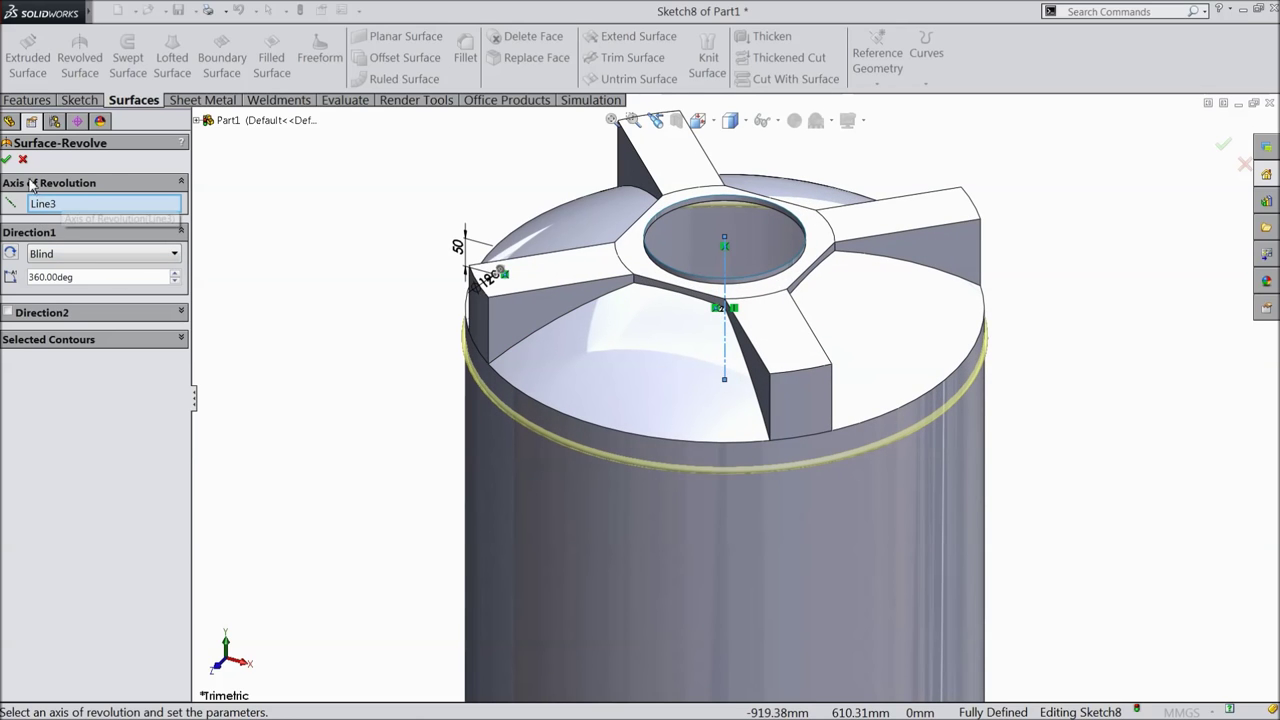
pyautogui.click(7, 160)
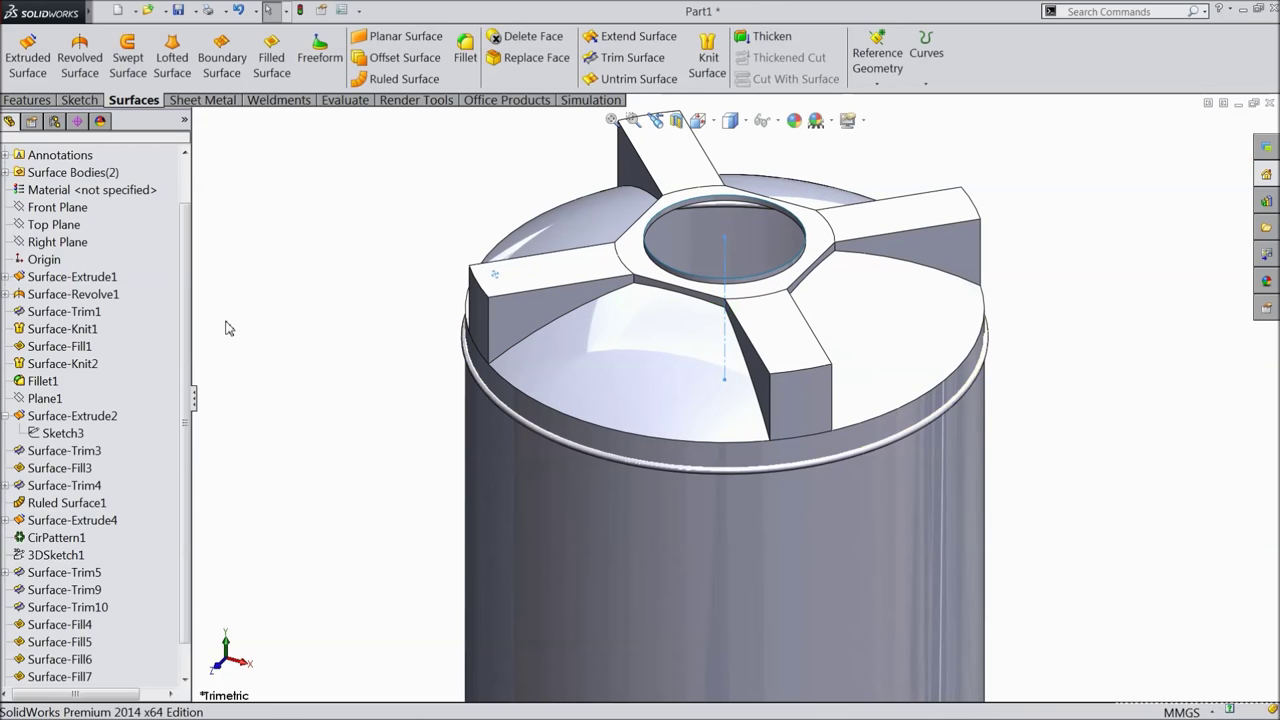
# Start a linear pattern with the revolved surface ring around the tank wall as the body to pattern
pyautogui.scroll(3, 300, 385)
pyautogui.moveTo(344, 399); pyautogui.dragTo(420, 351, button='middle')
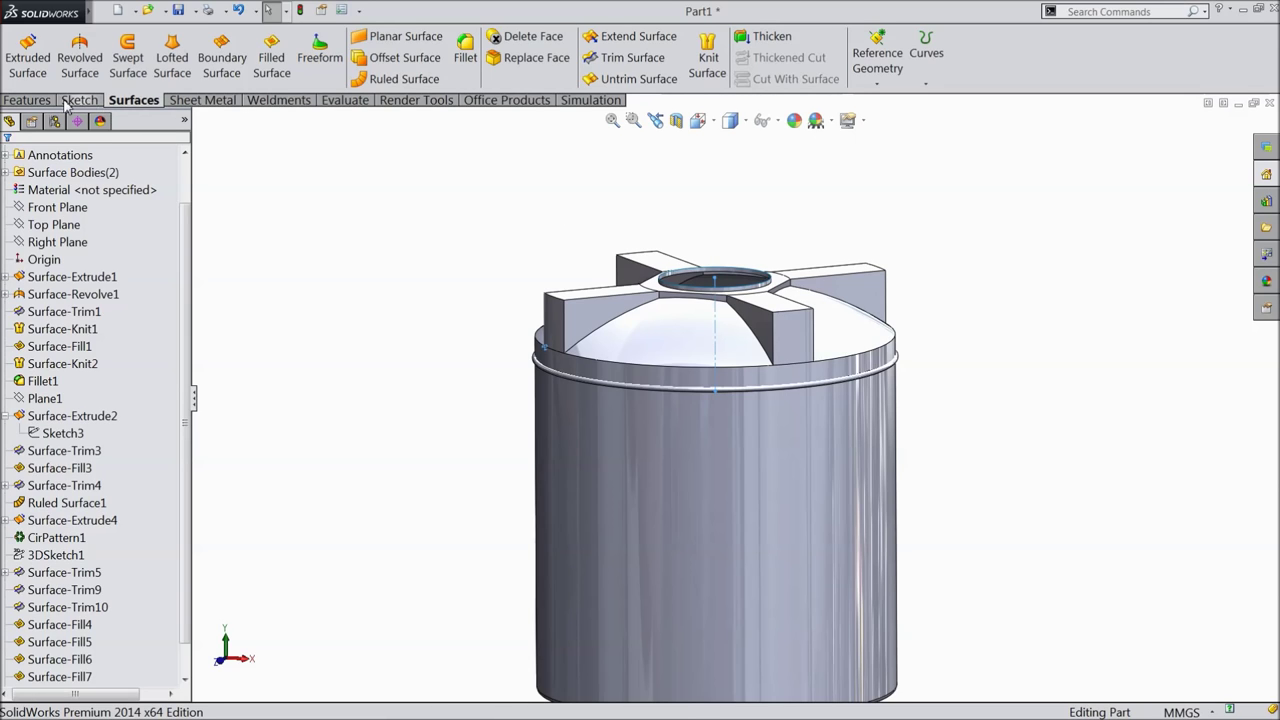
pyautogui.click(28, 100)
pyautogui.click(549, 84)
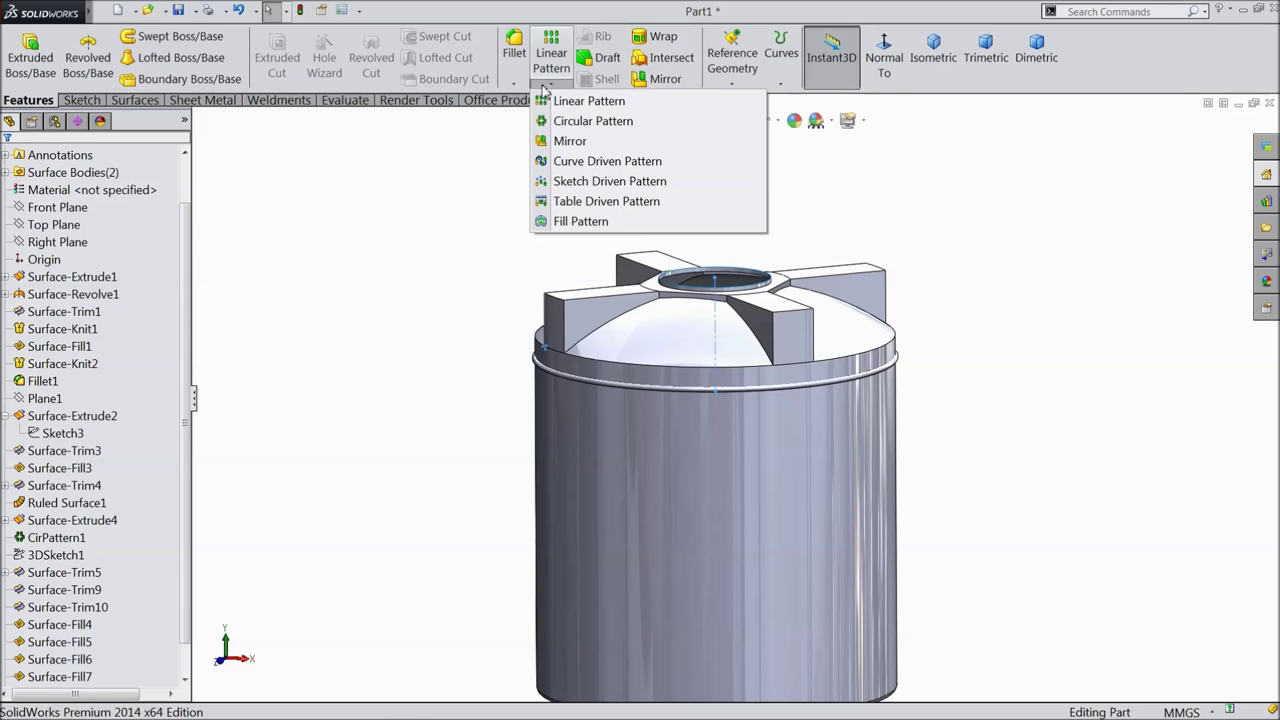
pyautogui.click(580, 101)
pyautogui.moveTo(471, 364); pyautogui.dragTo(473, 378, button='middle')
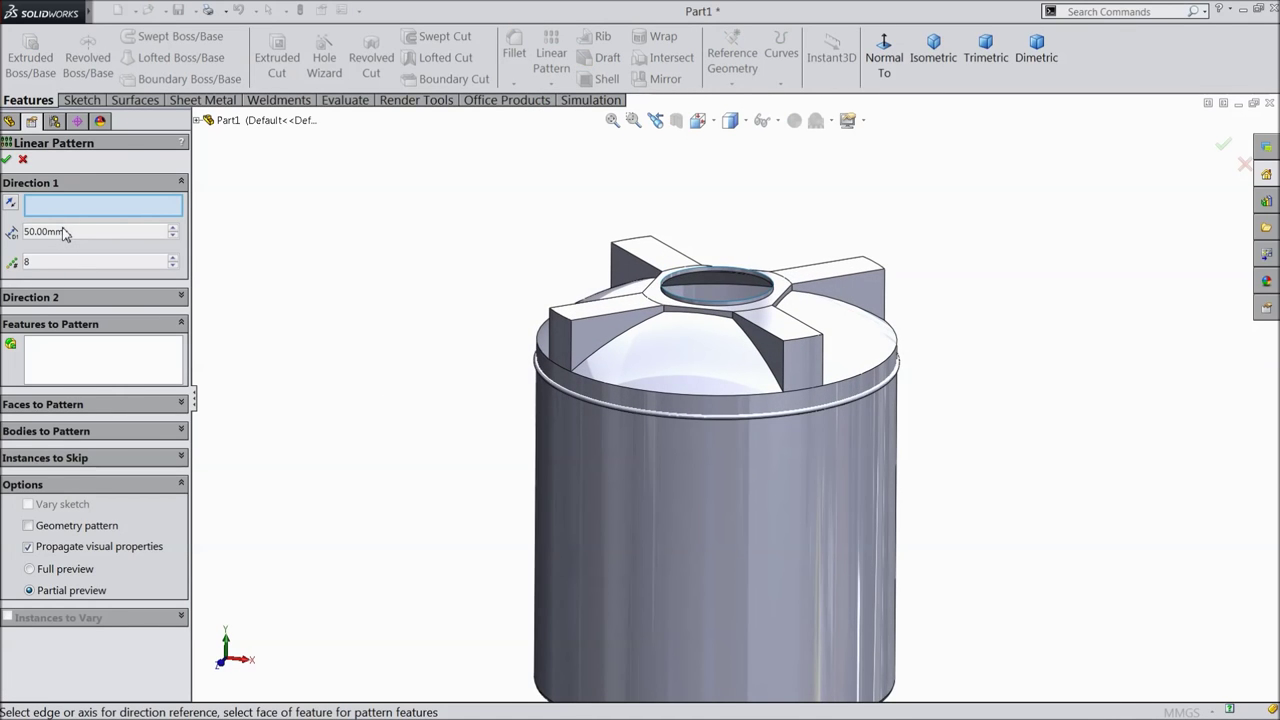
pyautogui.click(71, 369)
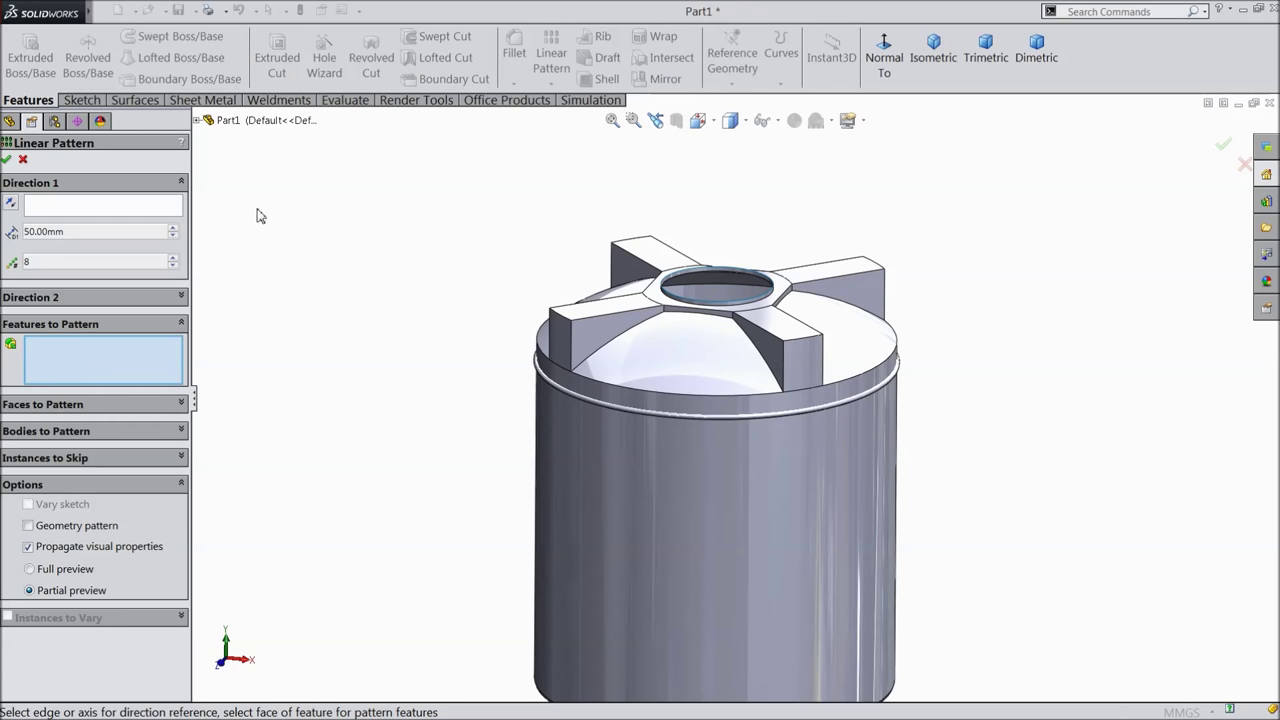
pyautogui.click(197, 120)
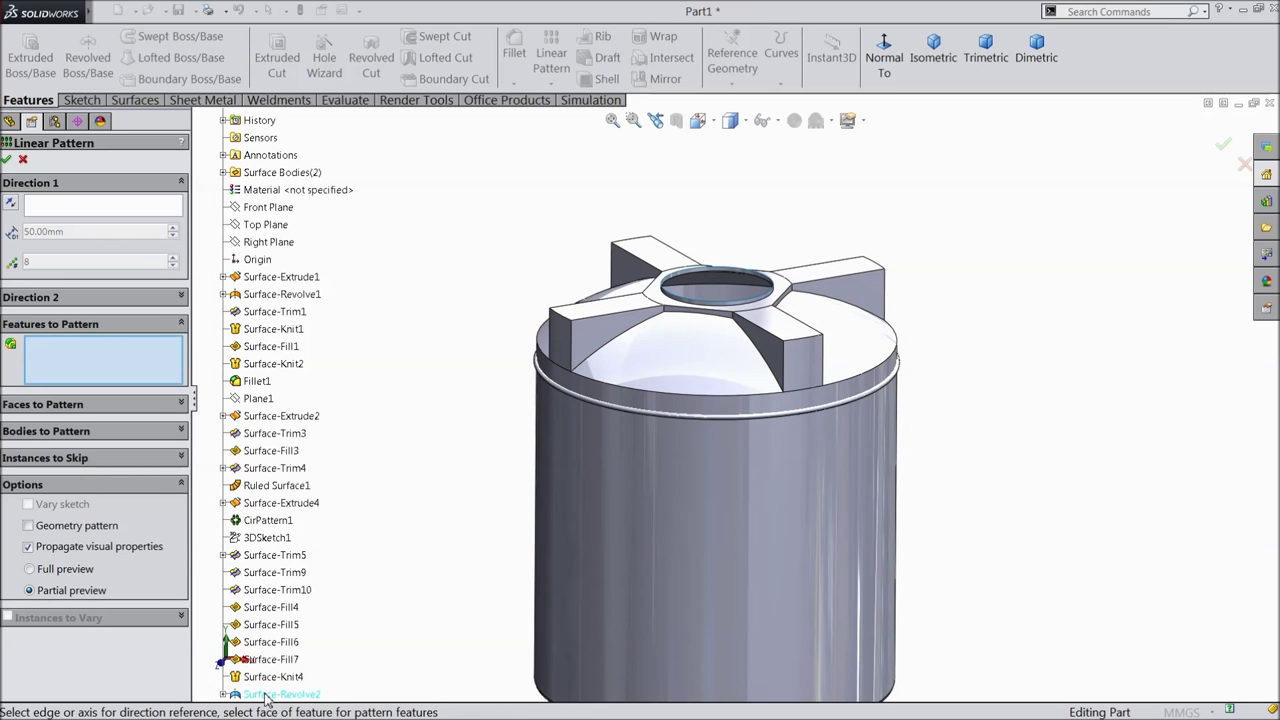
pyautogui.click(91, 434)
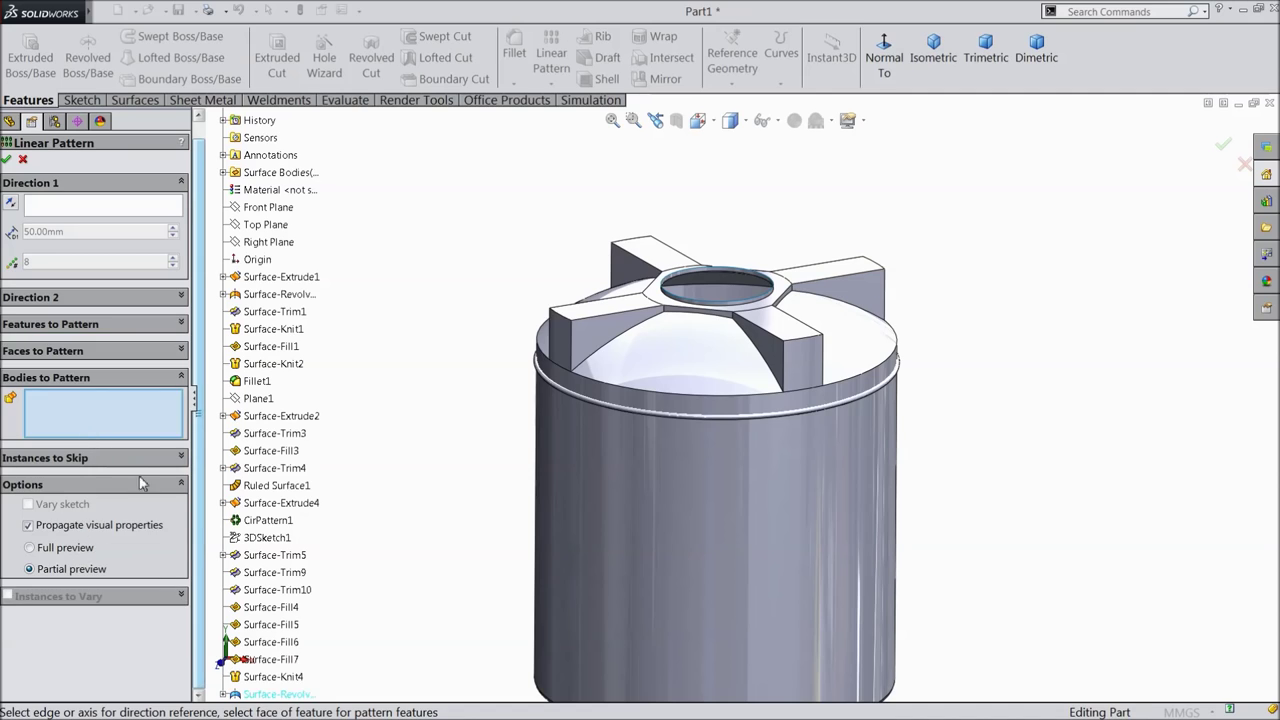
pyautogui.click(272, 695)
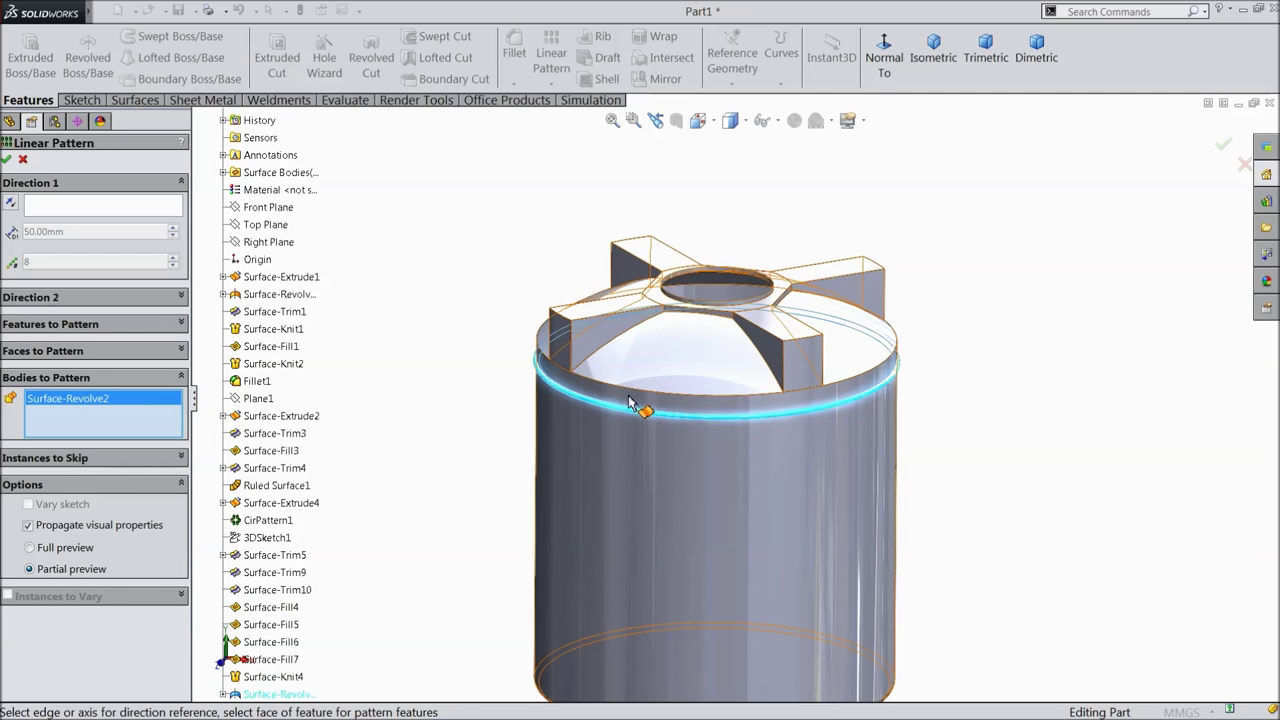
# Pattern the ring down the tank wall along a rib's vertical edge, with 170 mm spacing and 5 instances
pyautogui.click(80, 208)
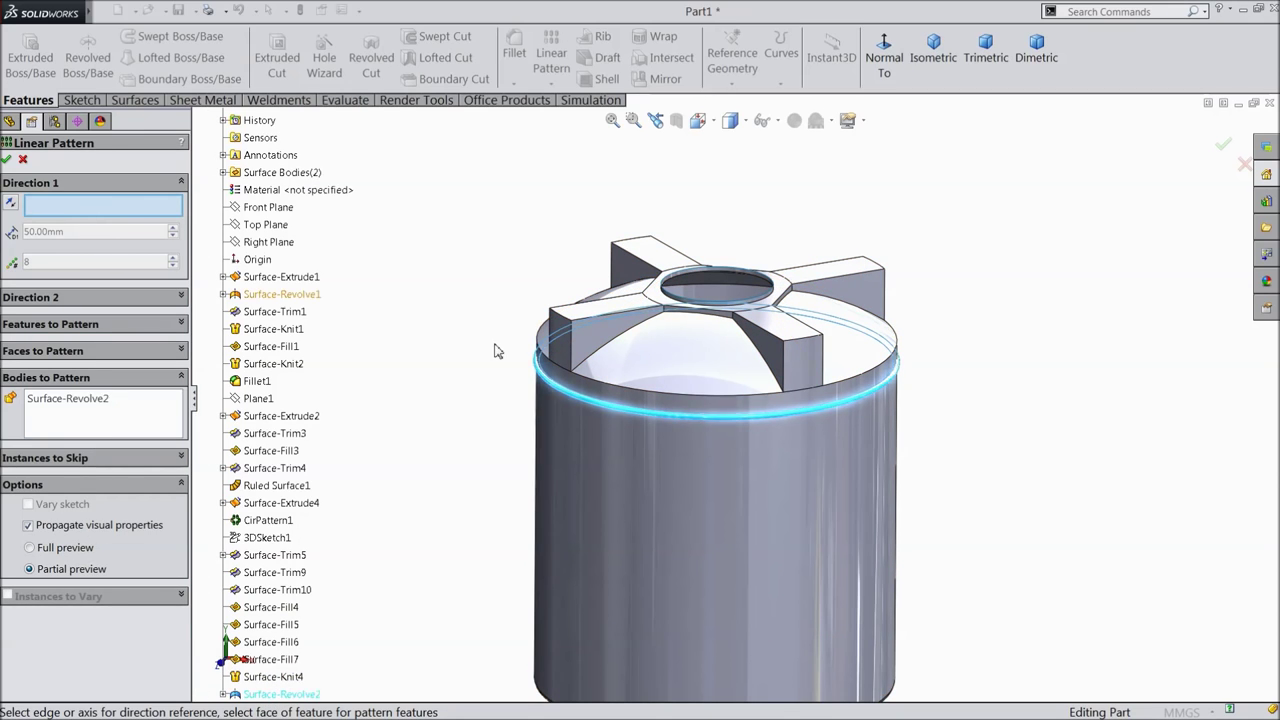
pyautogui.scroll(-2, 776, 359)
pyautogui.click(780, 380)
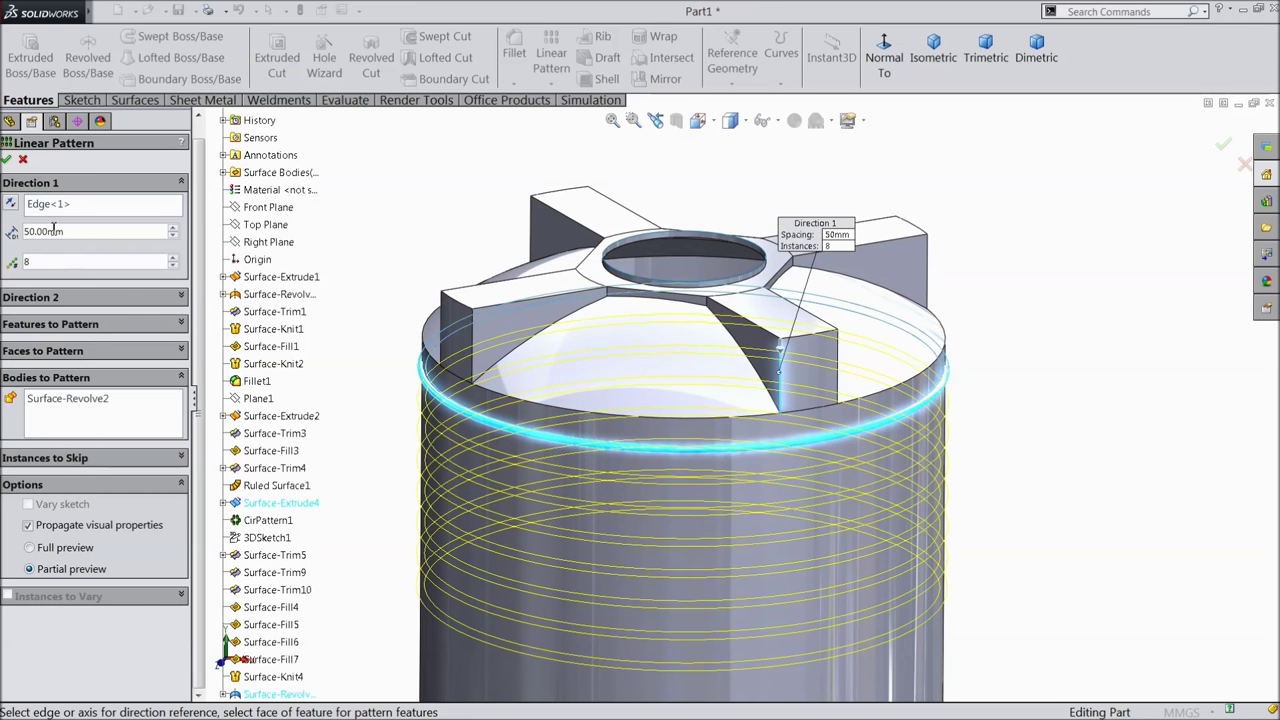
pyautogui.write('170')
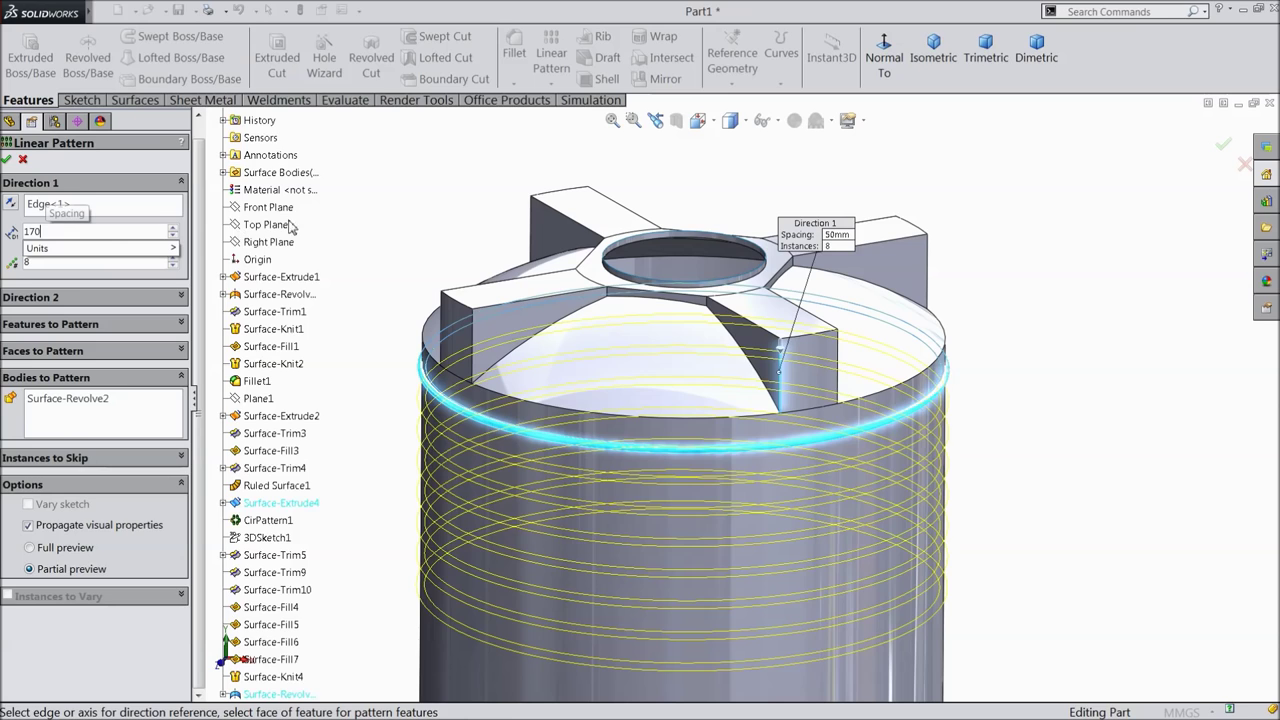
pyautogui.press('Tab')
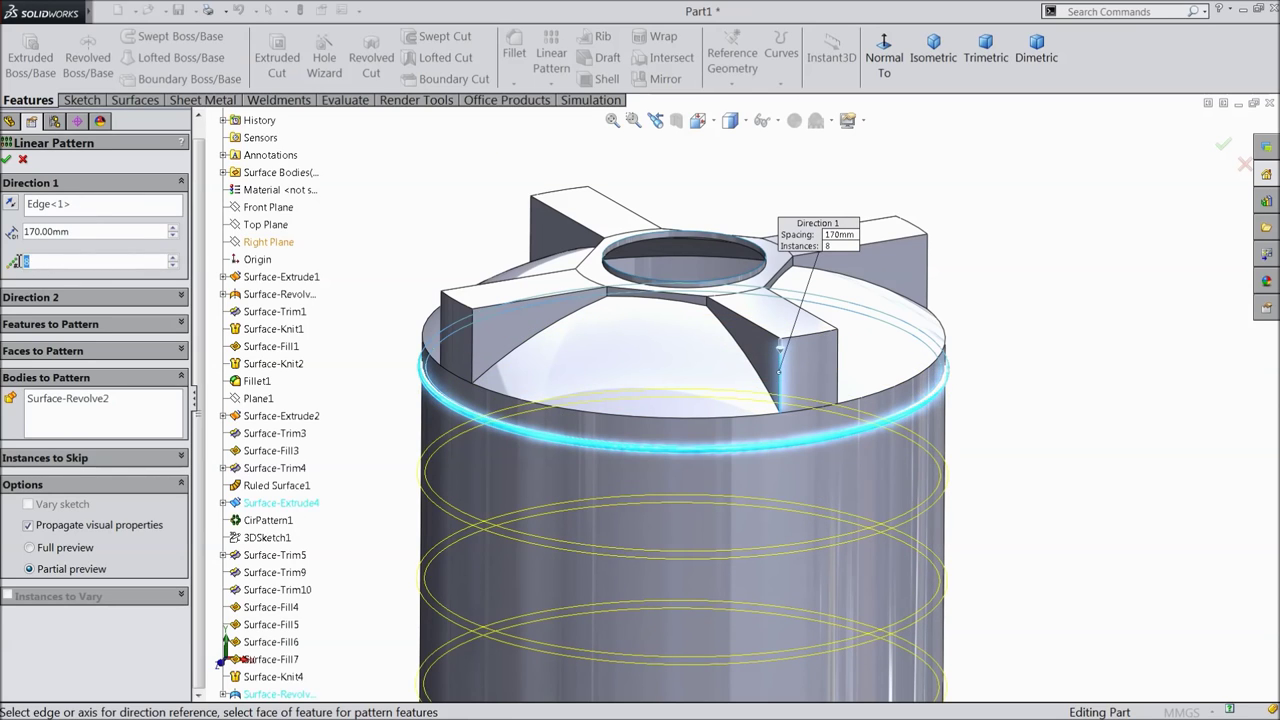
pyautogui.write('5')
pyautogui.scroll(5, 656, 497)
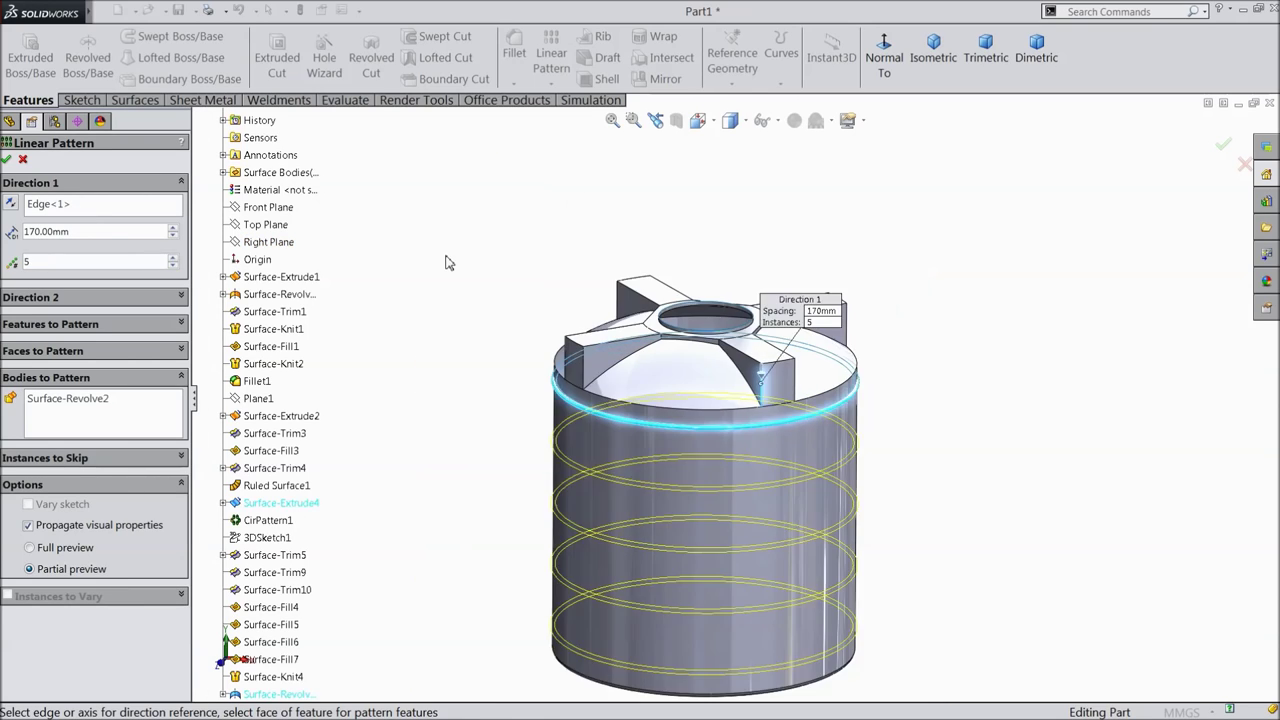
pyautogui.scroll(-5, 656, 497)
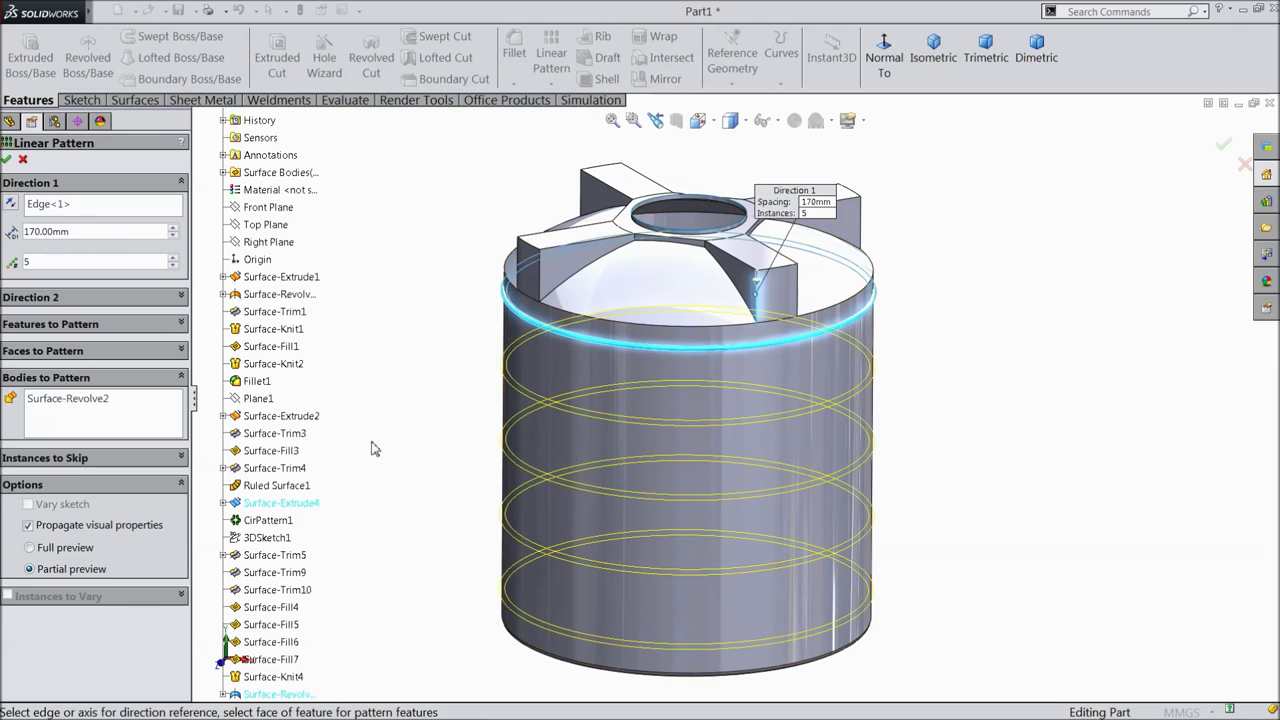
pyautogui.click(8, 160)
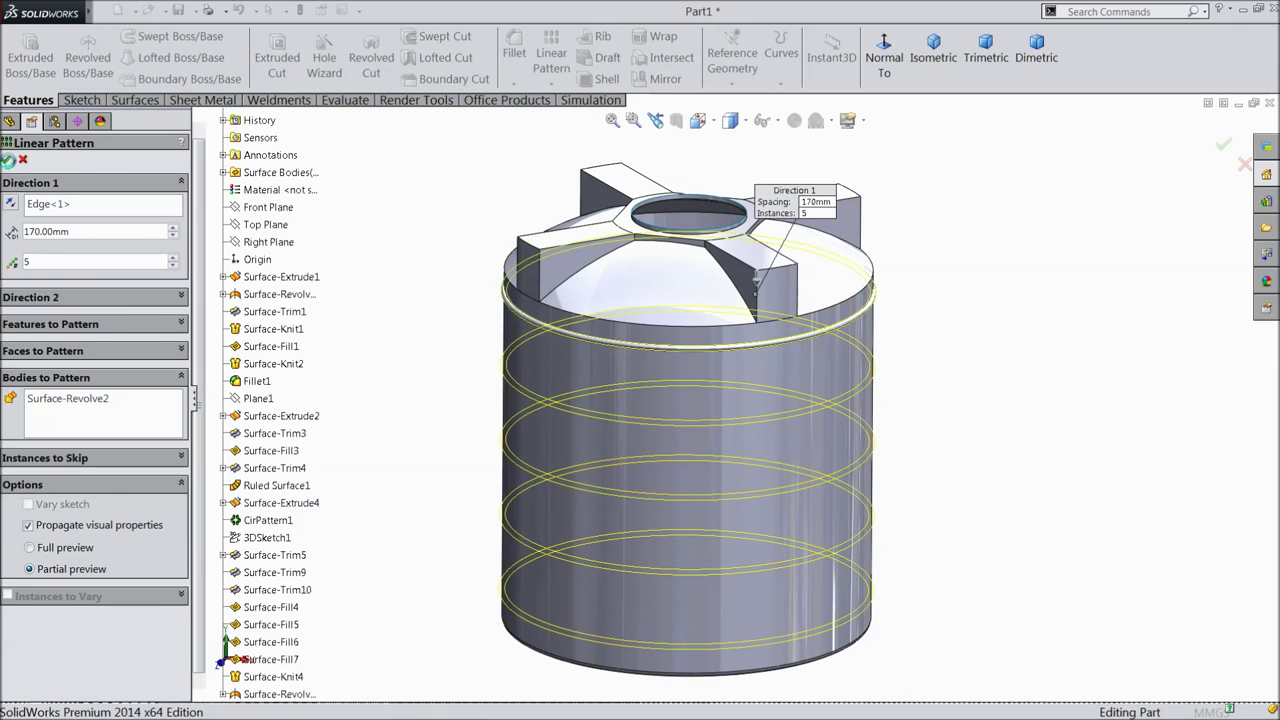
# Examine the patterned rings around the tank wall from close up and as a whole
pyautogui.moveTo(388, 343)
pyautogui.mouseDown(button='middle')
pyautogui.moveTo(380, 289)
pyautogui.moveTo(380, 331)
pyautogui.mouseUp(button='middle')
pyautogui.scroll(-5, 666, 446)
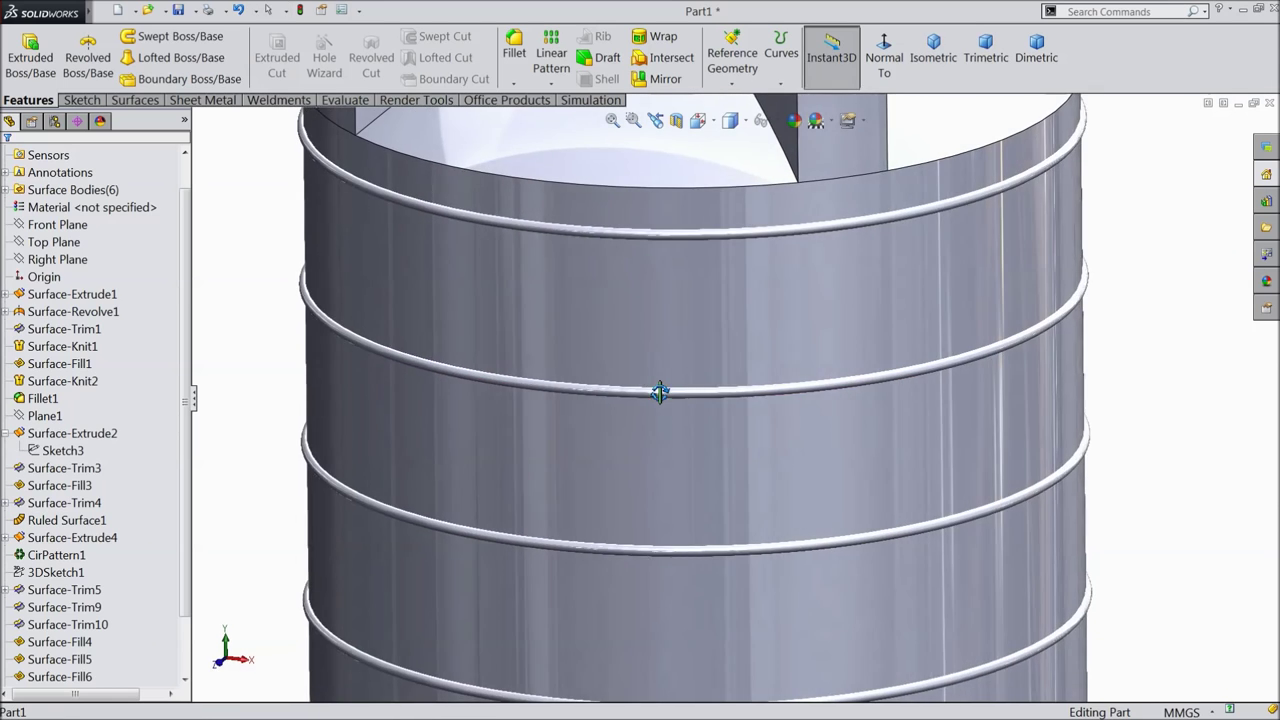
pyautogui.scroll(5, 665, 421)
pyautogui.moveTo(677, 437)
pyautogui.mouseDown(button='middle')
pyautogui.moveTo(679, 388)
pyautogui.moveTo(674, 434)
pyautogui.mouseUp(button='middle')
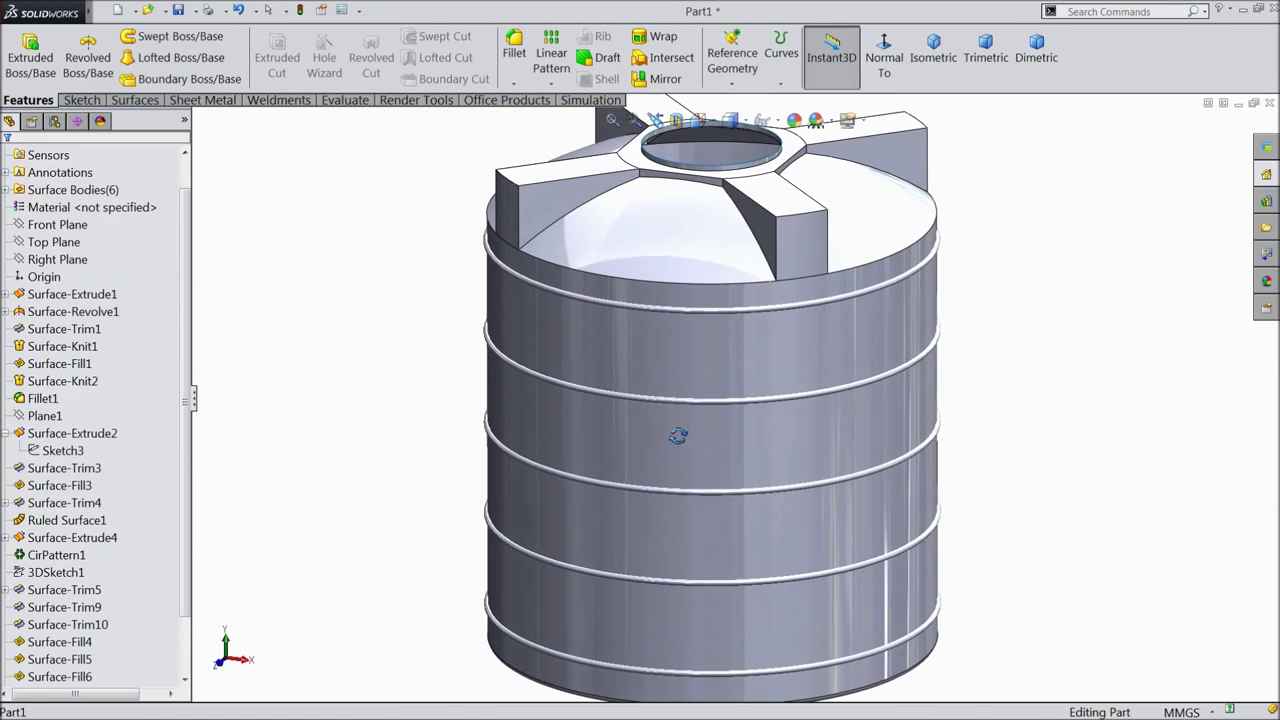
pyautogui.scroll(2, 691, 480)
pyautogui.scroll(-1, 757, 433)
pyautogui.moveTo(729, 434); pyautogui.dragTo(730, 441, button='middle')
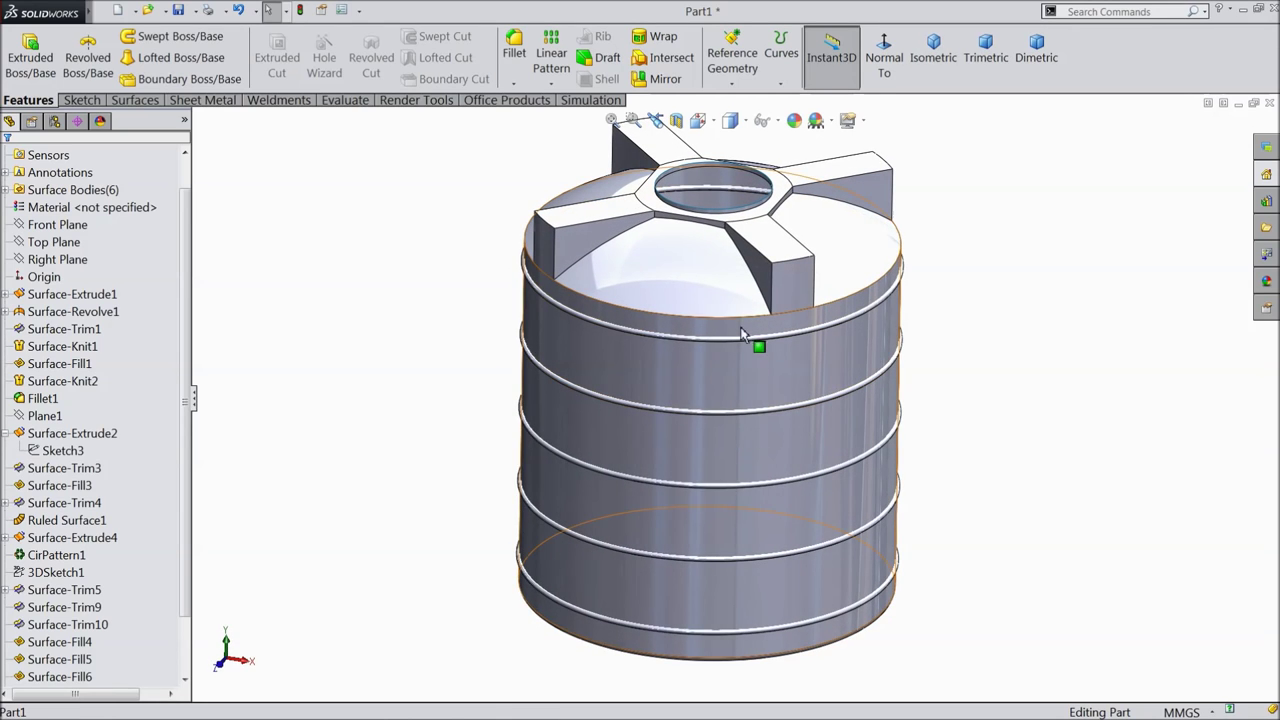
pyautogui.scroll(-2, 740, 320)
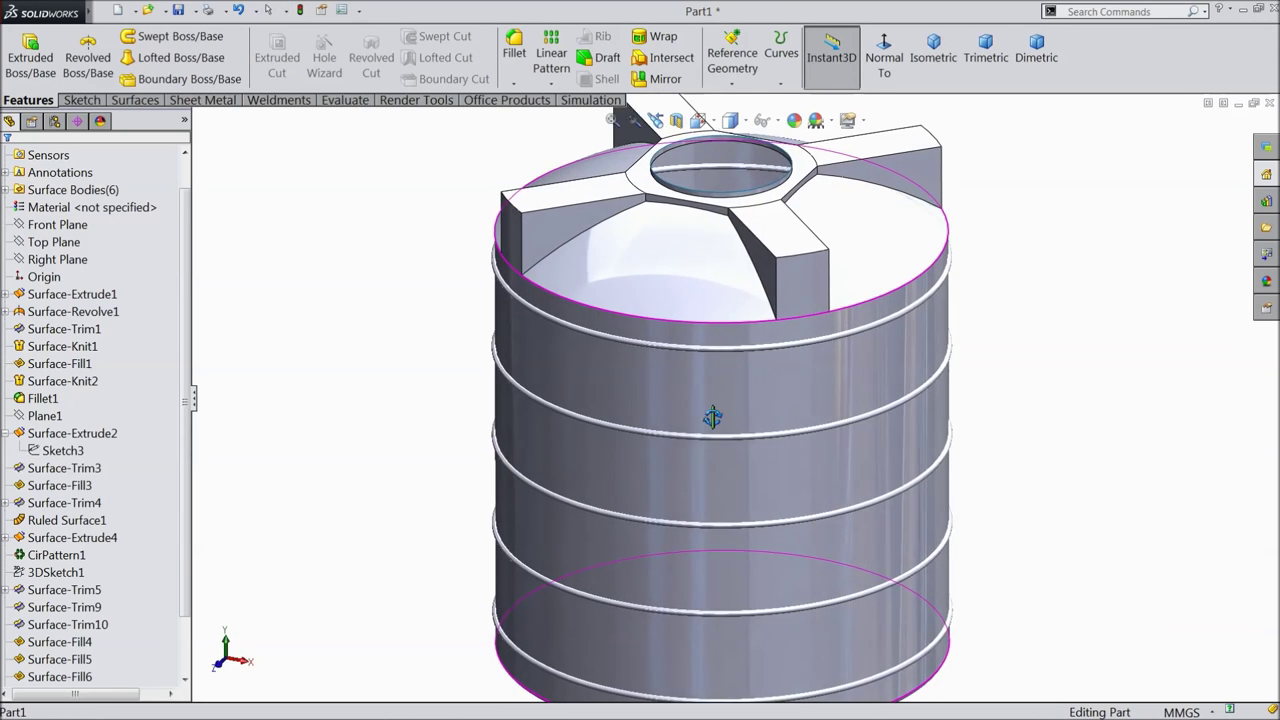
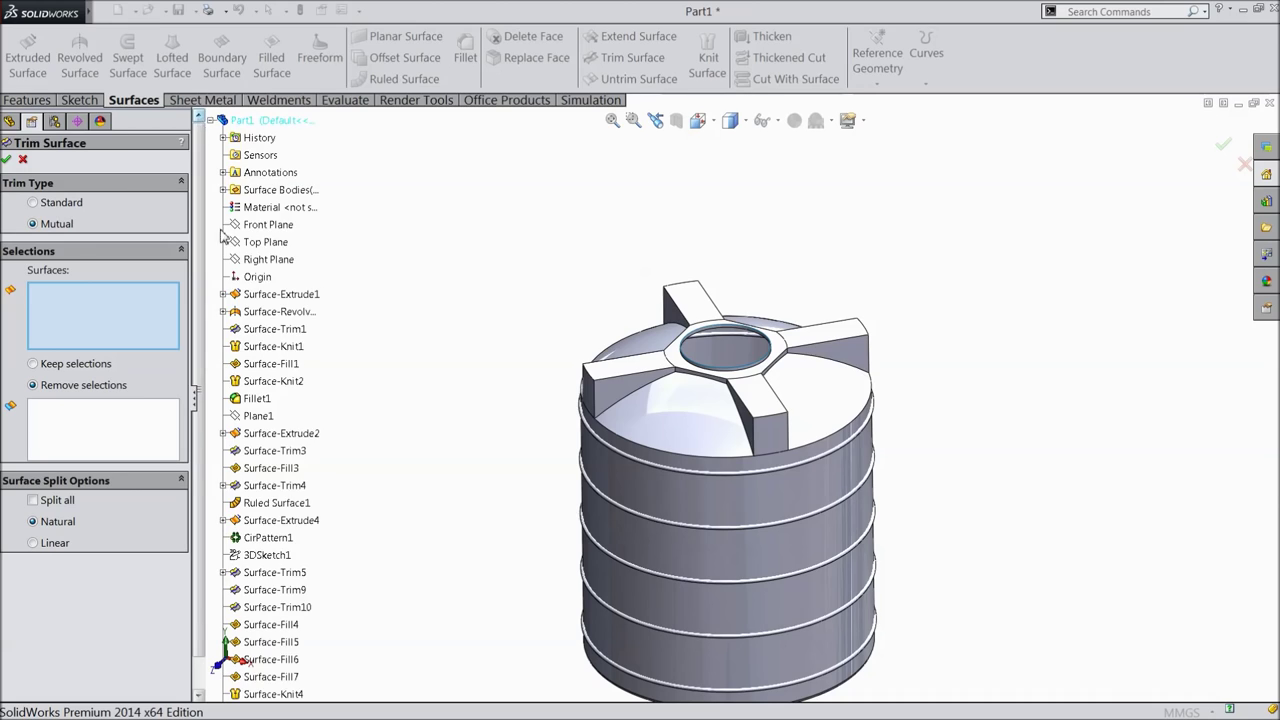
# Choose the knitted tank surface and all five rings as the surfaces of a mutual trim
pyautogui.click(275, 697)
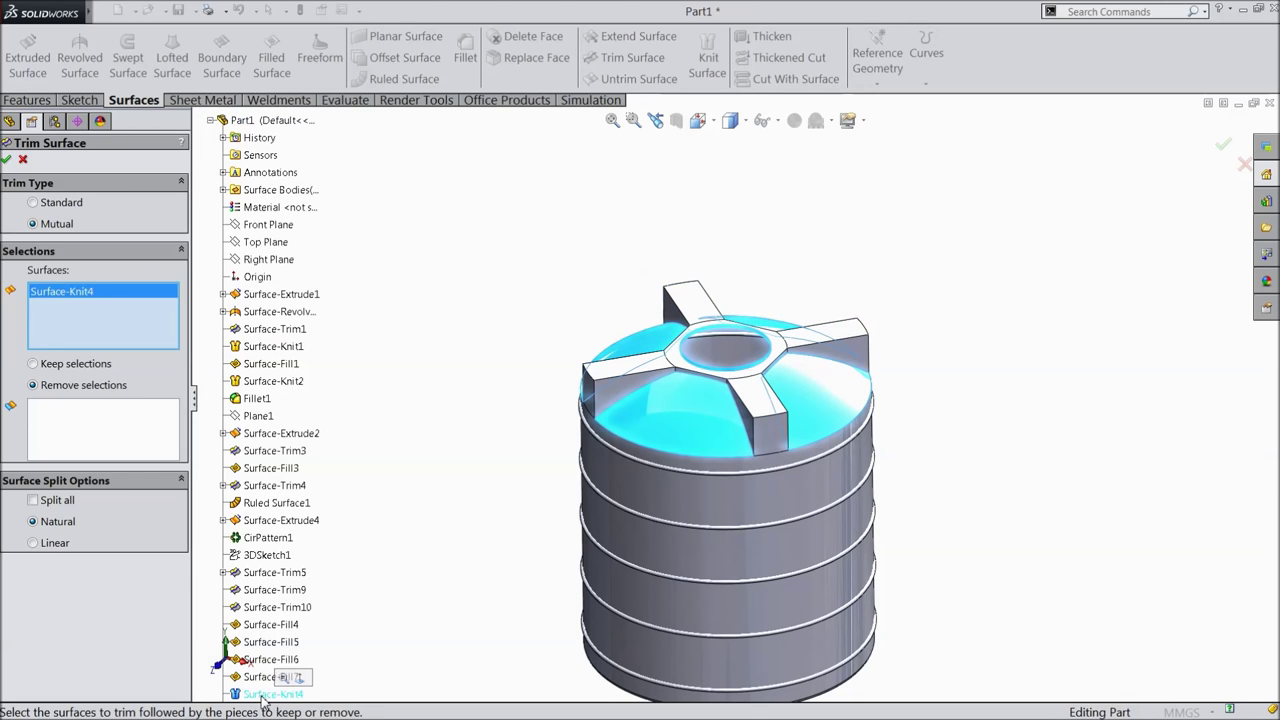
pyautogui.moveTo(437, 590); pyautogui.dragTo(449, 566, button='middle')
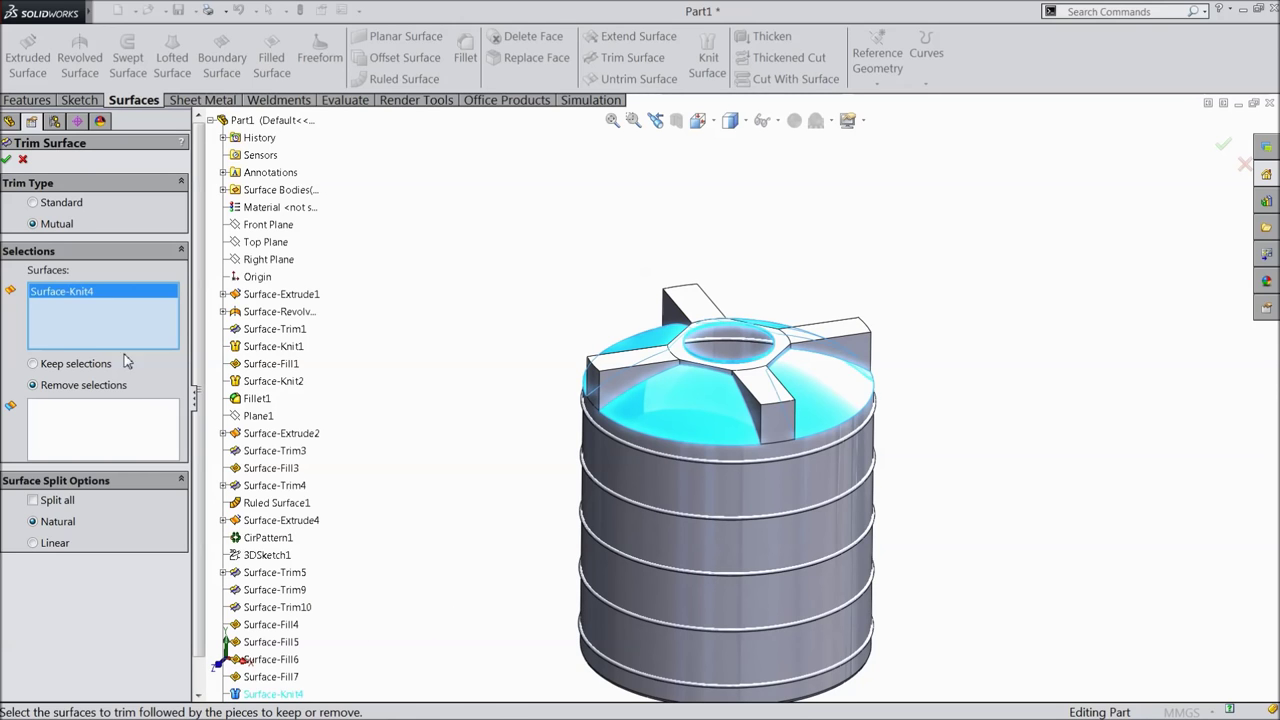
pyautogui.scroll(-4, 800, 535)
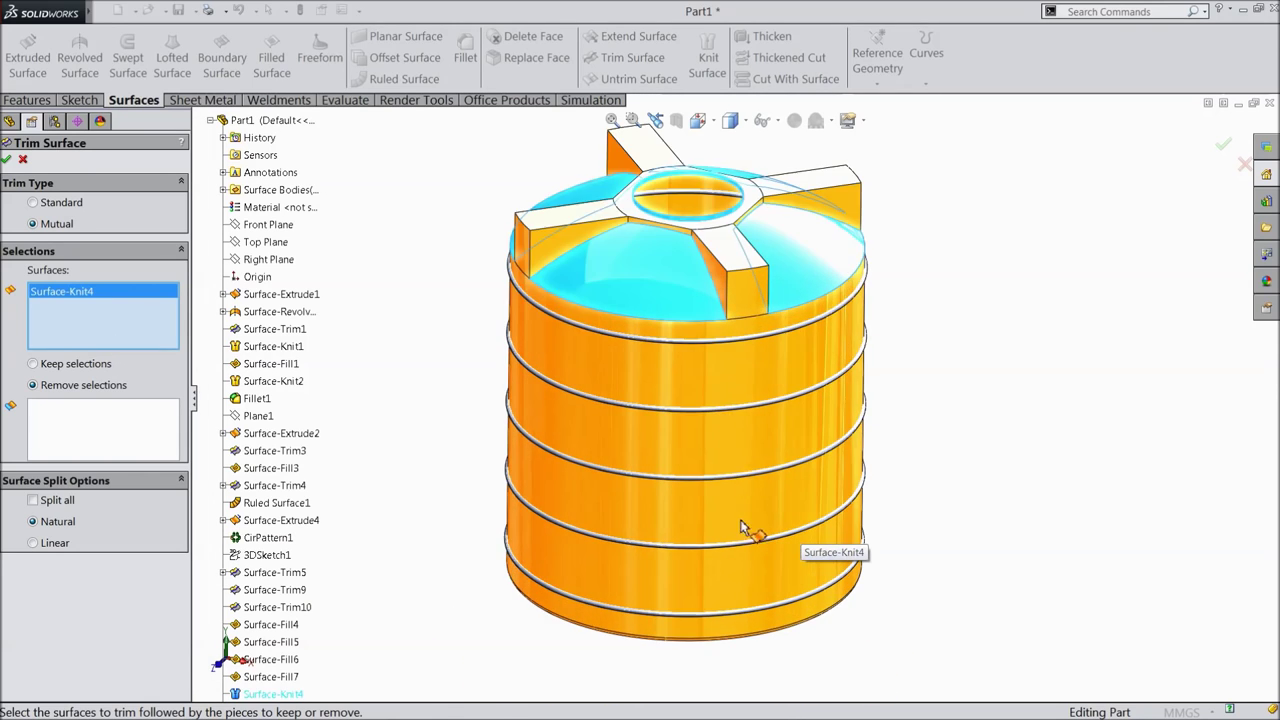
pyautogui.click(686, 352)
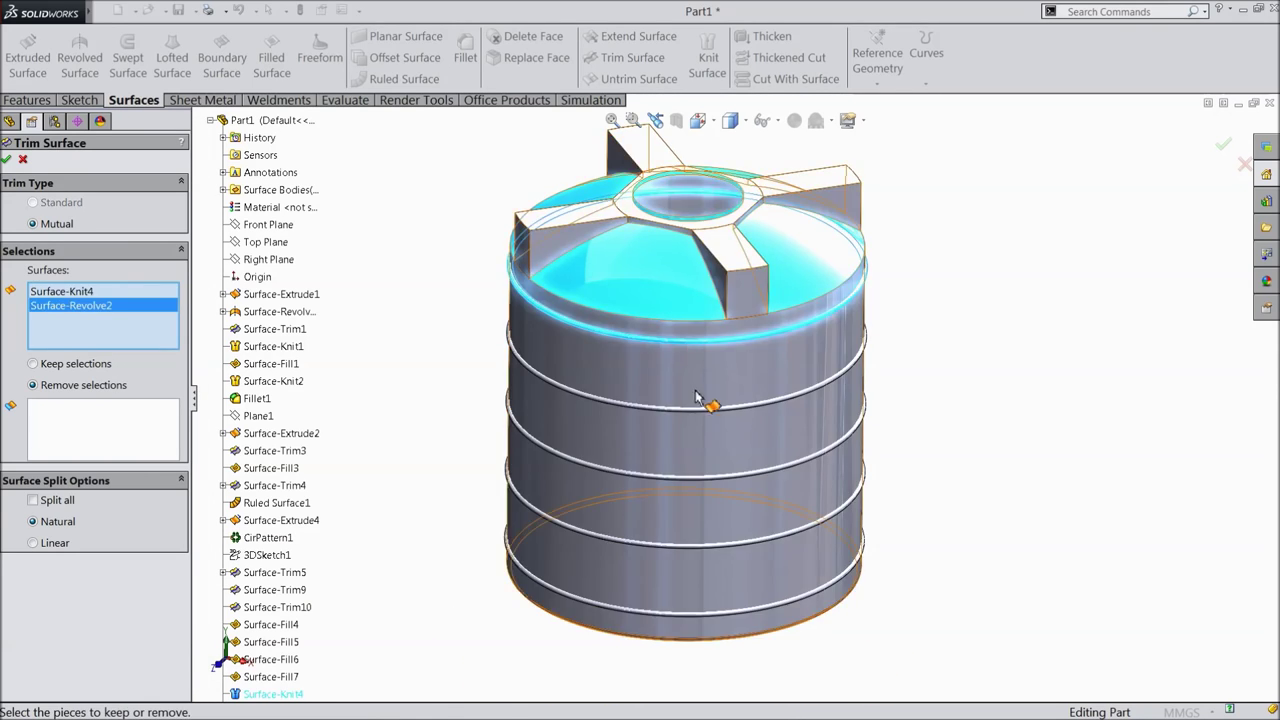
pyautogui.scroll(-3, 680, 405)
pyautogui.click(677, 398)
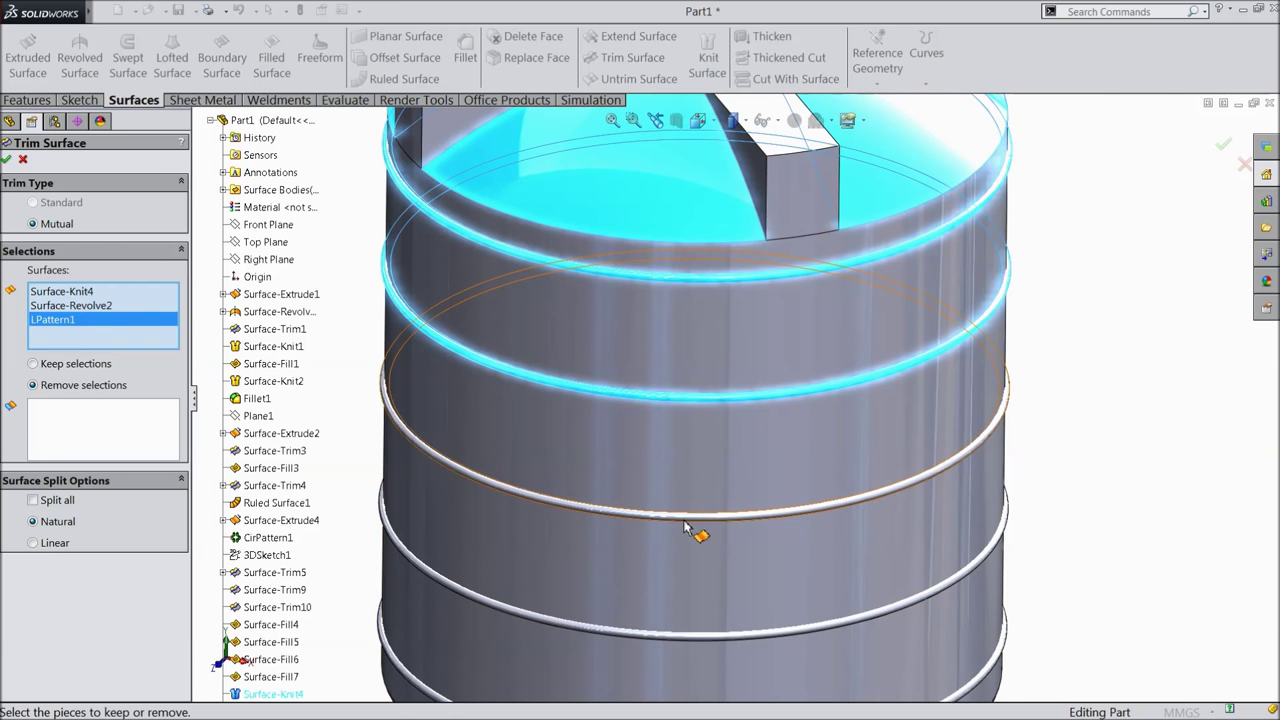
pyautogui.click(692, 518)
pyautogui.click(735, 643)
pyautogui.scroll(3, 746, 634)
pyautogui.scroll(-3, 743, 617)
pyautogui.click(708, 562)
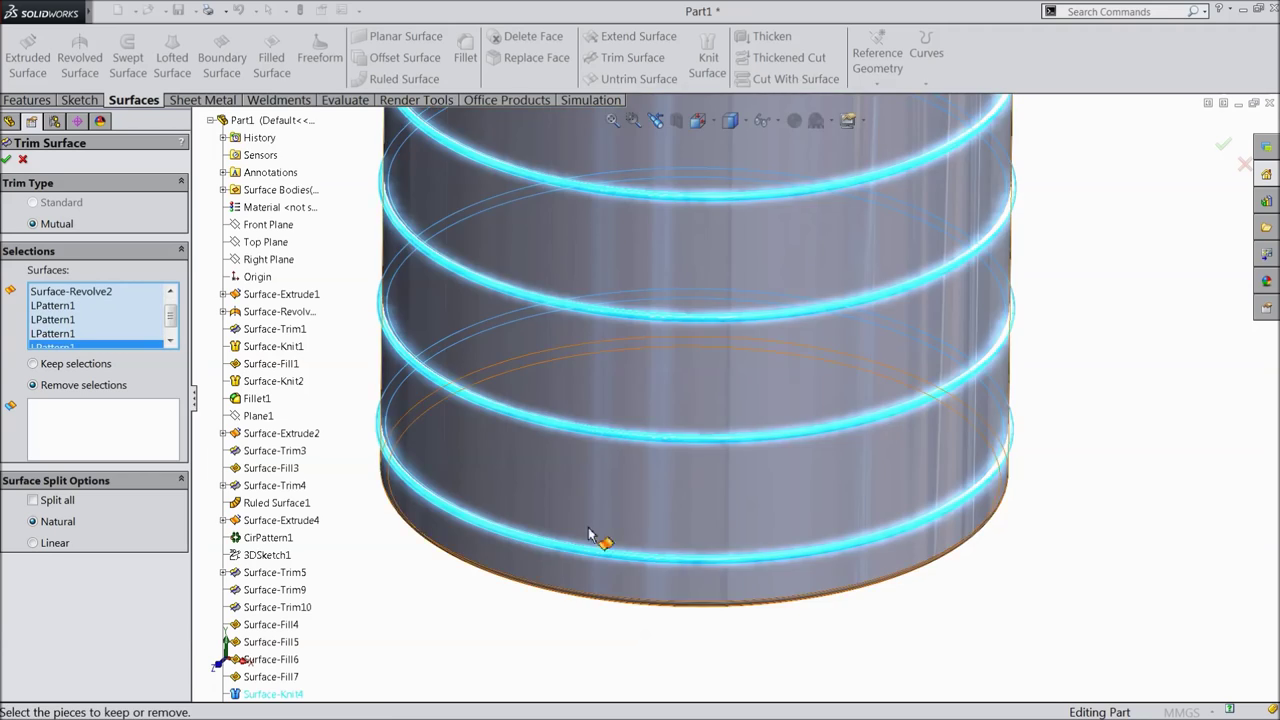
pyautogui.scroll(5, 600, 537)
# Mark the portions of the two uppermost rings inside the tank wall as pieces to remove in the mutual trim
pyautogui.click(70, 440)
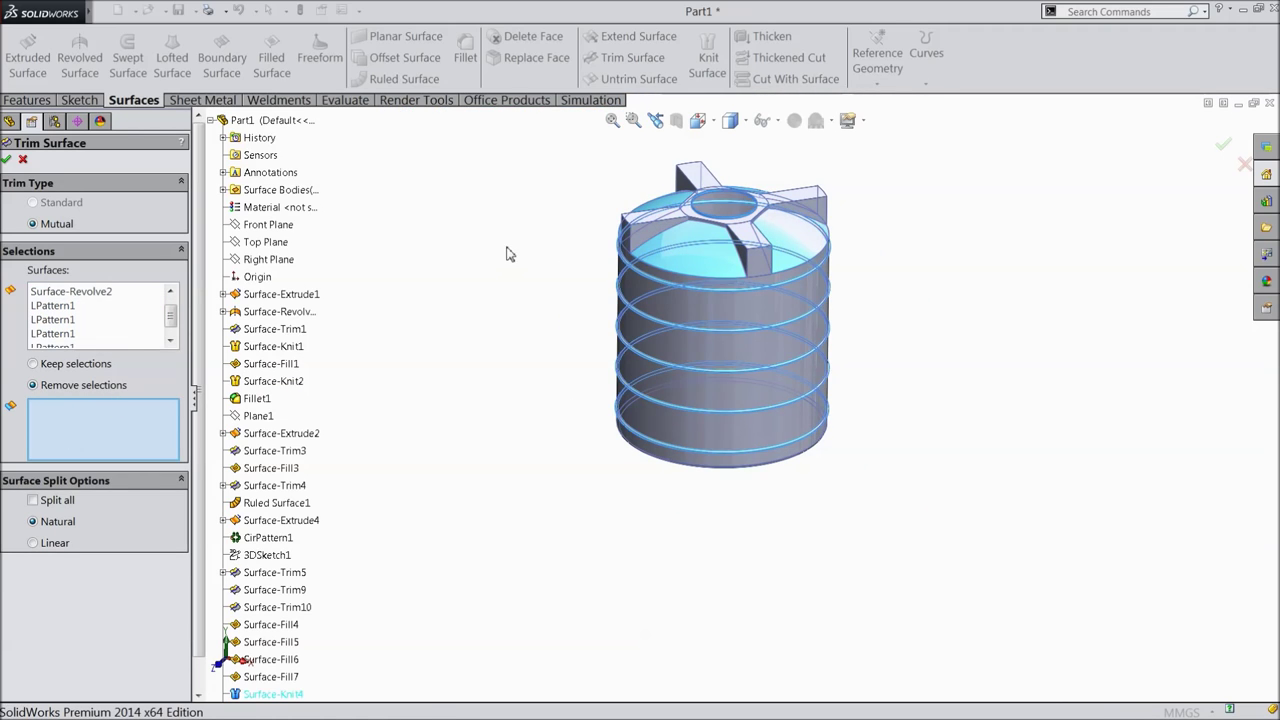
pyautogui.scroll(-5, 749, 191)
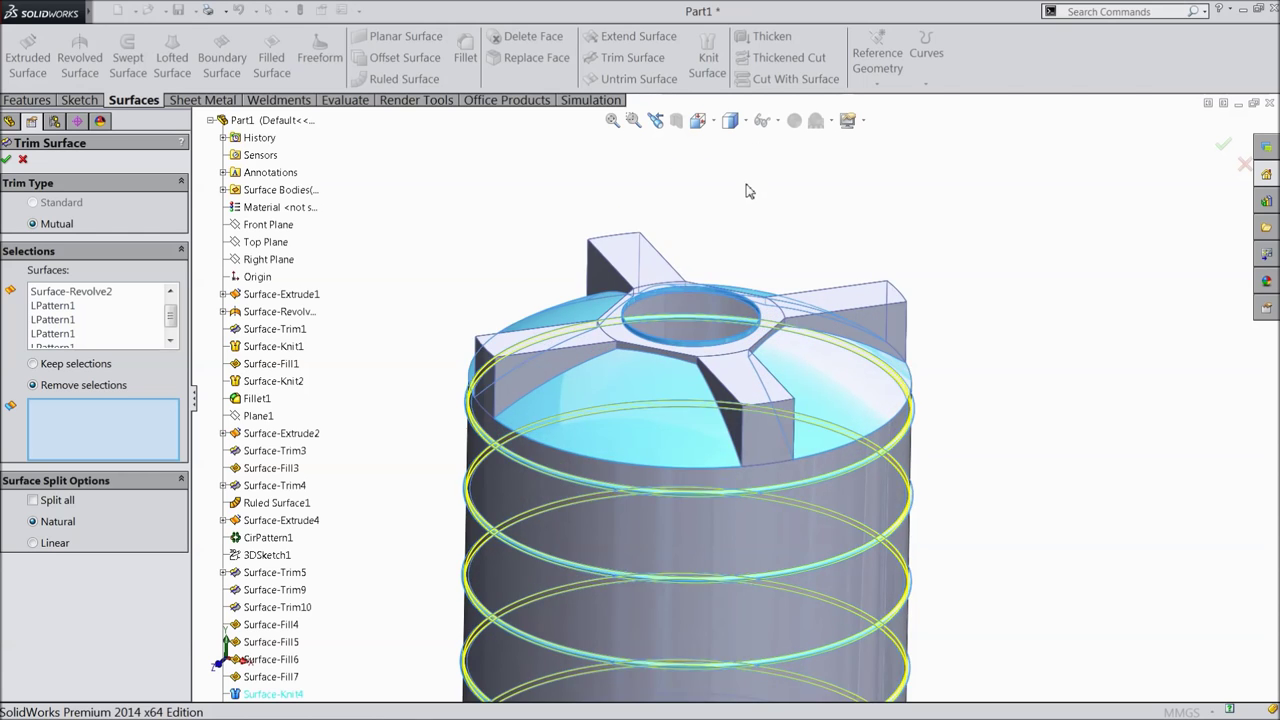
pyautogui.moveTo(726, 212); pyautogui.dragTo(723, 266, button='middle')
pyautogui.scroll(-3, 722, 265)
pyautogui.click(627, 509)
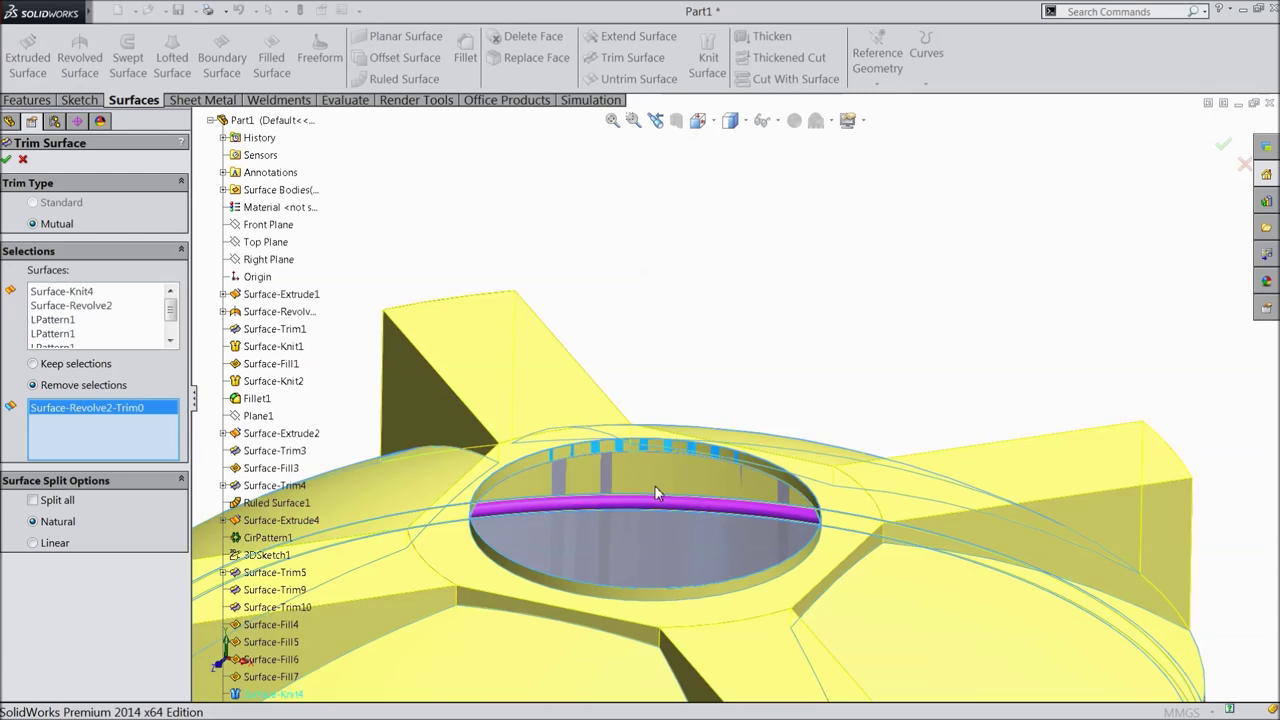
pyautogui.scroll(3, 730, 390)
pyautogui.moveTo(841, 333); pyautogui.dragTo(838, 385, button='middle')
pyautogui.scroll(-2, 689, 508)
pyautogui.scroll(-4, 689, 509)
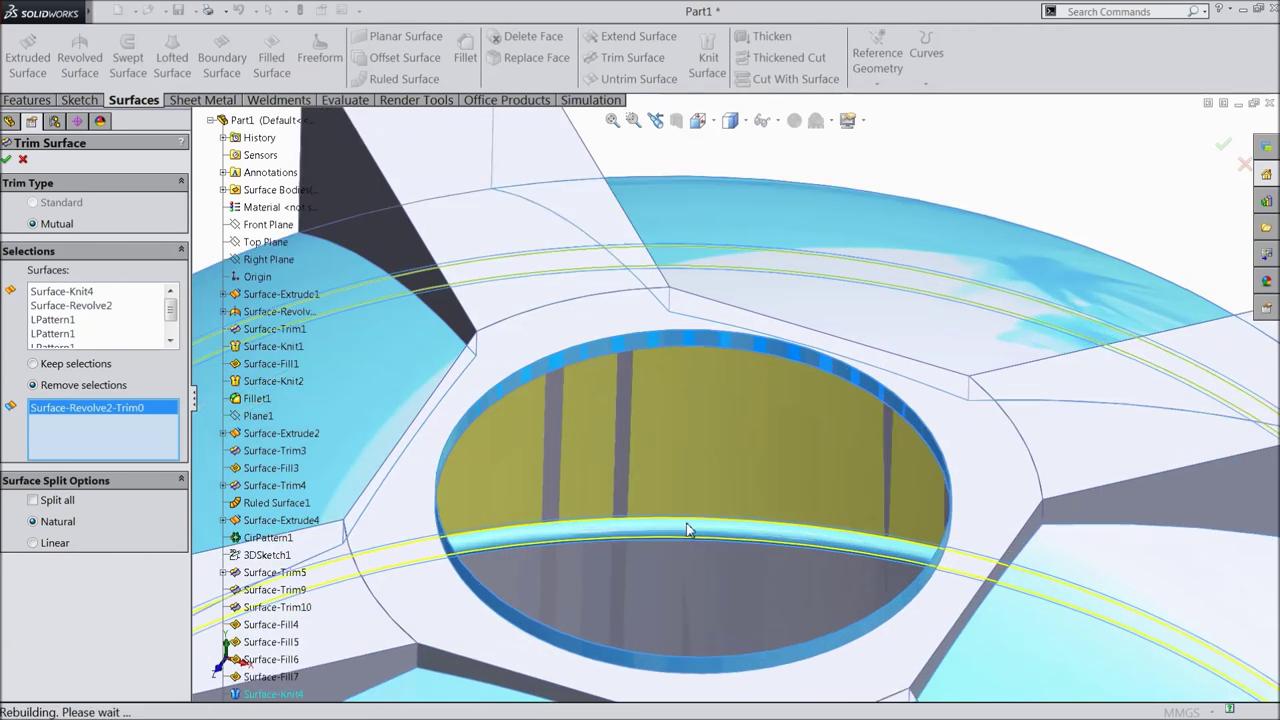
pyautogui.click(664, 515)
# Mark the portions of the three lower rings inside the tank wall for removal as well
pyautogui.scroll(5, 716, 521)
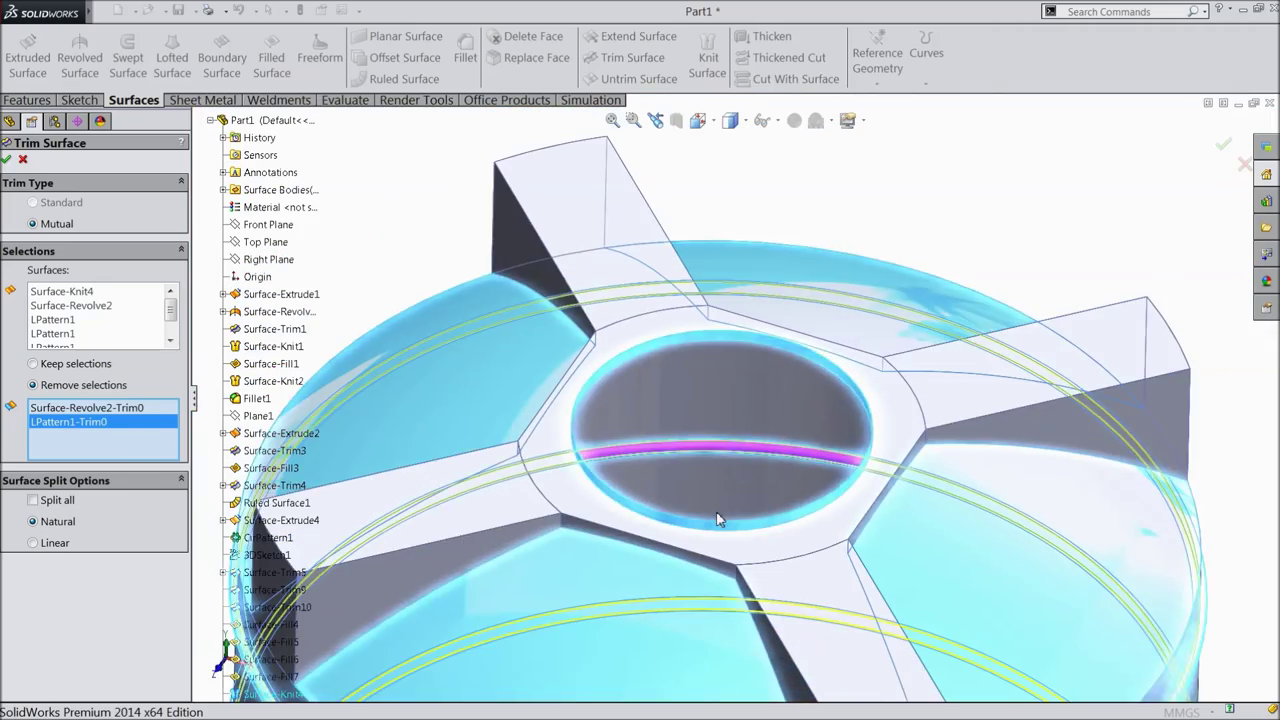
pyautogui.moveTo(850, 243); pyautogui.dragTo(848, 286, button='middle')
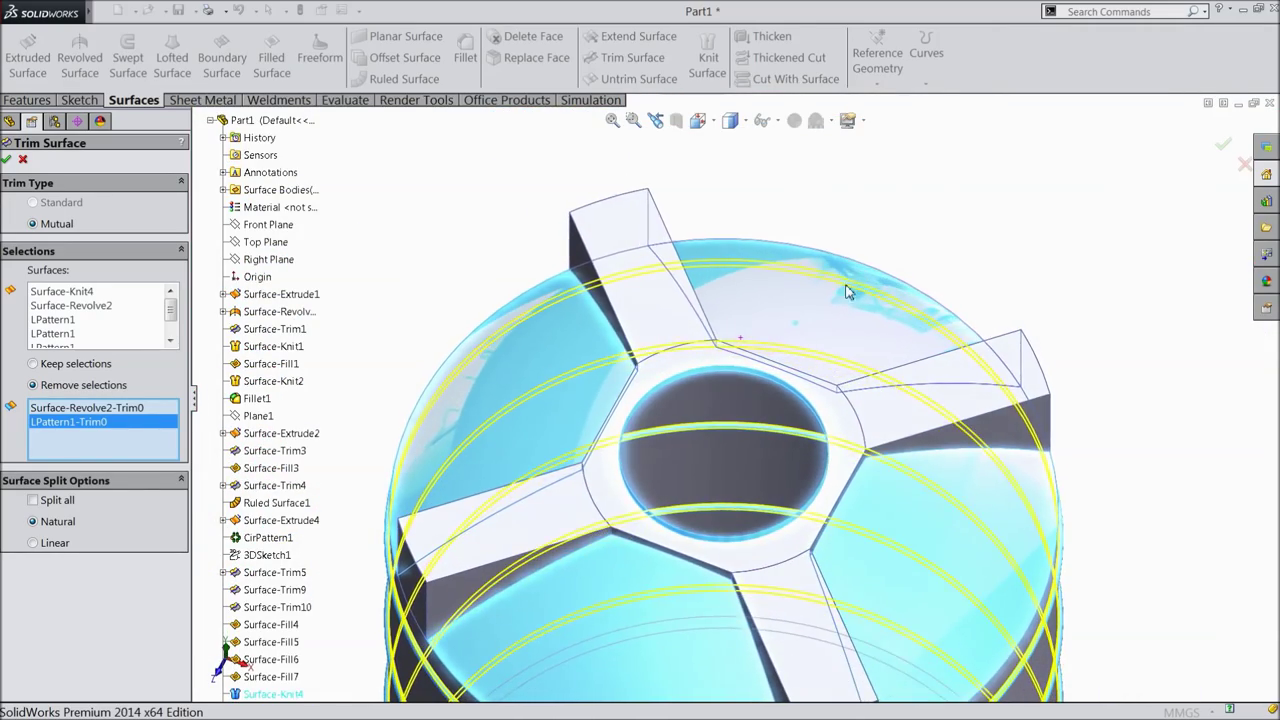
pyautogui.scroll(-5, 737, 434)
pyautogui.click(697, 414)
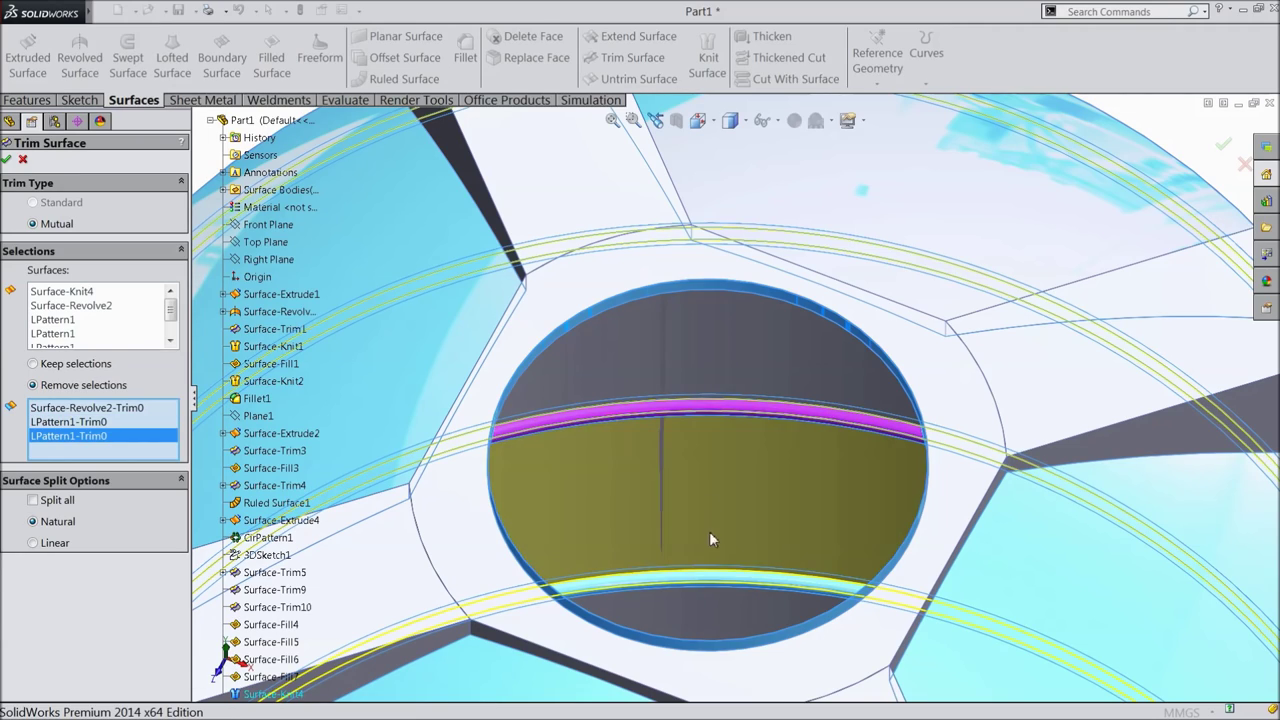
pyautogui.click(712, 584)
pyautogui.scroll(3, 800, 470)
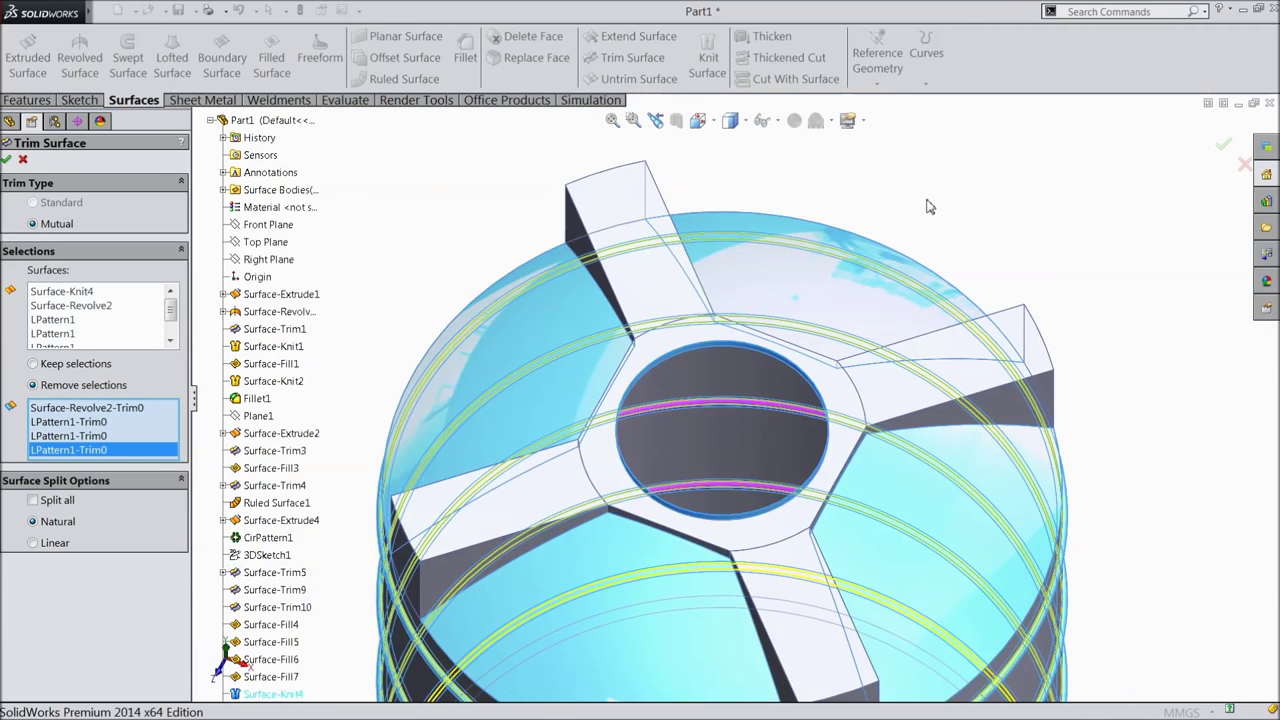
pyautogui.moveTo(930, 199); pyautogui.dragTo(905, 225, button='middle')
pyautogui.scroll(-4, 741, 484)
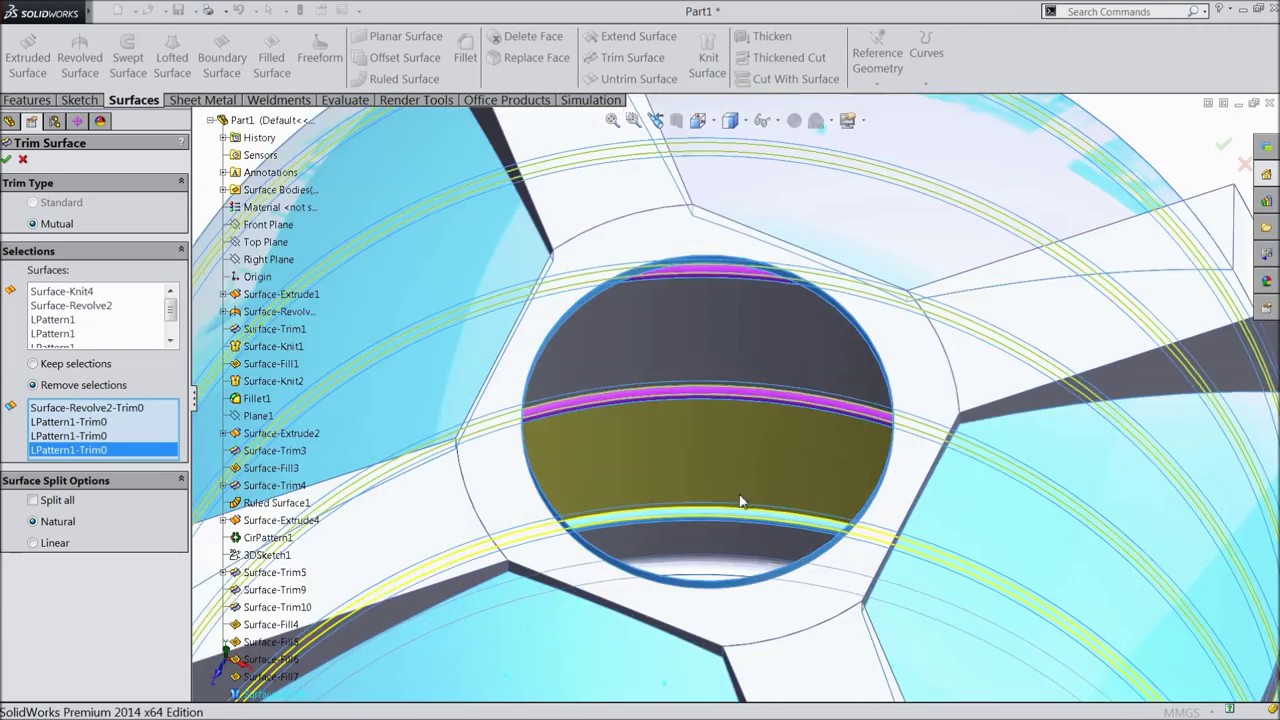
pyautogui.click(715, 521)
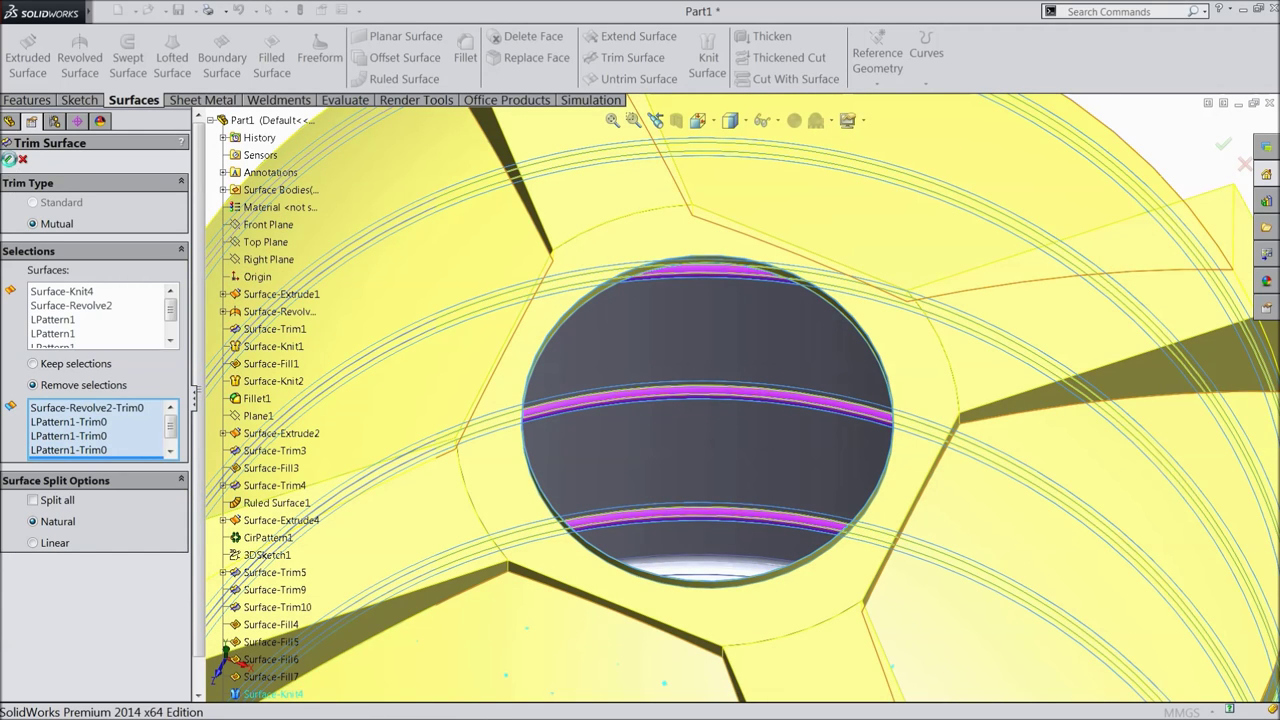
# Apply the mutual trim to remove the marked ring portions inside the tank wall
pyautogui.click(9, 160)
pyautogui.scroll(3, 714, 449)
pyautogui.scroll(-2, 720, 352)
pyautogui.scroll(3, 720, 352)
pyautogui.scroll(-3, 734, 283)
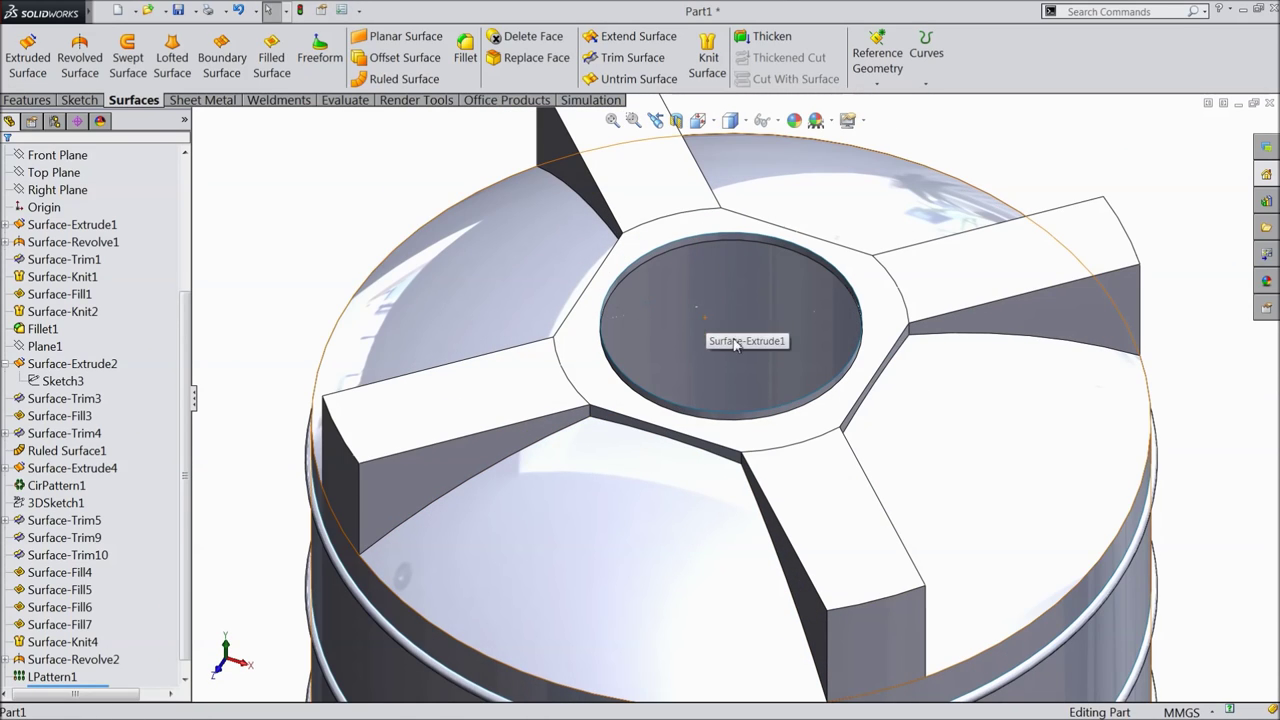
# Examine the trimmed rings through the tank's top opening and along the outer wall
pyautogui.scroll(3, 734, 374)
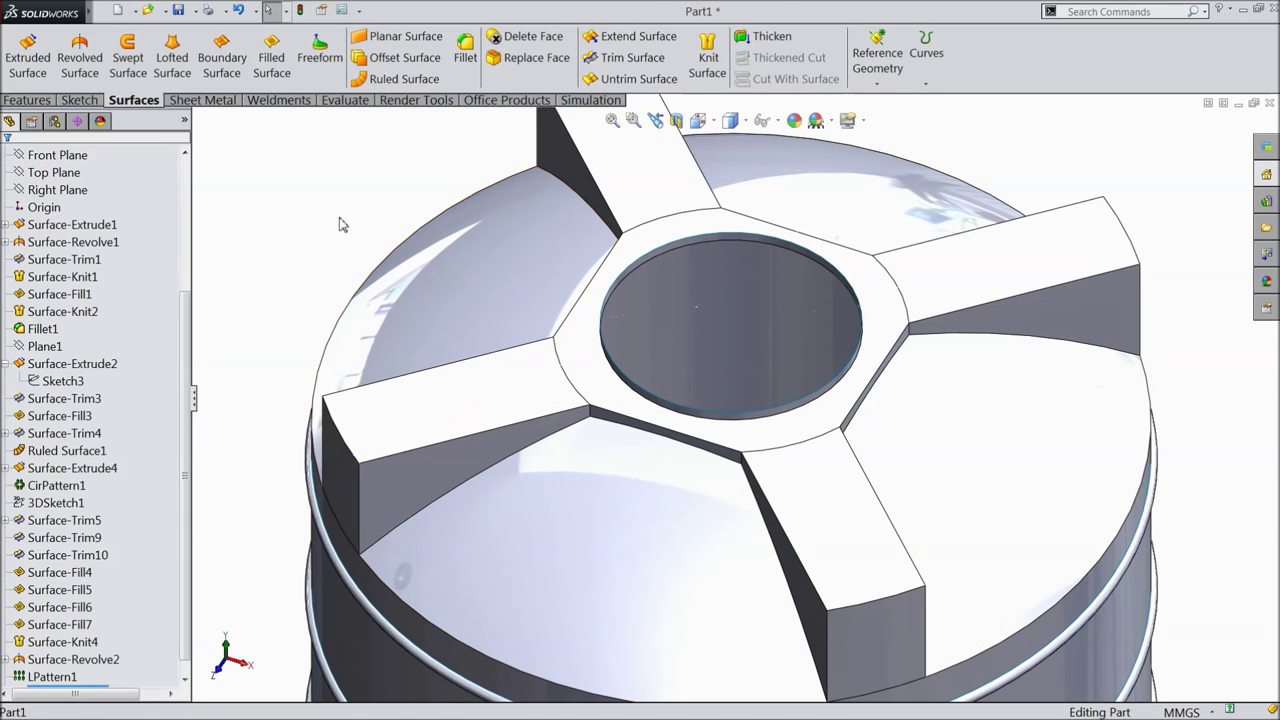
pyautogui.scroll(-3, 707, 341)
pyautogui.scroll(3, 586, 600)
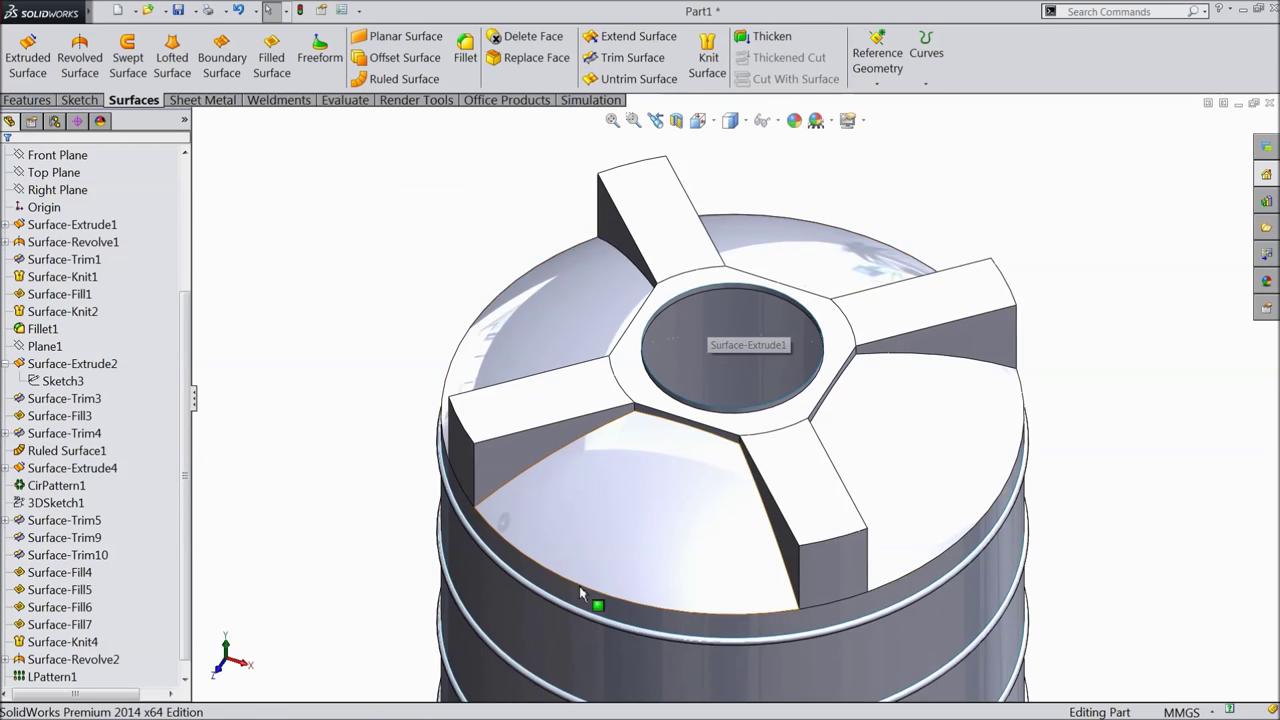
pyautogui.scroll(-4, 583, 585)
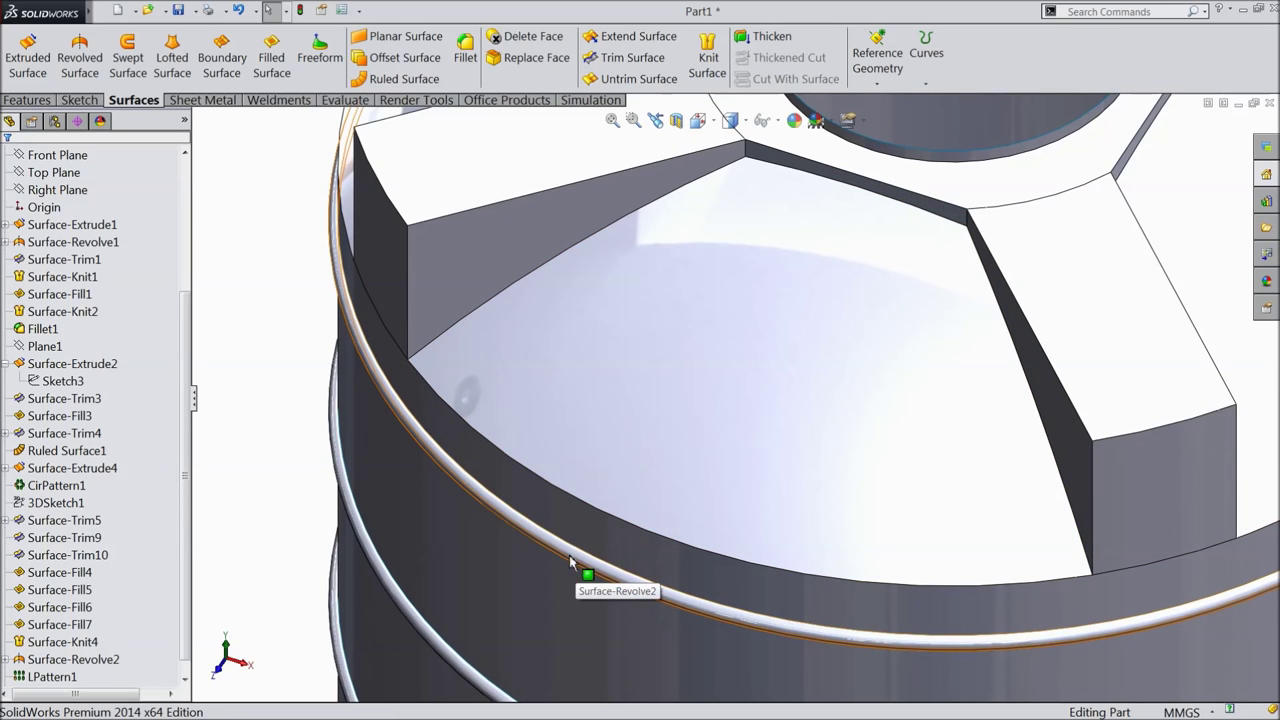
pyautogui.scroll(6, 570, 562)
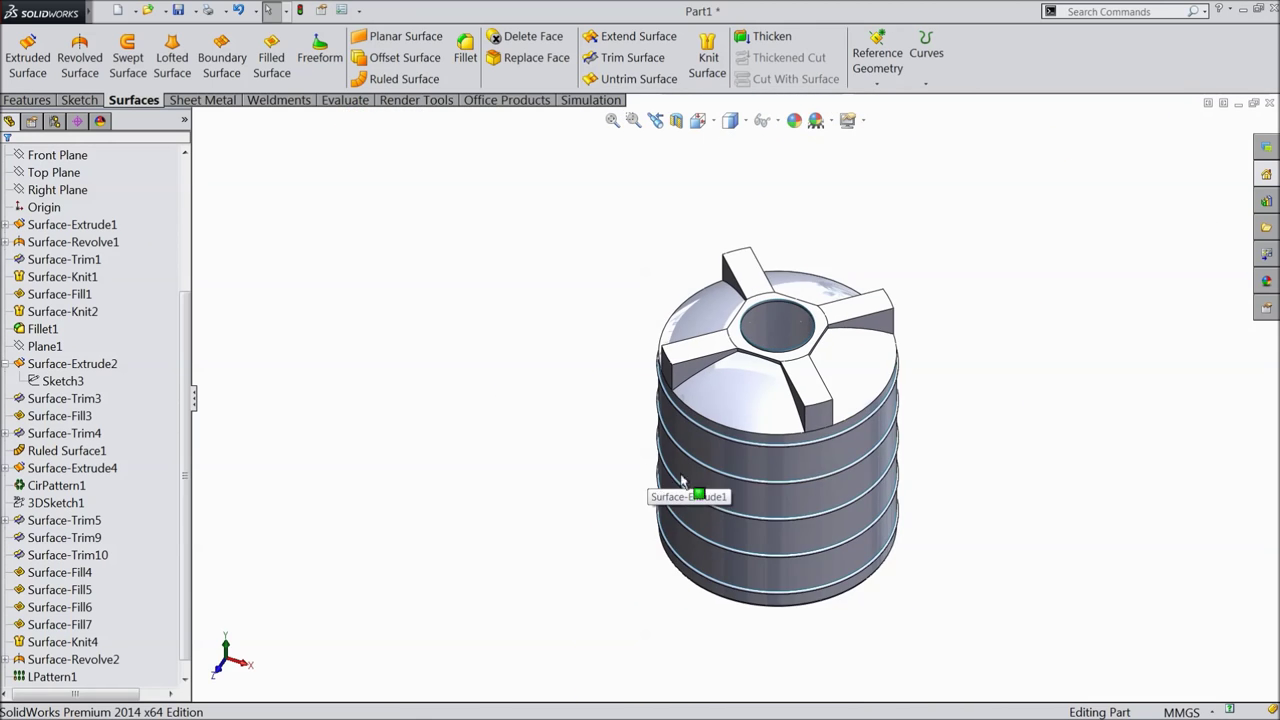
pyautogui.scroll(-3, 920, 480)
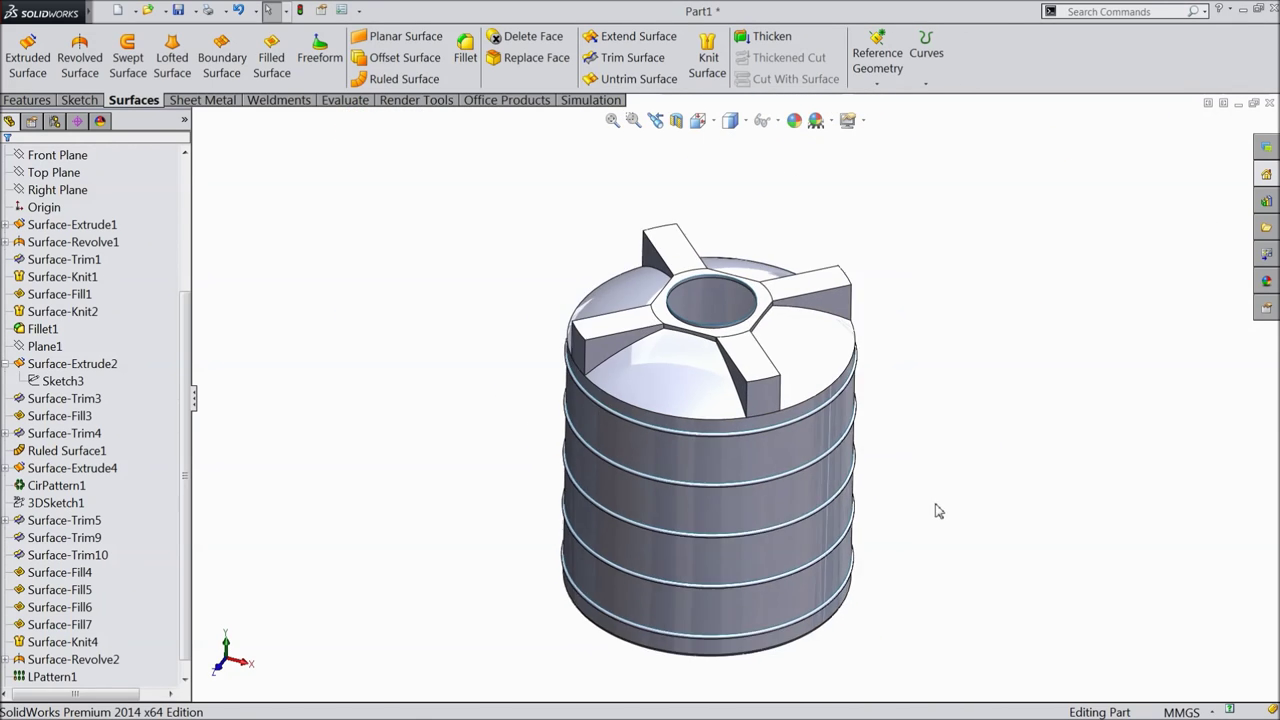
pyautogui.scroll(-2, 915, 500)
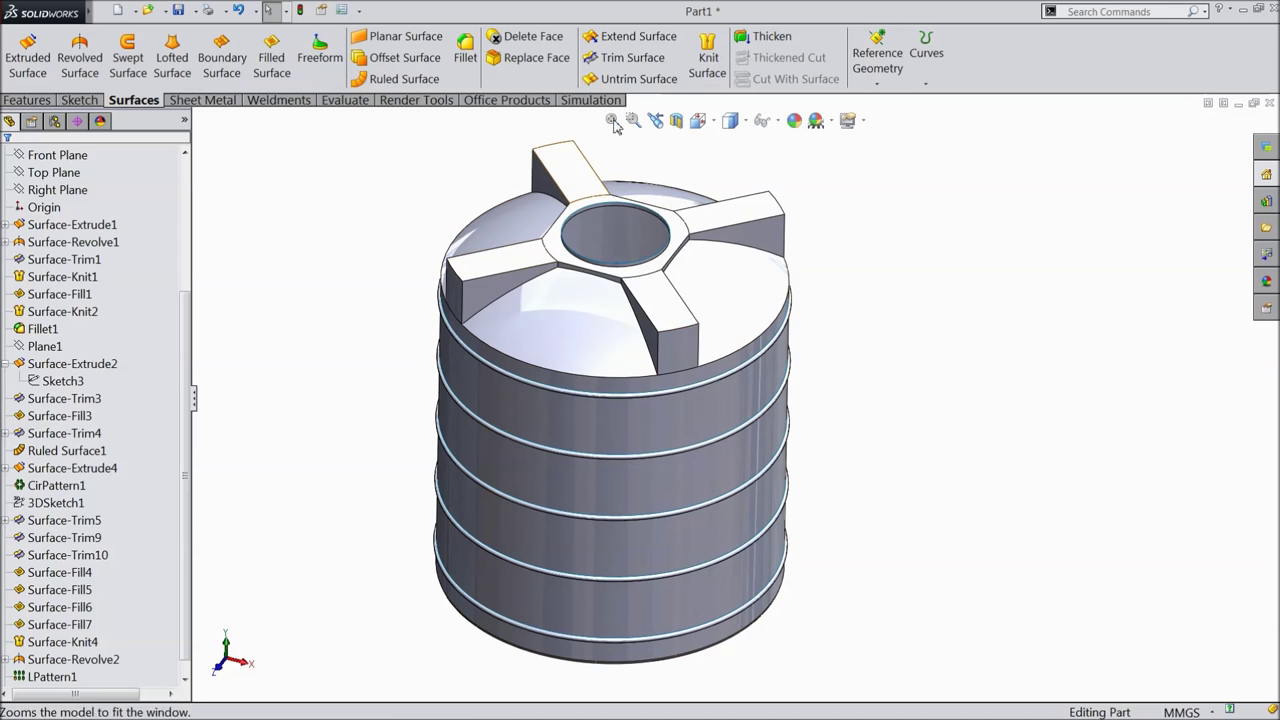
# Start another mutual trim with the knitted tank surface Surface-Knit4 and all five trimmed rings as the trimming surfaces
pyautogui.click(631, 58)
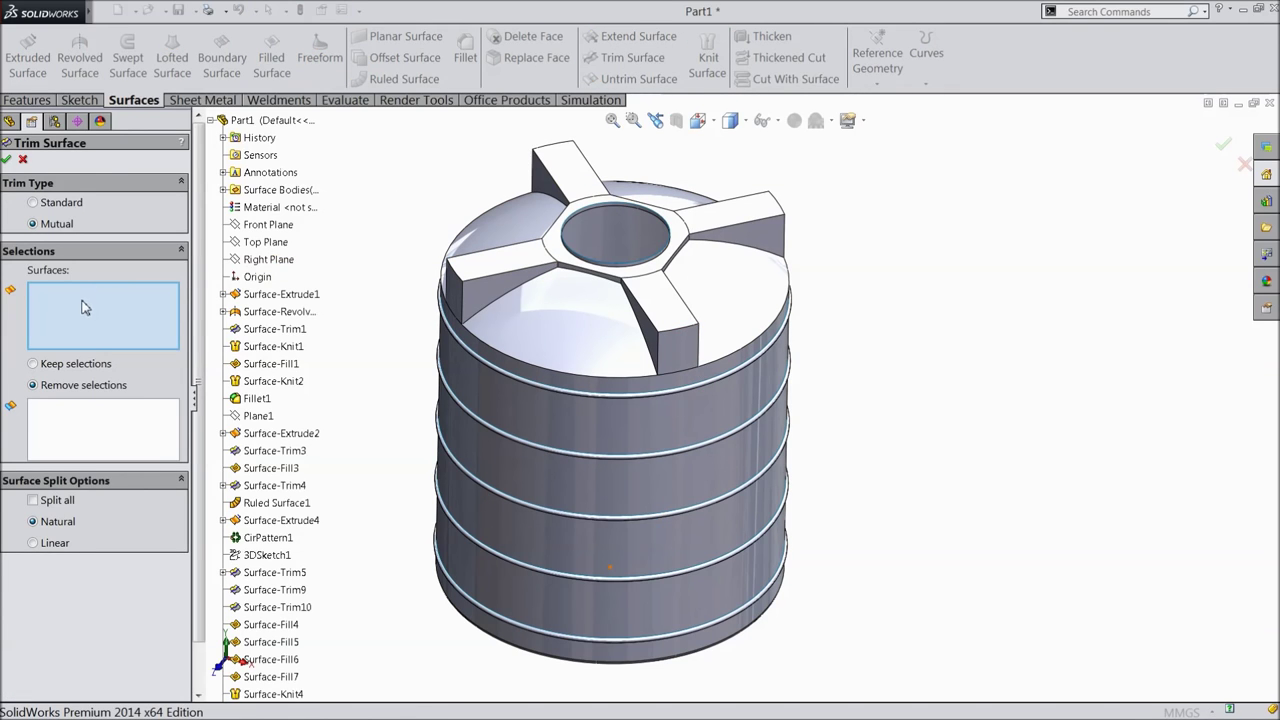
pyautogui.click(276, 694)
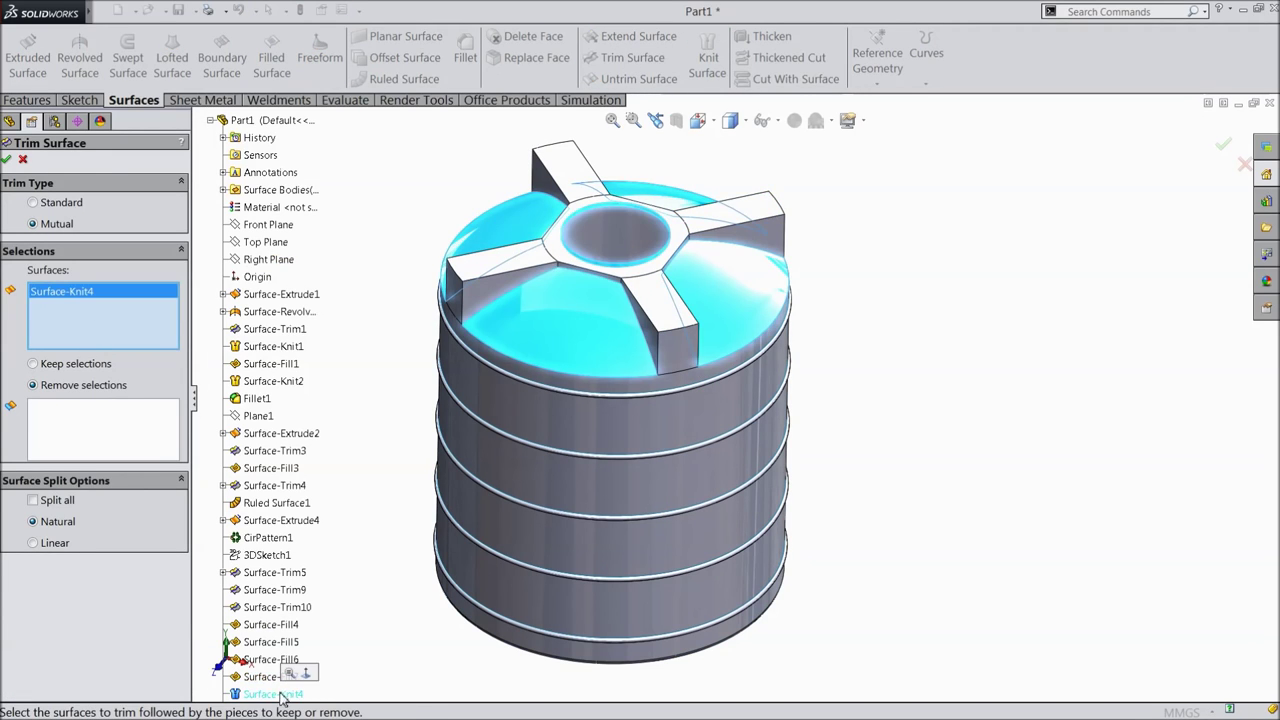
pyautogui.click(609, 435)
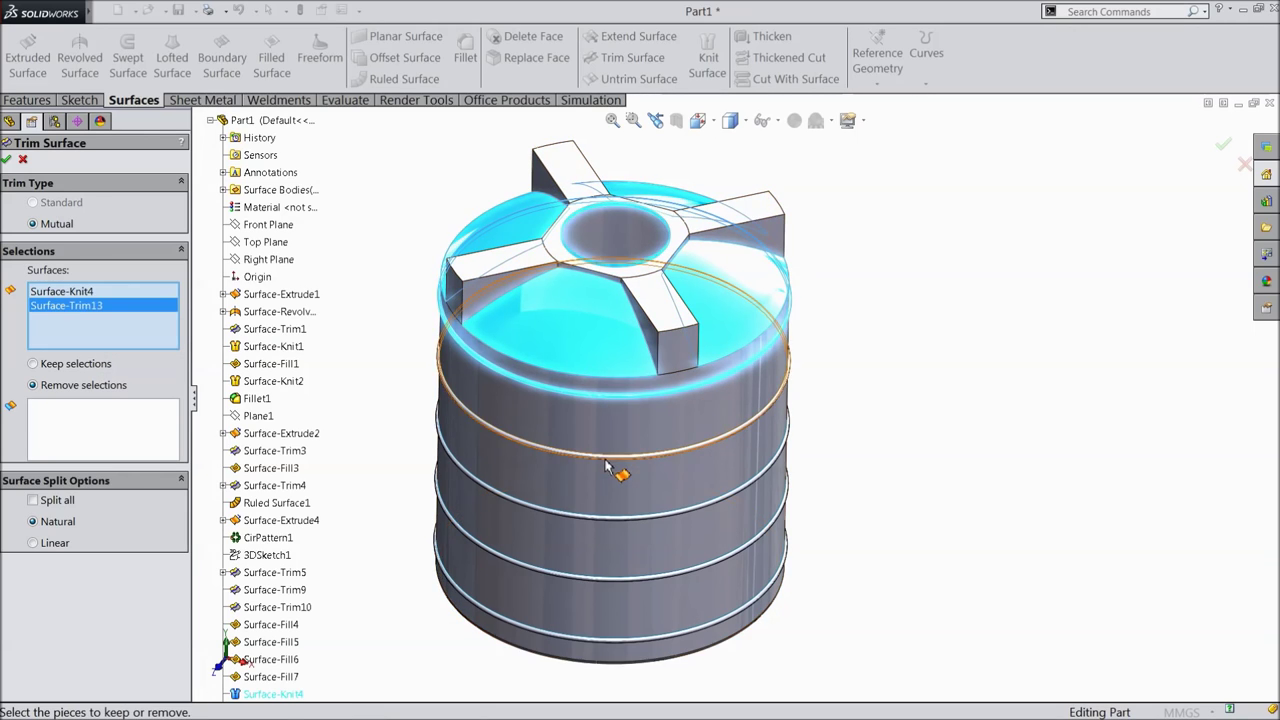
pyautogui.click(605, 465)
pyautogui.click(608, 529)
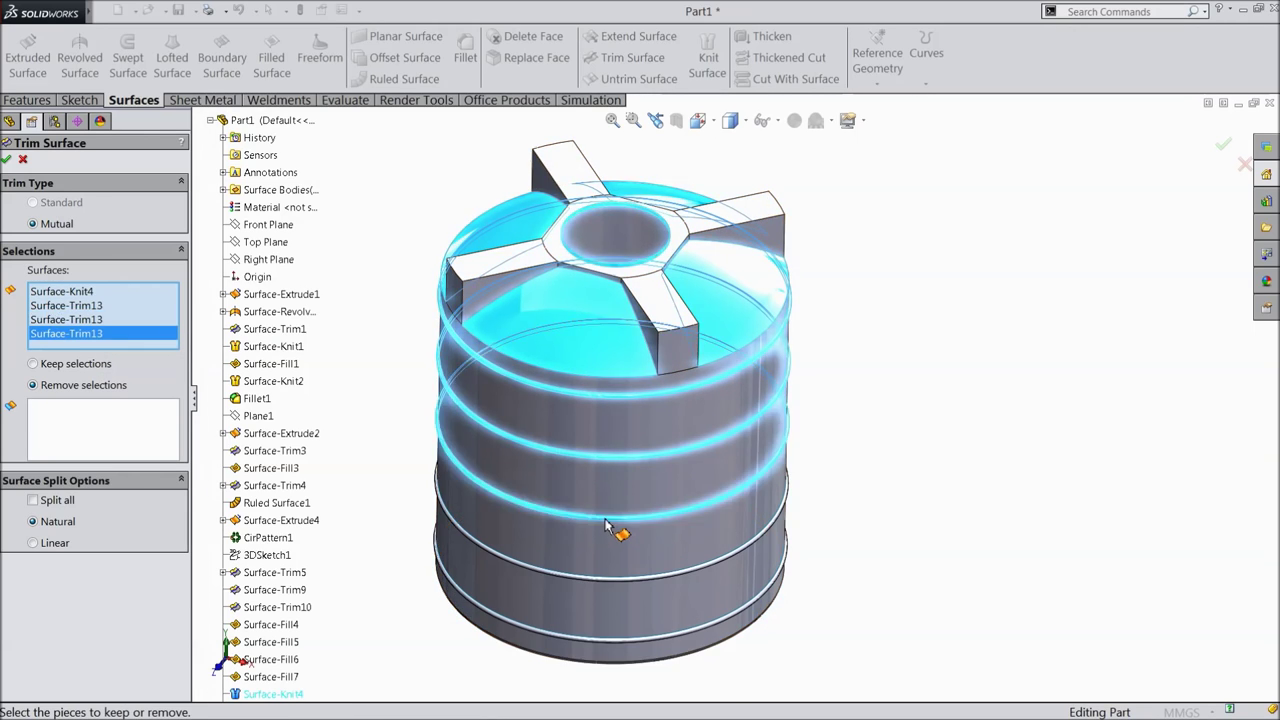
pyautogui.click(608, 594)
pyautogui.click(609, 645)
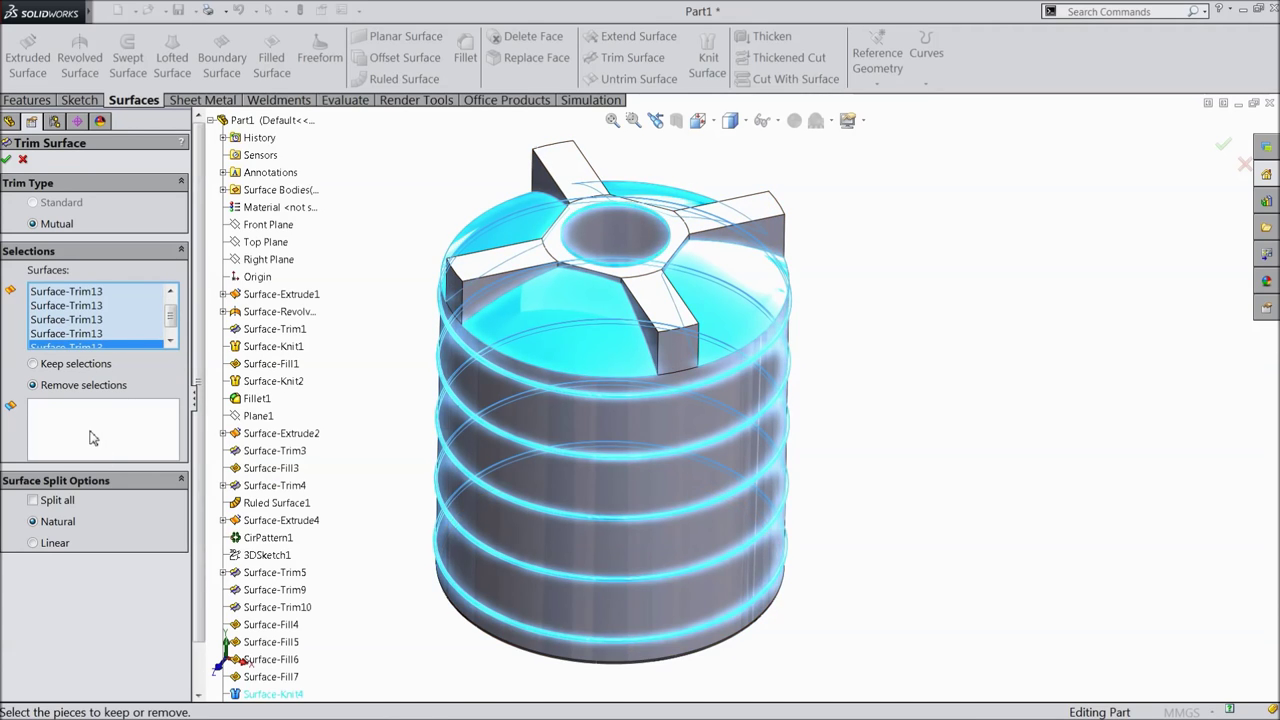
# Mark the tank wall strips behind the two uppermost rings as pieces to remove
pyautogui.click(90, 437)
pyautogui.click(655, 120)
pyautogui.moveTo(686, 217); pyautogui.dragTo(689, 184, button='middle')
pyautogui.scroll(-5, 568, 429)
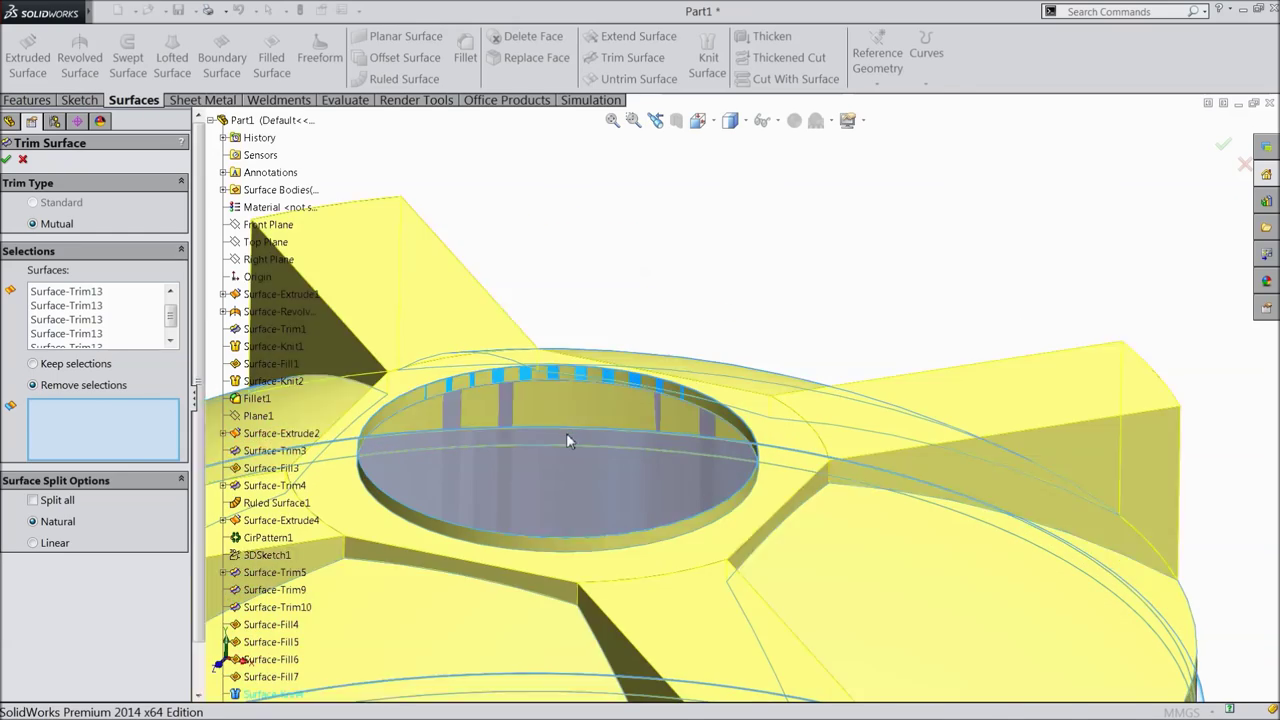
pyautogui.click(613, 440)
pyautogui.scroll(5, 600, 300)
pyautogui.moveTo(600, 300); pyautogui.dragTo(674, 340, button='middle')
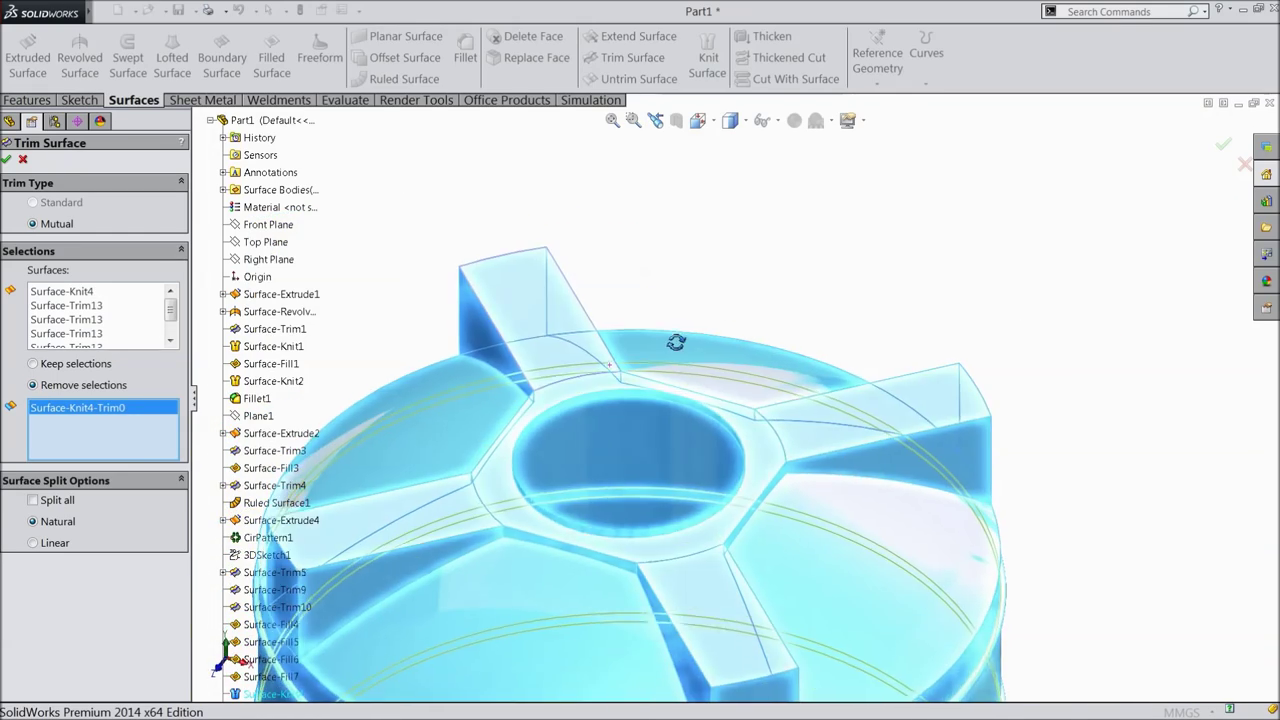
pyautogui.scroll(-5, 612, 490)
pyautogui.click(612, 492)
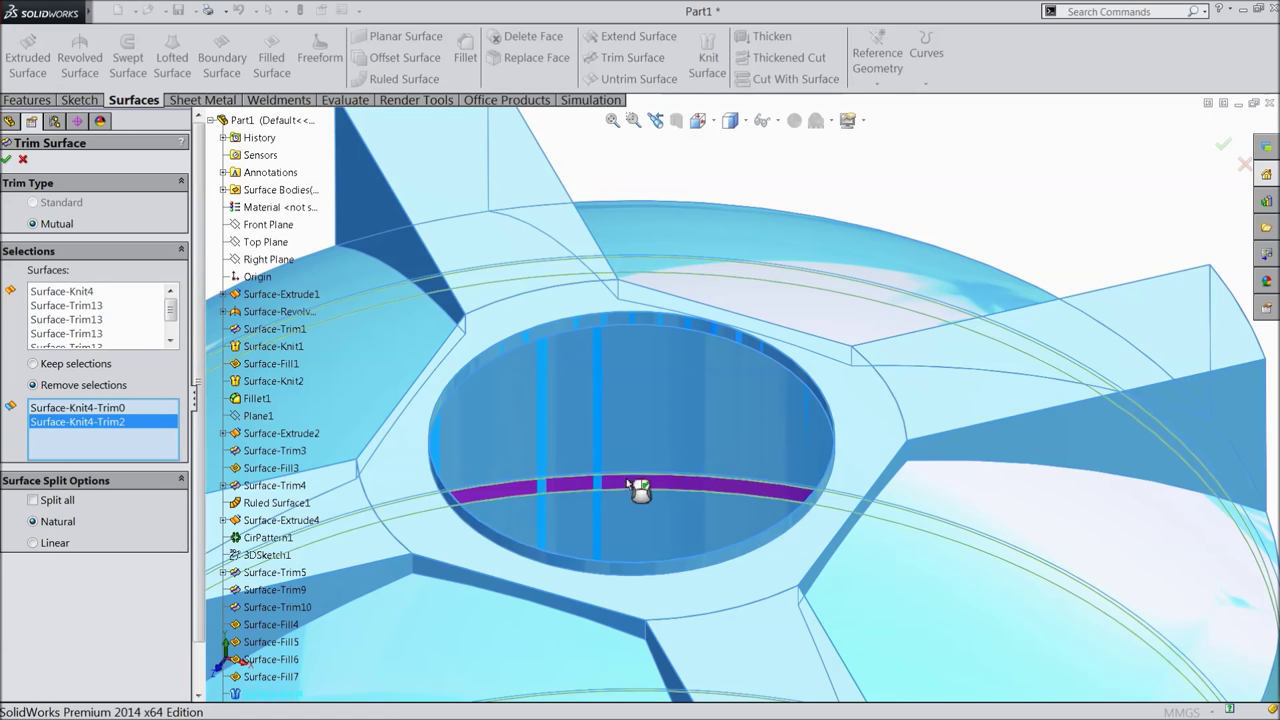
# Mark the tank wall strips behind the three lower rings for removal and apply the mutual trim
pyautogui.scroll(5, 640, 486)
pyautogui.moveTo(775, 269); pyautogui.dragTo(774, 417, button='middle')
pyautogui.scroll(-3, 698, 492)
pyautogui.scroll(-3, 698, 490)
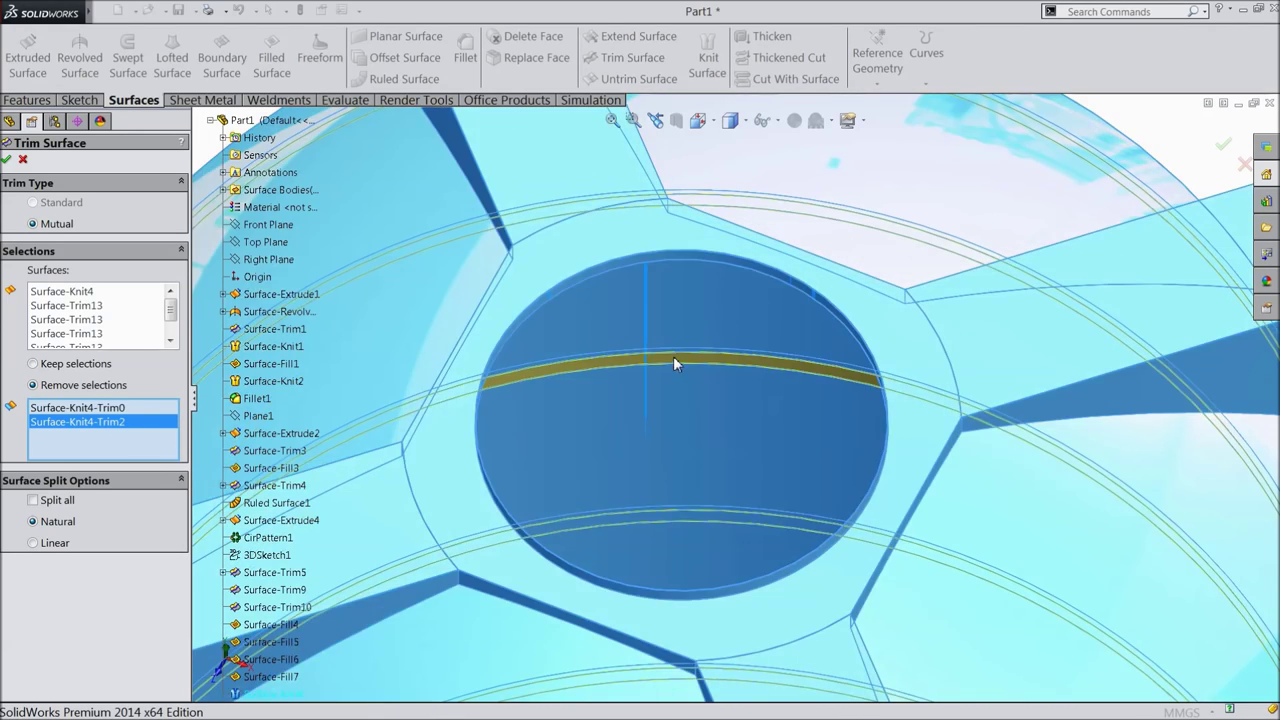
pyautogui.click(673, 358)
pyautogui.click(688, 517)
pyautogui.scroll(5, 717, 482)
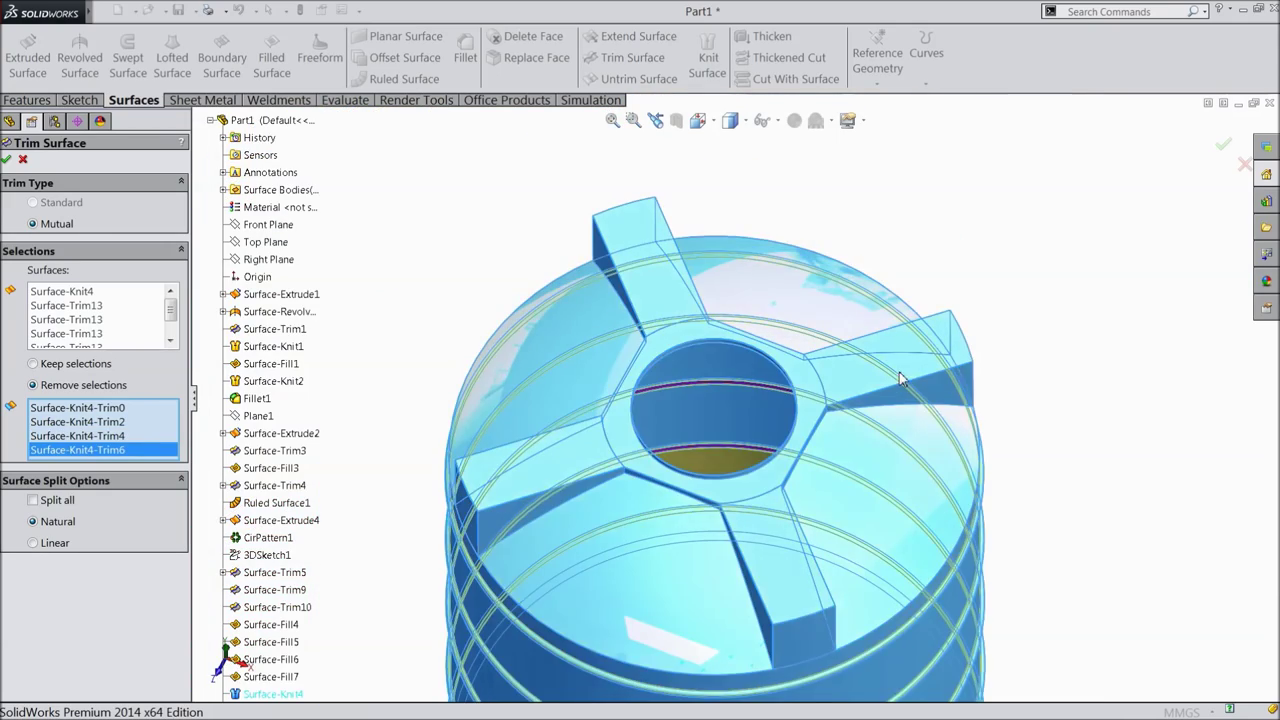
pyautogui.scroll(-6, 753, 428)
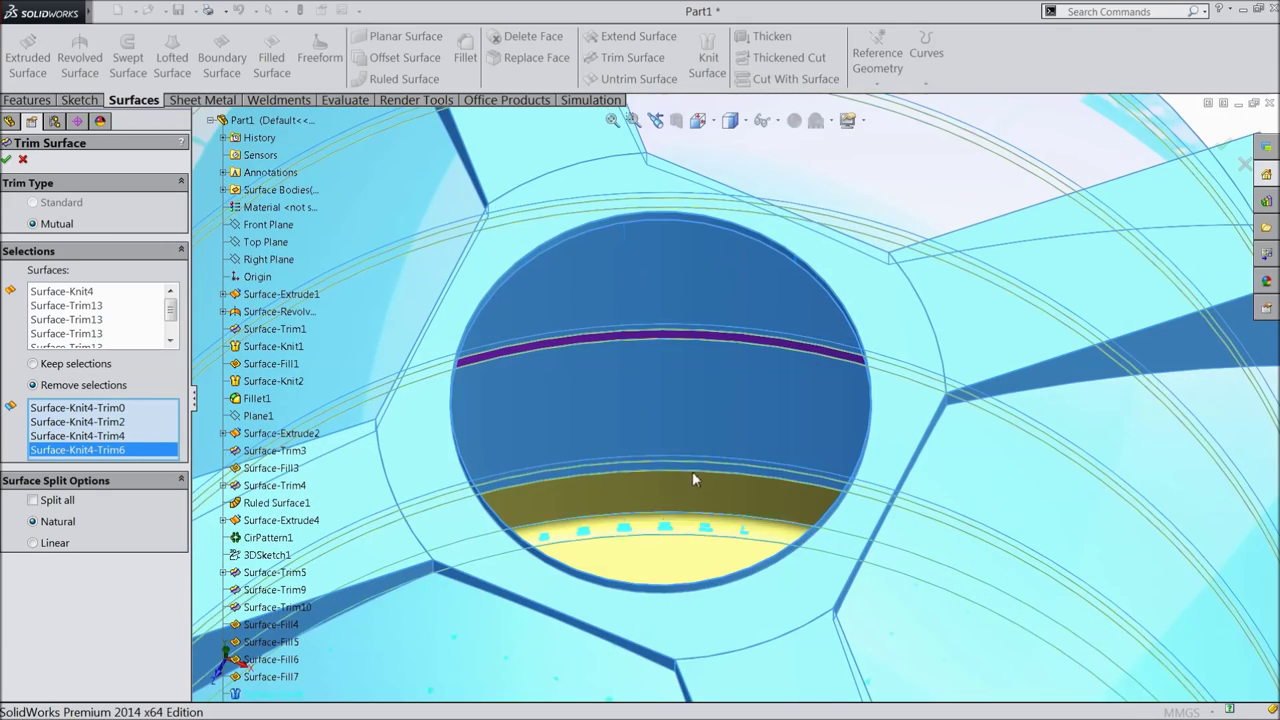
pyautogui.click(641, 472)
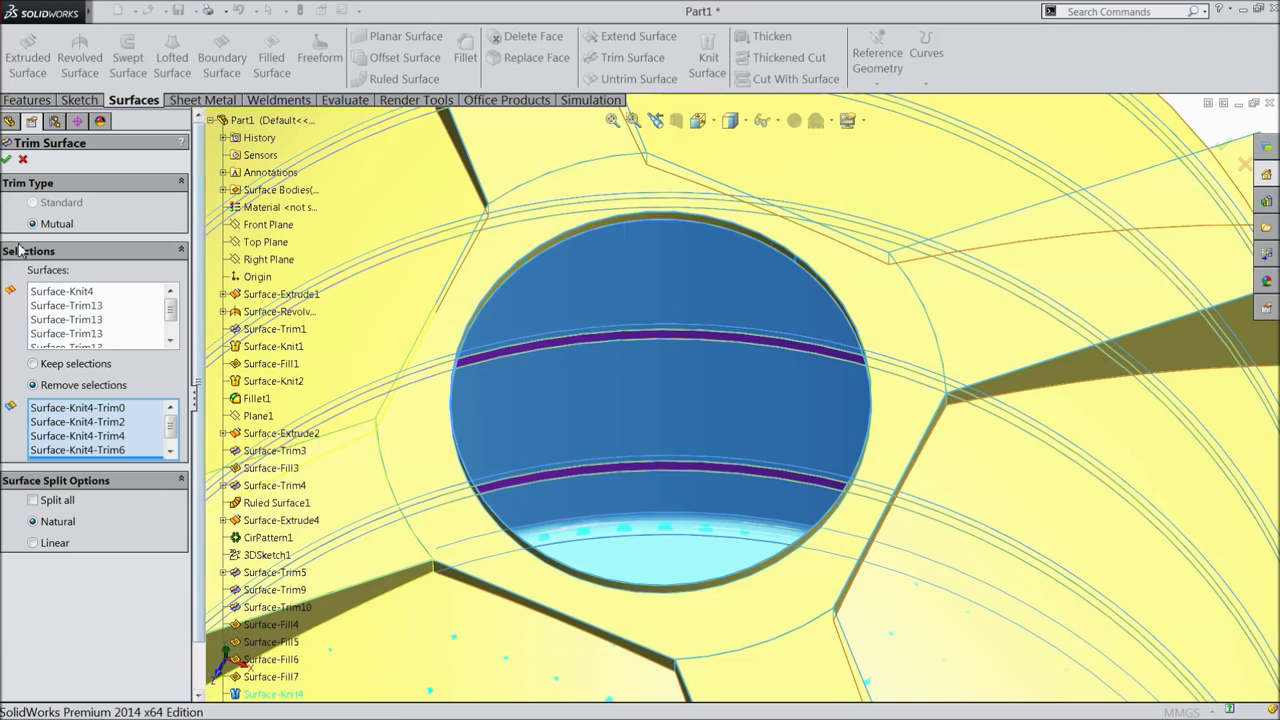
pyautogui.press('Return')
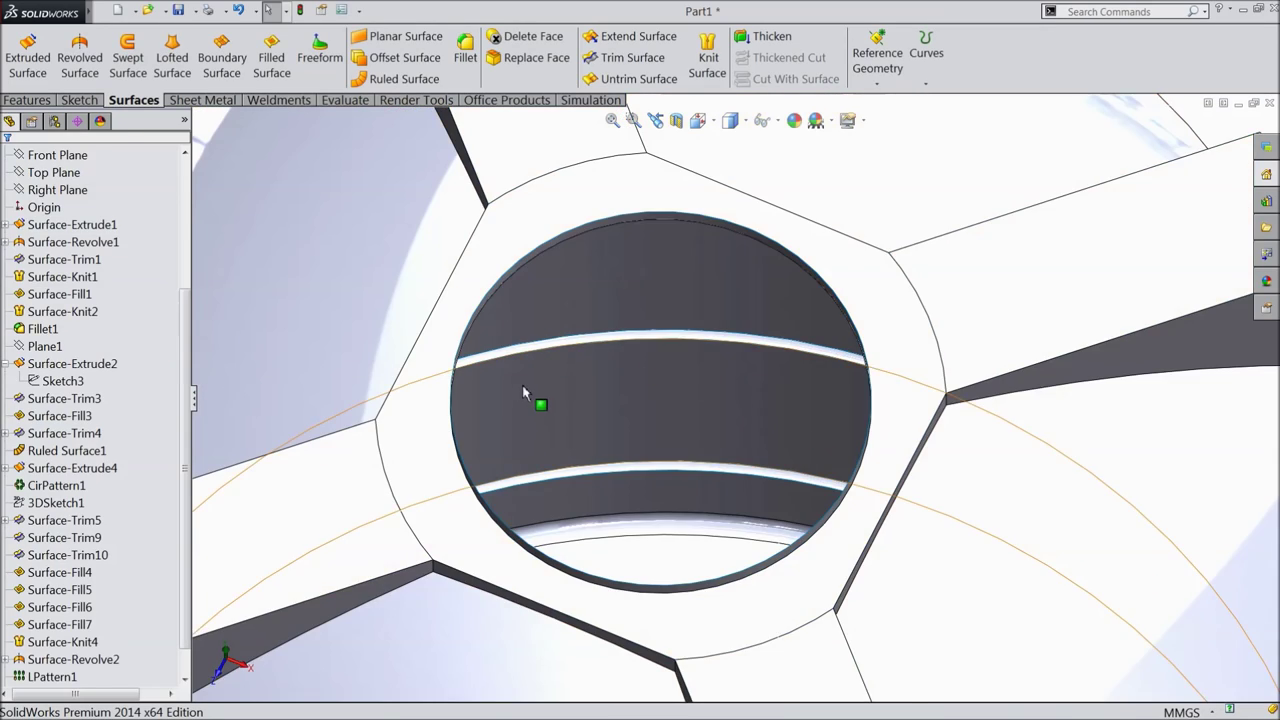
# Examine the opened ring grooves on the inside of the tank wall through the top opening
pyautogui.scroll(-5, 522, 385)
pyautogui.scroll(10, 569, 320)
pyautogui.moveTo(663, 329); pyautogui.dragTo(689, 271, button='middle')
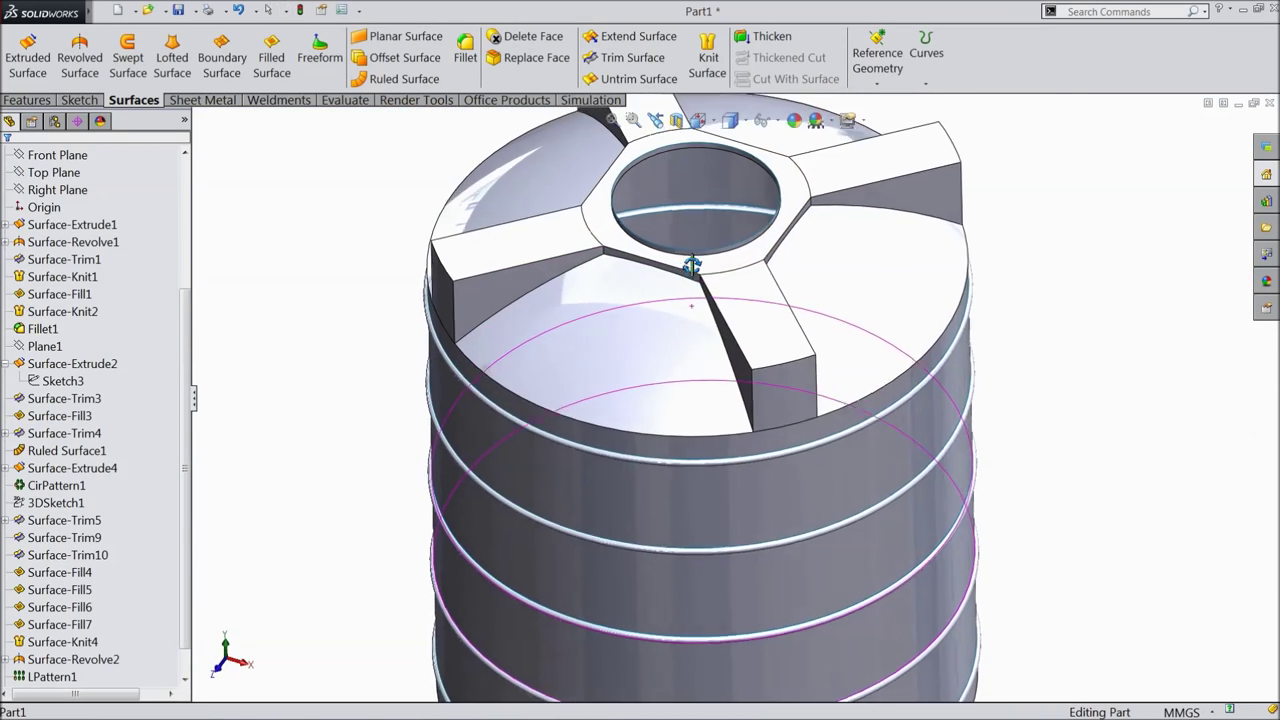
pyautogui.scroll(-8, 694, 206)
pyautogui.click(689, 364)
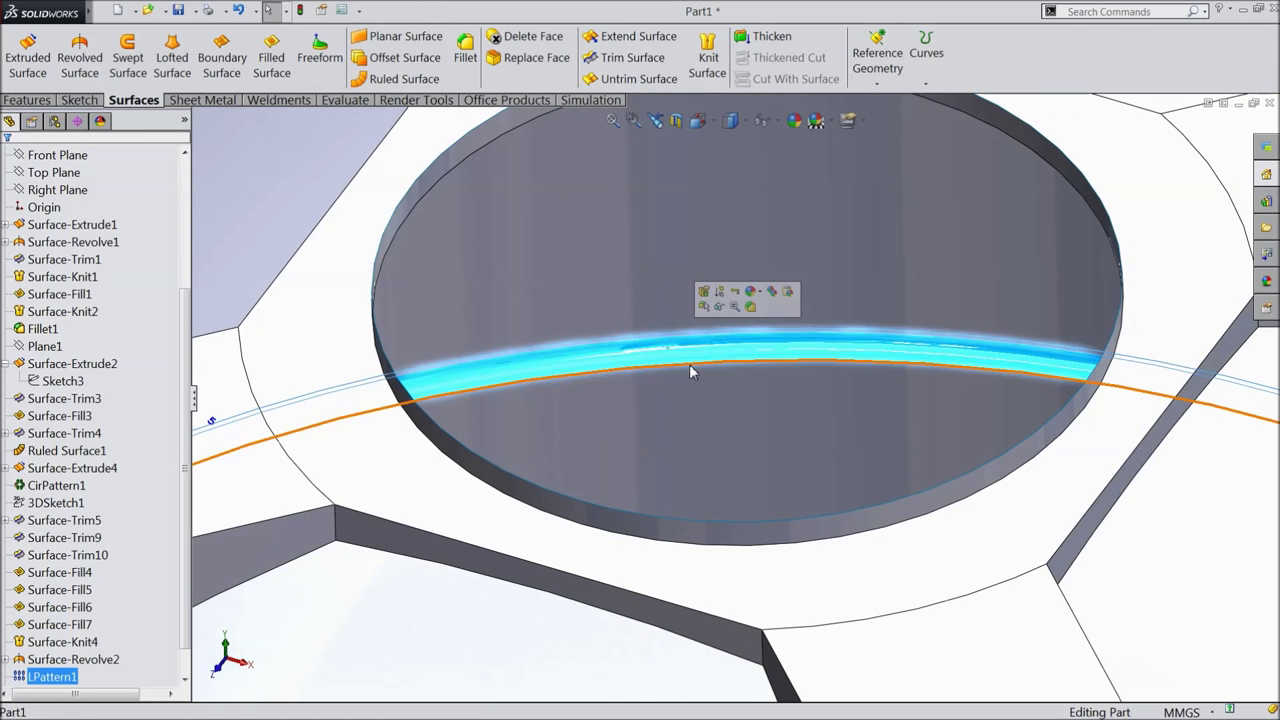
pyautogui.scroll(4, 694, 371)
pyautogui.scroll(-2, 702, 331)
pyautogui.moveTo(702, 323); pyautogui.dragTo(323, 217, button='middle')
pyautogui.moveTo(508, 323); pyautogui.dragTo(686, 310, button='middle')
pyautogui.scroll(5, 686, 320)
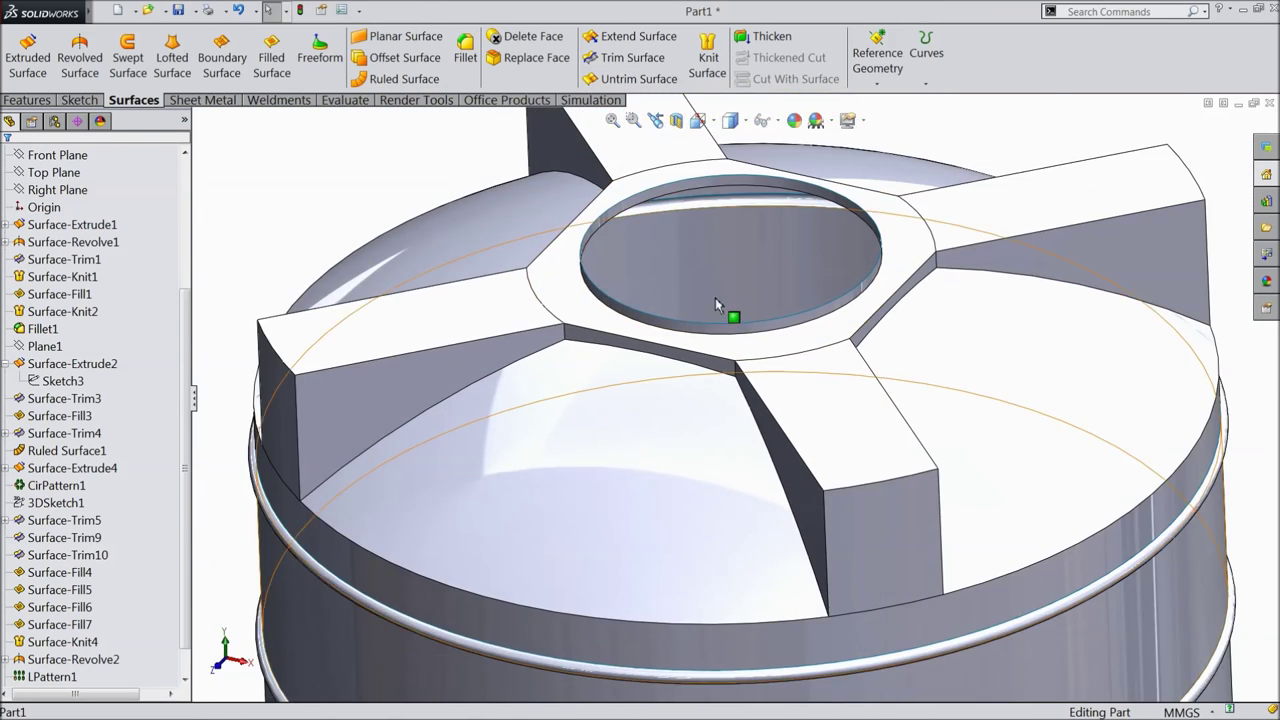
pyautogui.scroll(-3, 714, 277)
pyautogui.scroll(-6, 724, 256)
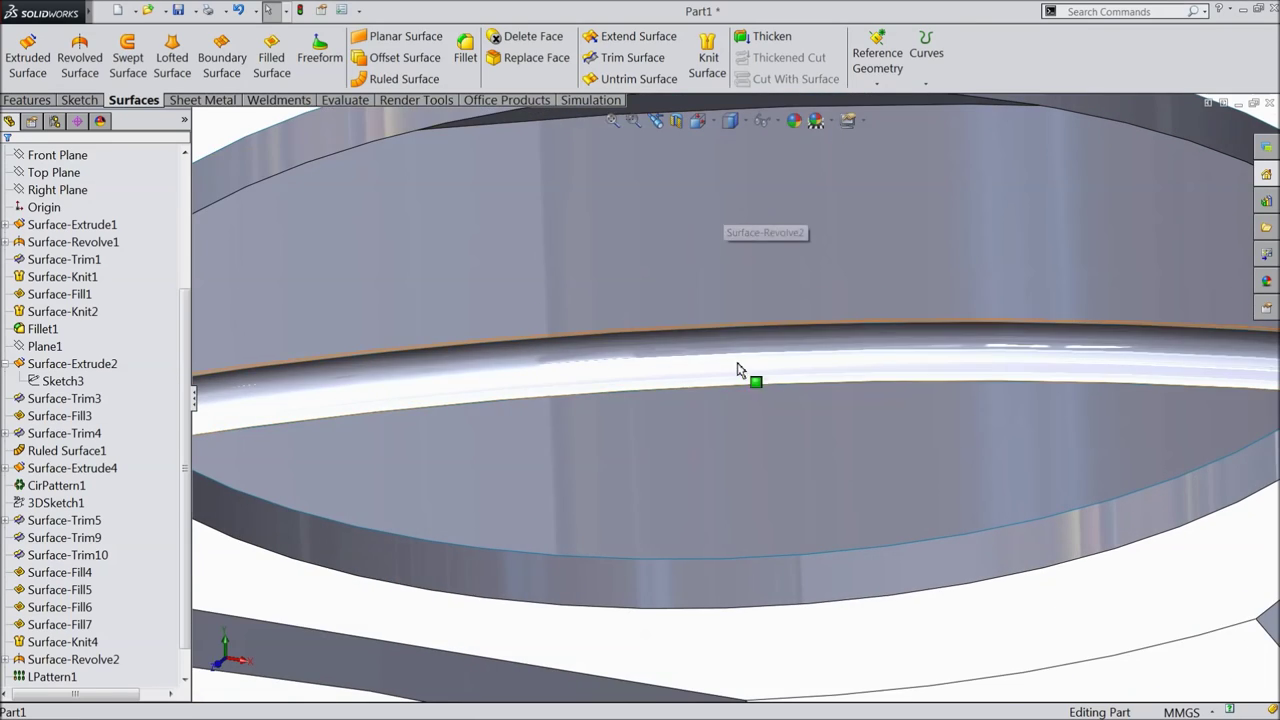
pyautogui.scroll(8, 737, 383)
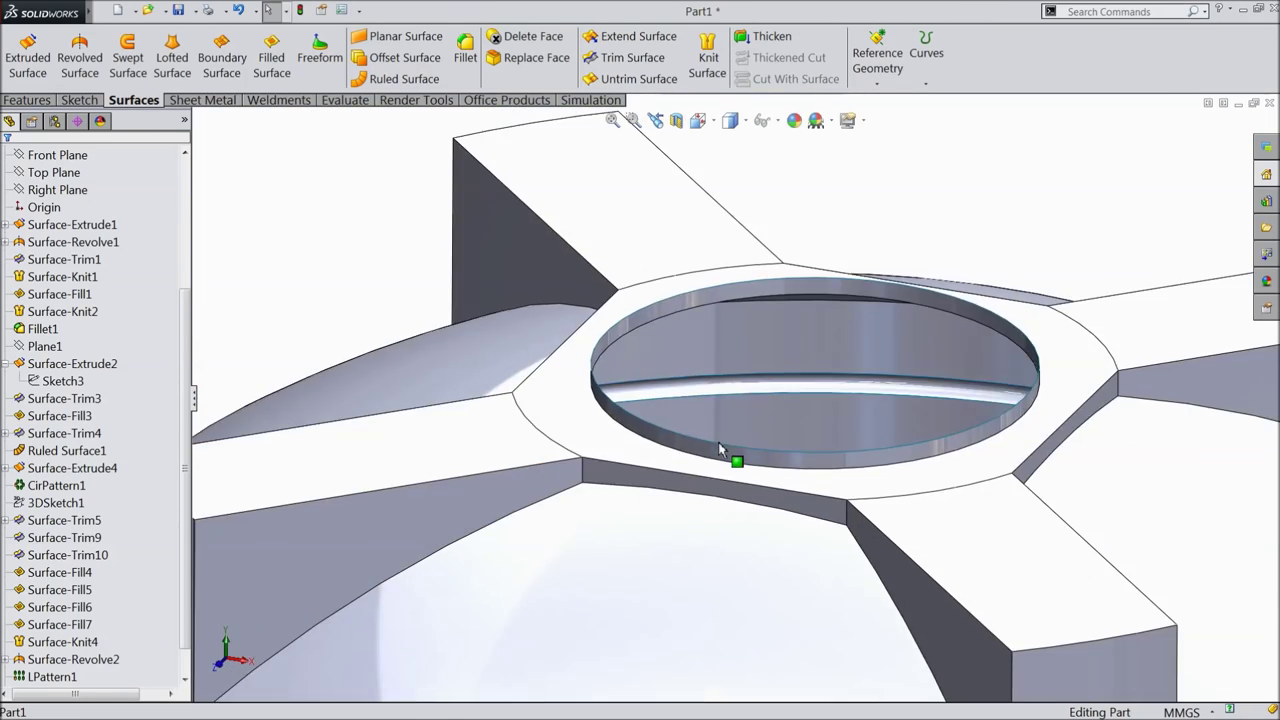
pyautogui.scroll(8, 733, 455)
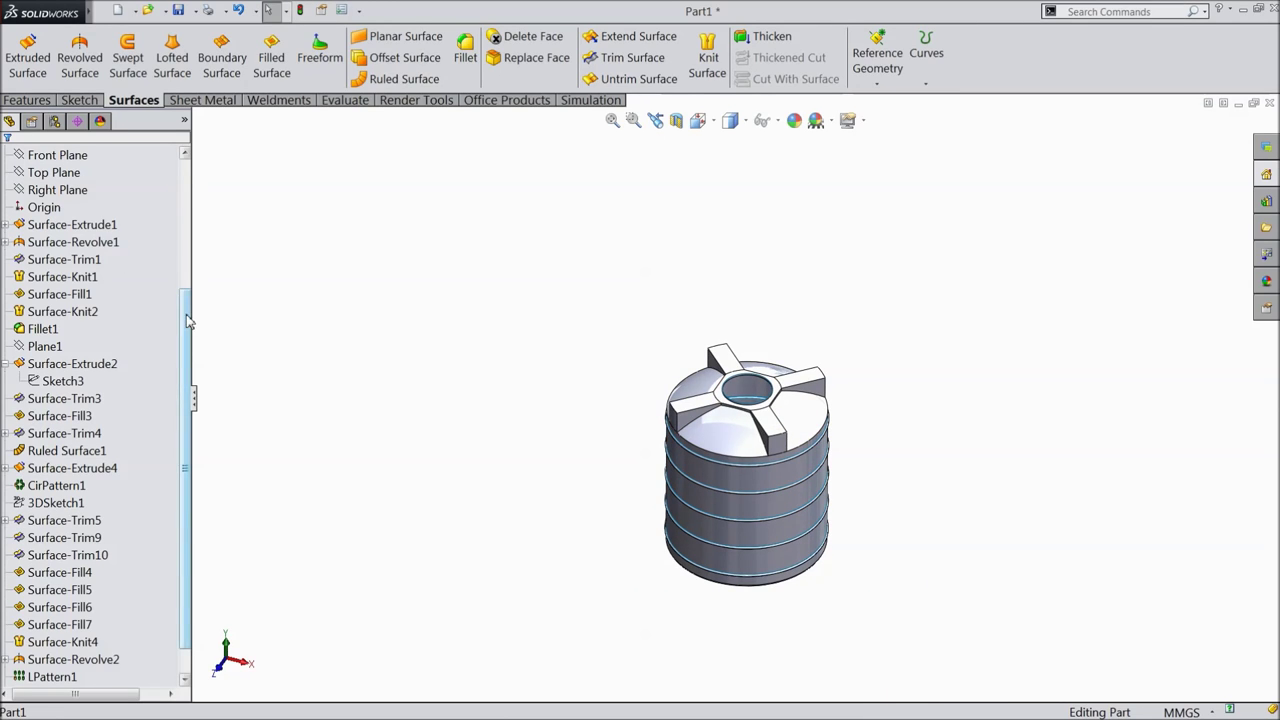
# Section the tank parallel to the Front Plane, inspect the interior, and turn the section view off
pyautogui.moveTo(188, 321); pyautogui.dragTo(188, 216)
pyautogui.click(70, 243)
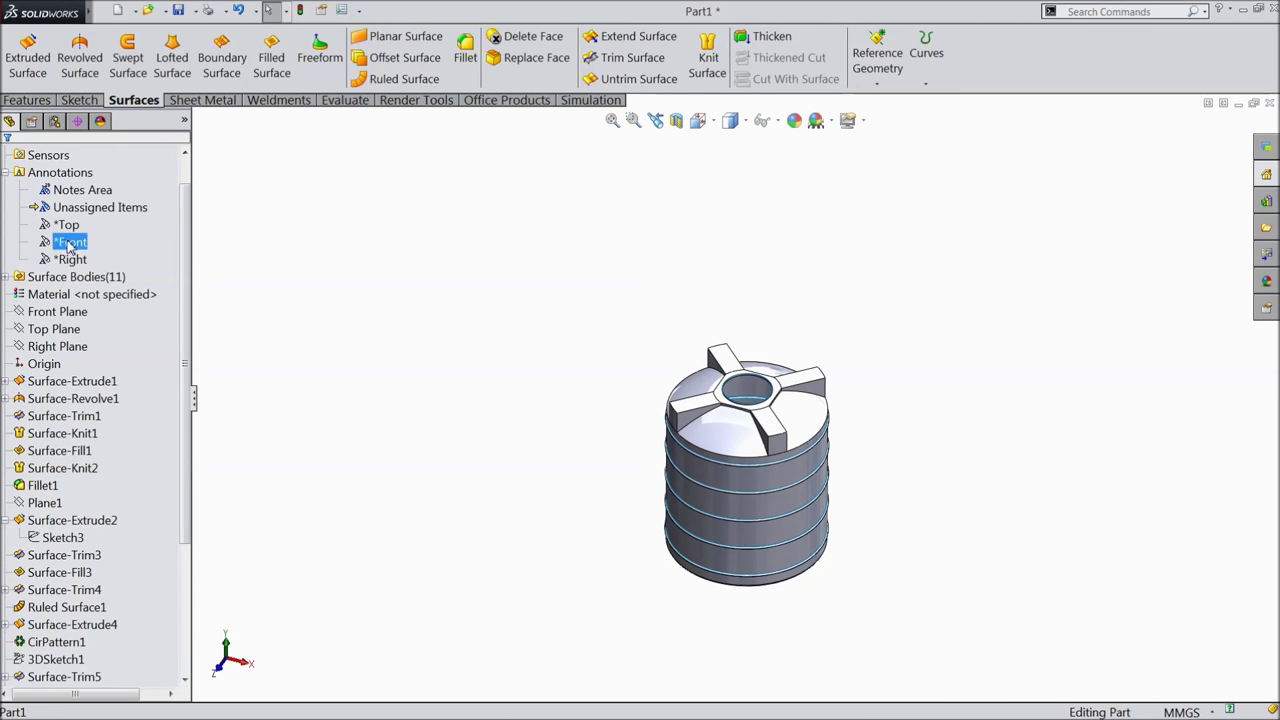
pyautogui.click(60, 314)
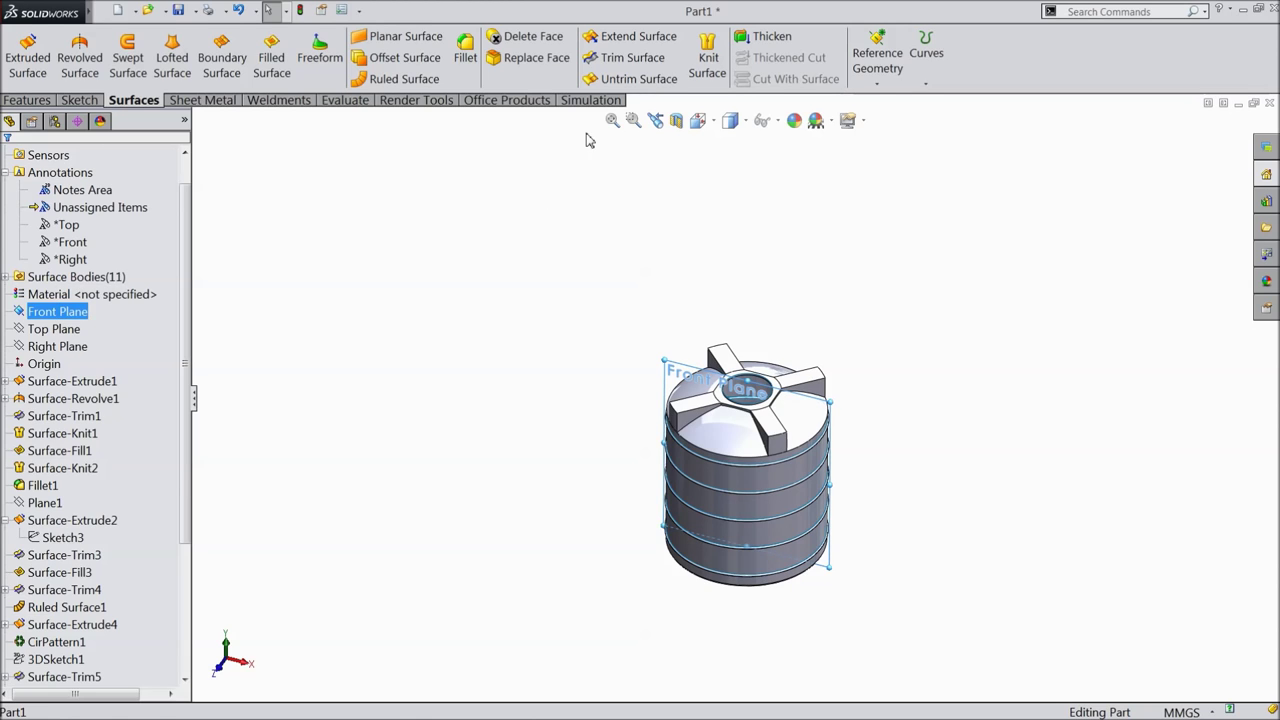
pyautogui.click(676, 120)
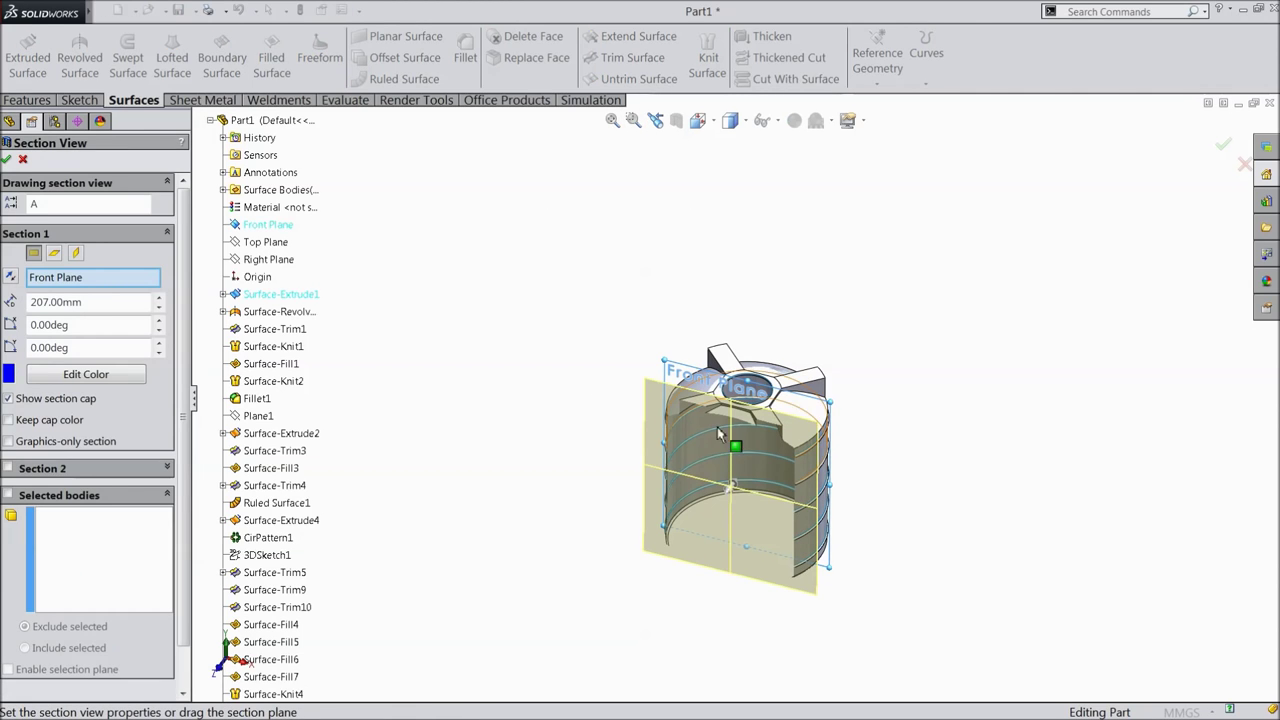
pyautogui.click(7, 160)
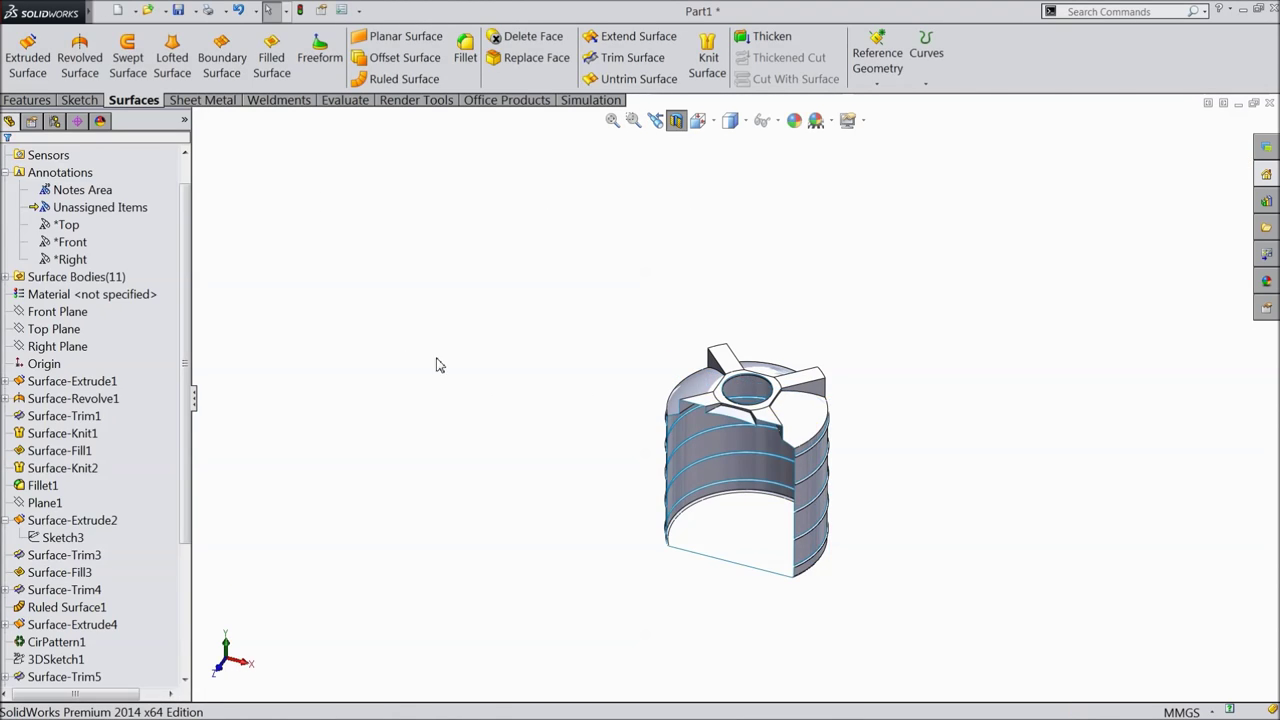
pyautogui.scroll(-5, 706, 512)
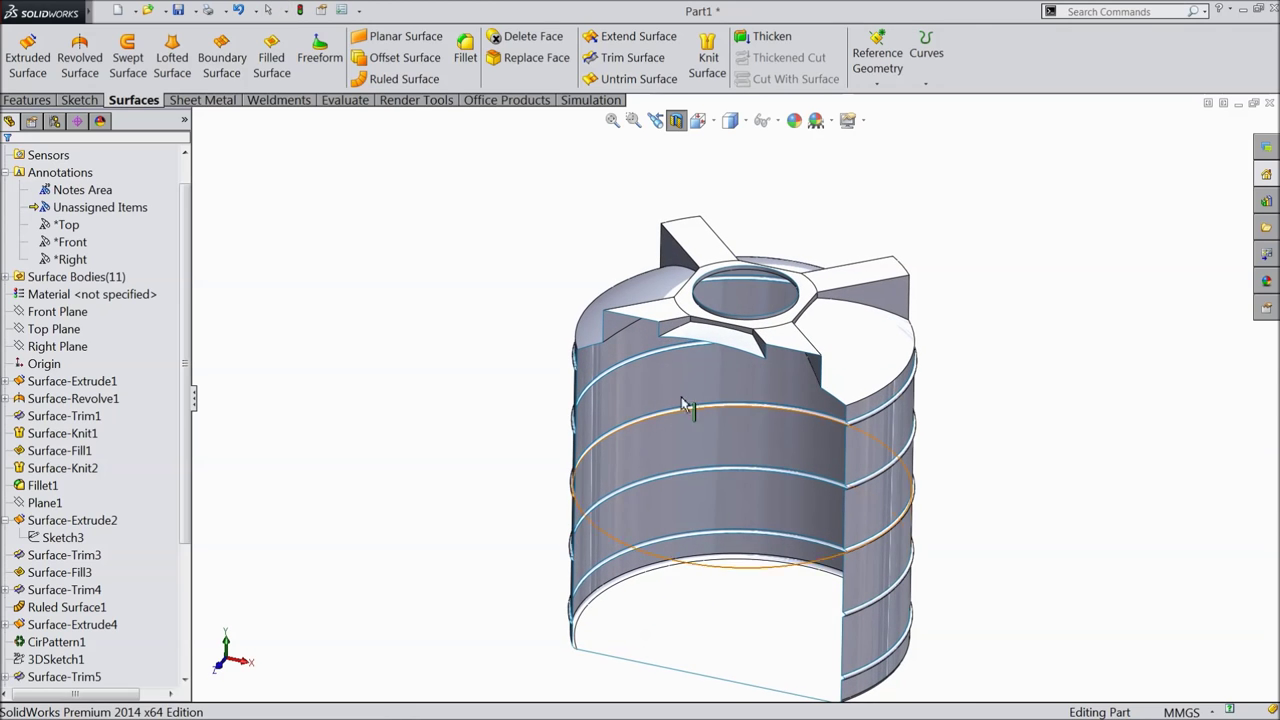
pyautogui.moveTo(639, 367); pyautogui.dragTo(651, 429, button='middle')
pyautogui.click(676, 121)
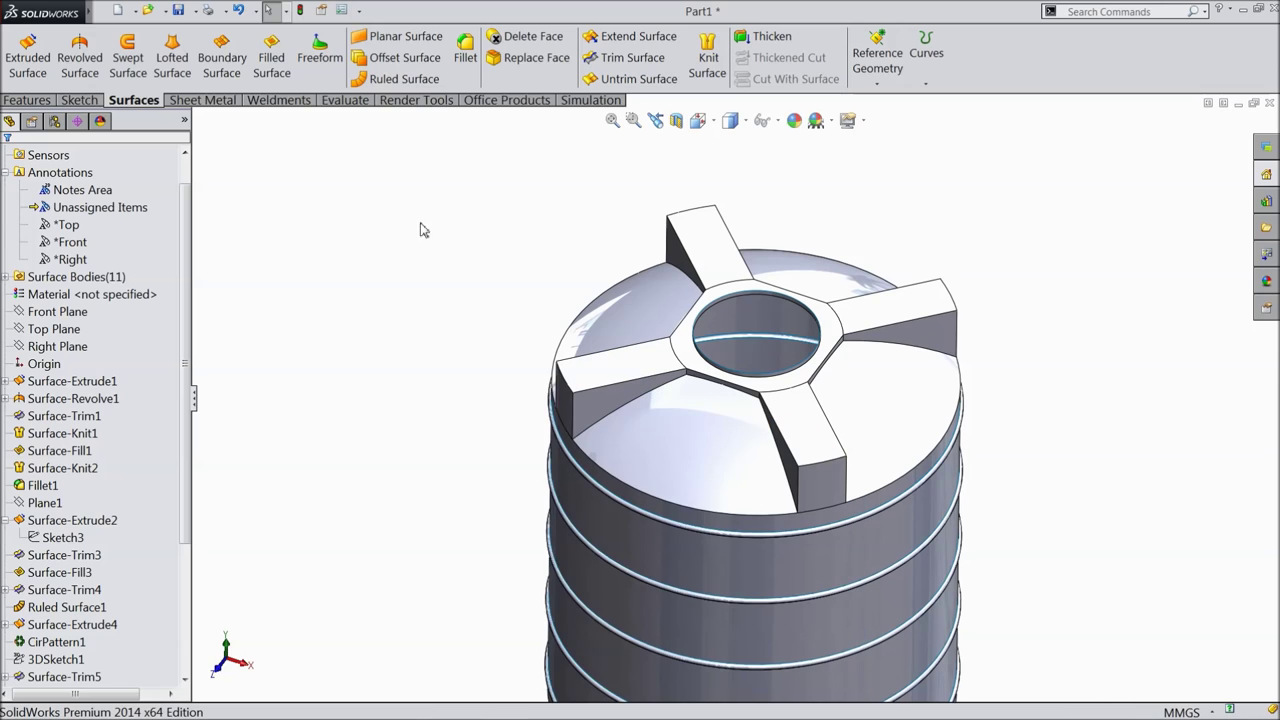
# Section the tank parallel to the Front Plane with a 15 mm offset
pyautogui.click(57, 312)
pyautogui.moveTo(340, 290)
pyautogui.mouseDown(button='middle')
pyautogui.moveTo(300, 429)
pyautogui.moveTo(251, 349)
pyautogui.moveTo(344, 316)
pyautogui.moveTo(331, 271)
pyautogui.mouseUp(button='middle')
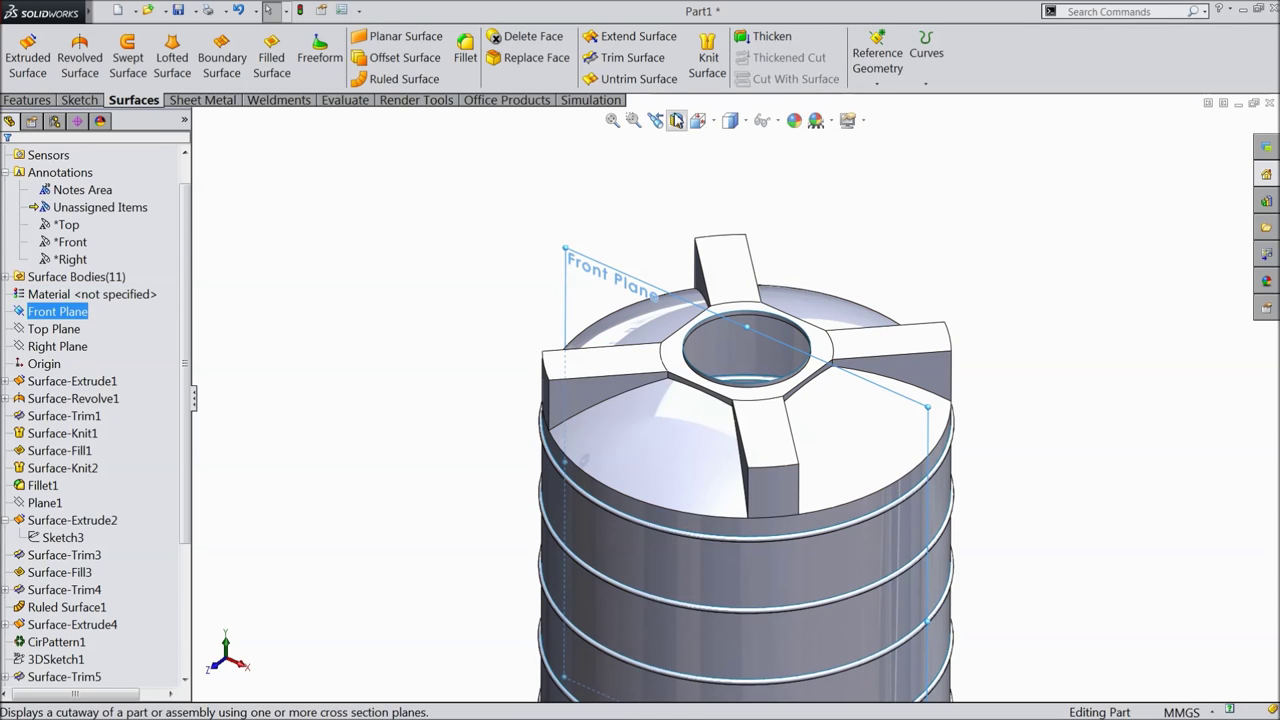
pyautogui.click(676, 121)
pyautogui.press('f')
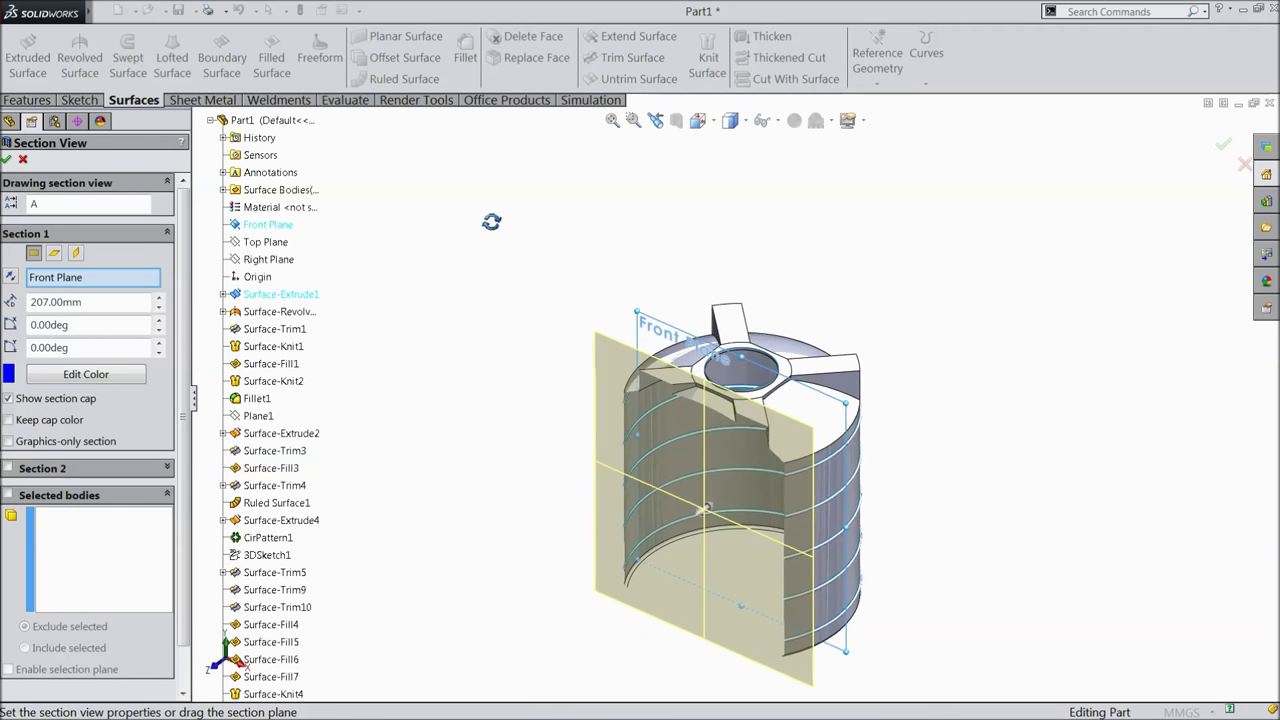
pyautogui.moveTo(704, 511); pyautogui.dragTo(748, 494)
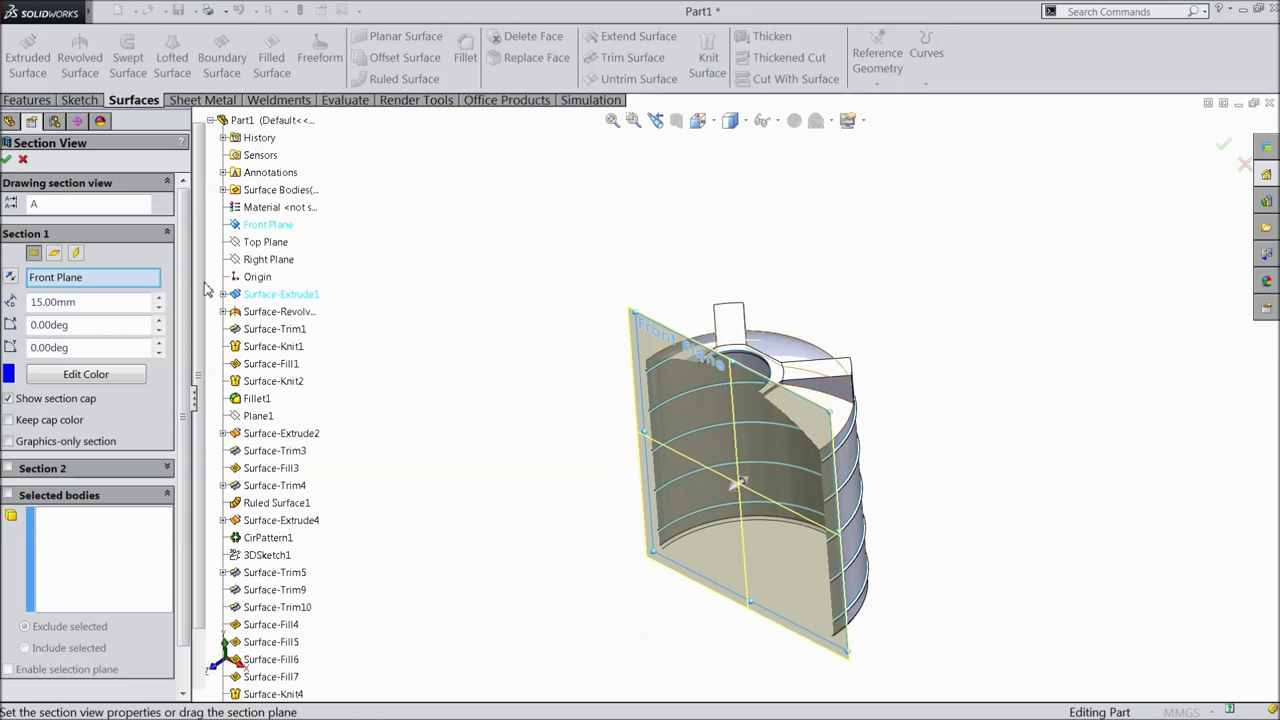
pyautogui.click(7, 160)
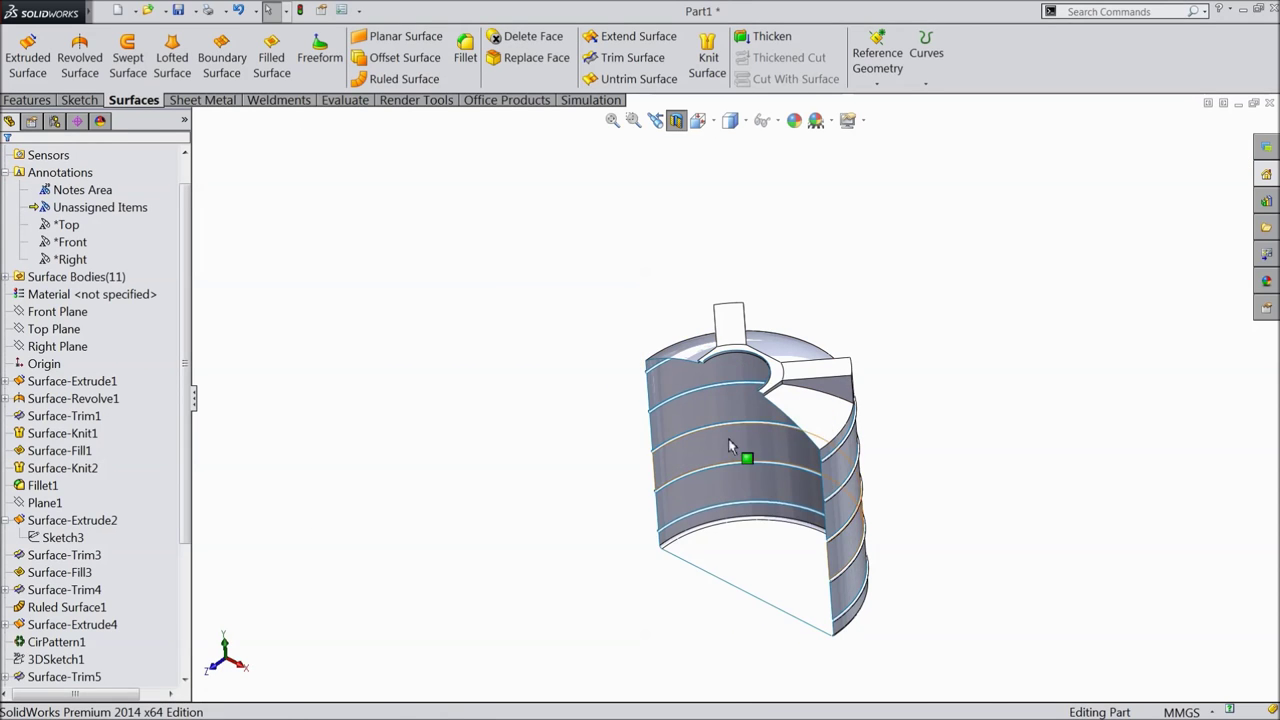
# Examine the hollow ring groove profiles along the cut edge of the sectioned tank wall
pyautogui.scroll(-10, 730, 447)
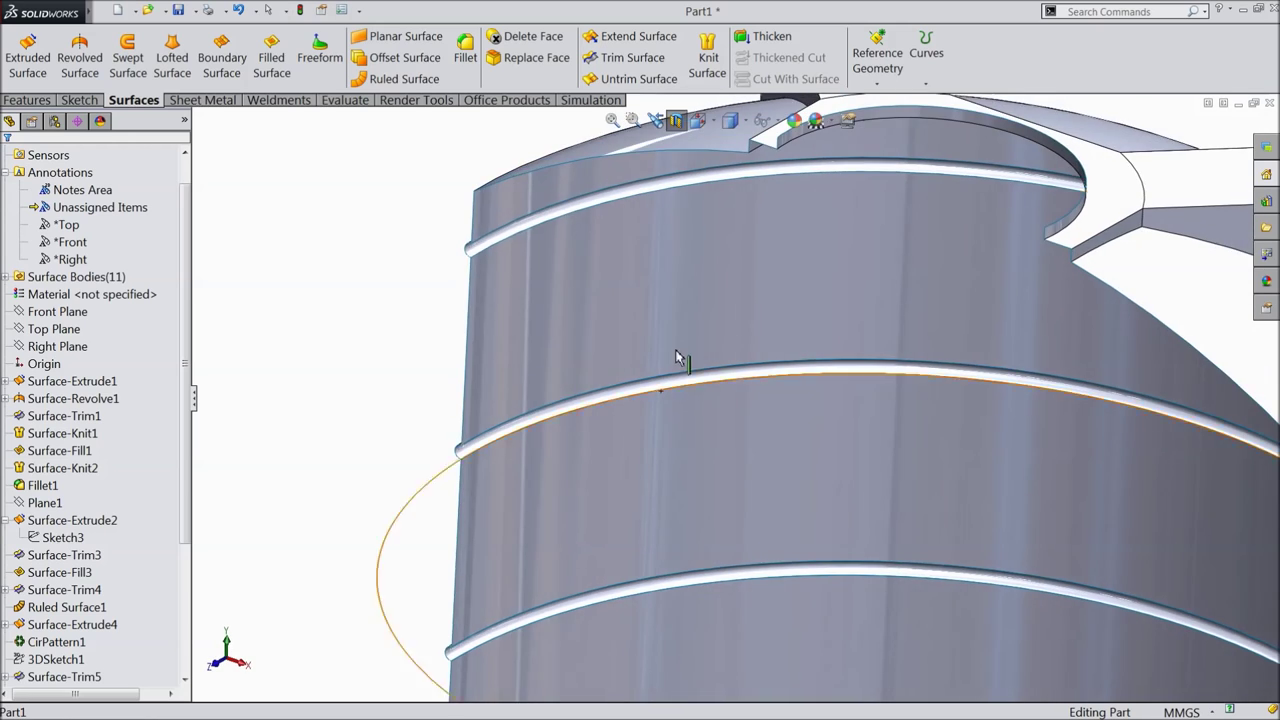
pyautogui.scroll(4, 680, 362)
pyautogui.moveTo(871, 460); pyautogui.dragTo(883, 451, button='middle')
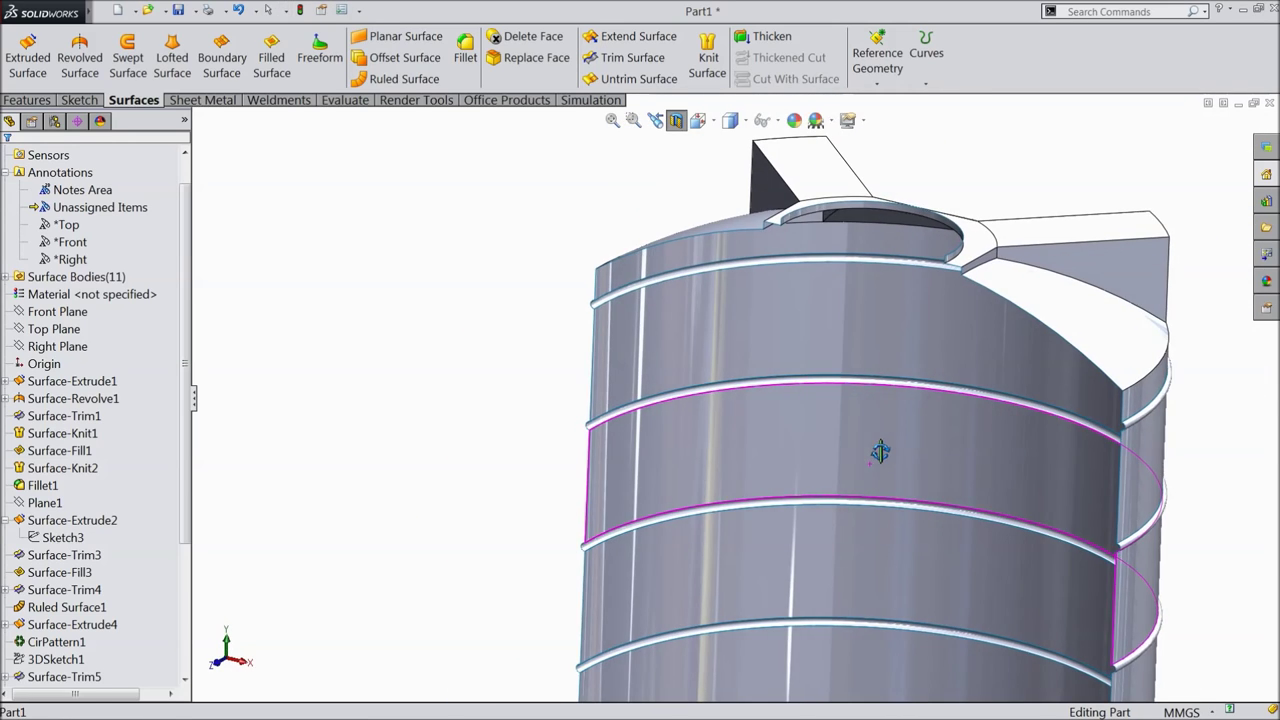
pyautogui.scroll(-5, 561, 314)
pyautogui.scroll(-3, 561, 320)
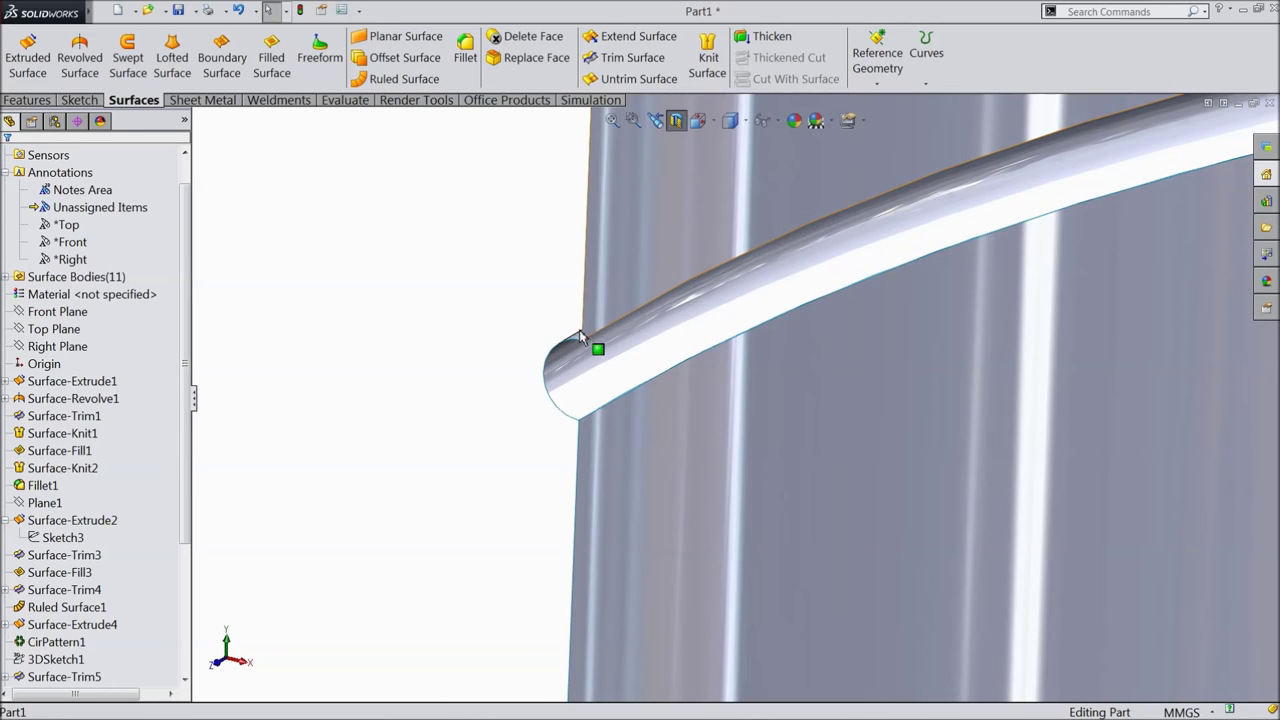
pyautogui.click(568, 385)
pyautogui.click(502, 377)
pyautogui.scroll(4, 560, 410)
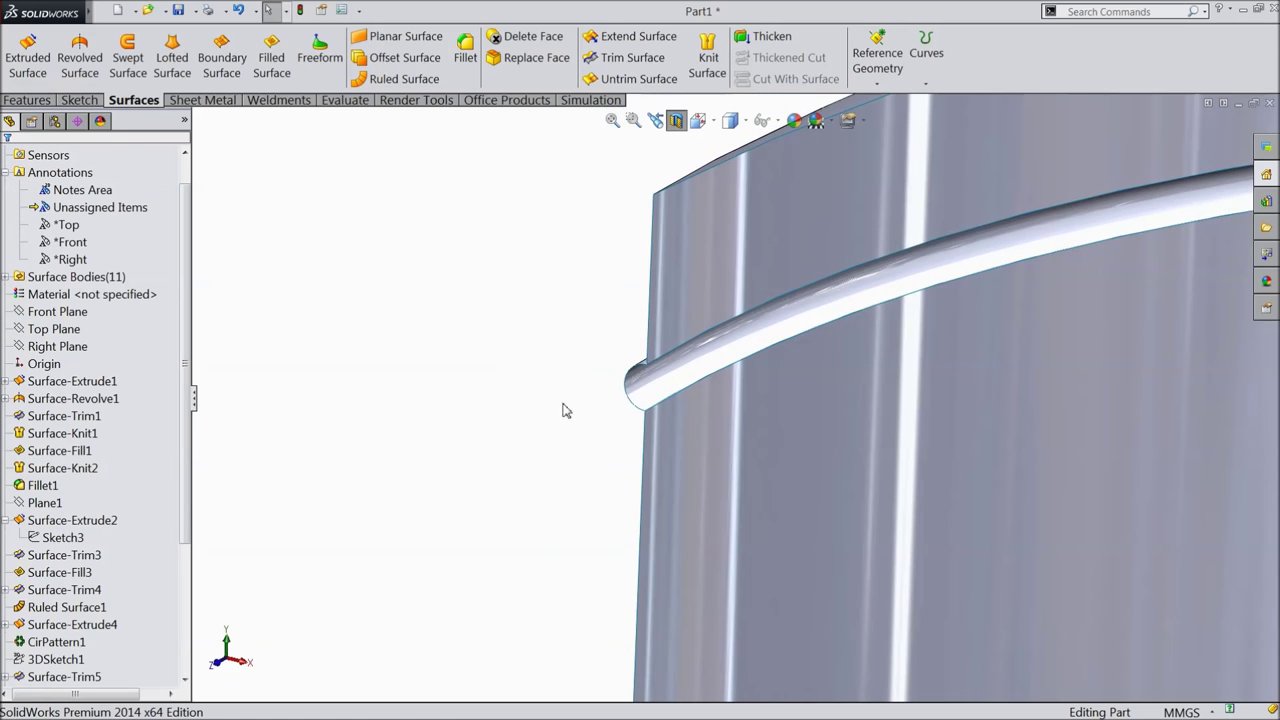
pyautogui.scroll(5, 751, 443)
pyautogui.scroll(-6, 877, 374)
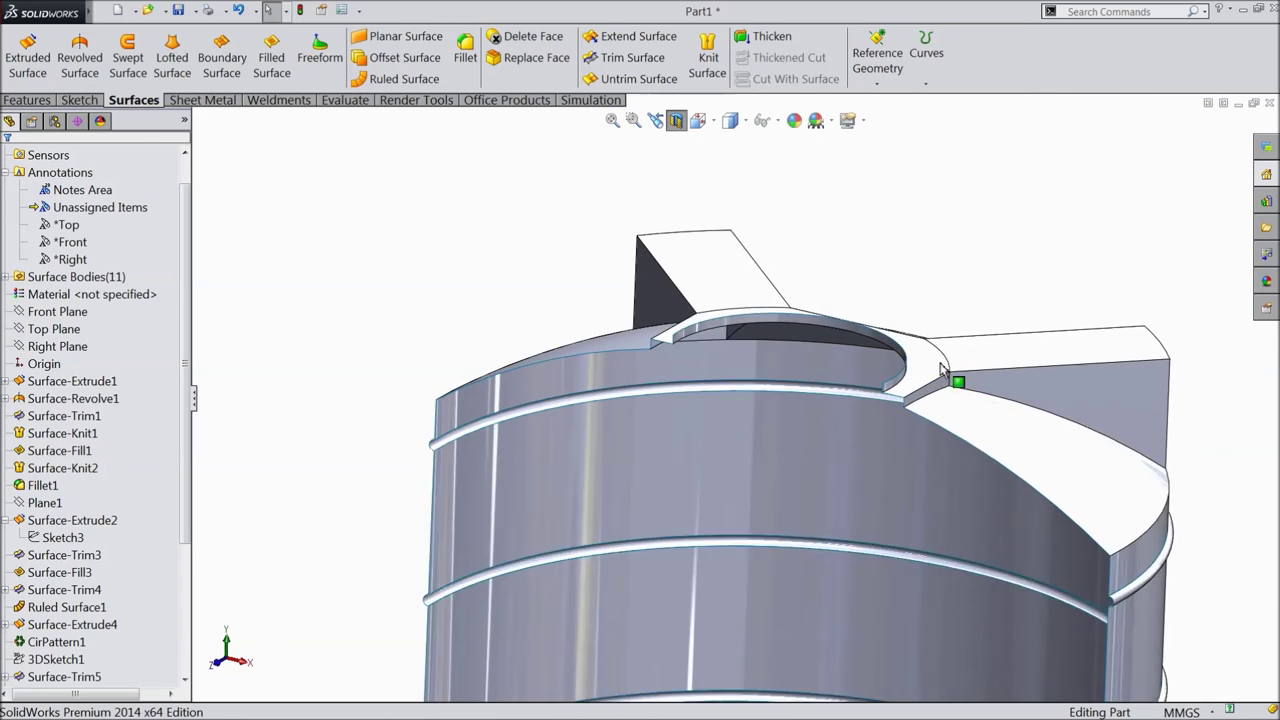
# Inspect the sectioned tank interior down to the base, turn the section view off, and return to the isometric view
pyautogui.moveTo(878, 440); pyautogui.dragTo(883, 477, button='middle')
pyautogui.scroll(6, 870, 495)
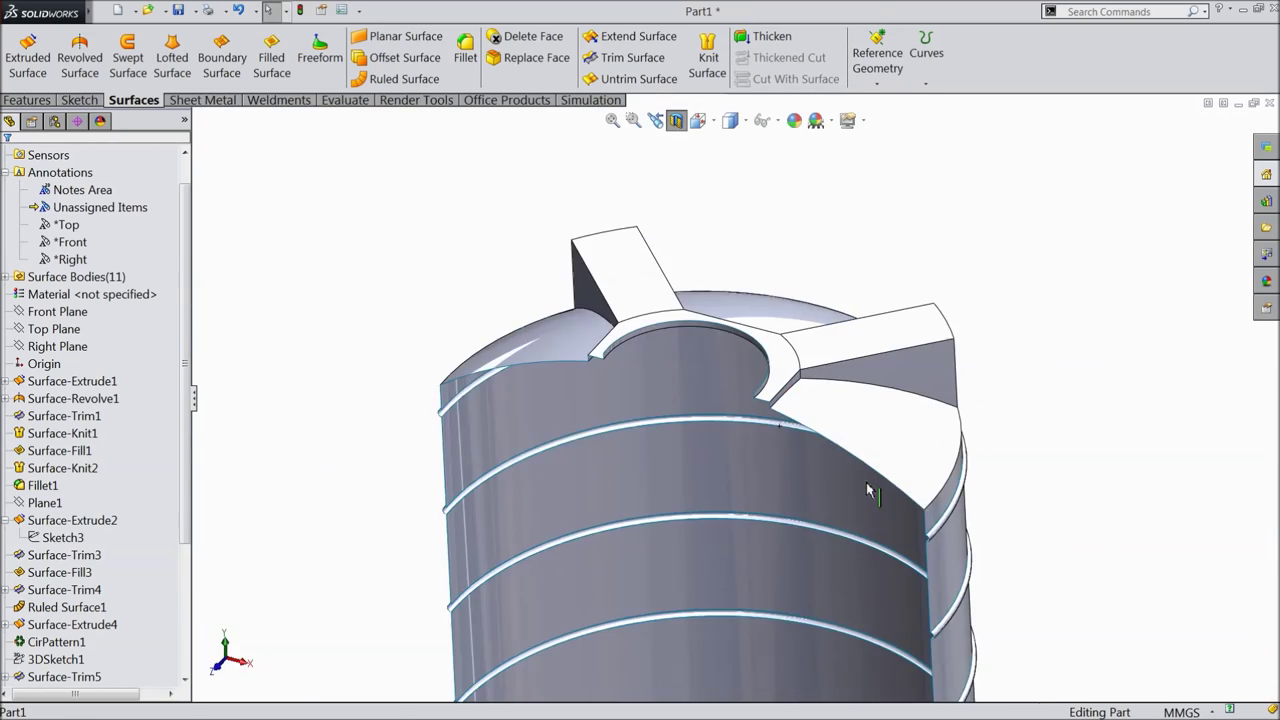
pyautogui.scroll(-5, 737, 611)
pyautogui.moveTo(800, 520); pyautogui.dragTo(877, 471, button='middle')
pyautogui.scroll(5, 829, 437)
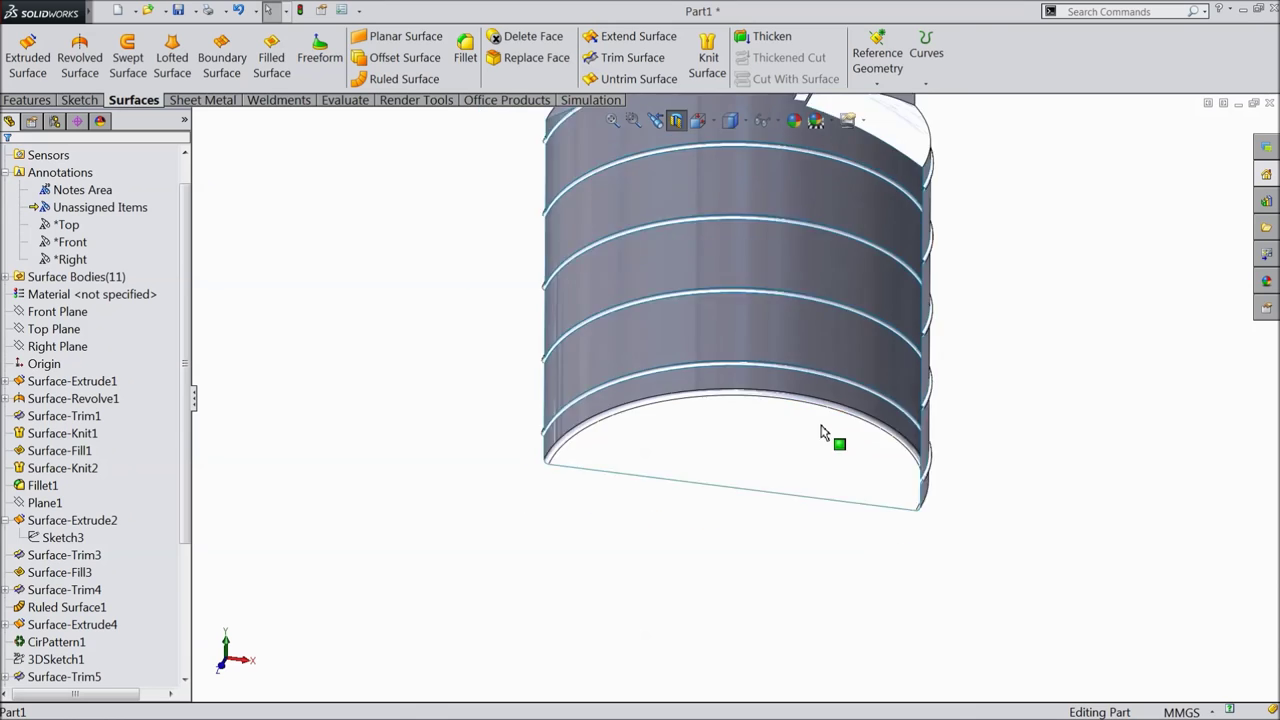
pyautogui.scroll(-4, 781, 233)
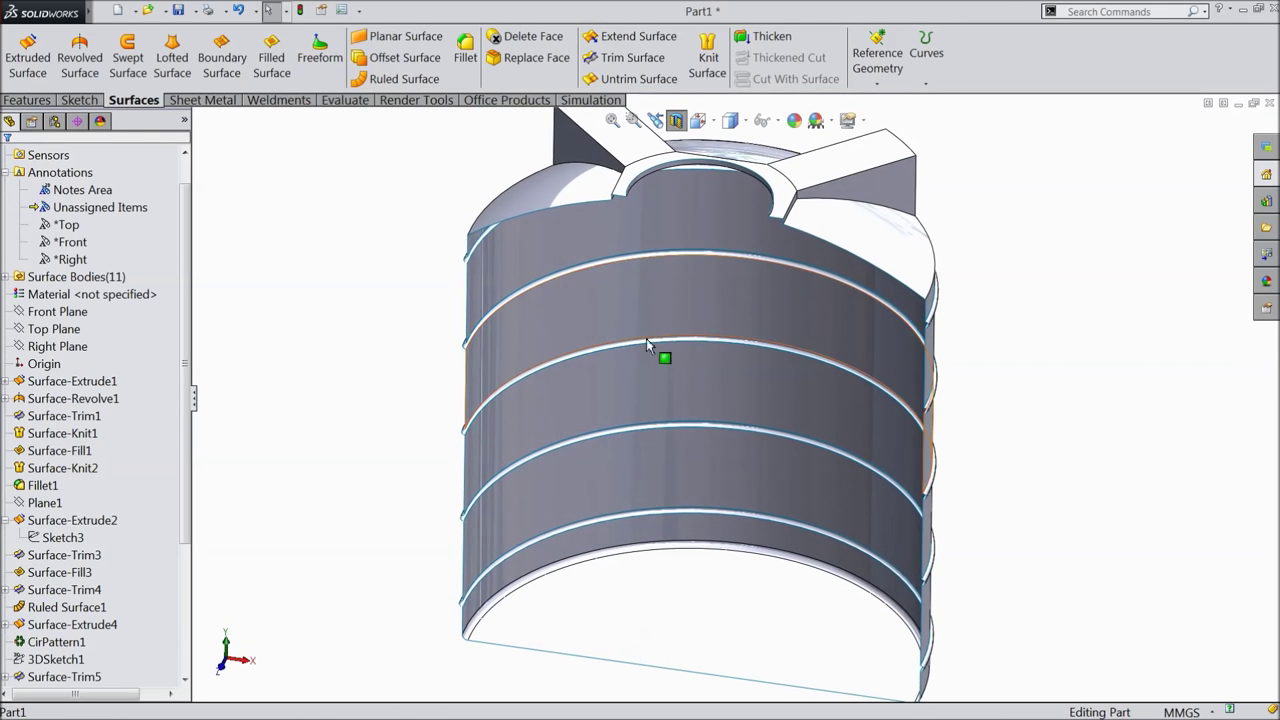
pyautogui.hotkey('ctrl', '7')
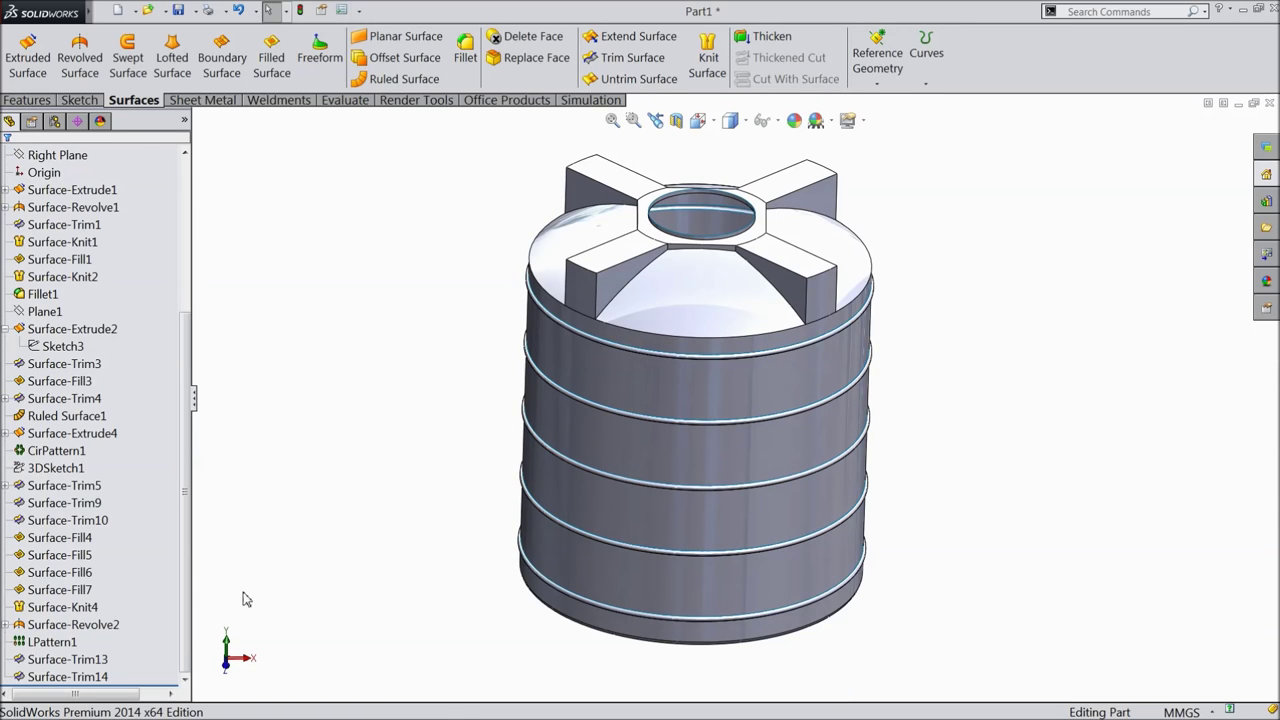
# Edit the Surface-Knit4 feature and enable Merge entities
pyautogui.click(56, 625)
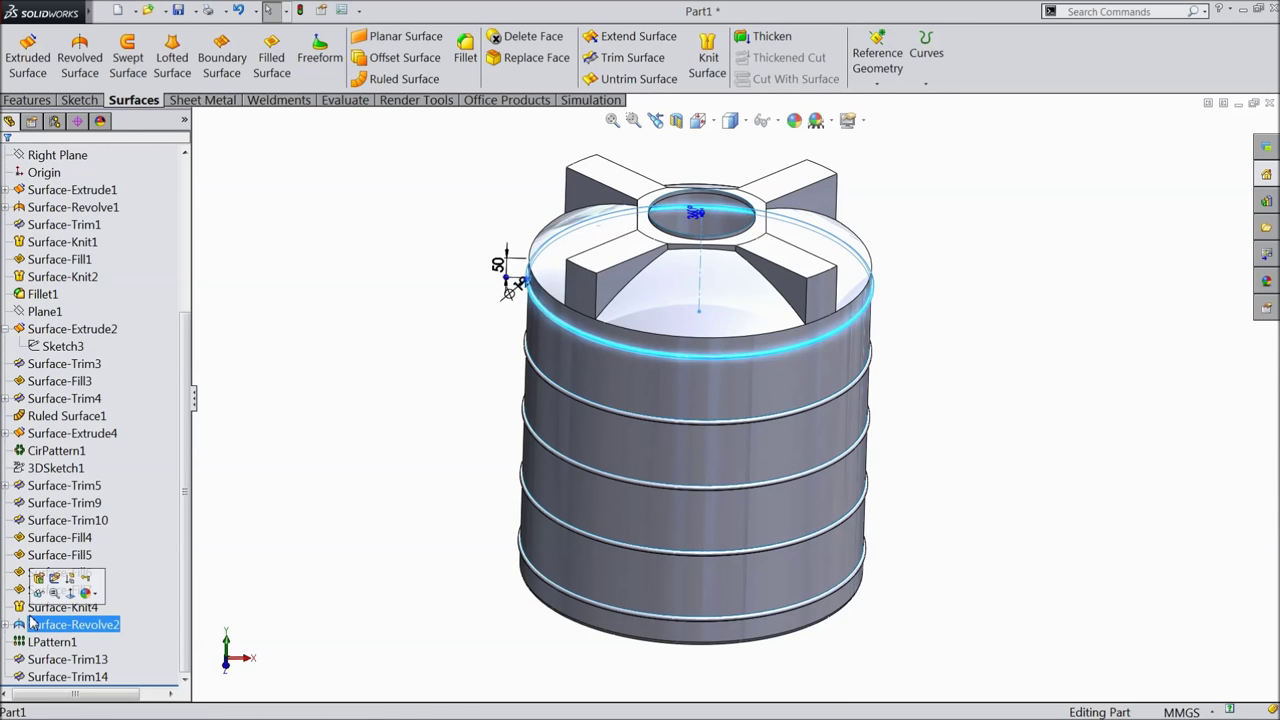
pyautogui.click(22, 608)
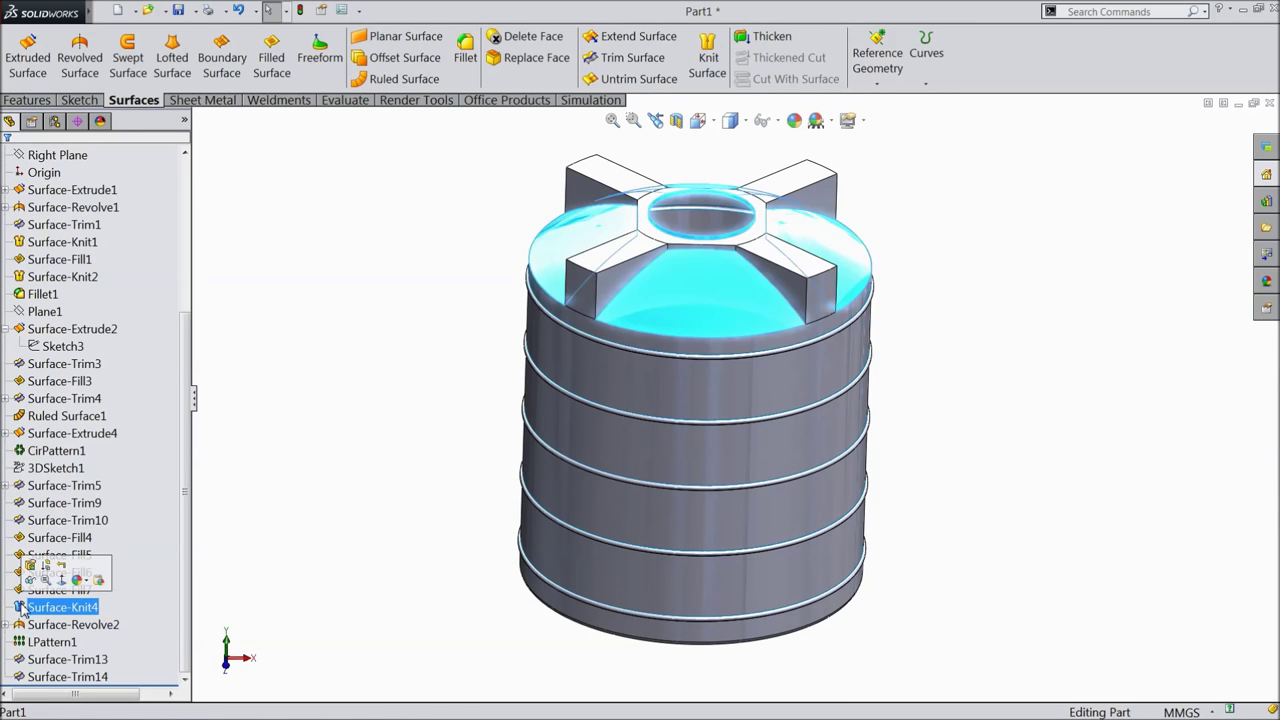
pyautogui.click(30, 568)
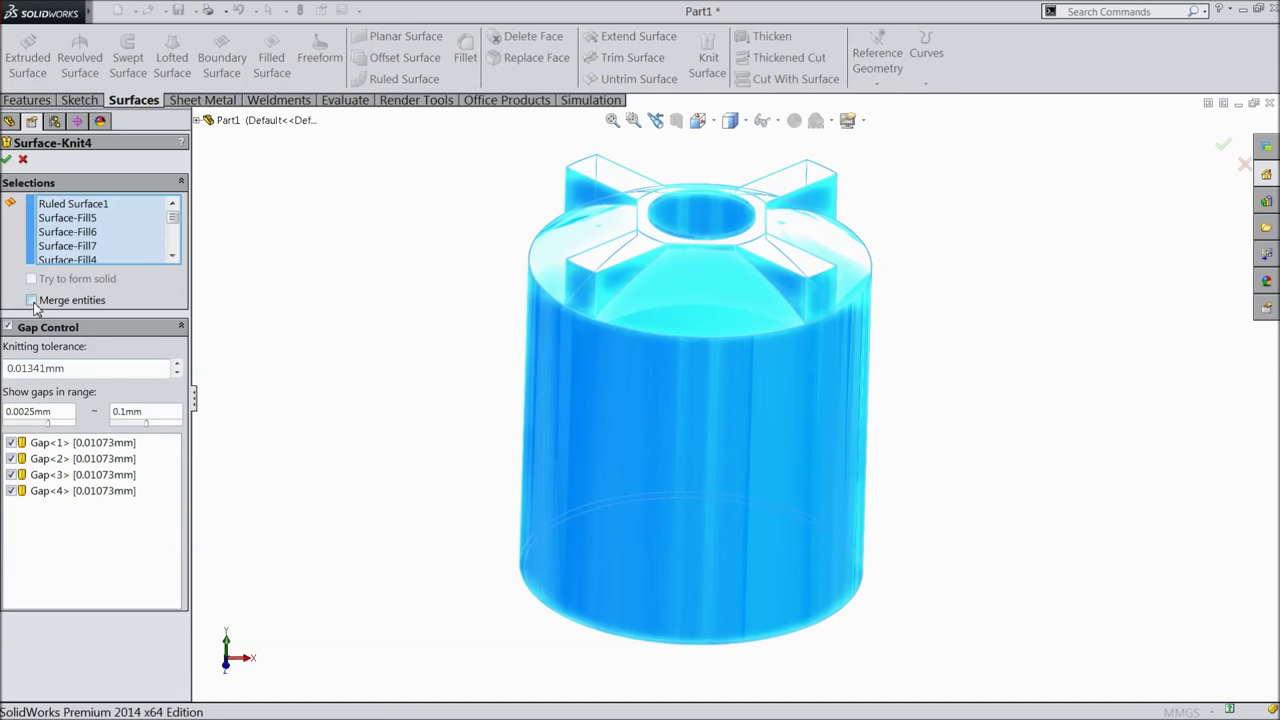
pyautogui.click(9, 161)
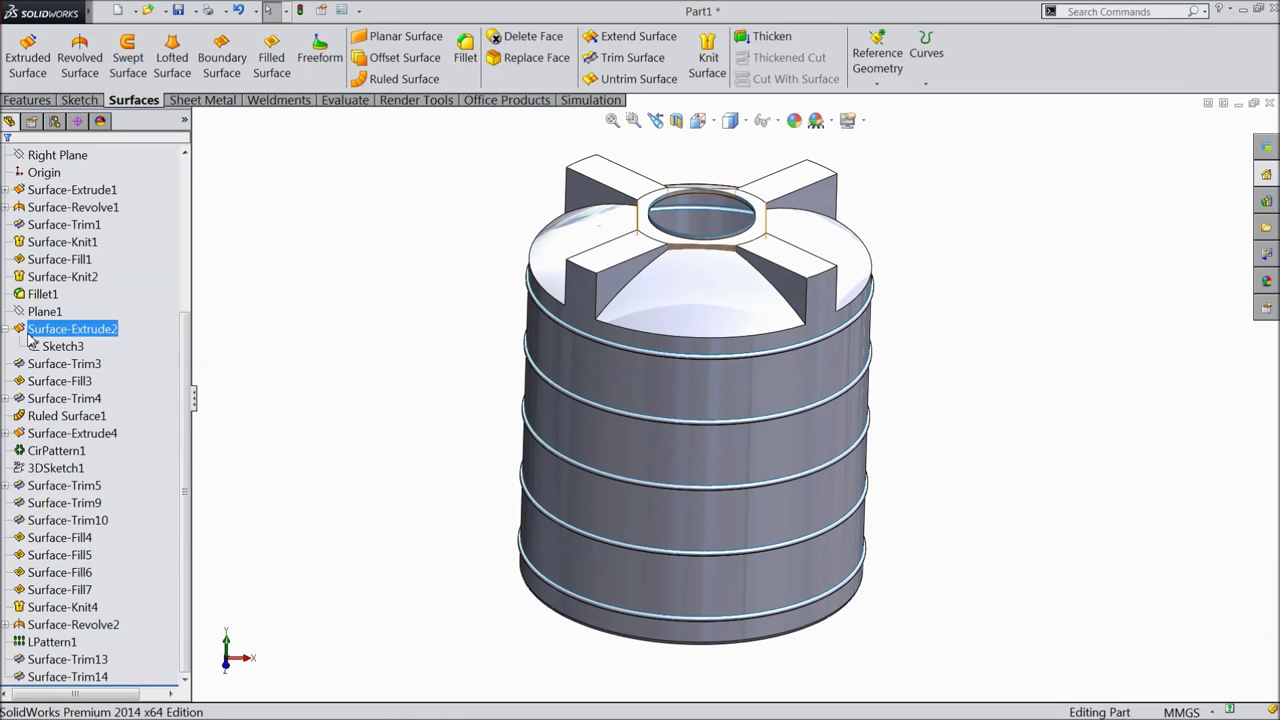
# Check the Merge entities setting in the definition of Surface-Knit1
pyautogui.click(40, 242)
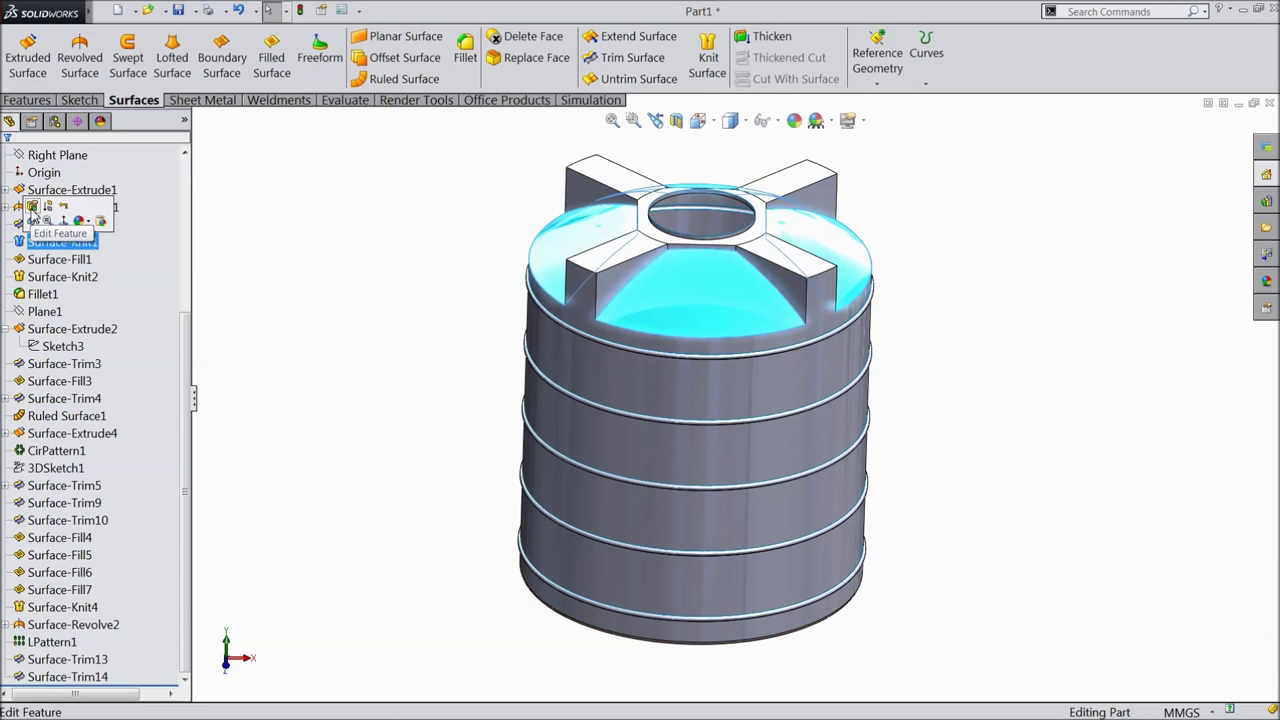
pyautogui.click(36, 216)
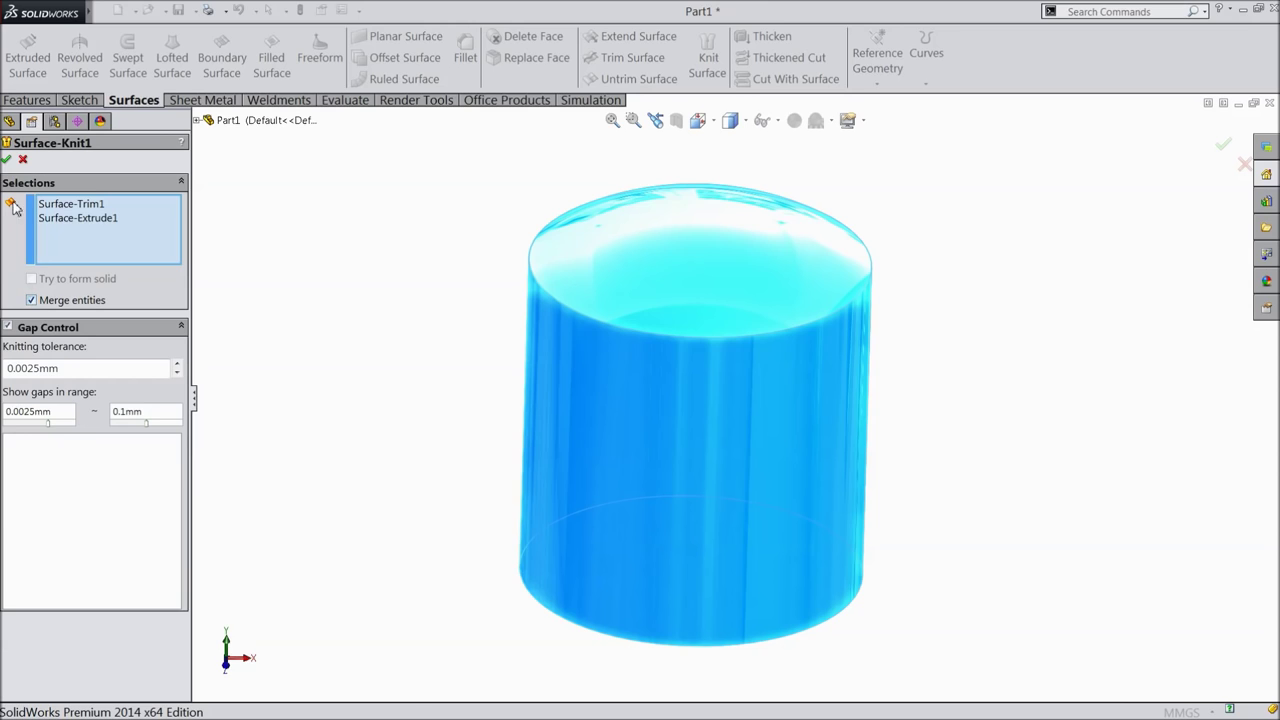
pyautogui.press('Return')
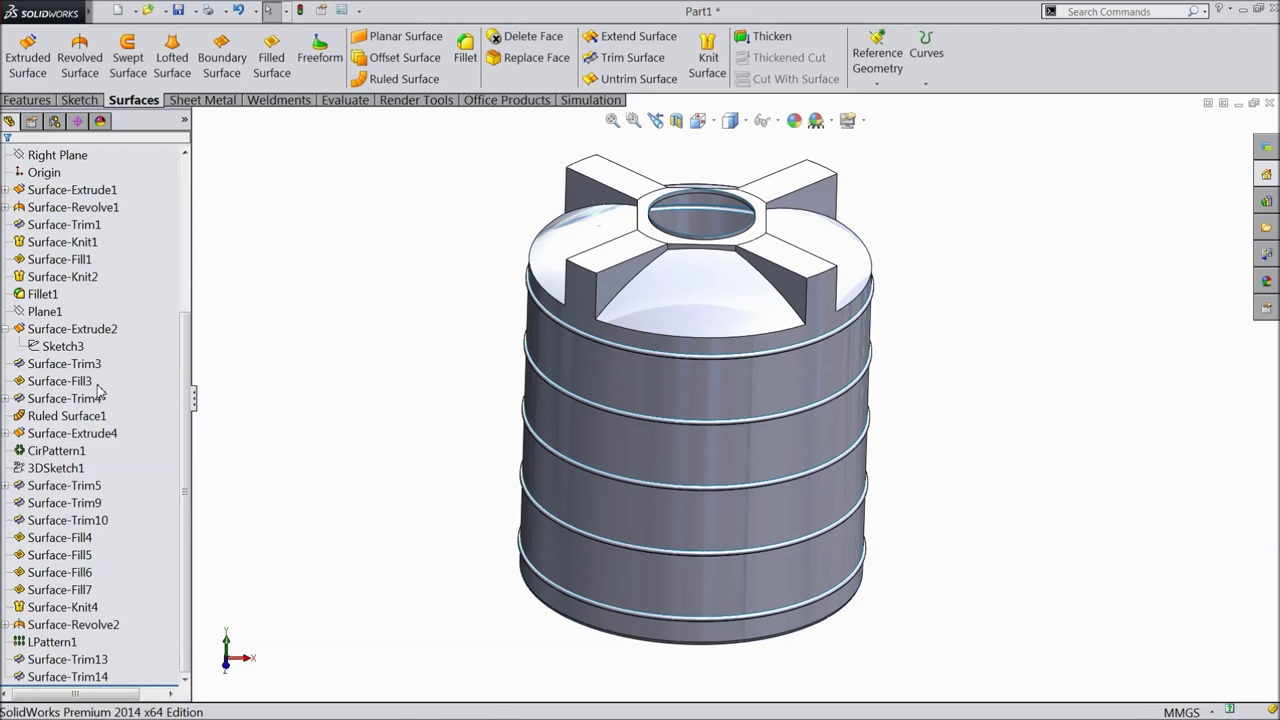
pyautogui.moveTo(184, 373)
pyautogui.mouseDown()
pyautogui.moveTo(184, 338)
pyautogui.moveTo(185, 378)
pyautogui.mouseUp()
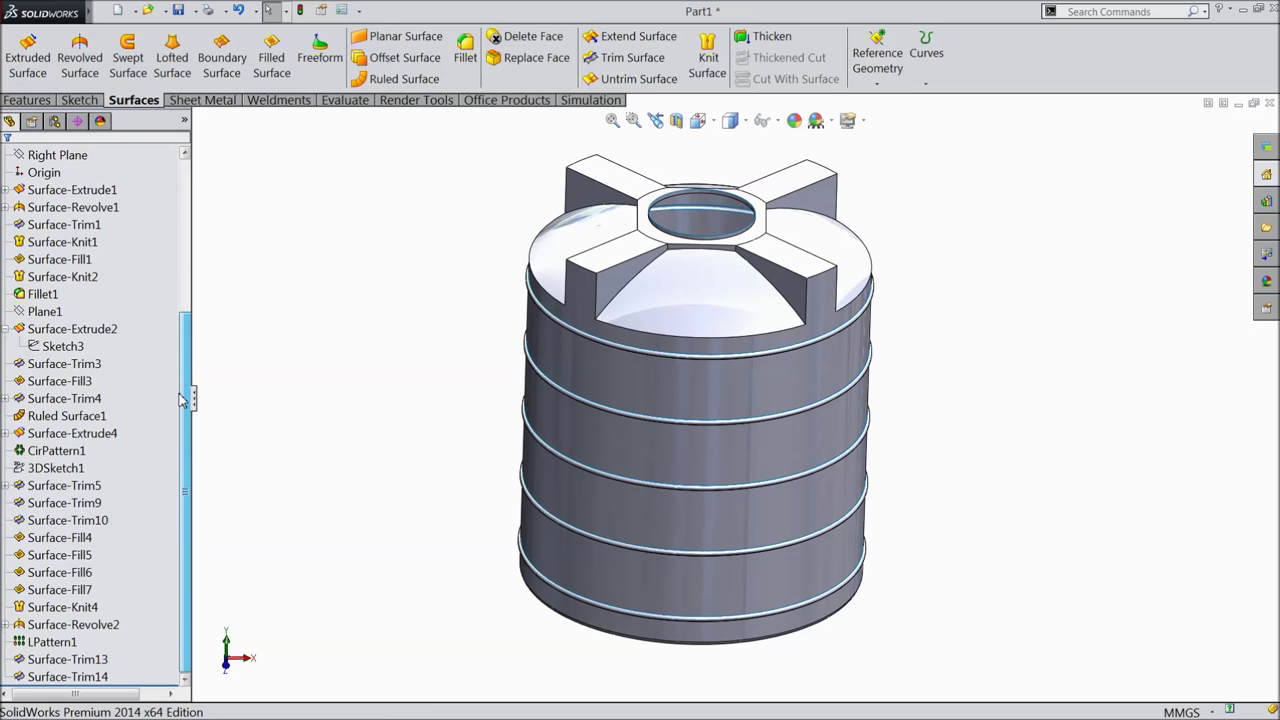
# Start a Knit Surface and select the two uppermost rings together with the wall band beneath each
pyautogui.scroll(-5, 697, 365)
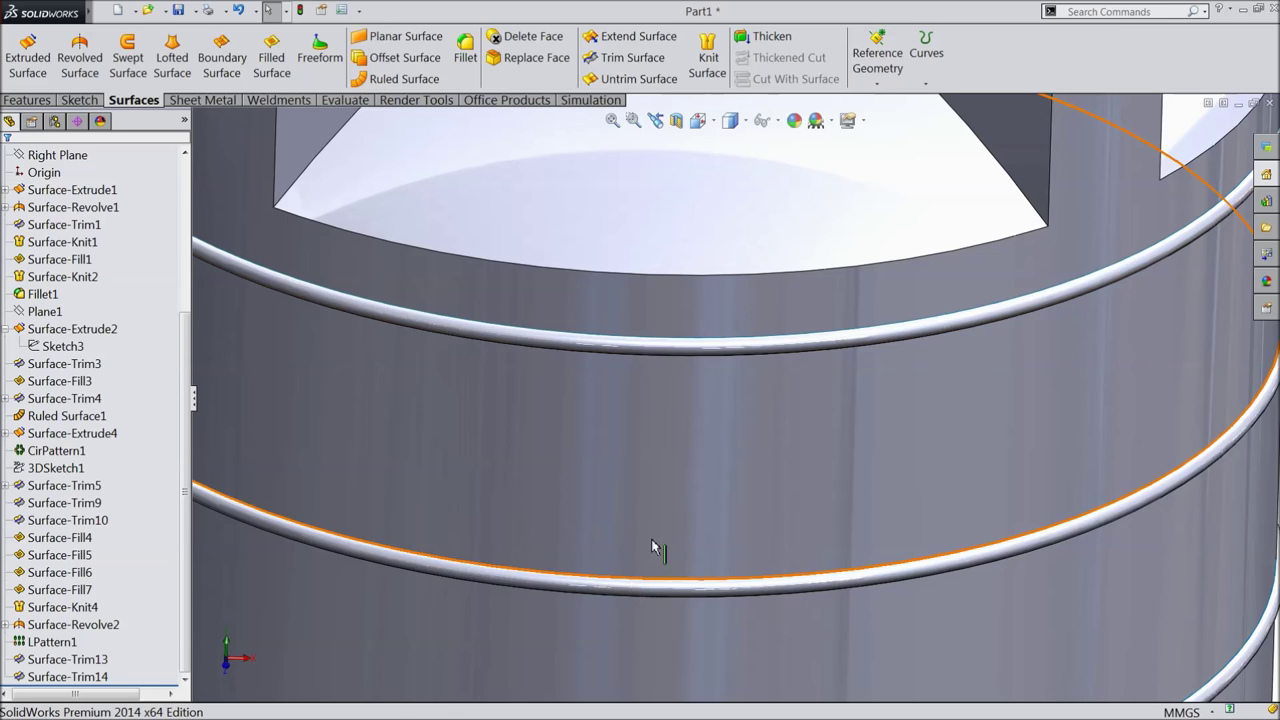
pyautogui.scroll(5, 654, 548)
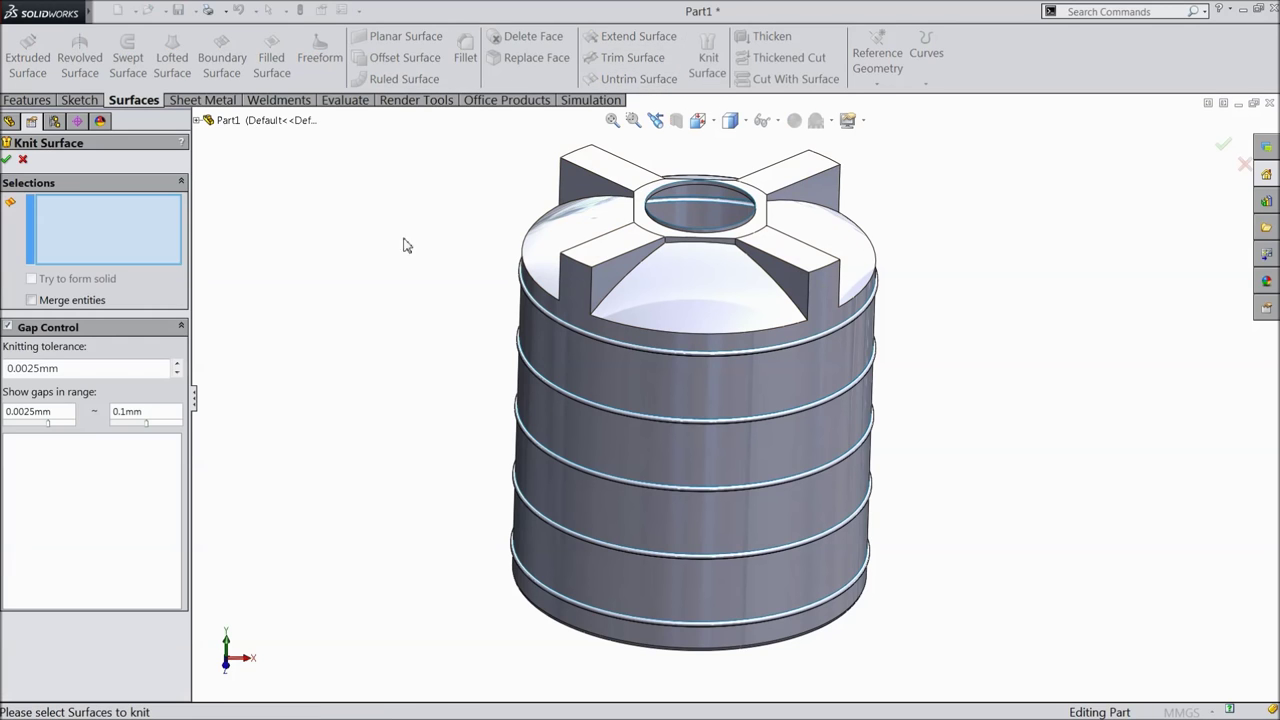
pyautogui.scroll(-2, 731, 265)
pyautogui.scroll(-2, 731, 265)
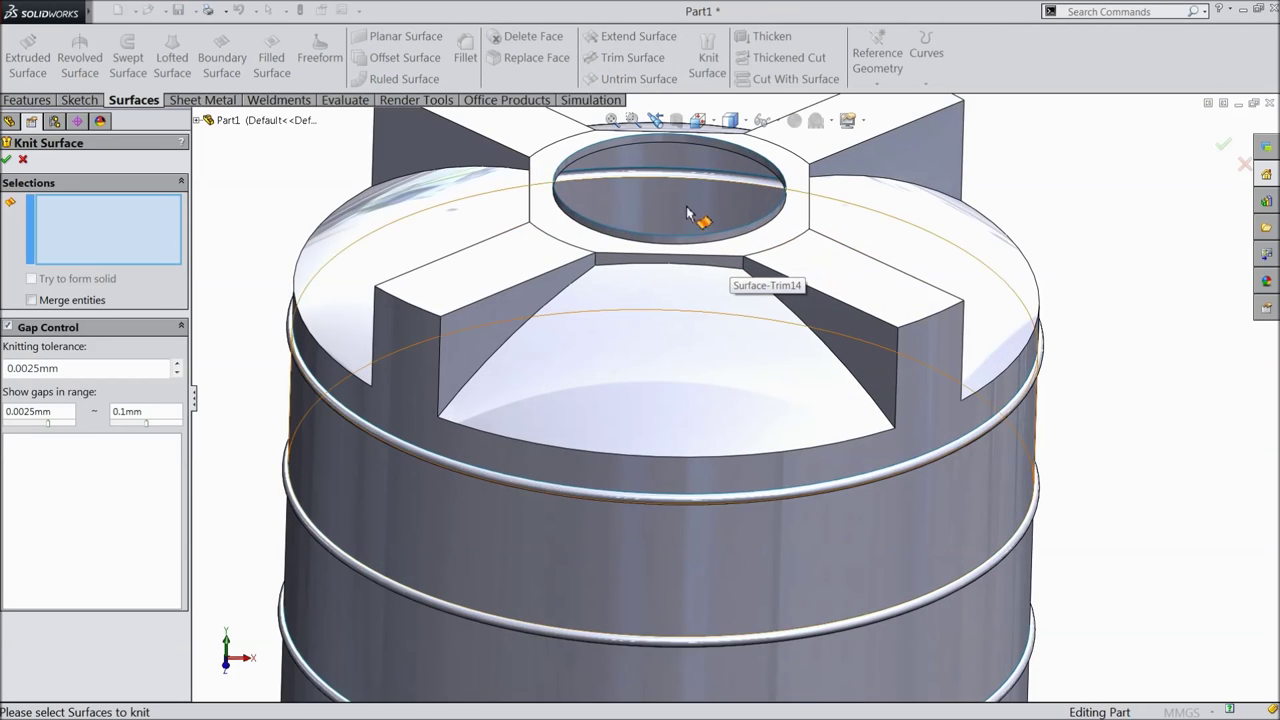
pyautogui.click(683, 175)
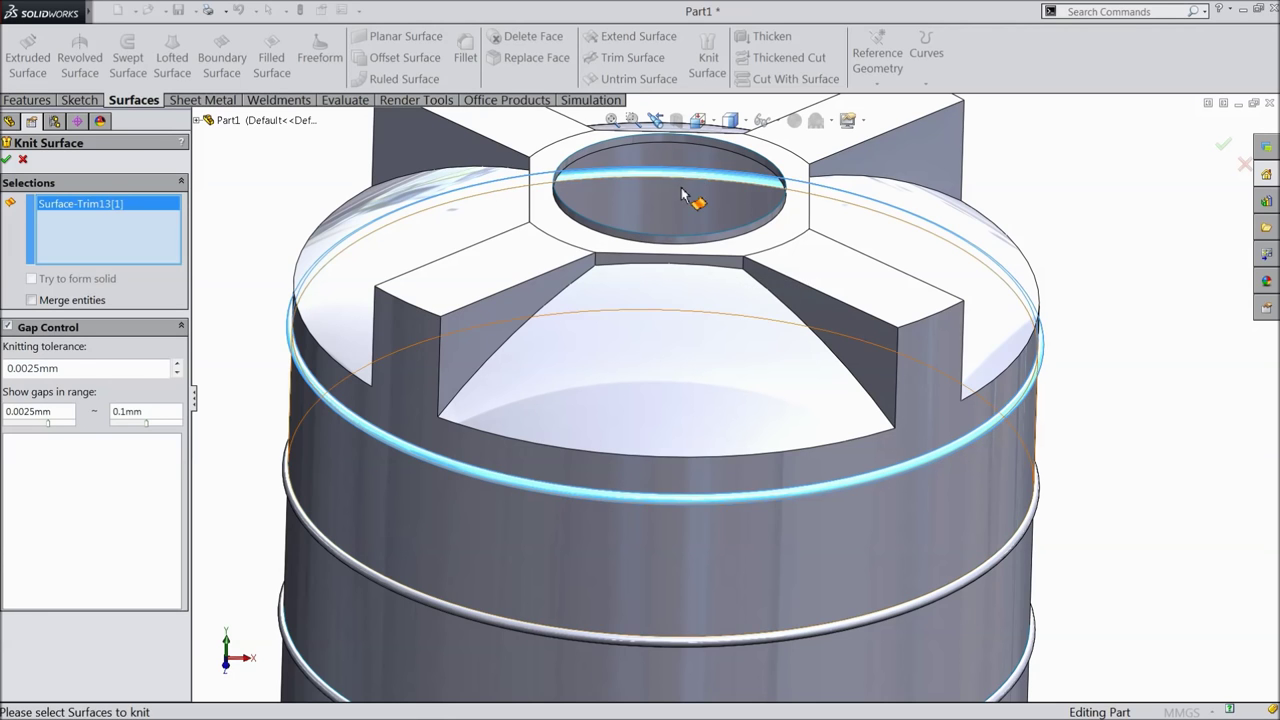
pyautogui.scroll(5, 686, 245)
pyautogui.moveTo(703, 194); pyautogui.dragTo(703, 247, button='middle')
pyautogui.click(702, 286)
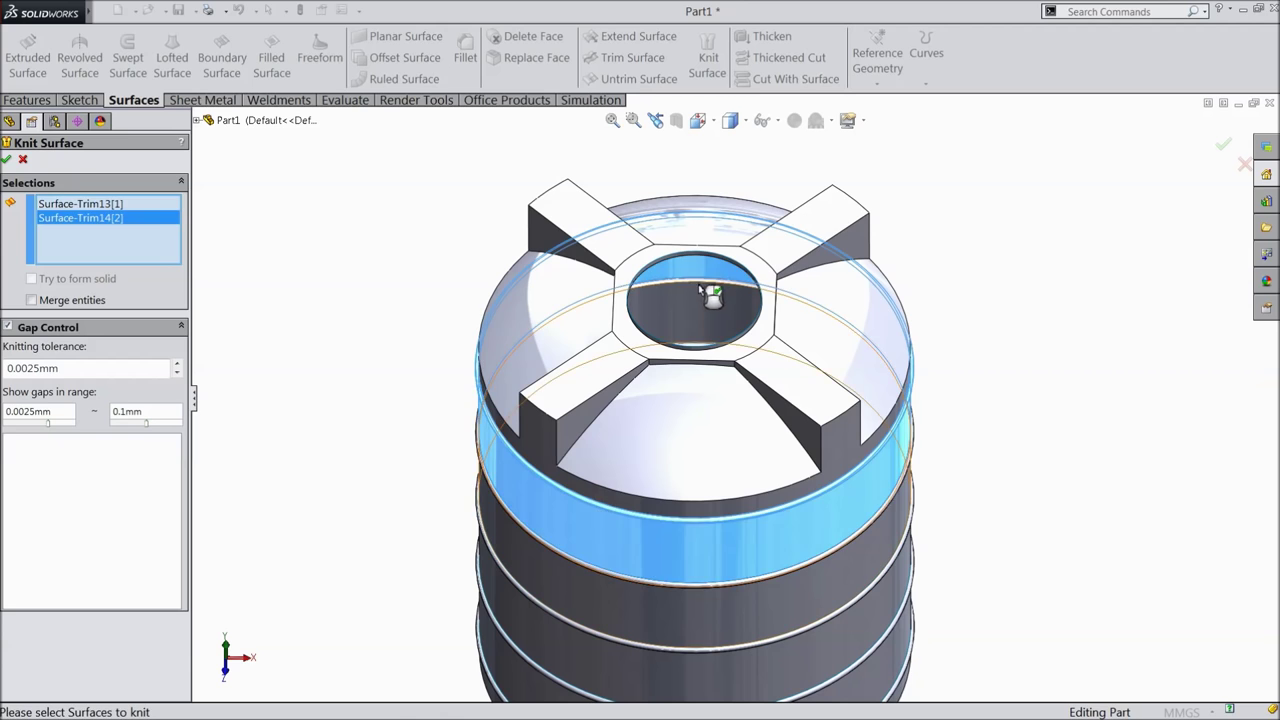
pyautogui.click(700, 286)
pyautogui.click(700, 370)
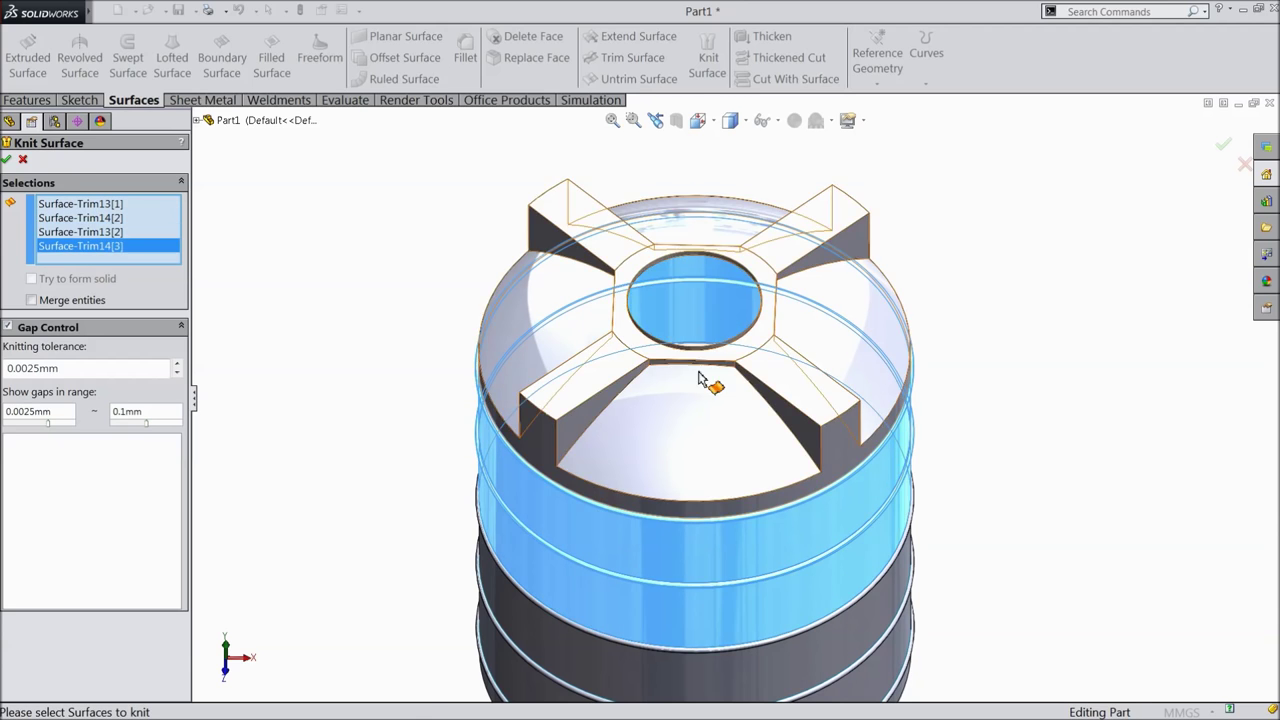
# Add the three lower rings and the wall bands below them, down to the tank base, to the knit selection
pyautogui.scroll(3, 699, 380)
pyautogui.scroll(-5, 699, 383)
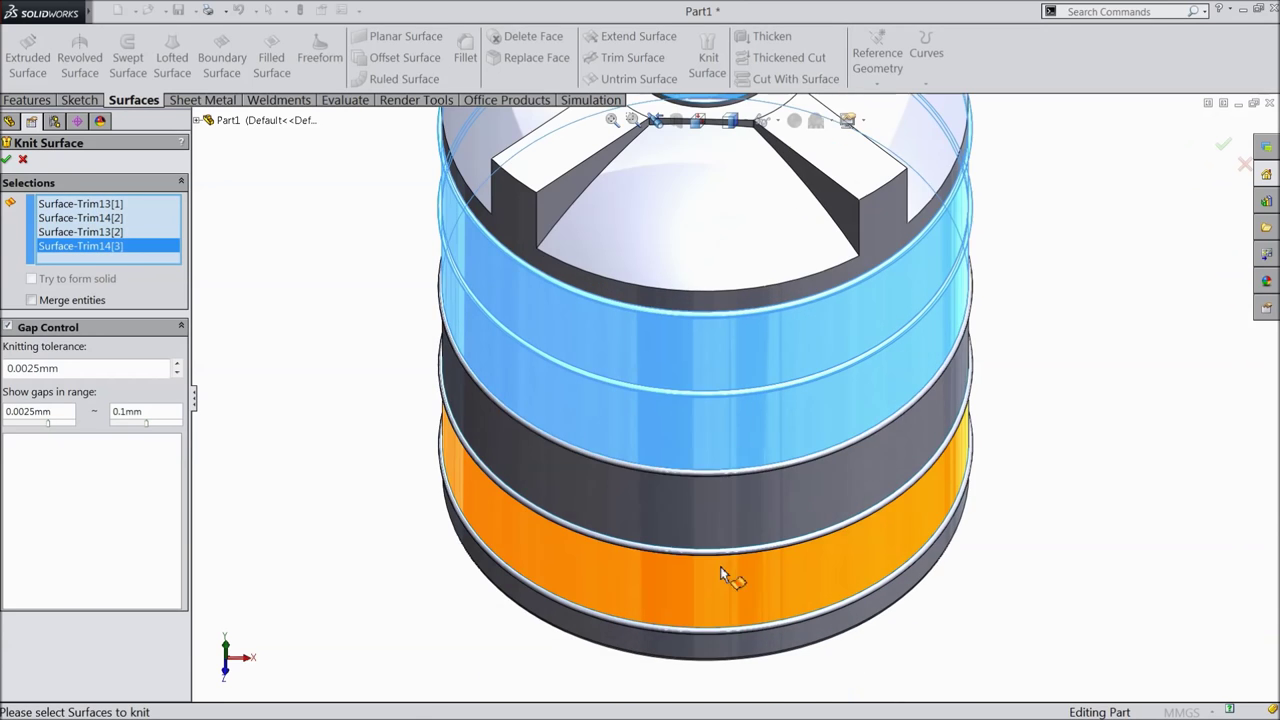
pyautogui.click(717, 491)
pyautogui.click(717, 505)
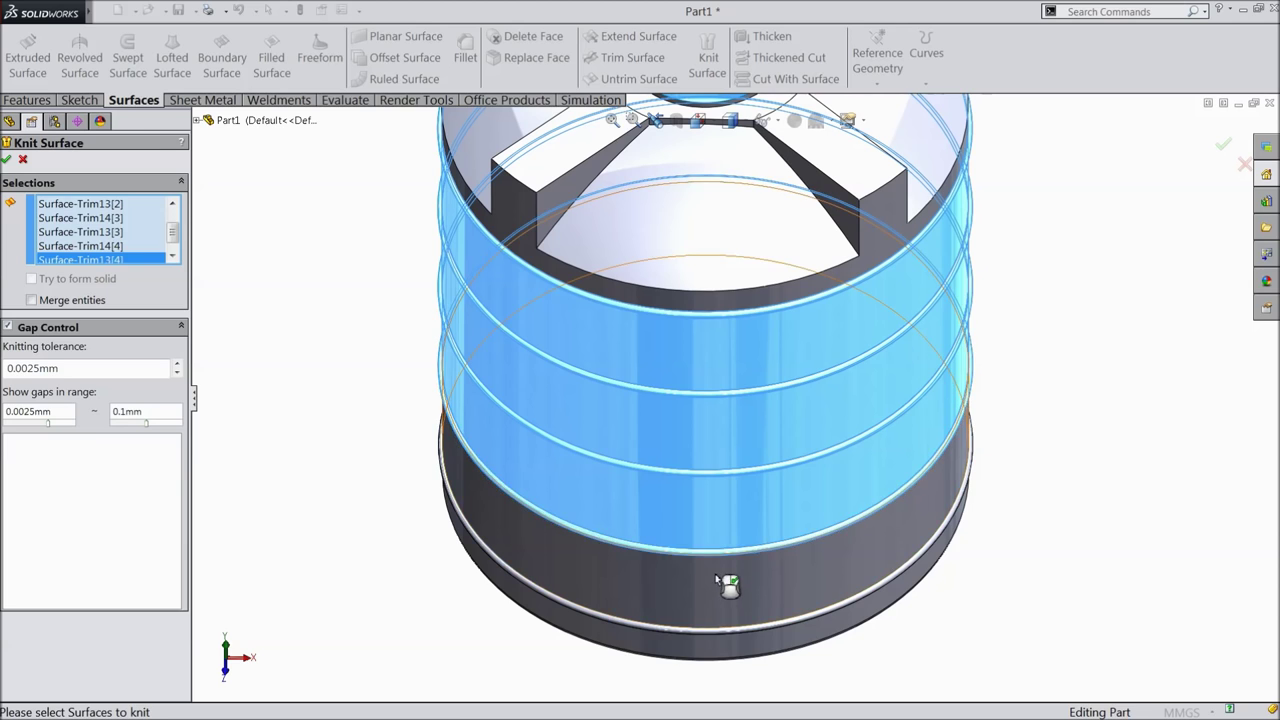
pyautogui.click(724, 620)
pyautogui.click(726, 626)
pyautogui.click(737, 651)
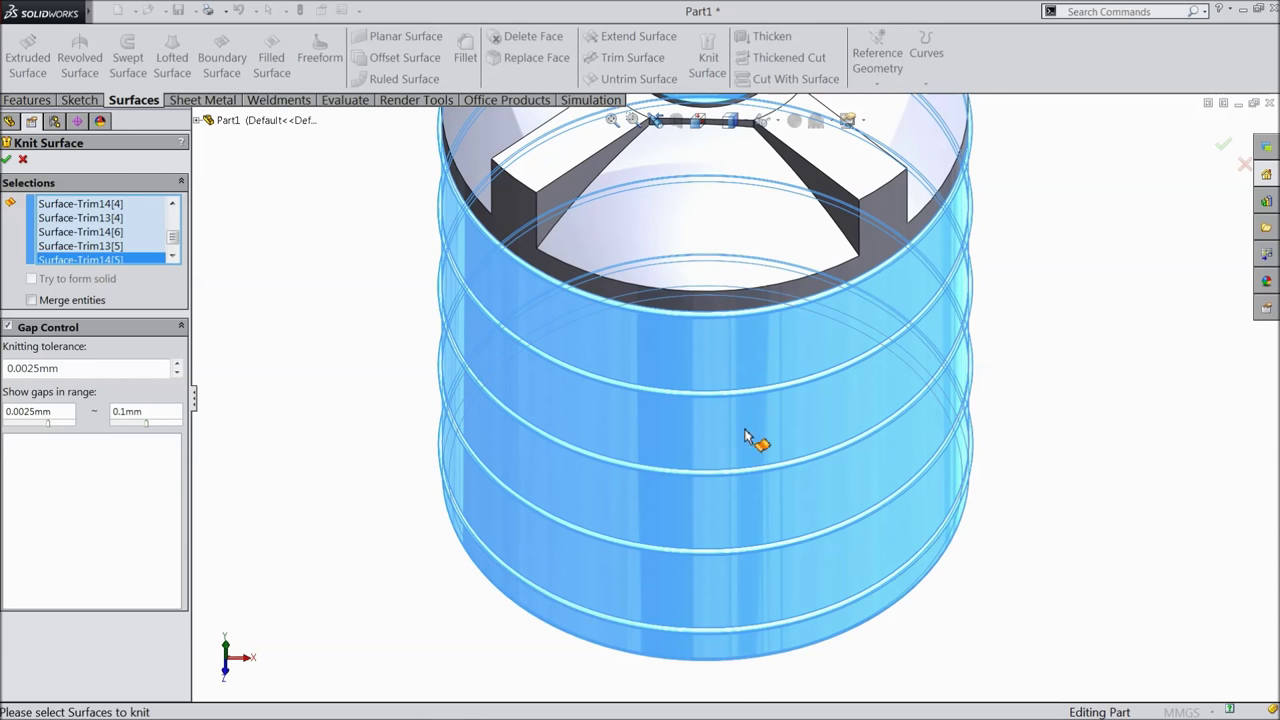
# Add the ribbed dome surface at the tank top to the knit selection and enable Merge entities
pyautogui.moveTo(722, 212); pyautogui.dragTo(750, 228, button='middle')
pyautogui.moveTo(679, 246); pyautogui.dragTo(697, 265, button='middle')
pyautogui.scroll(-3, 697, 265)
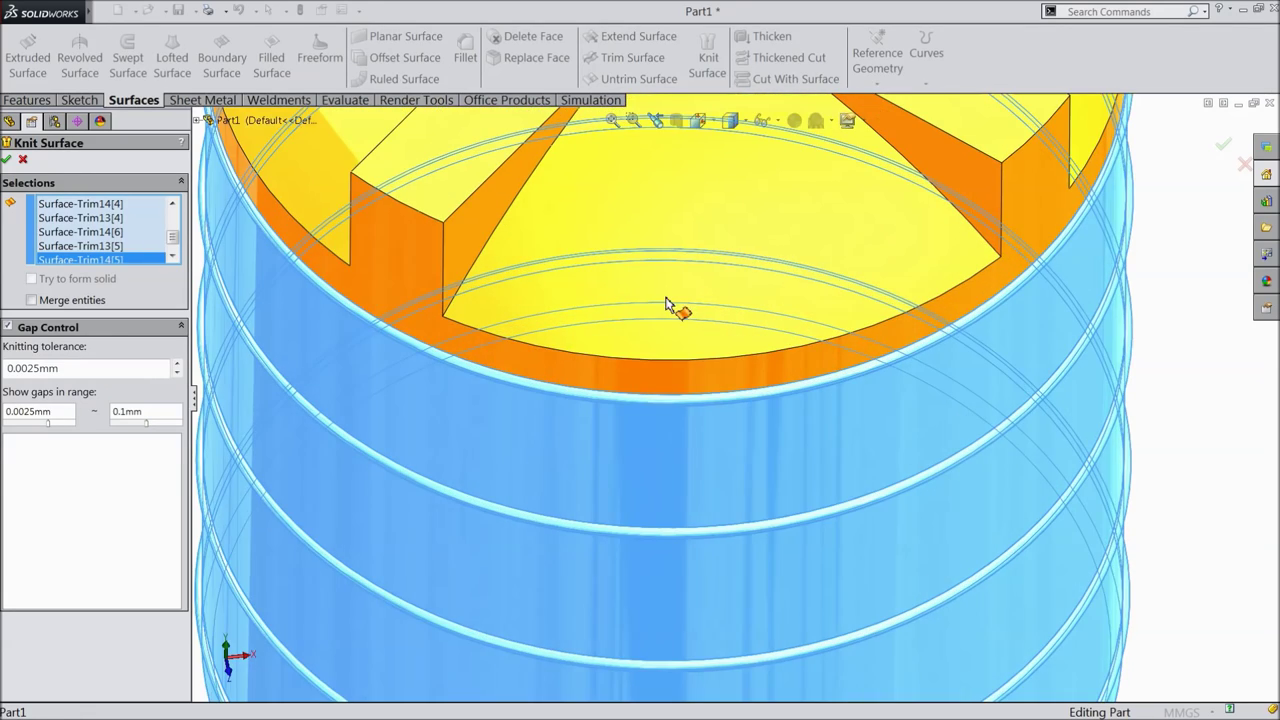
pyautogui.scroll(5, 657, 285)
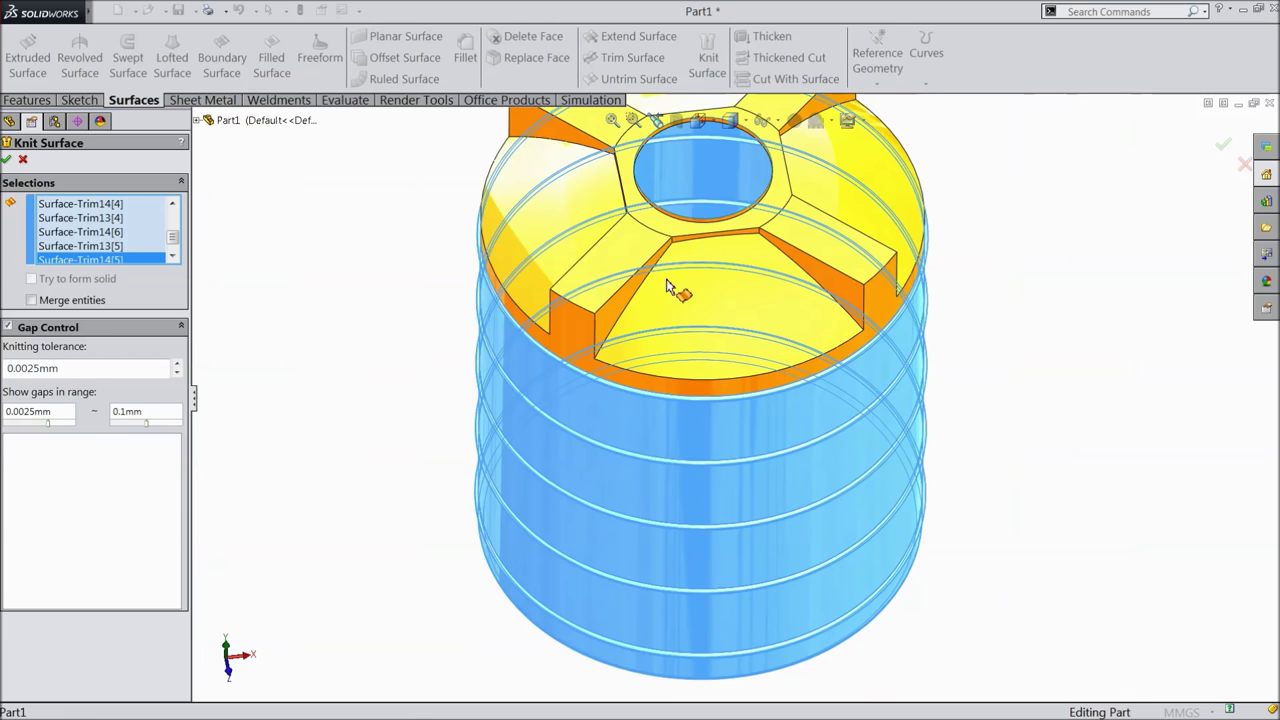
pyautogui.scroll(-2, 737, 446)
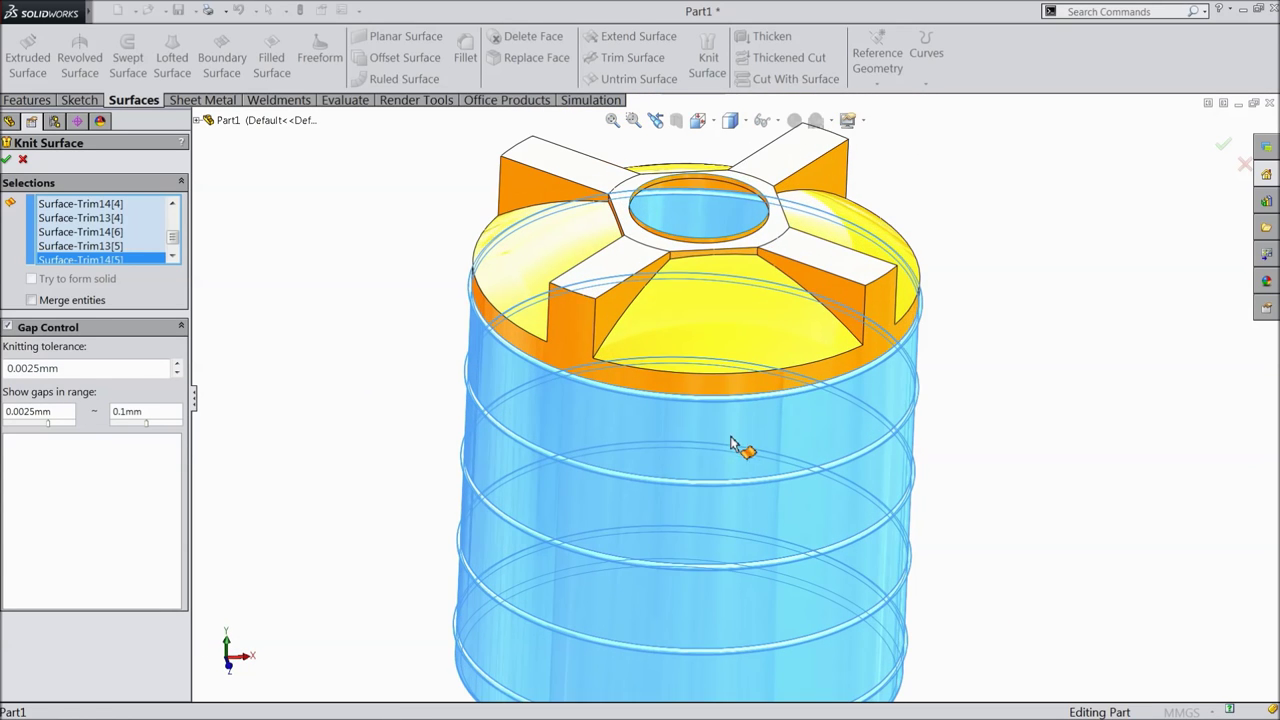
pyautogui.click(735, 338)
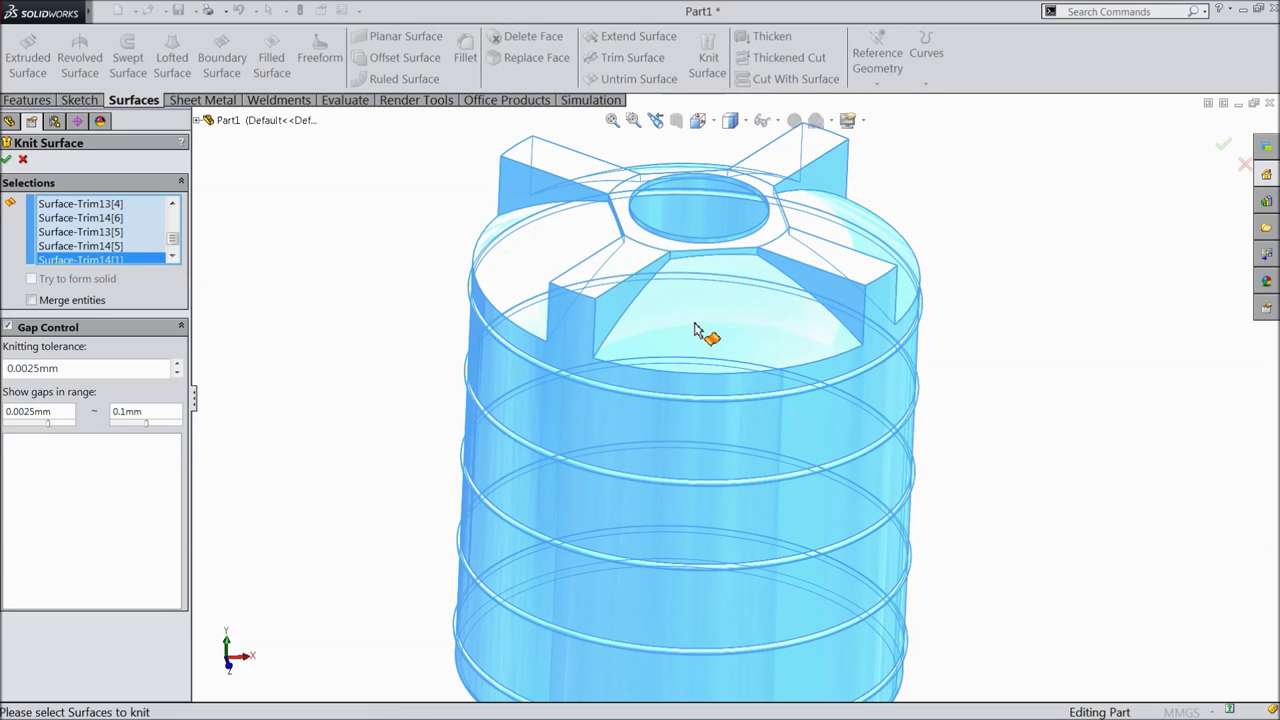
pyautogui.scroll(2, 573, 372)
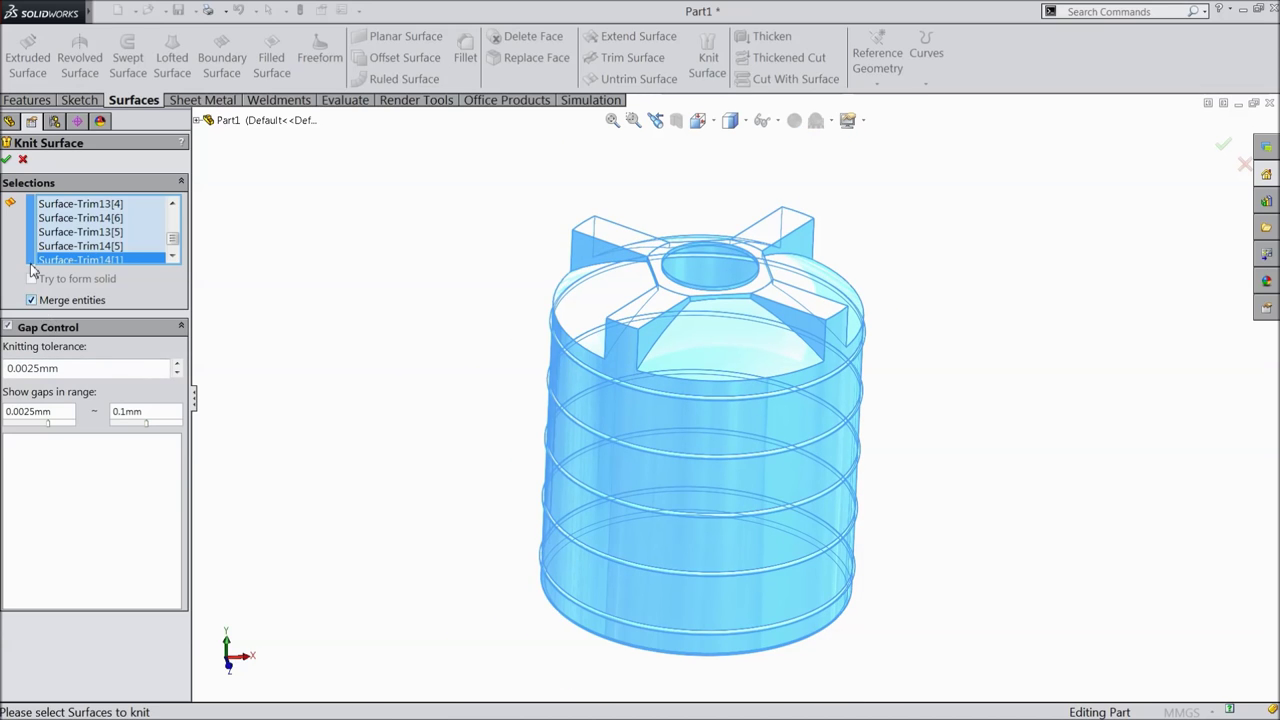
# Apply the Knit Surface with all selected tank surfaces and check the knitted body from several angles
pyautogui.click(7, 161)
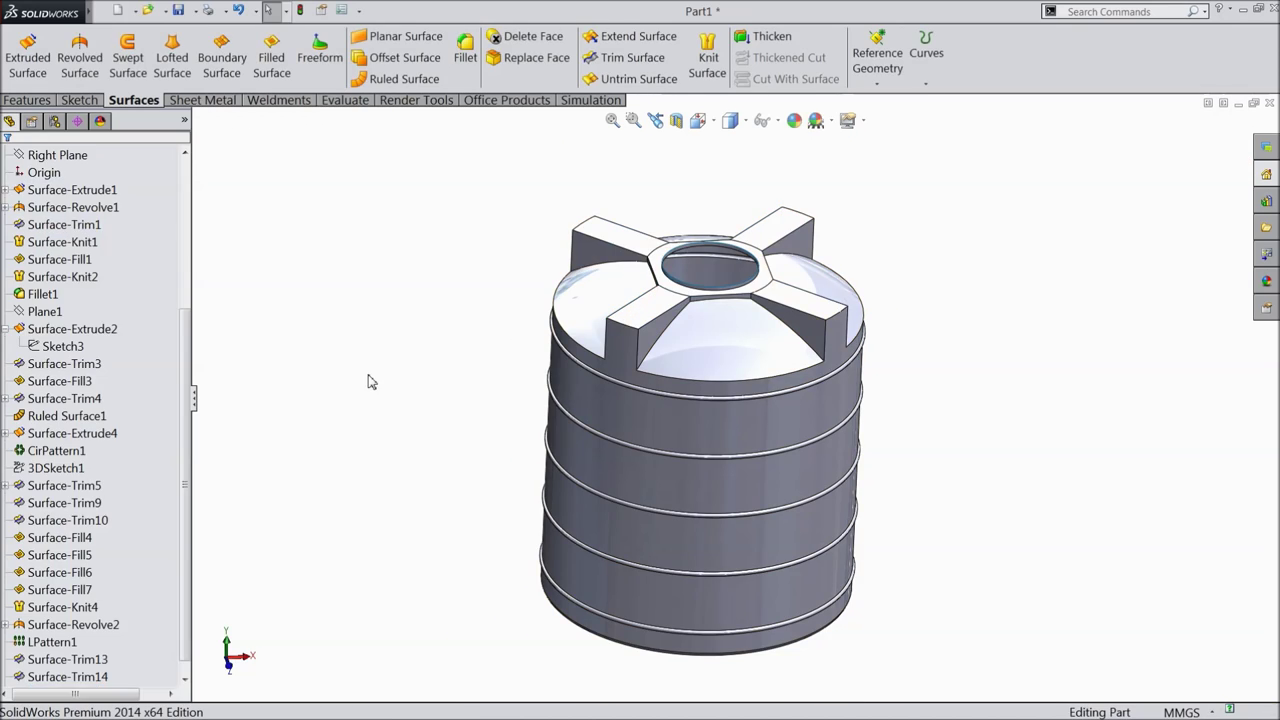
pyautogui.scroll(-3, 771, 568)
pyautogui.scroll(2, 743, 491)
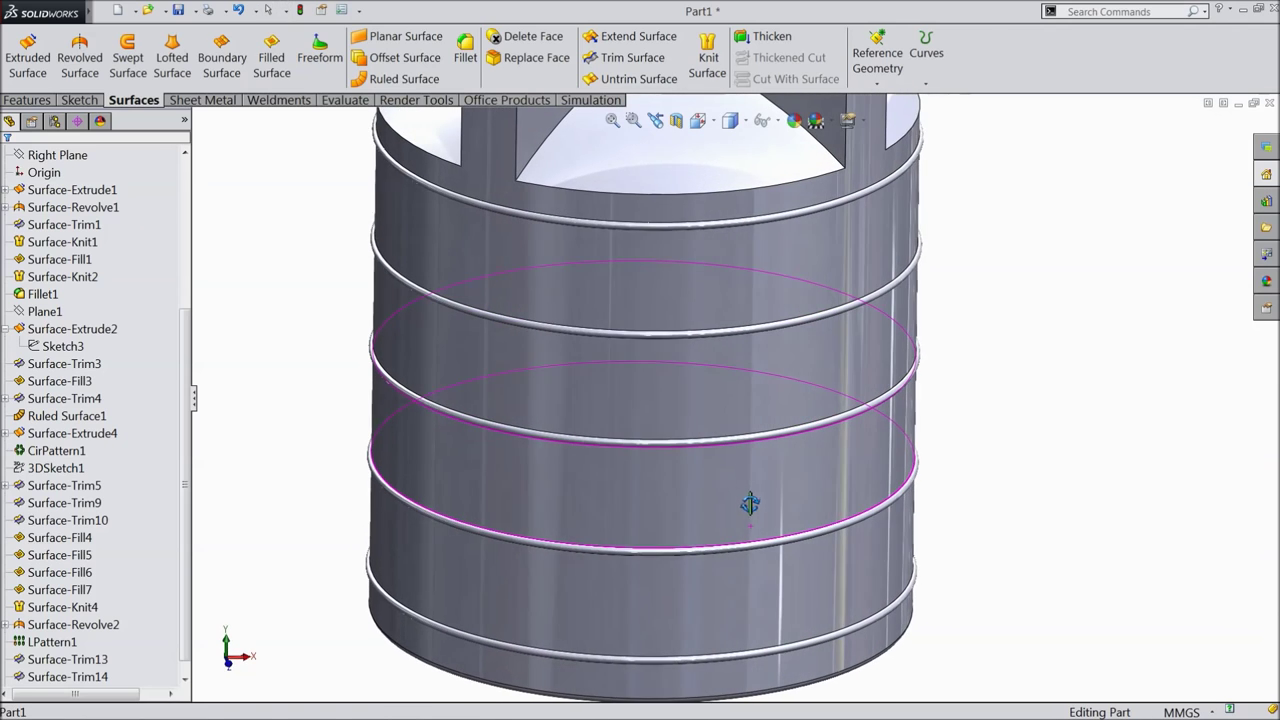
pyautogui.scroll(1, 900, 488)
pyautogui.moveTo(893, 485); pyautogui.dragTo(912, 415, button='middle')
pyautogui.scroll(2, 880, 409)
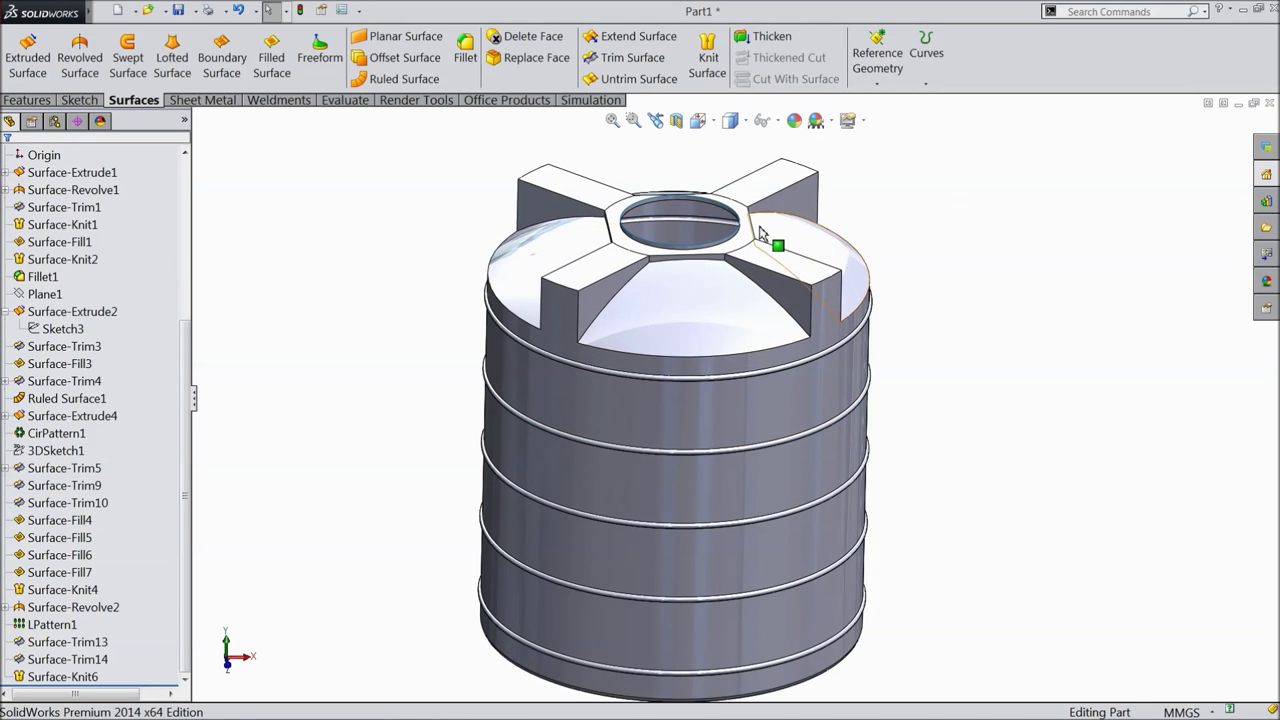
# Start a 10 mm constant-size fillet and select the four short vertical corner edges beside the opening on the front and left dome panels
pyautogui.scroll(-4, 697, 229)
pyautogui.scroll(-4, 651, 354)
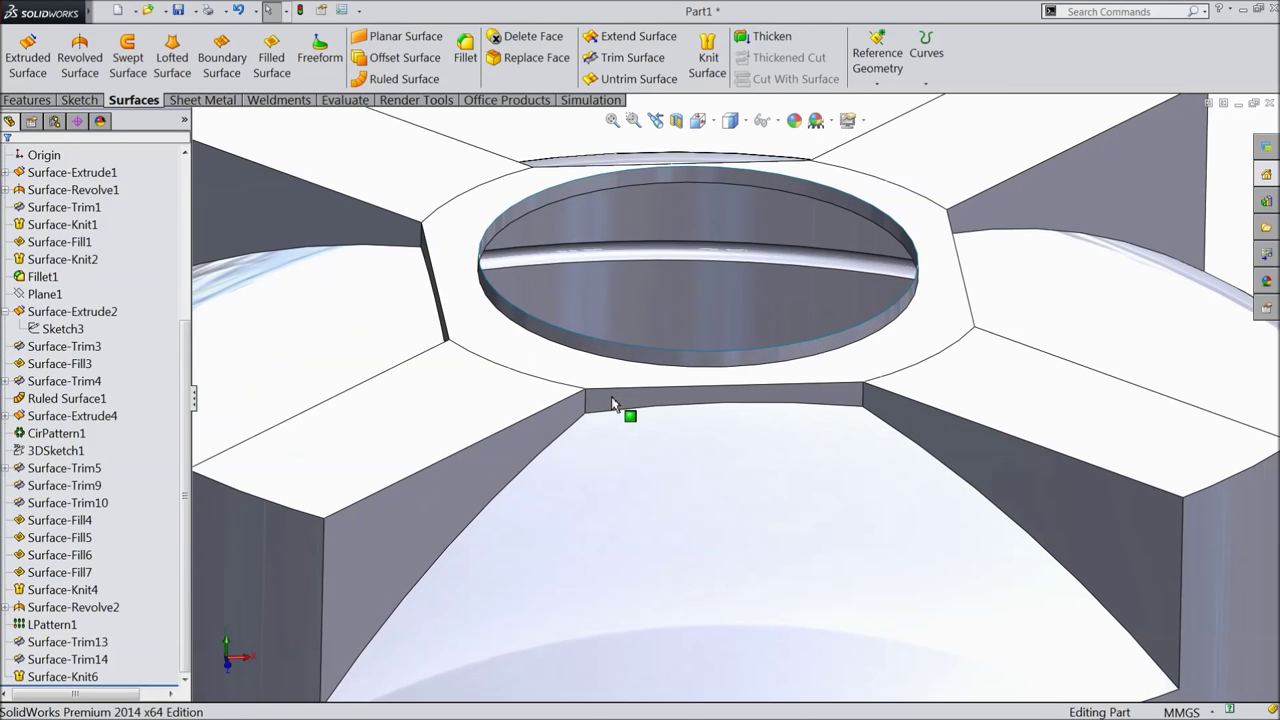
pyautogui.click(462, 58)
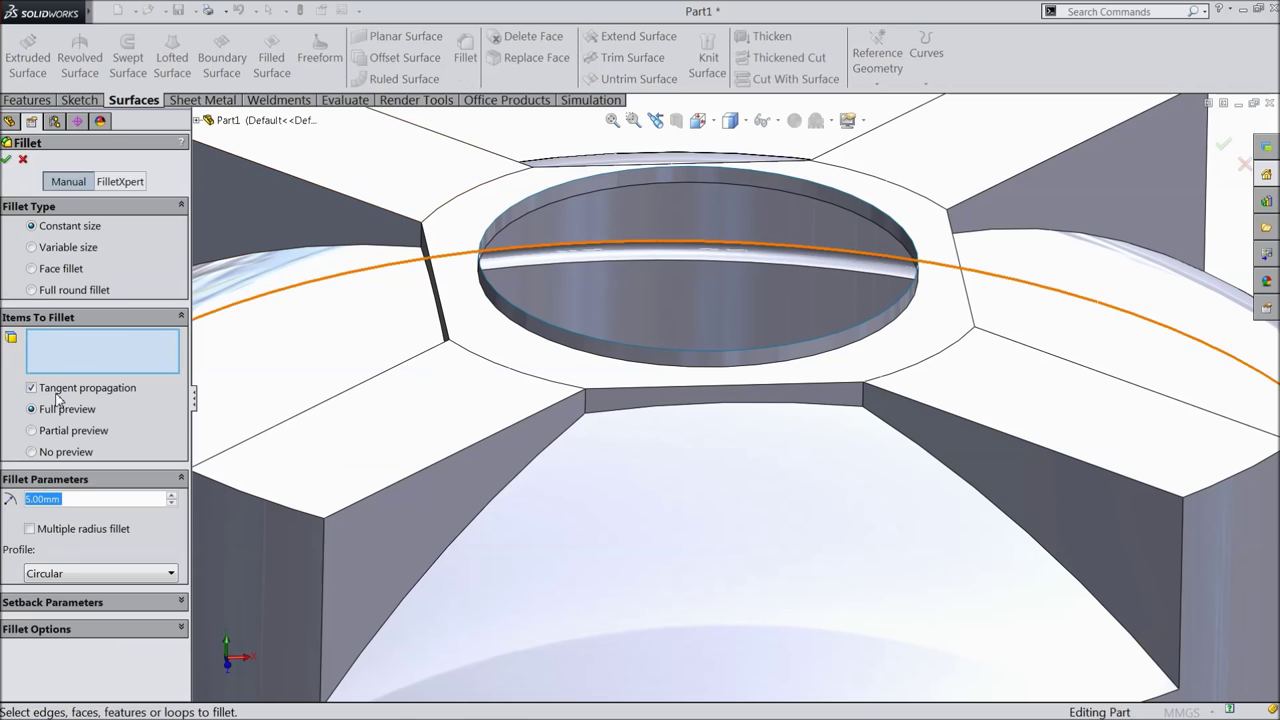
pyautogui.write('10')
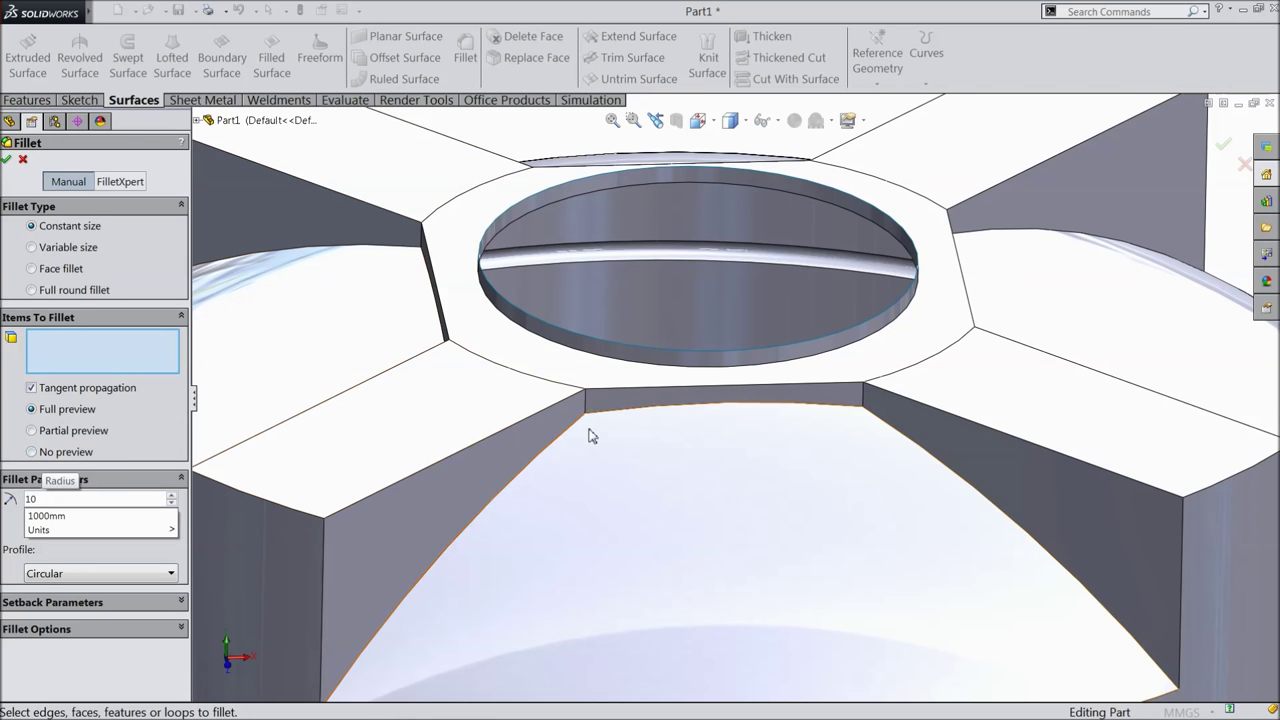
pyautogui.click(587, 403)
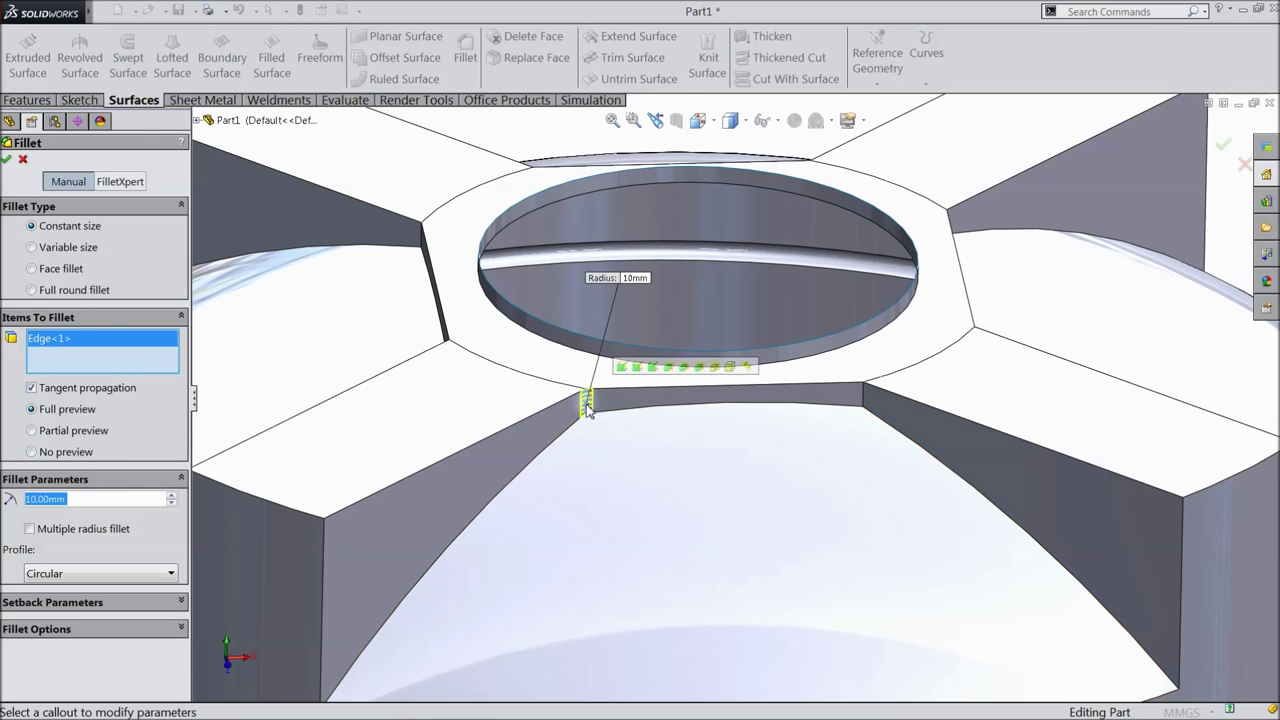
pyautogui.click(862, 396)
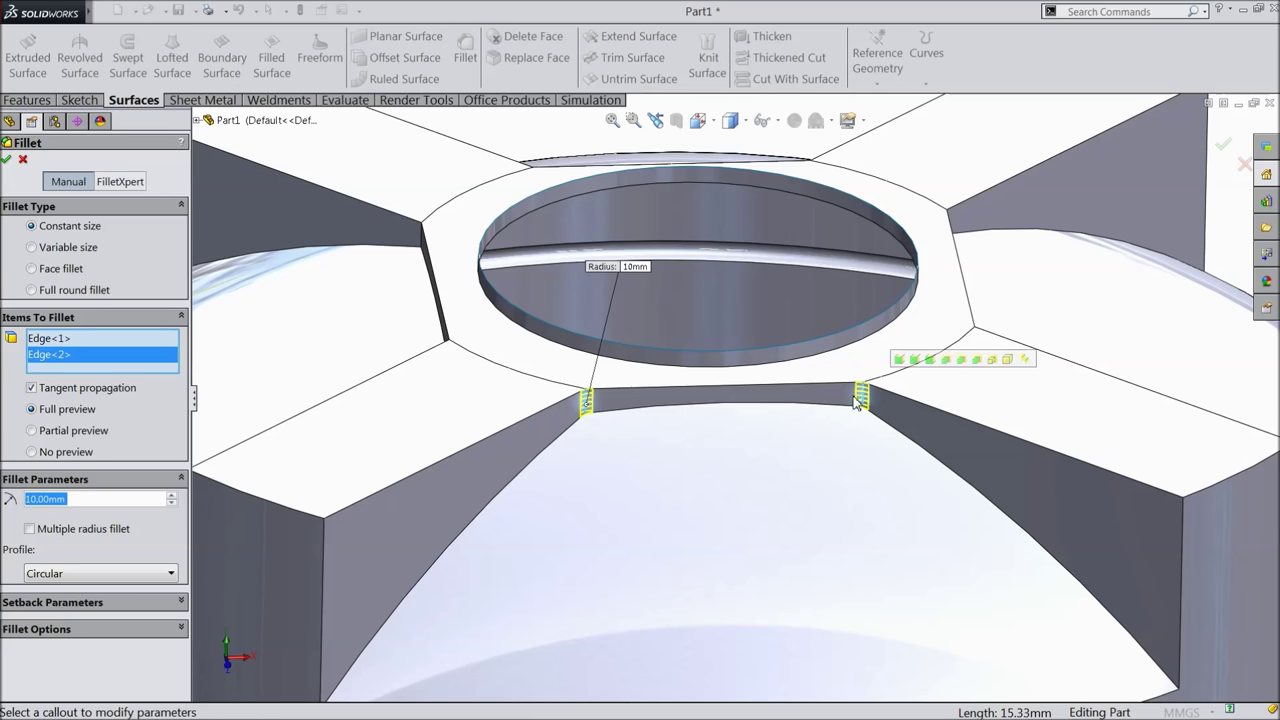
pyautogui.click(421, 250)
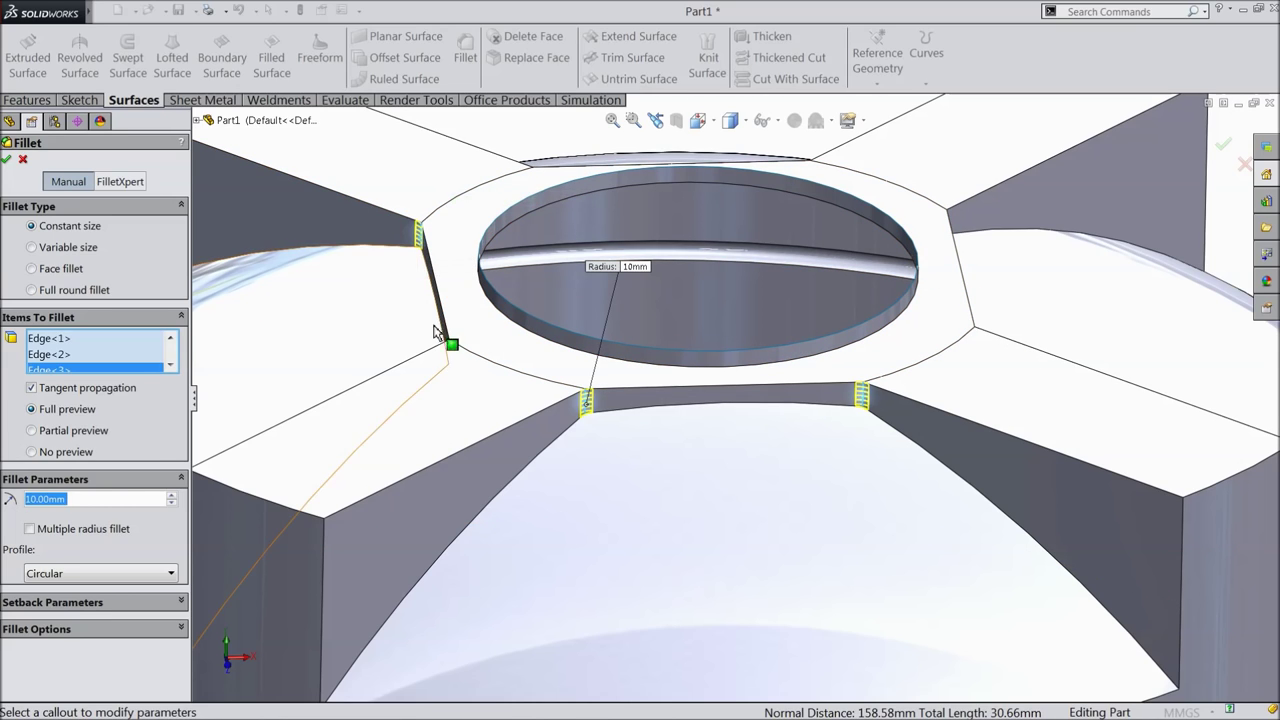
pyautogui.click(448, 358)
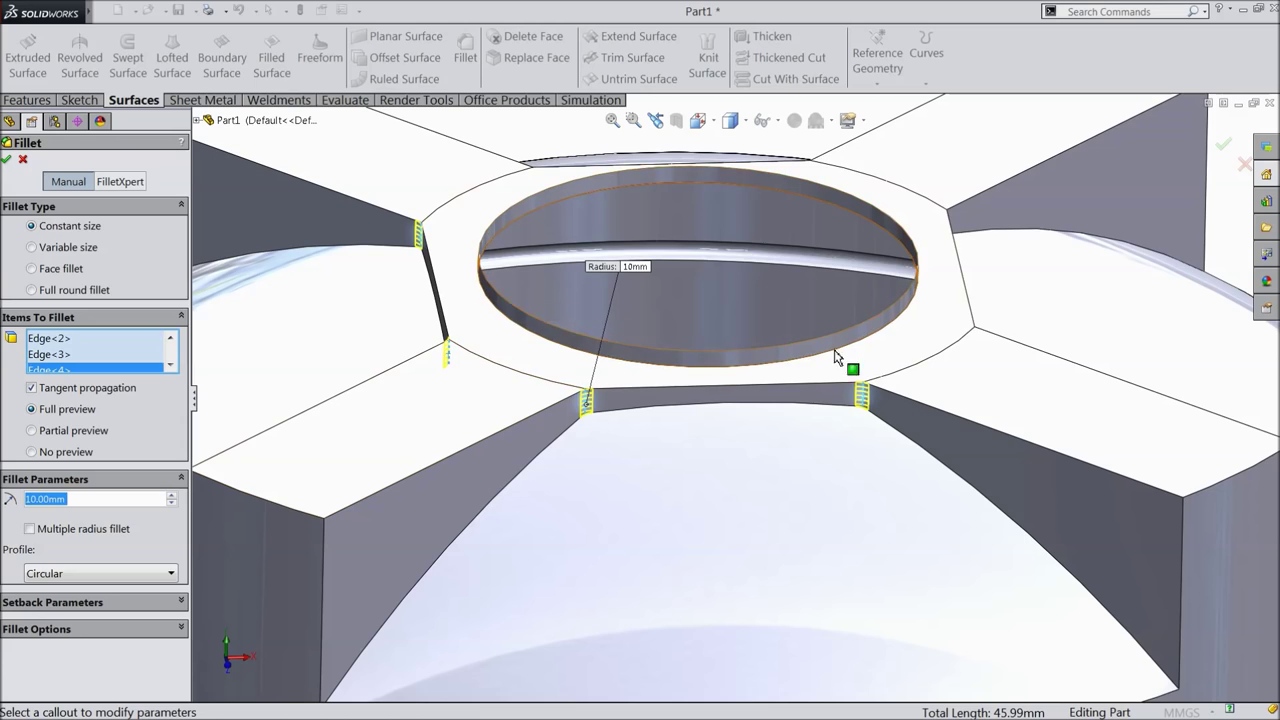
# Add the four short vertical corner edges of the right and rear dome panels to the 10 mm fillet and apply it
pyautogui.click(973, 340)
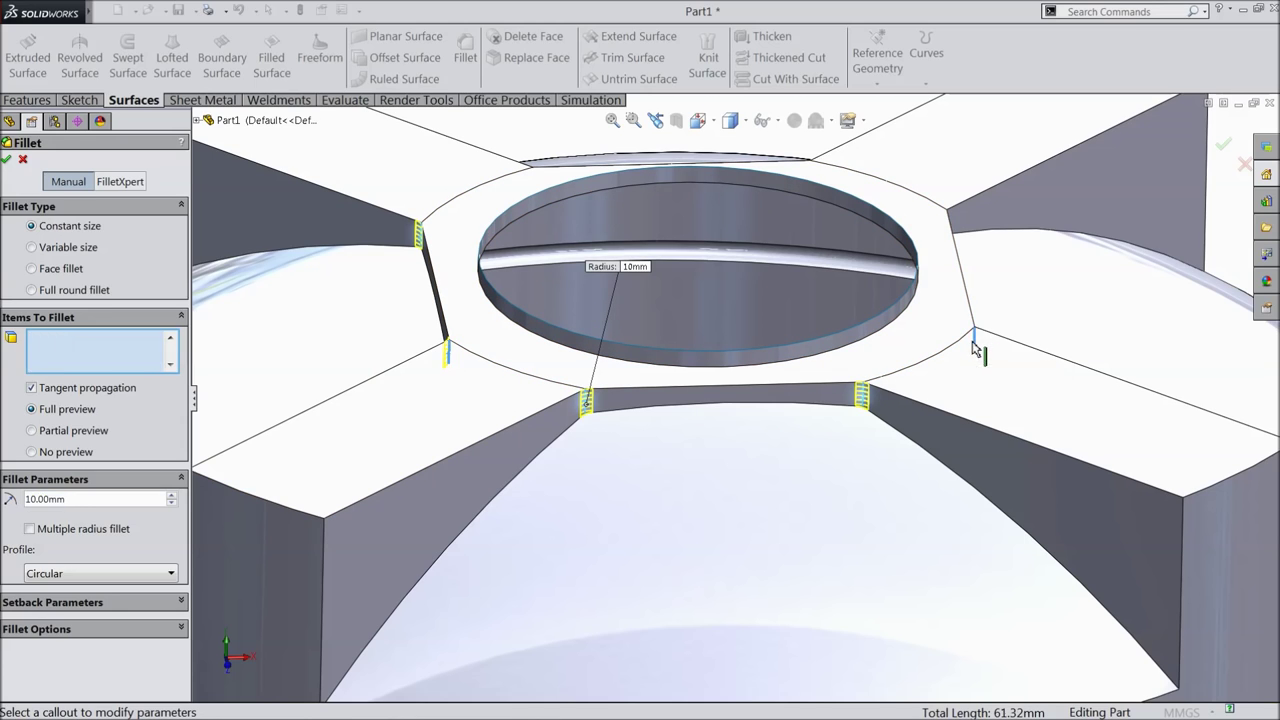
pyautogui.click(942, 225)
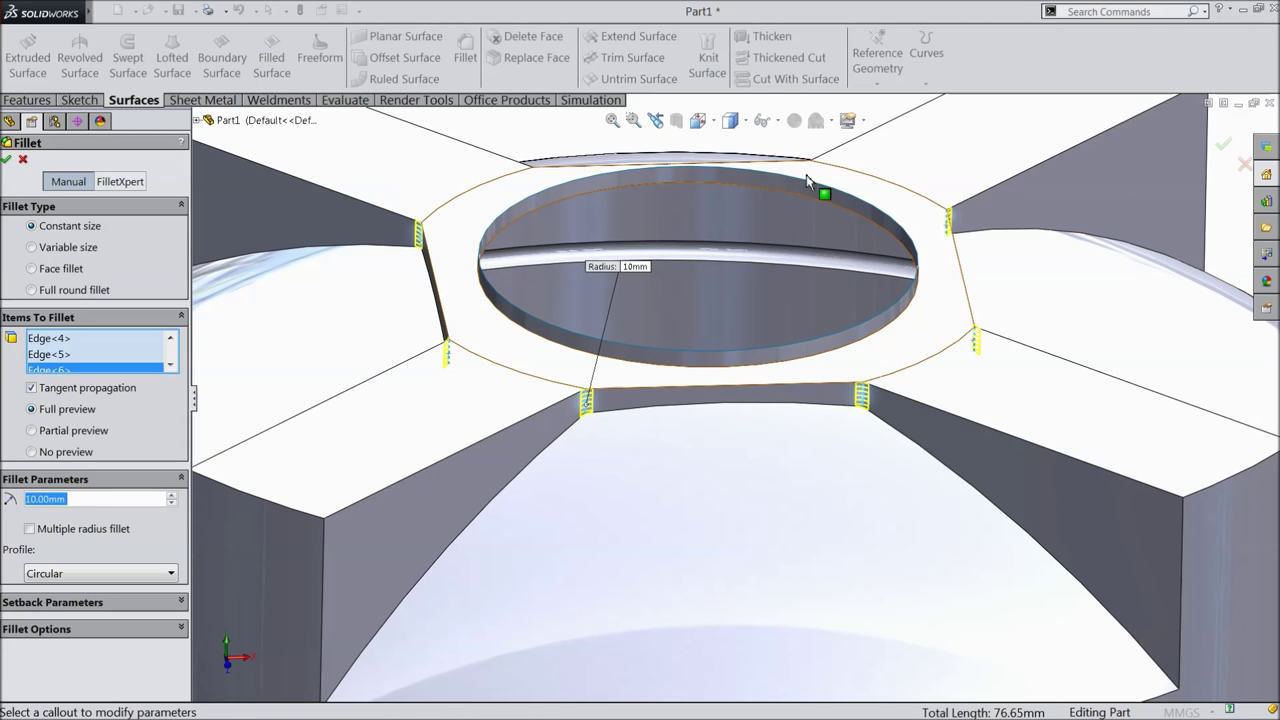
pyautogui.click(812, 170)
pyautogui.click(533, 184)
pyautogui.moveTo(538, 190); pyautogui.dragTo(634, 249, button='middle')
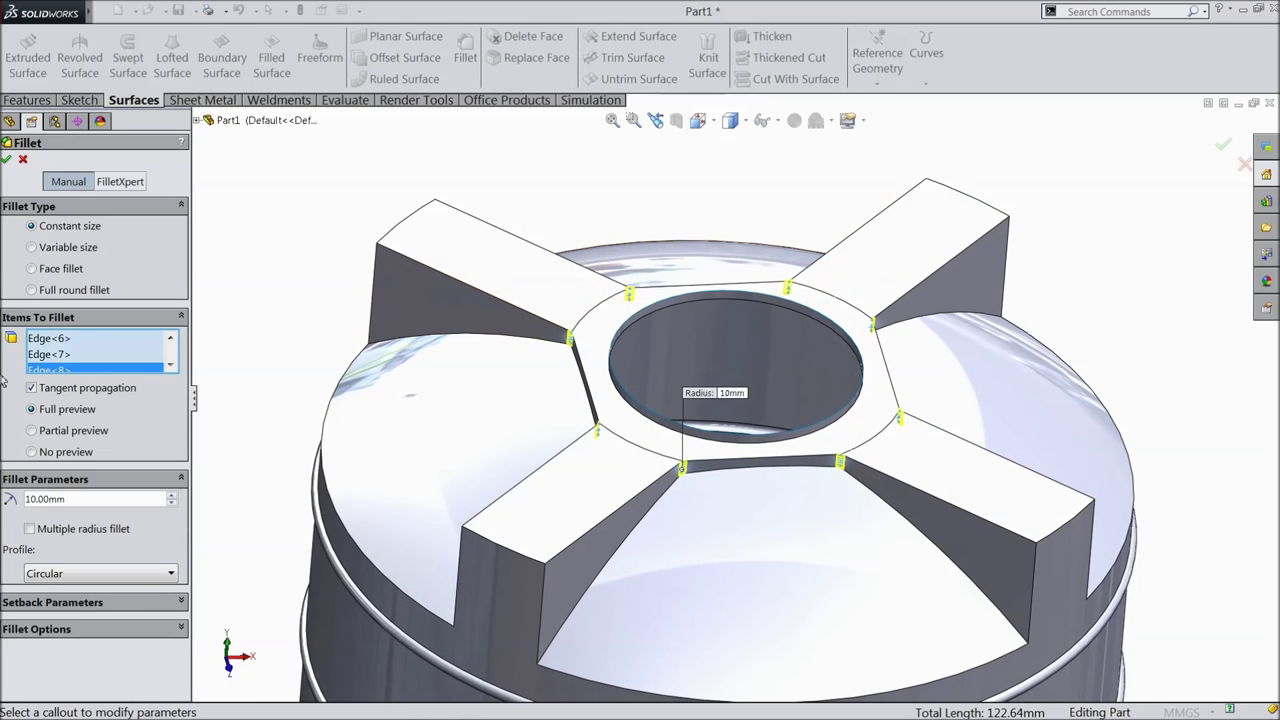
pyautogui.click(7, 160)
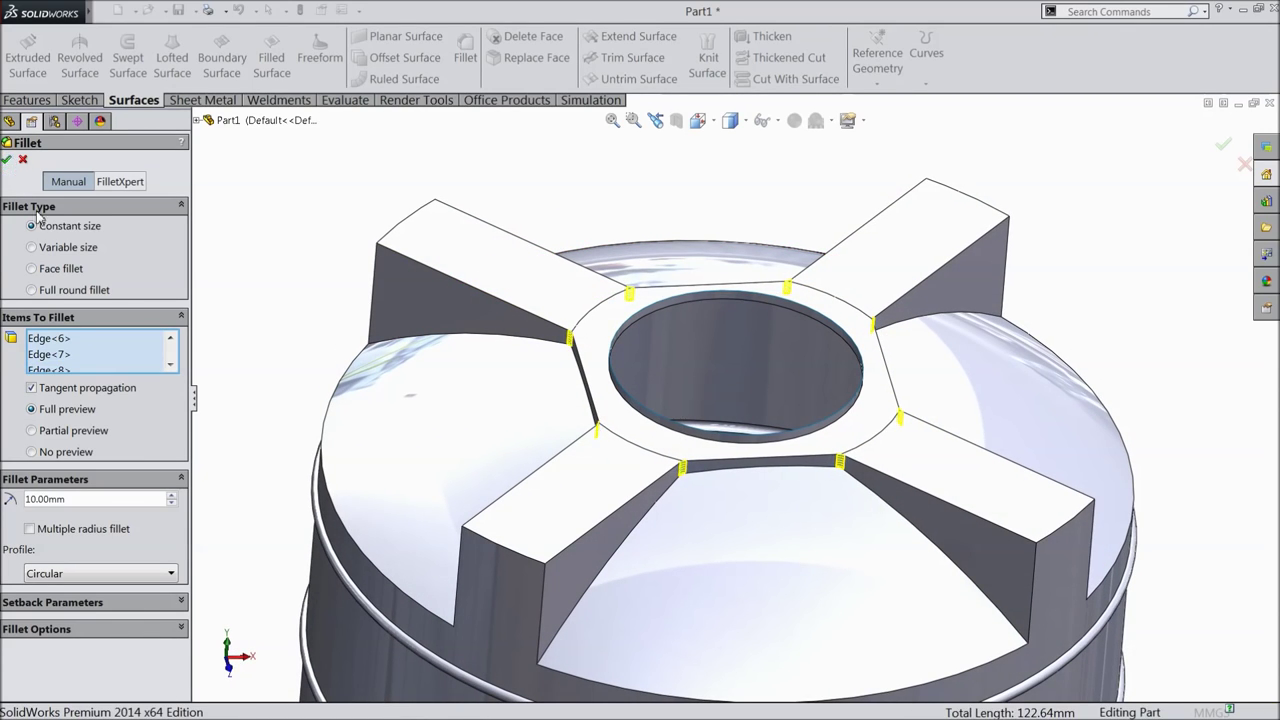
# Start a 5 mm constant-size fillet and select the side and outer boundary edges of the front dome panel
pyautogui.click(465, 57)
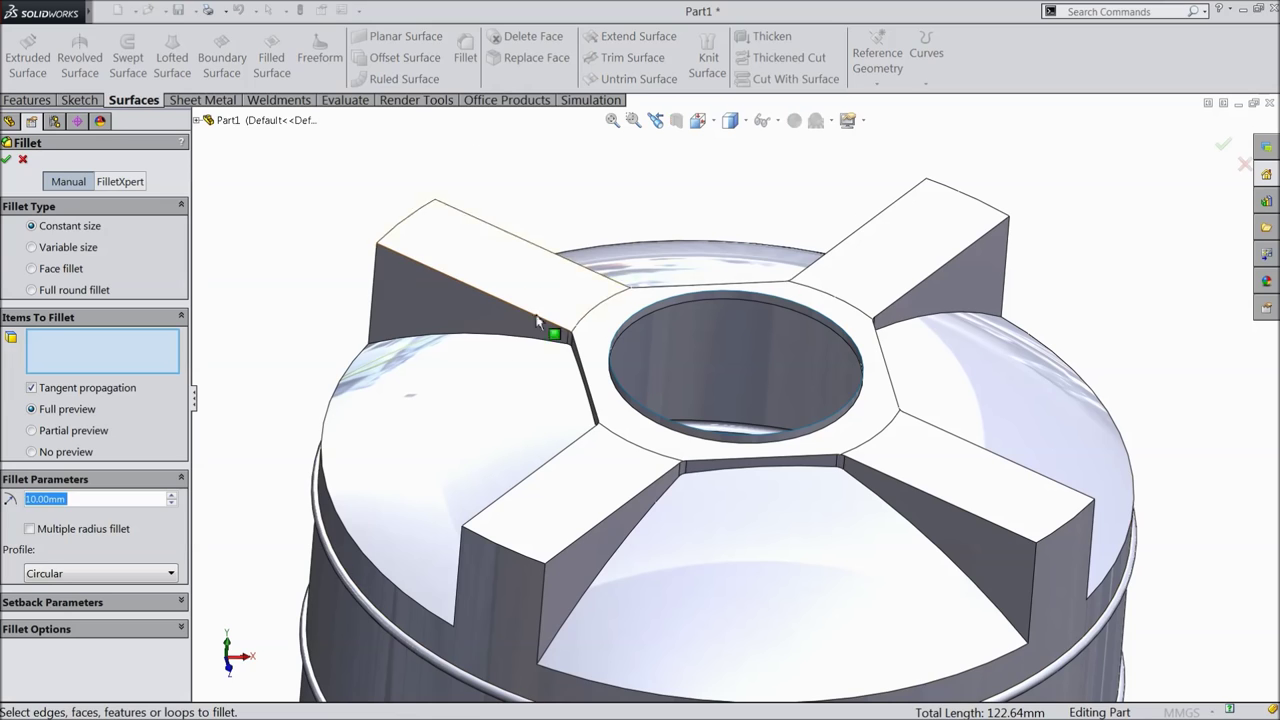
pyautogui.write('5')
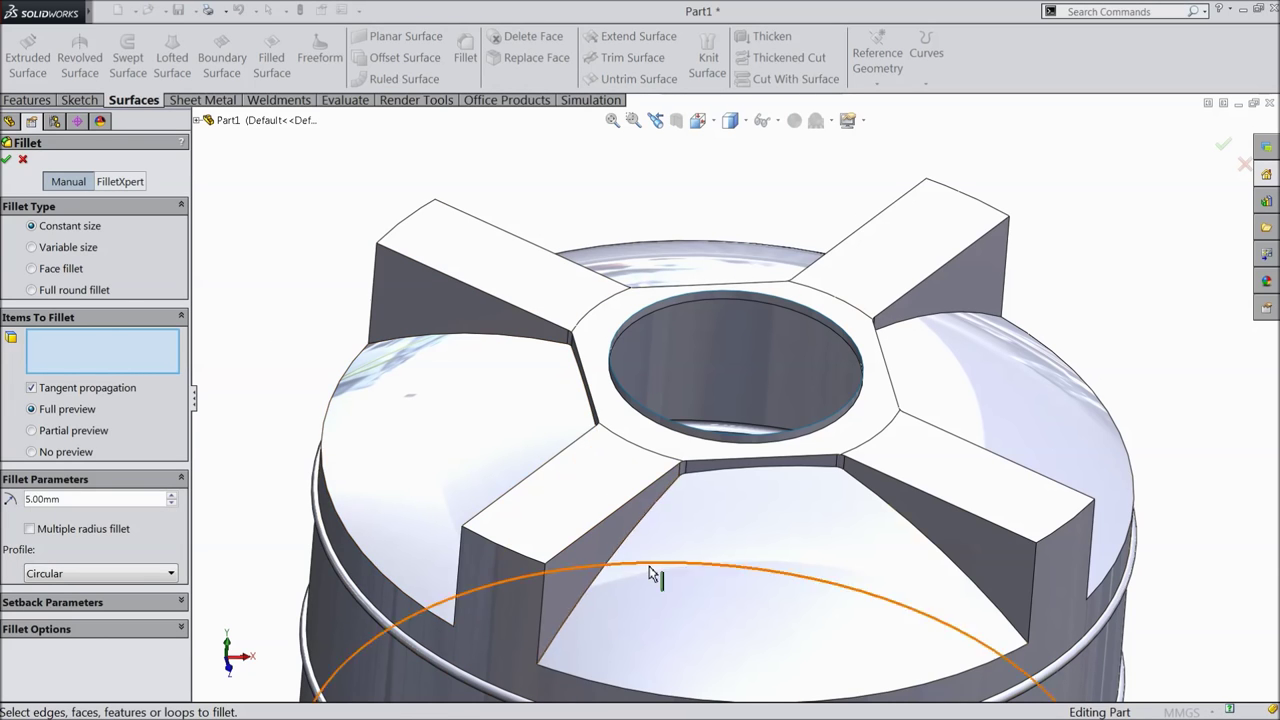
pyautogui.scroll(1, 814, 594)
pyautogui.scroll(-5, 562, 472)
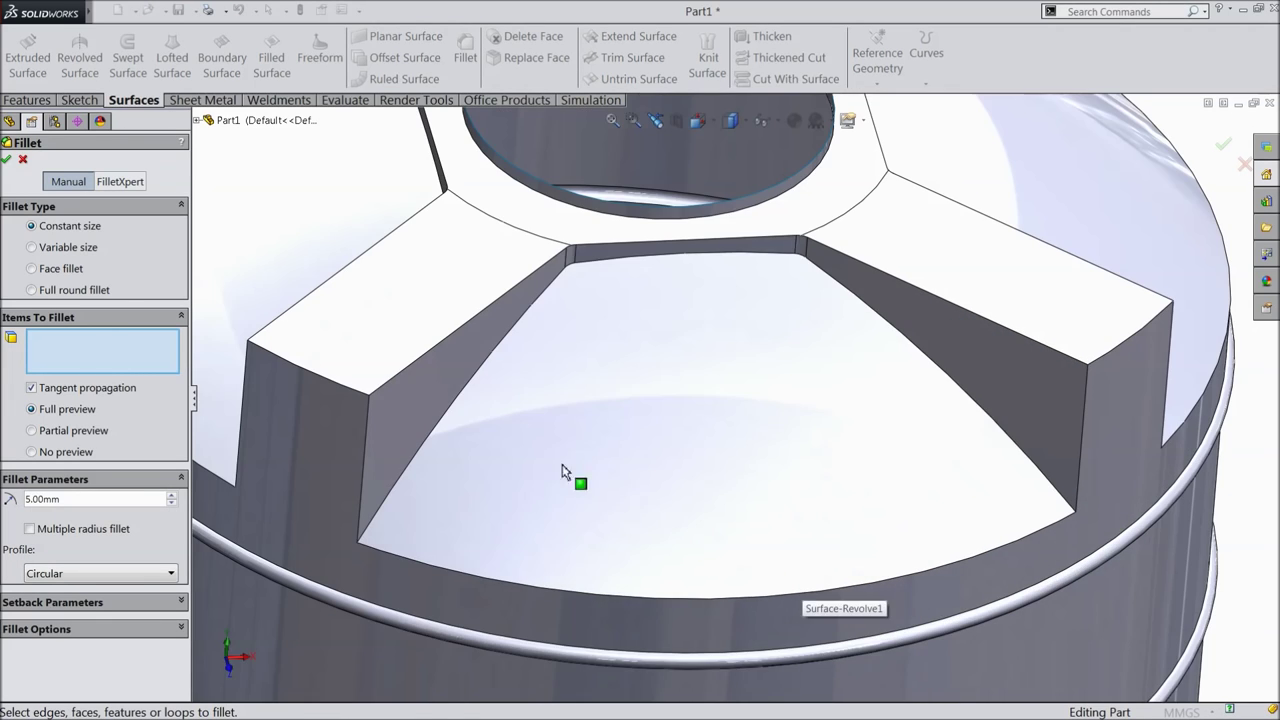
pyautogui.click(453, 411)
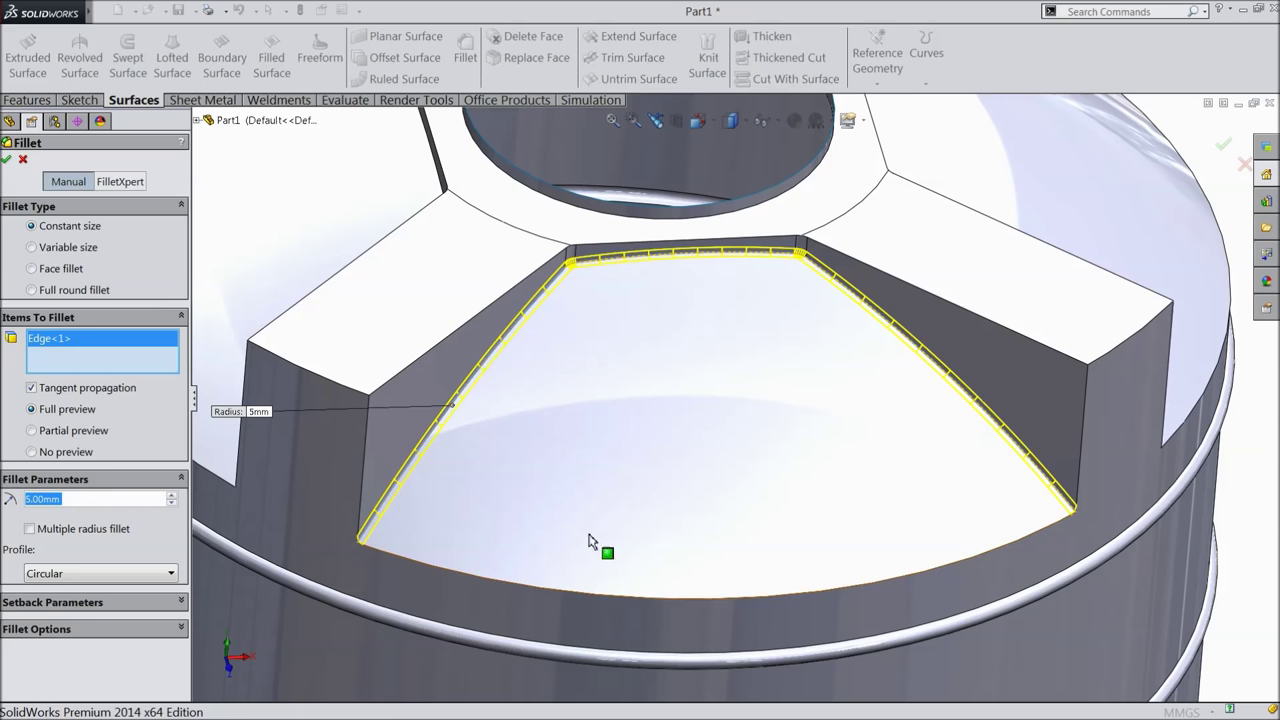
pyautogui.click(645, 599)
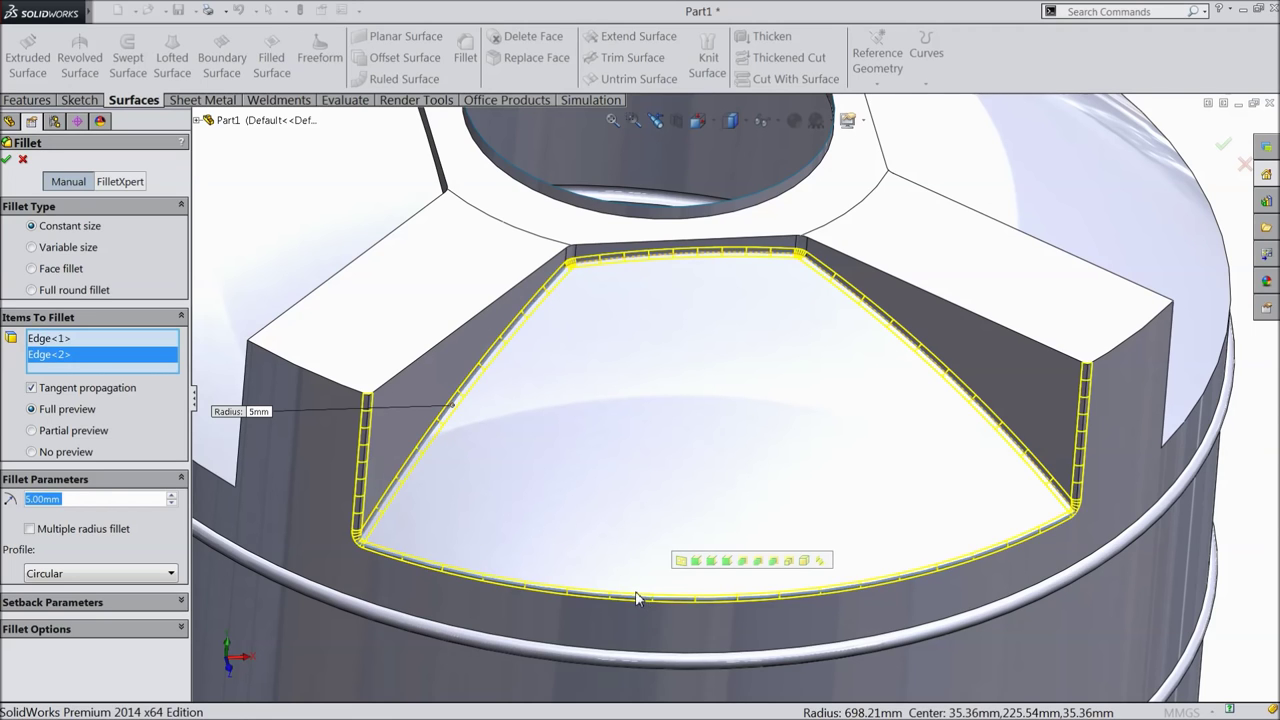
pyautogui.scroll(5, 557, 497)
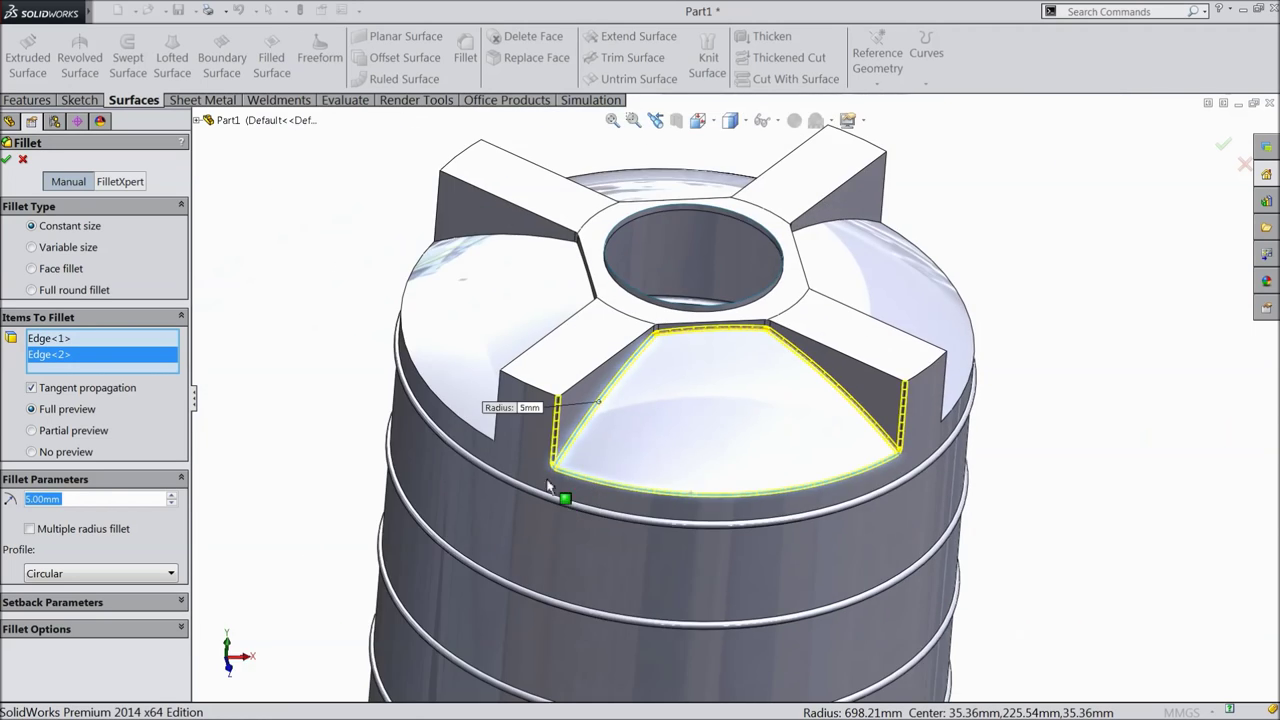
pyautogui.click(488, 340)
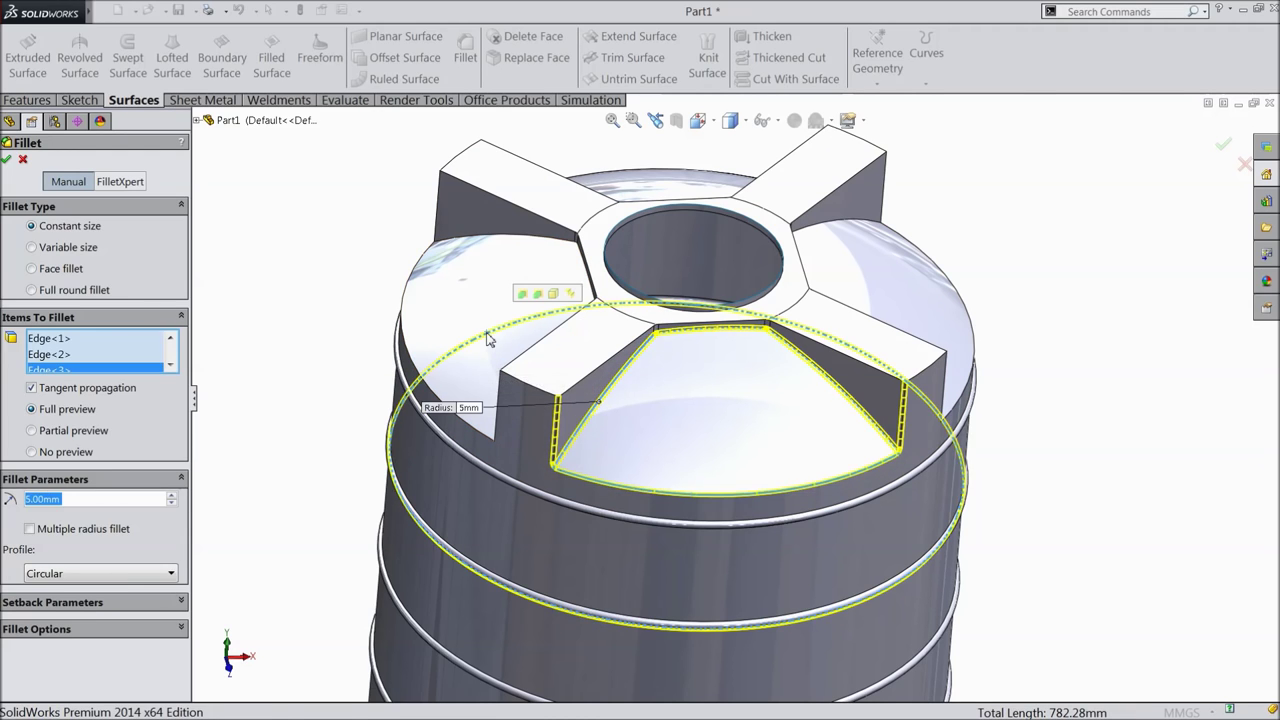
pyautogui.rightClick(75, 372)
pyautogui.click(116, 396)
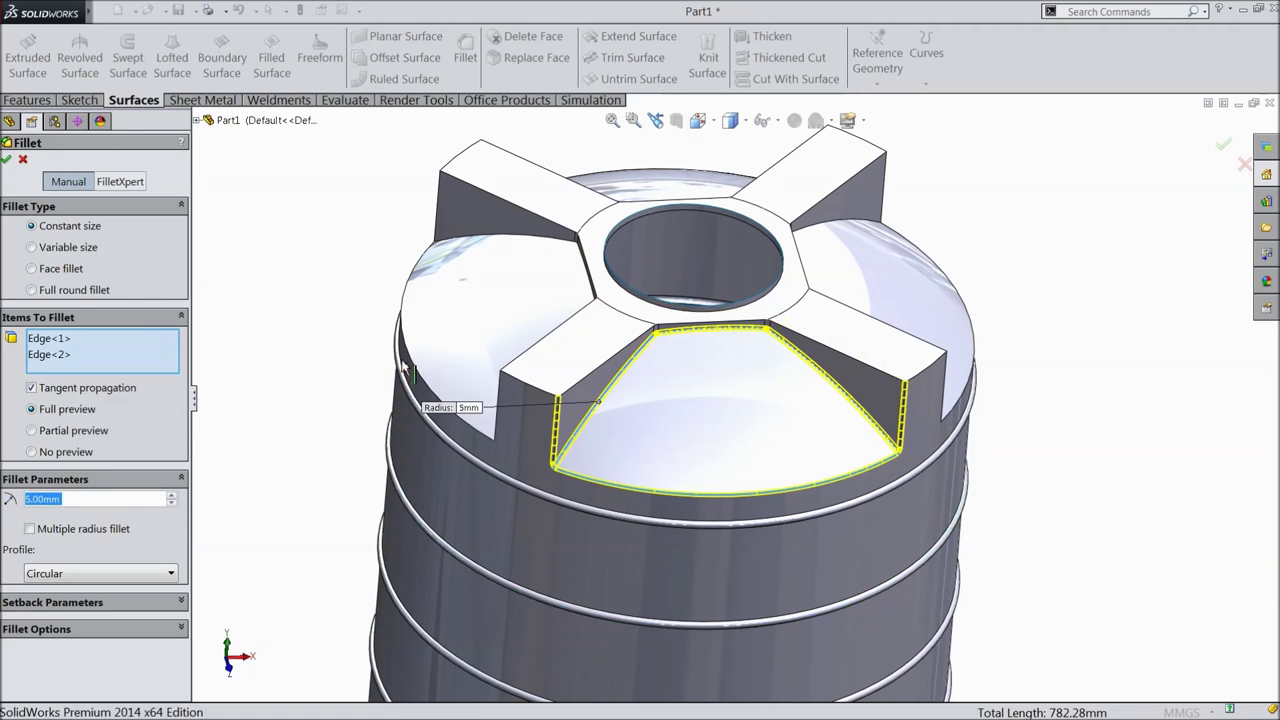
# Add the faces of the three remaining dome panels to the 5 mm fillet and apply it
pyautogui.click(472, 328)
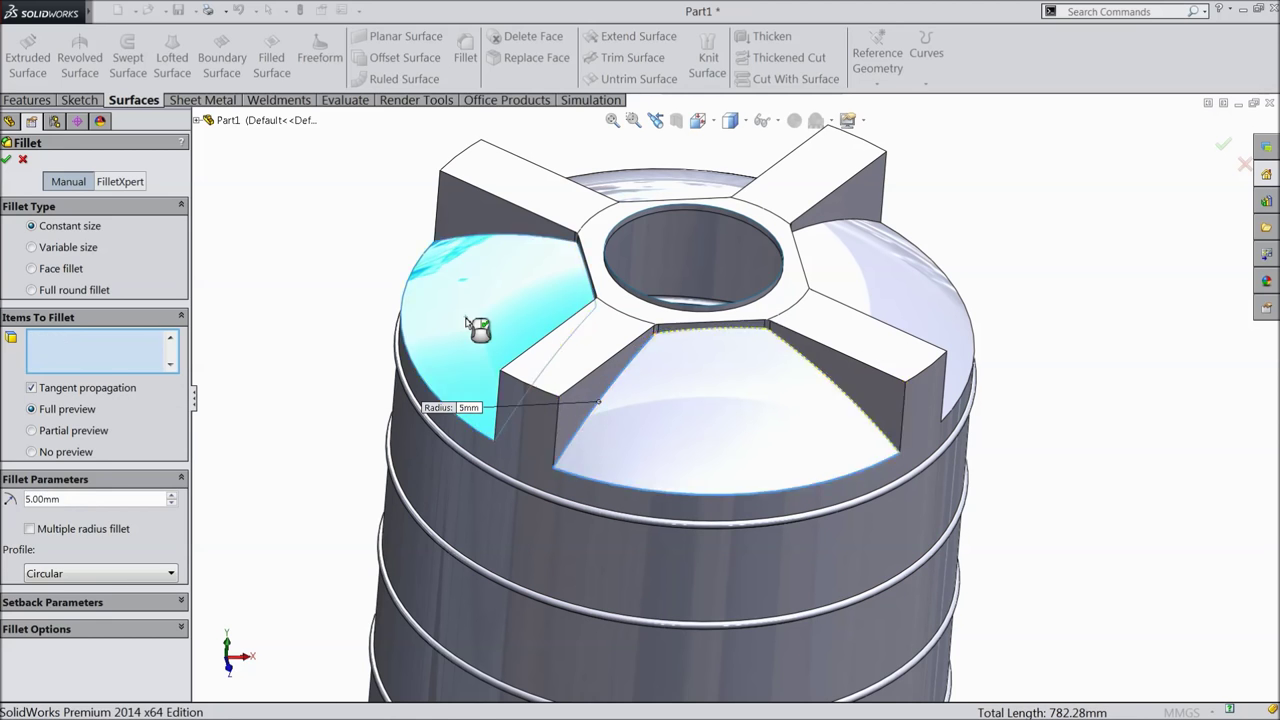
pyautogui.scroll(3, 406, 392)
pyautogui.moveTo(406, 392); pyautogui.dragTo(651, 535, button='middle')
pyautogui.scroll(2, 505, 372)
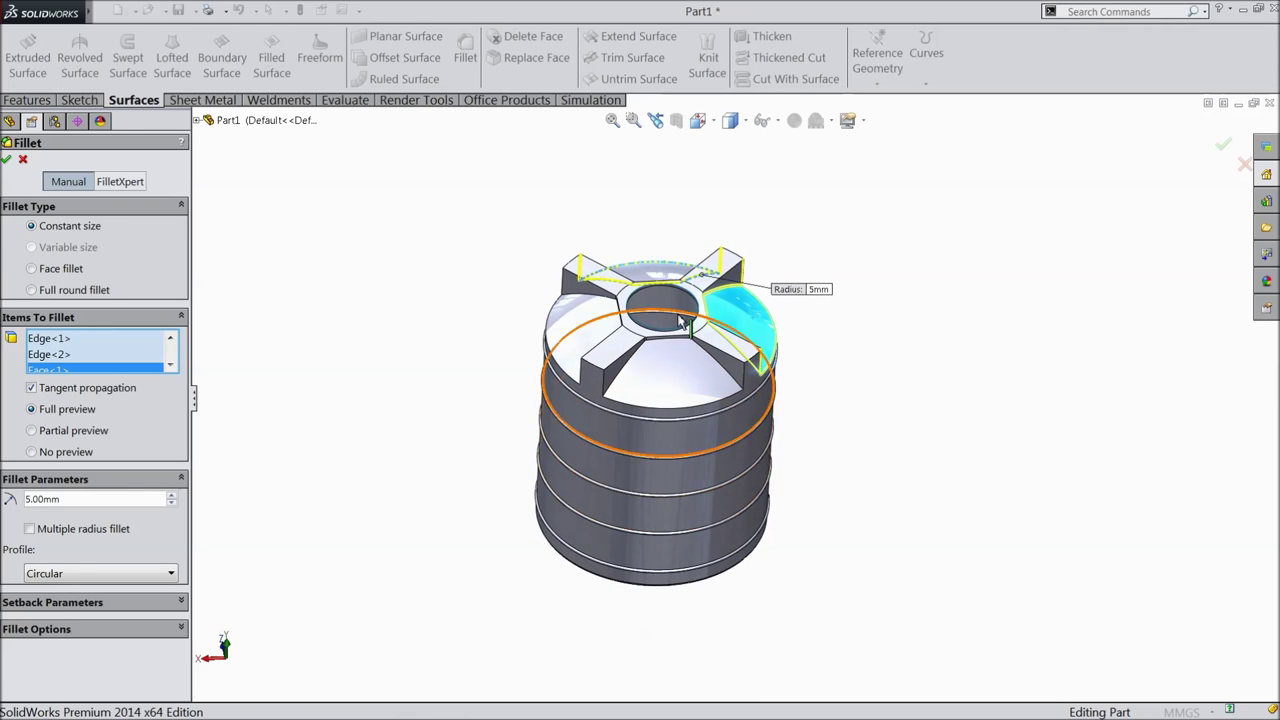
pyautogui.scroll(-4, 655, 405)
pyautogui.click(727, 452)
pyautogui.click(497, 337)
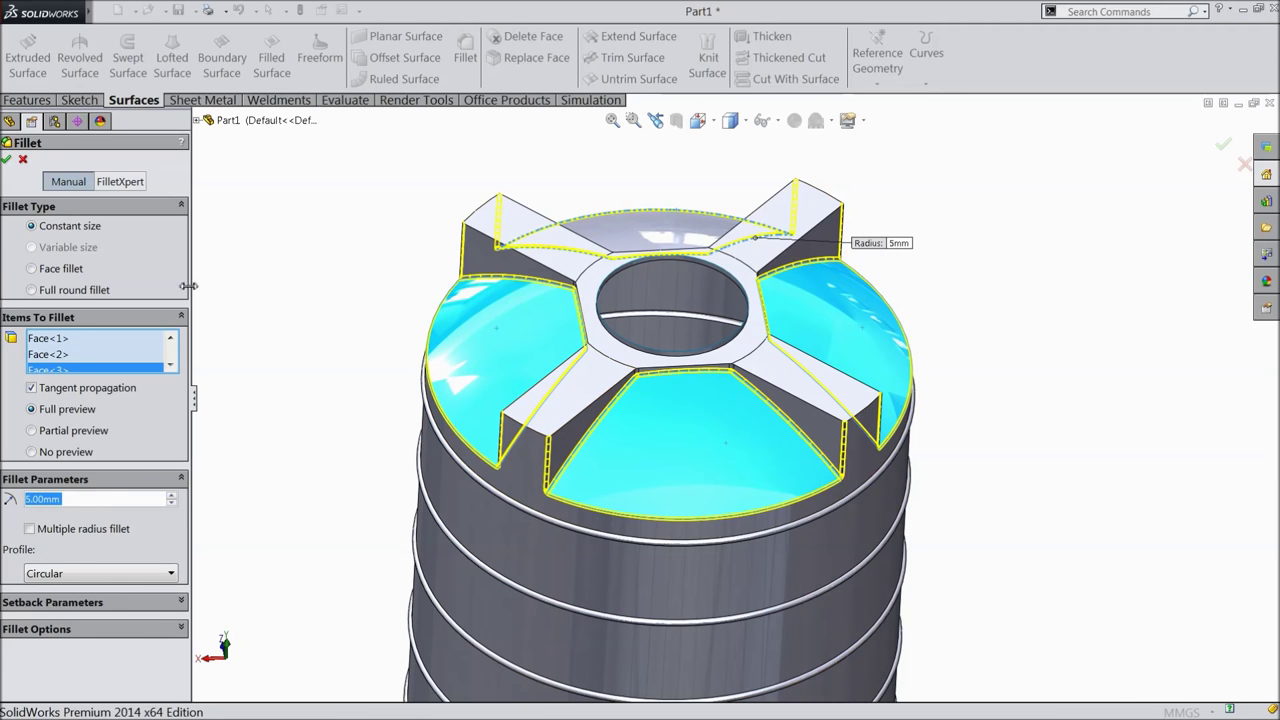
pyautogui.click(8, 160)
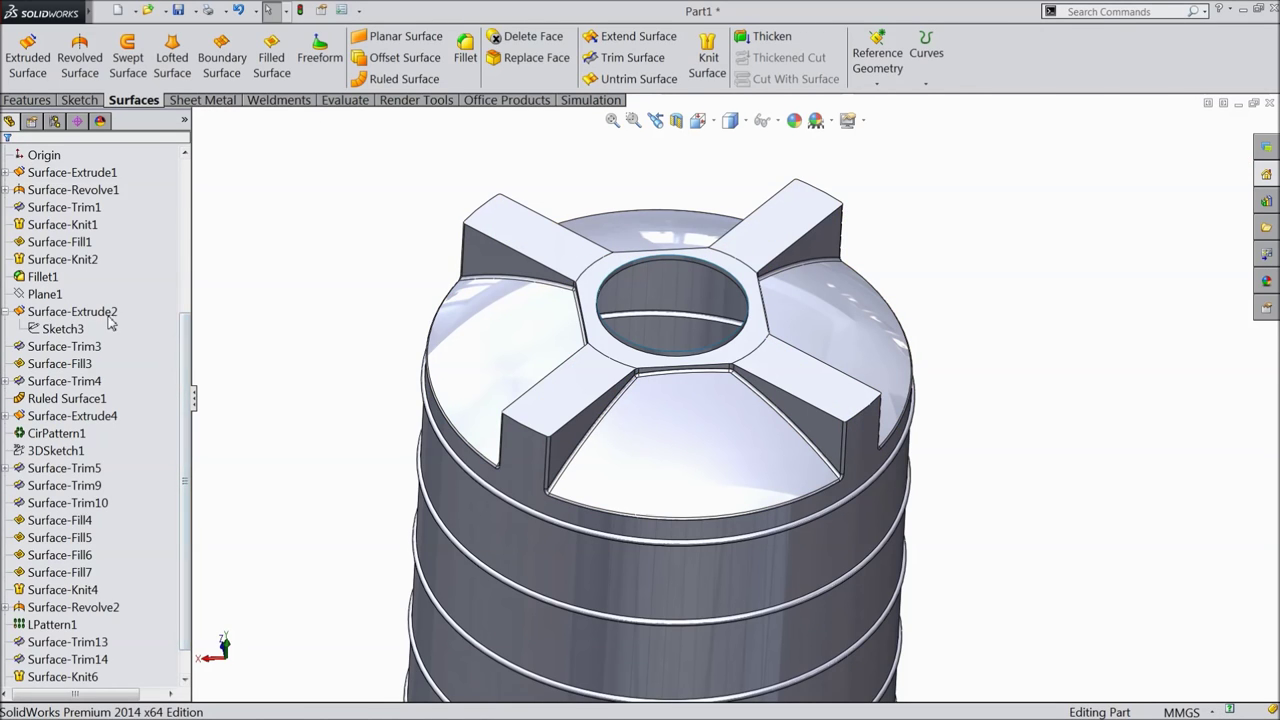
# Fillet the outline of the four ribs' connected top face with a 5 mm radius
pyautogui.click(465, 50)
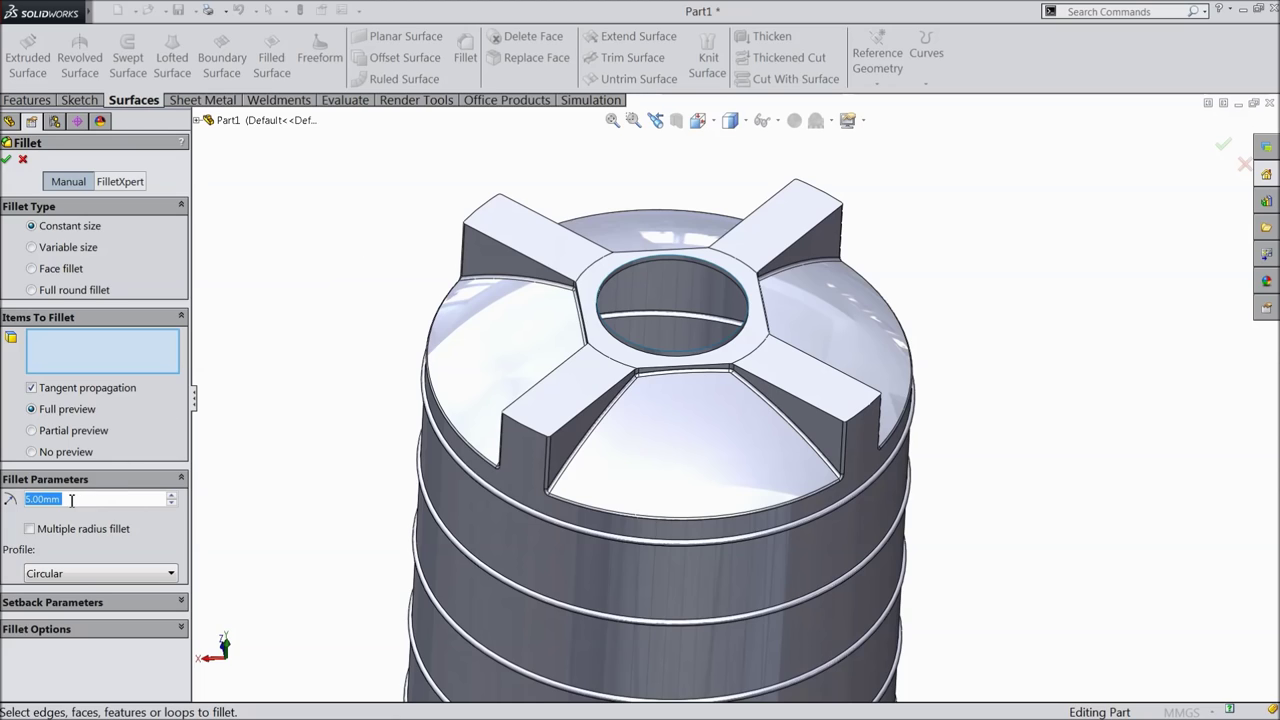
pyautogui.click(588, 384)
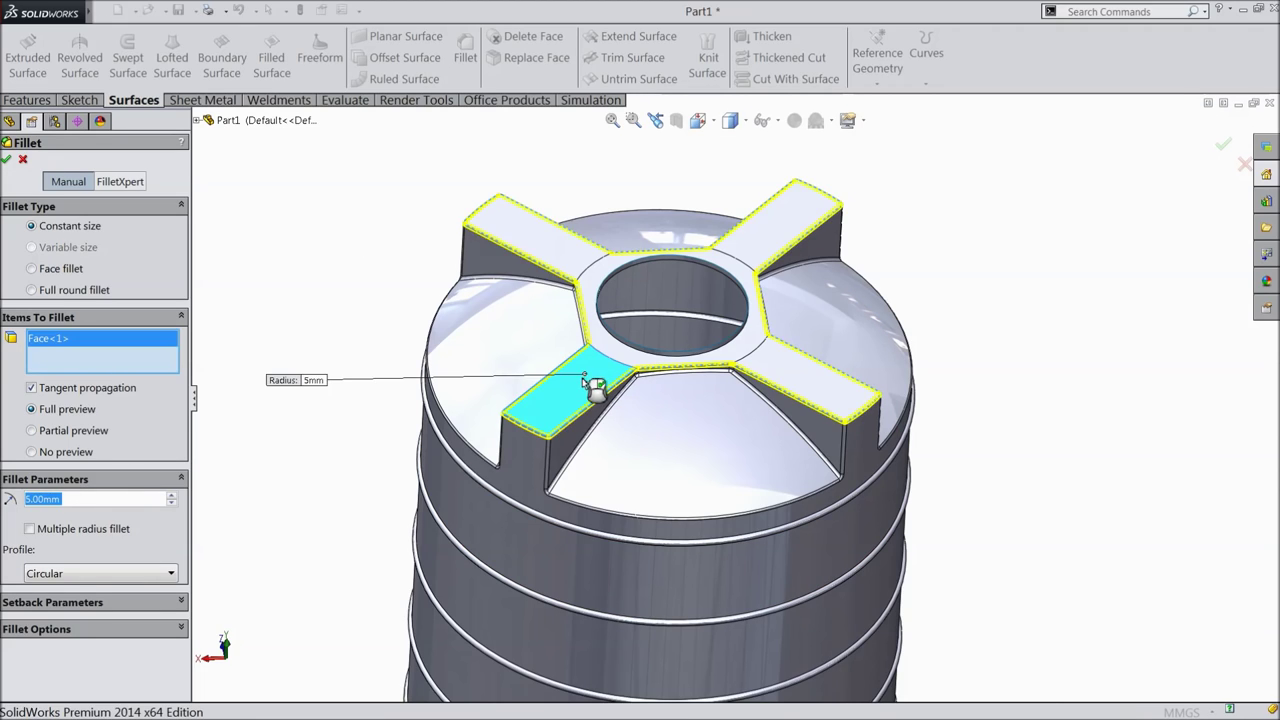
pyautogui.scroll(-3, 676, 322)
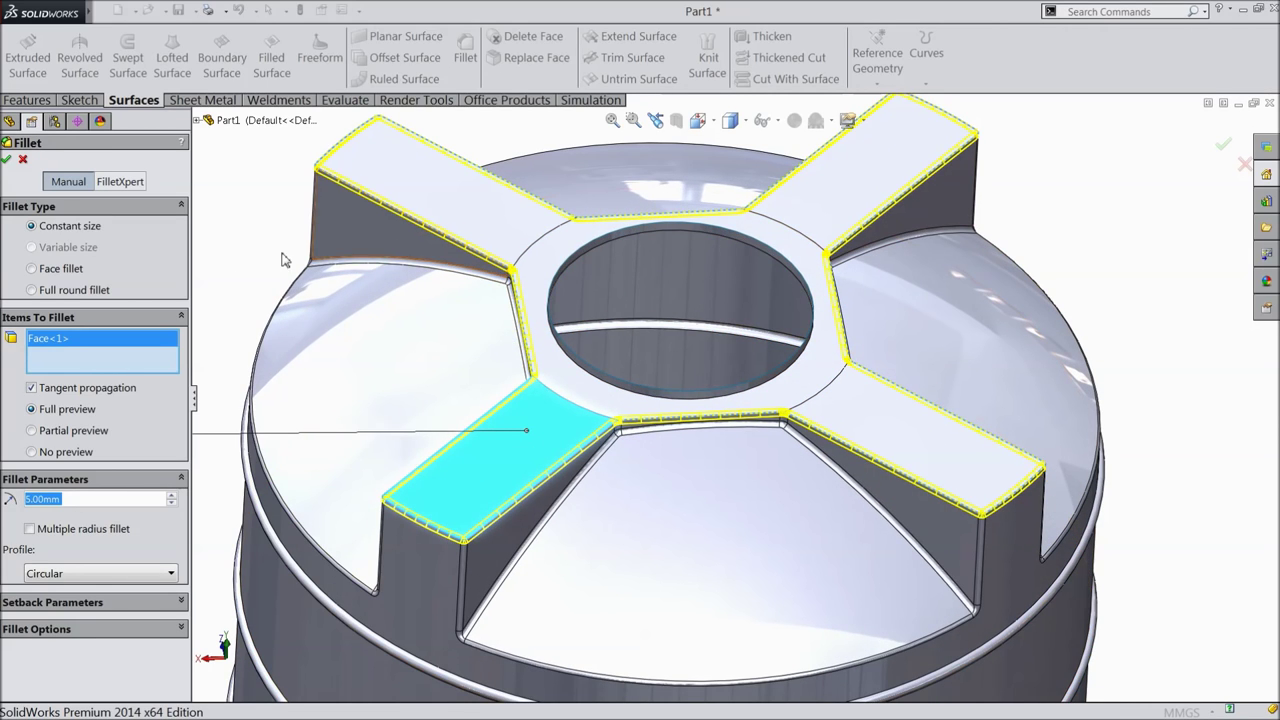
pyautogui.press('Return')
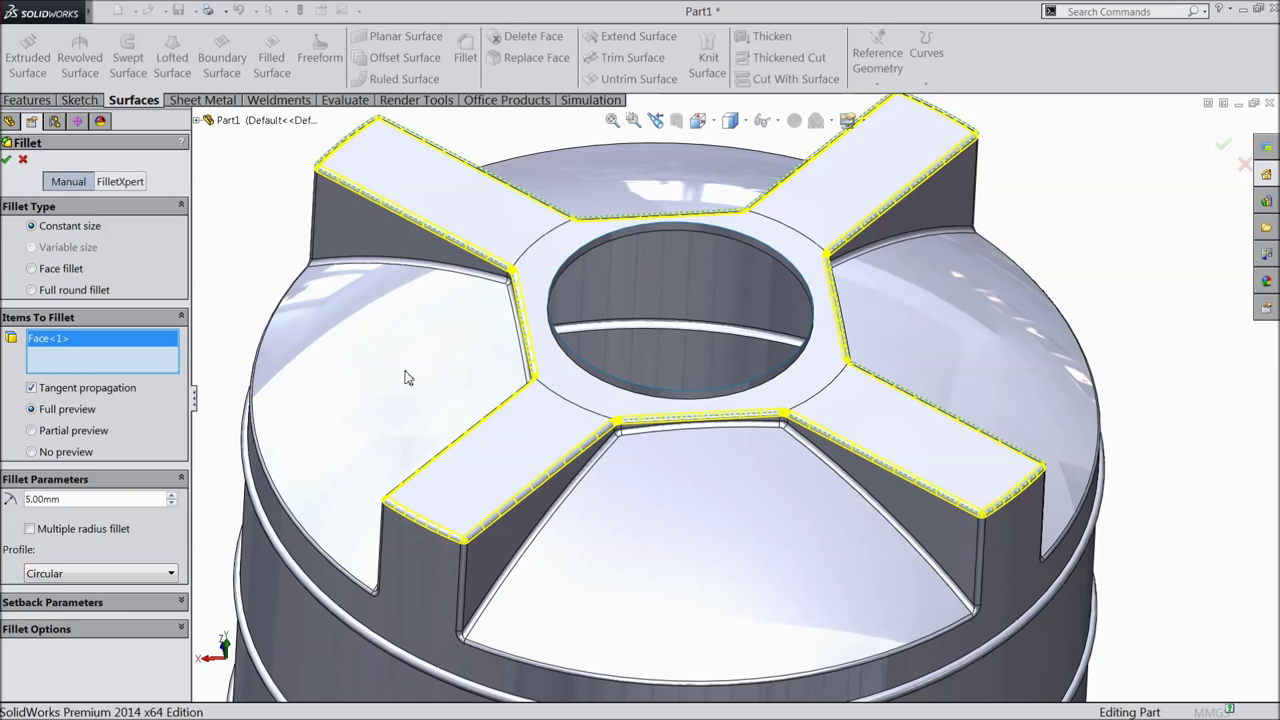
# Start a Thicken feature with a 1 mm thickness and reselect the whole filleted tank surface as its target
pyautogui.scroll(5, 463, 409)
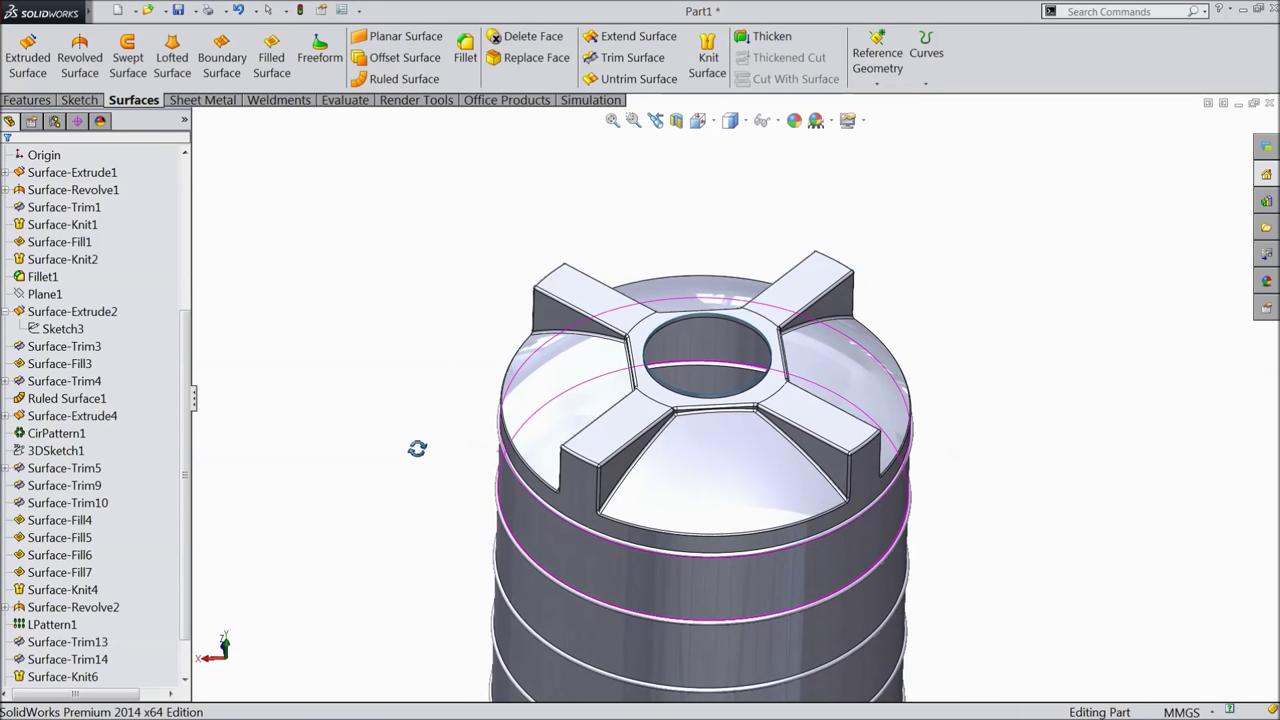
pyautogui.scroll(3, 777, 531)
pyautogui.scroll(-2, 725, 540)
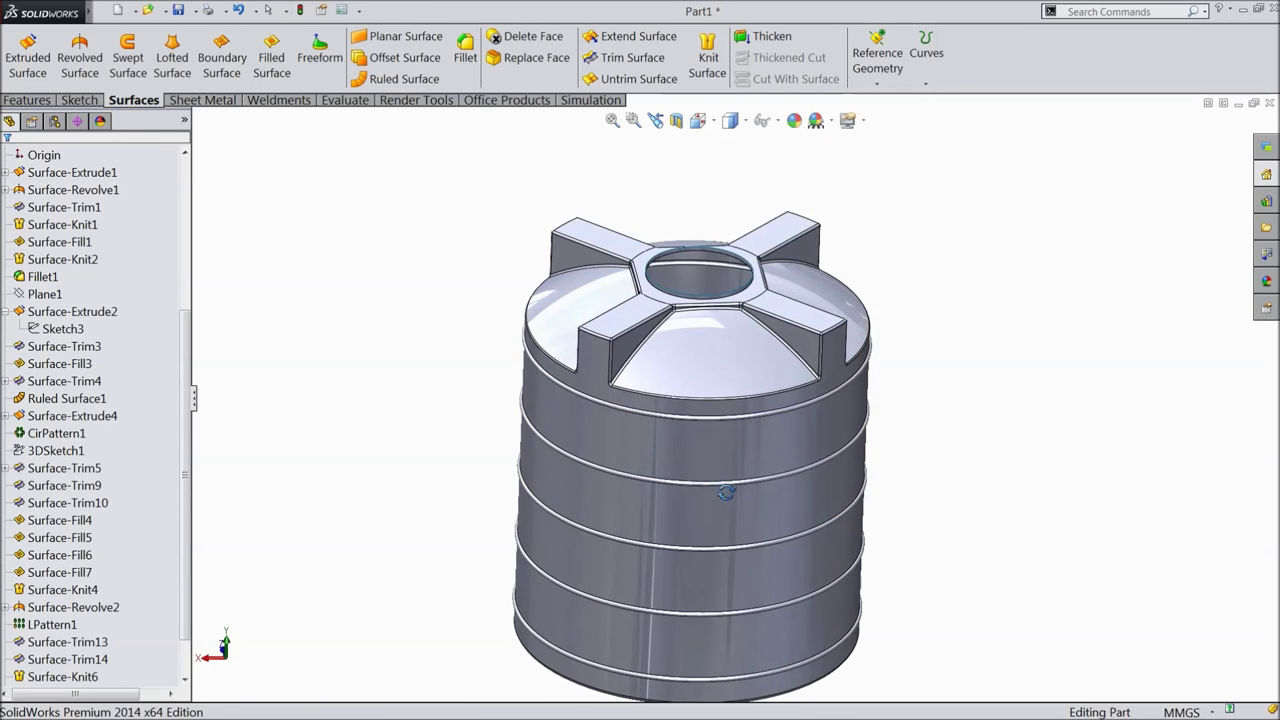
pyautogui.scroll(-3, 740, 532)
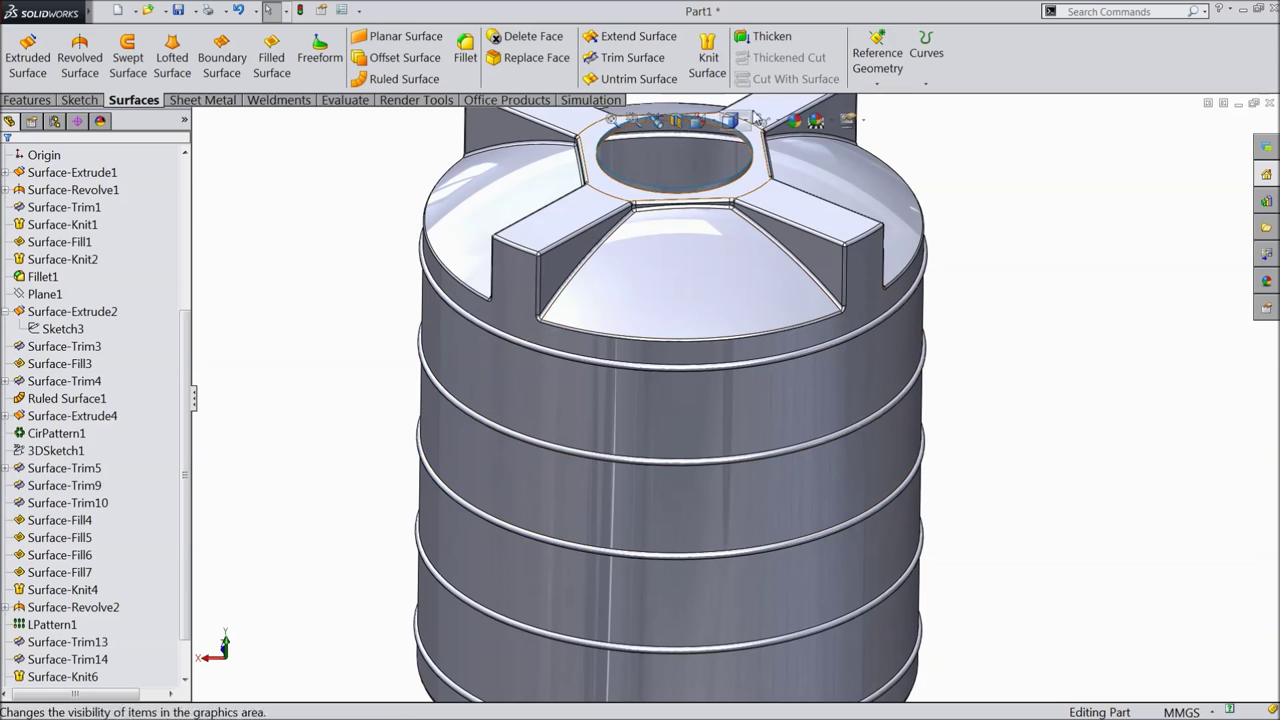
pyautogui.click(766, 38)
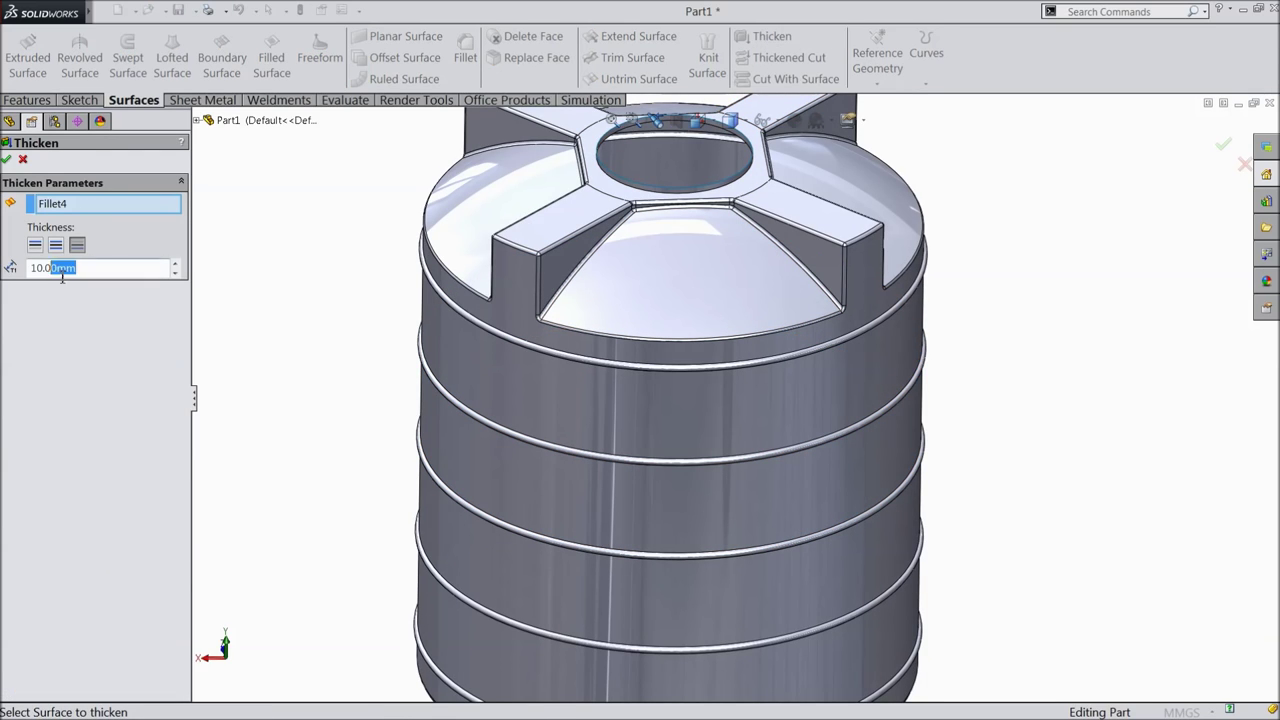
pyautogui.write('1')
pyautogui.press('Return')
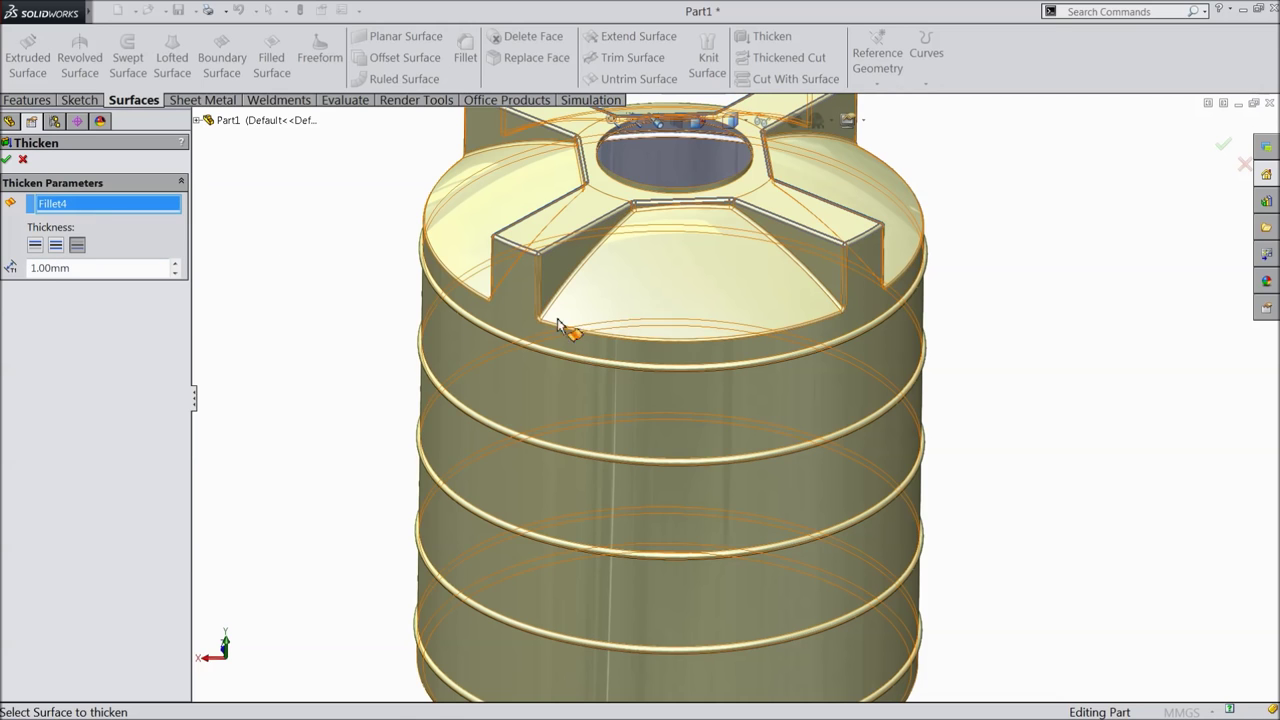
pyautogui.rightClick(70, 212)
pyautogui.click(100, 220)
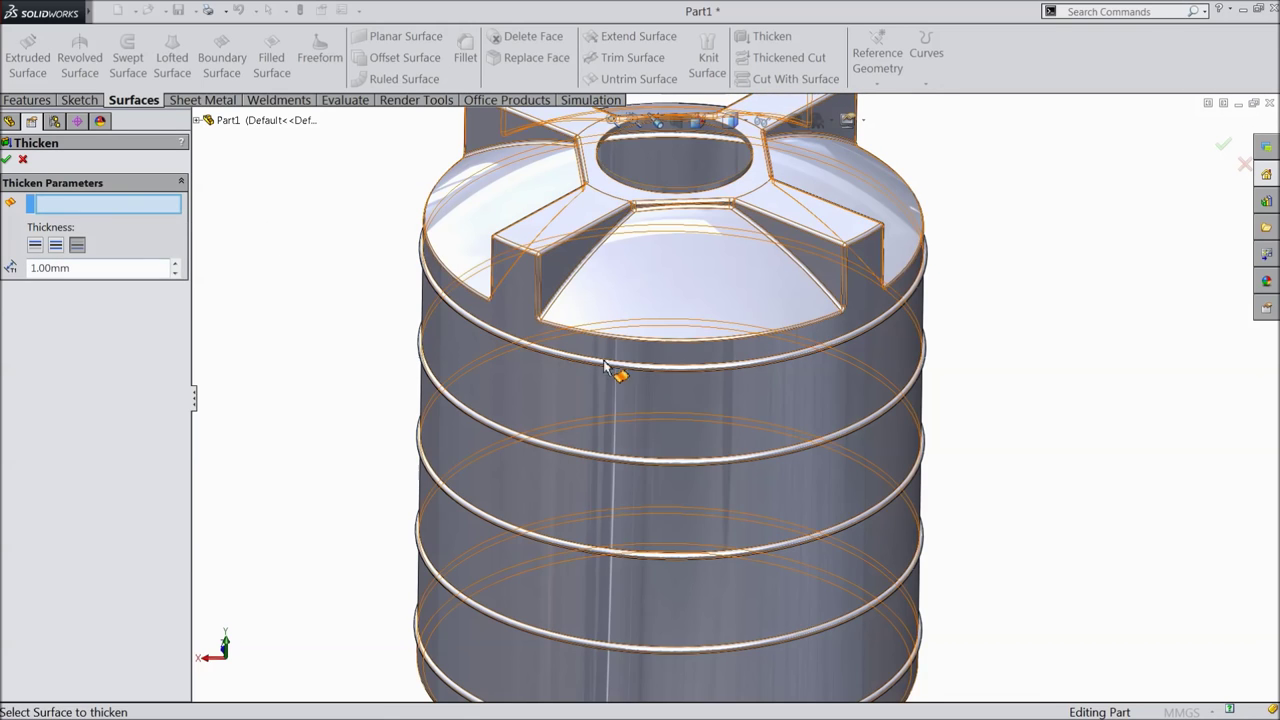
pyautogui.click(614, 470)
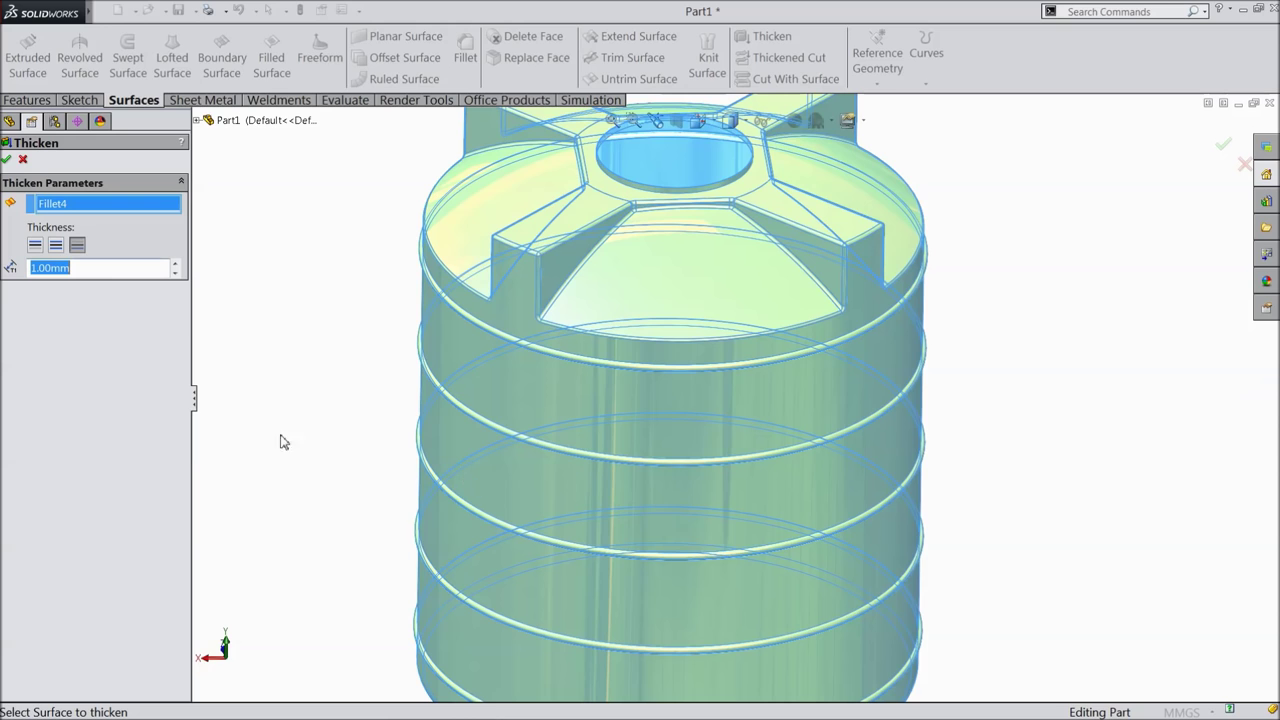
# Set the thickening direction to the first side only, check it at the top opening, and apply the feature
pyautogui.press('f')
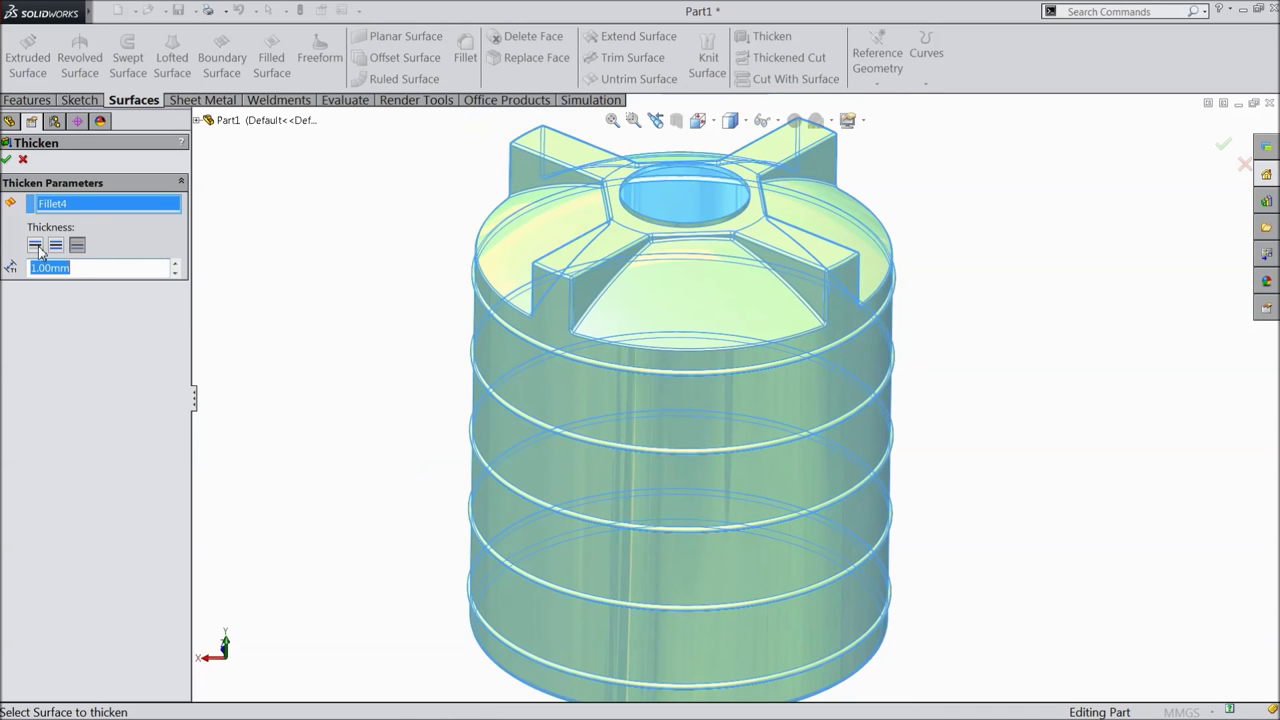
pyautogui.click(35, 247)
pyautogui.scroll(-10, 628, 203)
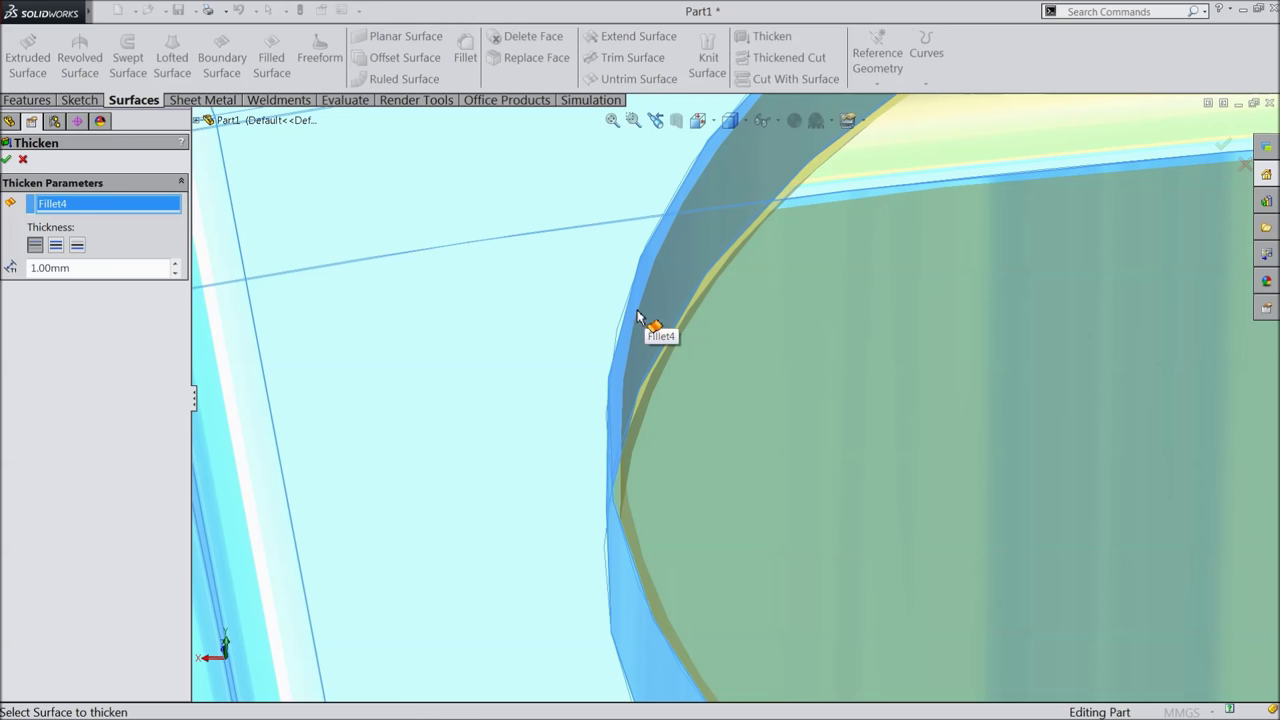
pyautogui.scroll(10, 628, 323)
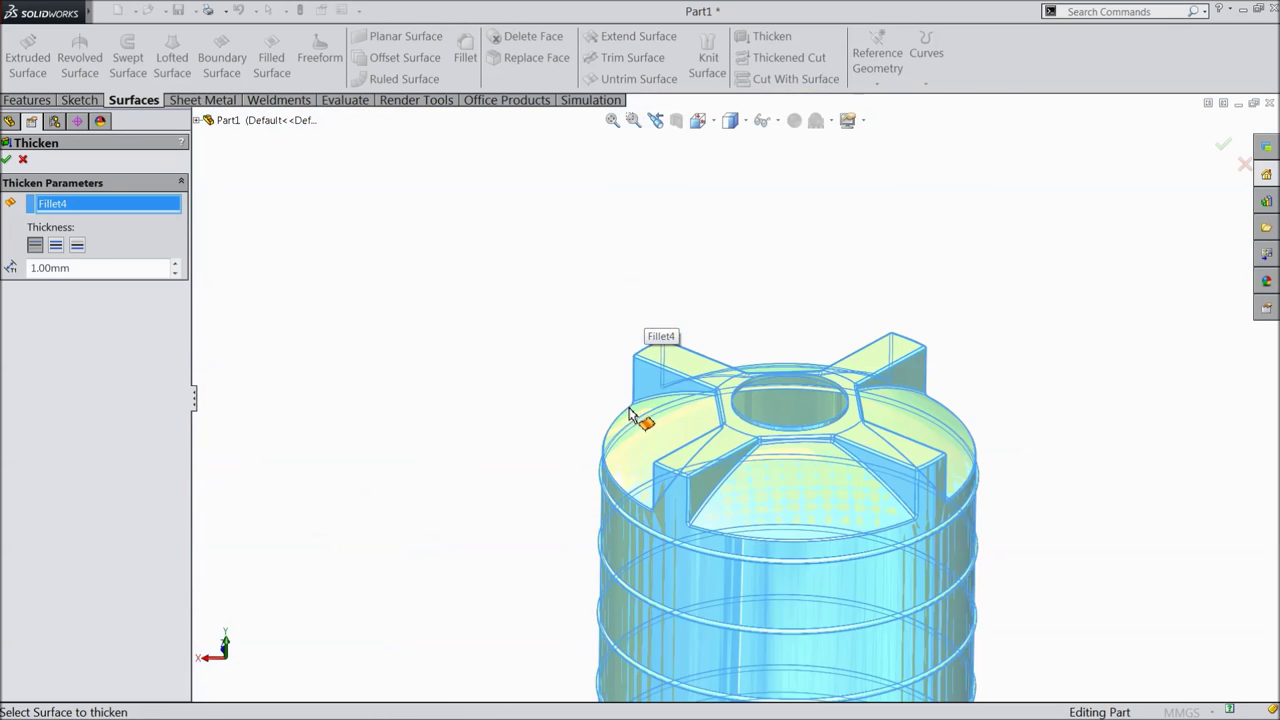
pyautogui.scroll(-5, 747, 545)
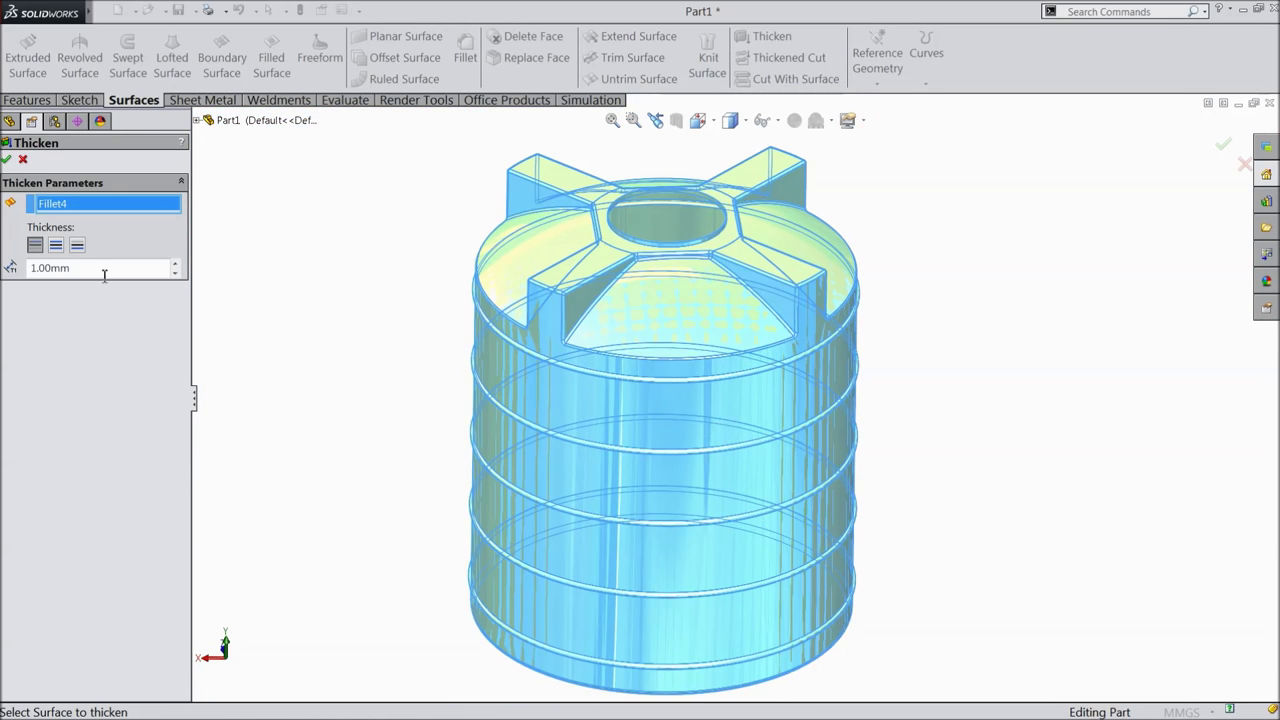
pyautogui.click(7, 159)
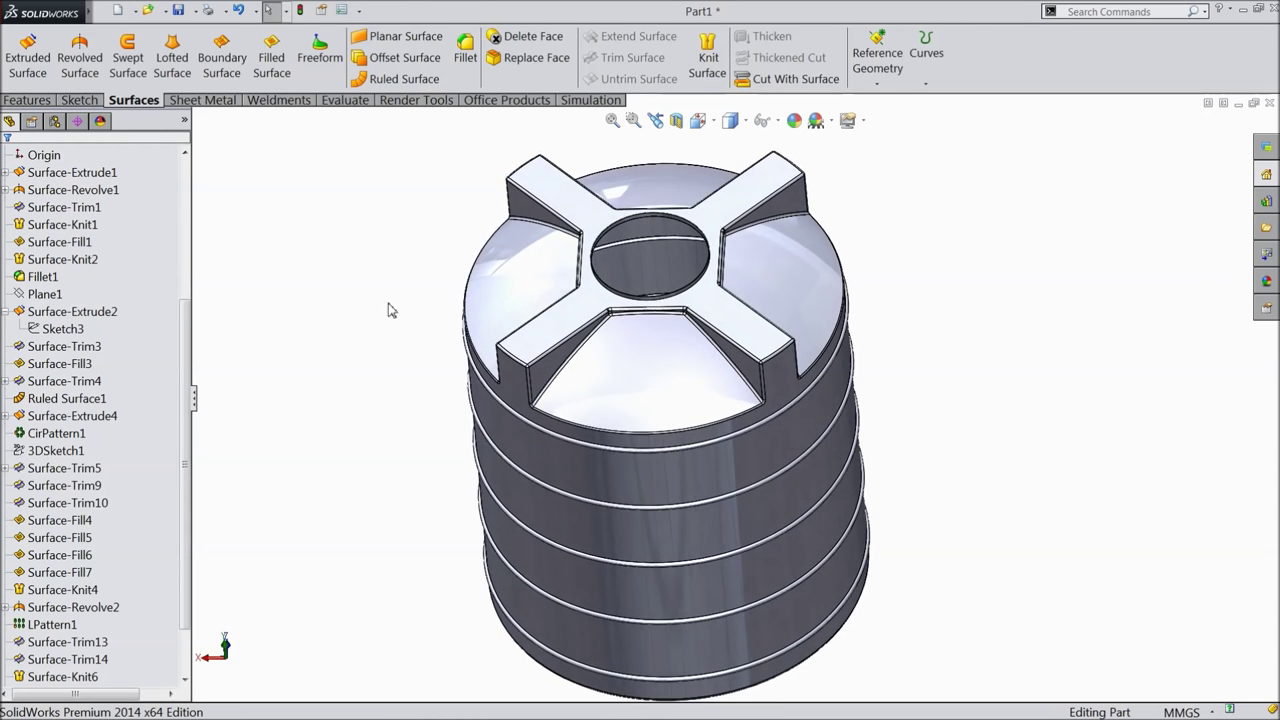
# Examine the thickened wall at the rim of the top opening and the tank's overall shape
pyautogui.scroll(-8, 608, 286)
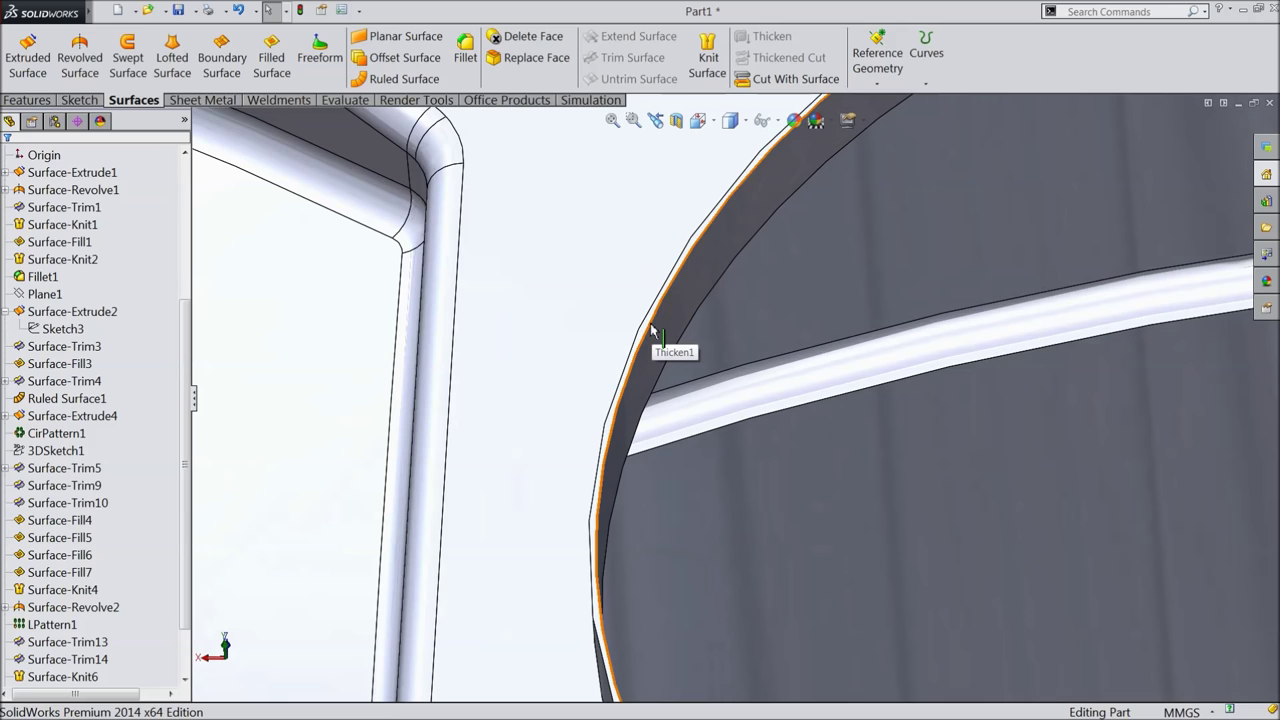
pyautogui.click(655, 333)
pyautogui.scroll(3, 497, 350)
pyautogui.scroll(4, 493, 350)
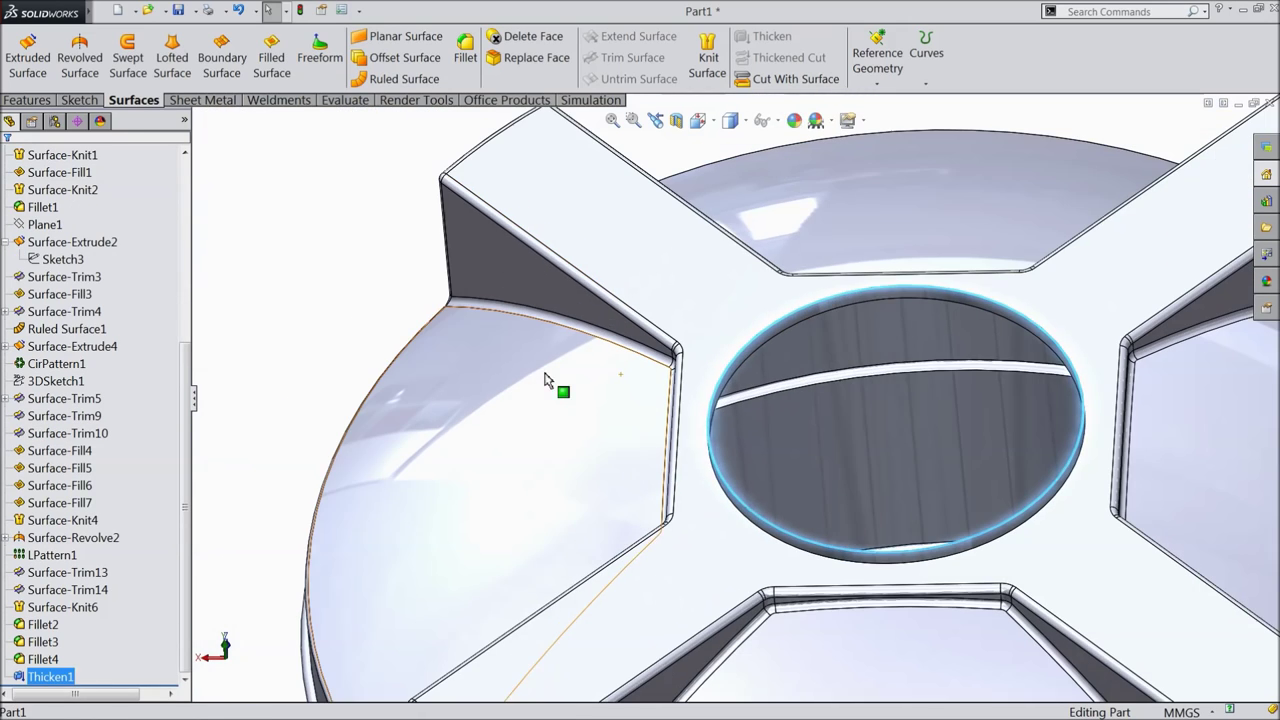
pyautogui.click(397, 354)
pyautogui.scroll(2, 397, 354)
pyautogui.scroll(4, 451, 337)
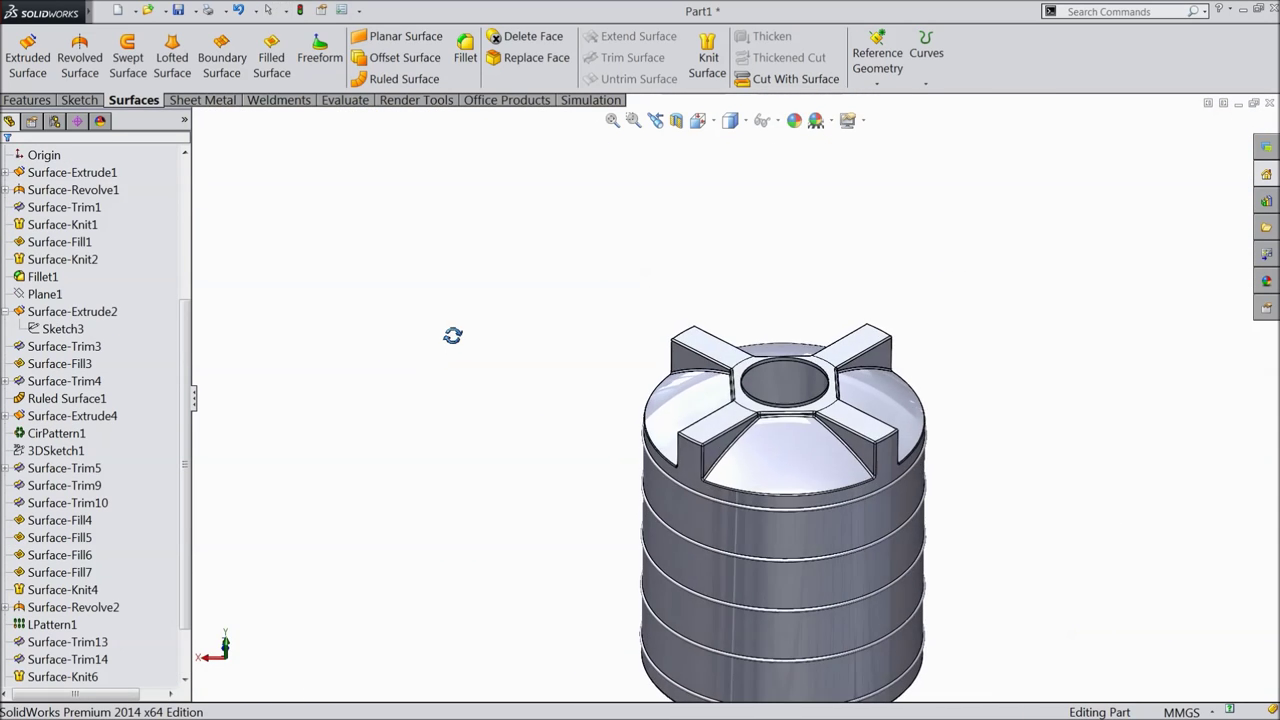
pyautogui.scroll(-2, 697, 500)
pyautogui.scroll(-1, 634, 449)
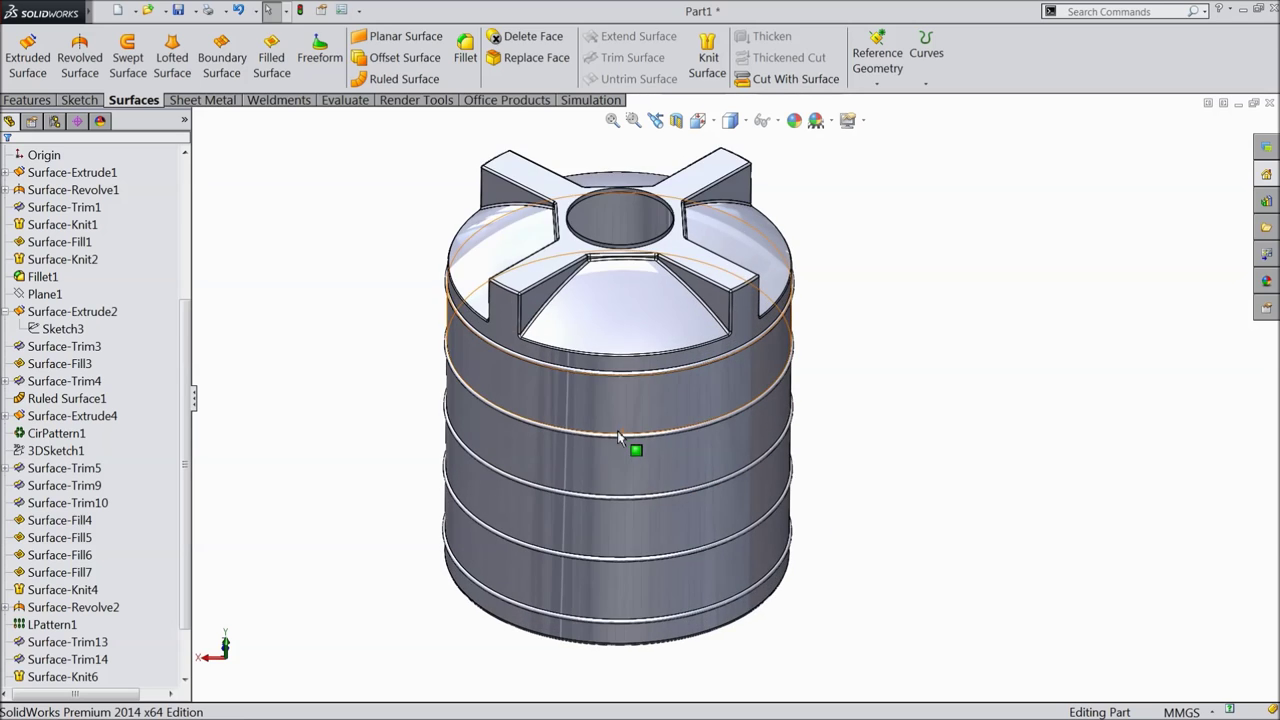
pyautogui.moveTo(634, 449); pyautogui.dragTo(623, 374, button='middle')
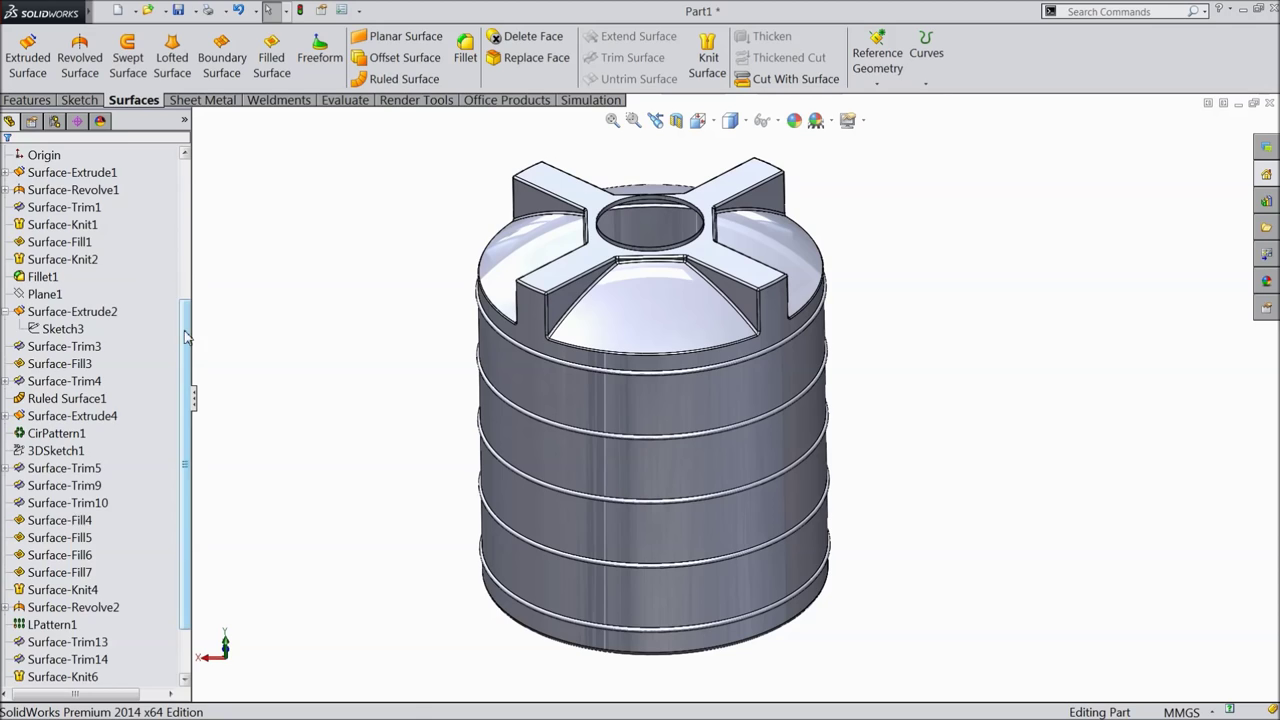
# Apply the black low gloss plastic appearance to the entire part
pyautogui.moveTo(186, 336); pyautogui.dragTo(195, 178)
pyautogui.click(60, 155)
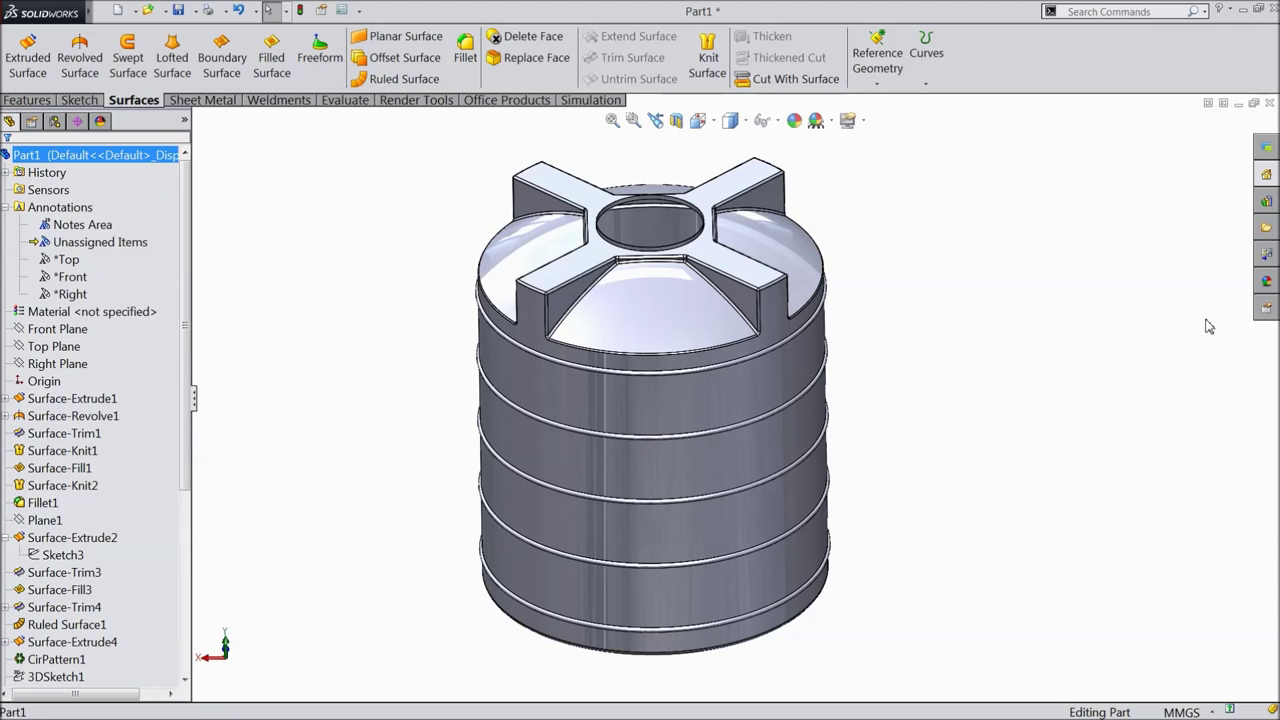
pyautogui.click(1268, 284)
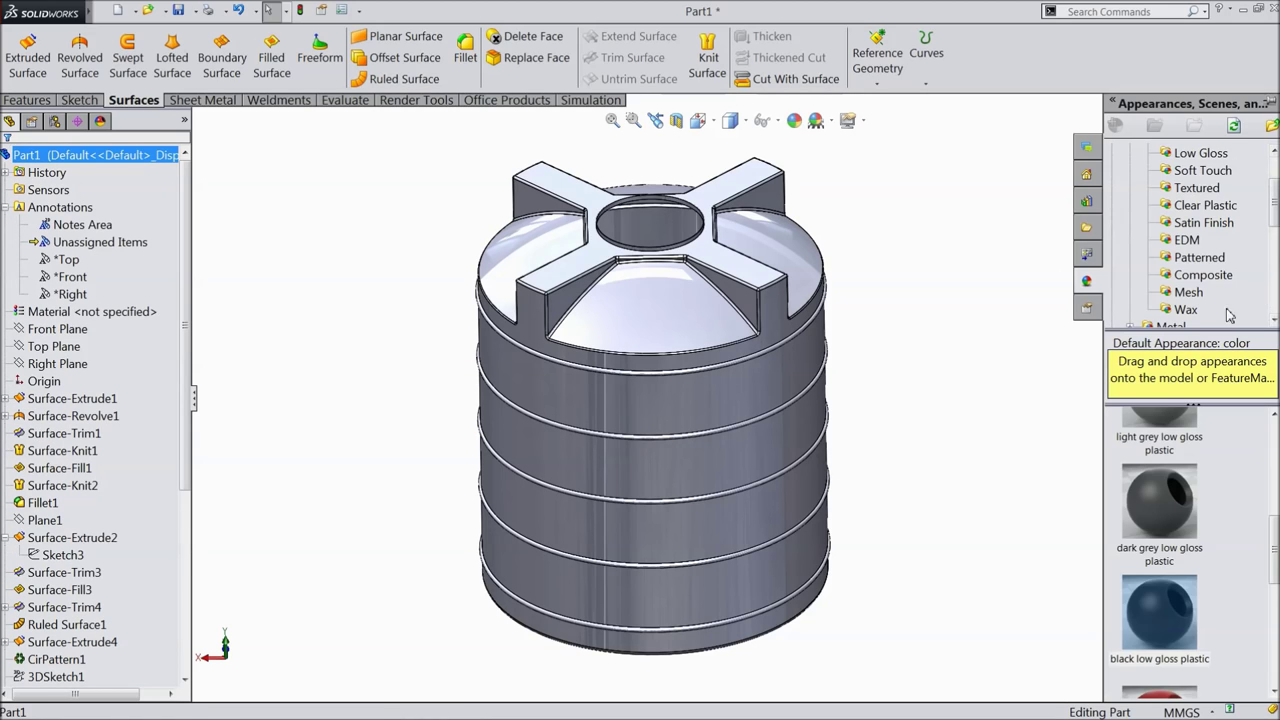
pyautogui.scroll(2, 1200, 237)
pyautogui.click(1172, 170)
pyautogui.click(1203, 224)
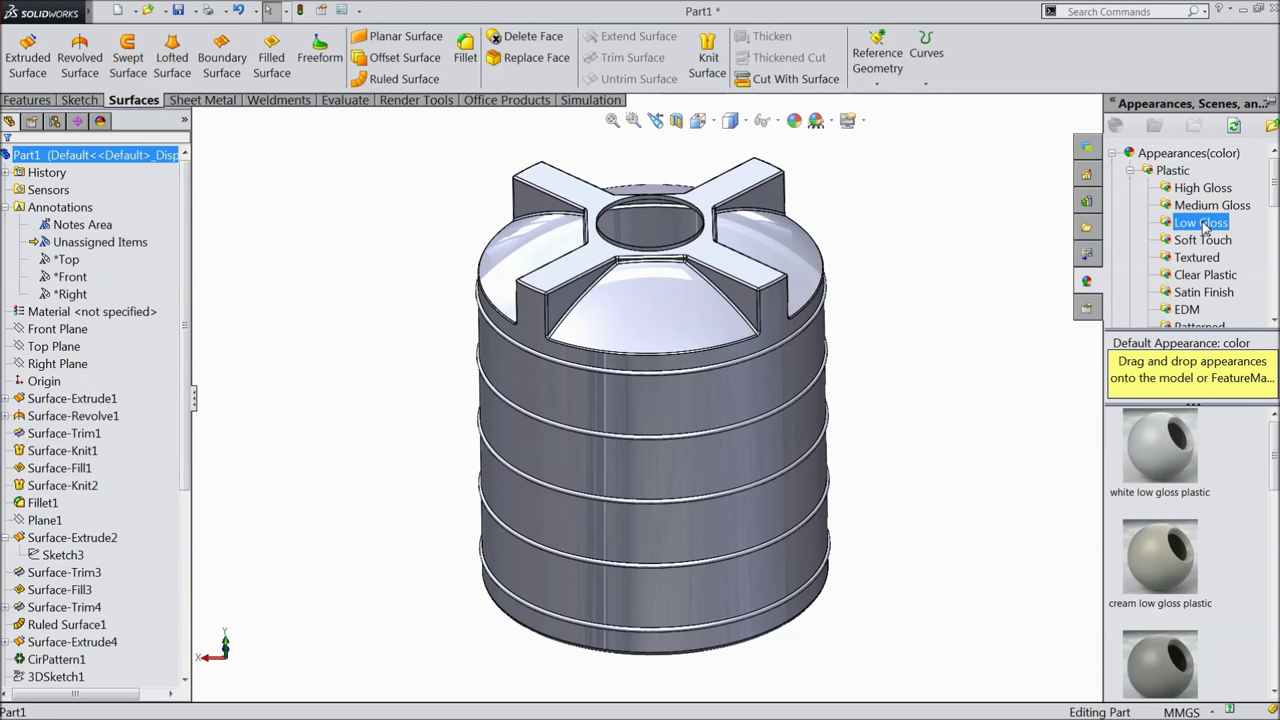
pyautogui.moveTo(1272, 452); pyautogui.dragTo(1272, 556)
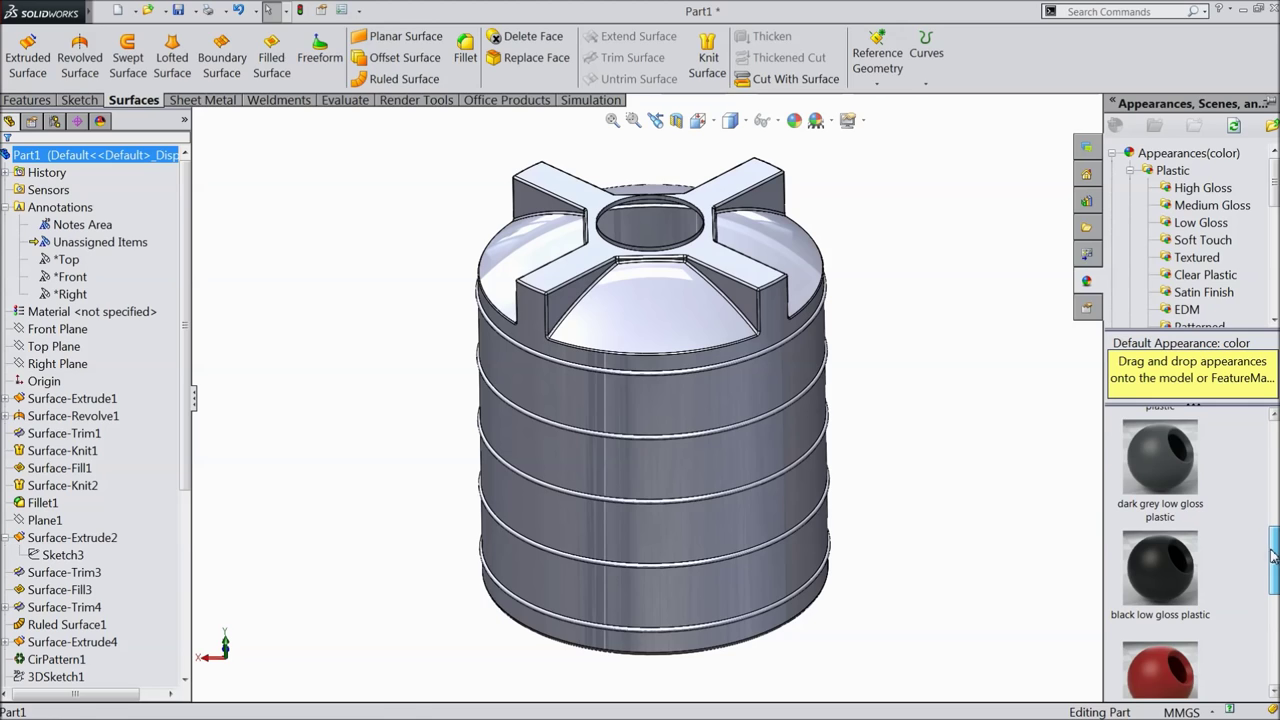
pyautogui.doubleClick(1160, 587)
pyautogui.moveTo(946, 507); pyautogui.dragTo(921, 470, button='middle')
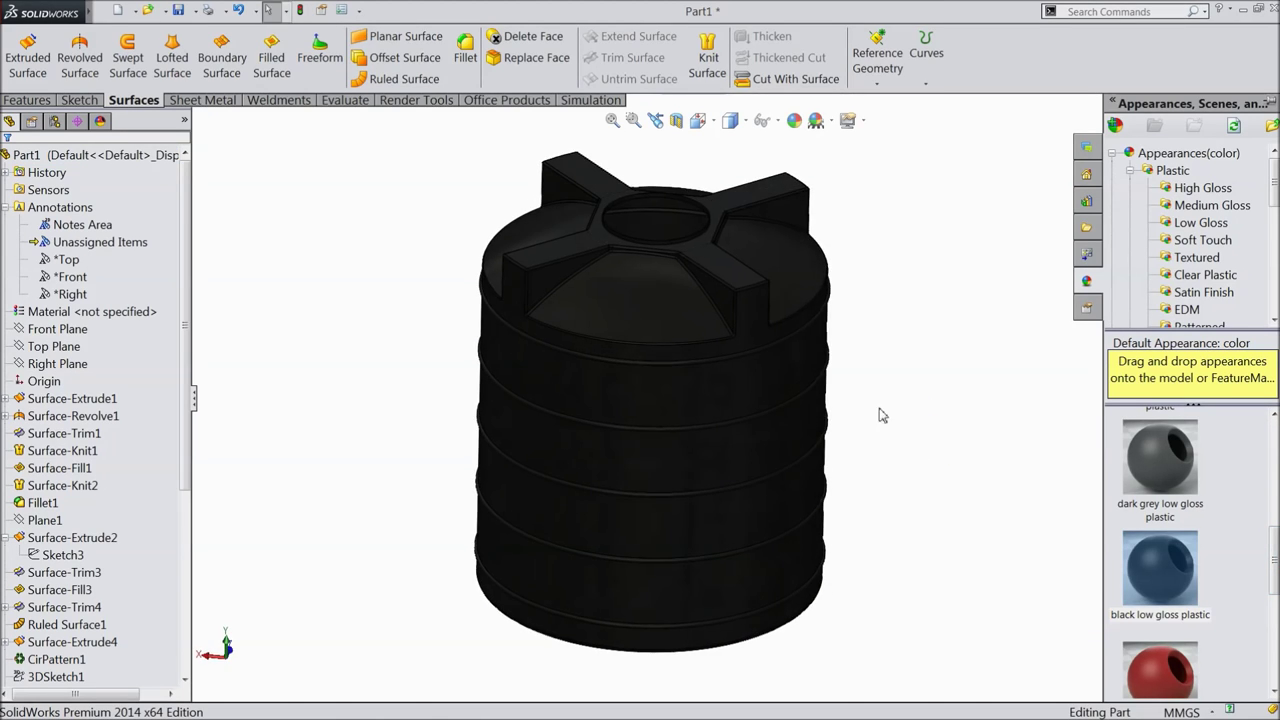
# Change the black plastic appearance's colour to the standard dark grey swatch, RGB 64, 64, 64, and accept it
pyautogui.click(795, 121)
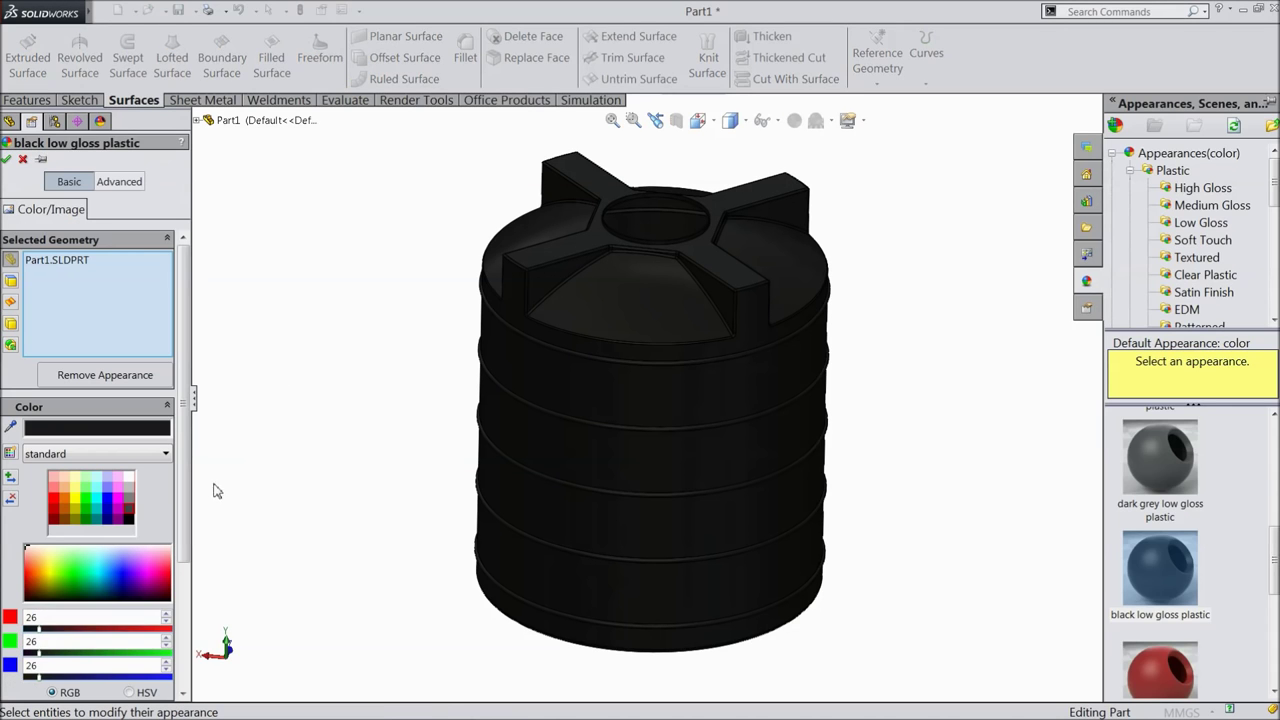
pyautogui.click(130, 514)
pyautogui.moveTo(366, 417); pyautogui.dragTo(340, 435, button='middle')
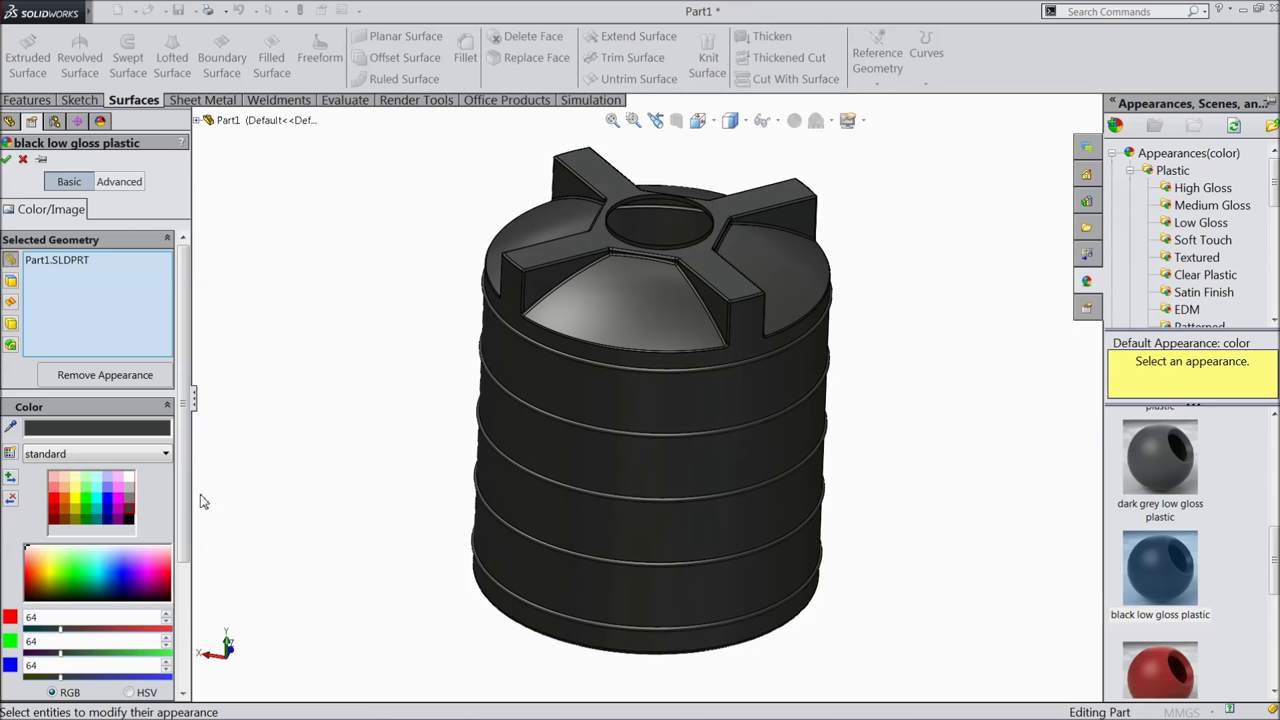
pyautogui.click(127, 502)
pyautogui.moveTo(320, 523); pyautogui.dragTo(378, 482, button='middle')
pyautogui.click(128, 515)
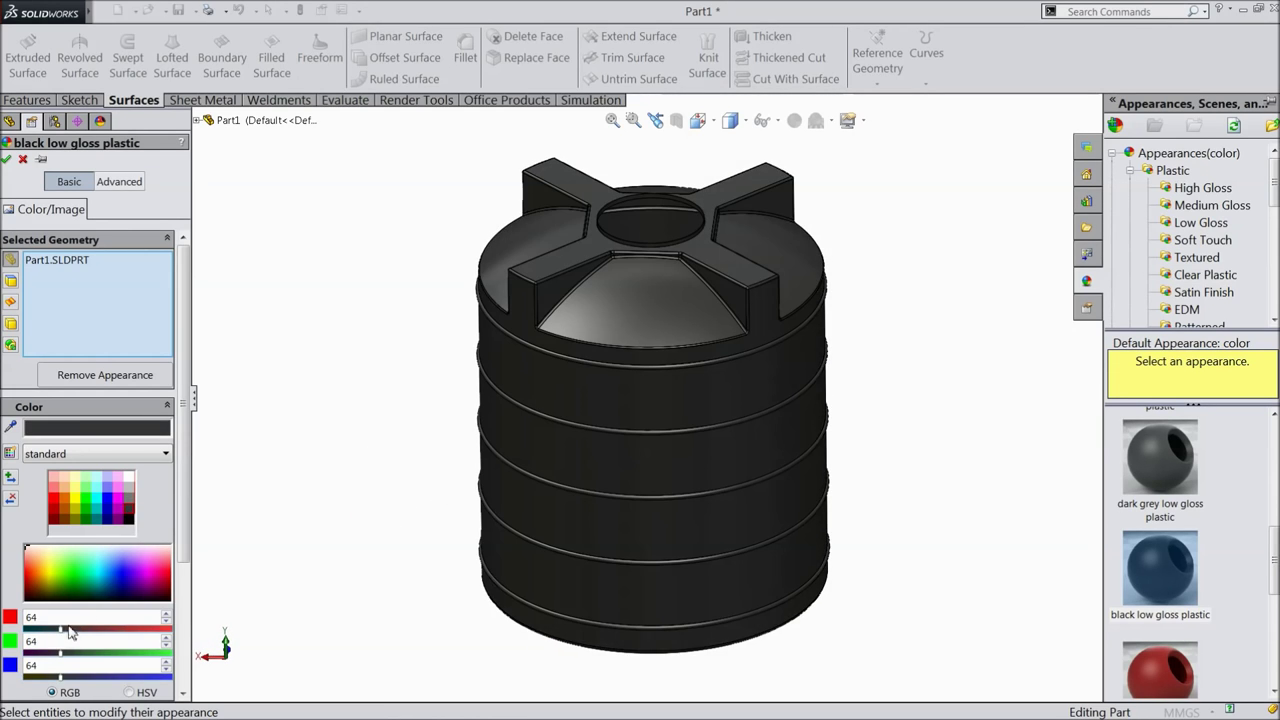
pyautogui.click(8, 160)
pyautogui.scroll(-2, 771, 363)
pyautogui.moveTo(745, 393); pyautogui.dragTo(658, 281, button='middle')
pyautogui.moveTo(657, 229); pyautogui.dragTo(712, 418, button='middle')
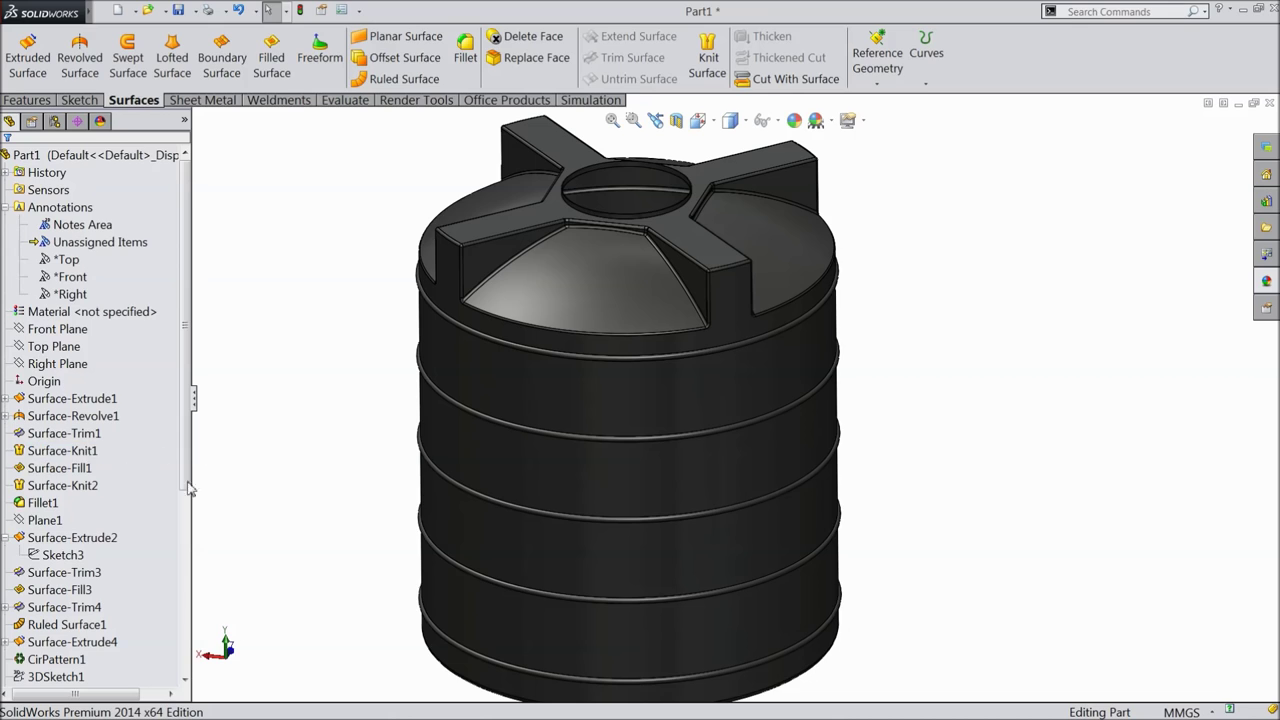
# Apply the blue low gloss plastic appearance to the entire tank part
pyautogui.scroll(-6, 155, 478)
pyautogui.click(1266, 281)
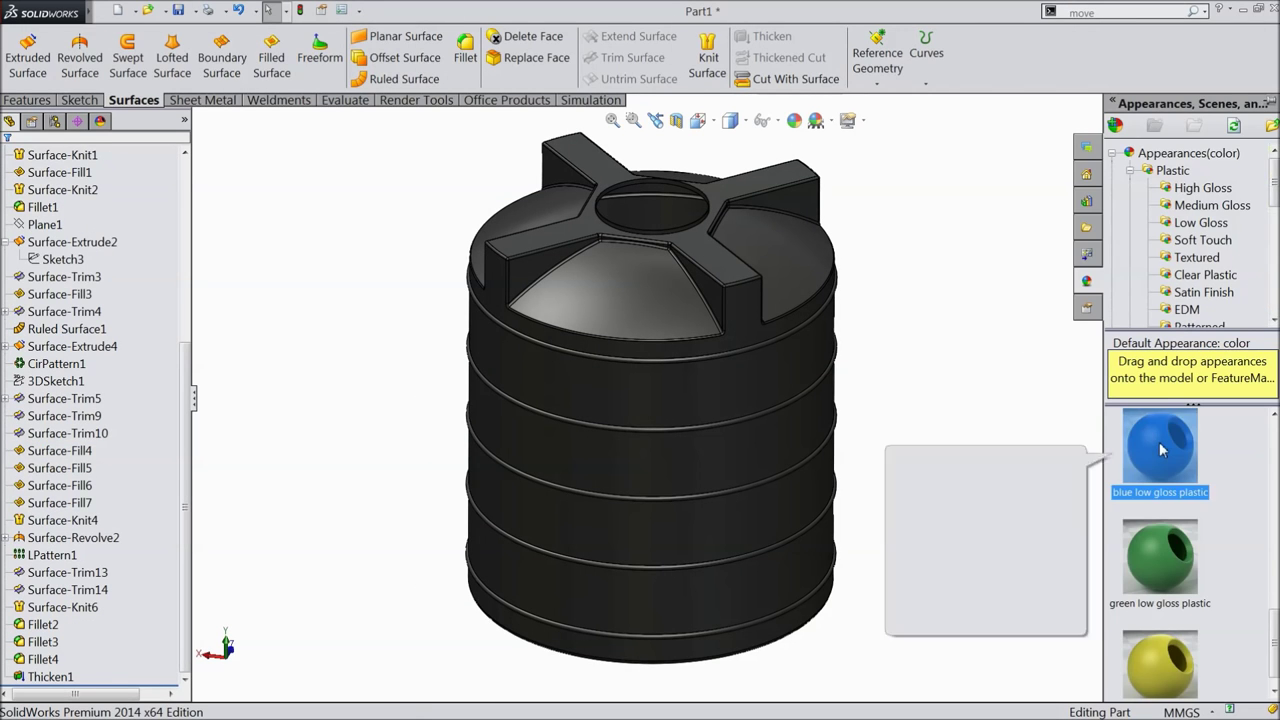
pyautogui.doubleClick(1155, 445)
pyautogui.moveTo(843, 381)
pyautogui.mouseDown(button='middle')
pyautogui.moveTo(846, 343)
pyautogui.moveTo(828, 356)
pyautogui.moveTo(842, 367)
pyautogui.mouseUp(button='middle')
# Edit the blue plastic appearance's colour to RGB 0, 97, 255 and accept it
pyautogui.click(794, 120)
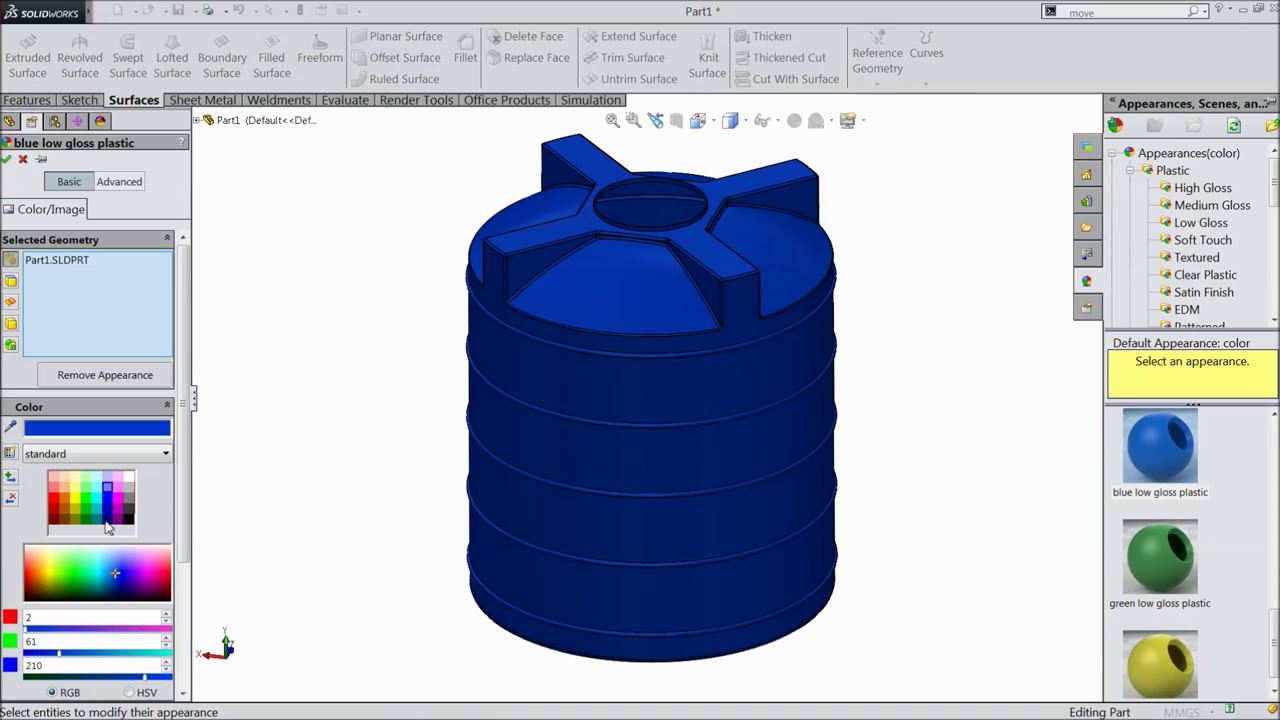
pyautogui.click(109, 495)
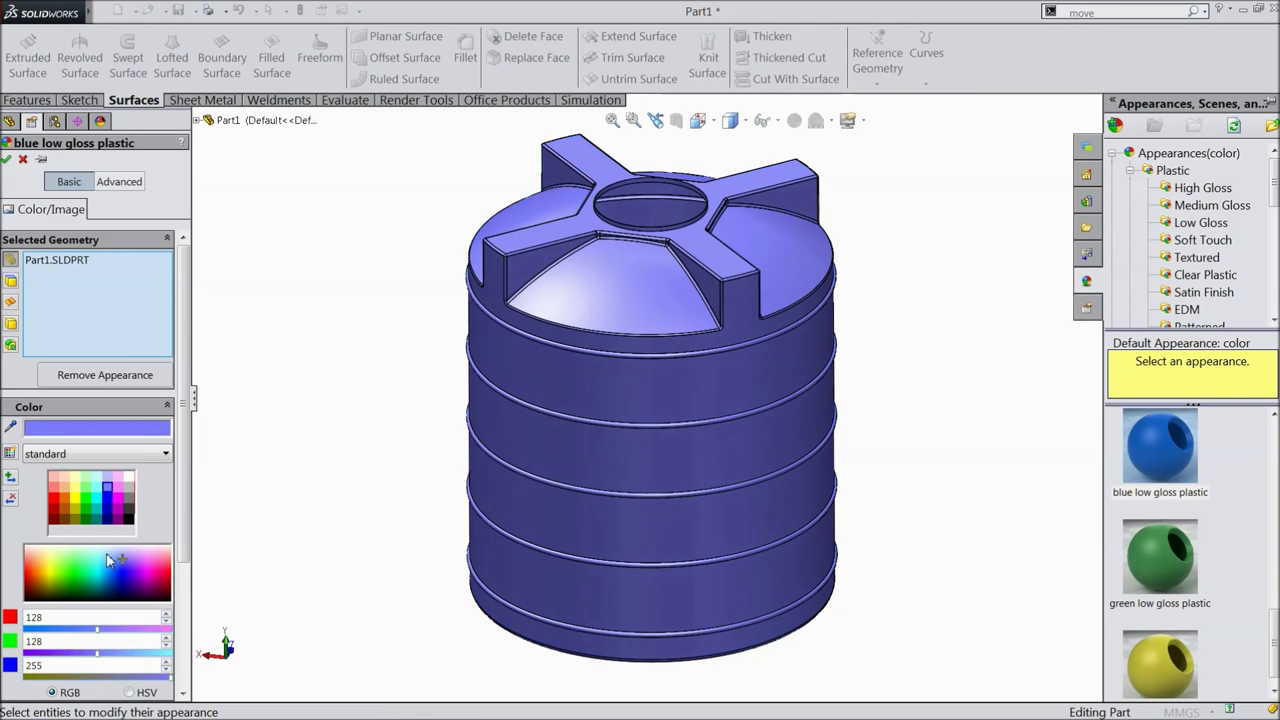
pyautogui.moveTo(97, 631); pyautogui.dragTo(22, 633)
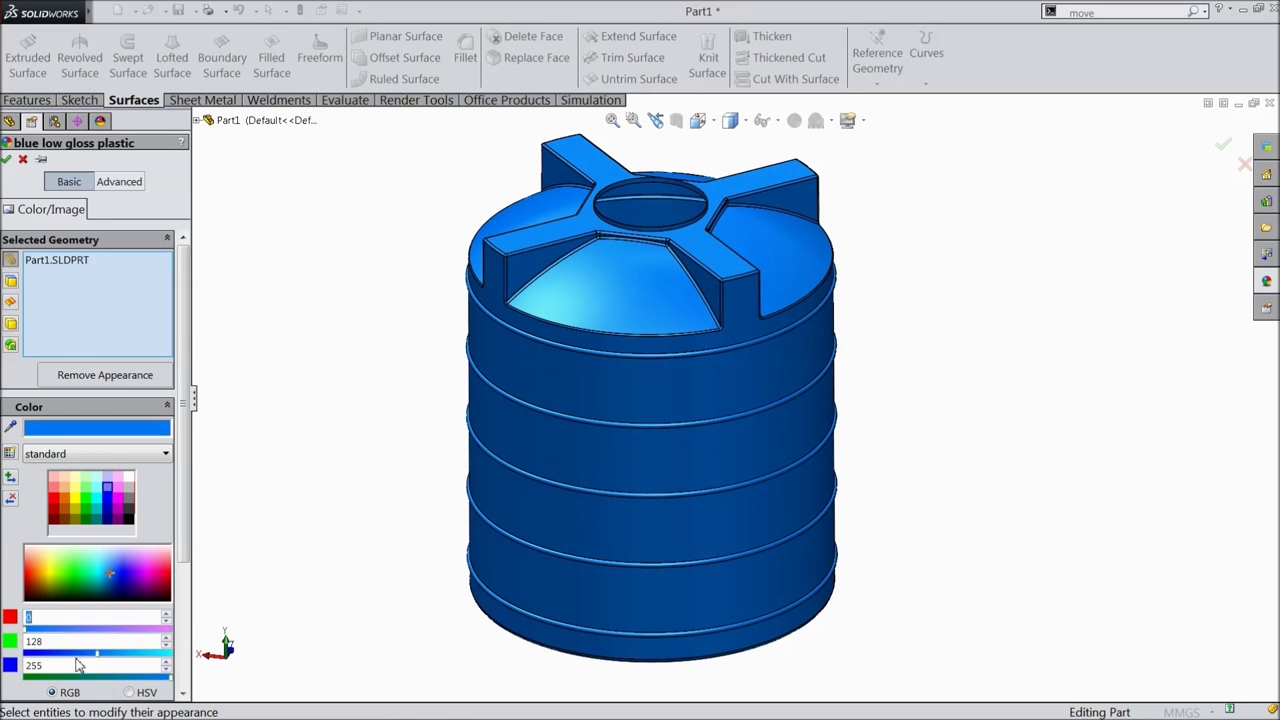
pyautogui.moveTo(98, 657); pyautogui.dragTo(82, 657)
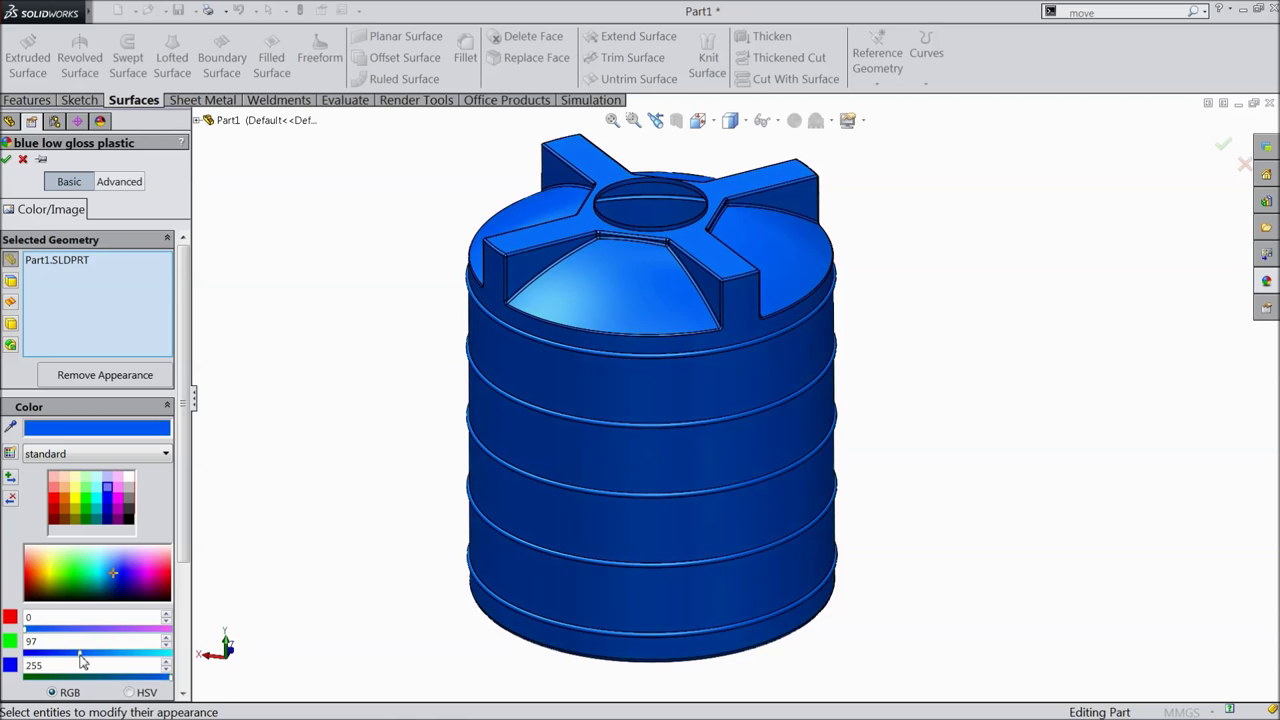
pyautogui.moveTo(250, 630); pyautogui.dragTo(317, 600, button='middle')
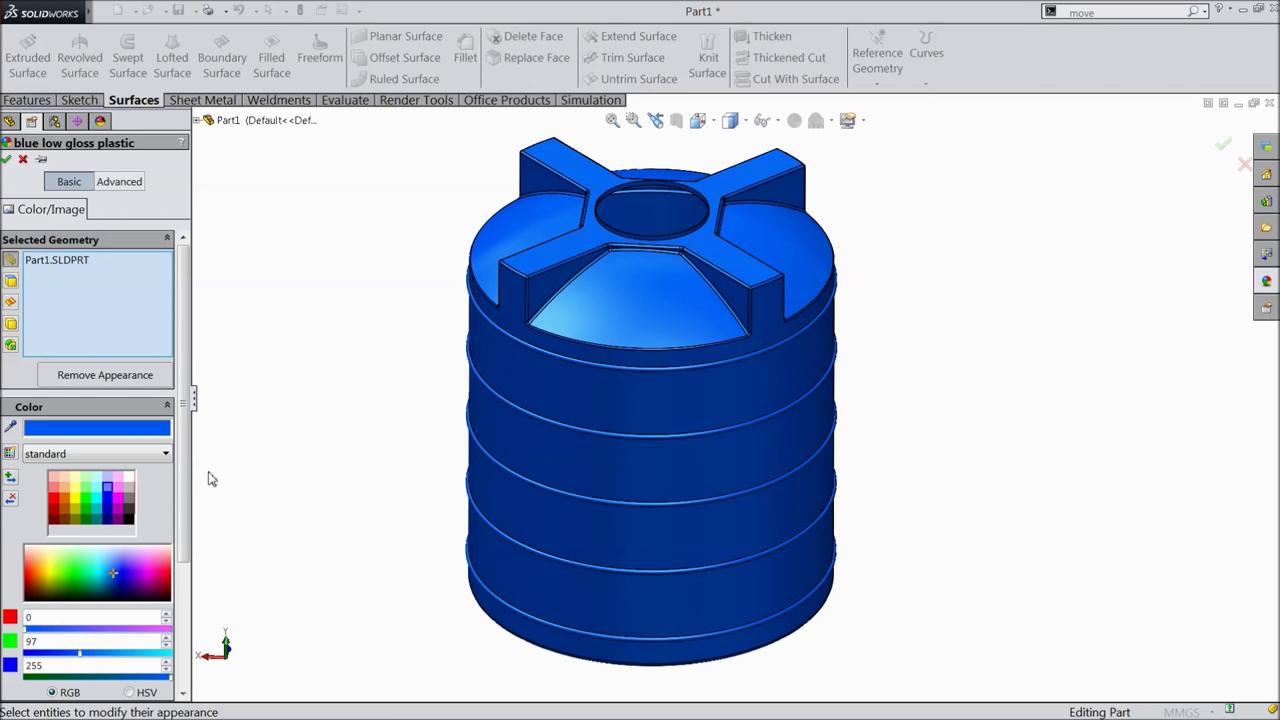
pyautogui.click(8, 160)
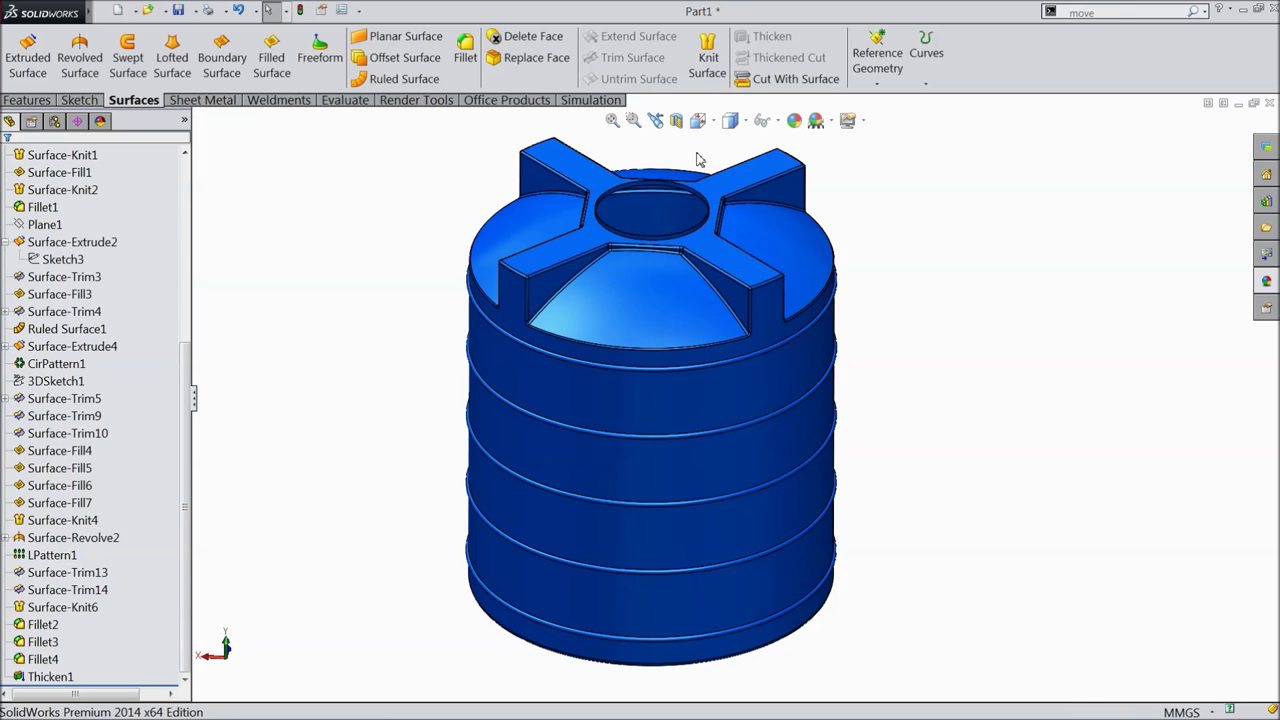
# Offset the inner face of the tank's round top opening by 3 mm with Move Face
pyautogui.scroll(-10, 699, 160)
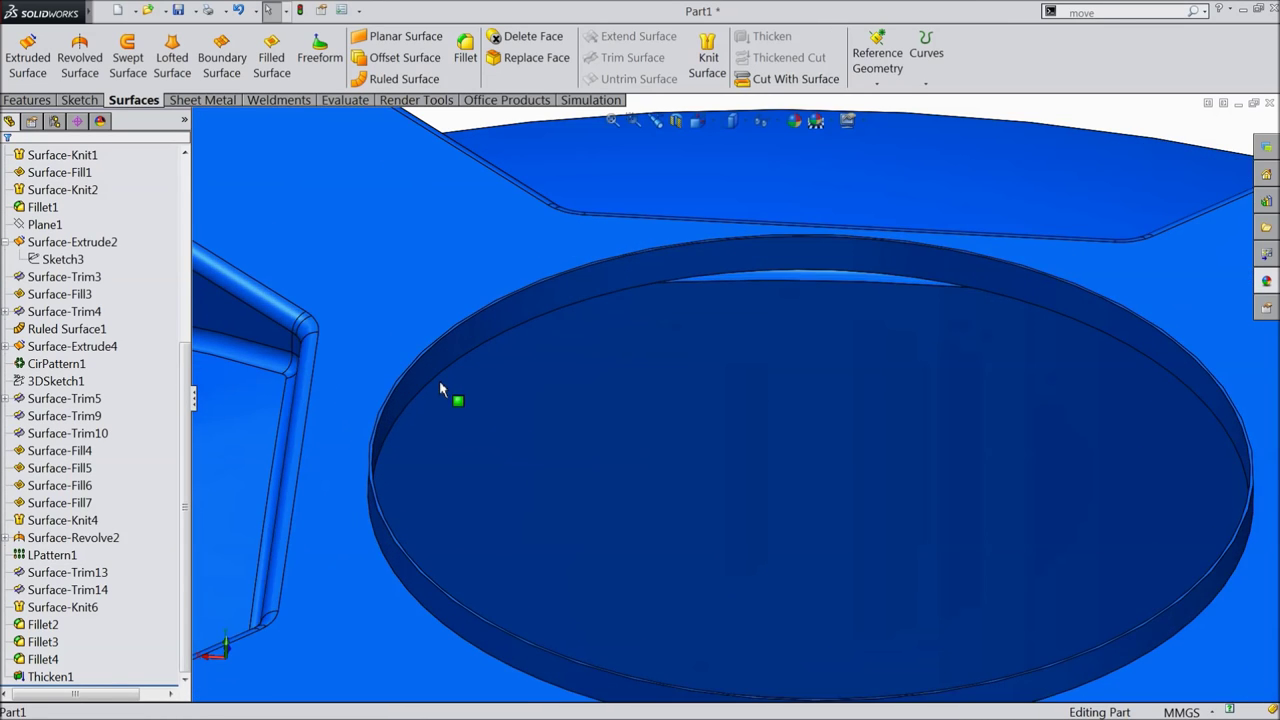
pyautogui.click(437, 365)
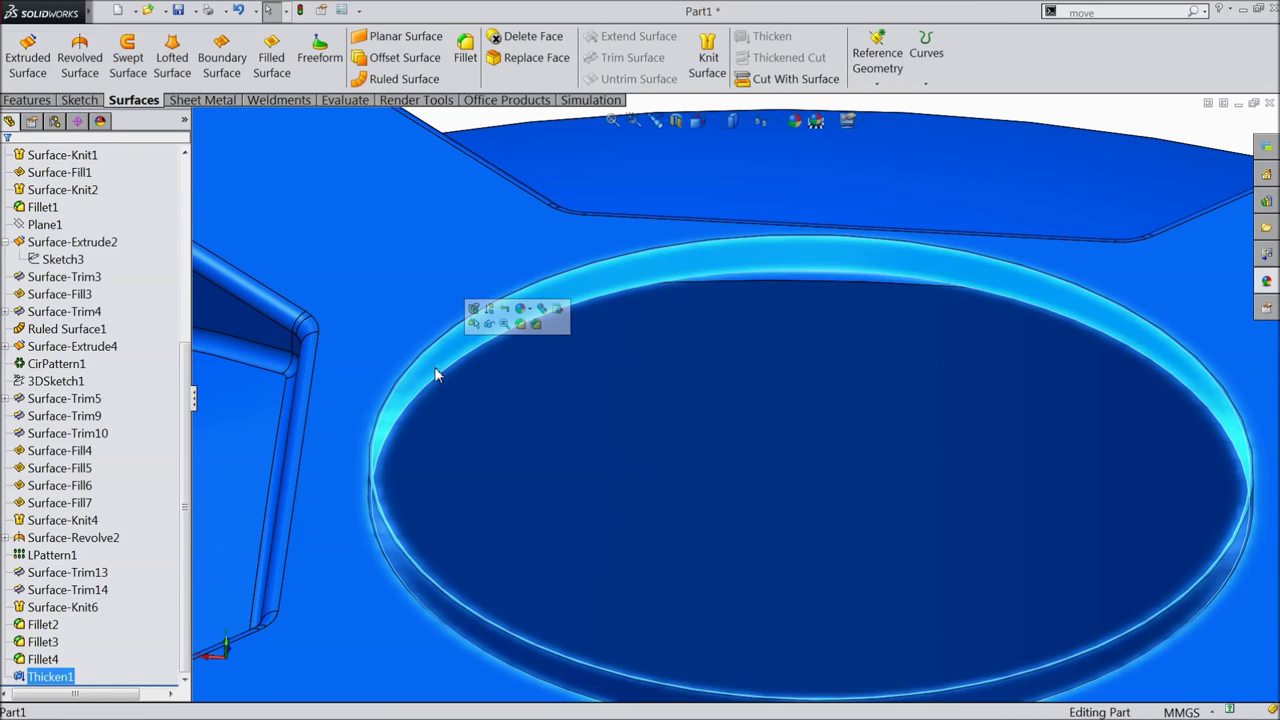
pyautogui.click(480, 122)
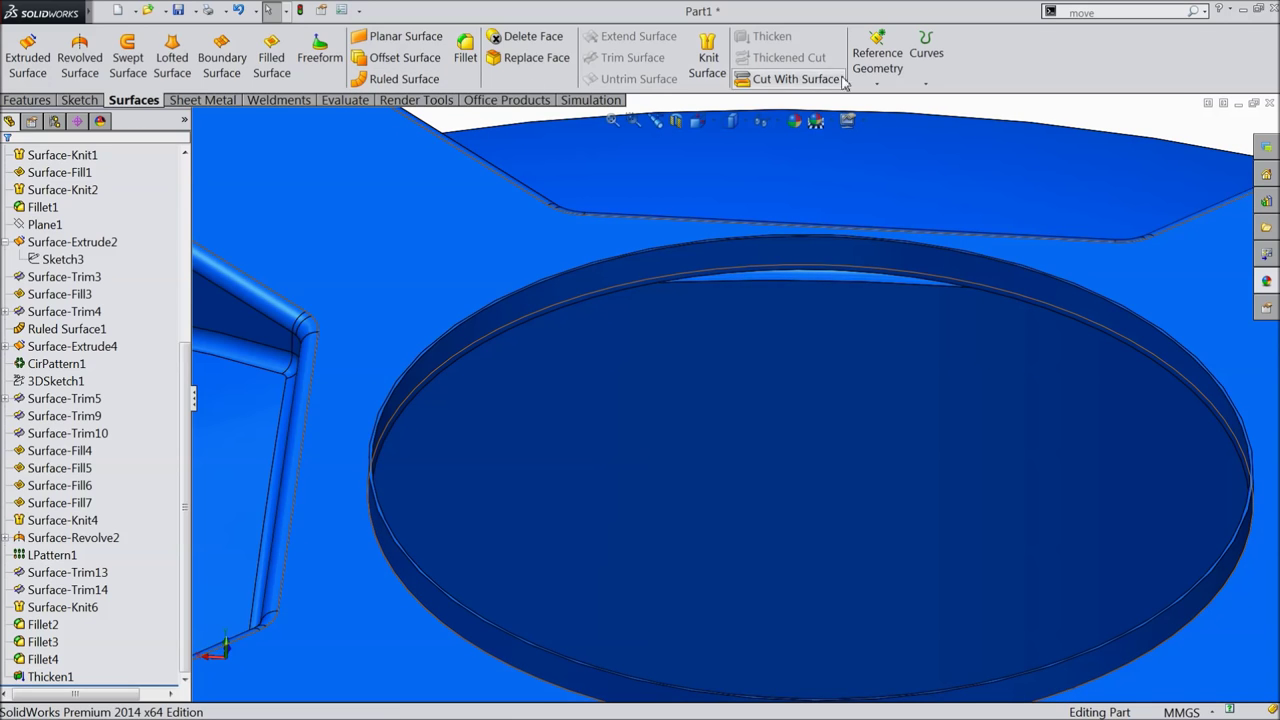
pyautogui.click(1122, 12)
pyautogui.write('move face')
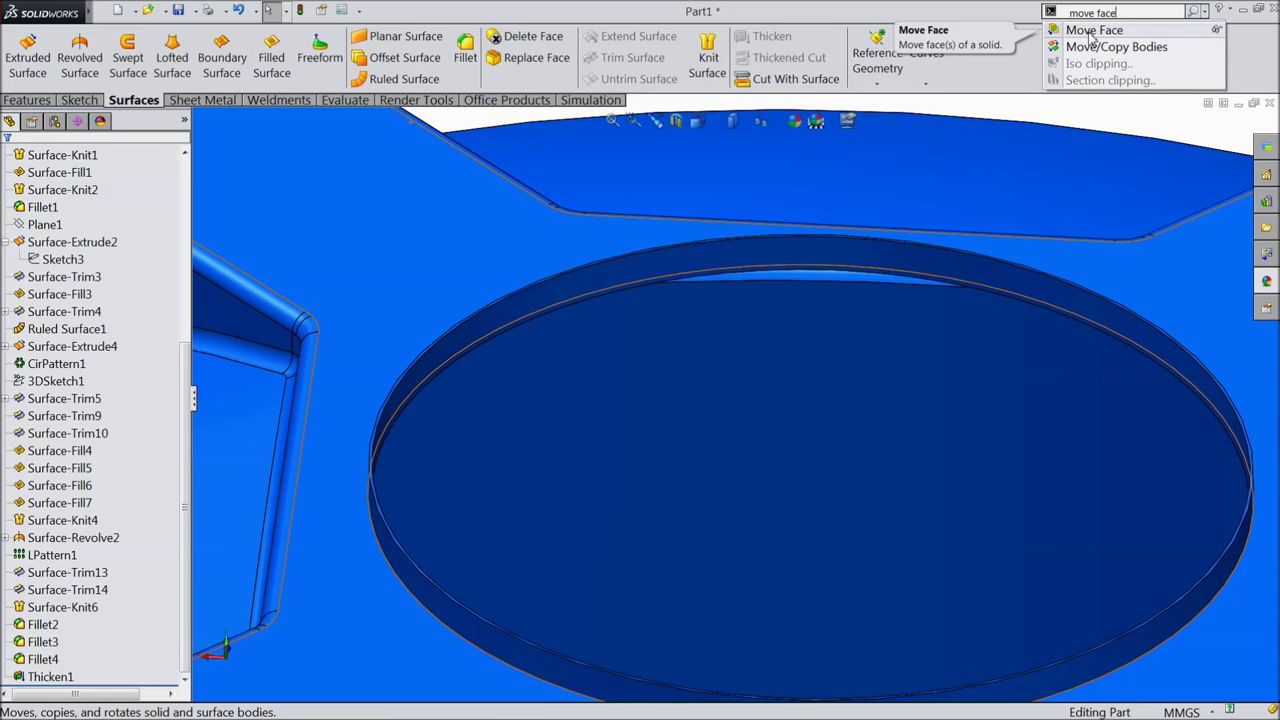
pyautogui.click(1091, 31)
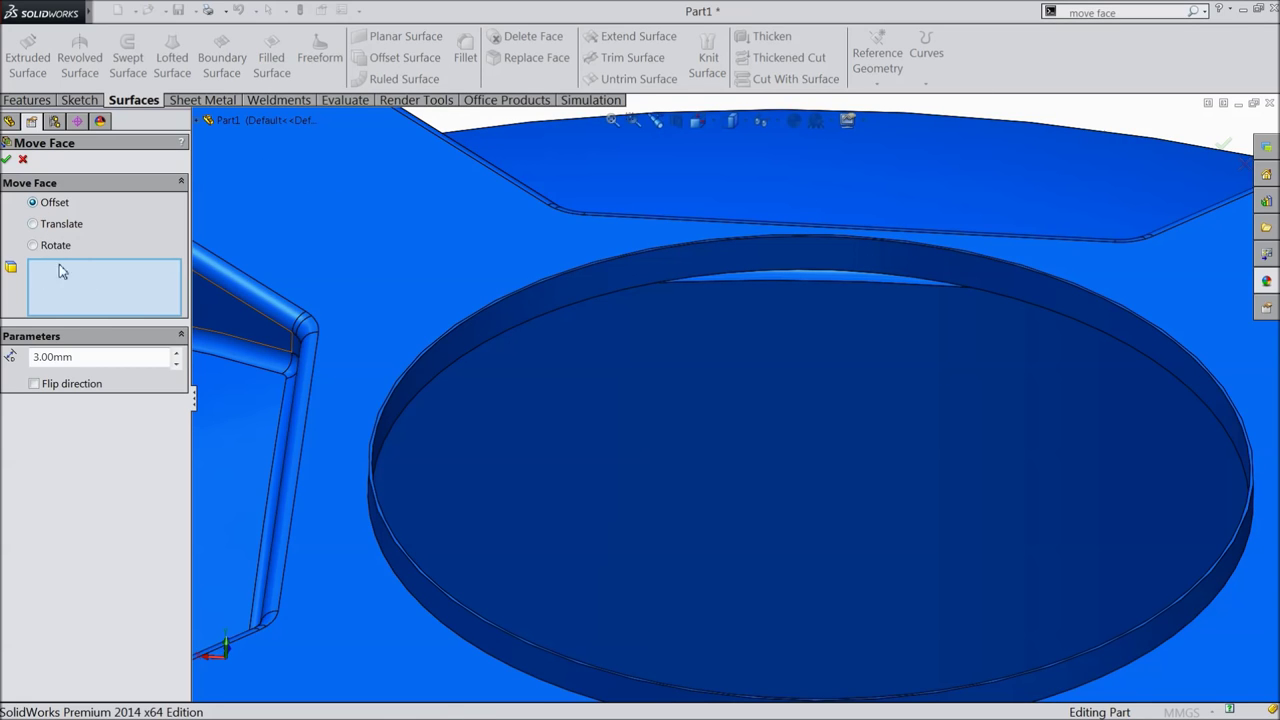
pyautogui.click(506, 339)
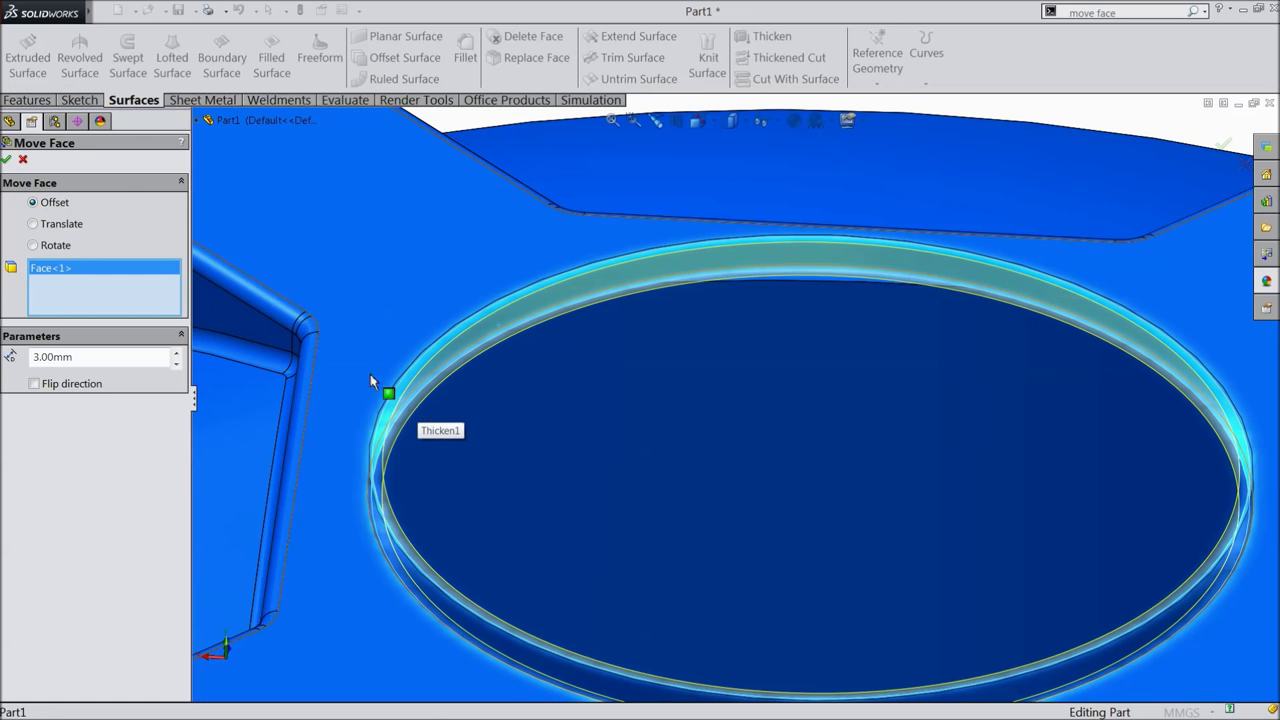
pyautogui.click(22, 160)
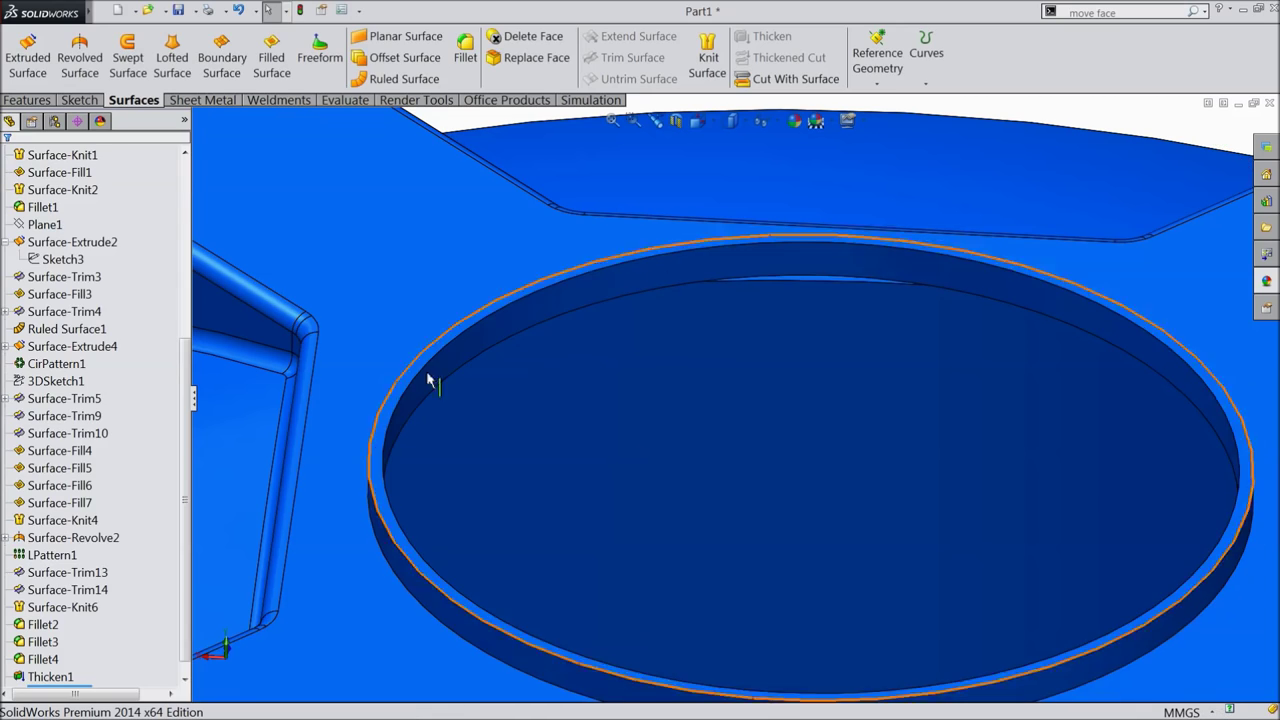
# Inspect the rim of the tank's top opening and return the whole tank to the isometric view
pyautogui.moveTo(465, 350); pyautogui.dragTo(466, 326, button='middle')
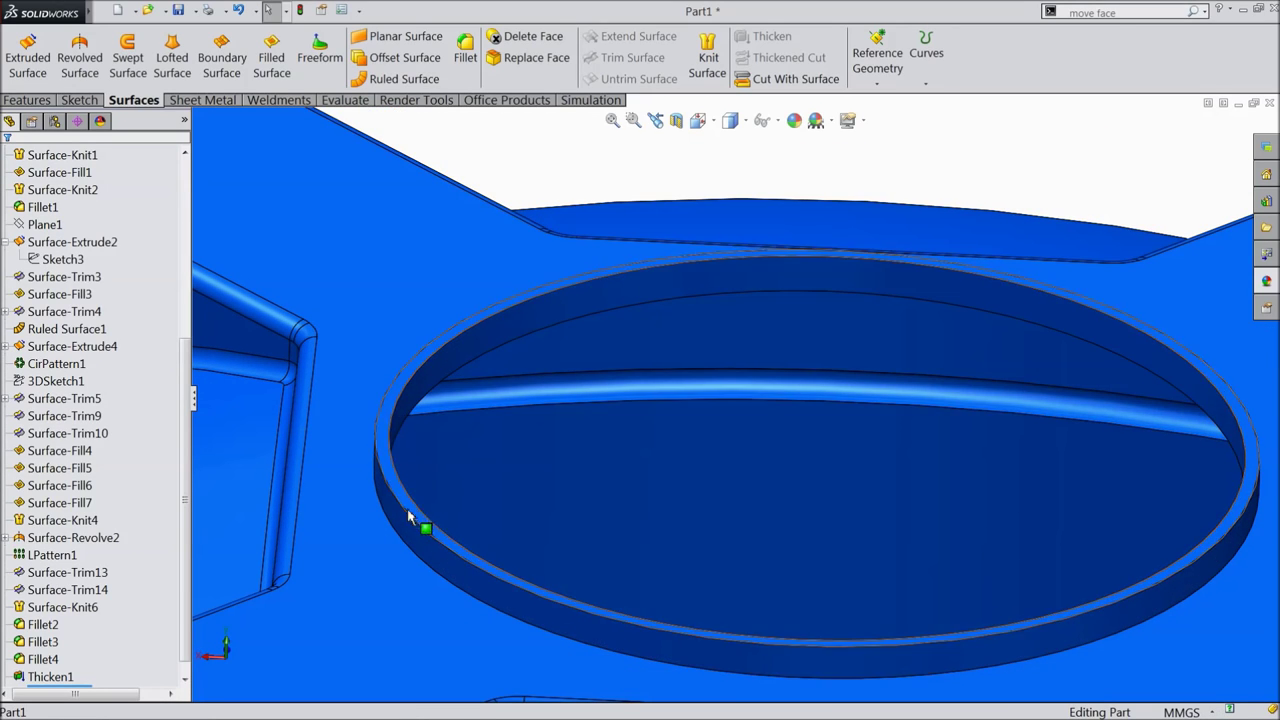
pyautogui.scroll(10, 425, 520)
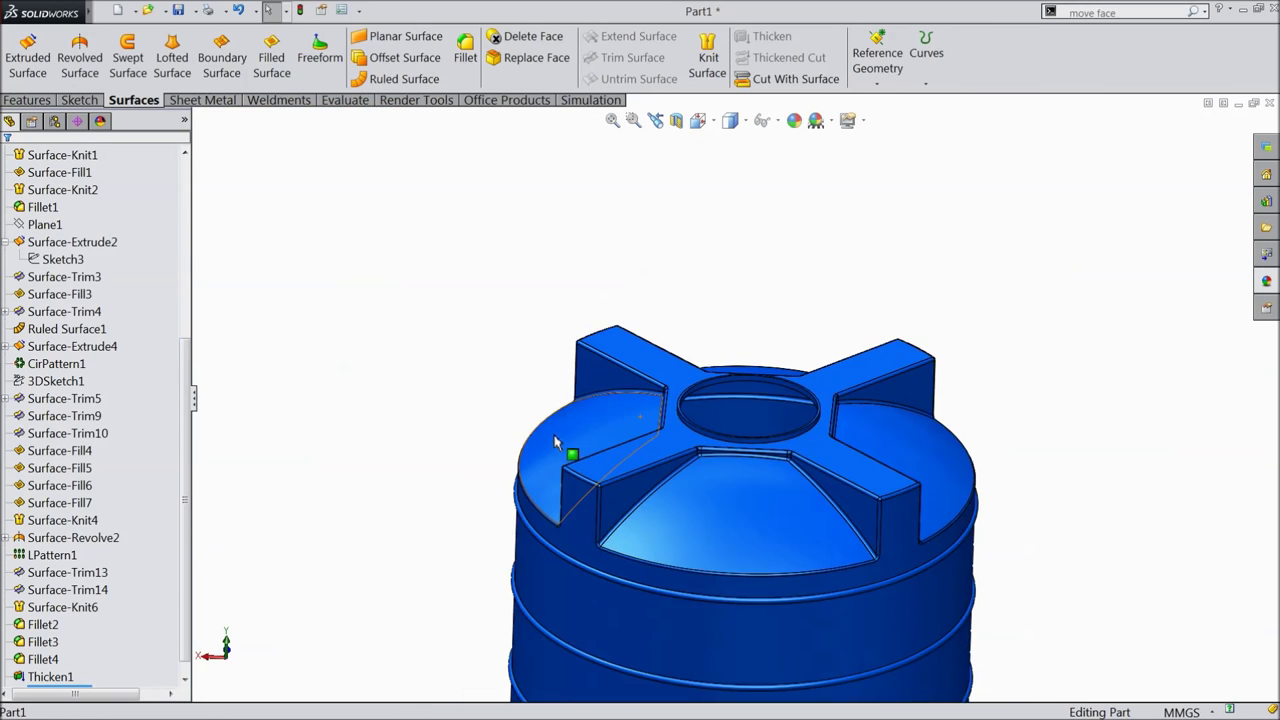
pyautogui.scroll(-5, 806, 563)
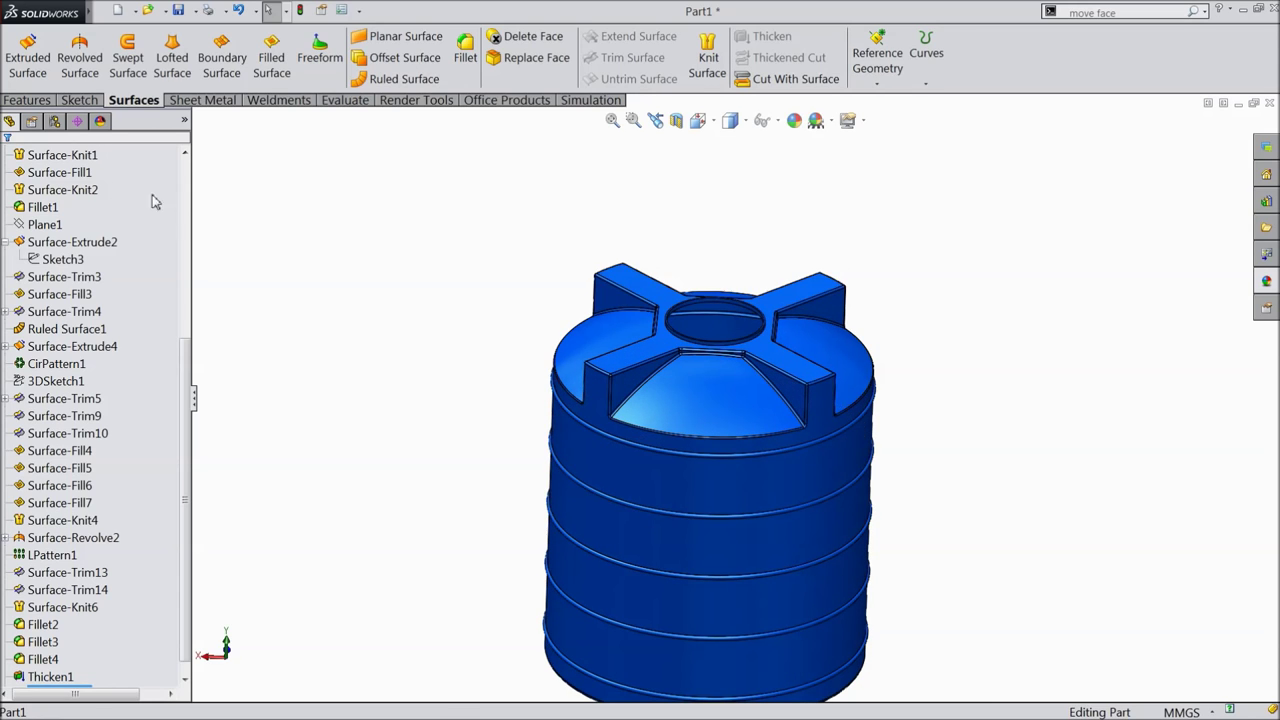
pyautogui.click(79, 100)
pyautogui.click(784, 60)
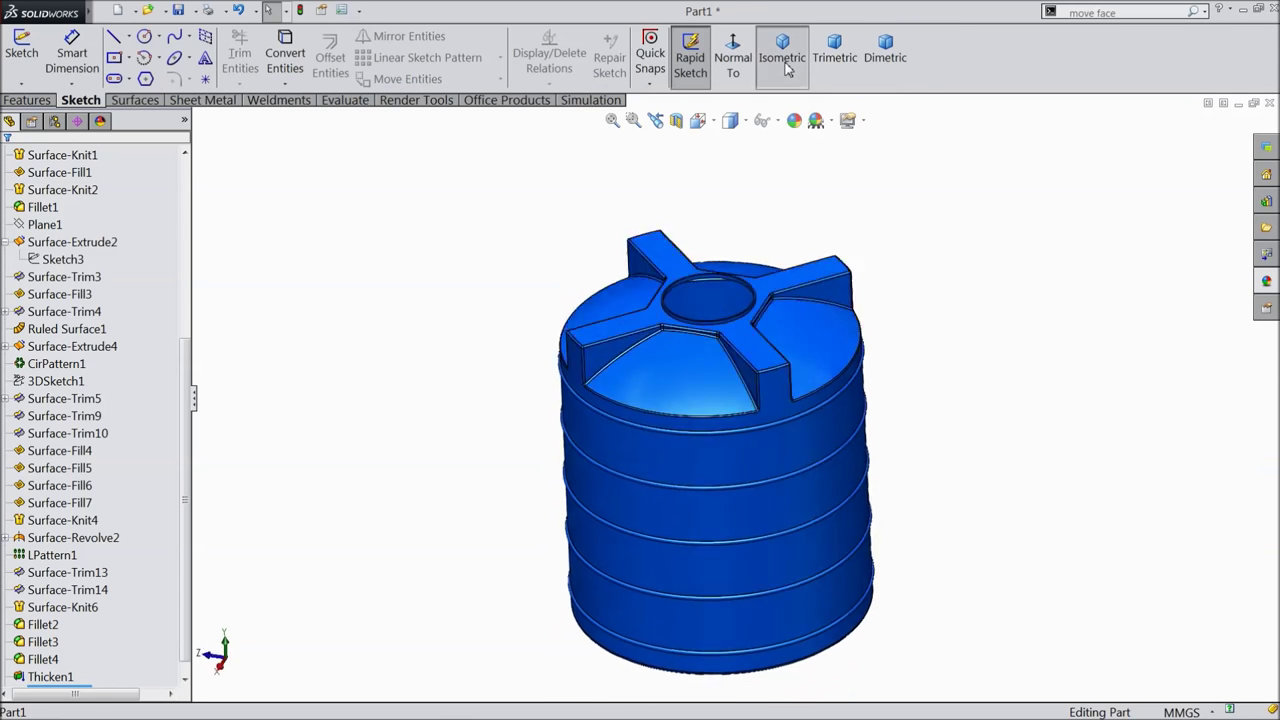
pyautogui.scroll(-2, 807, 387)
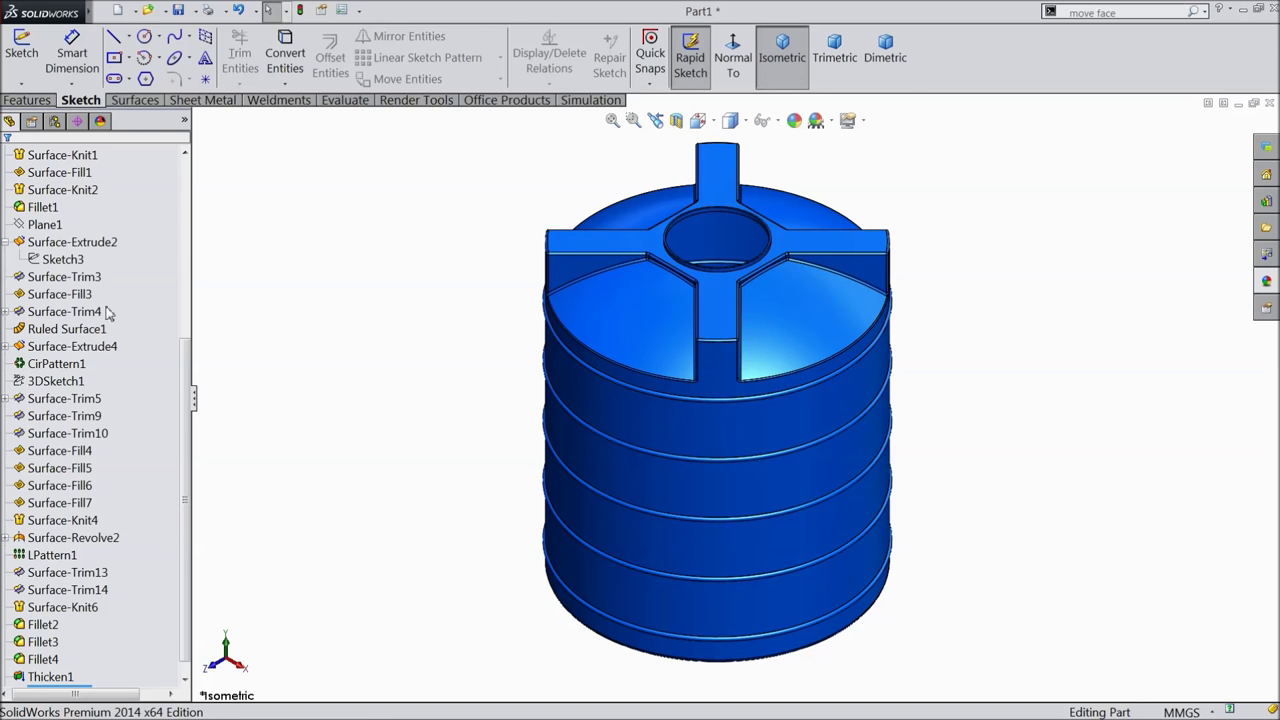
pyautogui.moveTo(180, 376); pyautogui.dragTo(182, 186)
pyautogui.click(47, 332)
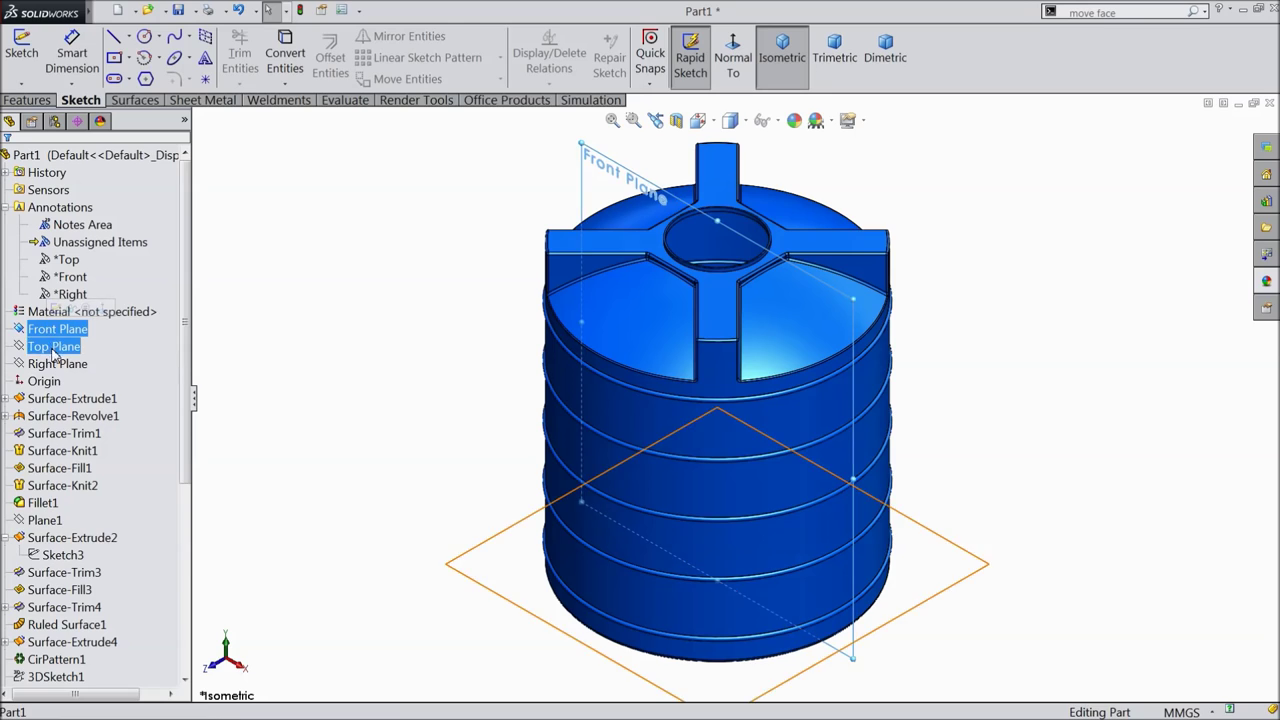
pyautogui.click(54, 346)
pyautogui.keyDown('ctrl'); pyautogui.click(52, 364); pyautogui.keyUp('ctrl')
pyautogui.click(51, 368)
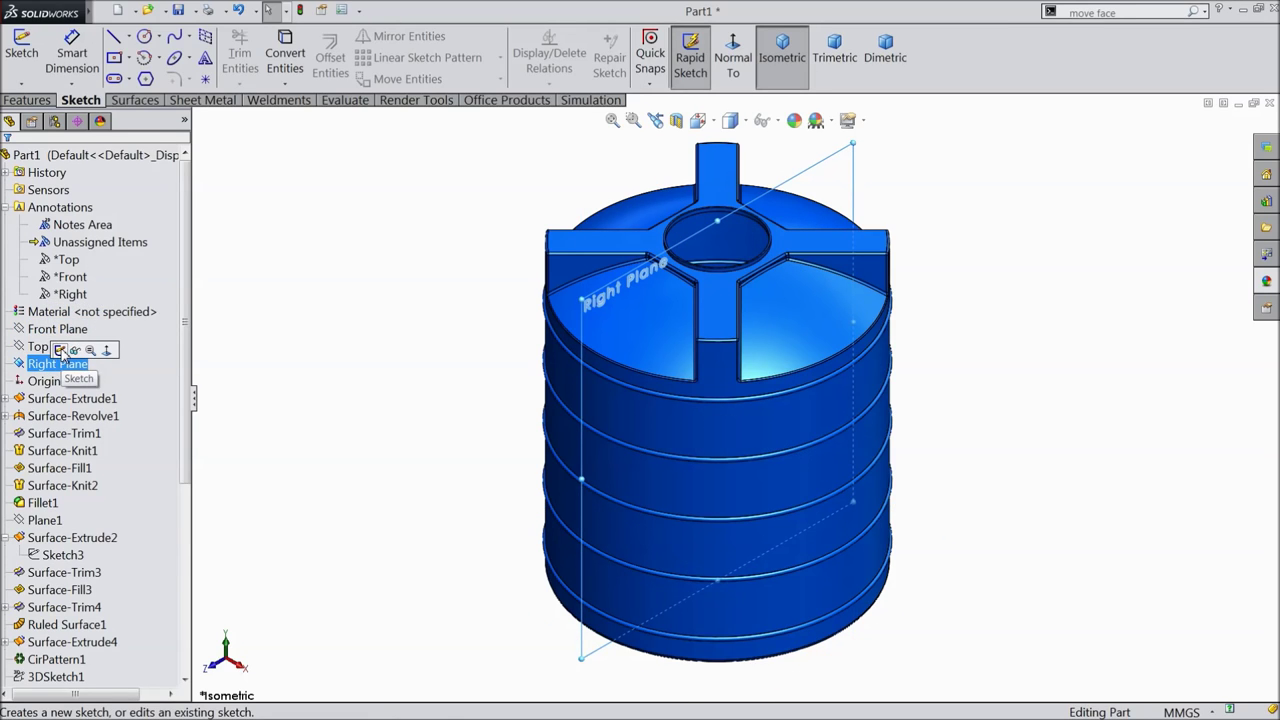
pyautogui.click(60, 350)
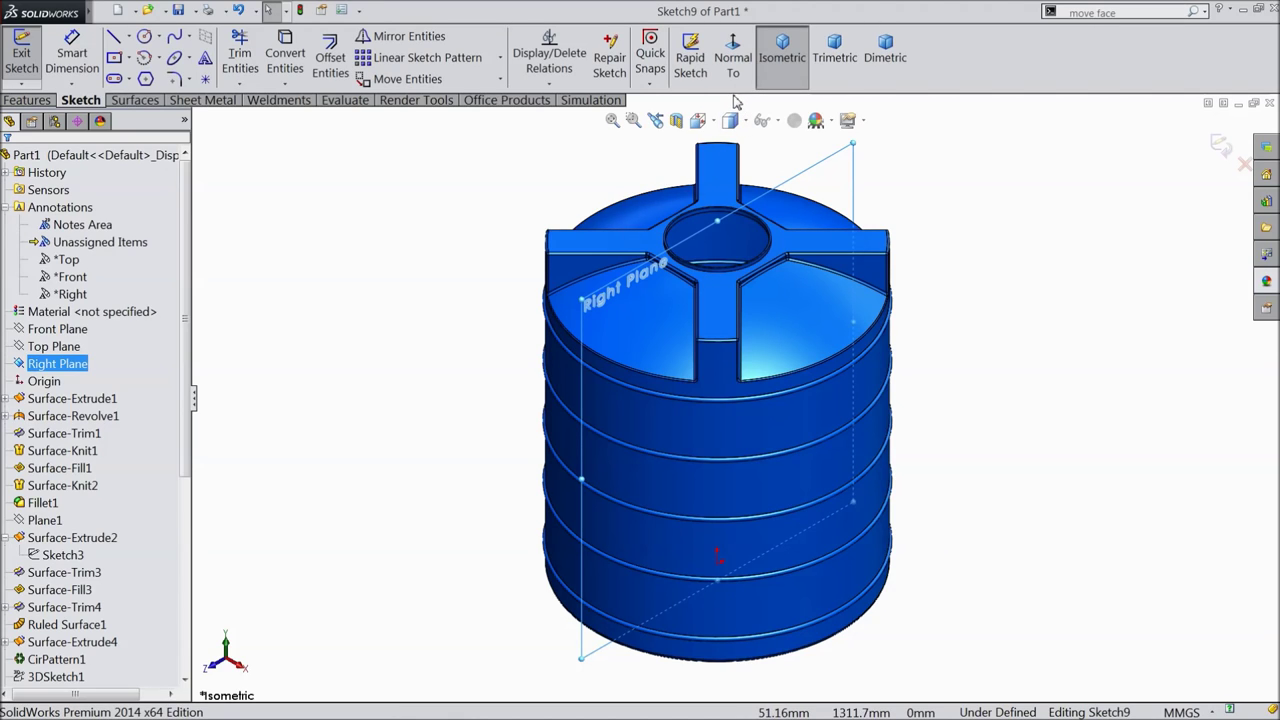
pyautogui.click(36, 101)
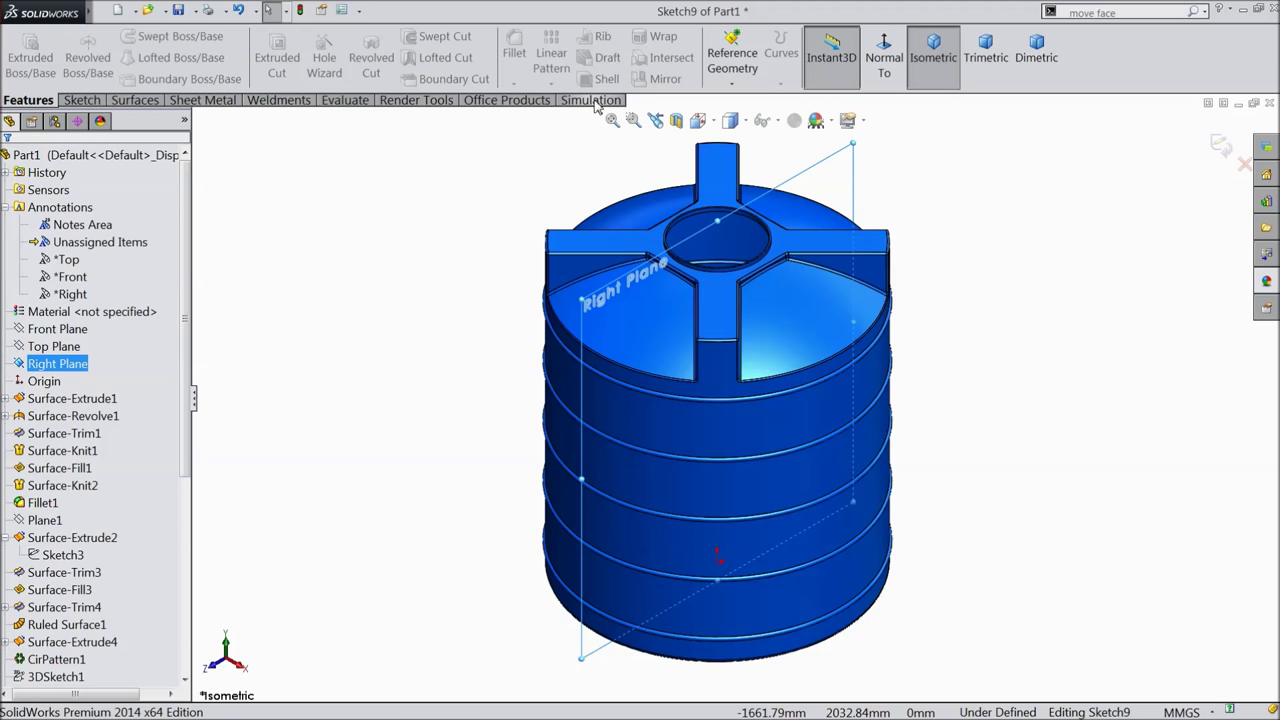
pyautogui.click(733, 85)
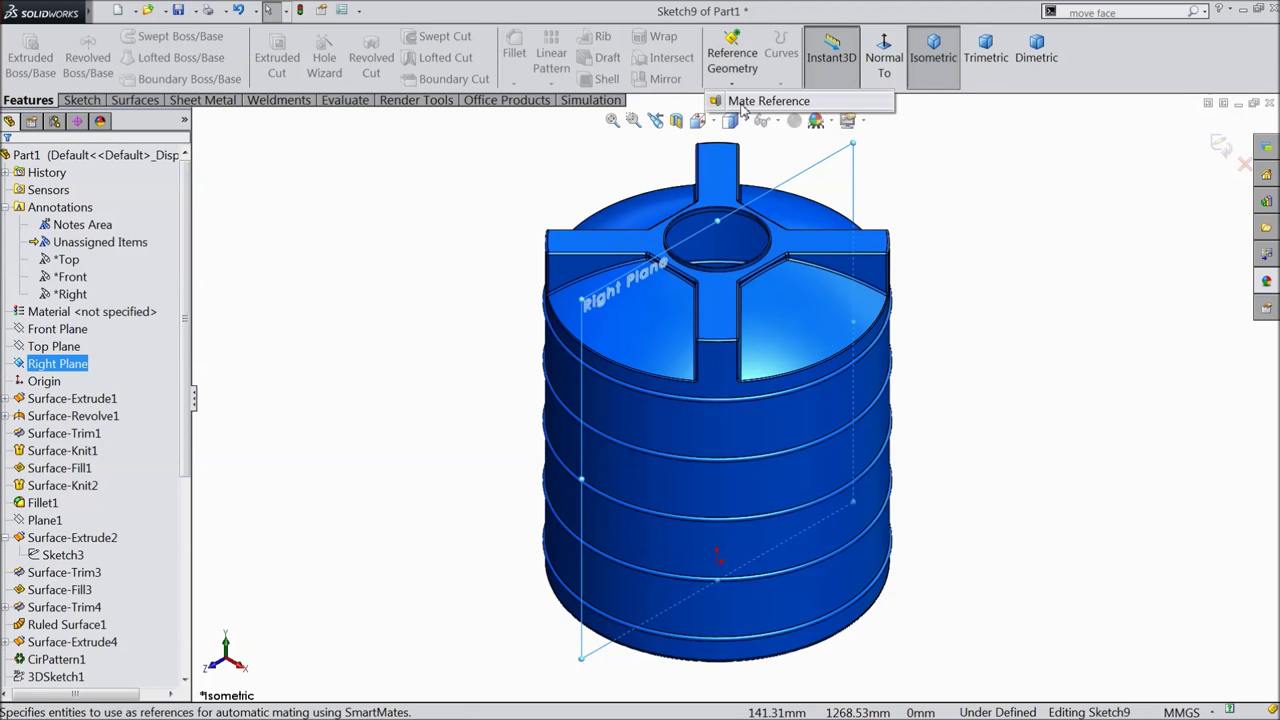
pyautogui.click(1218, 147)
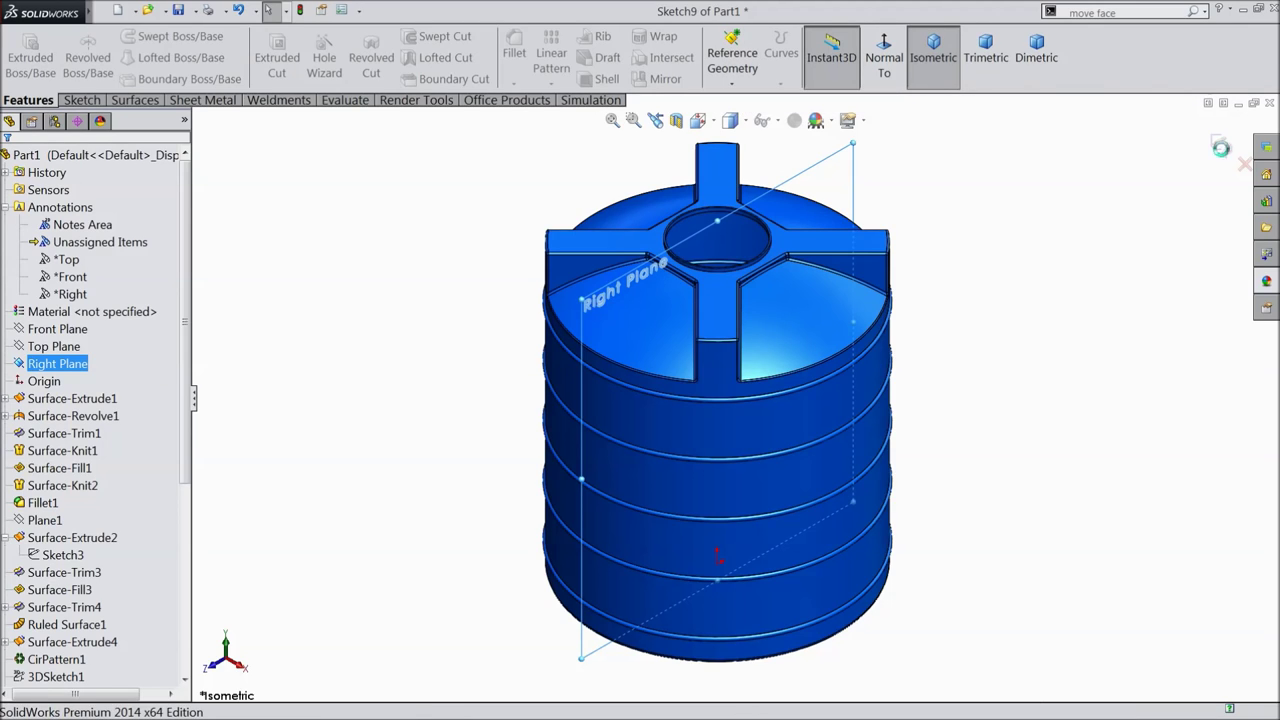
# Create a reference plane parallel to the Right Plane at an offset distance of 500 mm
pyautogui.click(57, 364)
pyautogui.click(733, 85)
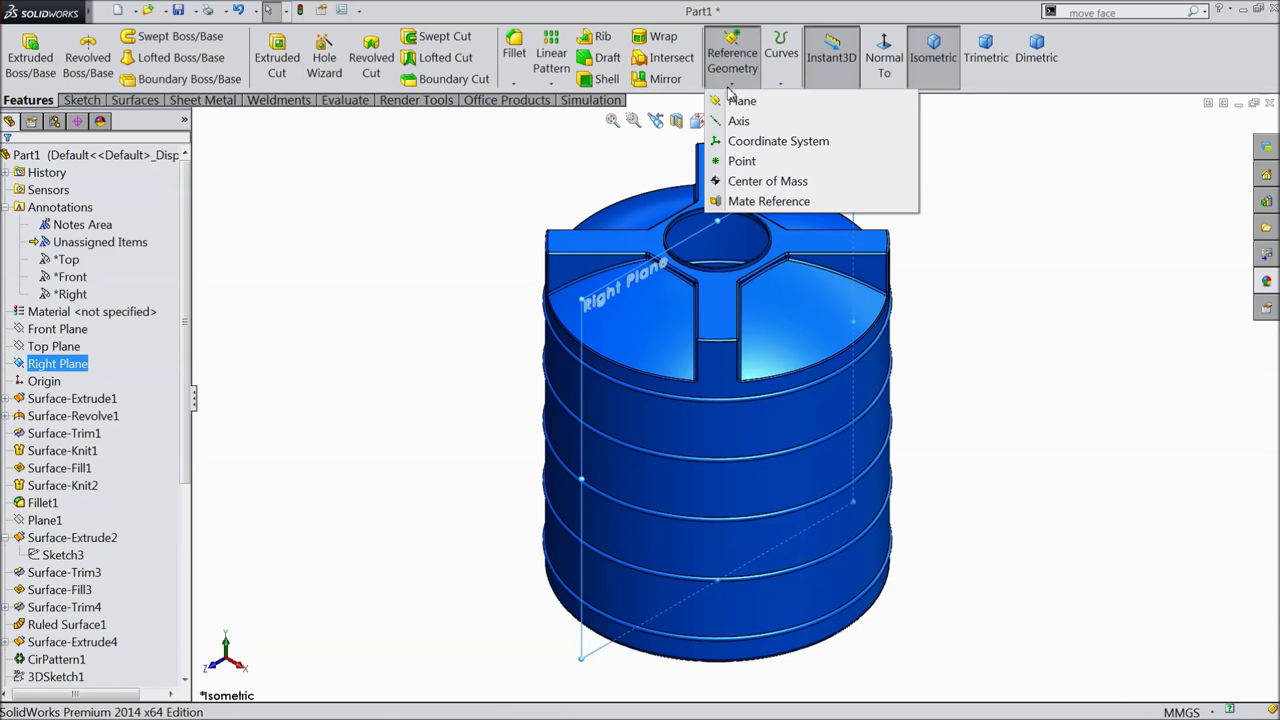
pyautogui.click(741, 103)
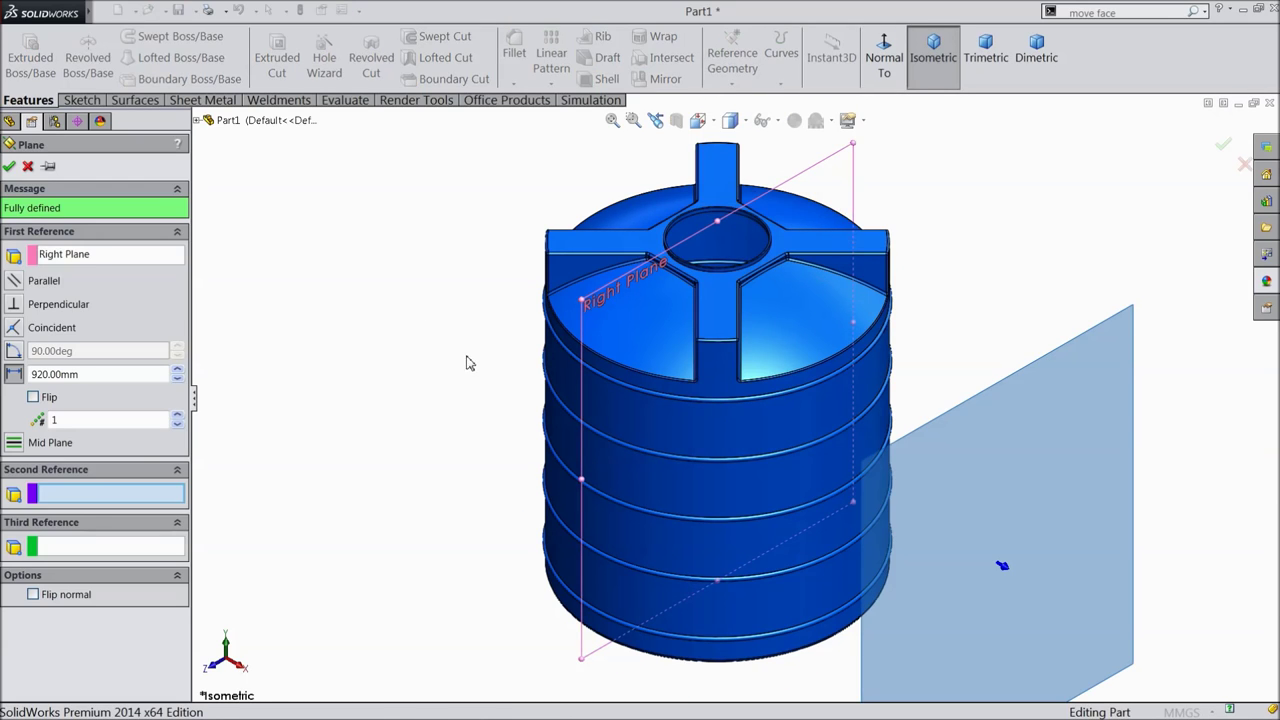
pyautogui.moveTo(516, 378); pyautogui.dragTo(245, 387, button='middle')
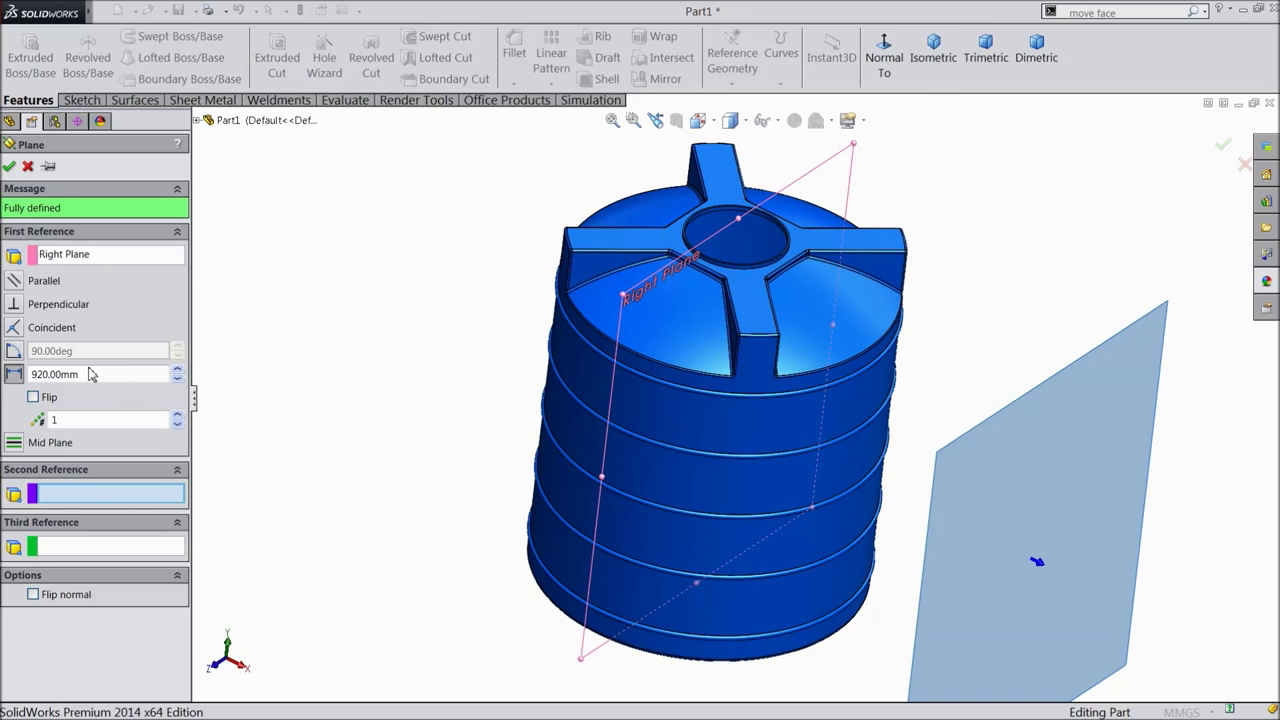
pyautogui.click(15, 377)
pyautogui.write('50')
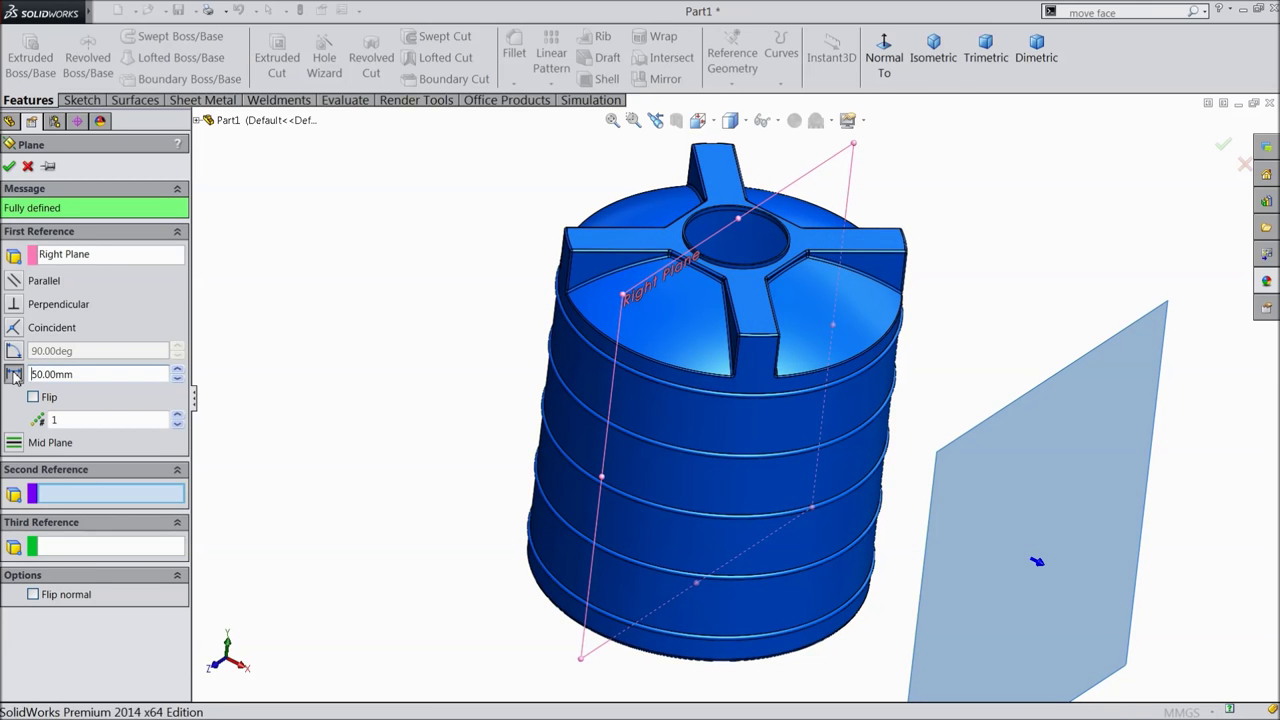
pyautogui.press('Return')
pyautogui.moveTo(73, 374); pyautogui.dragTo(29, 372)
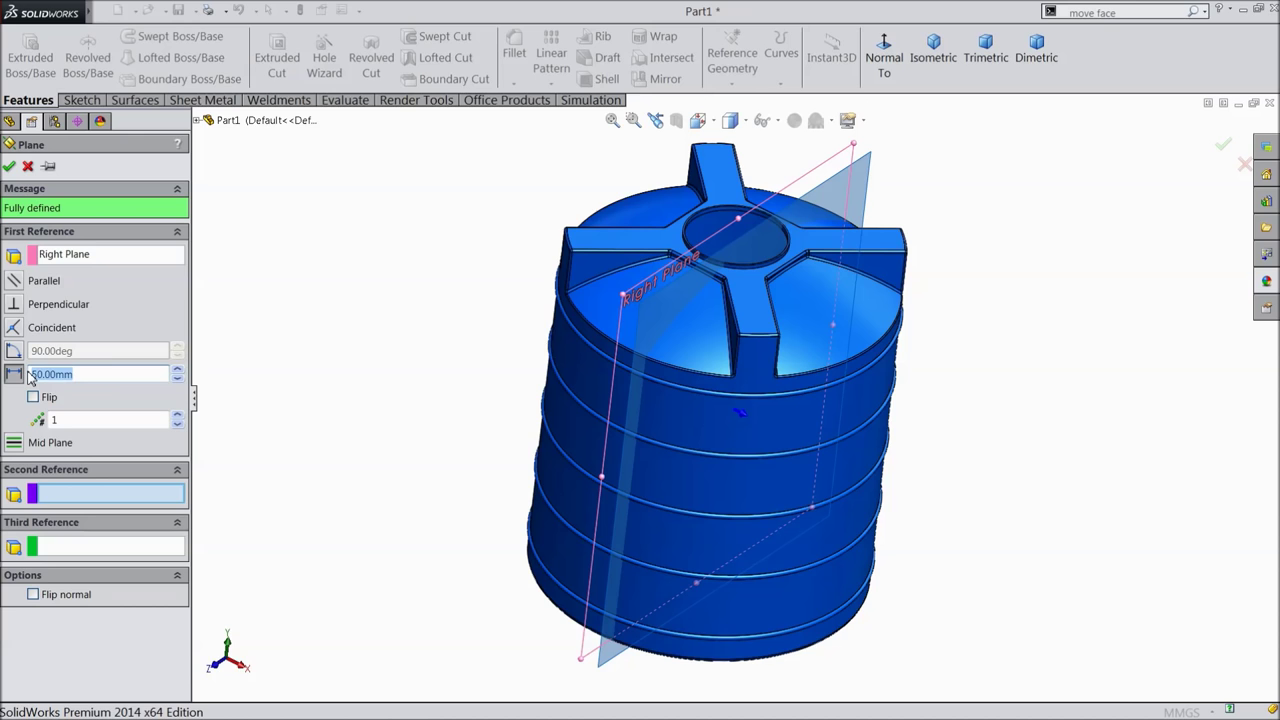
pyautogui.write('500')
pyautogui.press('Return')
pyautogui.moveTo(310, 361)
pyautogui.mouseDown(button='middle')
pyautogui.moveTo(340, 366)
pyautogui.moveTo(297, 366)
pyautogui.mouseUp(button='middle')
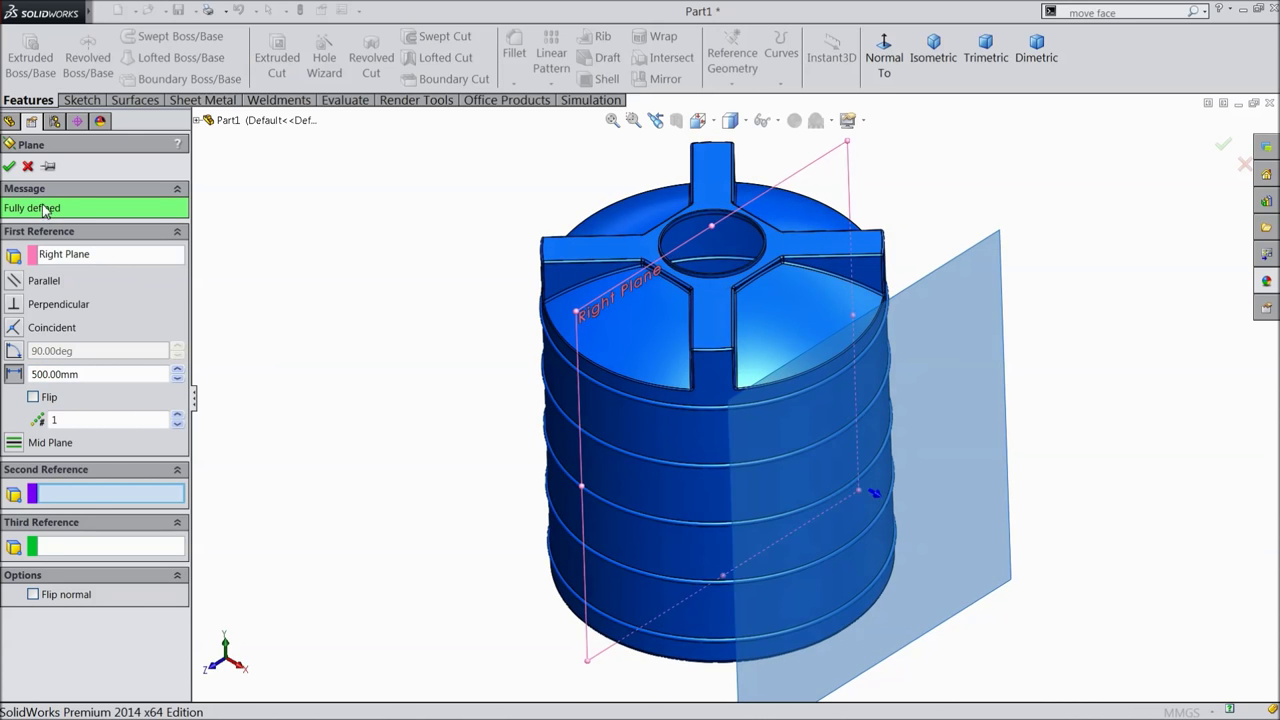
pyautogui.click(9, 166)
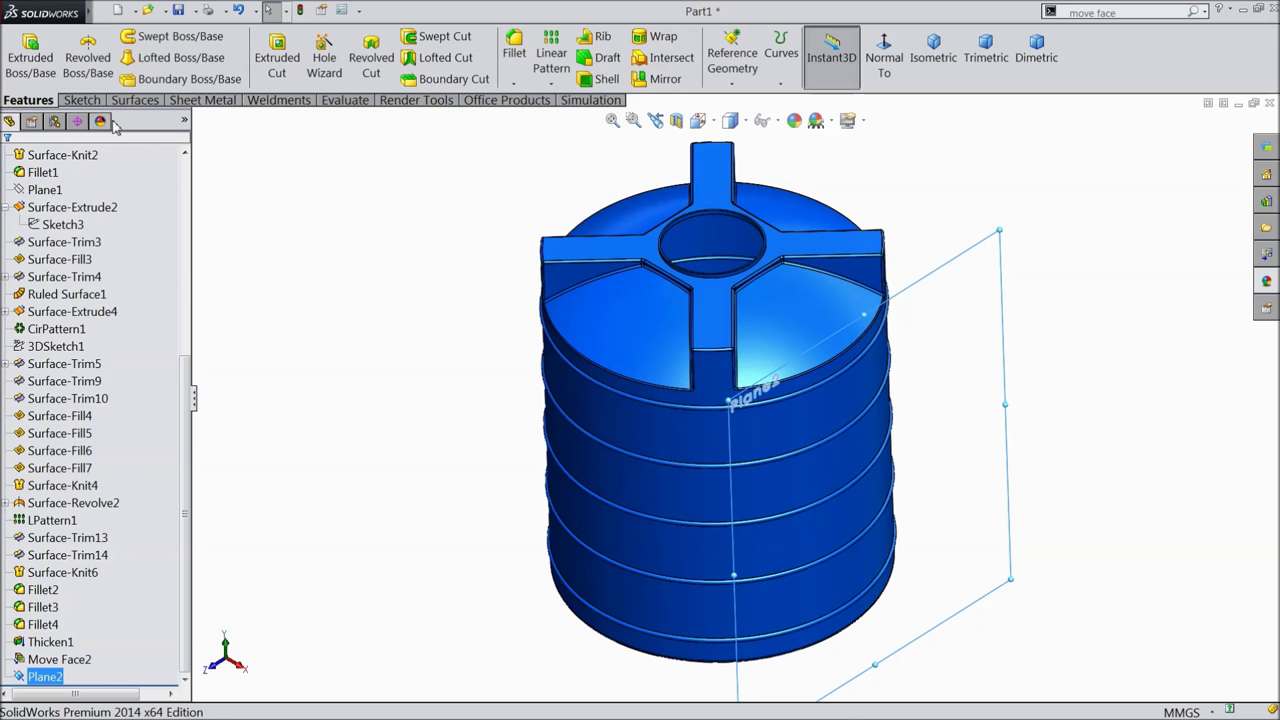
# Sketch a horizontal centerline about 698 mm long on the new offset plane, just above the tank's second rib from the lid
pyautogui.click(80, 100)
pyautogui.click(21, 52)
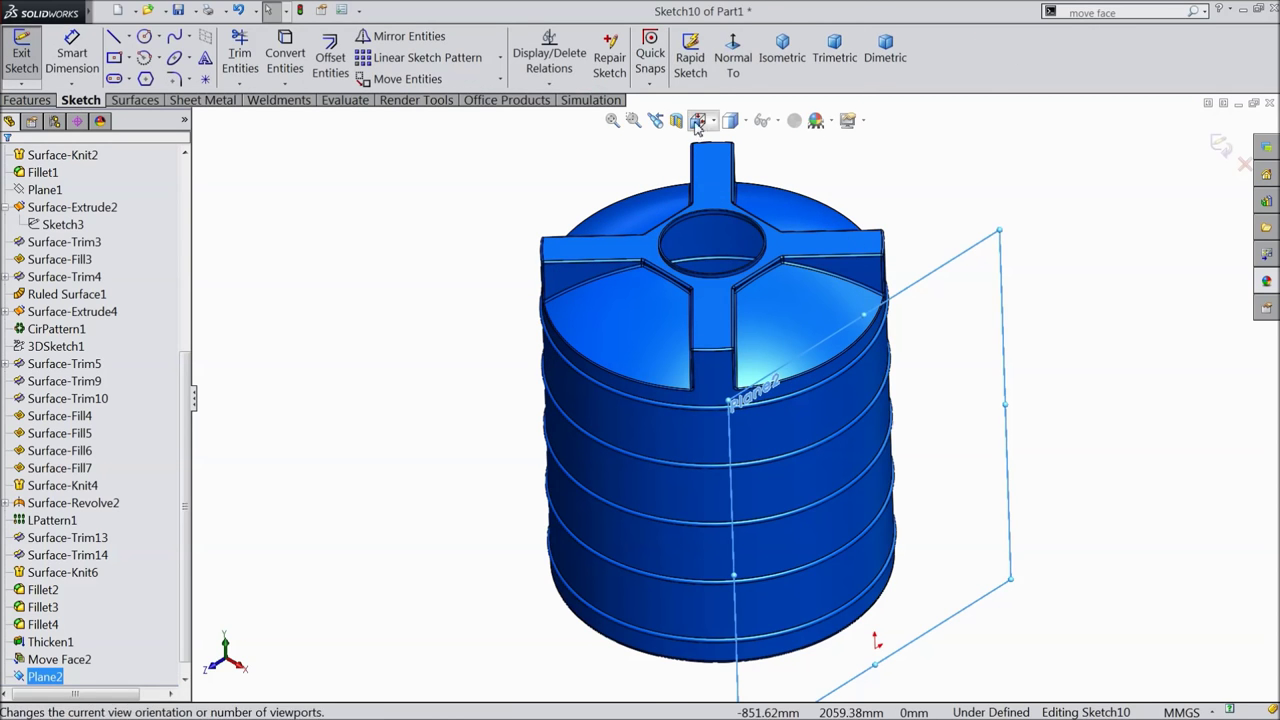
pyautogui.click(735, 60)
pyautogui.scroll(-3, 775, 305)
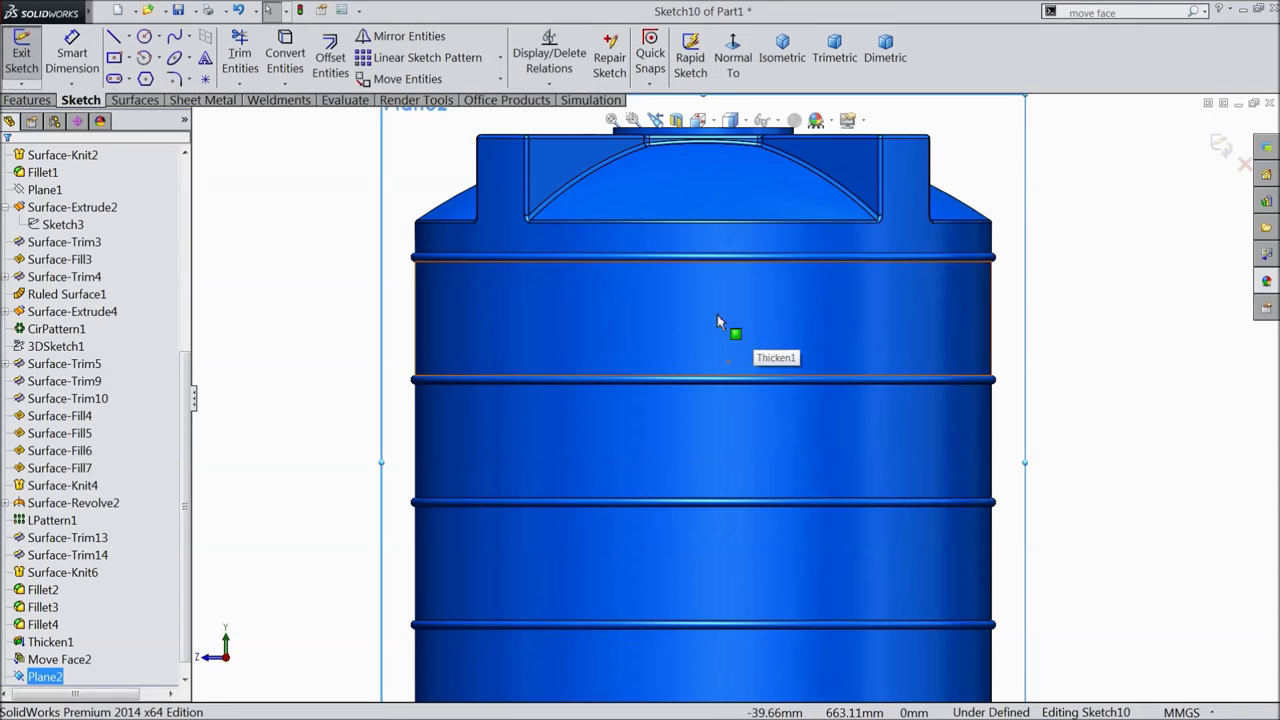
pyautogui.click(129, 36)
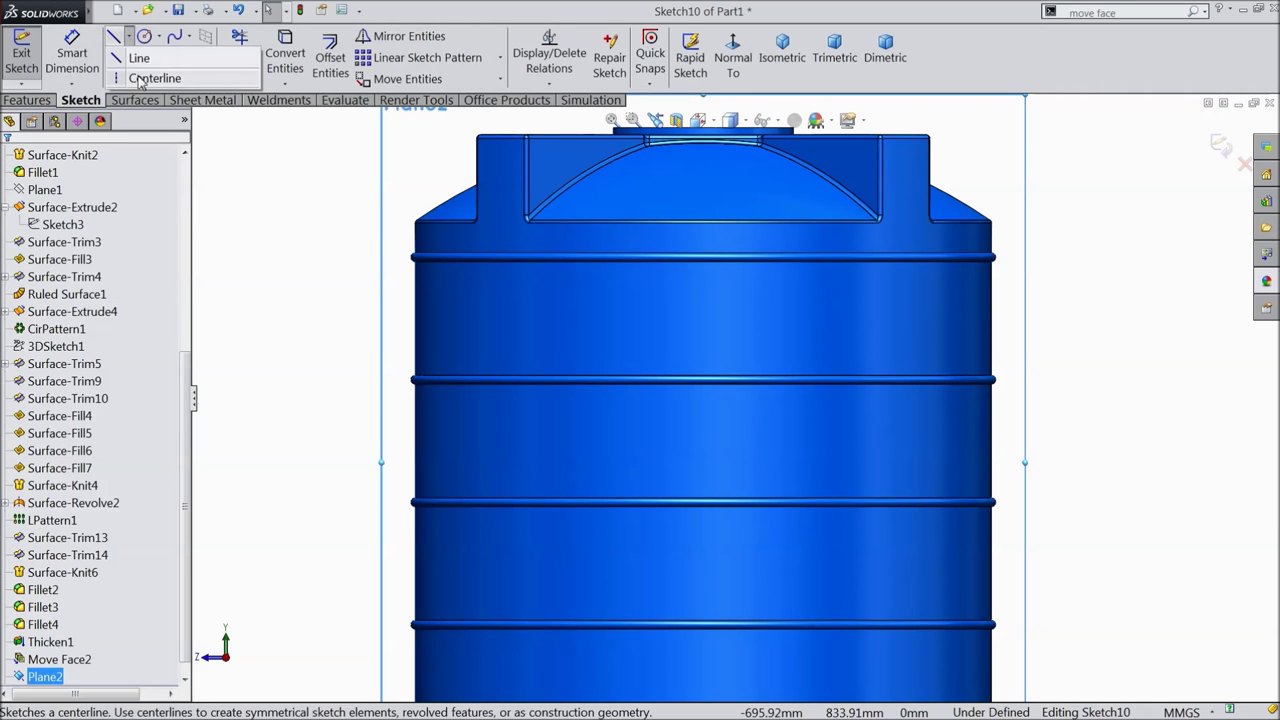
pyautogui.click(140, 79)
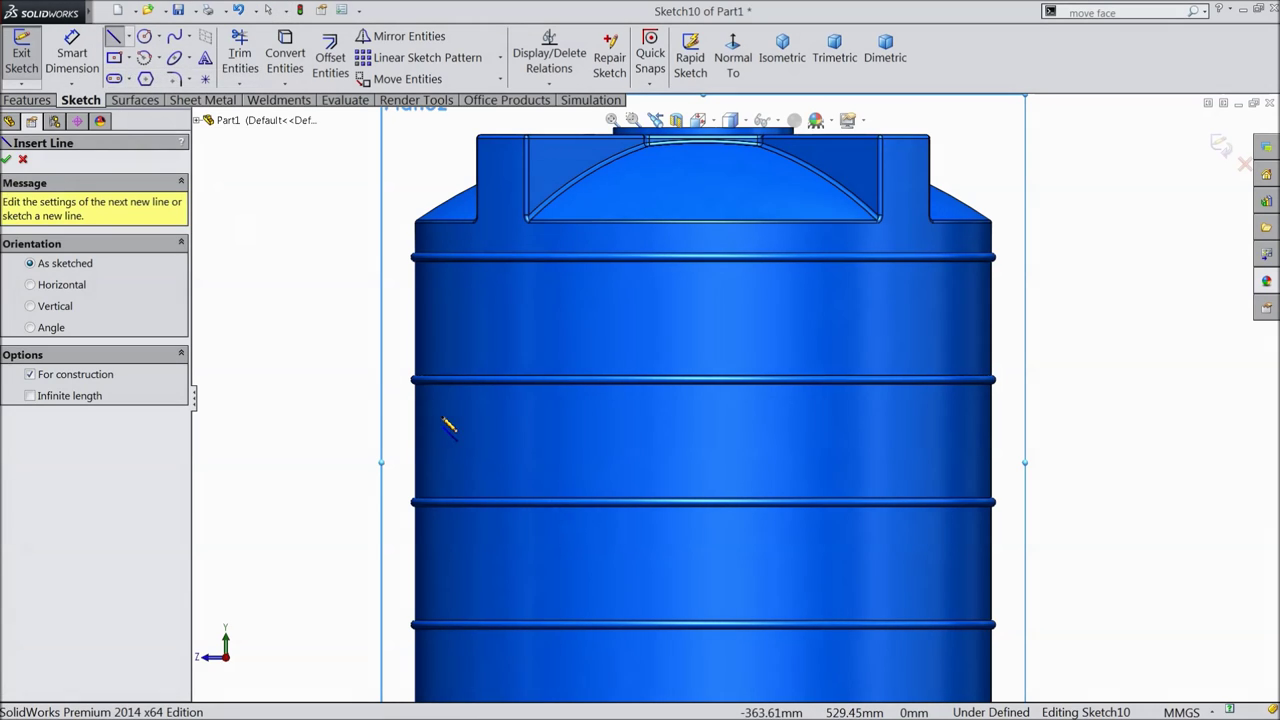
pyautogui.click(452, 367)
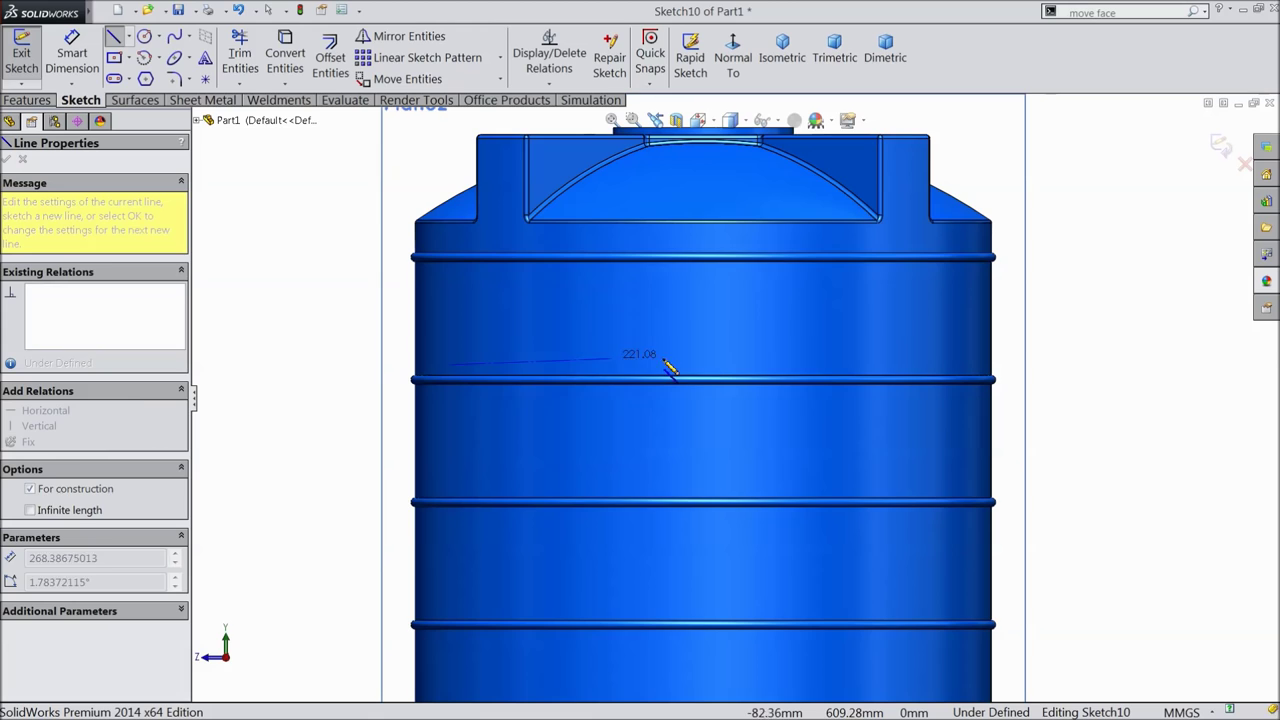
pyautogui.click(955, 365)
pyautogui.rightClick(966, 329)
pyautogui.click(1000, 128)
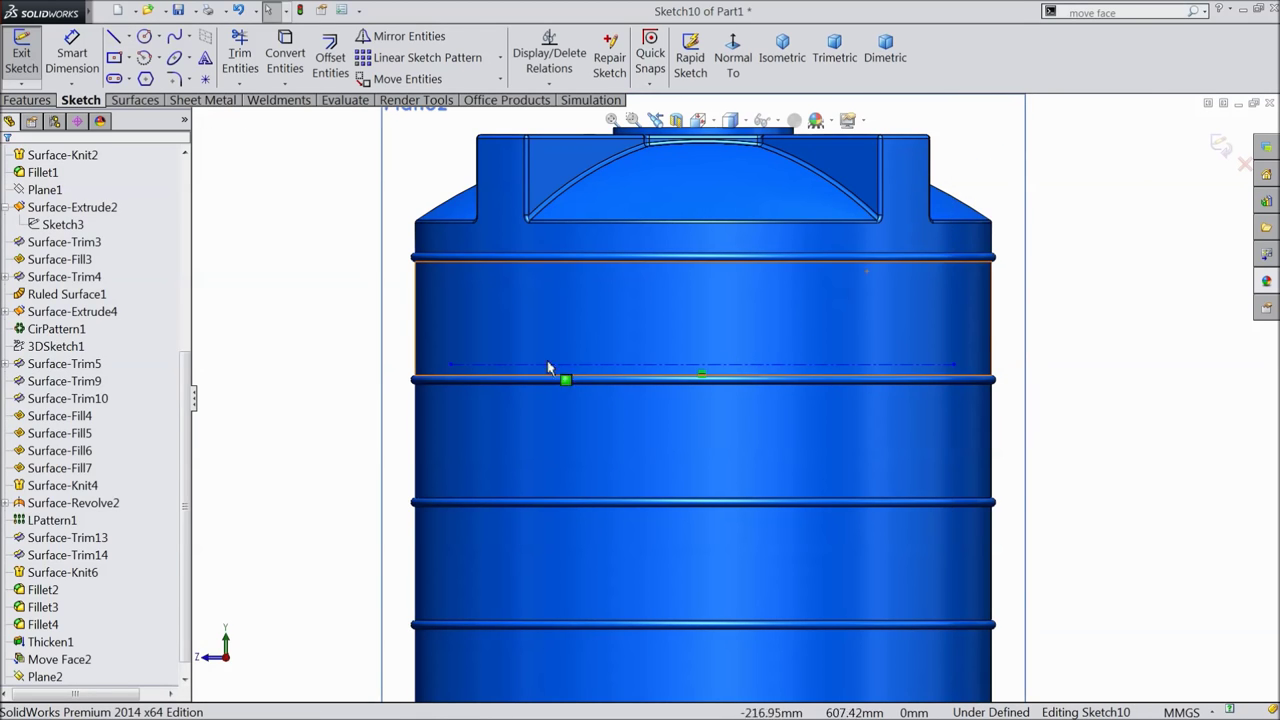
# Enter the sketch text "WATER TANK 400 ltr." along the horizontal centerline
pyautogui.click(205, 57)
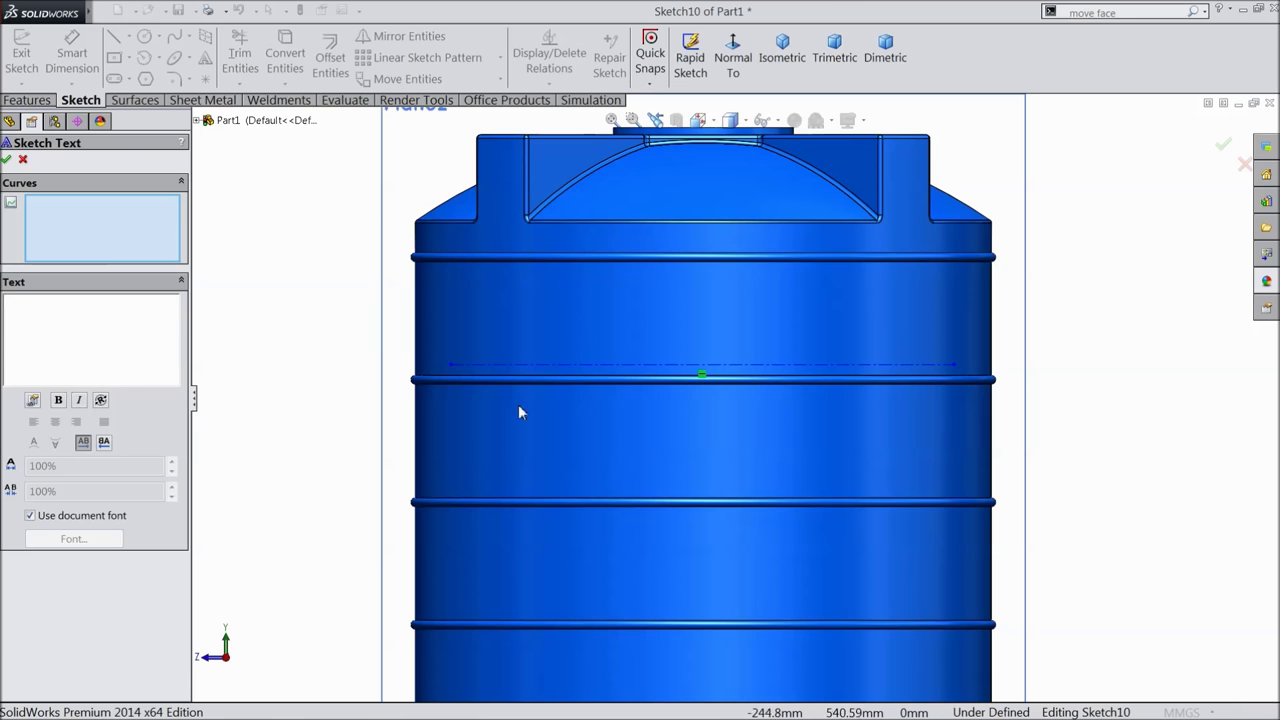
pyautogui.click(560, 375)
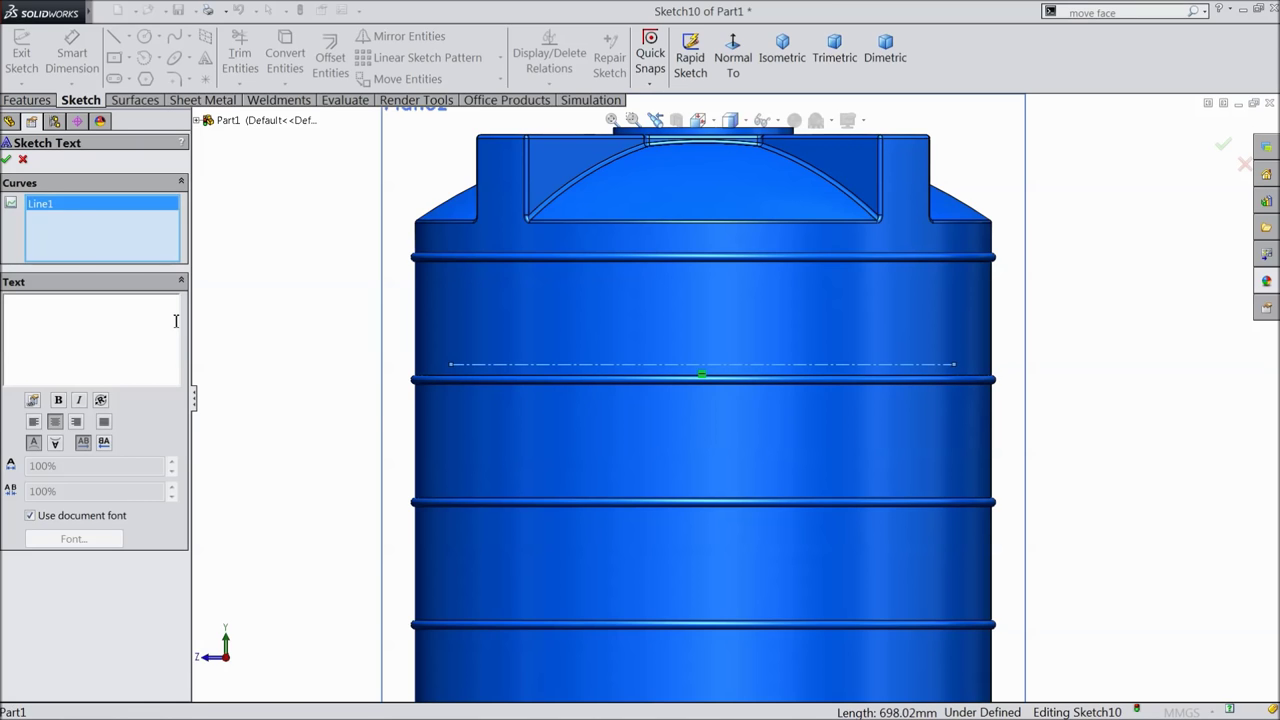
pyautogui.click(105, 335)
pyautogui.write('WATER TANK 400 ltr.')
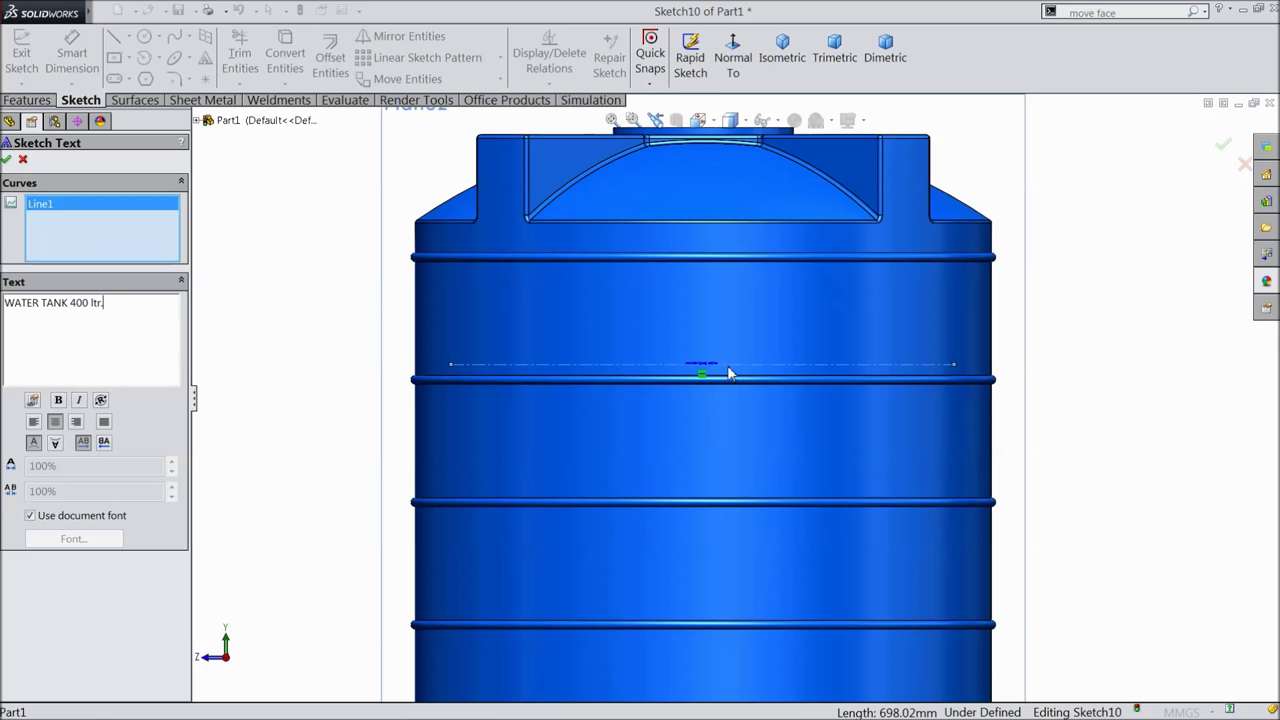
pyautogui.scroll(-5, 729, 373)
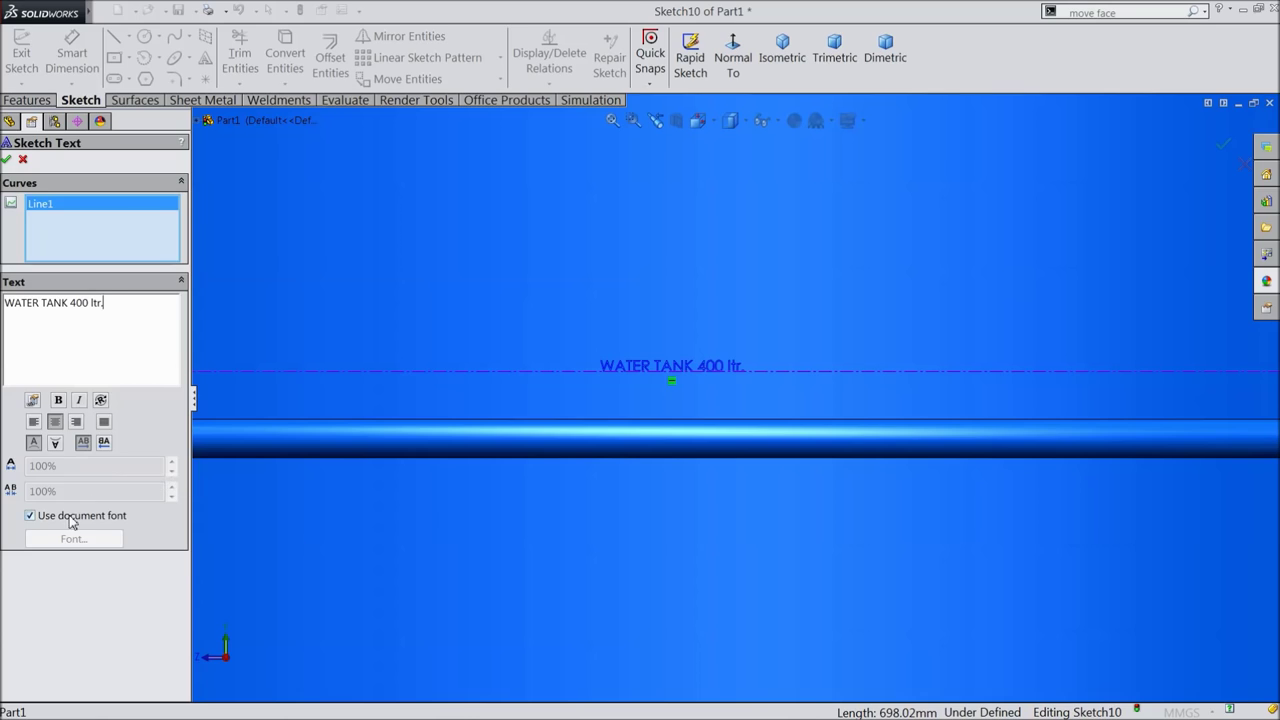
# Turn off the document font for the WATER TANK lettering and set its font height to 50 mm
pyautogui.click(59, 402)
pyautogui.click(30, 516)
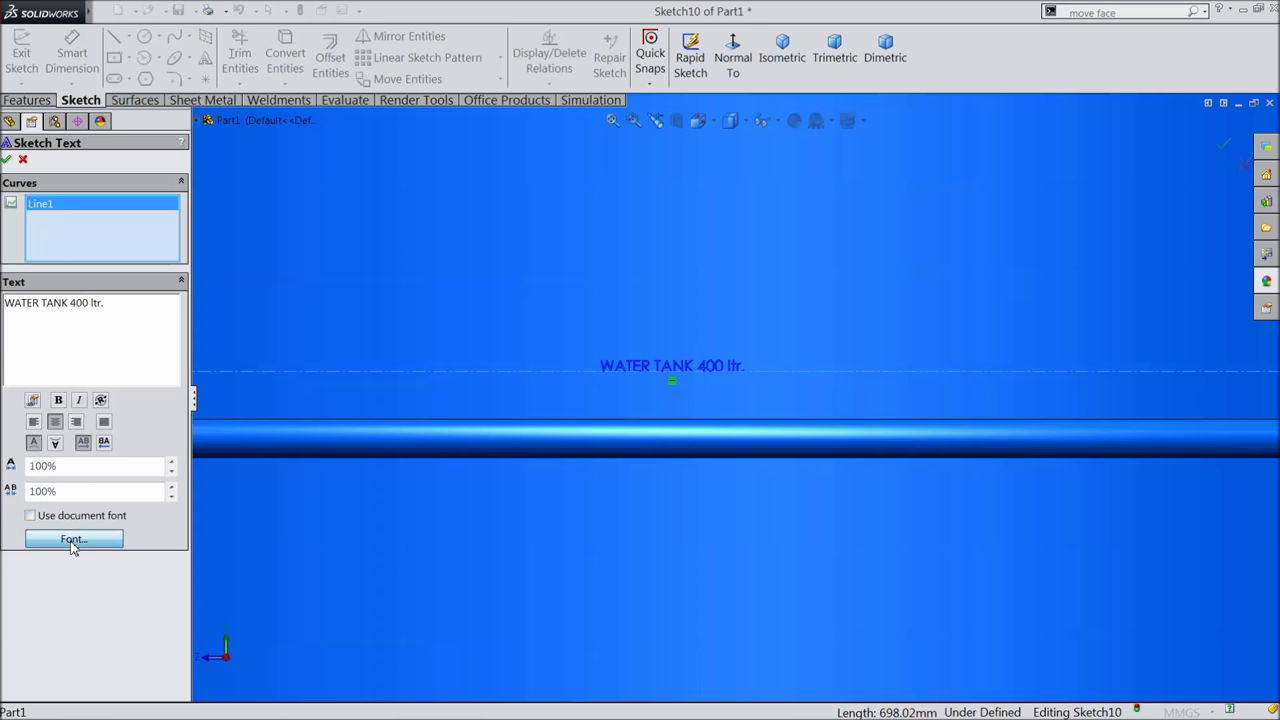
pyautogui.click(110, 537)
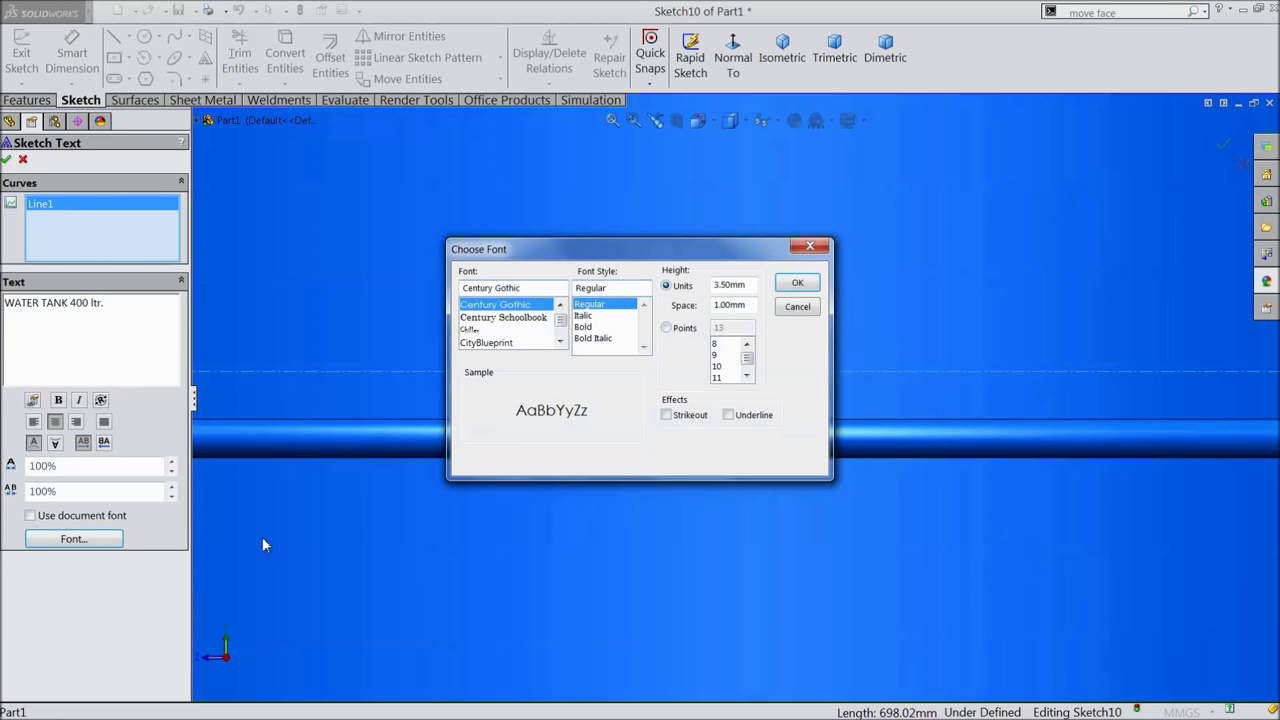
pyautogui.moveTo(749, 288); pyautogui.dragTo(713, 284)
pyautogui.write('50')
pyautogui.press('Return')
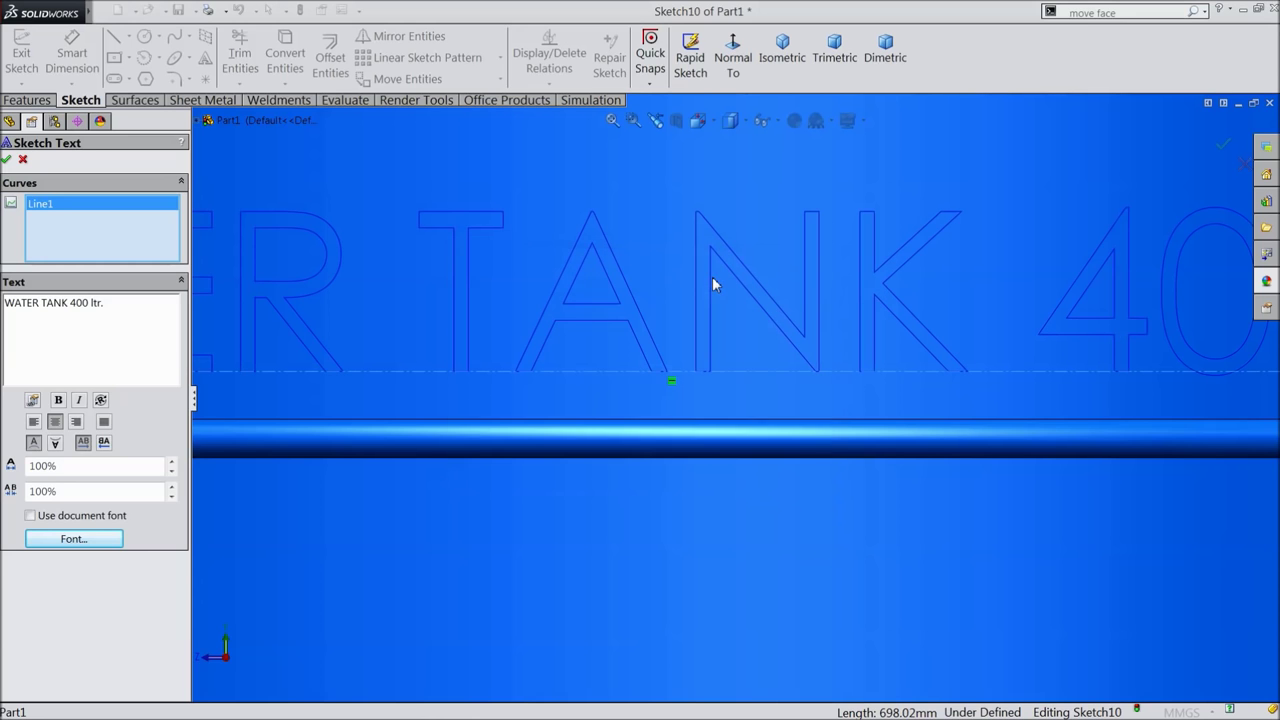
# Set the character spacing of the WATER TANK lettering to 95%
pyautogui.scroll(3, 800, 410)
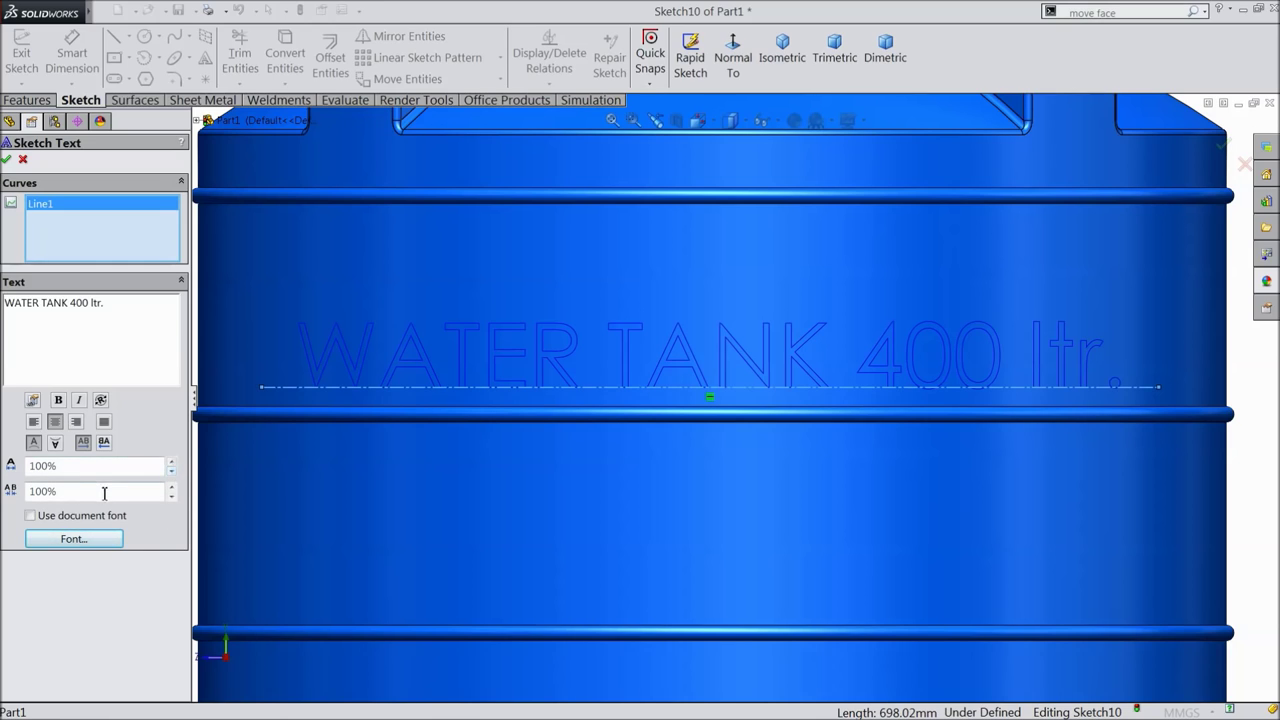
pyautogui.moveTo(69, 491); pyautogui.dragTo(11, 490)
pyautogui.write('95')
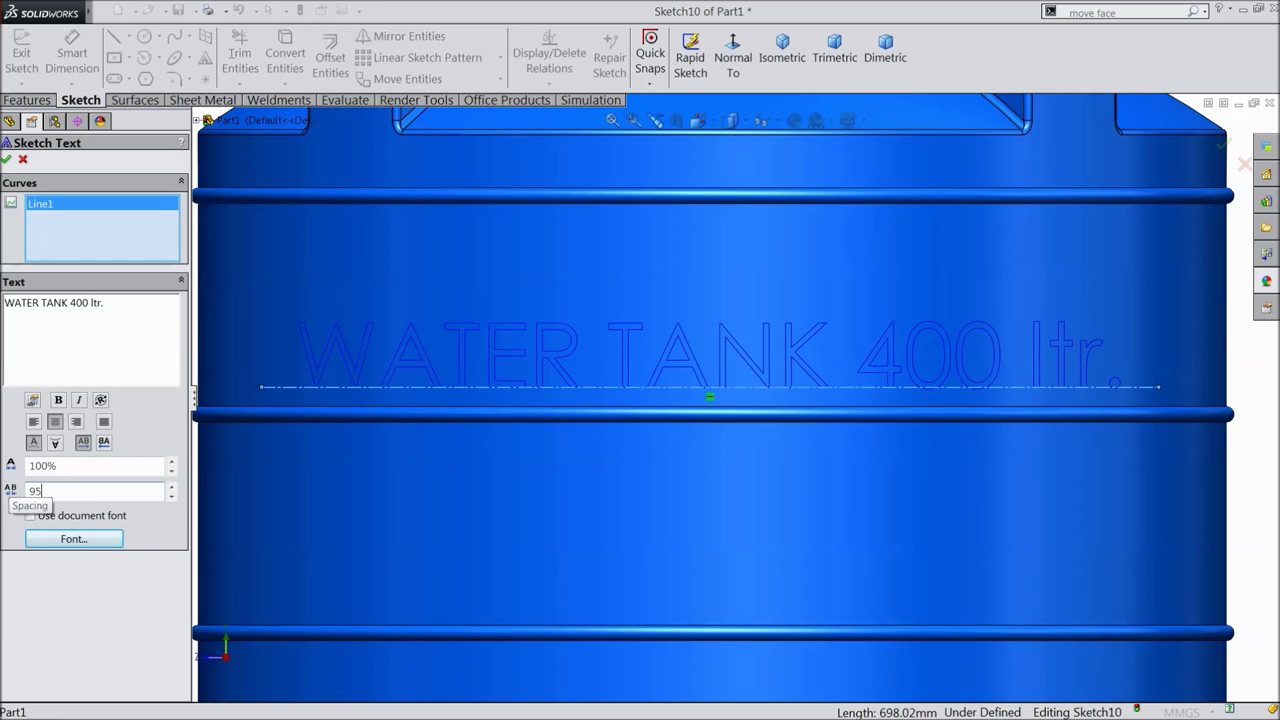
pyautogui.press('Return')
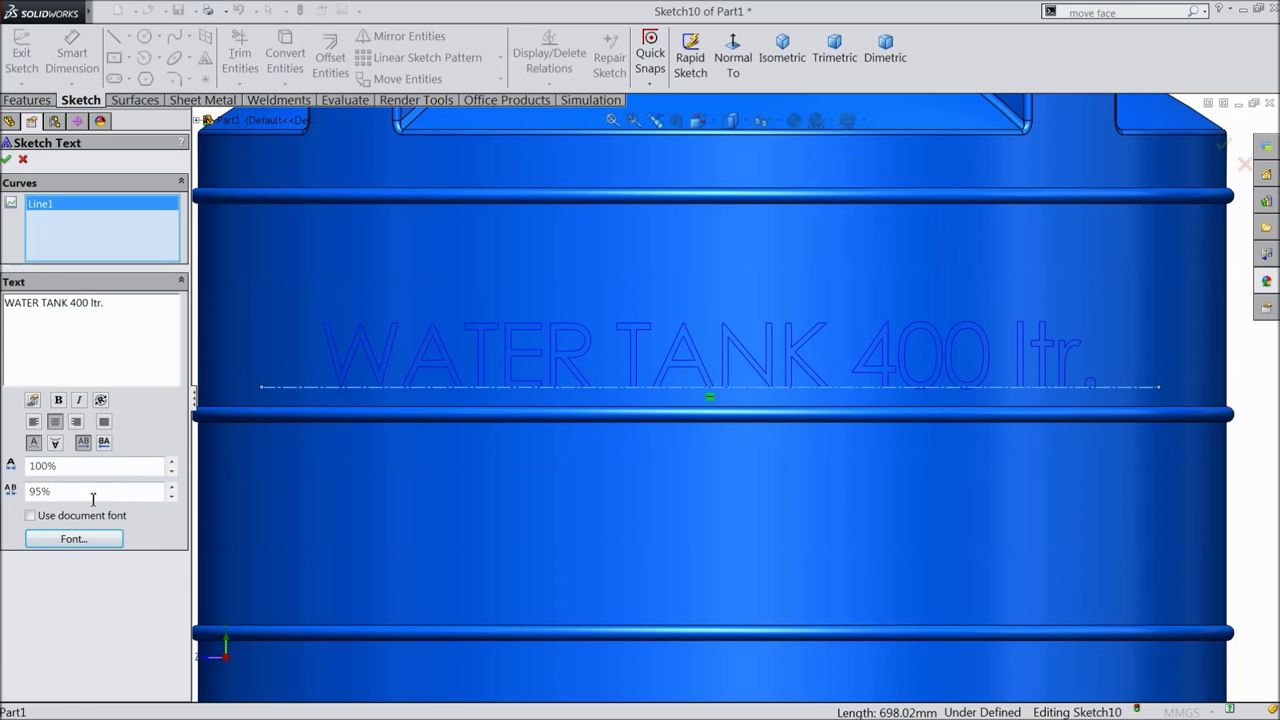
# Change the lettering's font style to Bold with a height of 60 mm and accept the sketch text
pyautogui.click(72, 539)
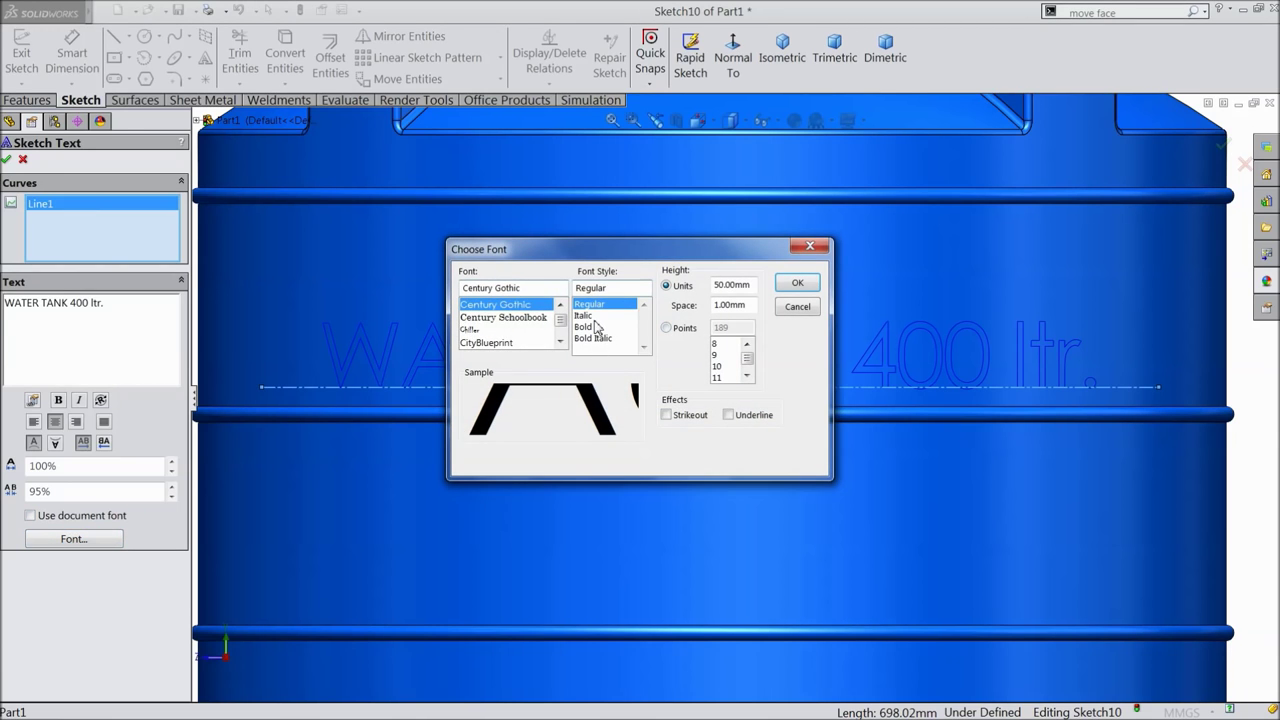
pyautogui.click(586, 328)
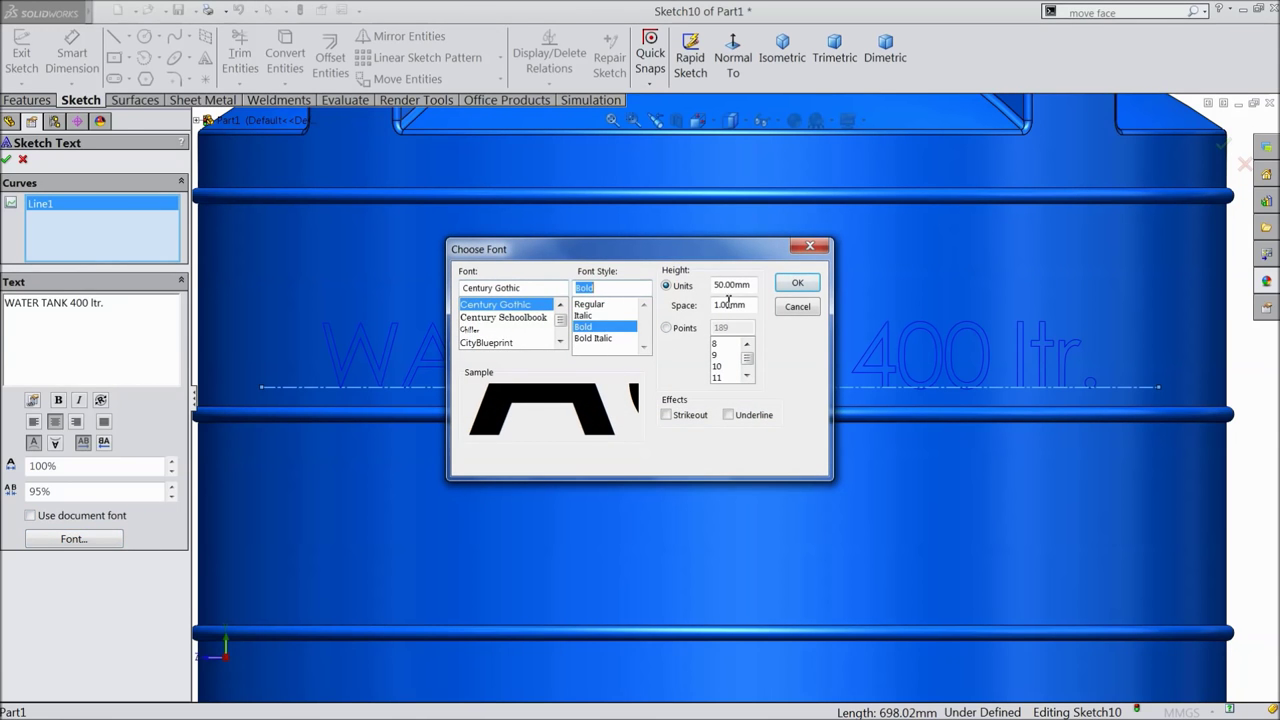
pyautogui.moveTo(753, 287); pyautogui.dragTo(707, 279)
pyautogui.write('60')
pyautogui.click(796, 283)
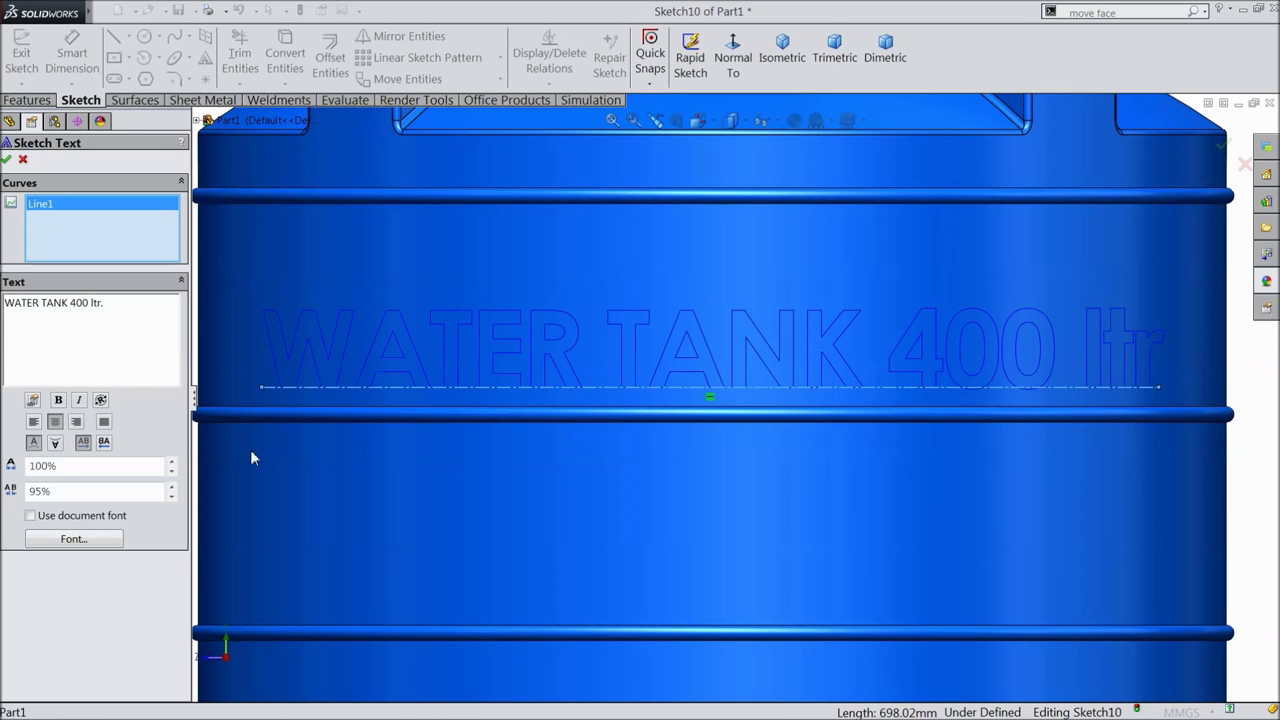
pyautogui.scroll(1, 946, 451)
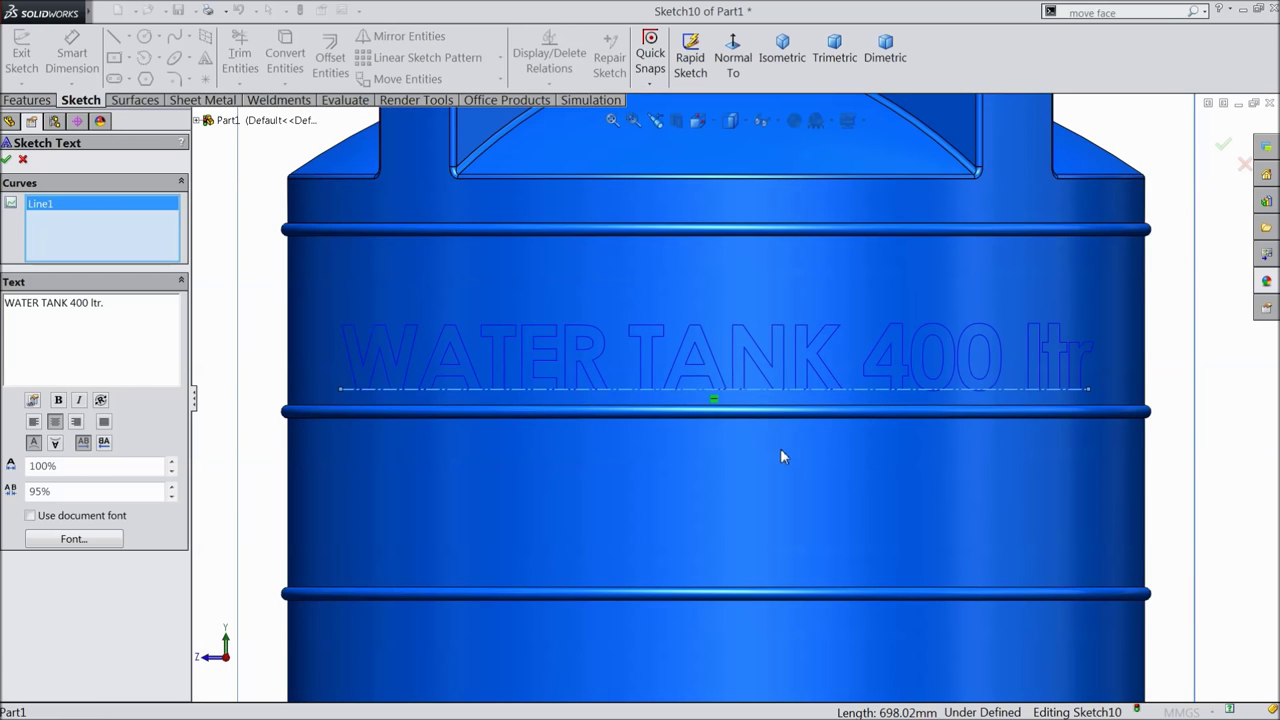
pyautogui.click(7, 162)
# Project the lettering sketch as a split line onto the tank wall between the first and second ribs, and hide the offset plane
pyautogui.scroll(2, 586, 309)
pyautogui.moveTo(586, 309)
pyautogui.mouseDown(button='middle')
pyautogui.moveTo(380, 266)
pyautogui.moveTo(397, 358)
pyautogui.moveTo(420, 330)
pyautogui.mouseUp(button='middle')
pyautogui.scroll(-2, 632, 252)
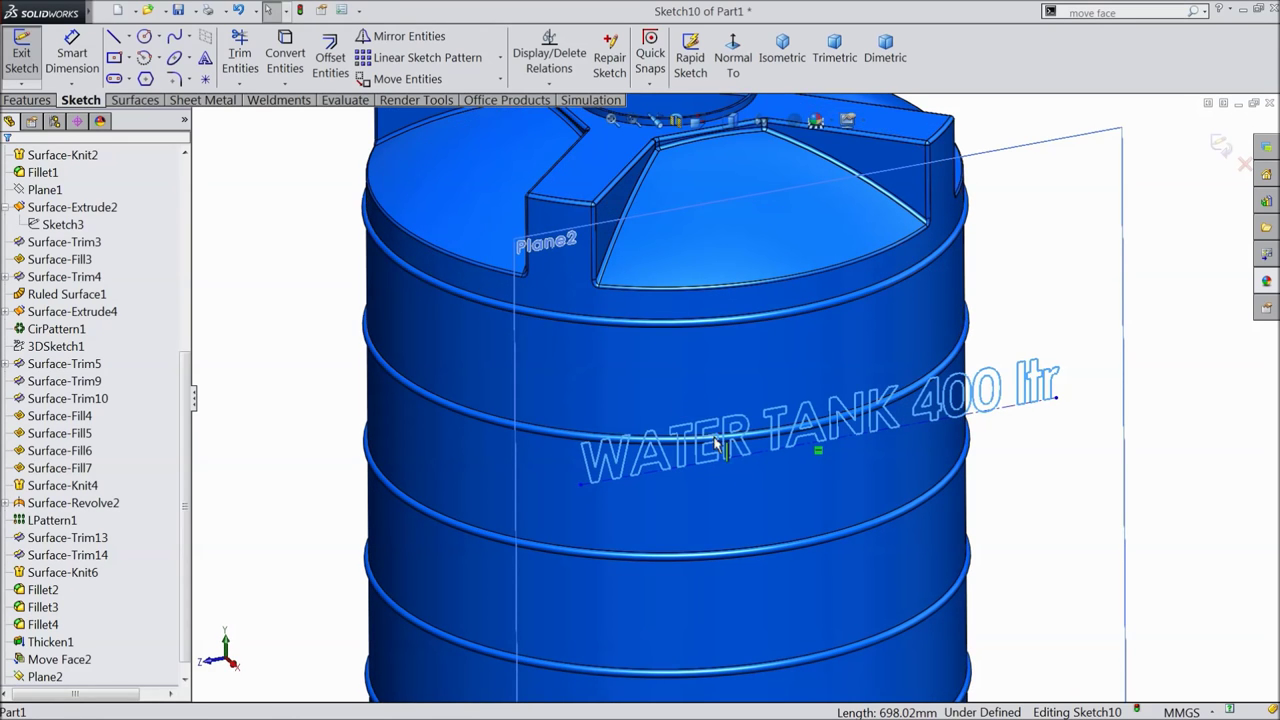
pyautogui.click(28, 100)
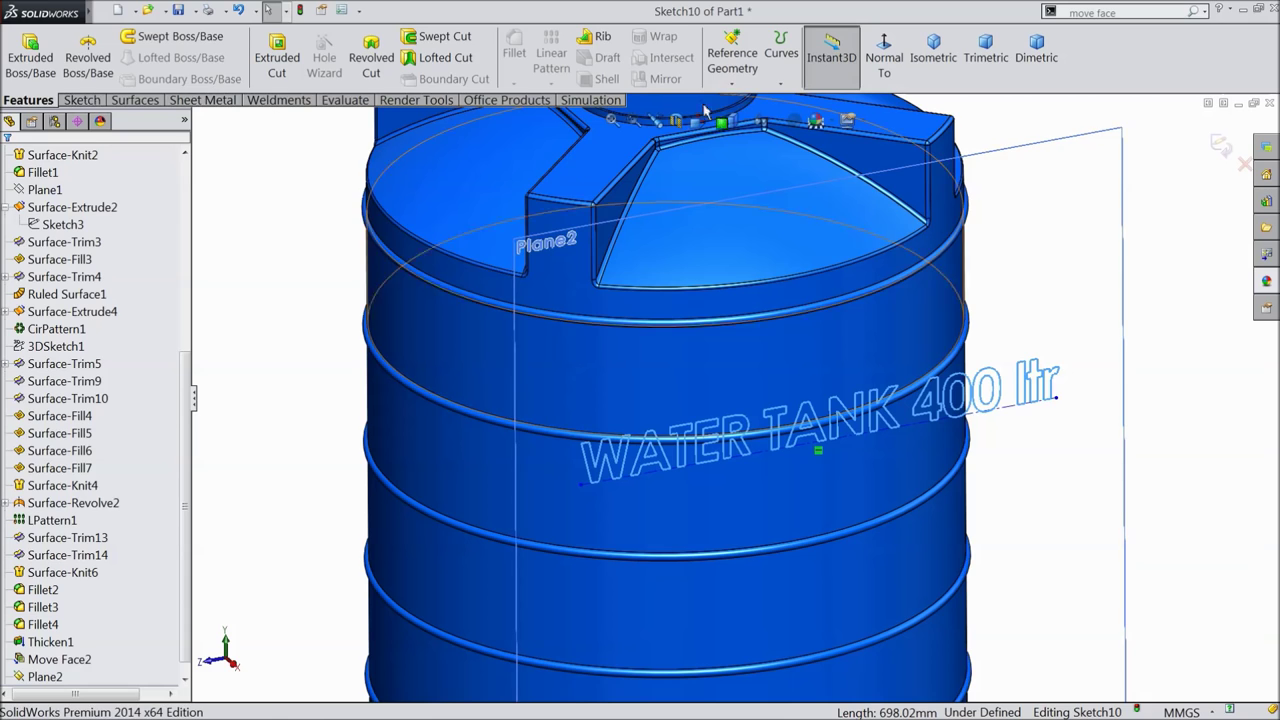
pyautogui.click(779, 84)
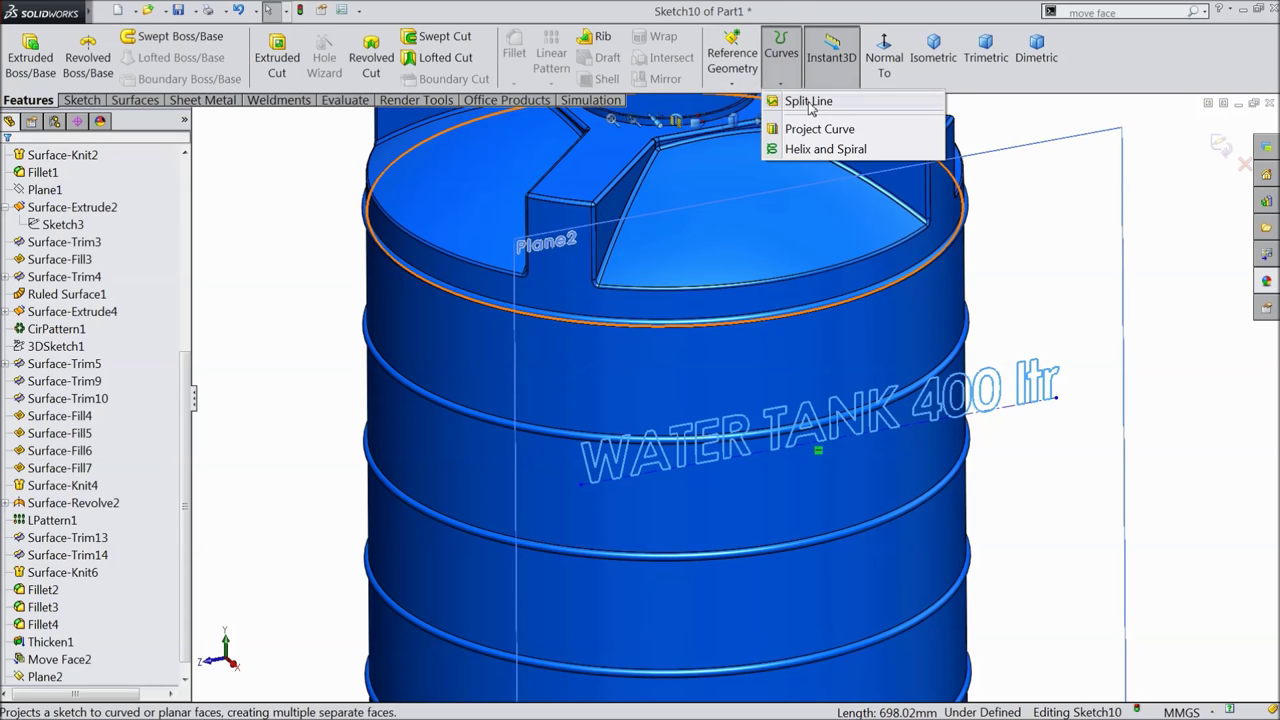
pyautogui.click(808, 102)
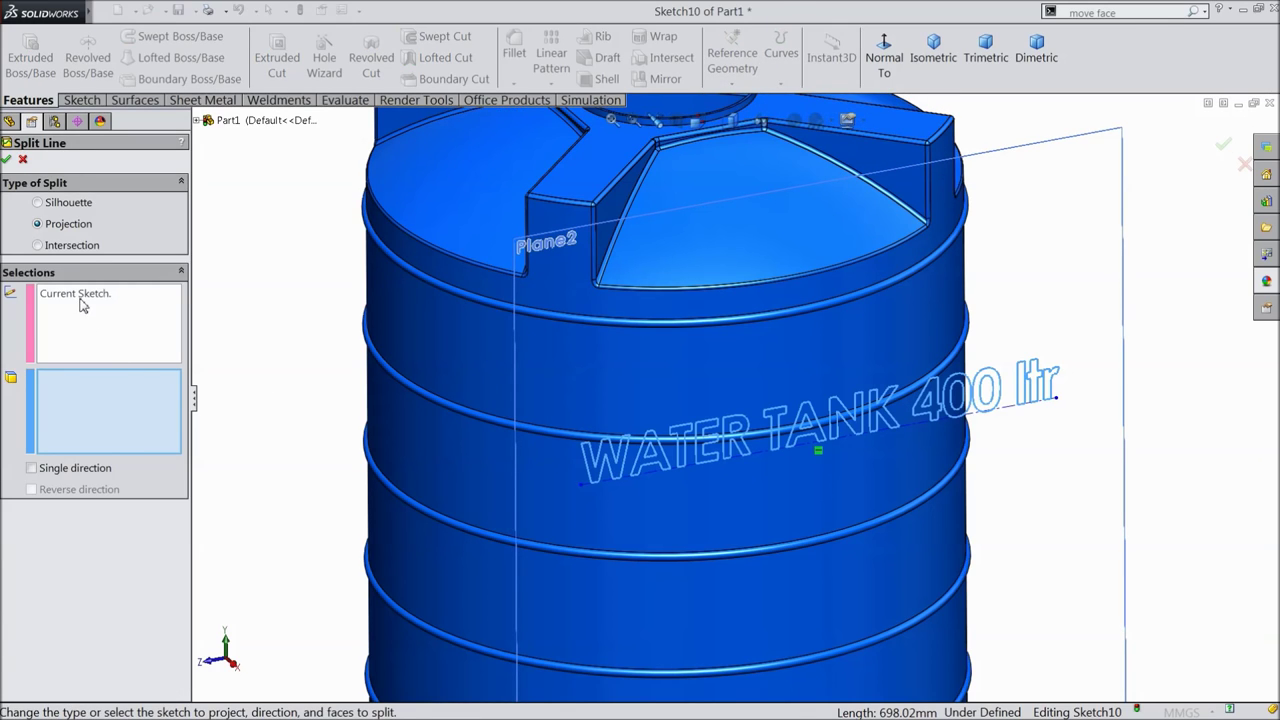
pyautogui.click(480, 368)
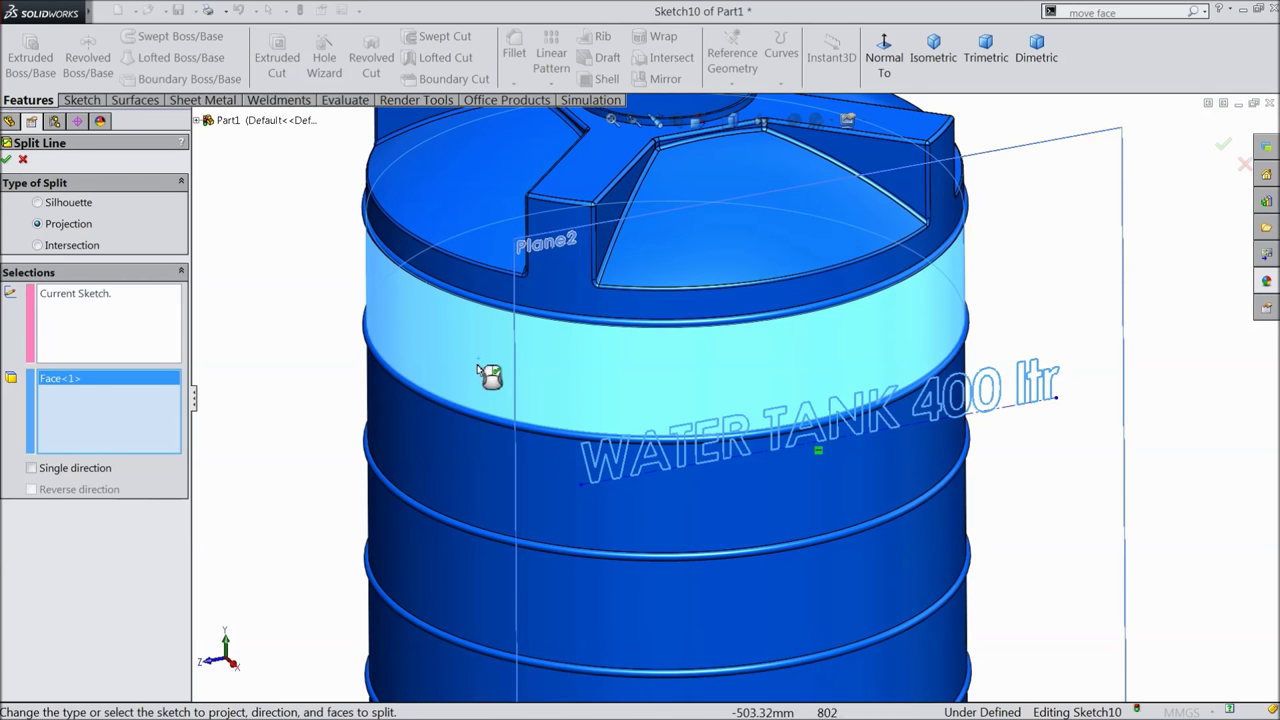
pyautogui.click(6, 160)
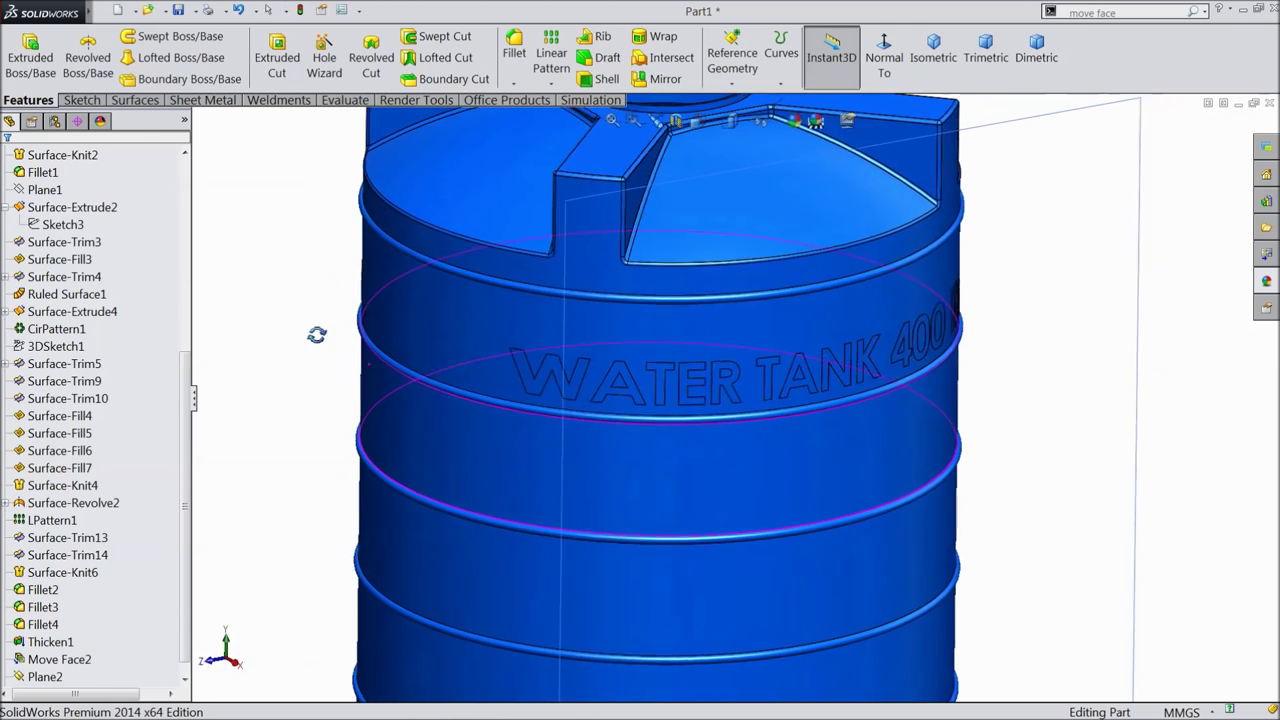
pyautogui.click(1110, 232)
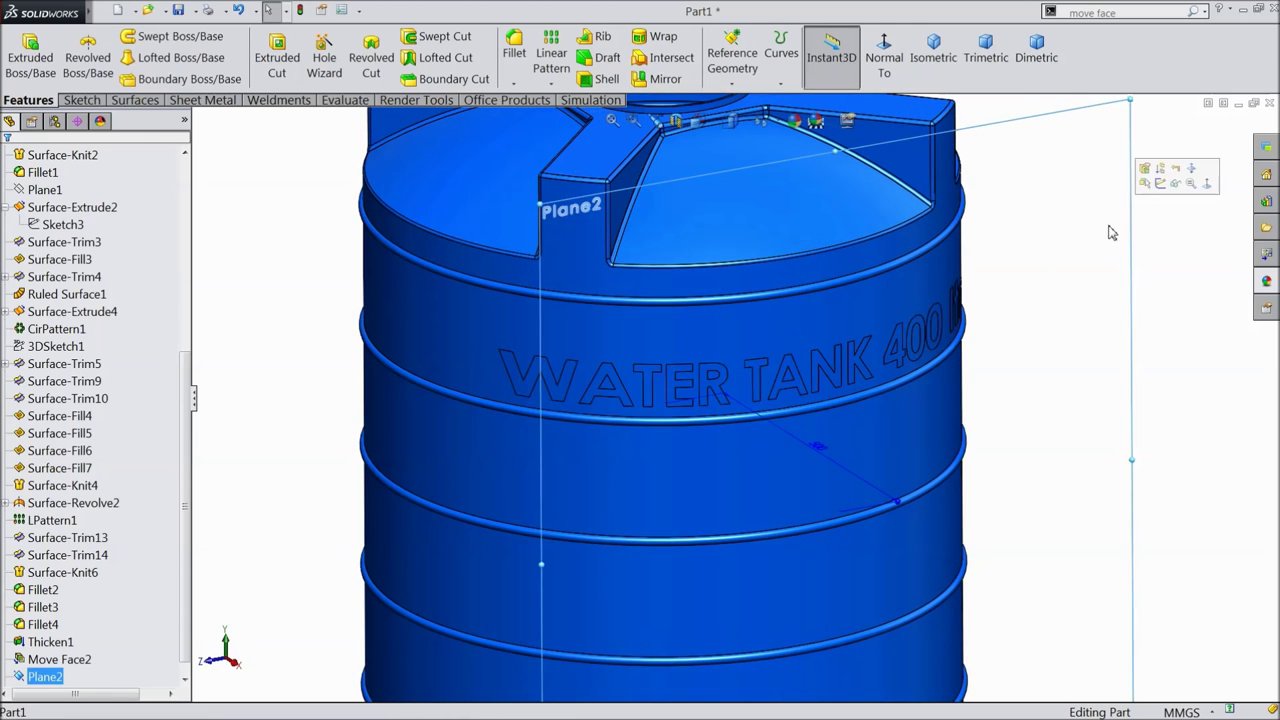
pyautogui.click(1176, 186)
# Apply a white face colour (RGB 255, 255, 255) to the split face of the letter W
pyautogui.moveTo(1066, 322); pyautogui.dragTo(951, 334, button='middle')
pyautogui.scroll(-3, 946, 348)
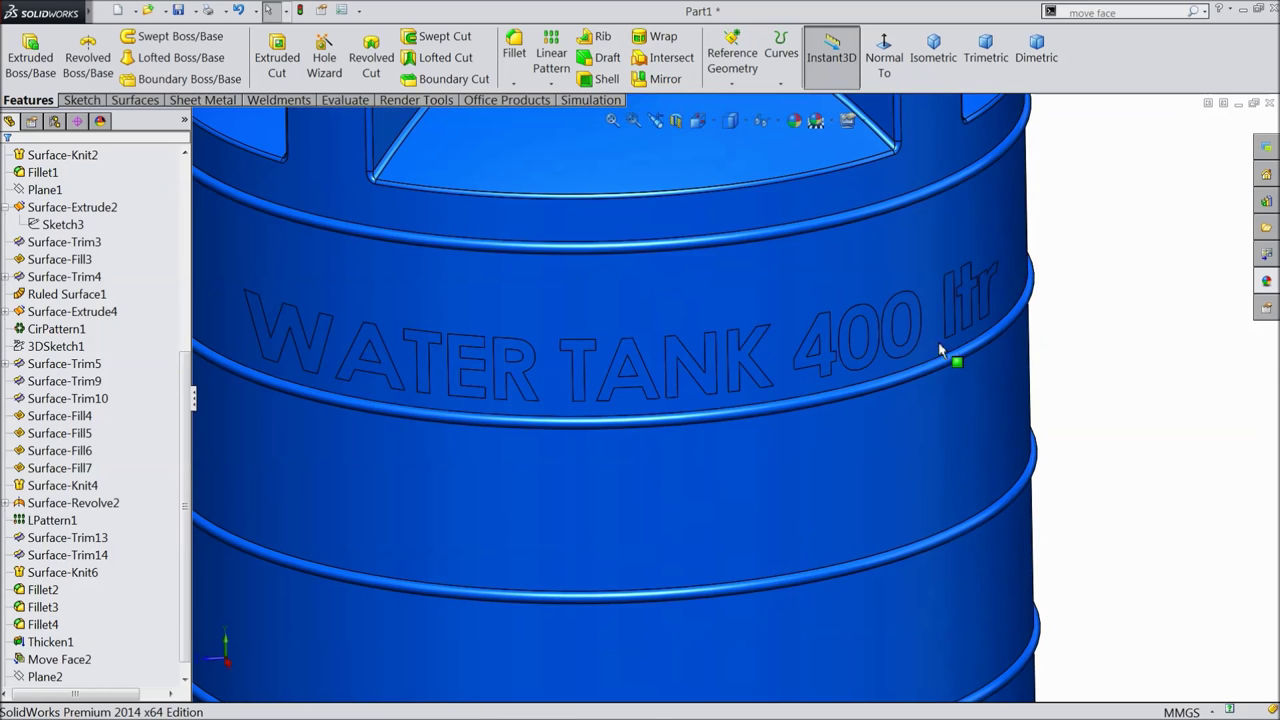
pyautogui.click(320, 351)
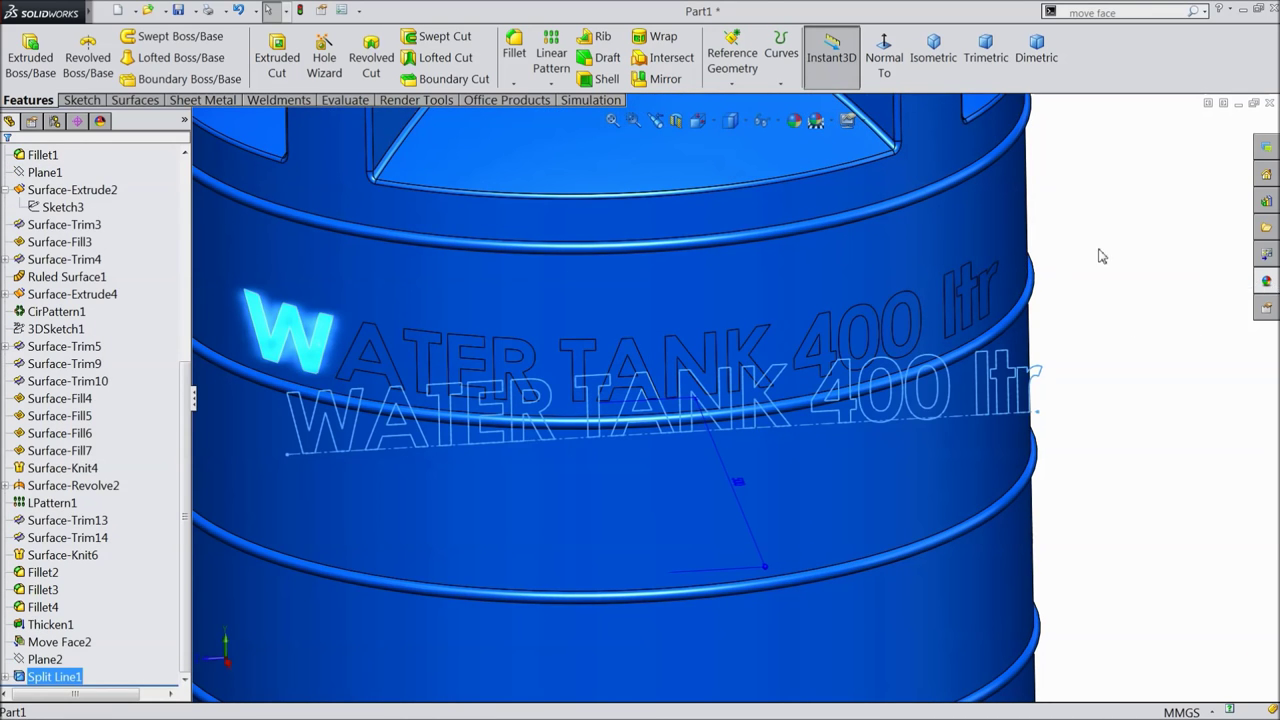
pyautogui.click(794, 121)
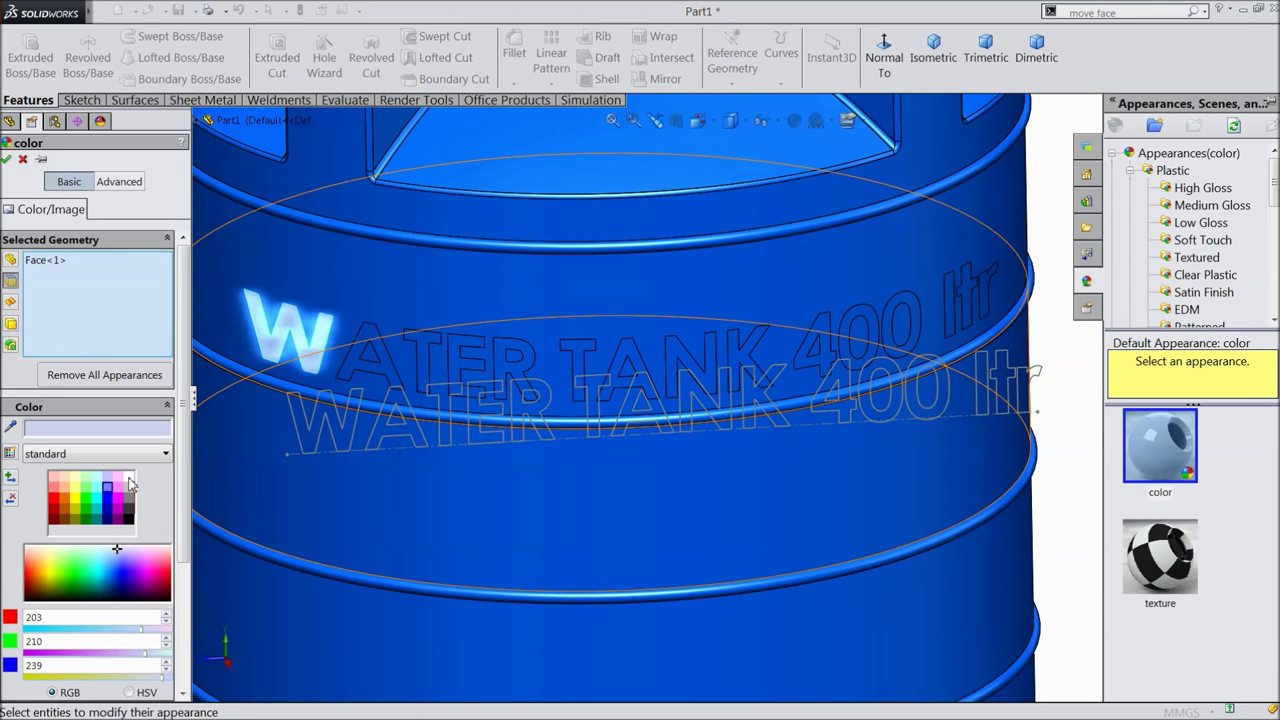
pyautogui.click(128, 478)
# Add the remaining letter and digit faces of "WATER TANK 400 ltr" to the white colour and accept the appearance
pyautogui.click(365, 372)
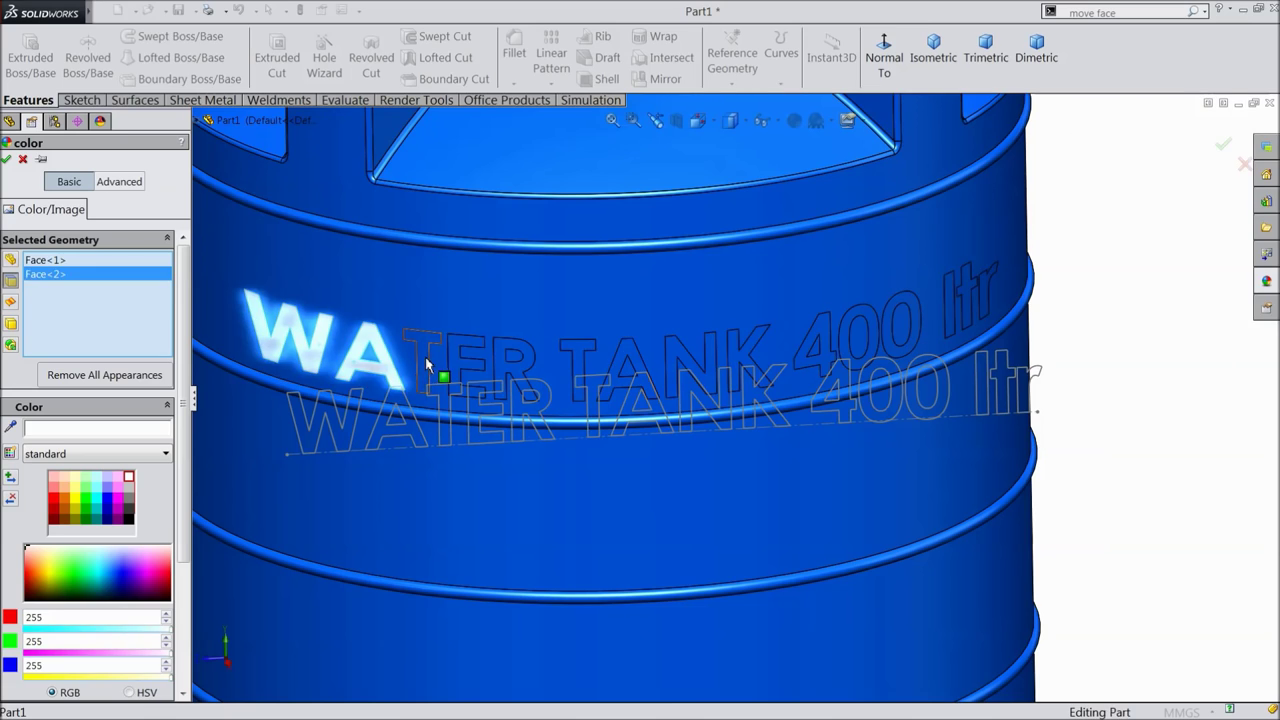
pyautogui.click(425, 360)
pyautogui.click(466, 352)
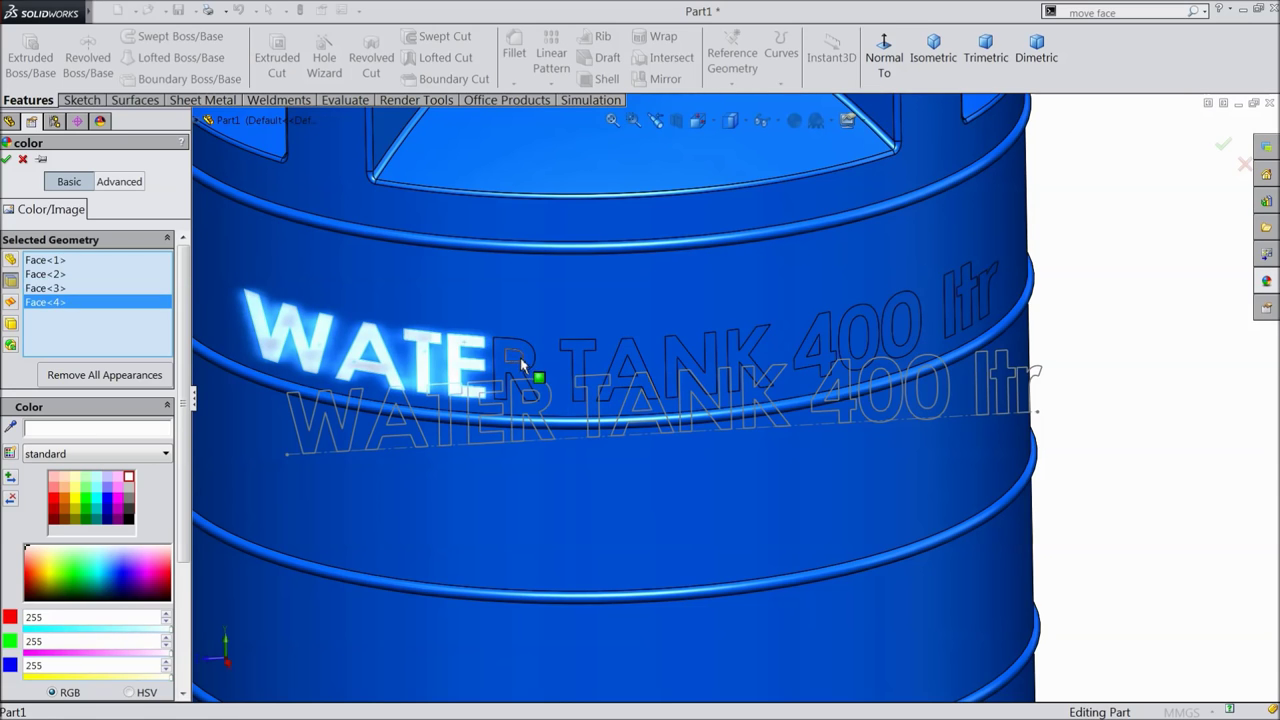
pyautogui.click(530, 368)
pyautogui.click(582, 356)
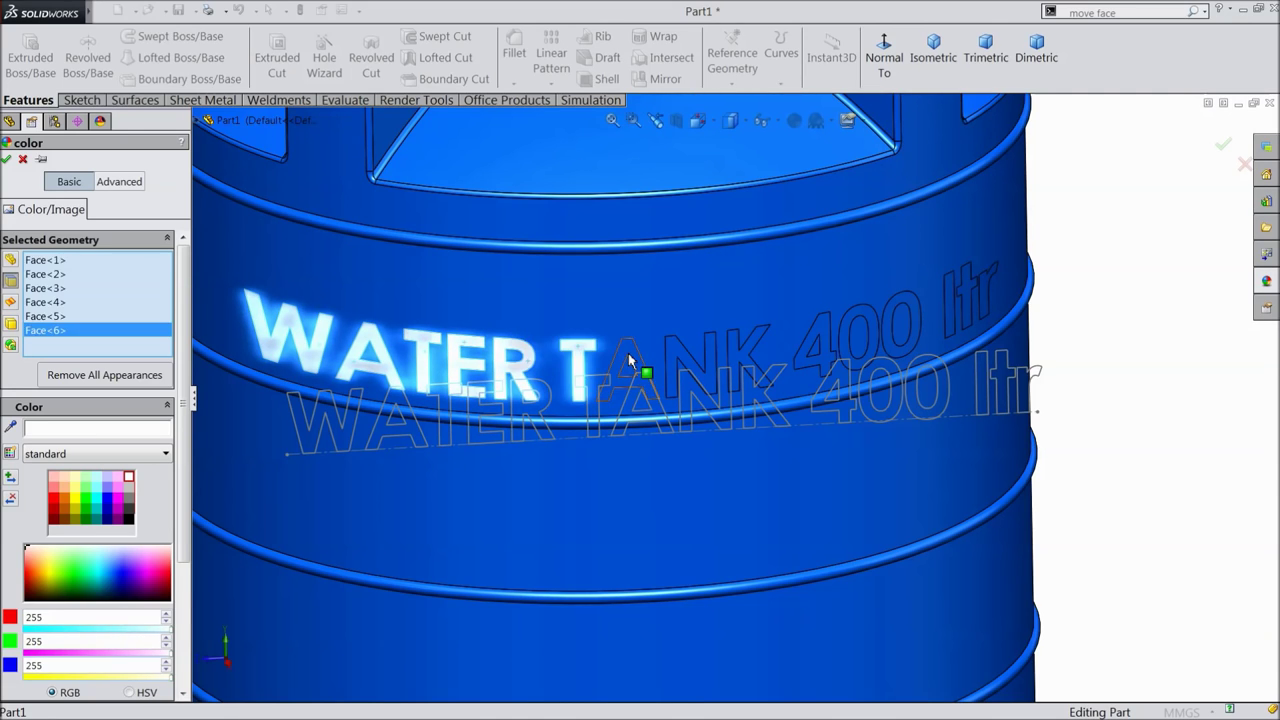
pyautogui.click(628, 353)
pyautogui.click(705, 360)
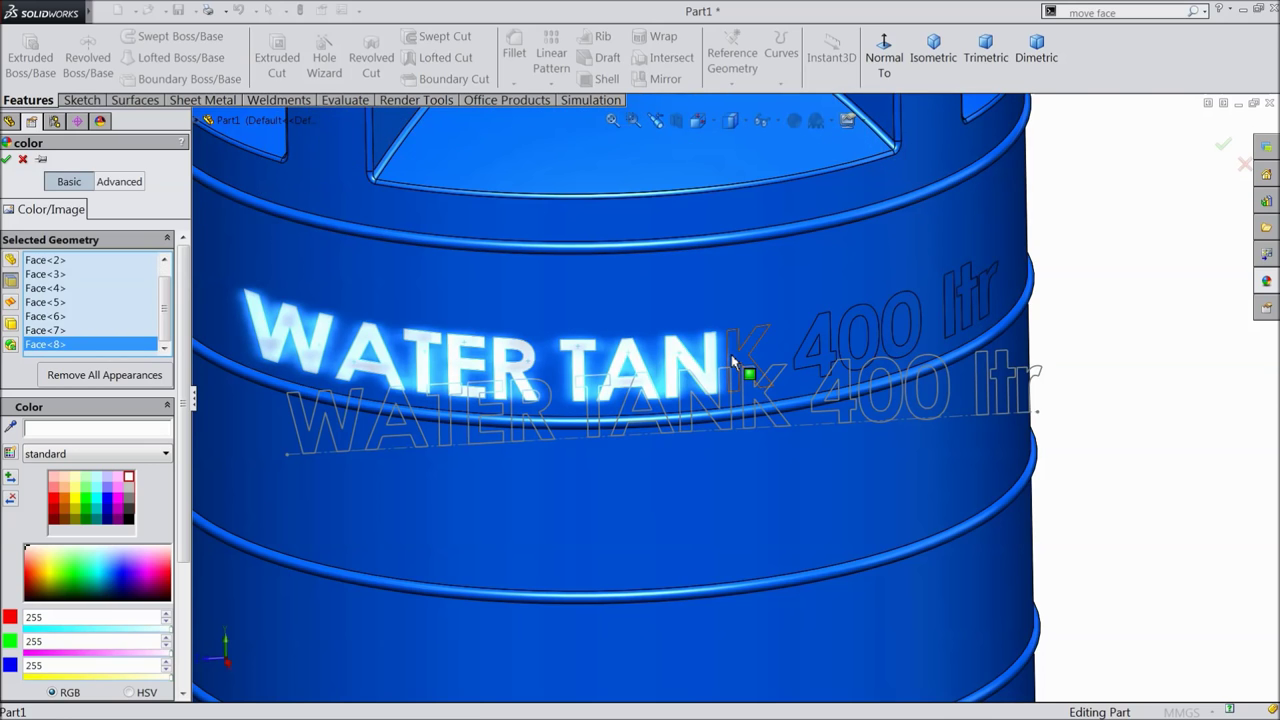
pyautogui.click(745, 355)
pyautogui.click(824, 334)
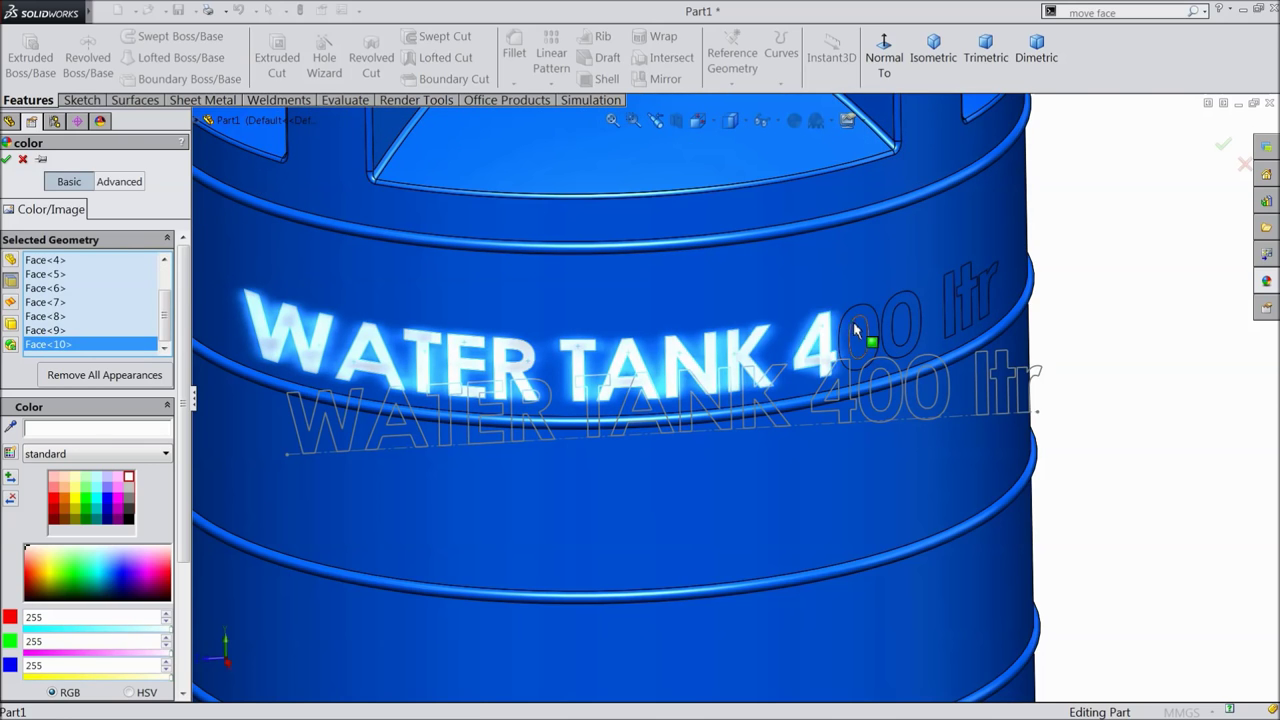
pyautogui.click(864, 318)
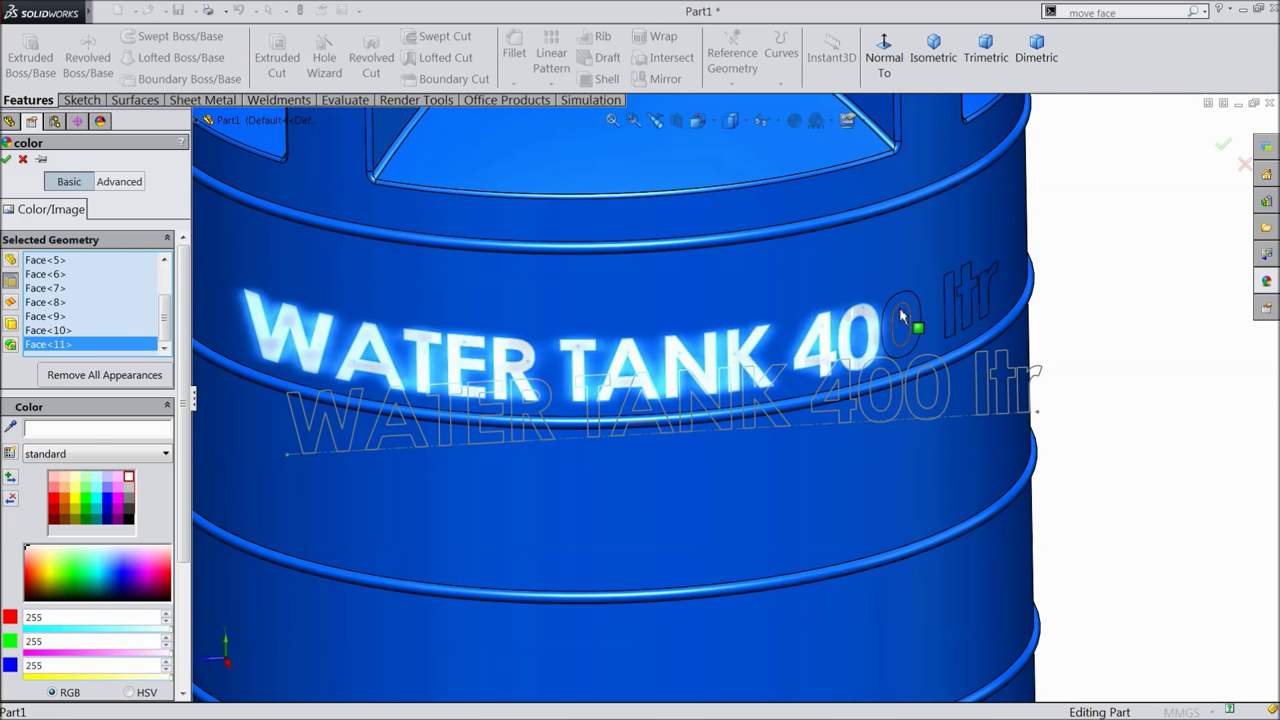
pyautogui.click(952, 305)
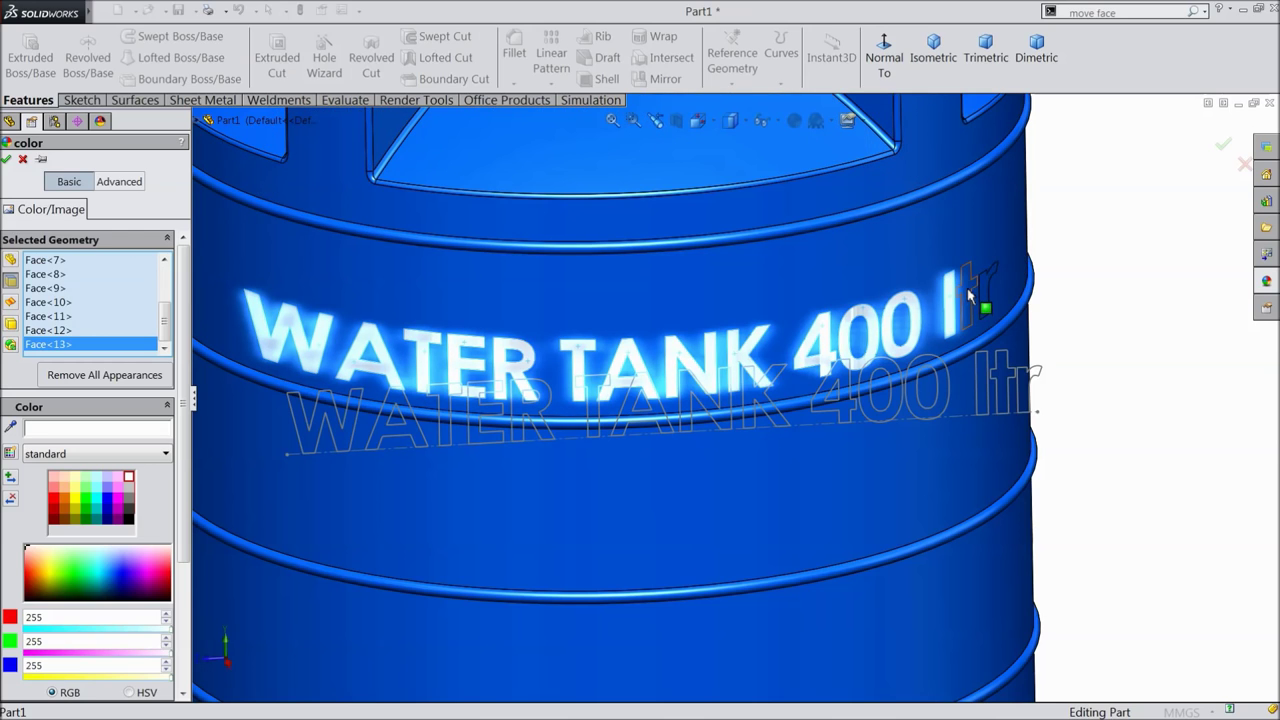
pyautogui.click(970, 296)
pyautogui.click(984, 290)
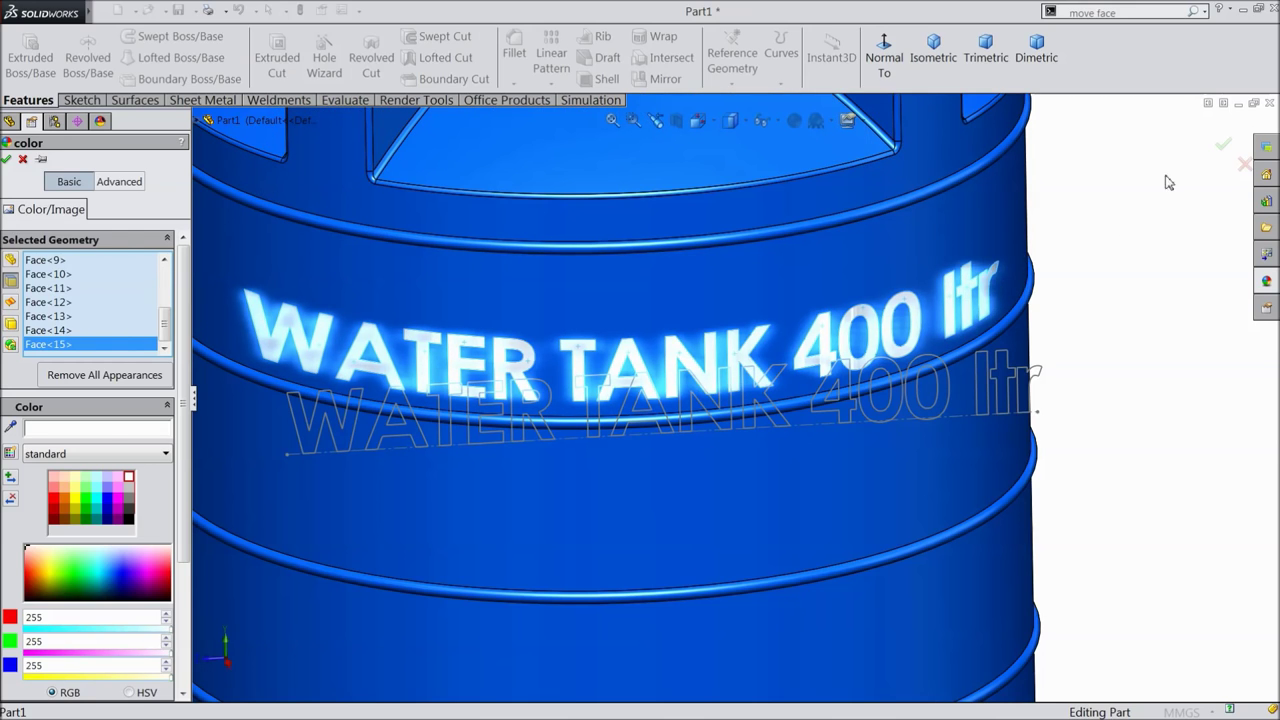
pyautogui.click(1222, 145)
# Fit the whole tank in view and inspect the white lettering from several angles
pyautogui.press('f')
pyautogui.moveTo(805, 400); pyautogui.dragTo(811, 432, button='middle')
pyautogui.moveTo(784, 487); pyautogui.dragTo(826, 537, button='middle')
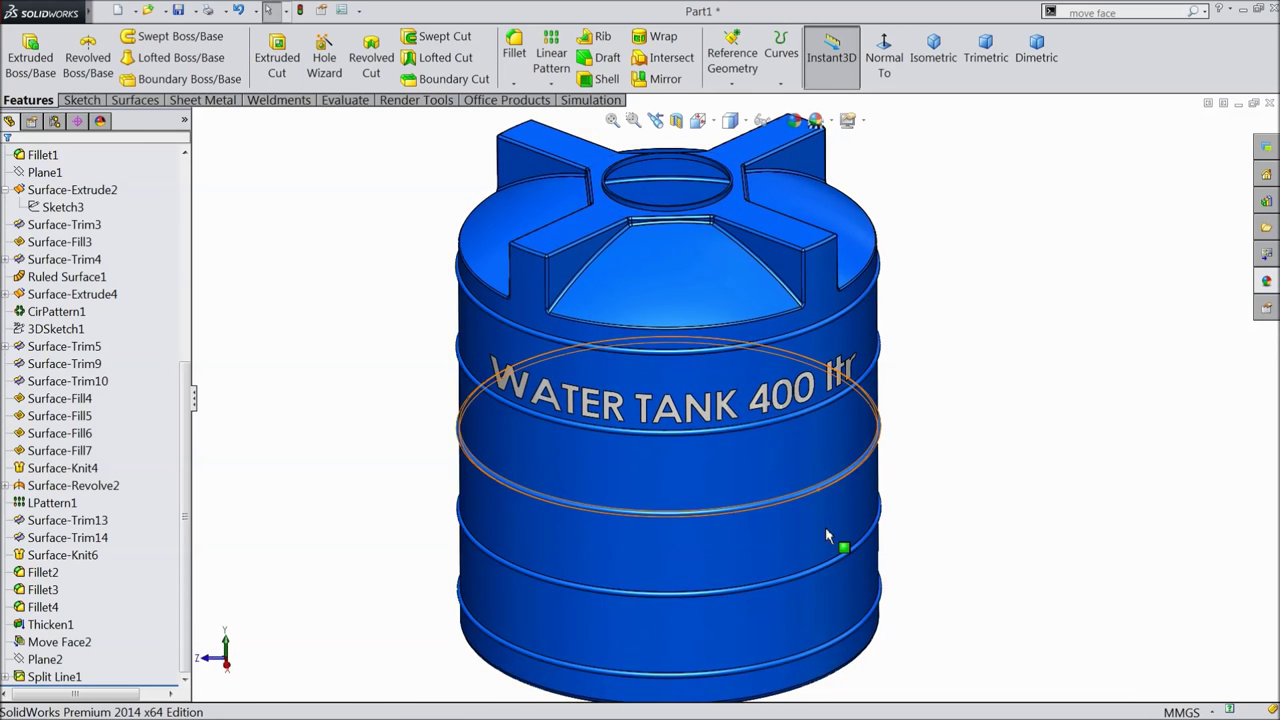
pyautogui.moveTo(964, 481); pyautogui.dragTo(980, 451, button='middle')
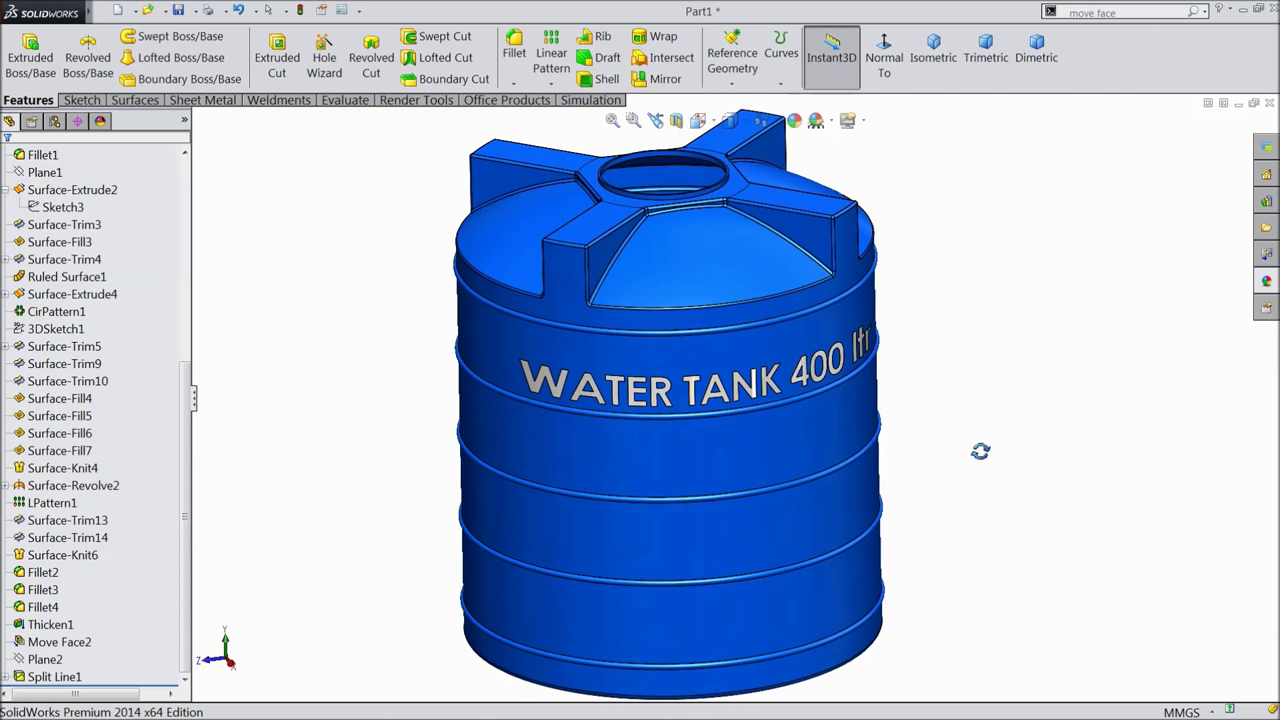